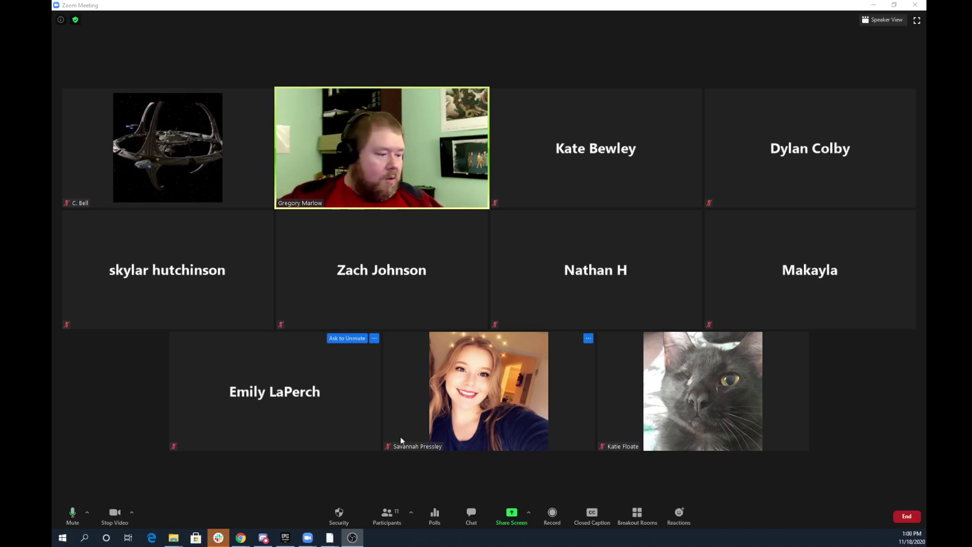
- Share Screen 2 with the meeting participants
click(511, 505)
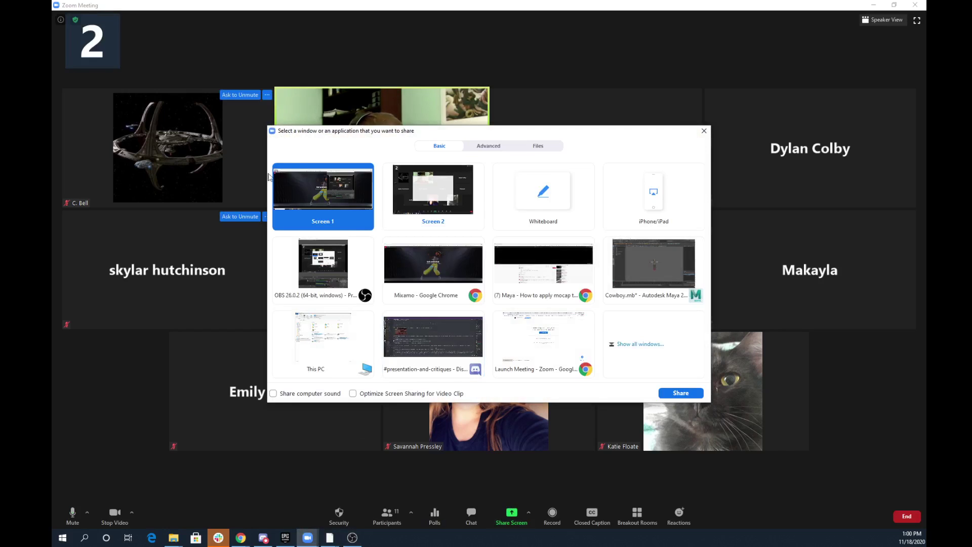
click(451, 205)
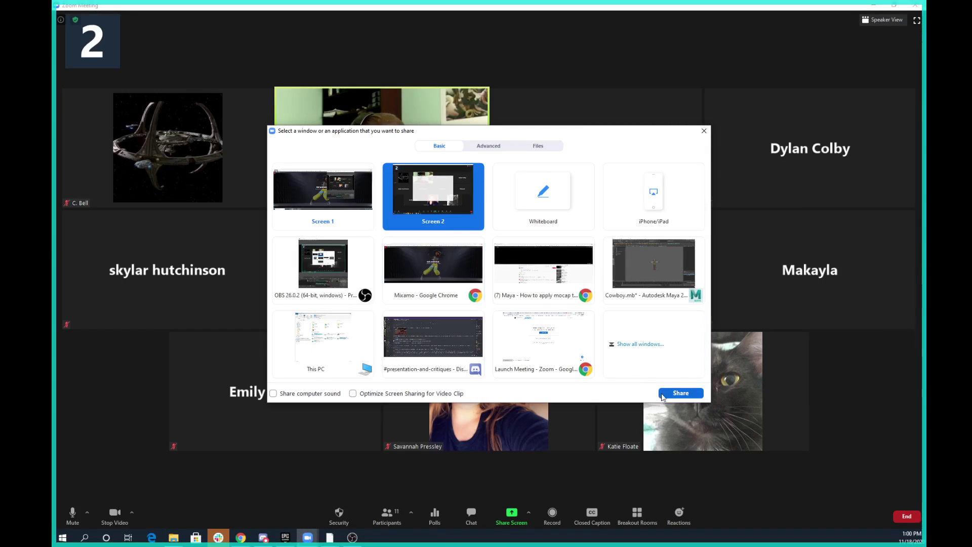
click(680, 393)
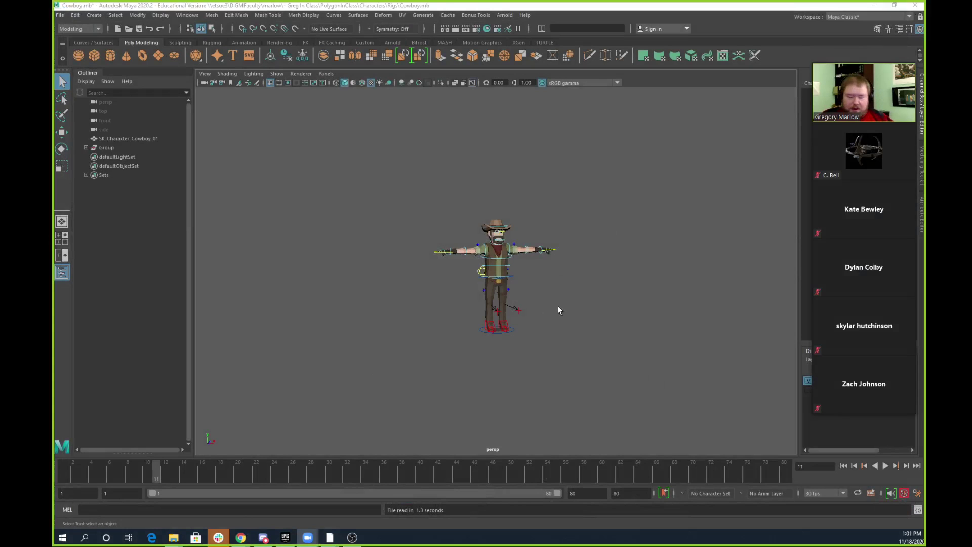
- View the cowboy rig at an angle up close and move the meeting's floating video panel off the shared screen
alt+drag(558, 309, 497, 291)
scroll(496, 290, up, 5)
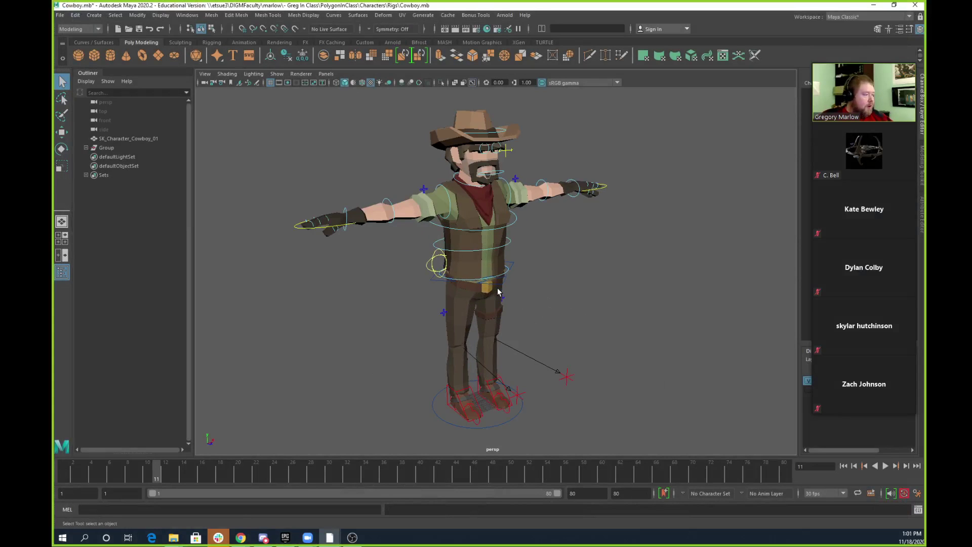
scroll(506, 282, down, 2)
mouse_move(881, 62)
drag(880, 62, 3, 91)
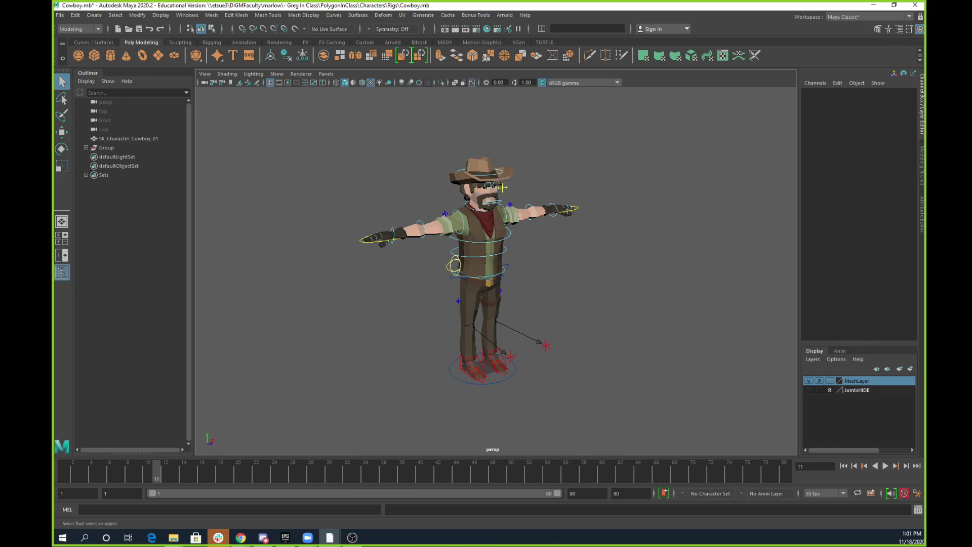
- Switch to the Mixamo site in Chrome and log in with the account e-mail and password
key(alt+Tab)
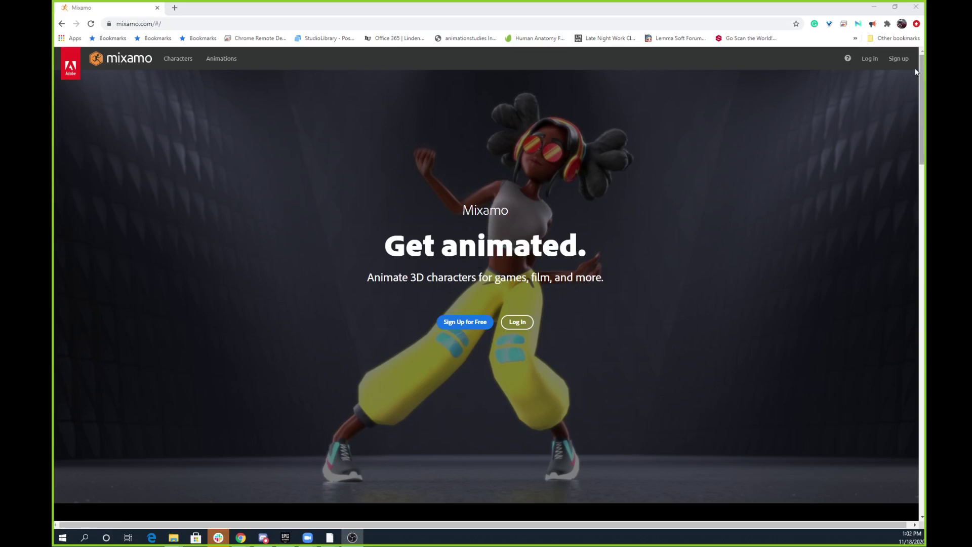
click(871, 63)
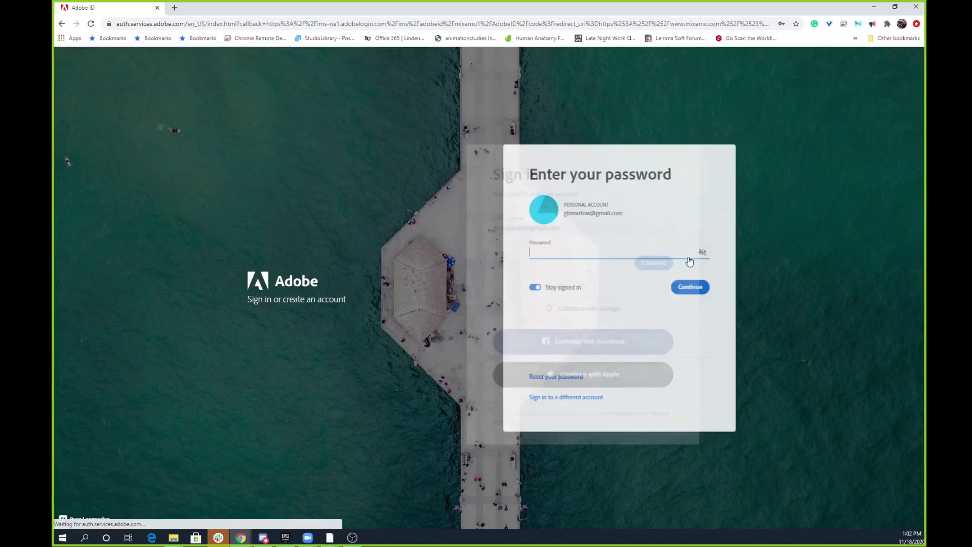
click(683, 288)
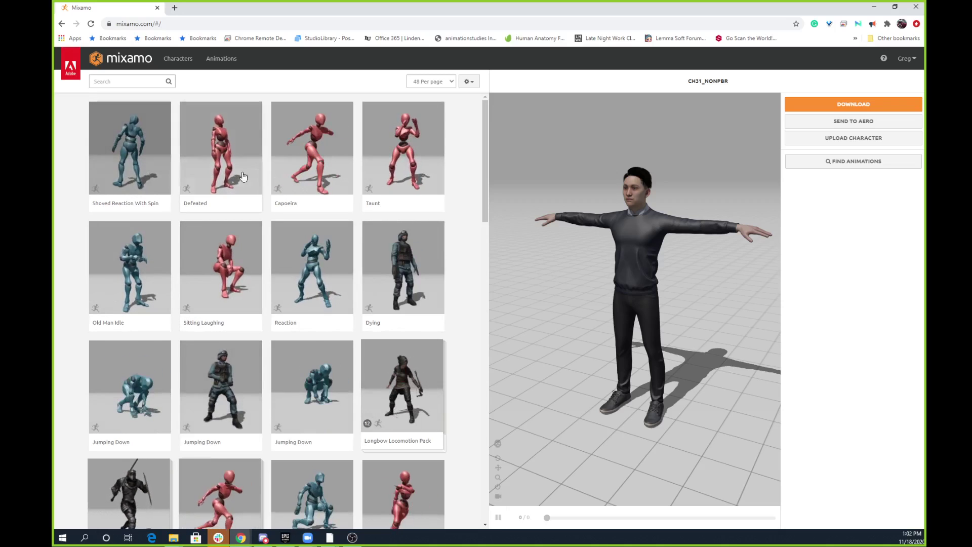
- Look through the first page of the Mixamo animation library
scroll(287, 347, down, 20)
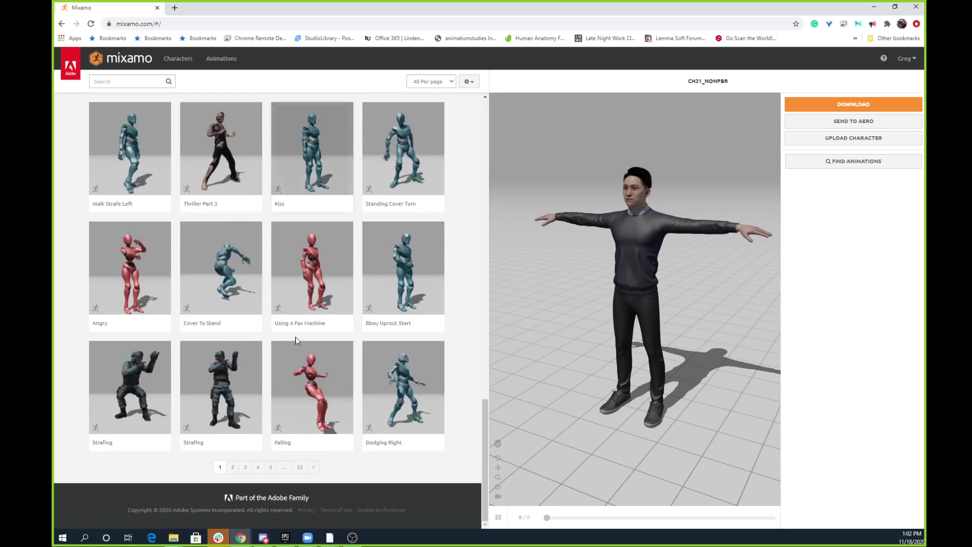
scroll(296, 340, up, 20)
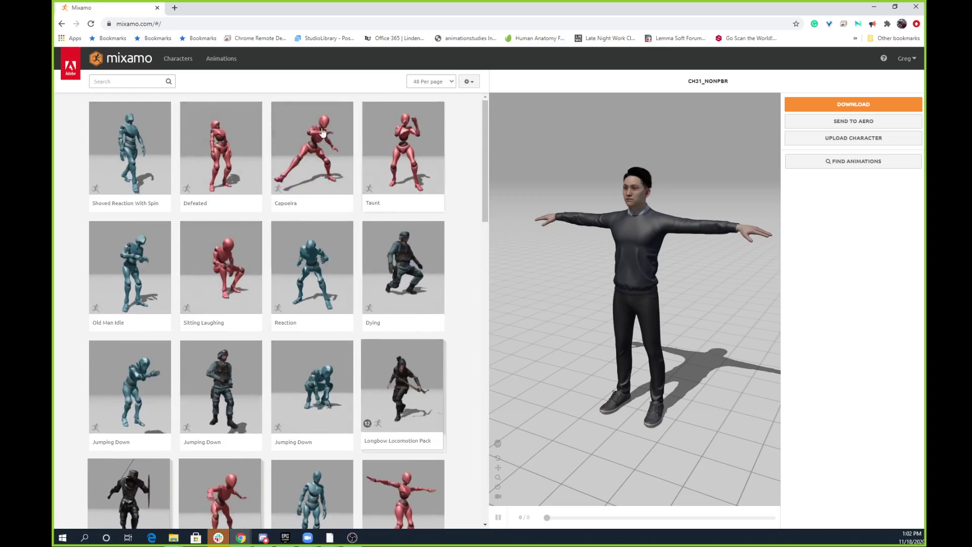
- Search the web for "free motion capture data" in a new tab and open the CMU MoCap site
click(173, 11)
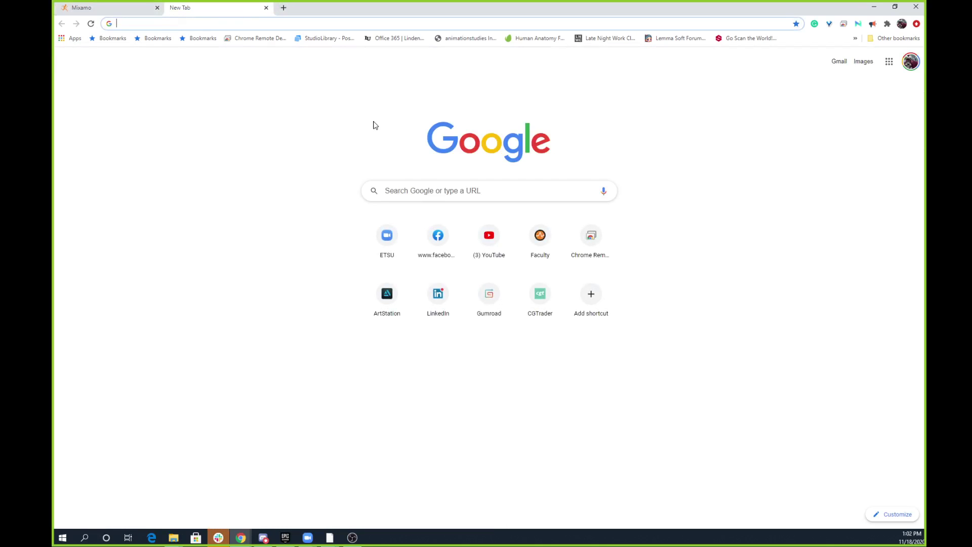
text(free mot)
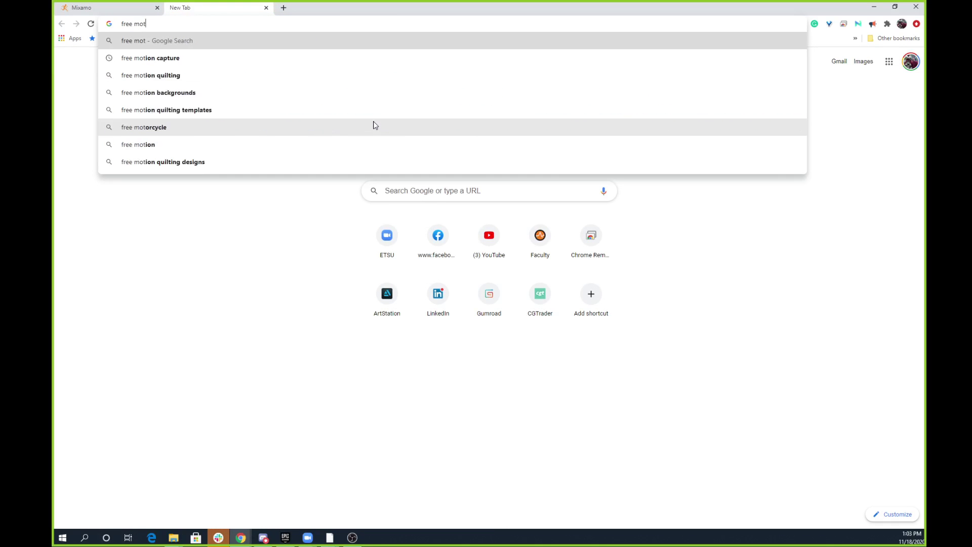
text(ion capture data)
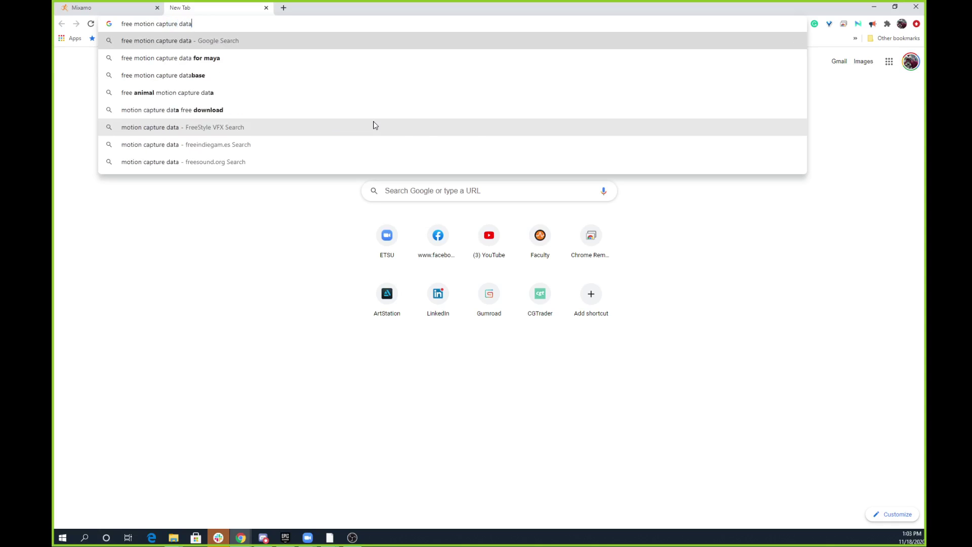
key(Return)
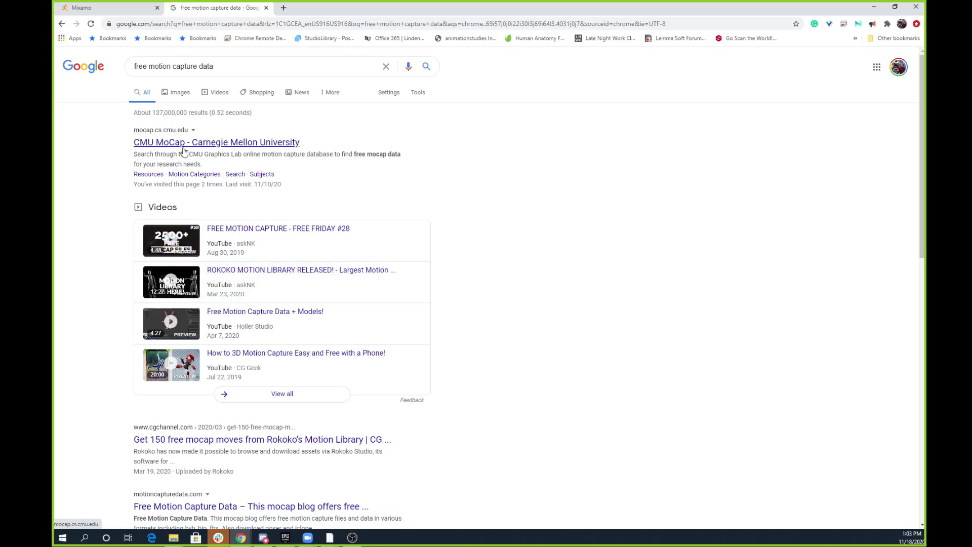
click(250, 147)
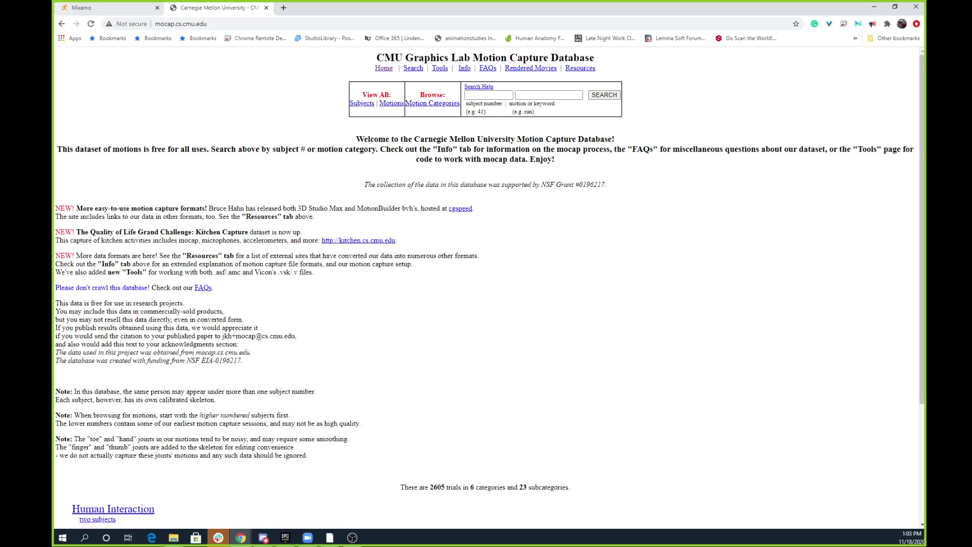
- Return to the search results and skim the CG Channel article on 150 free mocap moves from Rokoko's Motion Library
click(61, 24)
scroll(218, 232, down, 4)
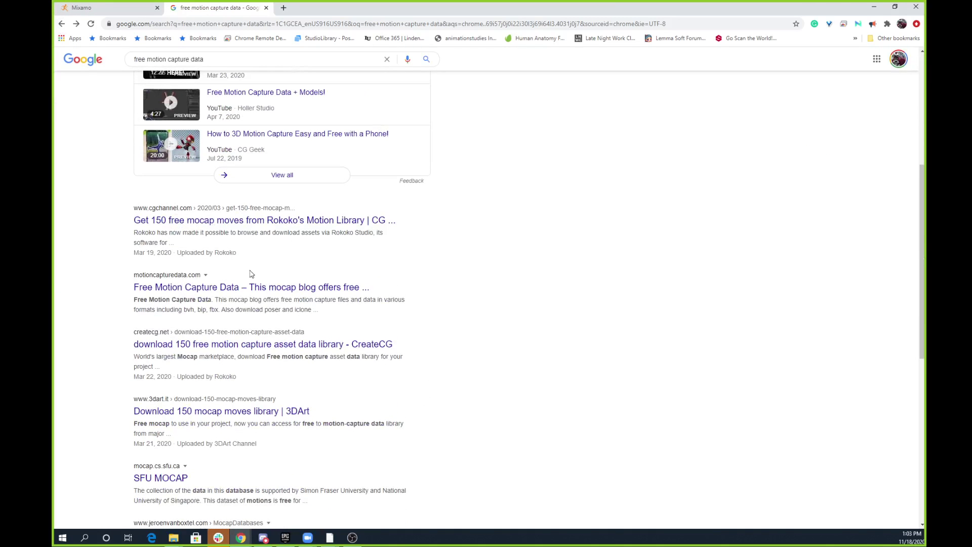
click(293, 221)
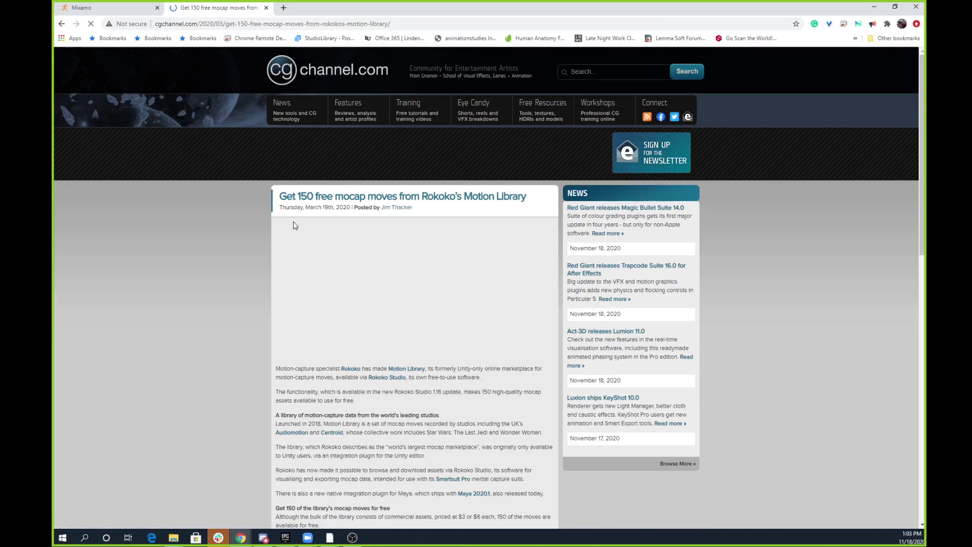
scroll(266, 354, down, 10)
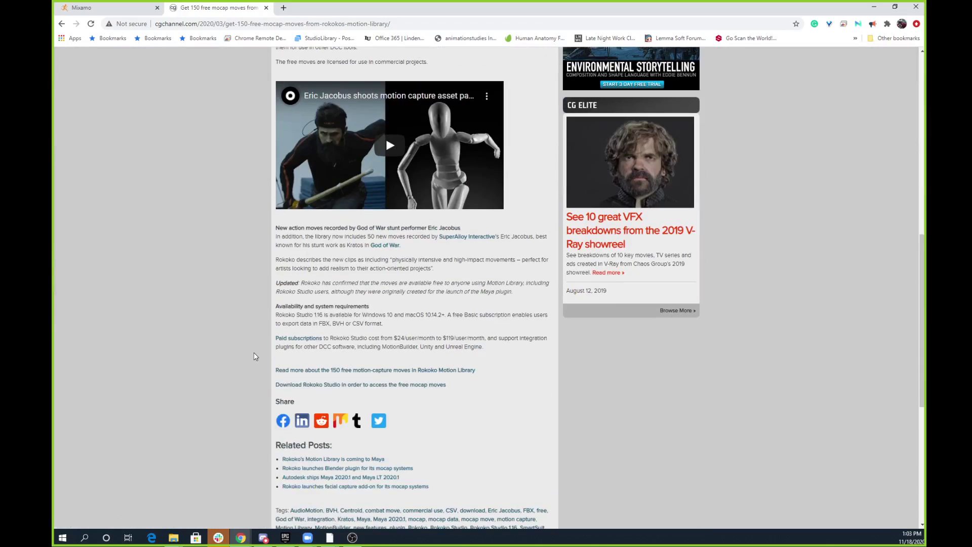
scroll(256, 355, up, 10)
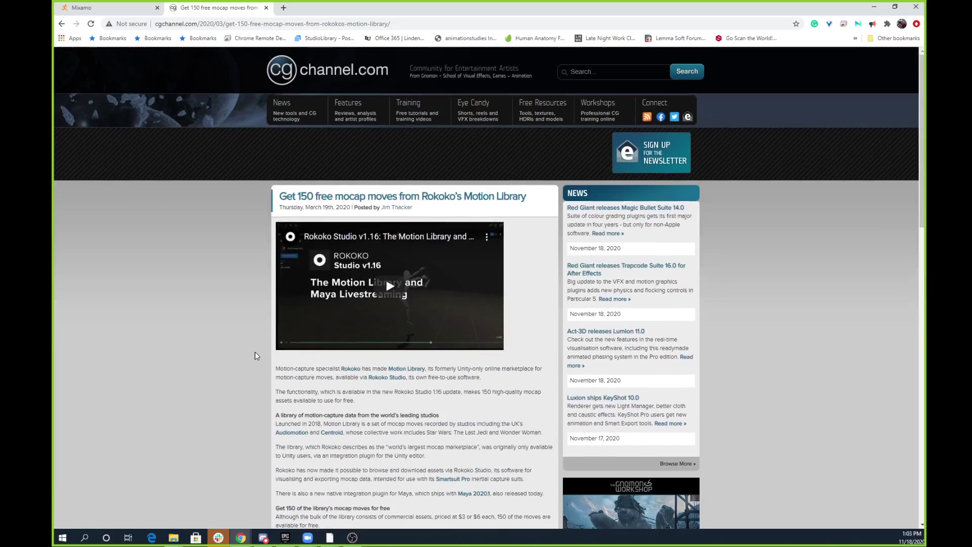
- Return to the Mixamo page and replace the current character with Mannequin from the character library
click(102, 8)
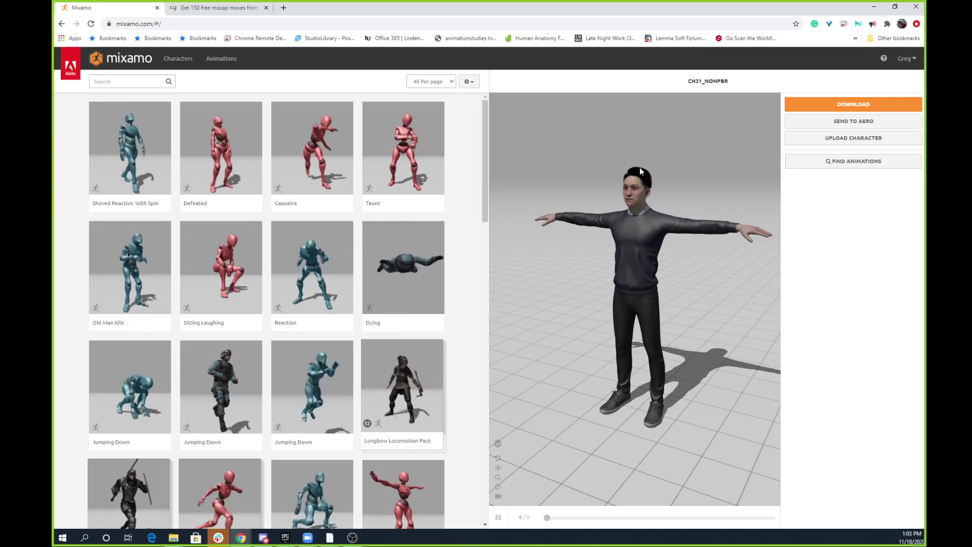
click(178, 59)
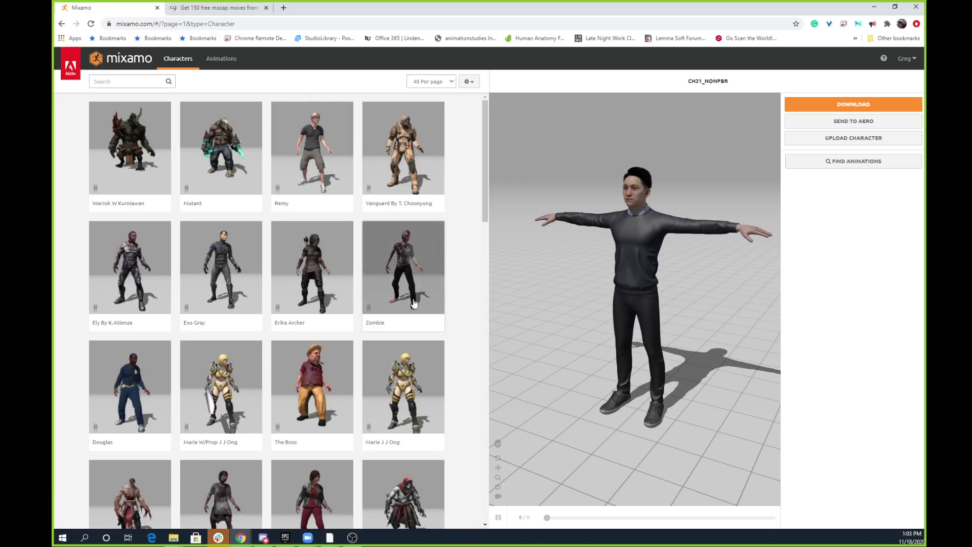
scroll(316, 277, down, 8)
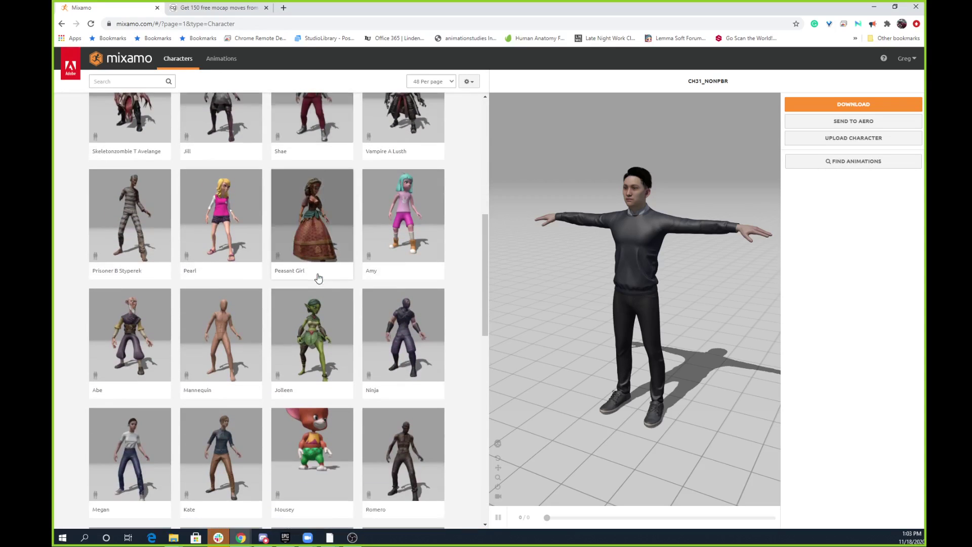
scroll(318, 277, down, 3)
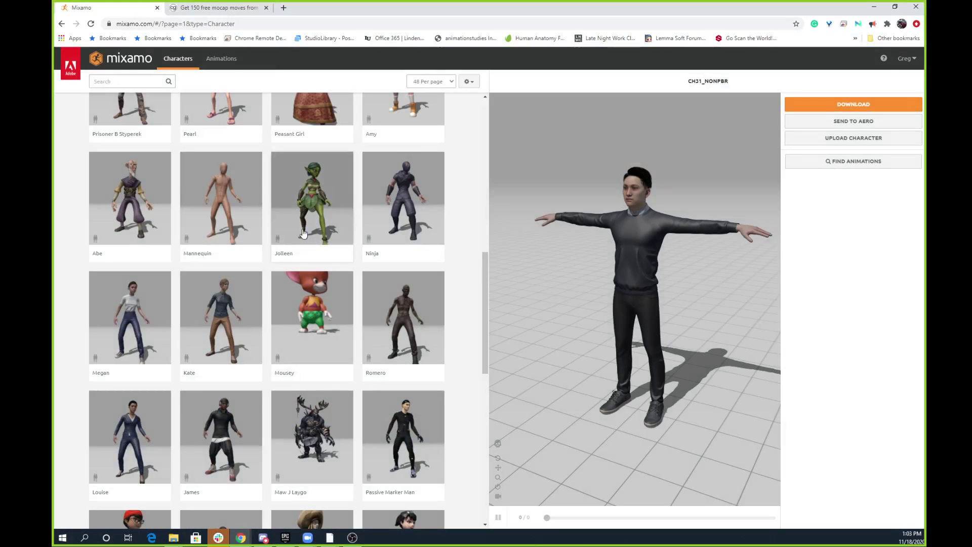
click(198, 217)
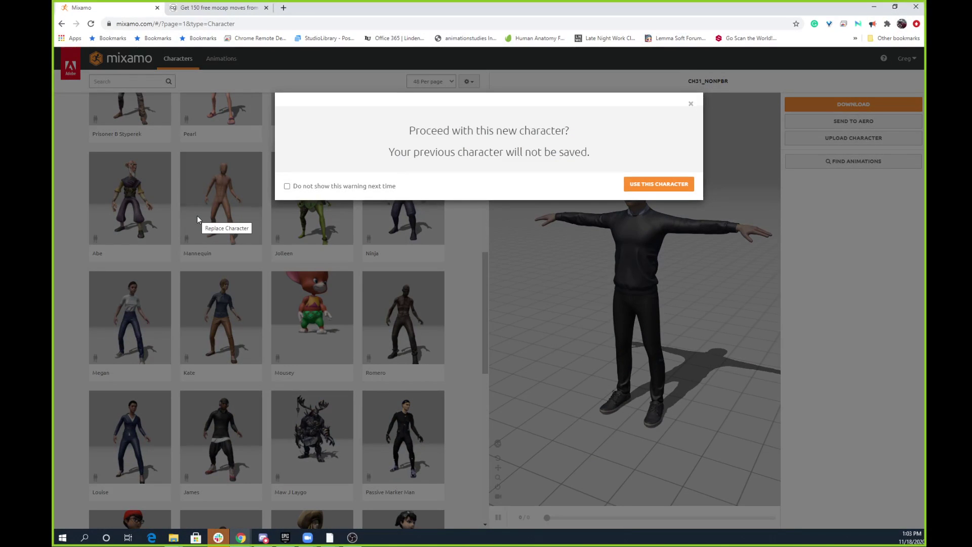
click(684, 184)
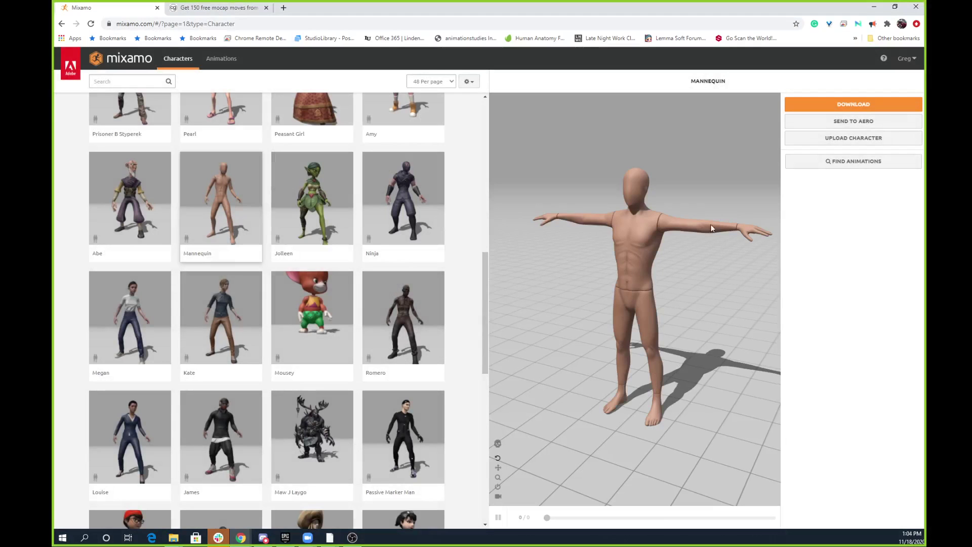
- Bring up the Mixamo animation library and turn the mannequin preview to face the front
scroll(186, 204, up, 10)
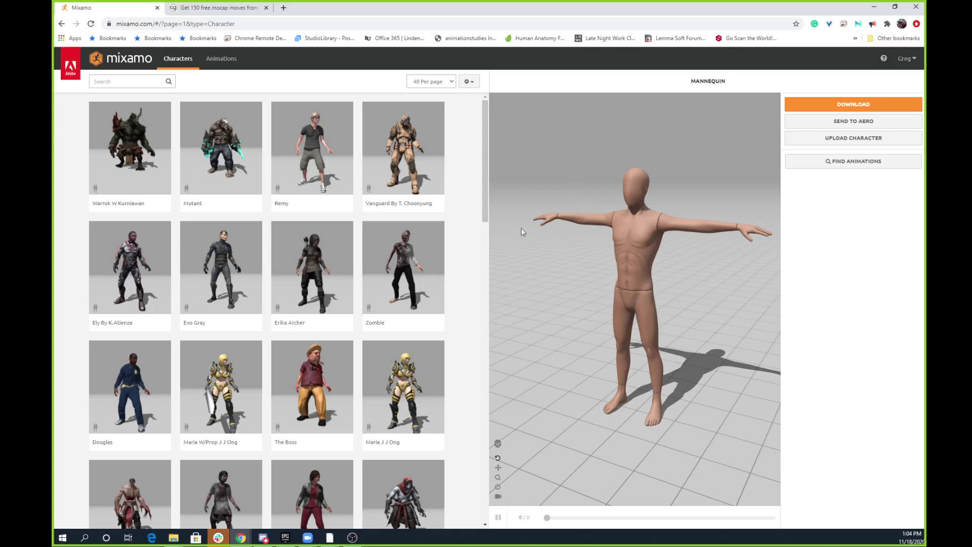
click(221, 59)
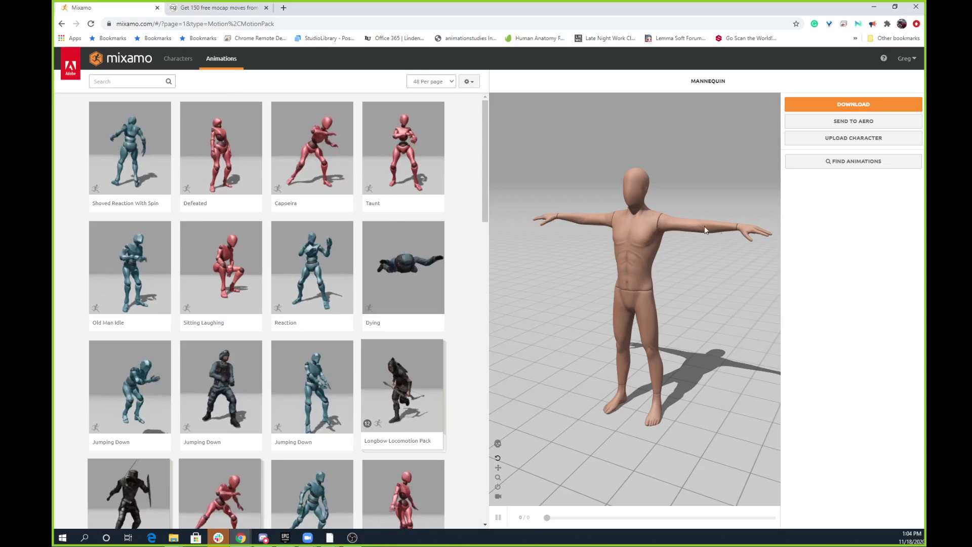
mouse_move(627, 300)
mouse_down()
mouse_move(643, 312)
mouse_move(603, 308)
mouse_move(613, 308)
mouse_up()
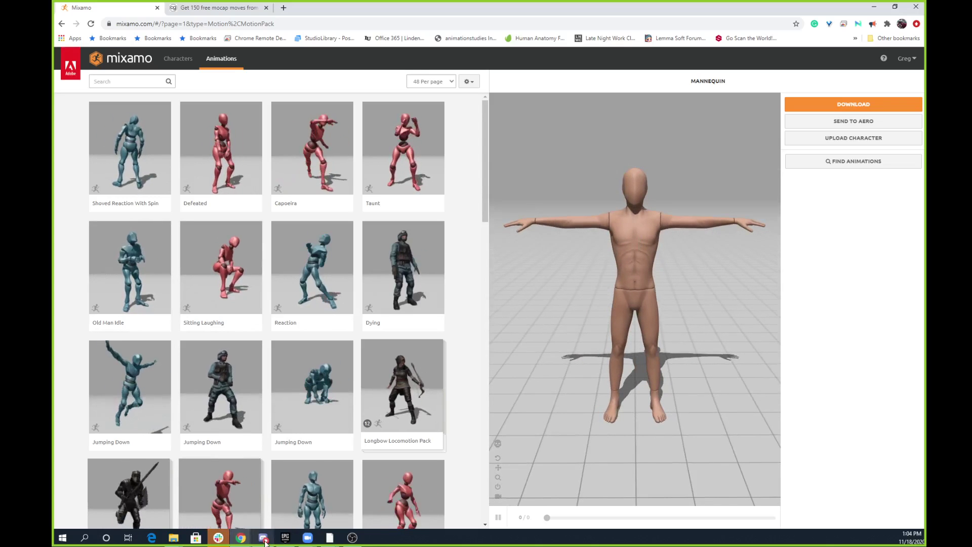
- Switch to the cowboy rig in Maya, try lowering both arms by rotating the shoulder controls about 38° in Y, and undo the rotation
click(332, 538)
click(374, 507)
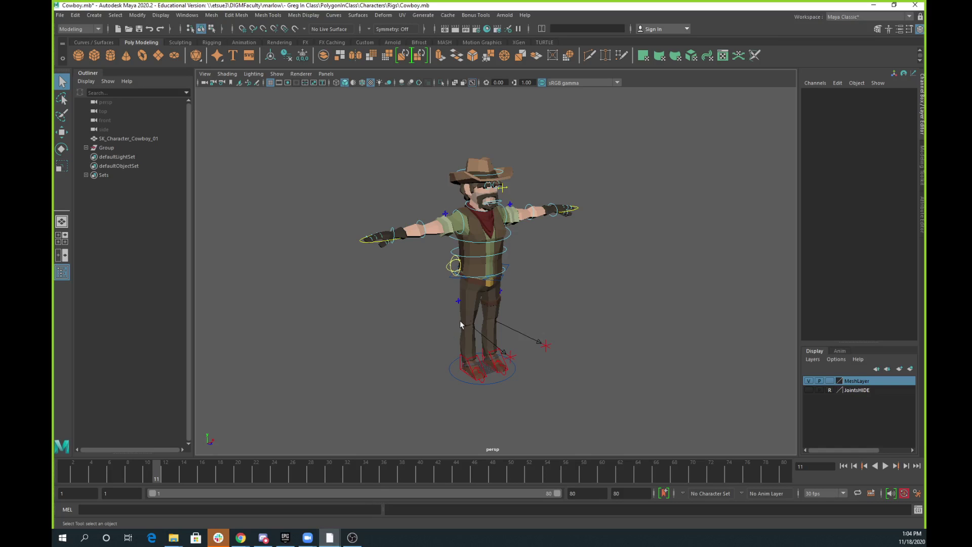
click(507, 219)
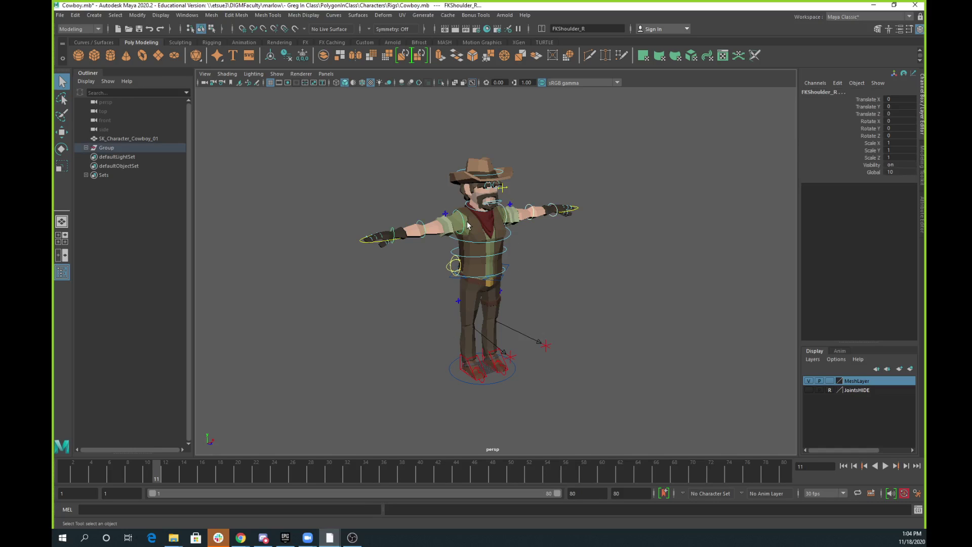
key(e)
drag(403, 168, 385, 222)
alt+drag(564, 354, 548, 265)
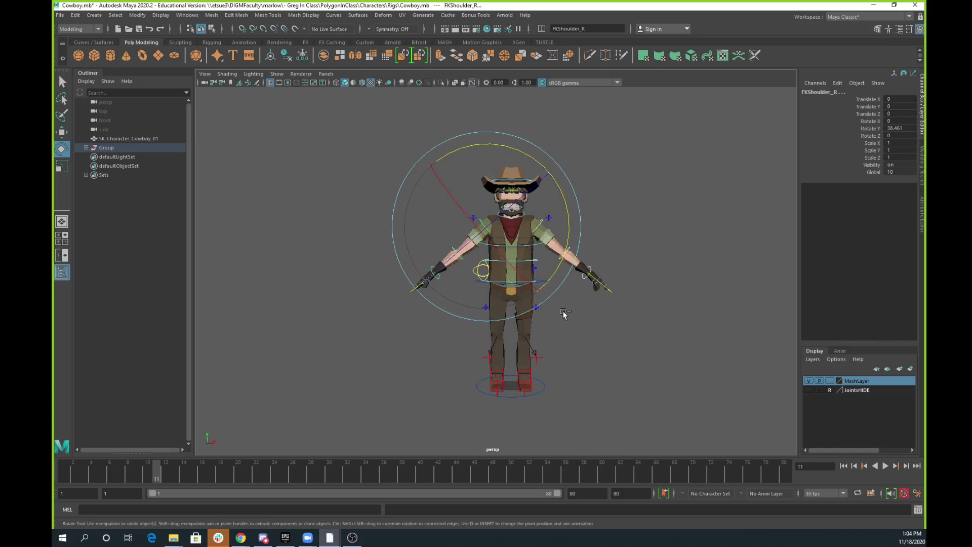
key(ctrl+z)
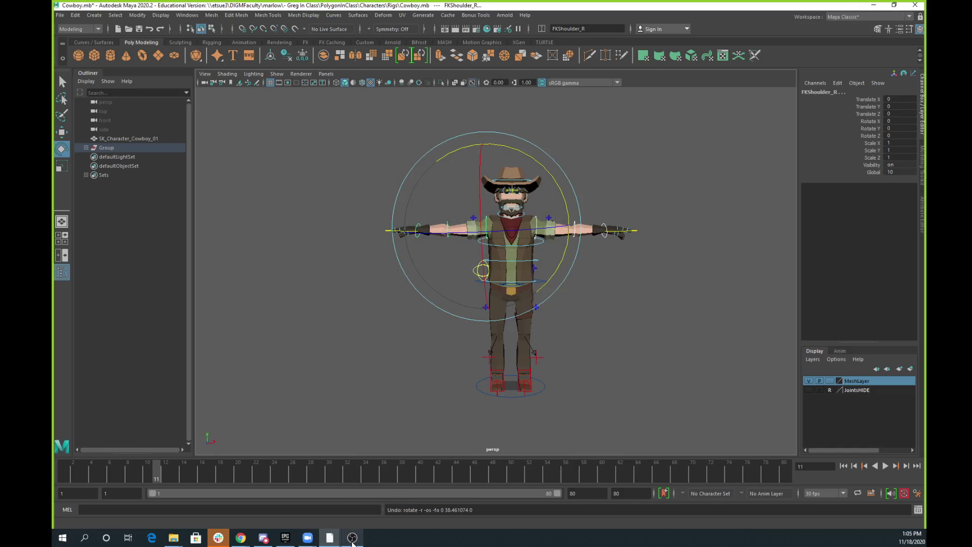
- Switch back to Mixamo in Chrome and apply the Reaction animation to the mannequin
mouse_move(241, 538)
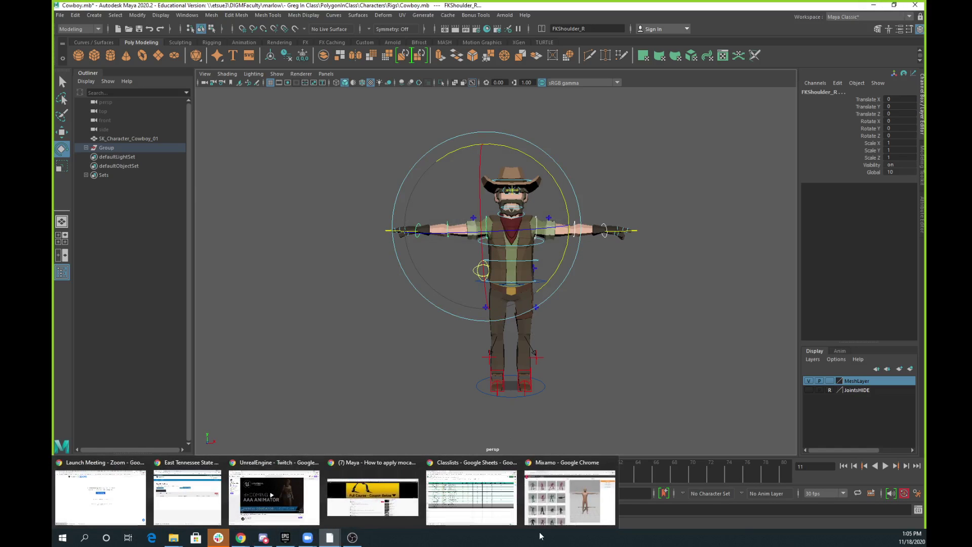
click(562, 499)
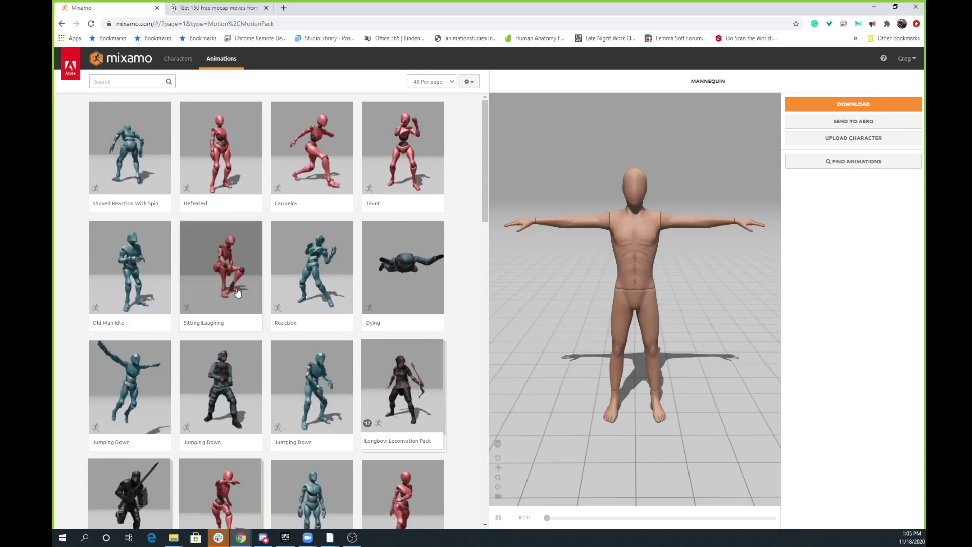
click(312, 283)
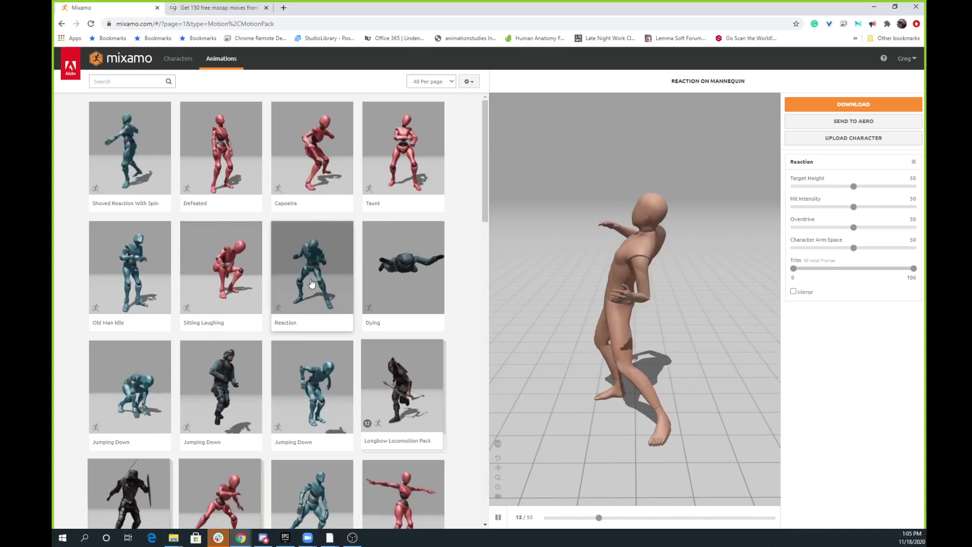
- Apply the Dying animation to the mannequin, try trimming its end to 55 and 47, and restore the trim end to 100
click(403, 267)
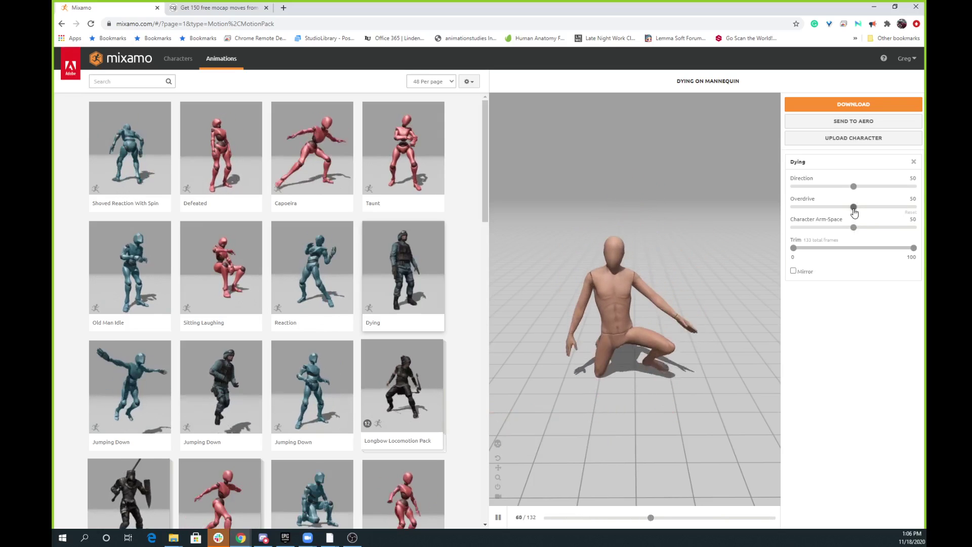
click(913, 249)
drag(865, 252, 859, 249)
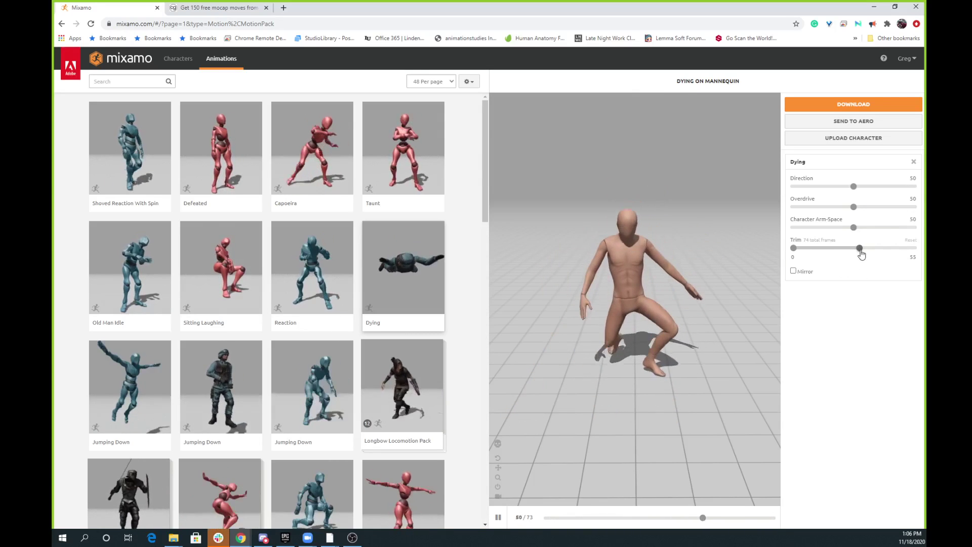
drag(859, 248, 851, 249)
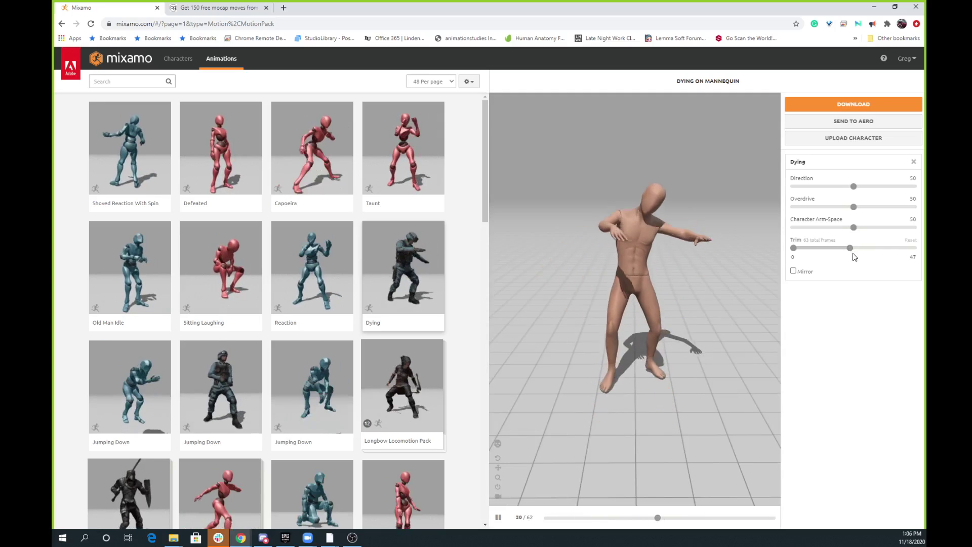
drag(850, 249, 915, 249)
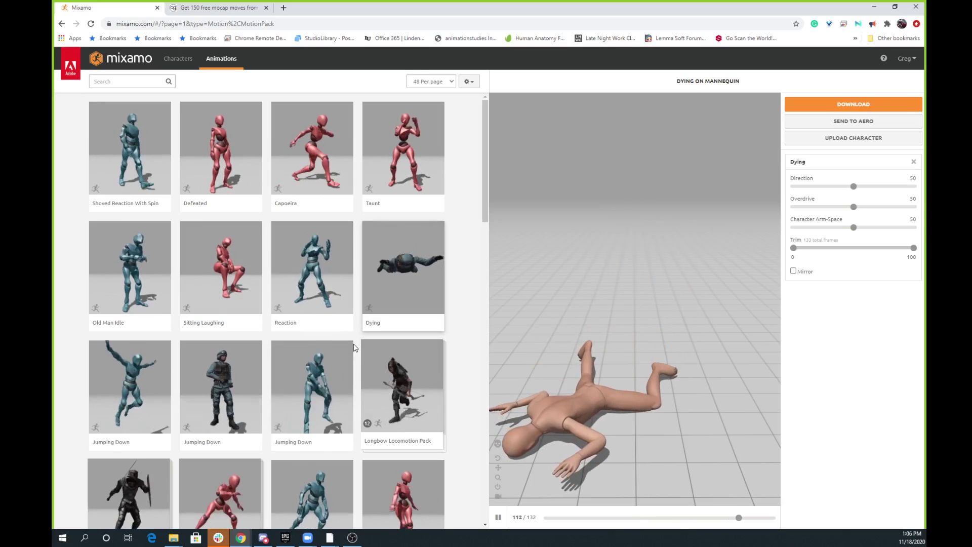
- Try the Dying animation with Mirror on, turn Mirror off again, and set Direction to 91
scroll(350, 344, down, 3)
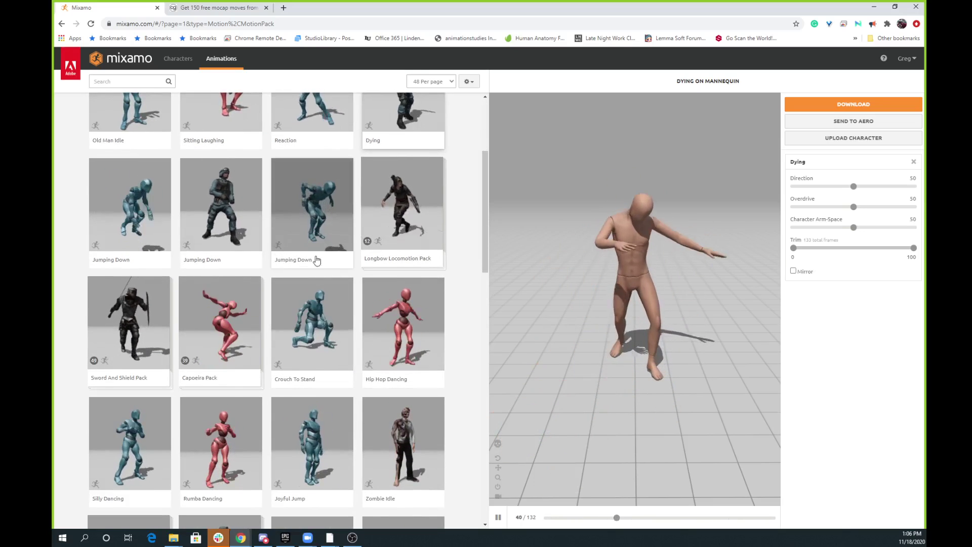
scroll(341, 332, down, 3)
scroll(342, 331, up, 2)
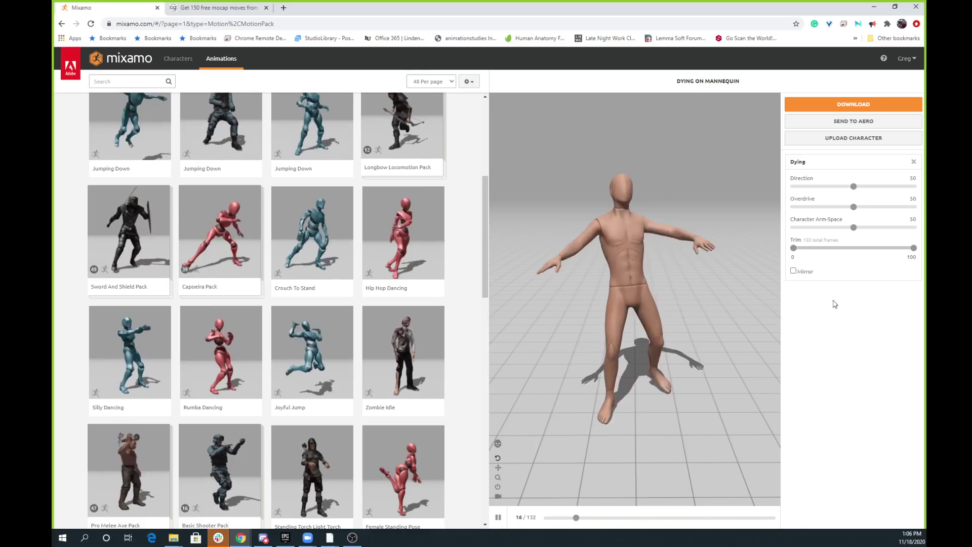
click(794, 272)
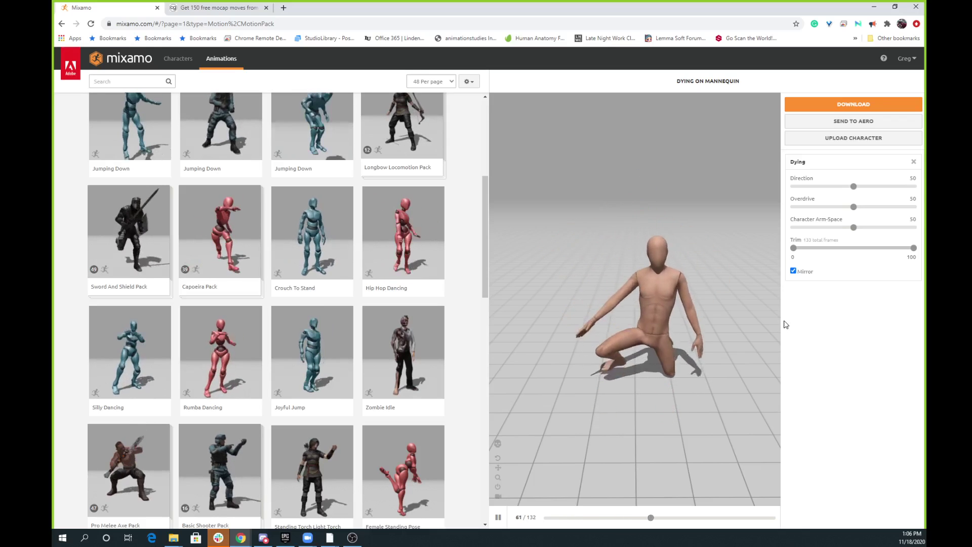
click(793, 271)
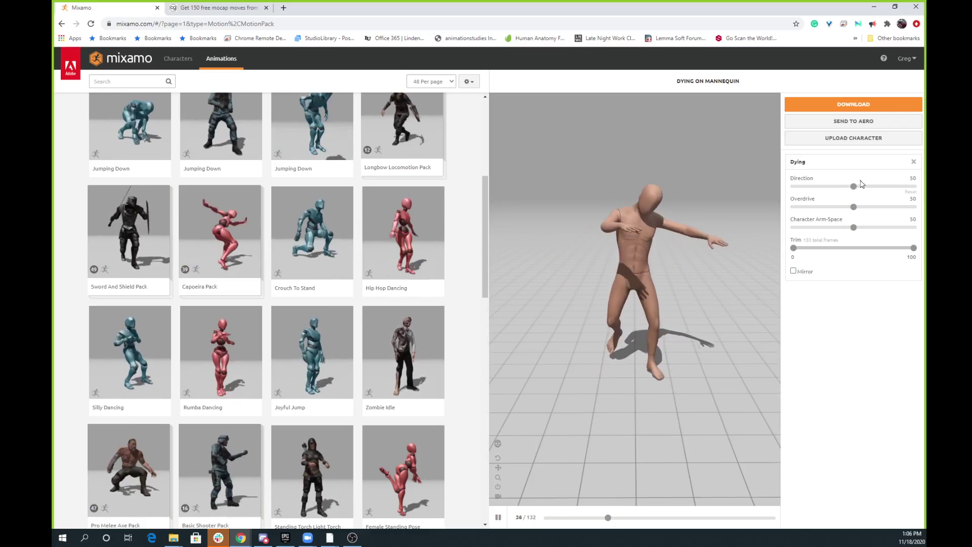
drag(854, 187, 863, 187)
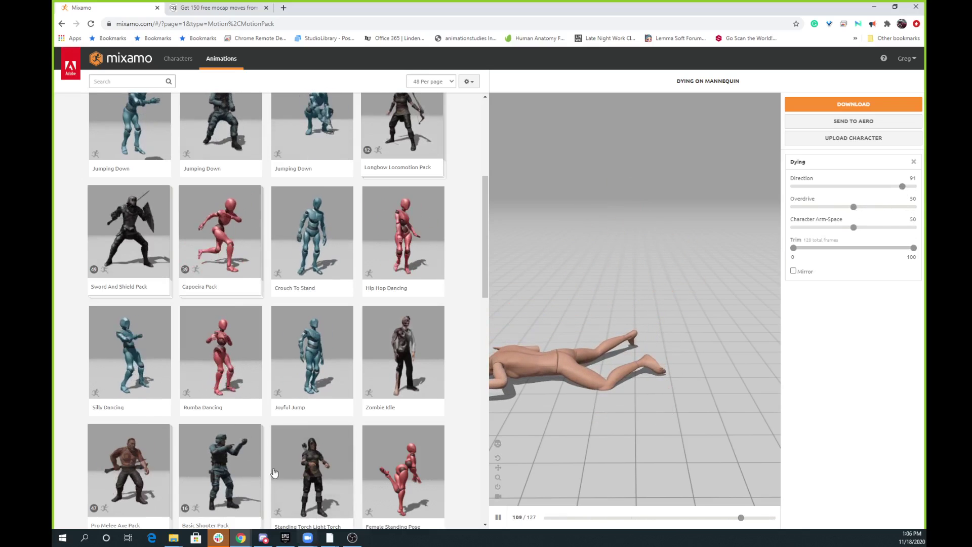
- Apply the Joyful Jump animation to the mannequin and try several Height values, ending at 46
click(322, 357)
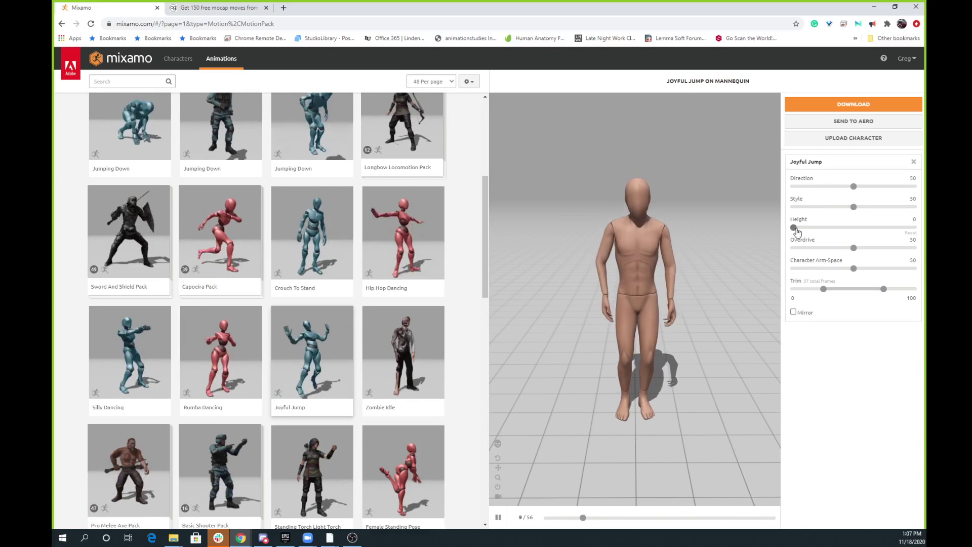
drag(881, 235, 884, 235)
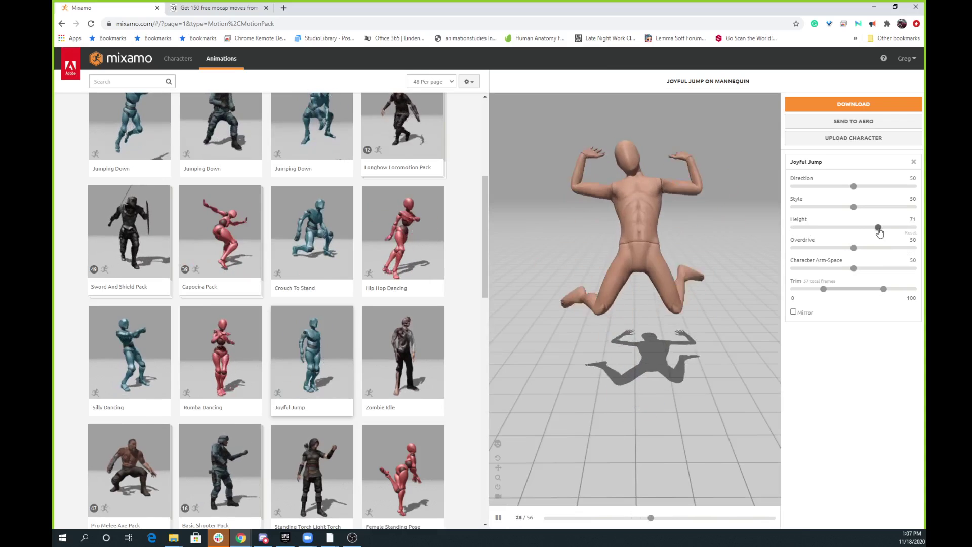
drag(921, 231, 918, 232)
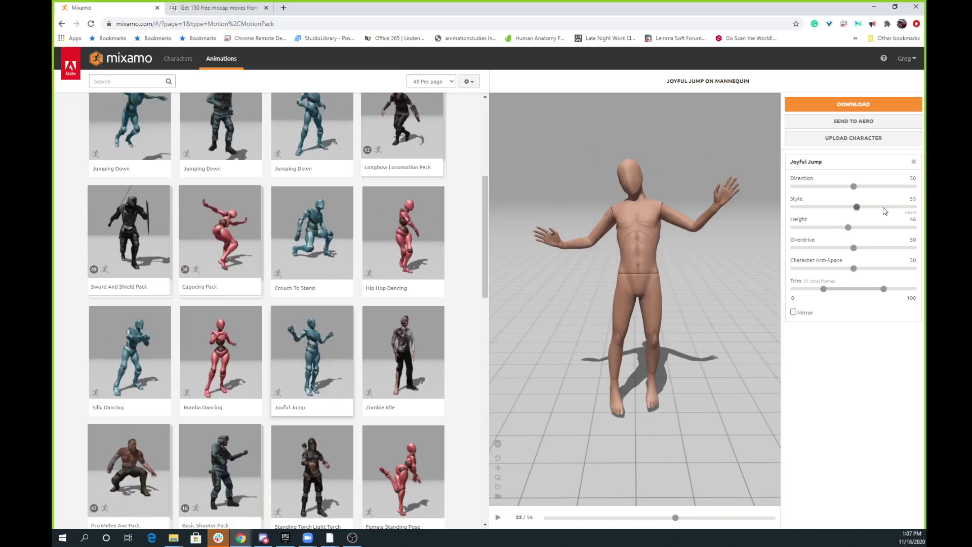
- Try different Style values for Joyful Jump, ending at 100, and view the jump from the side
drag(855, 207, 904, 207)
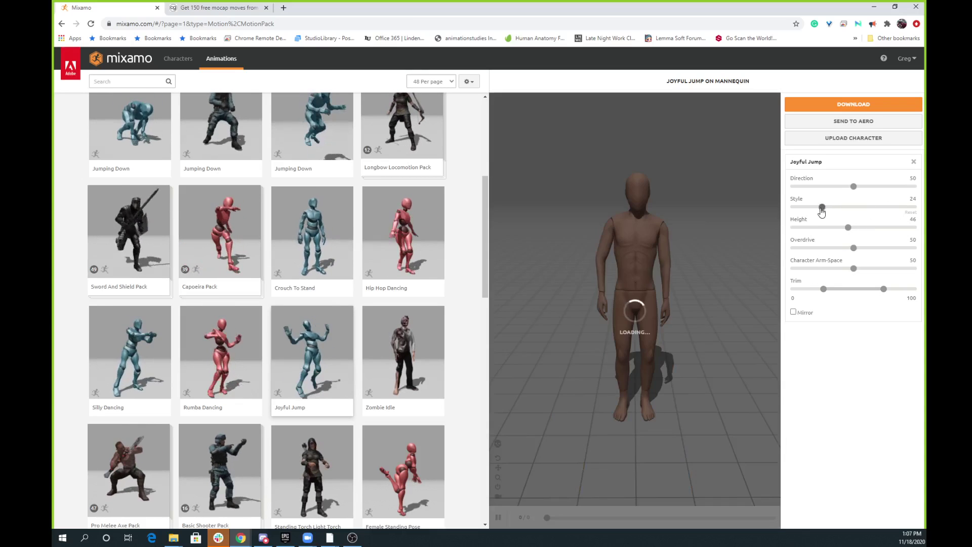
drag(822, 211, 915, 207)
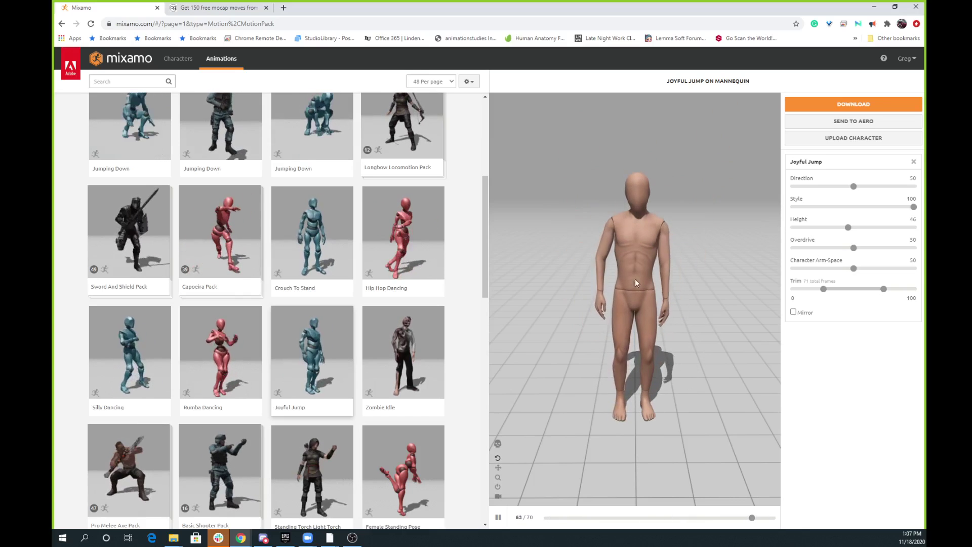
drag(594, 302, 634, 295)
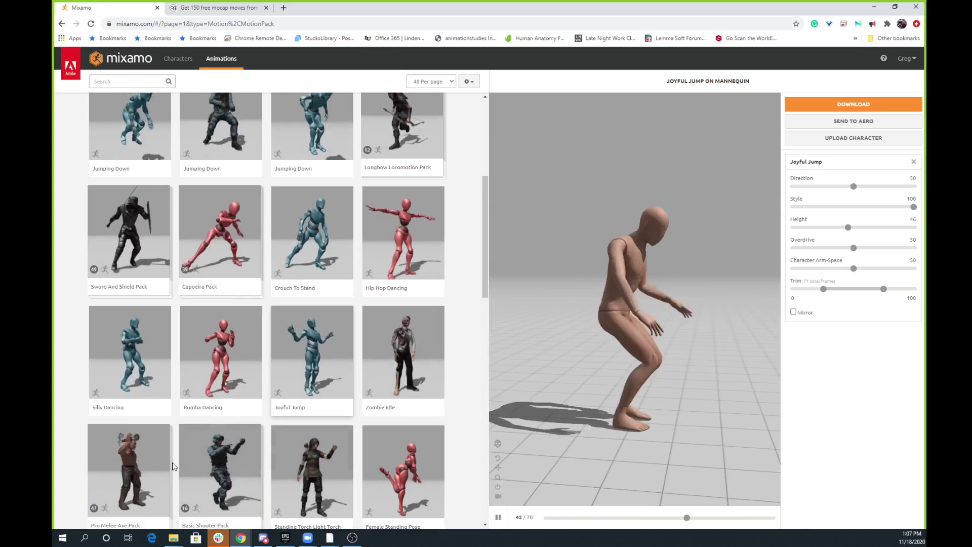
- Search the animation library for "run" and apply the second Running animation to the mannequin
scroll(244, 471, down, 3)
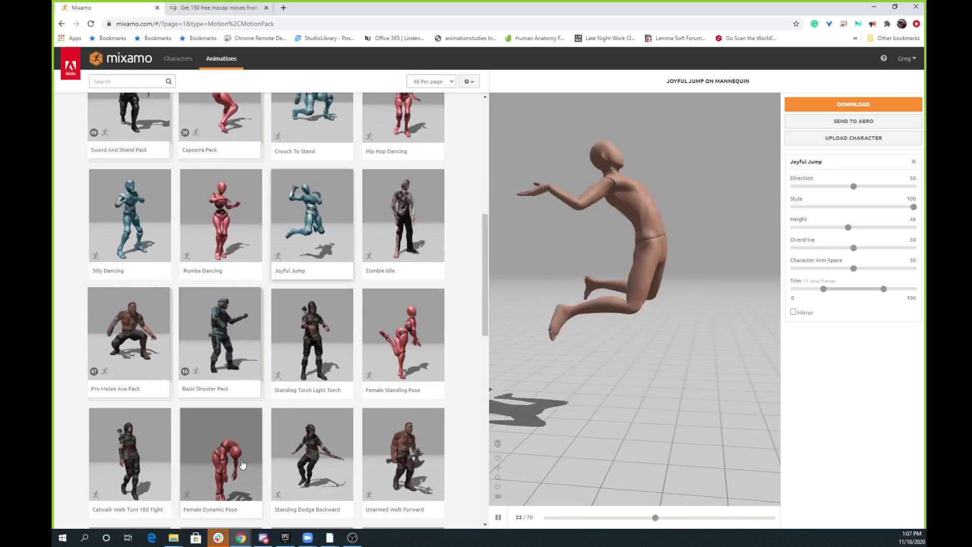
scroll(242, 464, down, 1)
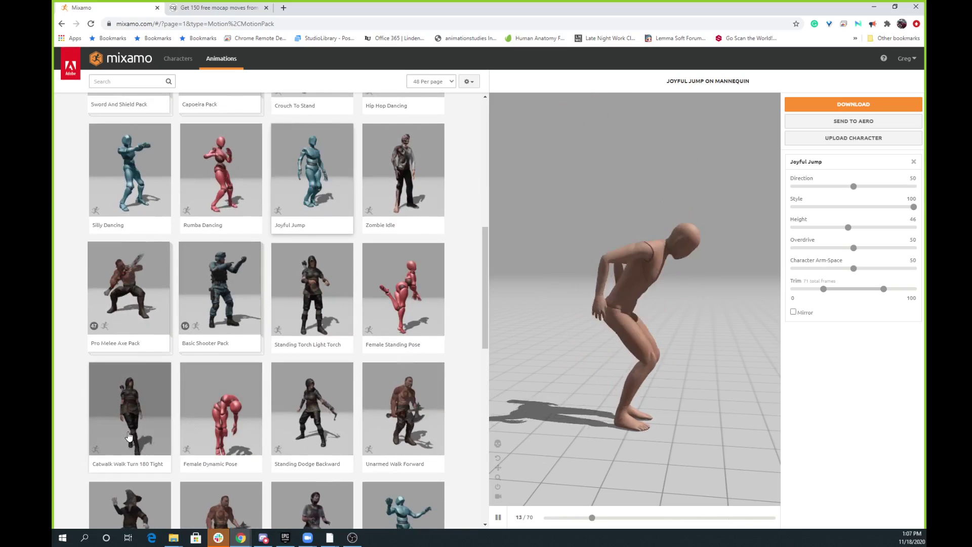
scroll(255, 451, down, 4)
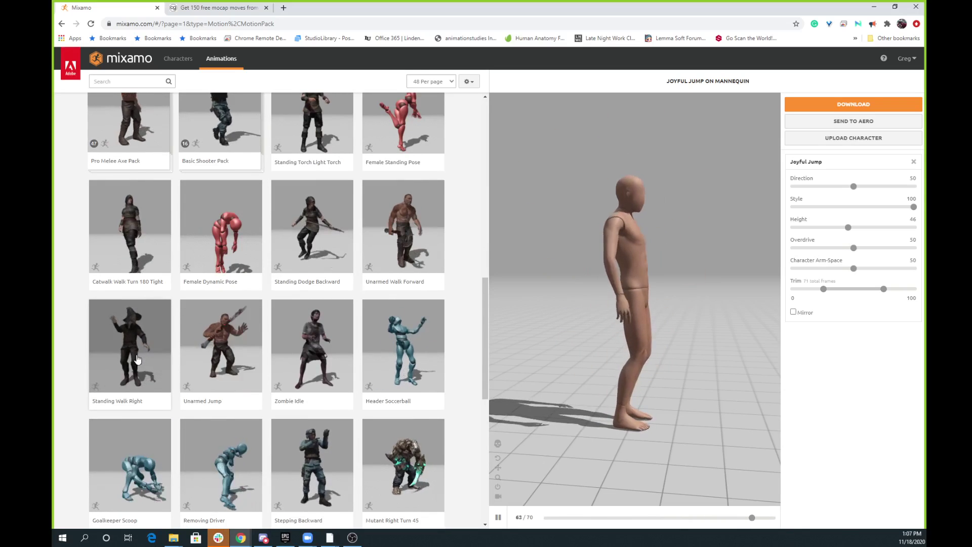
scroll(125, 328, up, 4)
scroll(125, 329, up, 9)
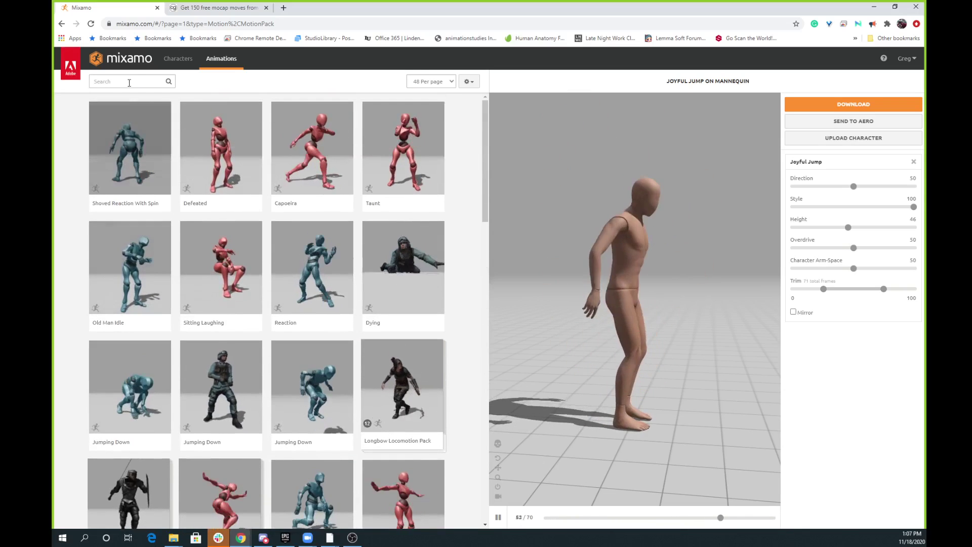
click(127, 81)
text(run)
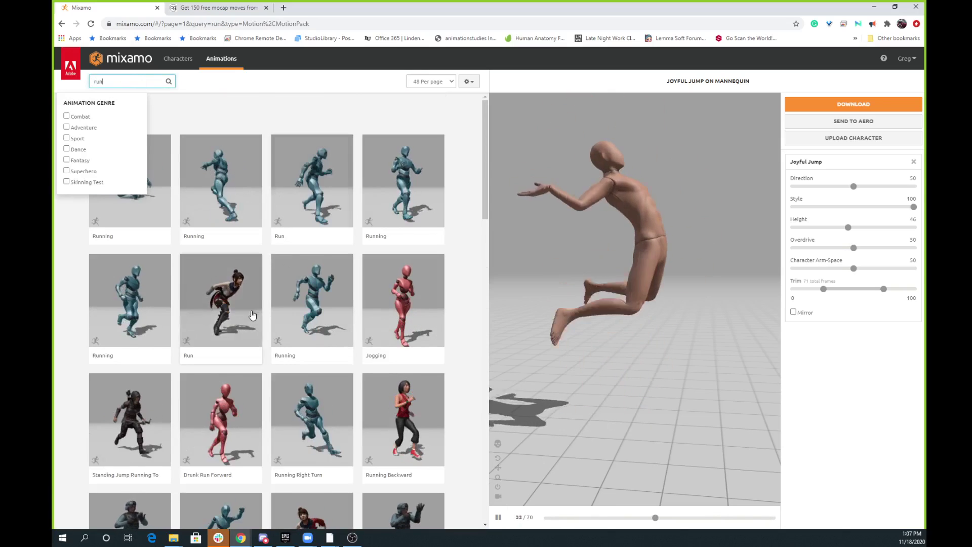
click(233, 198)
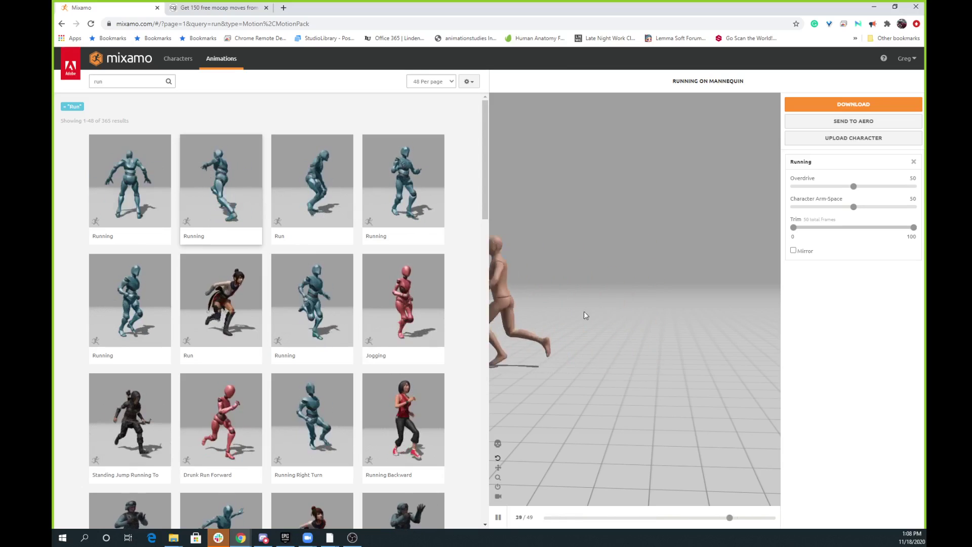
- Switch to Maya to view the cowboy rig at an angle, and return to Mixamo to turn the Running preview to the front
click(333, 542)
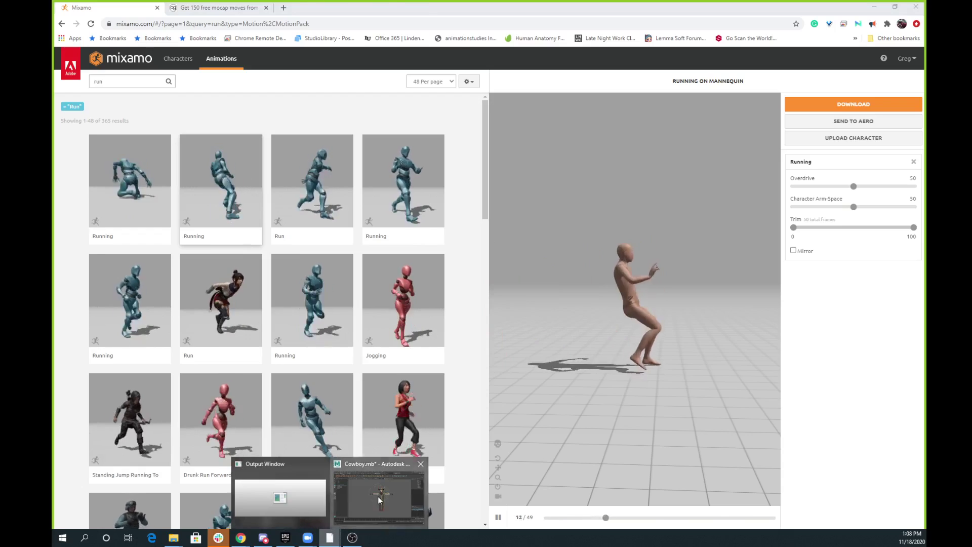
click(427, 494)
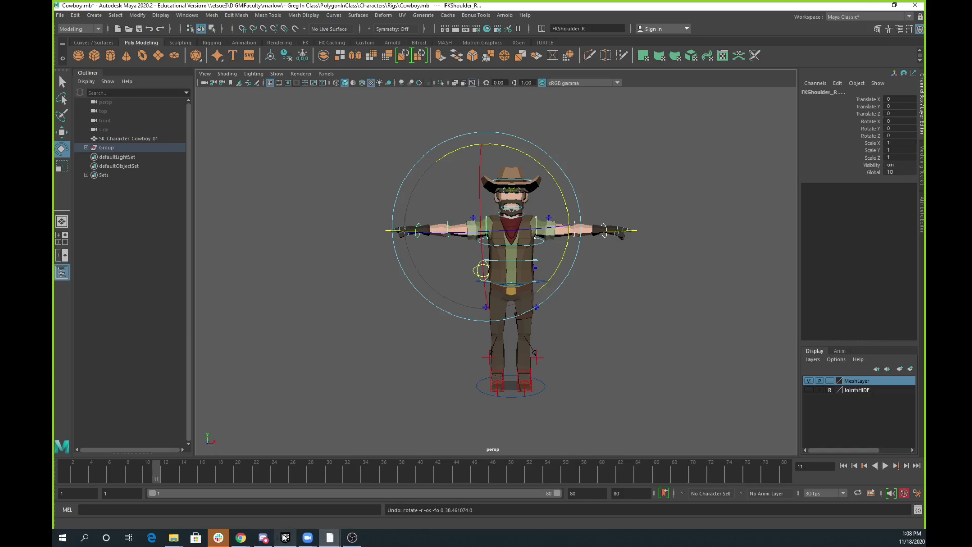
alt+drag(575, 314, 550, 315)
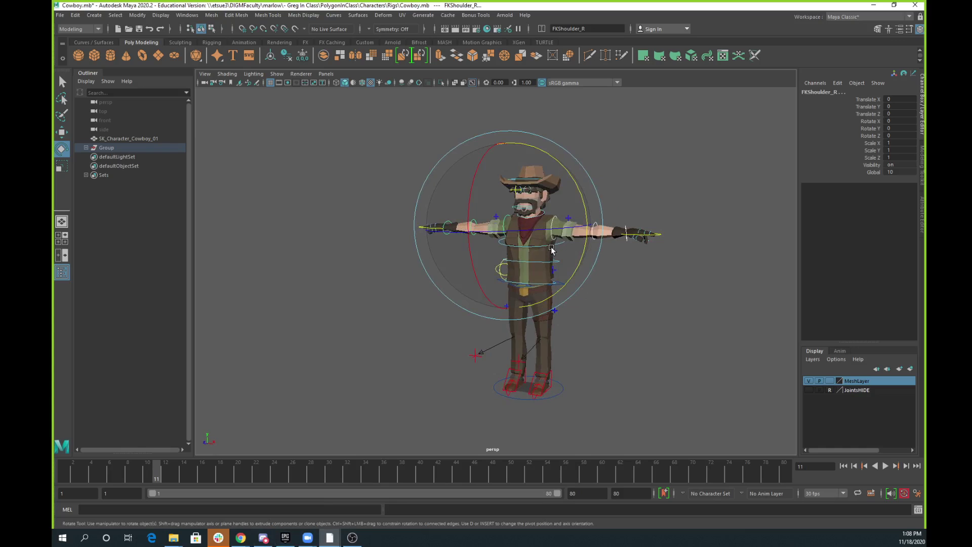
click(875, 6)
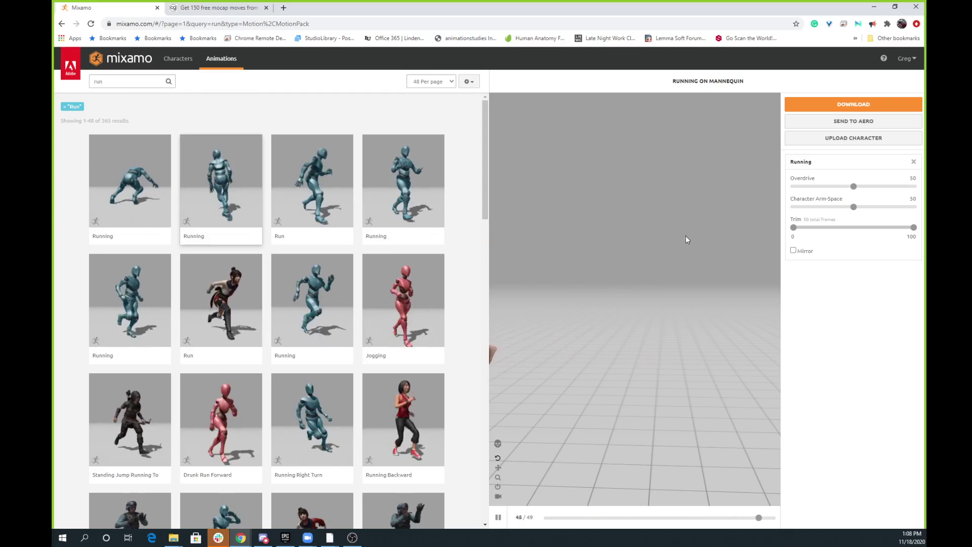
drag(631, 339, 608, 338)
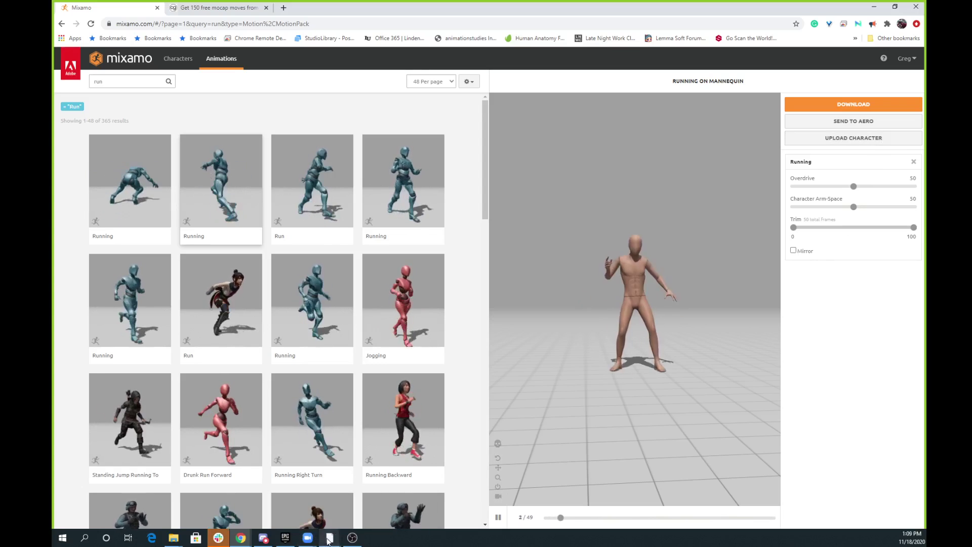
- Switch to the cowboy scene in Maya and view the rig from the side with space around it
mouse_move(330, 538)
click(380, 481)
alt+drag(623, 363, 749, 364)
alt+right_drag(749, 364, 614, 335)
alt+middle_drag(614, 335, 529, 296)
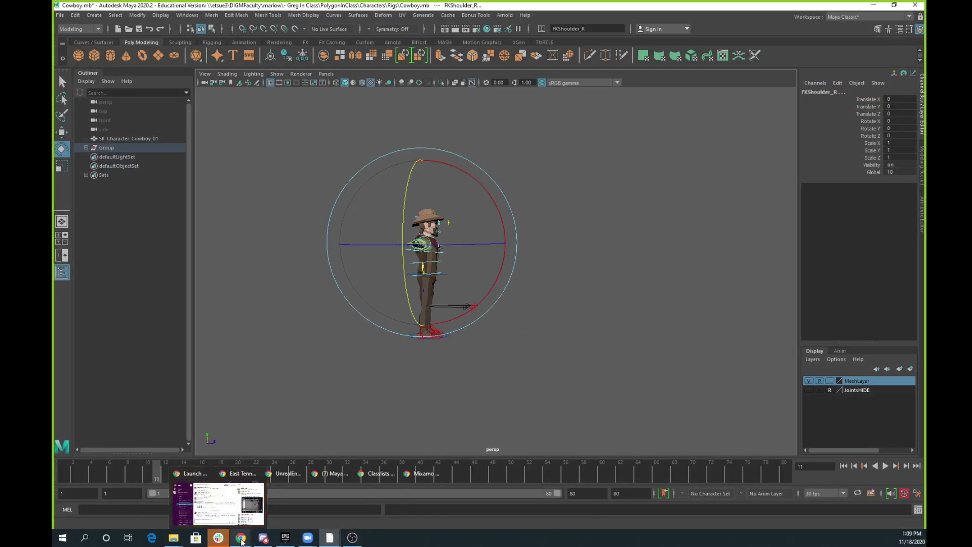
- Switch back to Mixamo in Chrome, mirror the Running animation and pause its preview
click(564, 523)
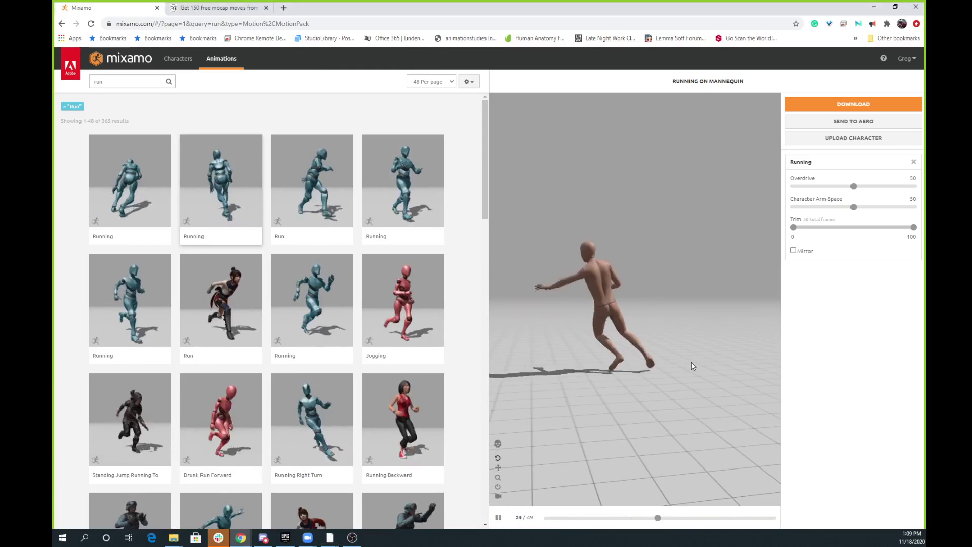
click(794, 251)
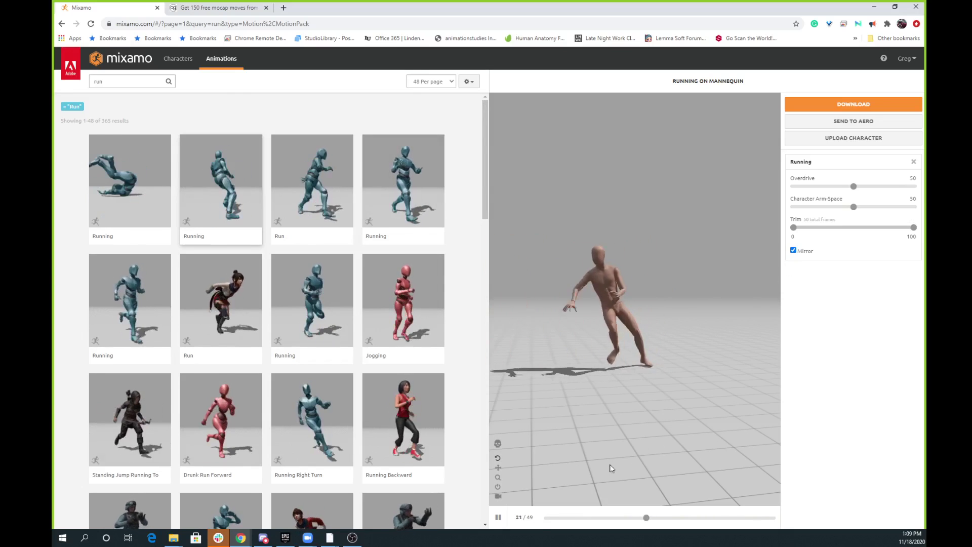
click(499, 517)
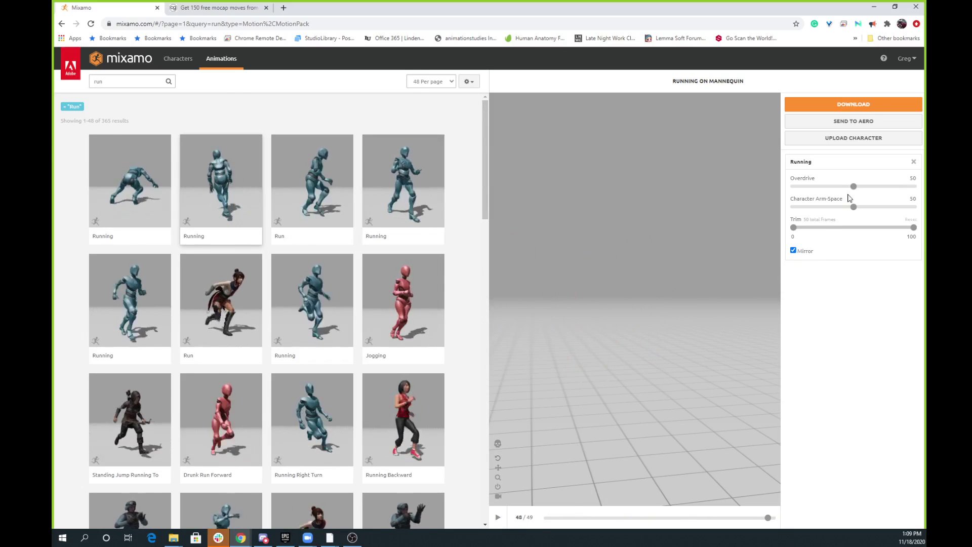
- Bring up the download settings for the Running animation, keeping the FBX(.fbx) format and setting the frame rate to 24
click(871, 105)
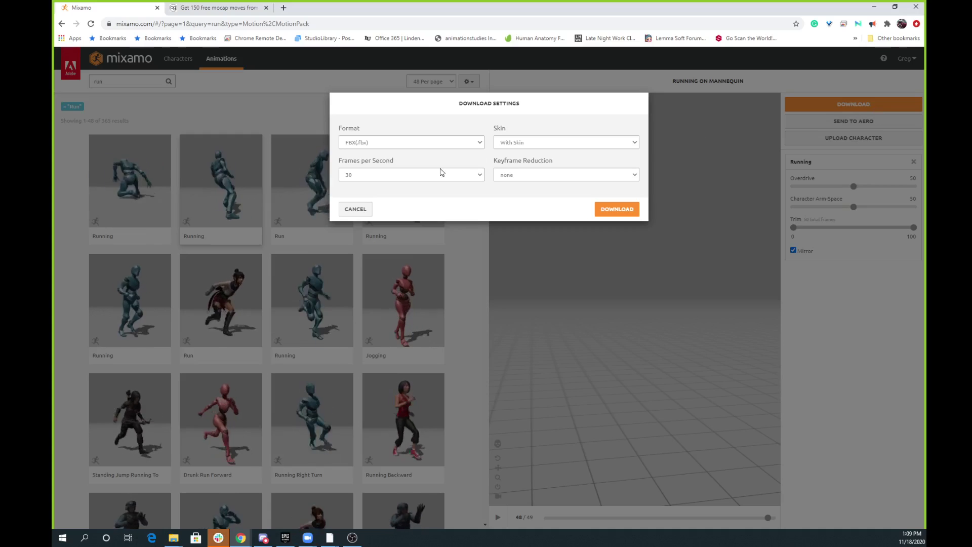
click(469, 147)
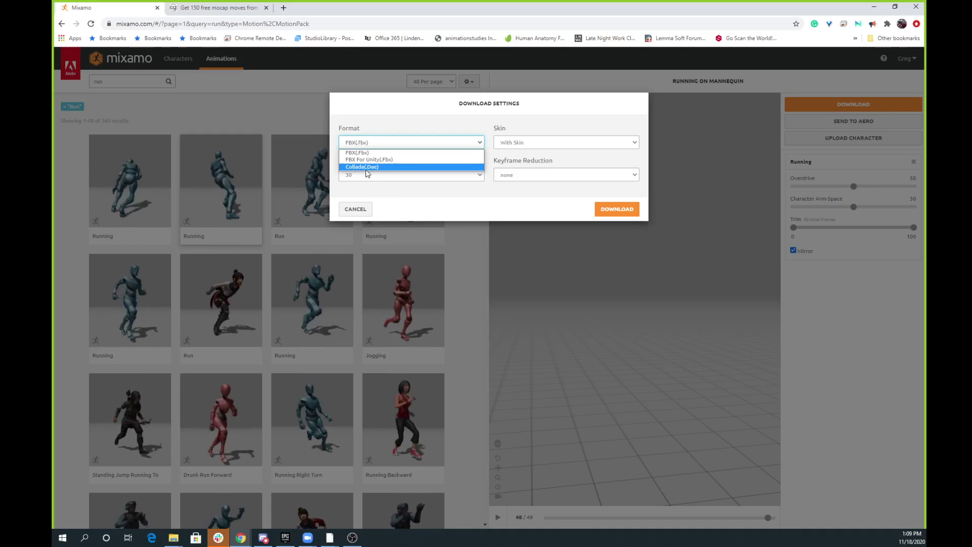
click(370, 154)
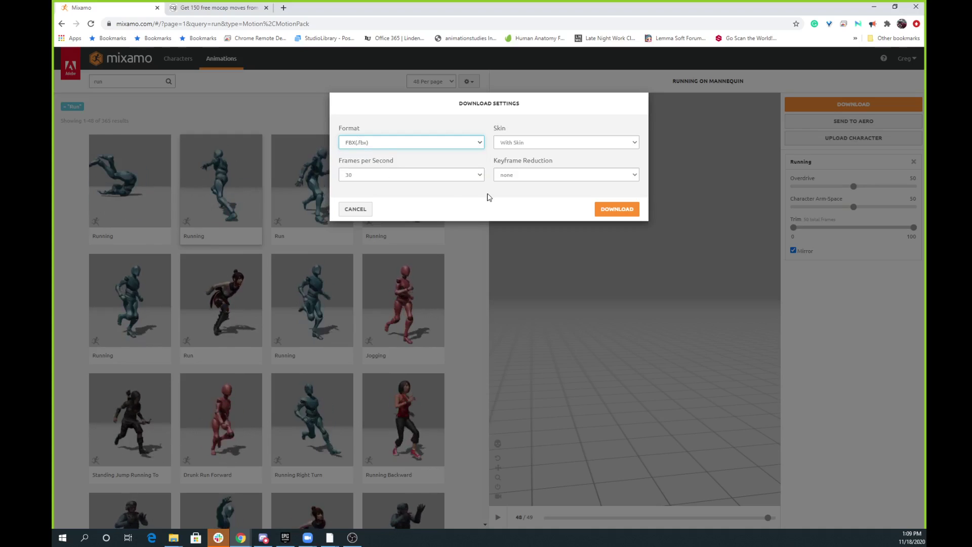
click(453, 180)
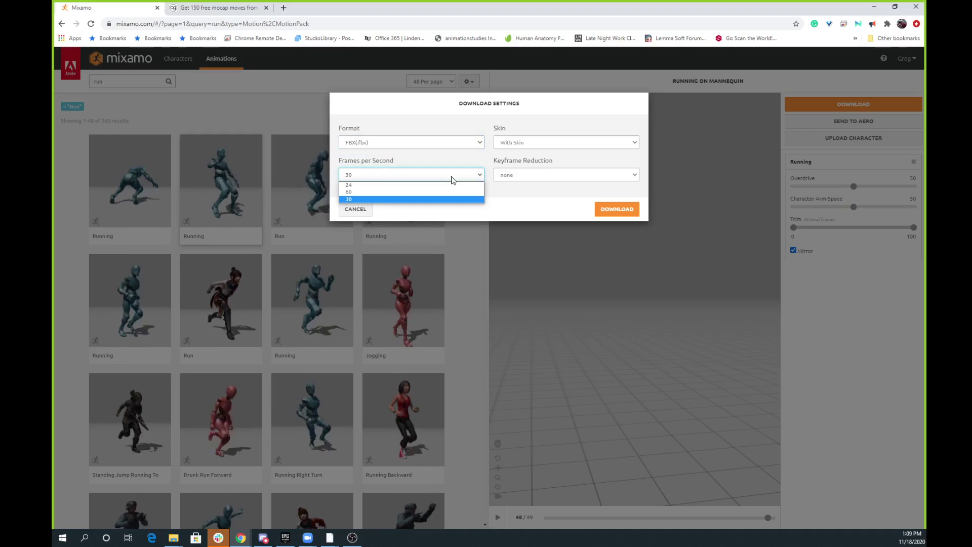
click(350, 187)
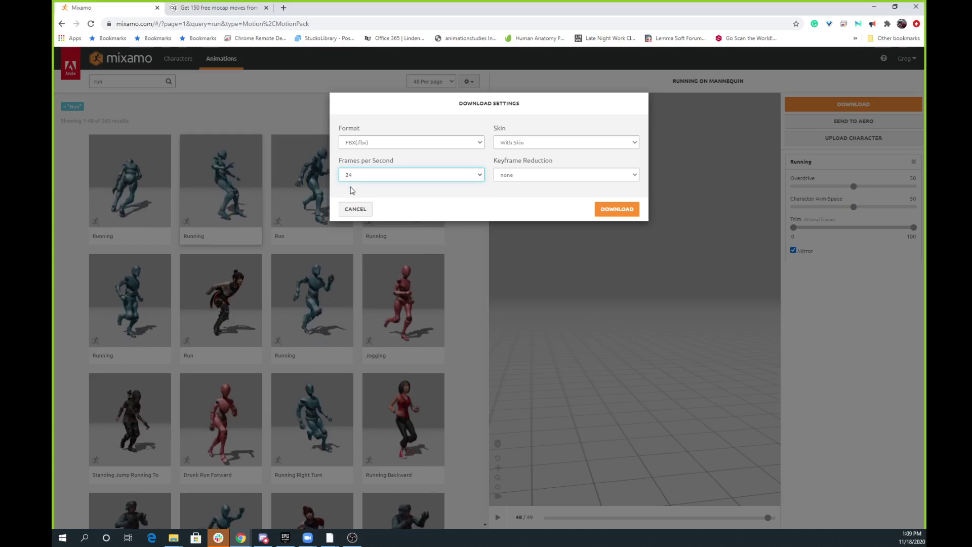
- Set the Running animation to download without skin, keeping 24 frames per second and no keyframe reduction, and start the download
click(412, 177)
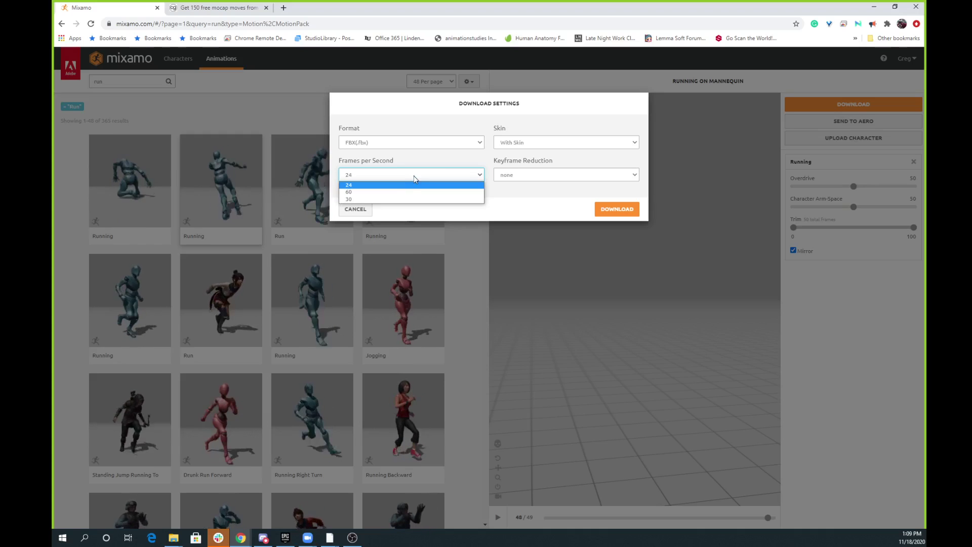
click(533, 211)
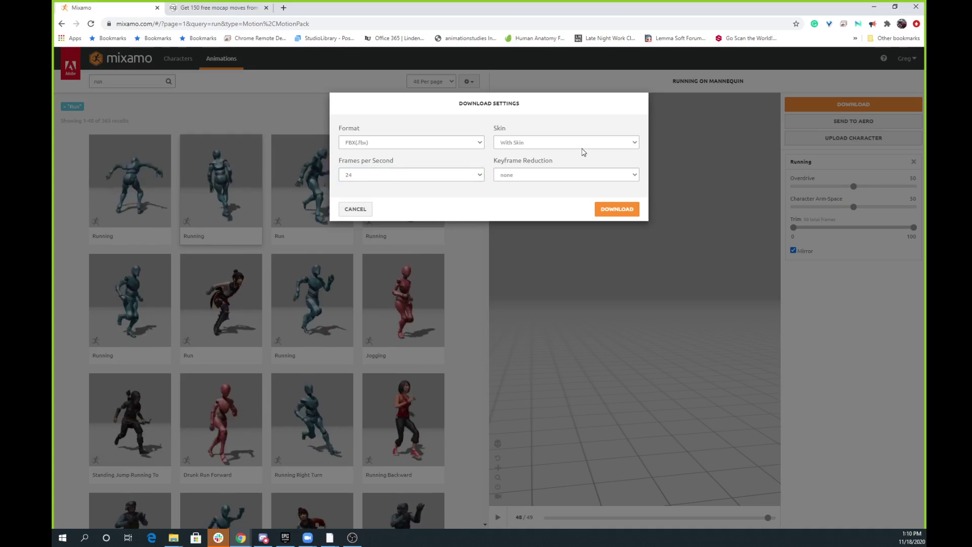
click(564, 150)
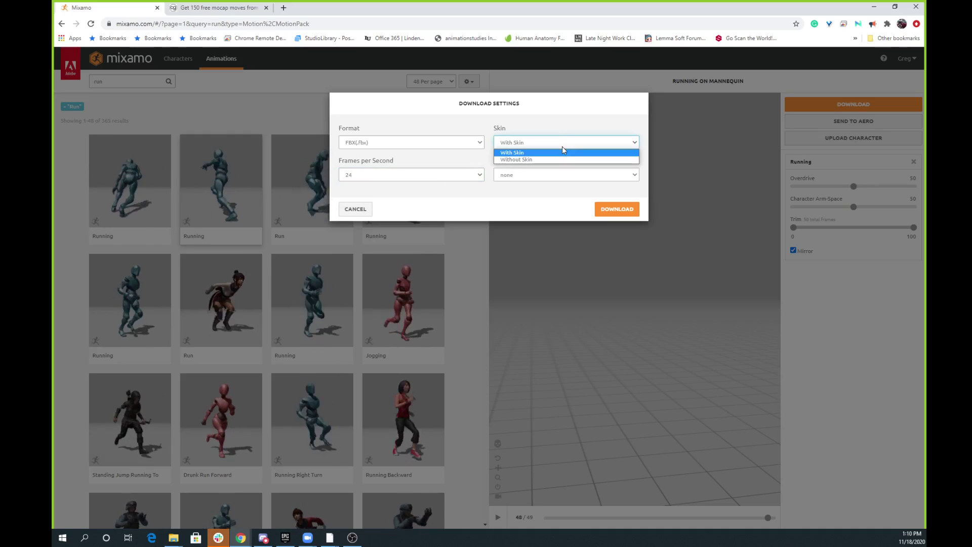
click(532, 160)
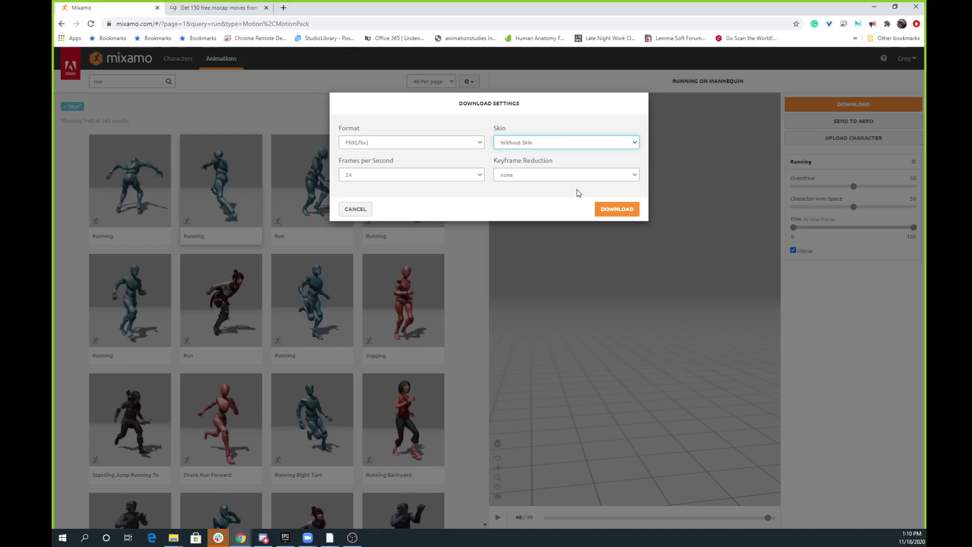
click(617, 209)
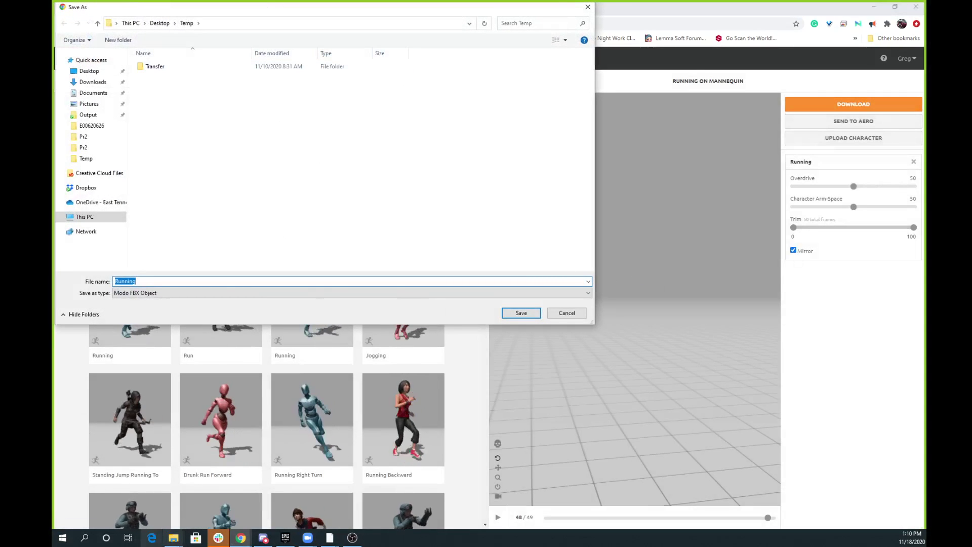
- In File Explorer, open the Anim folder of the PolygonInClass project and create a folder named MocapData in it
click(173, 538)
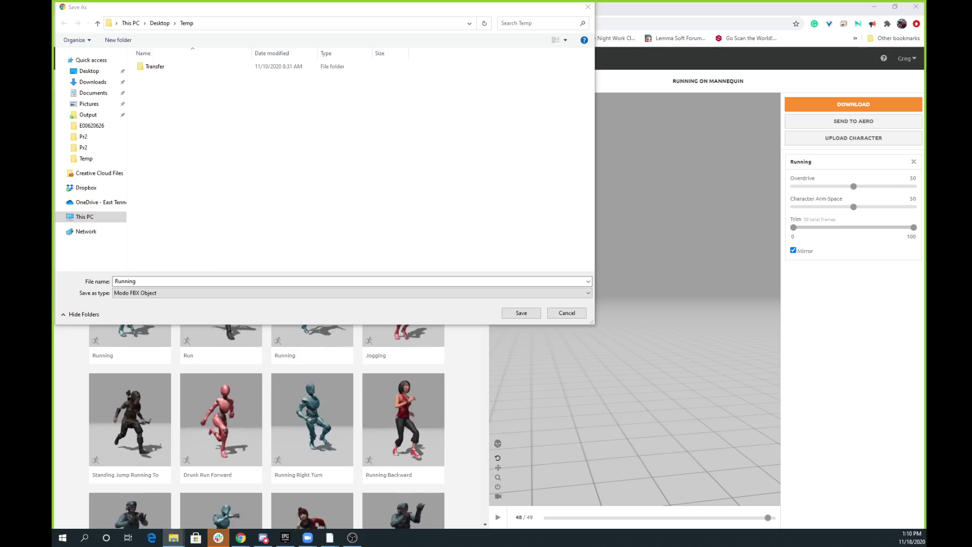
drag(55, 152, 486, 61)
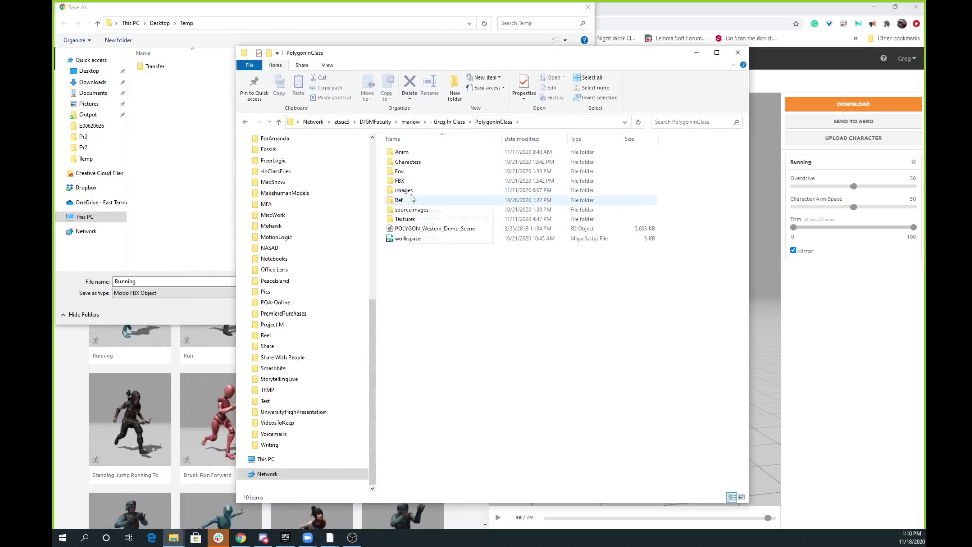
click(405, 155)
double_click(405, 155)
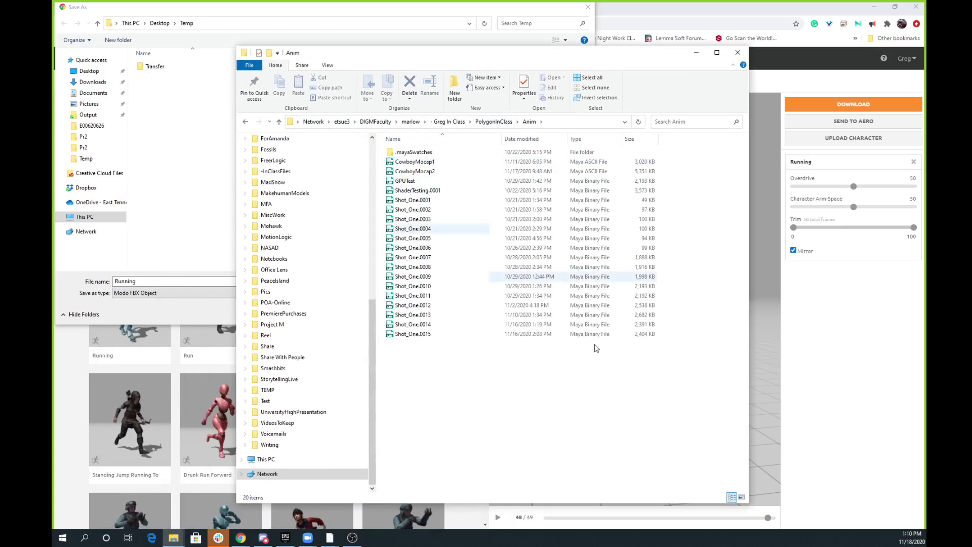
right_click(464, 428)
mouse_move(499, 404)
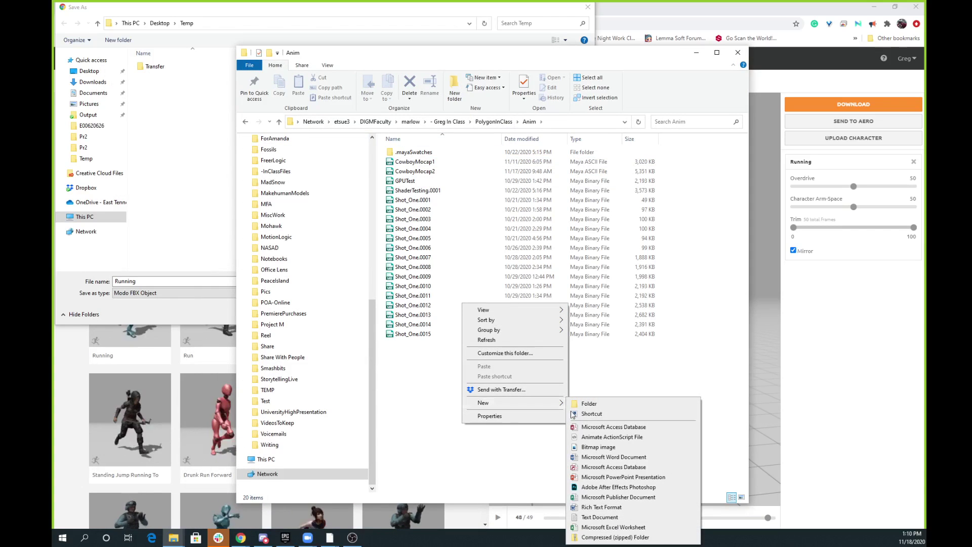
click(602, 405)
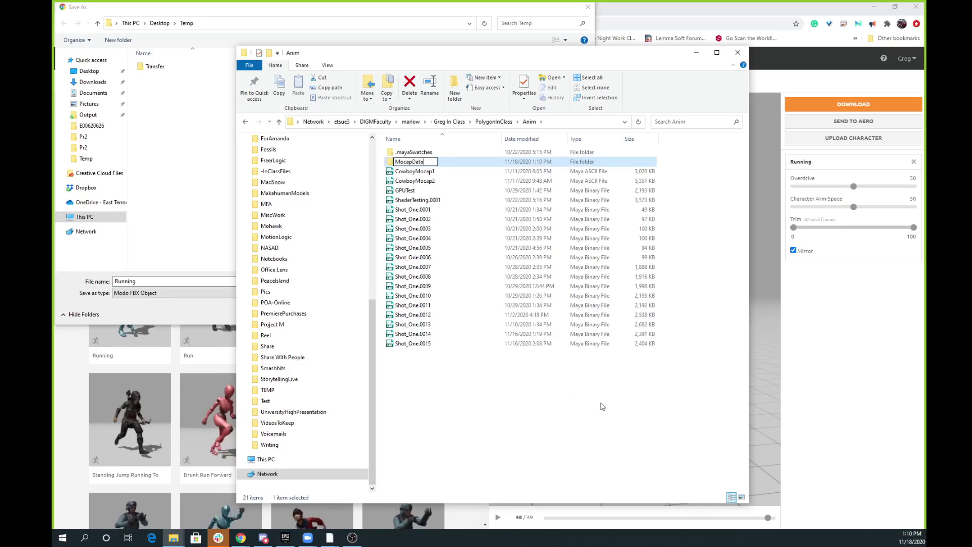
key(Return)
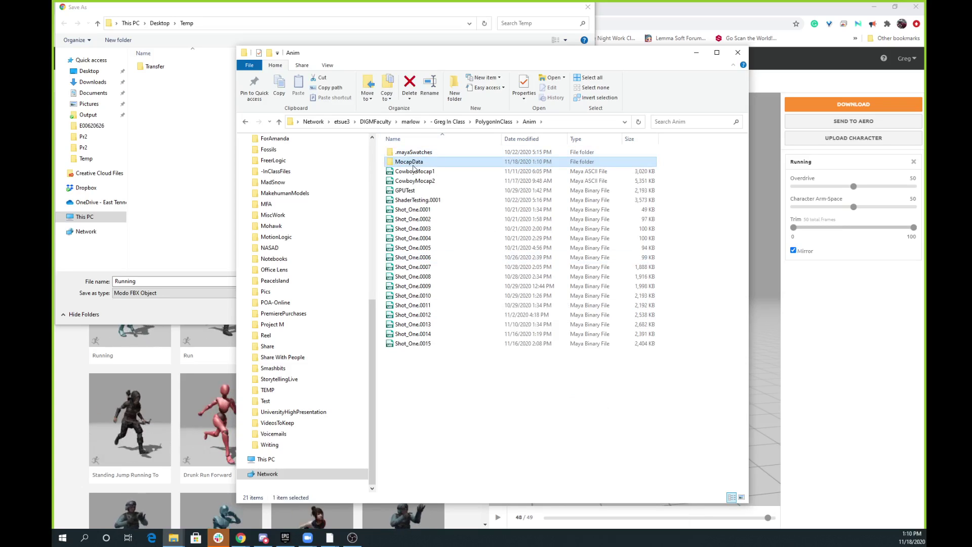
- Open the MocapData folder, copy its path and use it as the save location for the Mixamo download
double_click(414, 163)
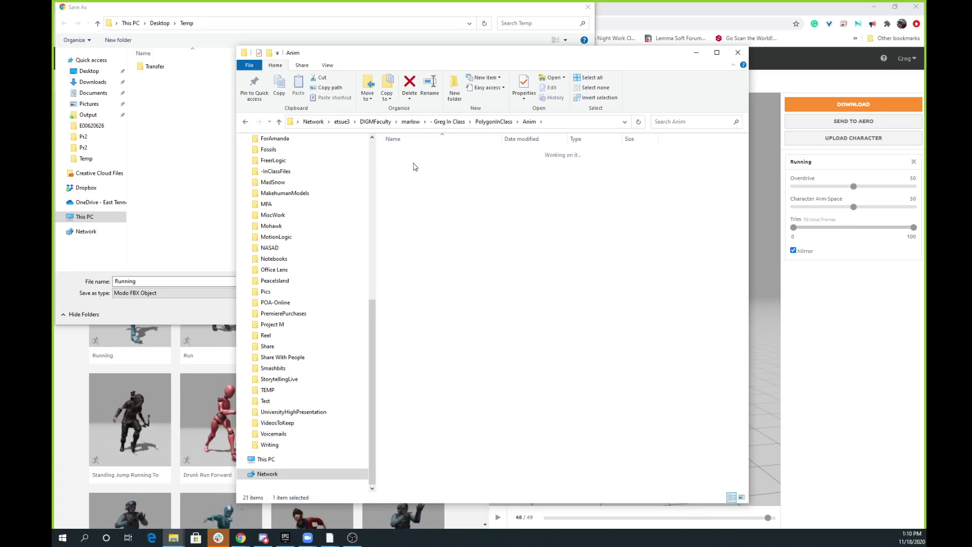
click(598, 125)
key(ctrl+c)
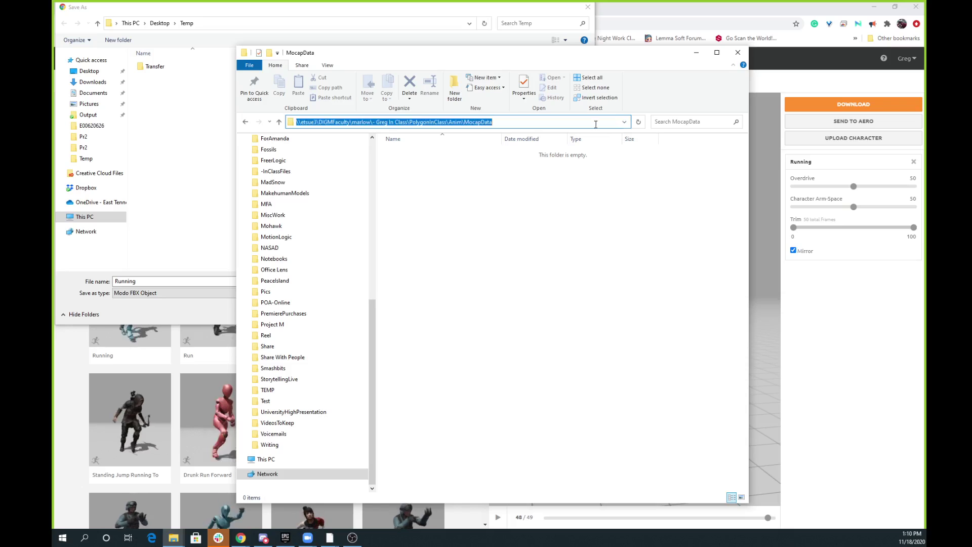
click(306, 27)
key(ctrl+v)
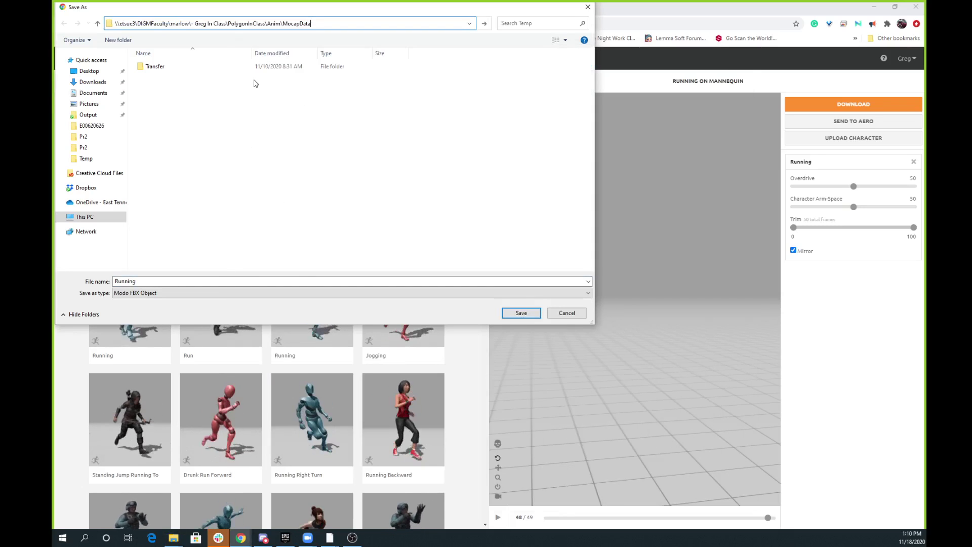
key(Return)
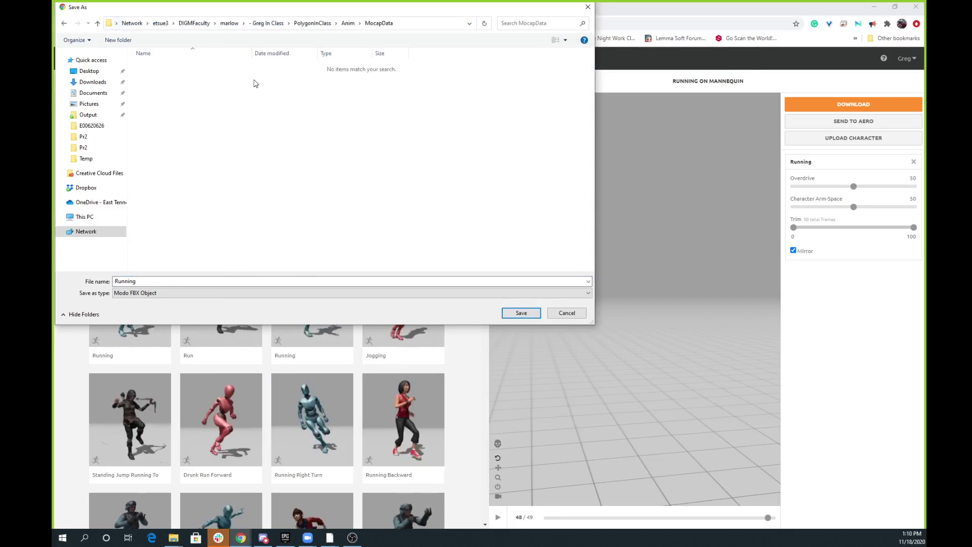
- Name the downloaded animation file RunningAway and save it
click(140, 282)
click(152, 285)
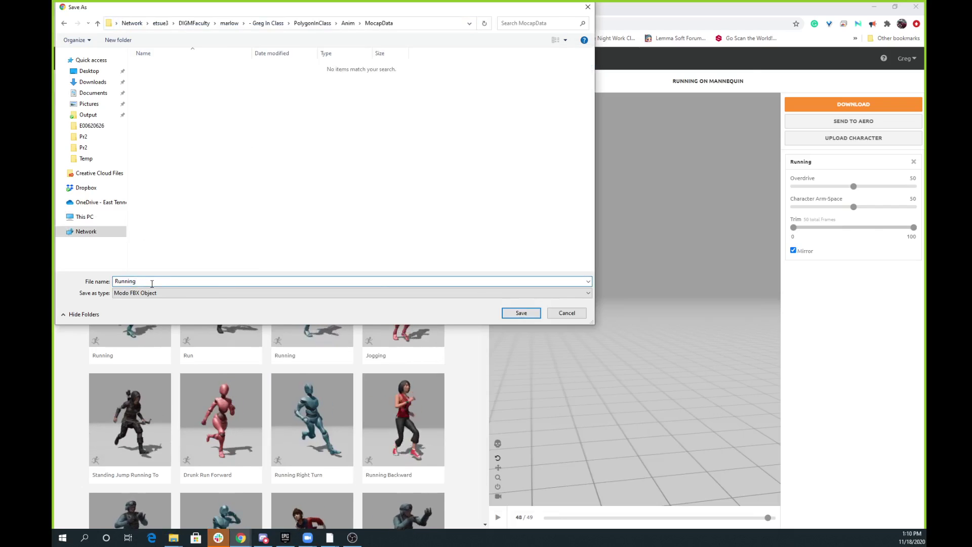
text(Away)
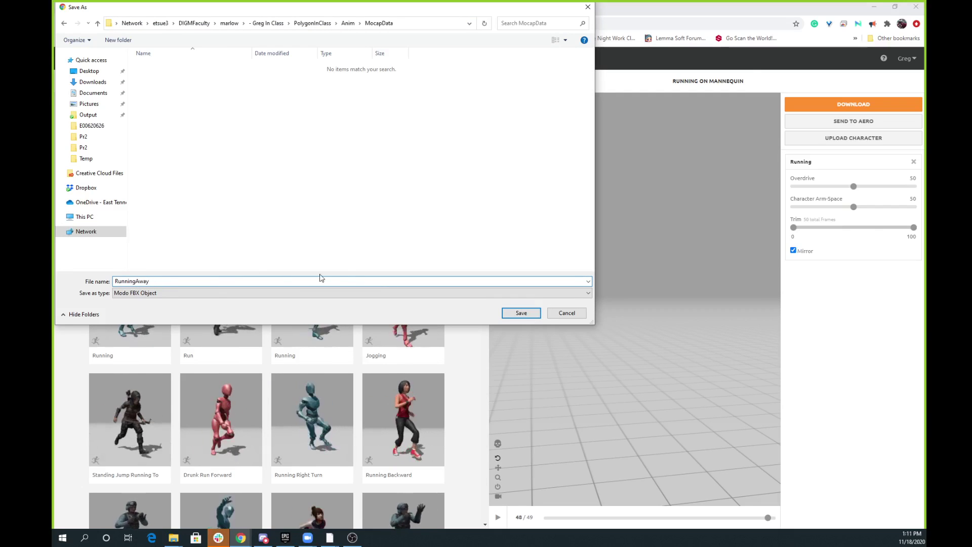
click(527, 314)
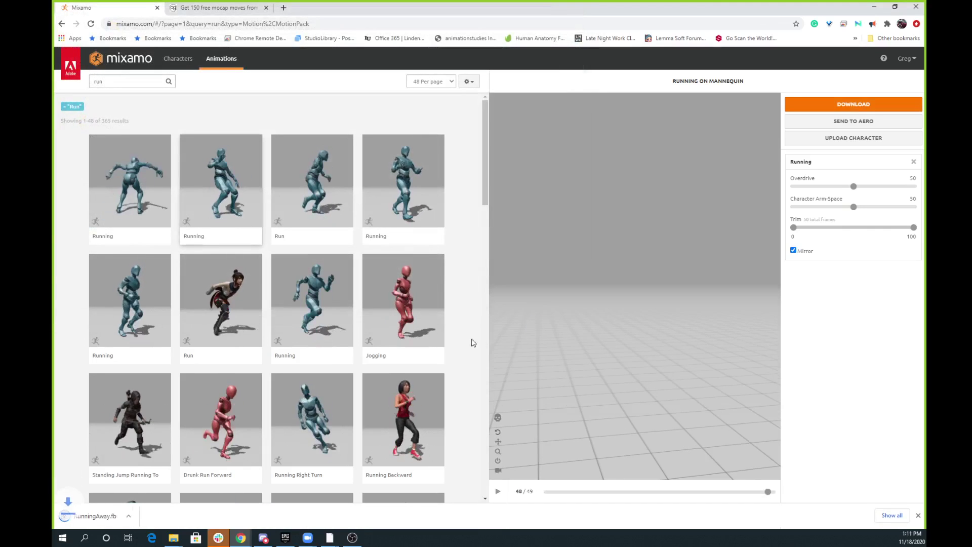
- Minimize the browser and the MocapData folder window to return to Maya, and view the cowboy rig closer from a front angle
click(873, 6)
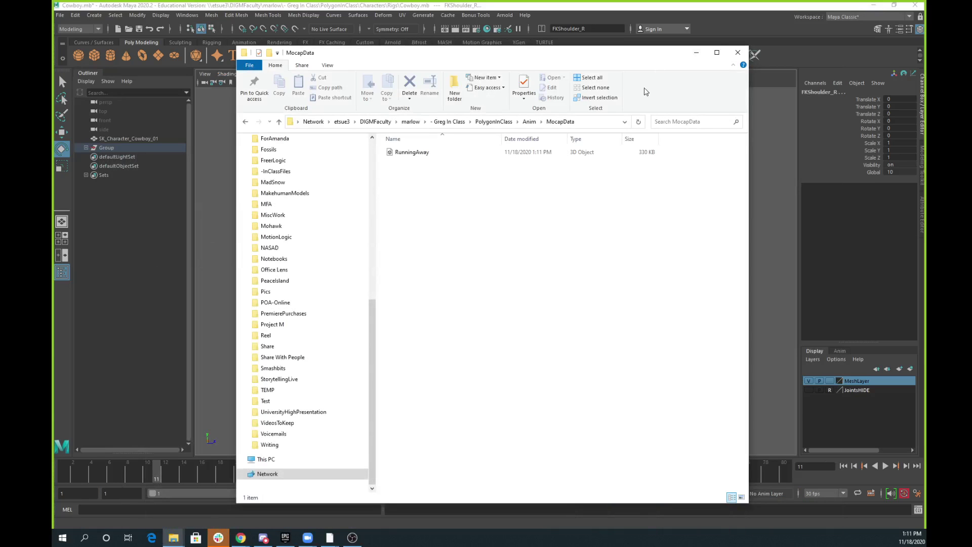
click(697, 52)
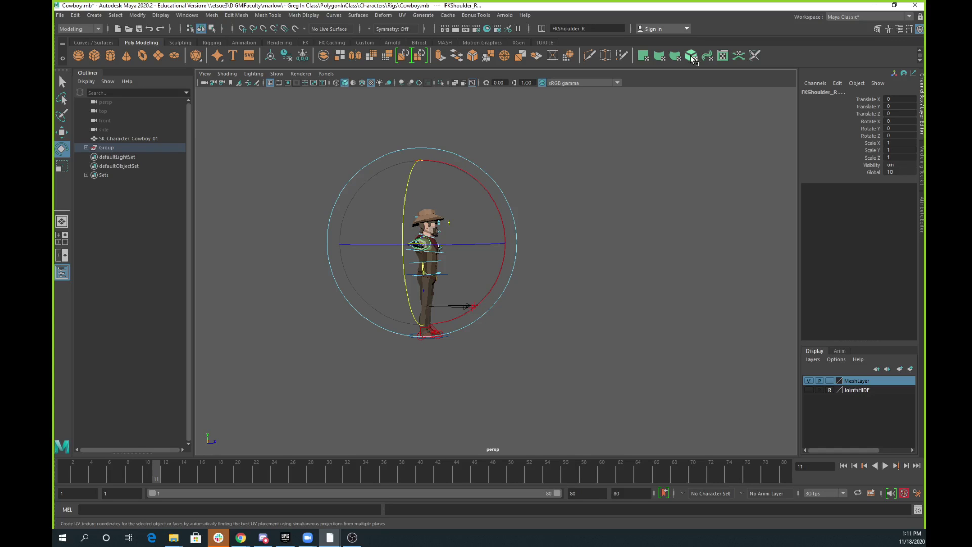
alt+drag(601, 263, 471, 269)
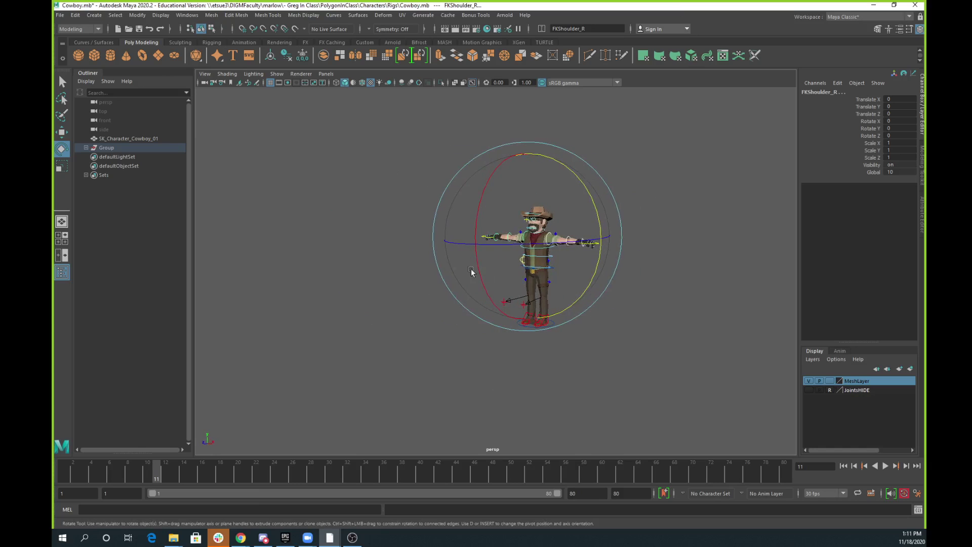
alt+right_drag(471, 269, 674, 319)
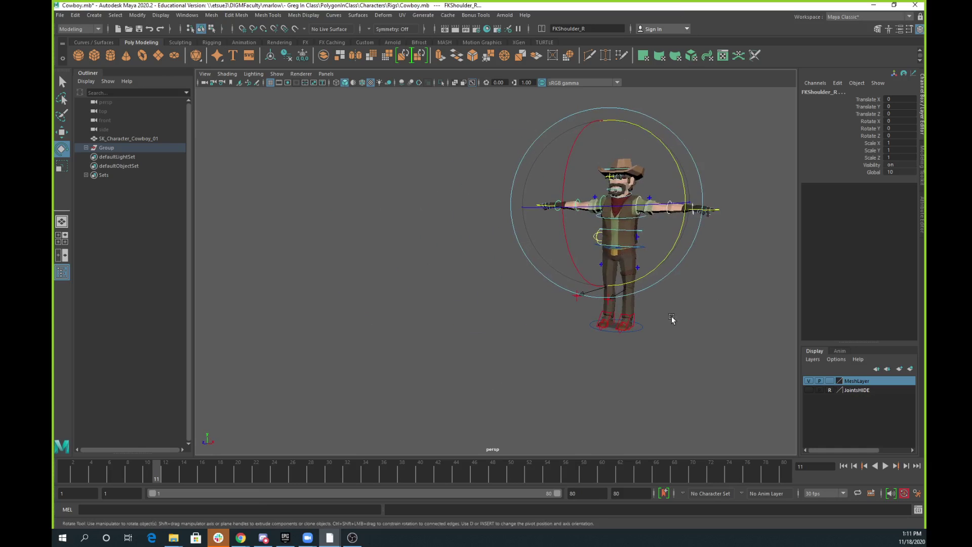
alt+drag(673, 319, 692, 213)
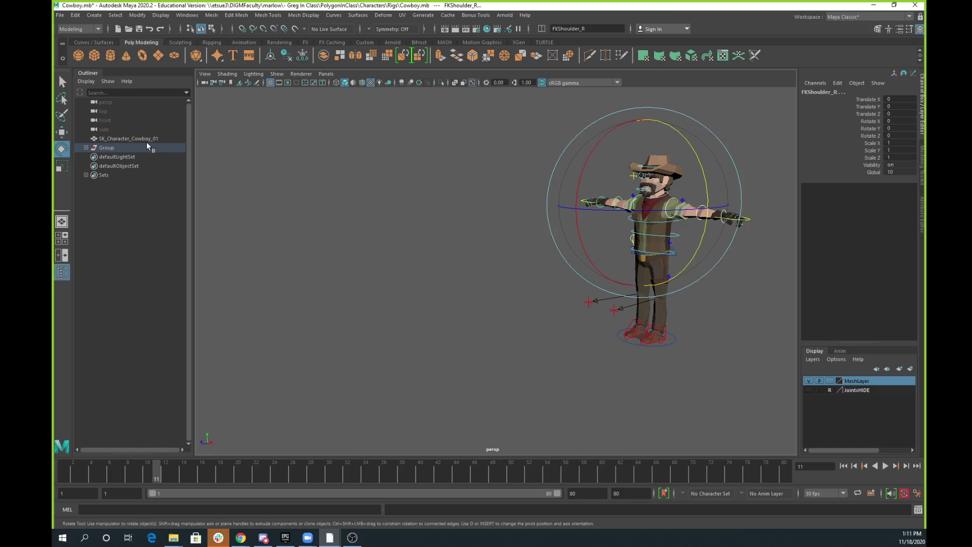
click(86, 147)
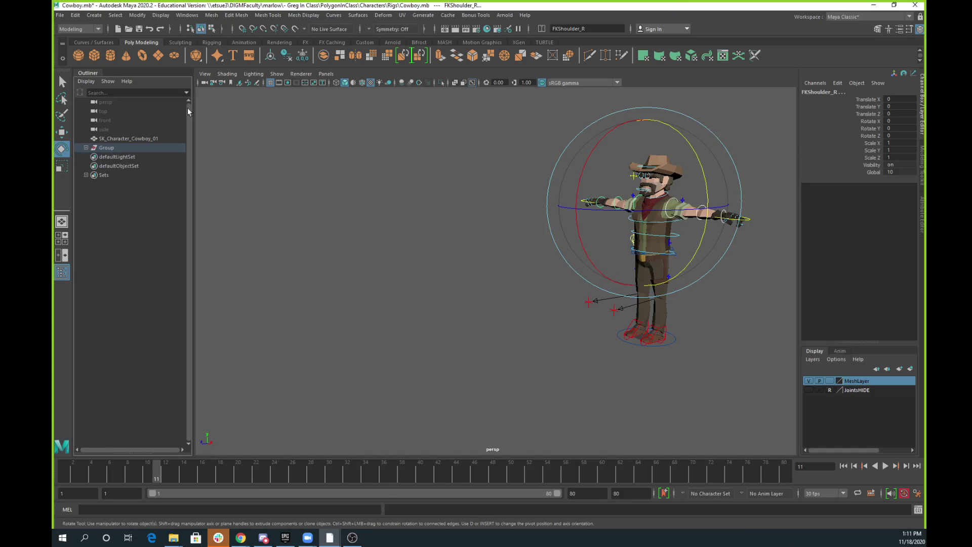
- Import RunningAway.fbx from the project's Anim\MocapData folder into the cowboy scene, keeping the default import options
click(60, 15)
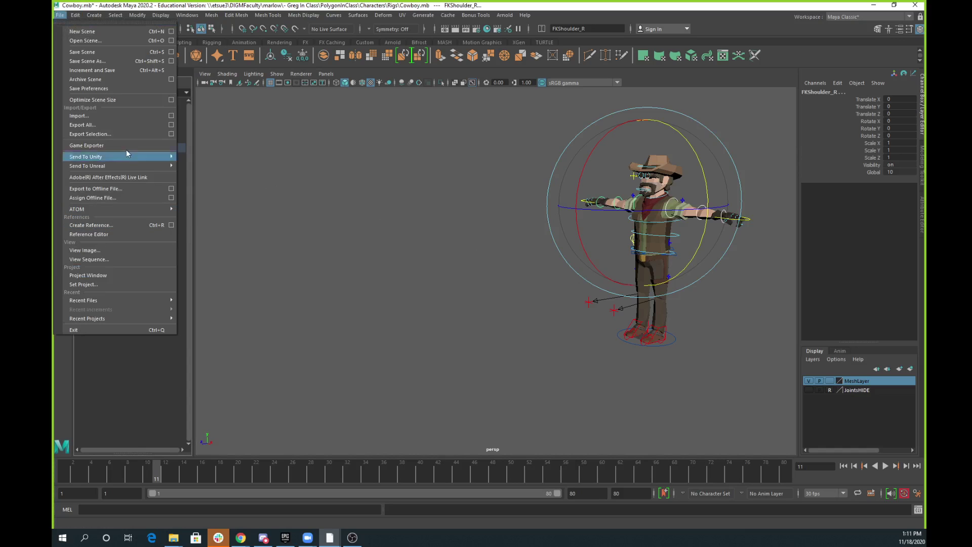
click(120, 115)
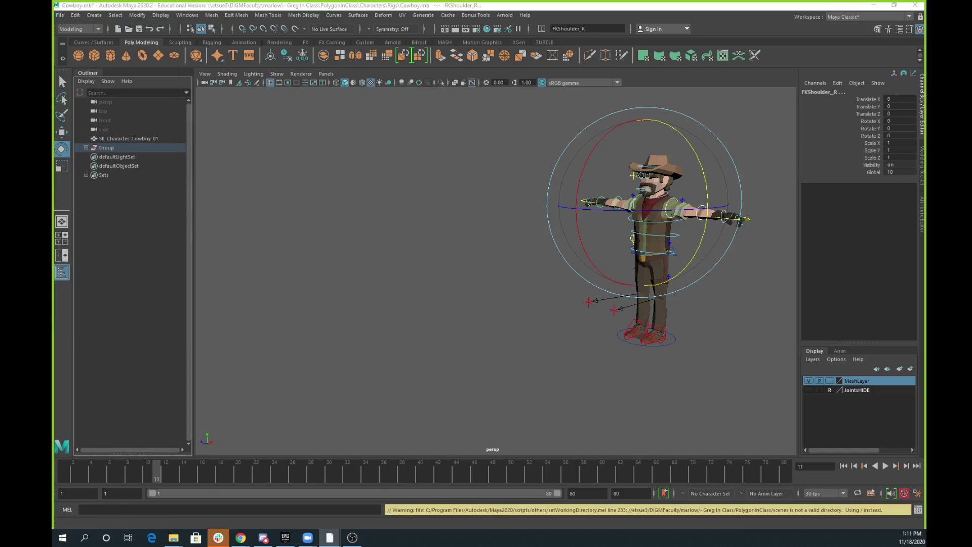
drag(397, 98, 385, 99)
click(243, 207)
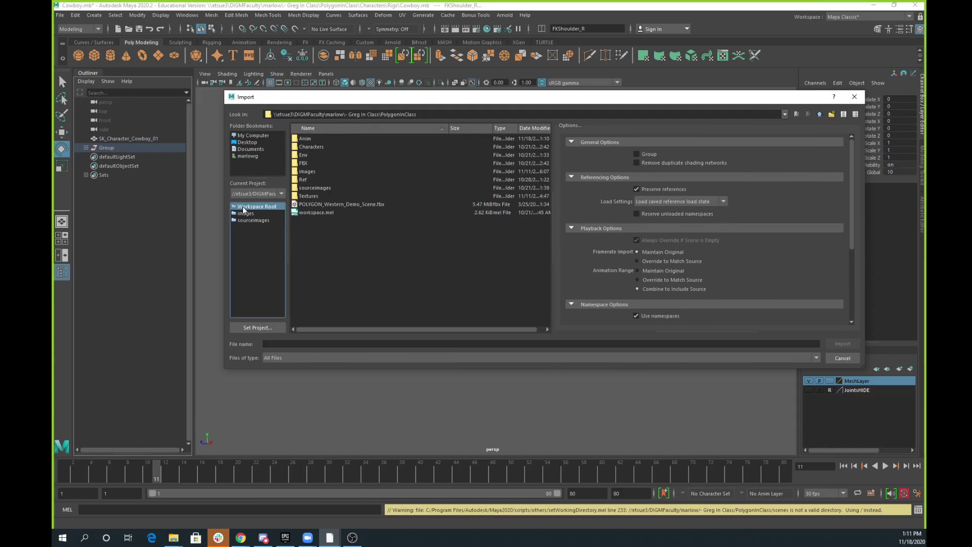
double_click(305, 139)
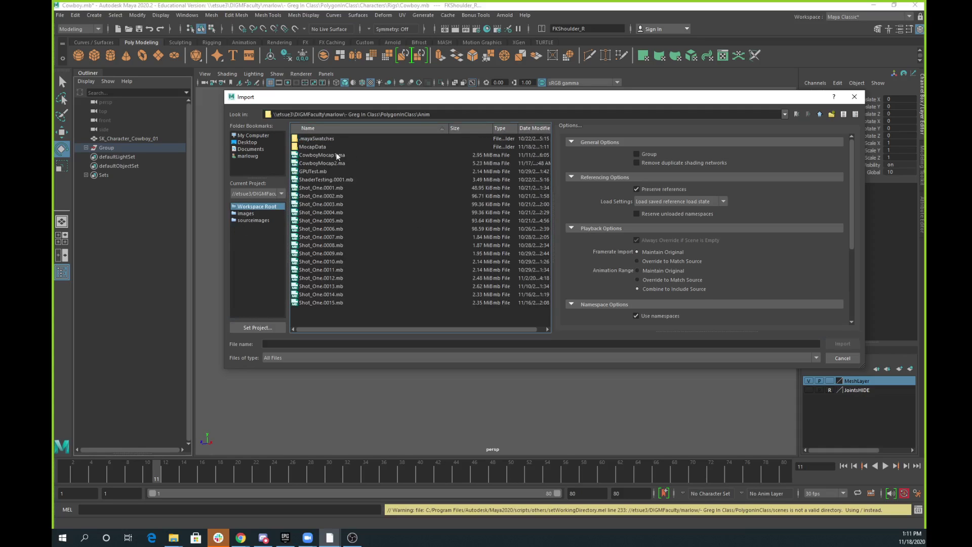
double_click(319, 147)
click(330, 139)
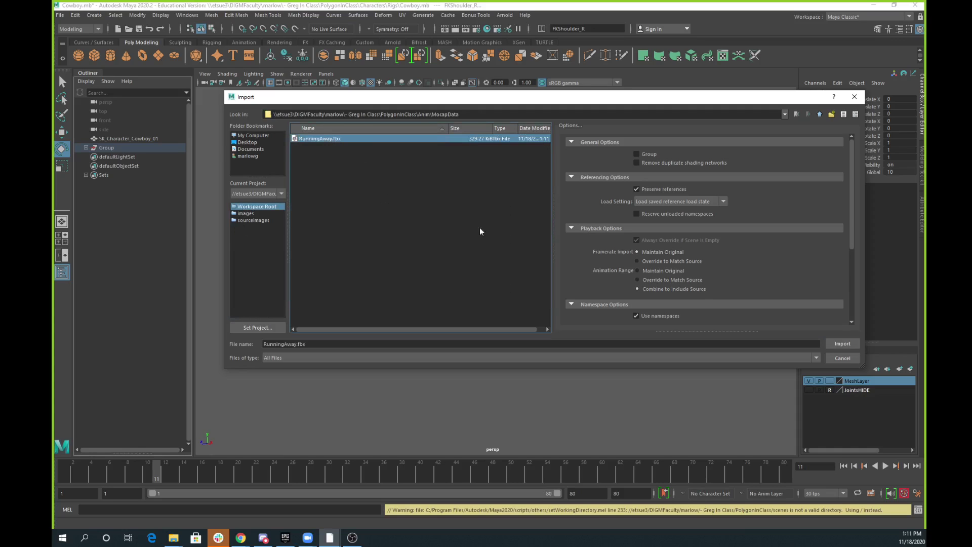
drag(854, 217, 856, 289)
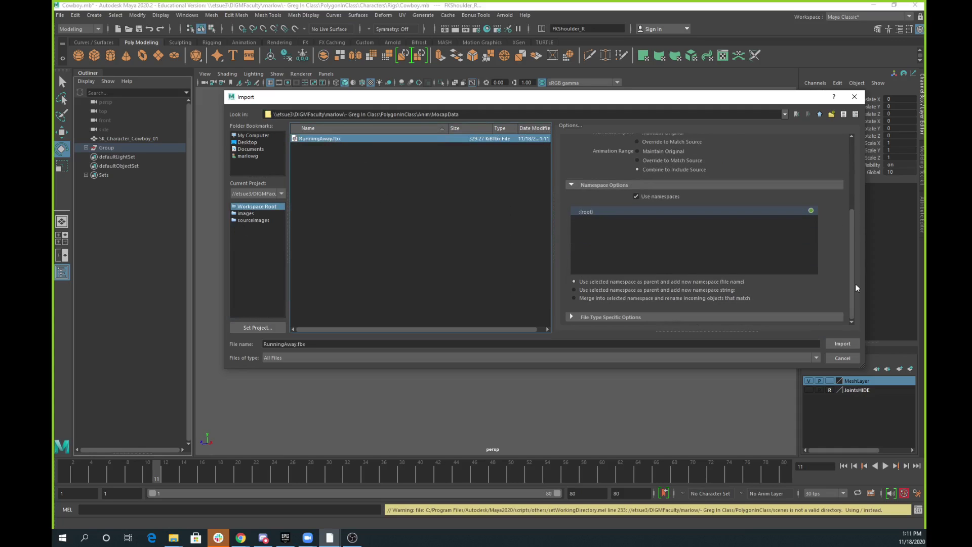
click(840, 344)
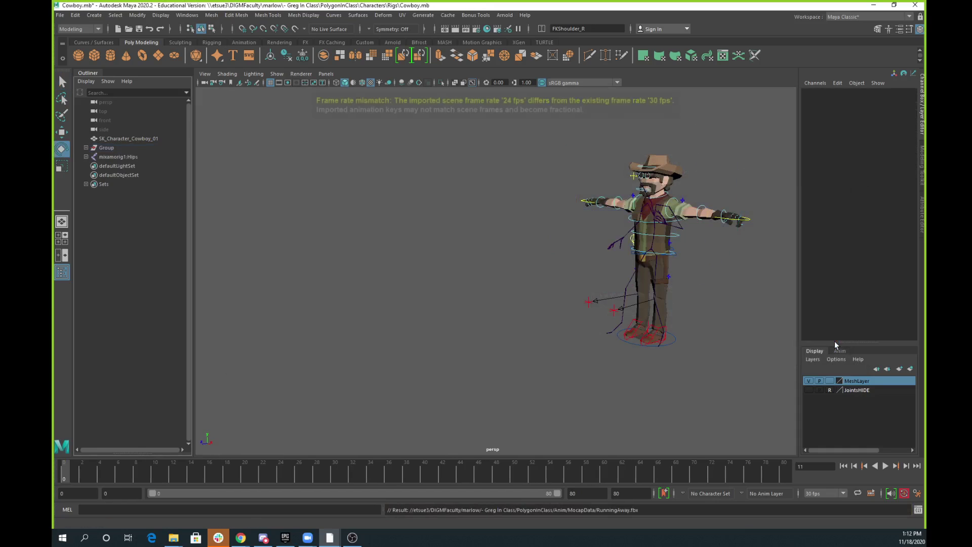
- Play the imported running animation, return it to the first frame, and examine the mocap skeleton against the cowboy rig up close
key(alt+v)
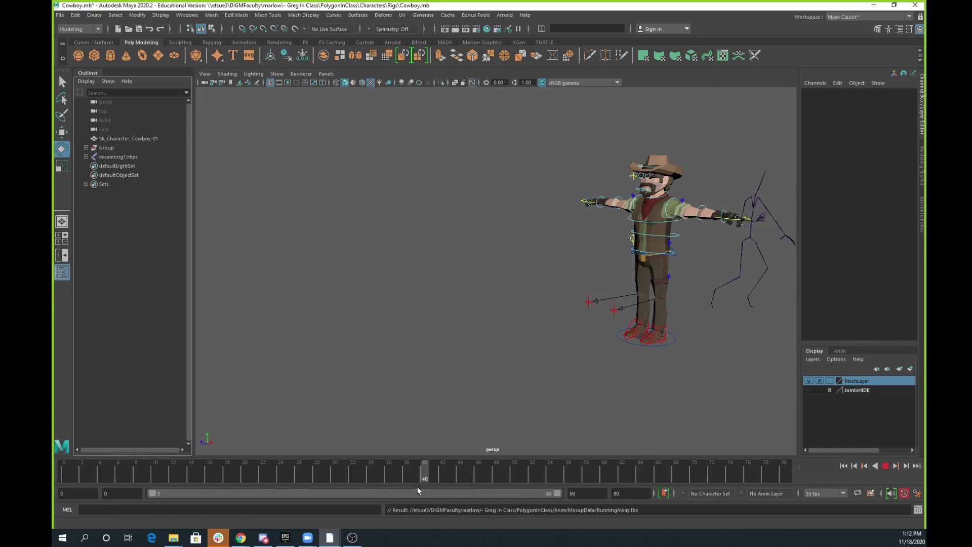
key(alt+v)
key(shift+alt+v)
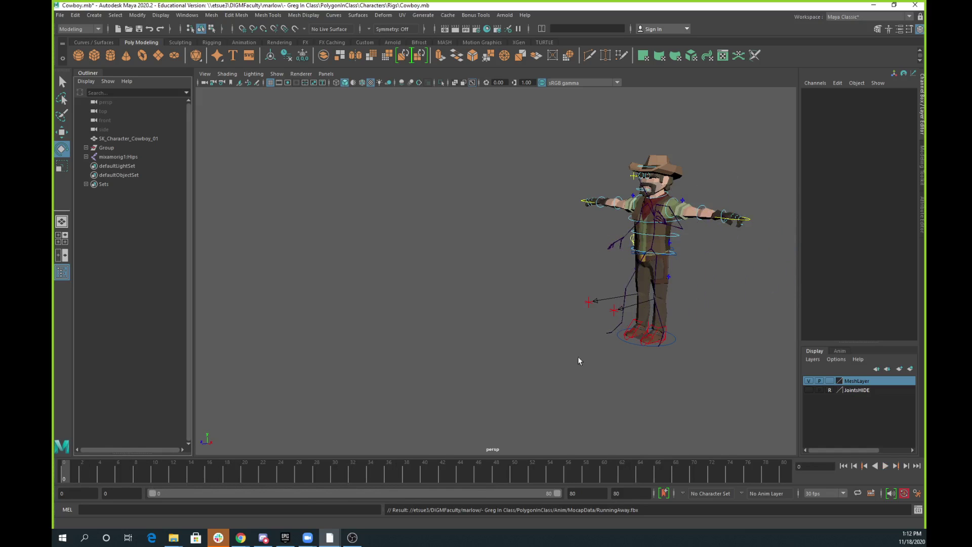
alt+drag(579, 360, 704, 336)
alt+right_drag(428, 252, 835, 344)
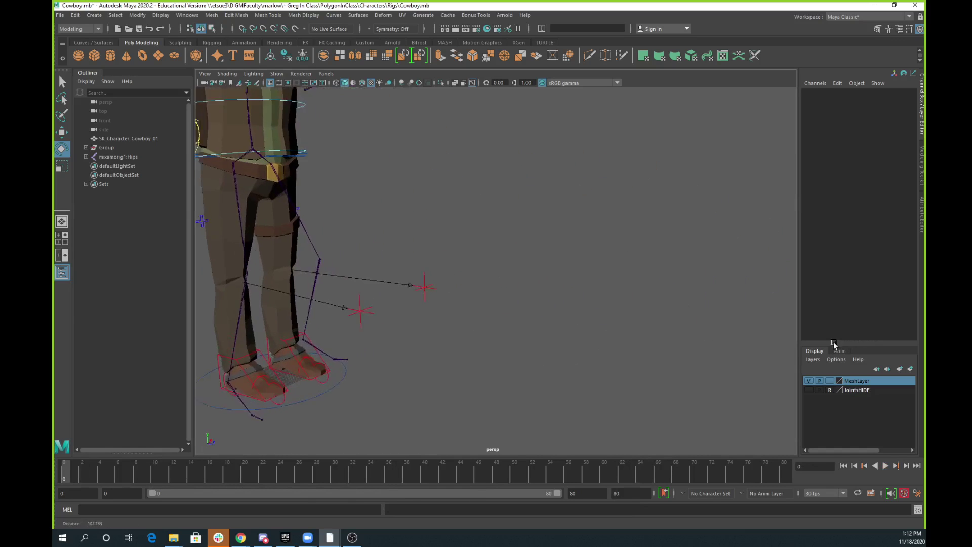
alt+right_drag(531, 269, 459, 285)
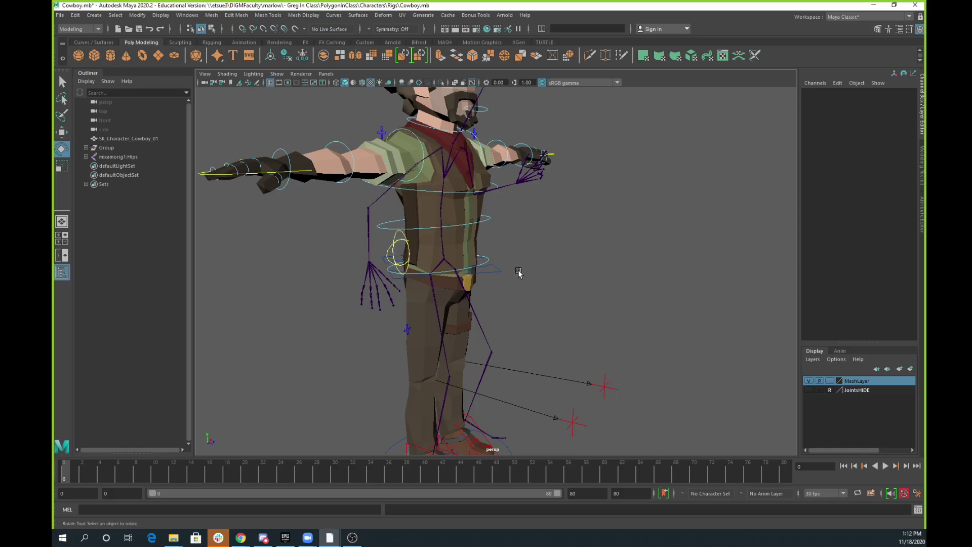
- Select the mocap skeleton's left upper leg joint, and set the scene framerate to 24 fps in the saved Time Slider preferences
click(445, 255)
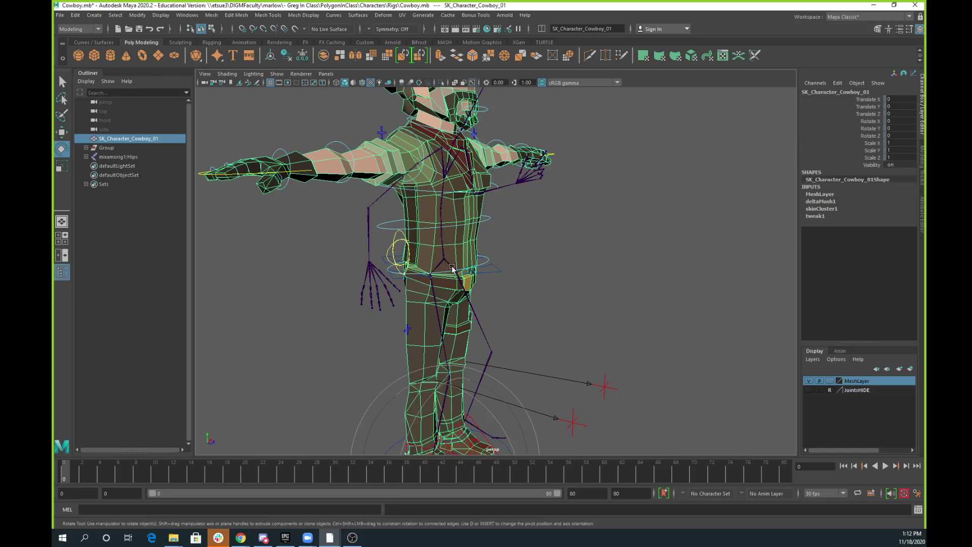
click(476, 319)
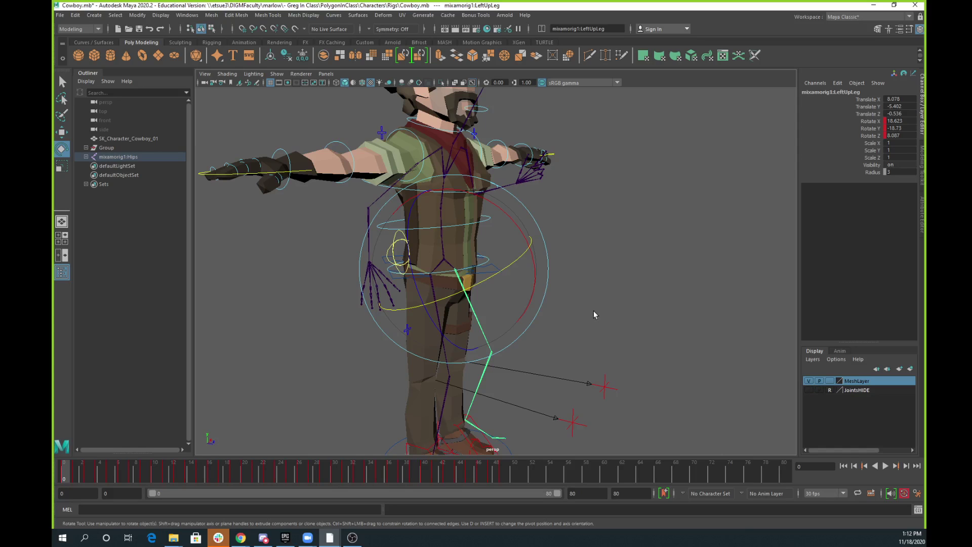
mouse_move(70, 470)
mouse_down()
mouse_move(494, 479)
mouse_move(62, 478)
mouse_up()
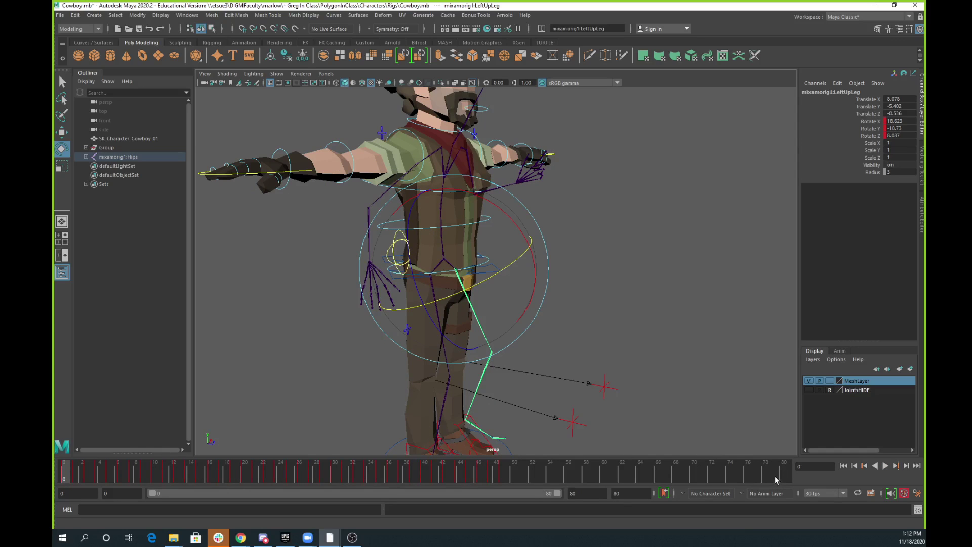
click(918, 494)
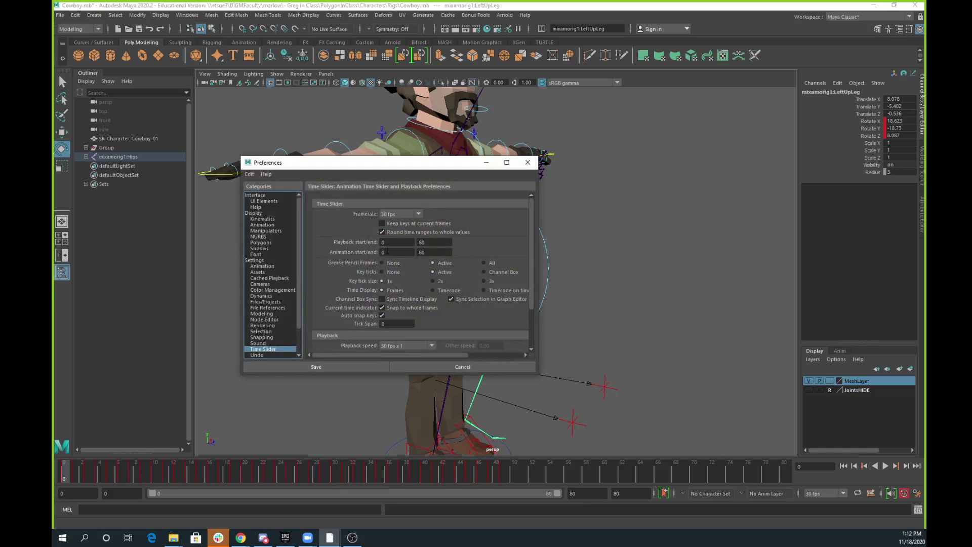
click(418, 214)
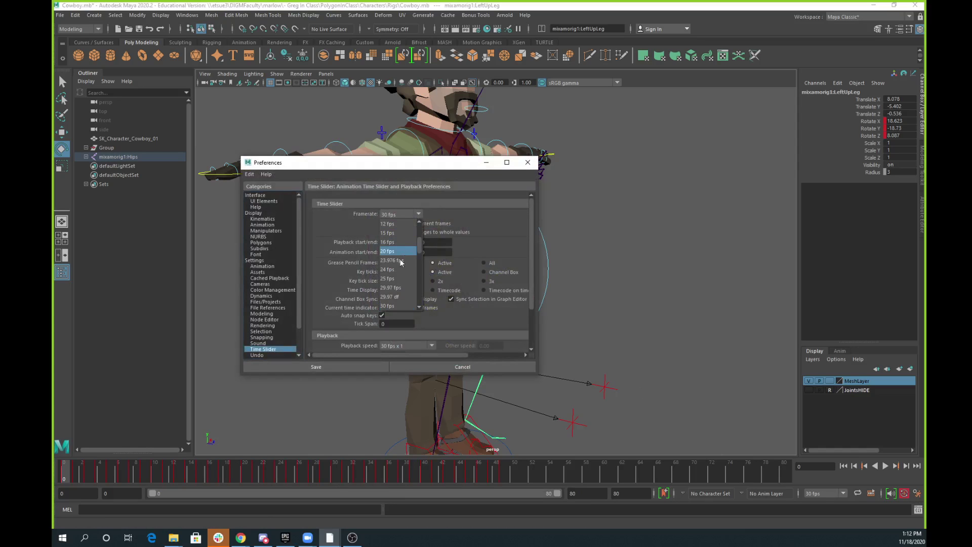
click(389, 269)
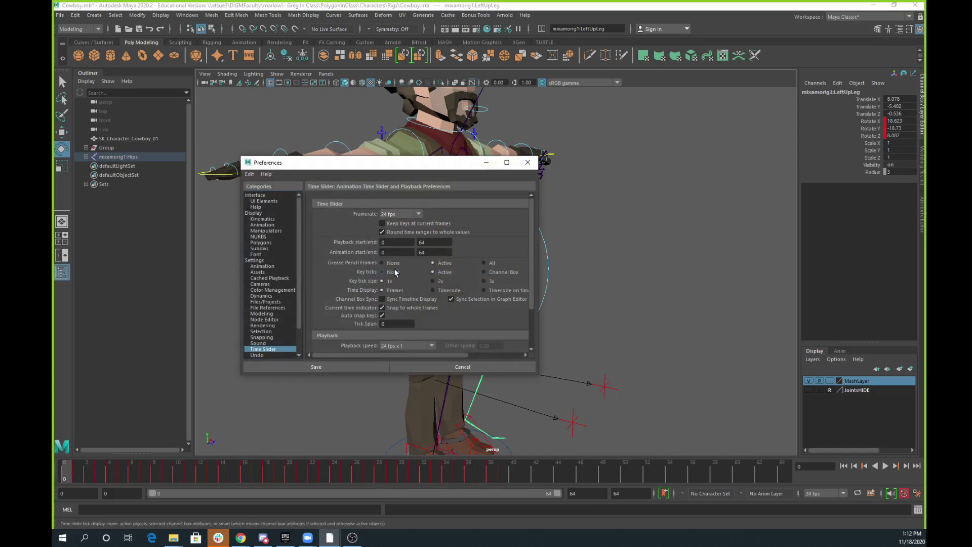
click(332, 367)
drag(152, 471, 66, 475)
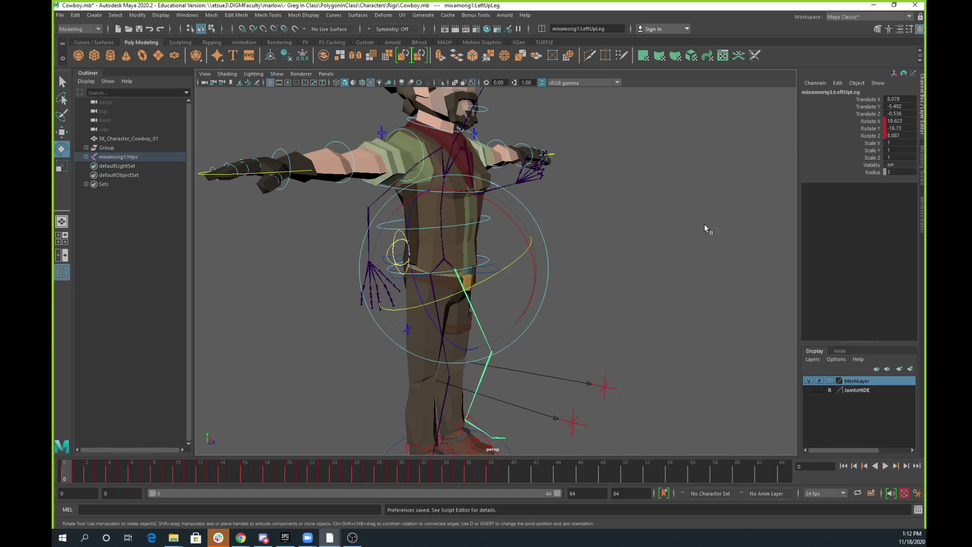
- Expand the cowboy's Group hierarchy through Main and DeformationSystem to reveal Root_M, and open the HumanIK character controls
click(123, 157)
click(104, 148)
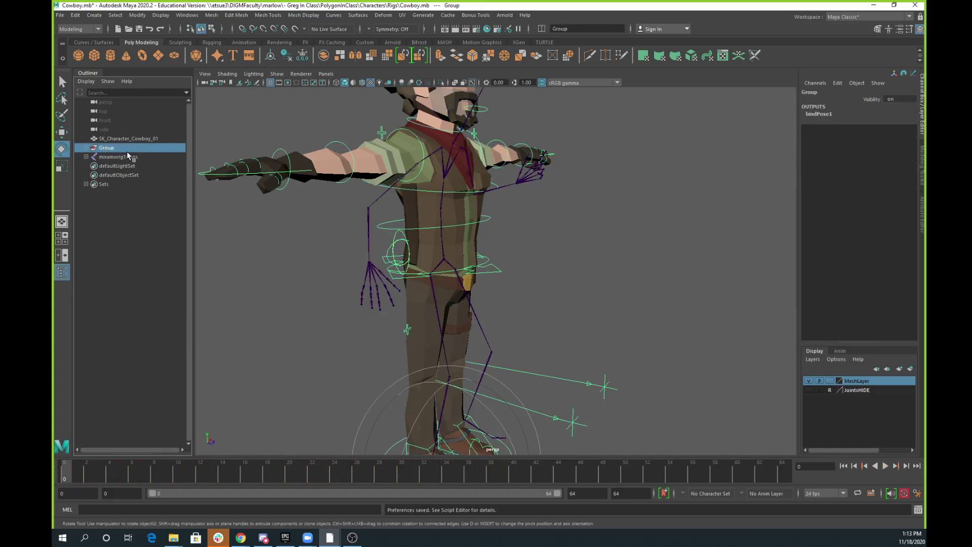
click(87, 148)
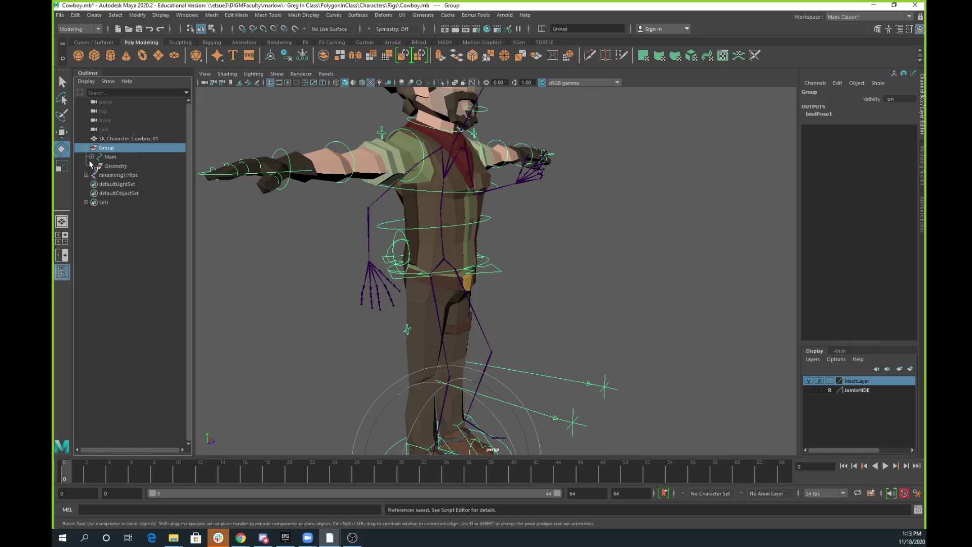
click(91, 157)
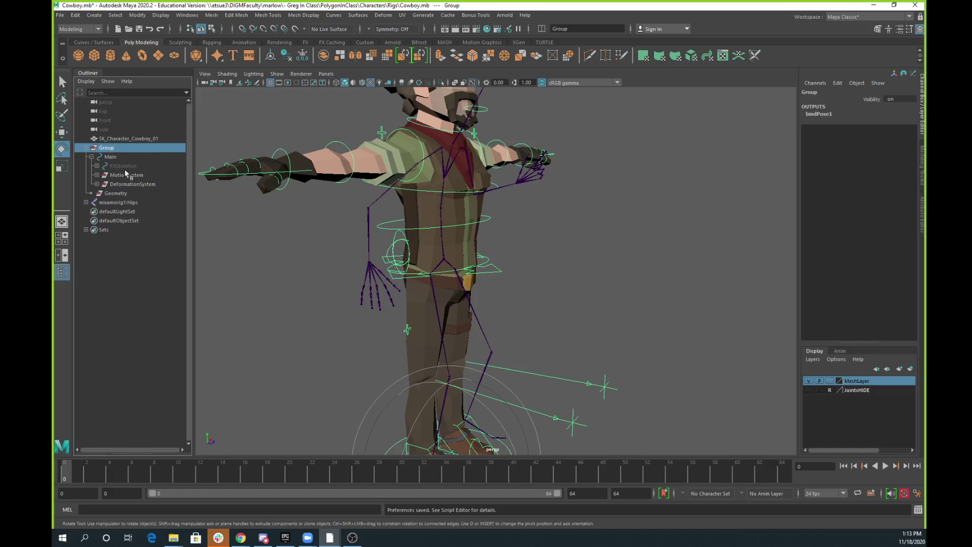
click(86, 147)
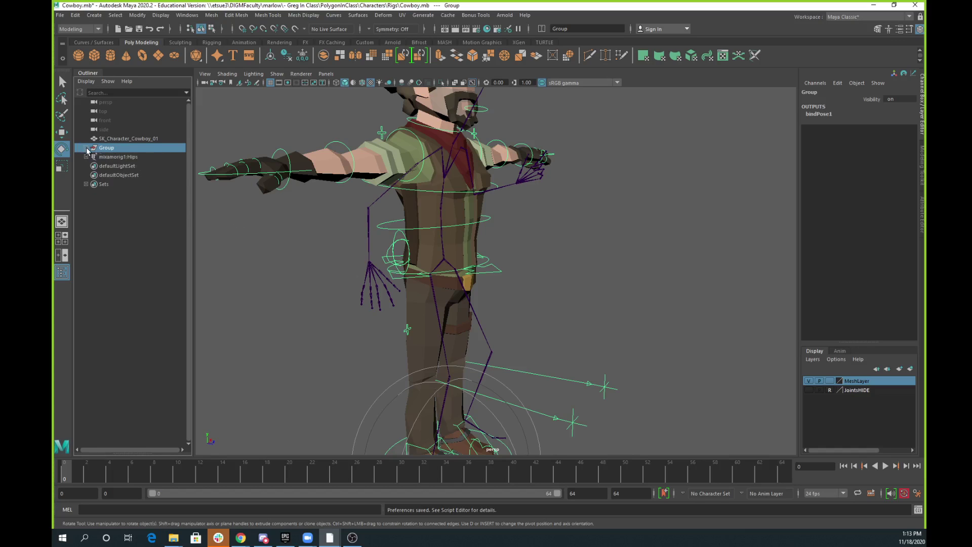
click(86, 148)
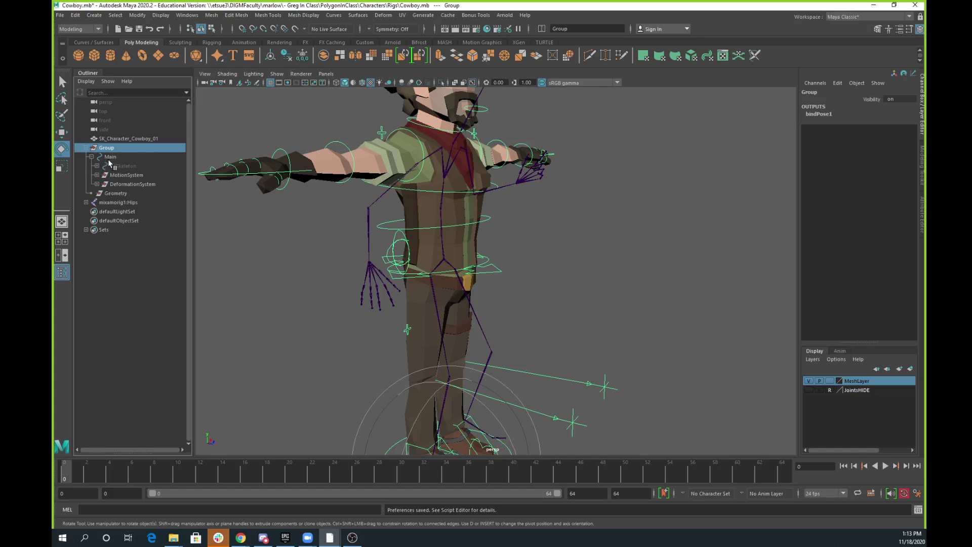
click(91, 157)
click(91, 158)
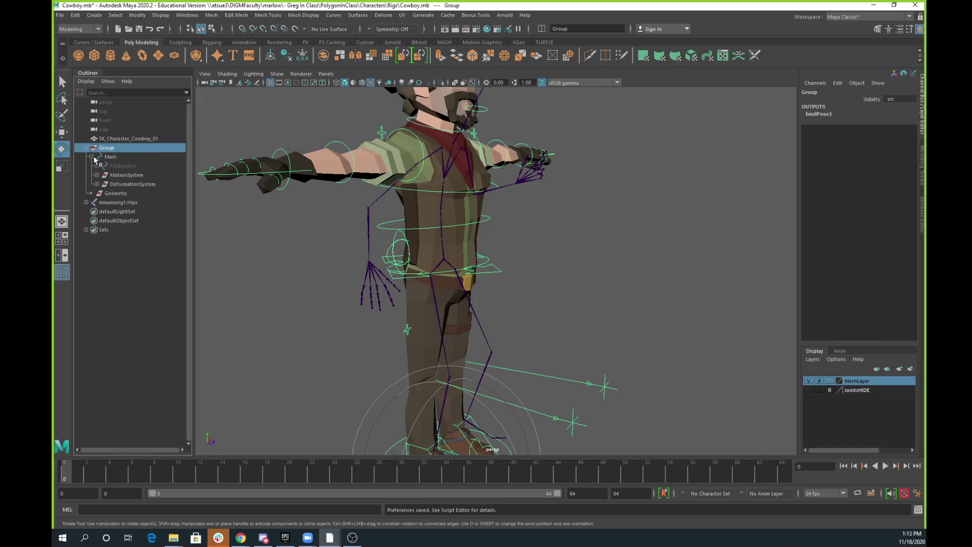
click(97, 185)
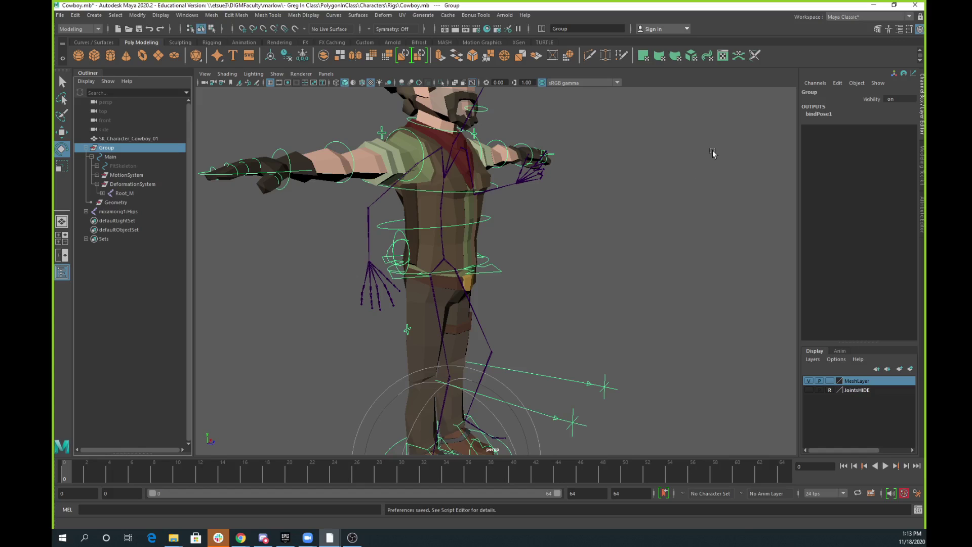
click(889, 30)
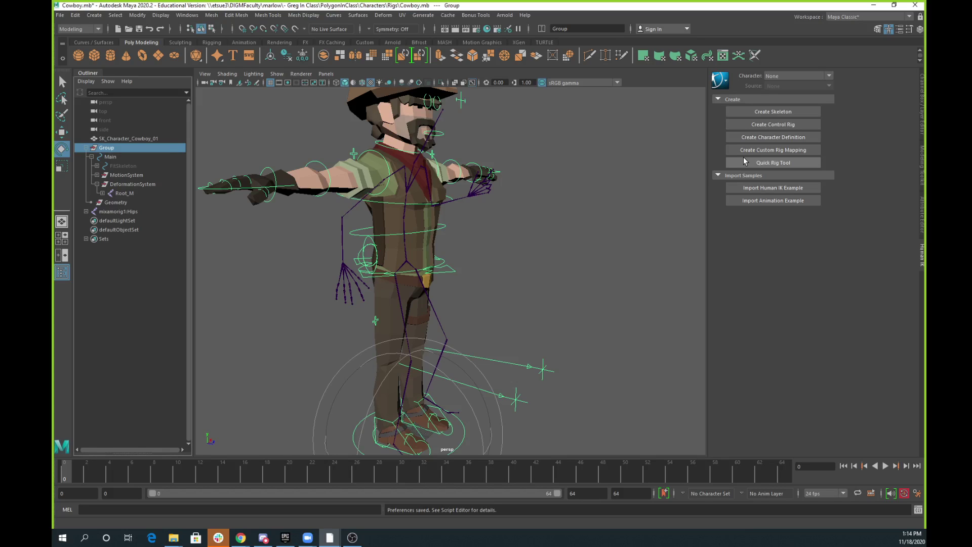
- Try moving the mocap skeleton's Hips joint and the cowboy rig's RootX_M control downward, undoing each move
click(409, 266)
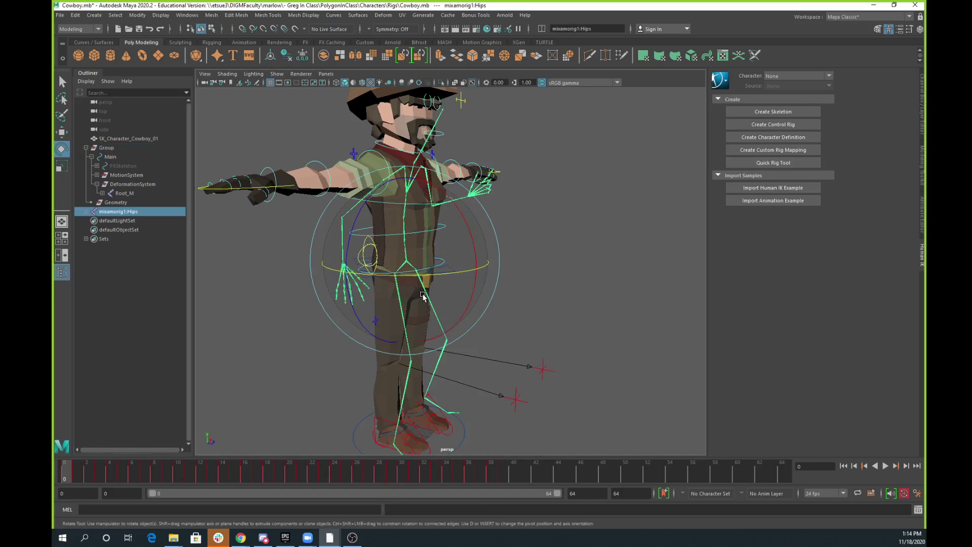
key(w)
drag(400, 273, 415, 375)
key(ctrl+z)
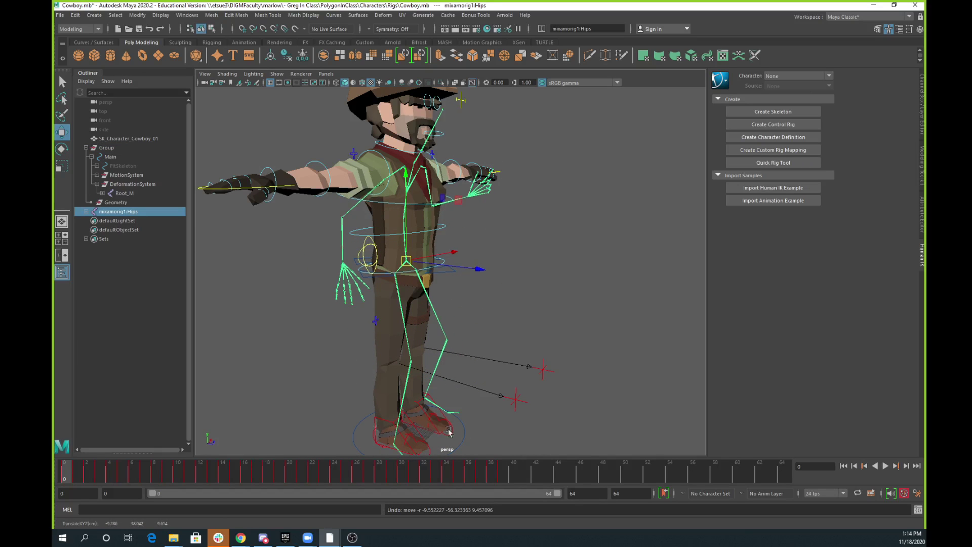
click(406, 439)
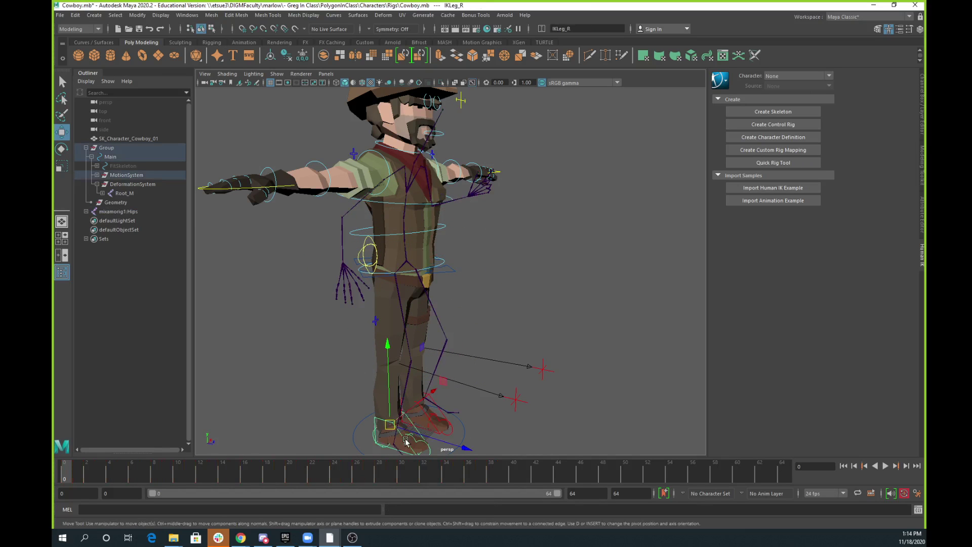
click(450, 273)
alt+drag(450, 273, 403, 312)
key(ctrl+z)
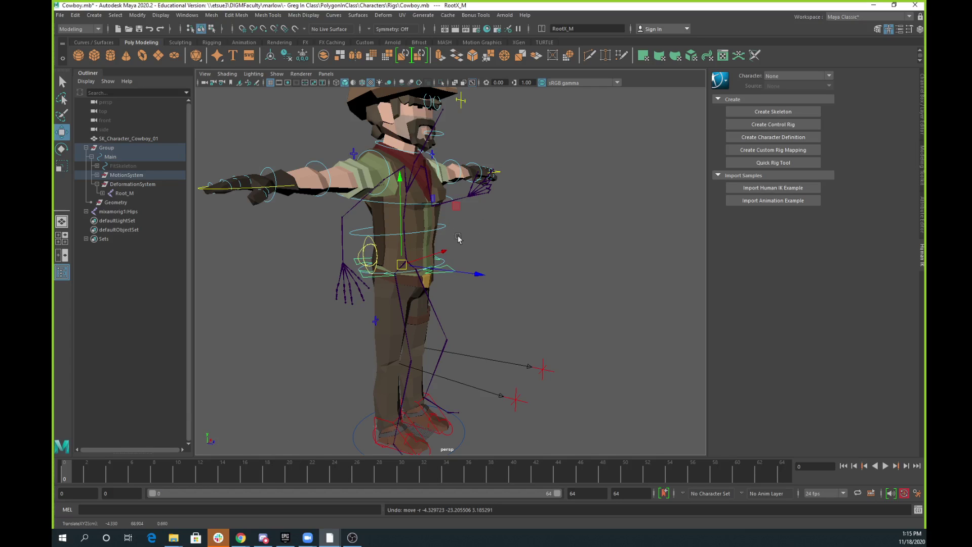
- Hide the MeshLayer and turn off NURBS curve display in the perspective view to isolate the mocap skeleton
click(400, 295)
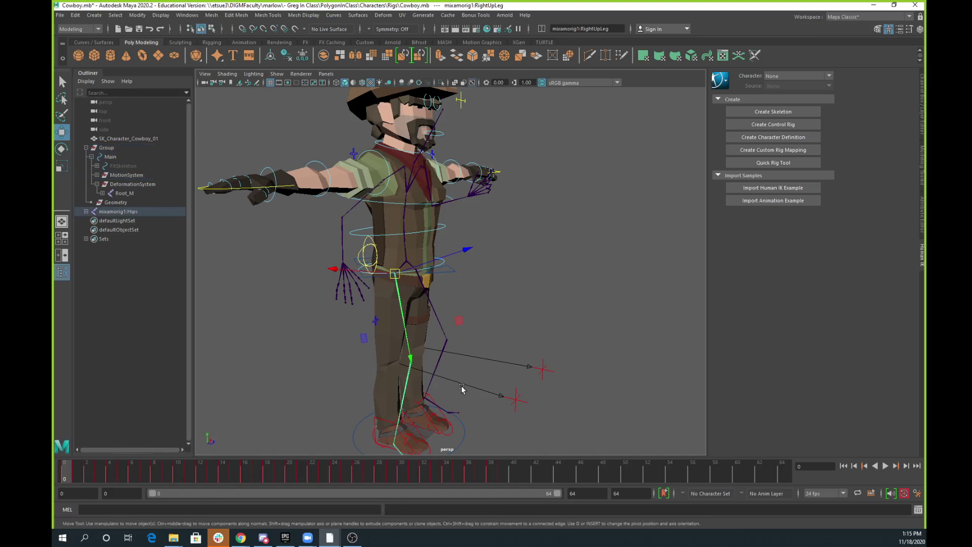
scroll(462, 390, down, 2)
alt+drag(462, 391, 545, 273)
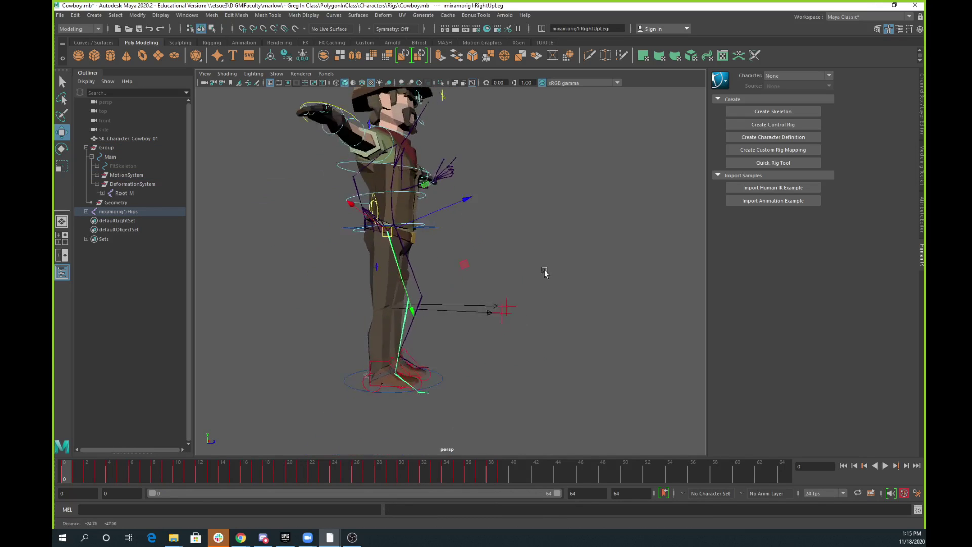
scroll(576, 195, up, 3)
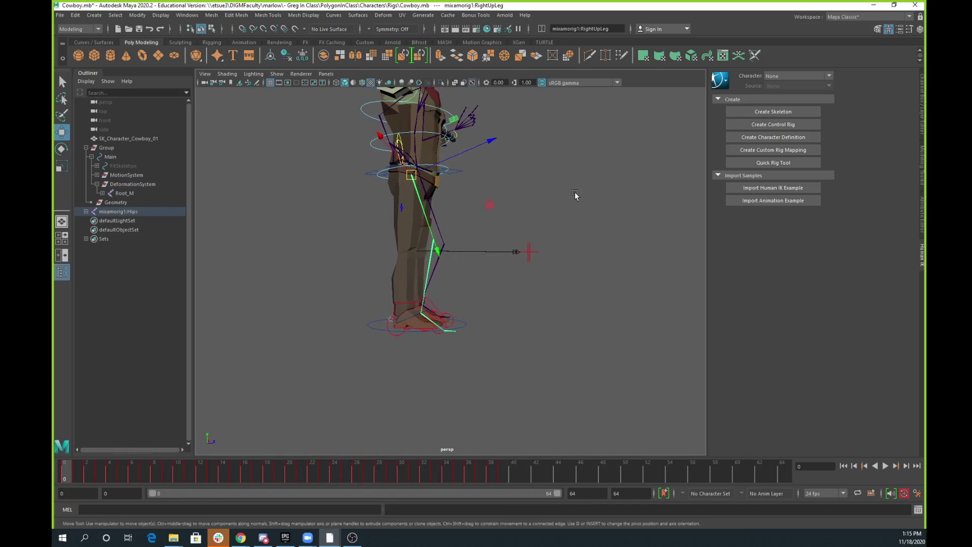
click(924, 120)
click(809, 381)
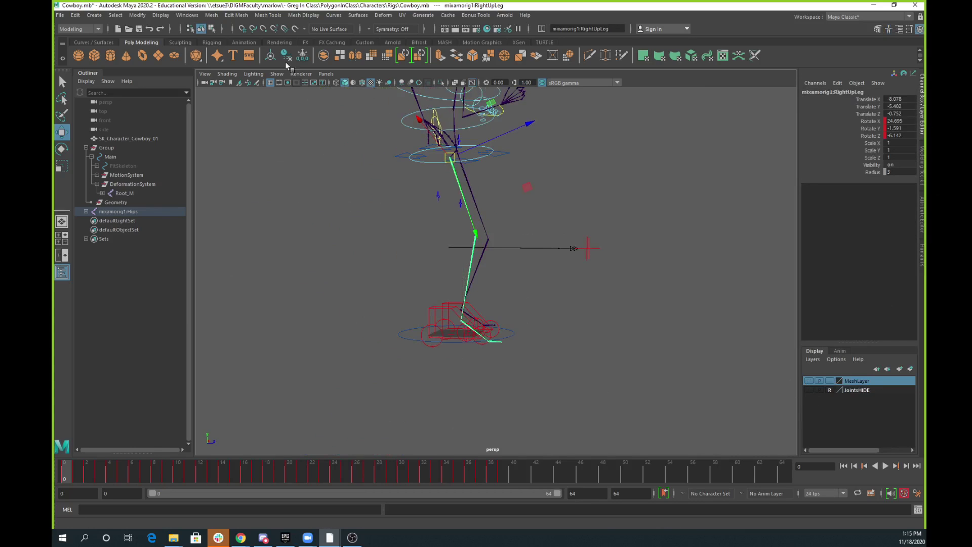
click(277, 74)
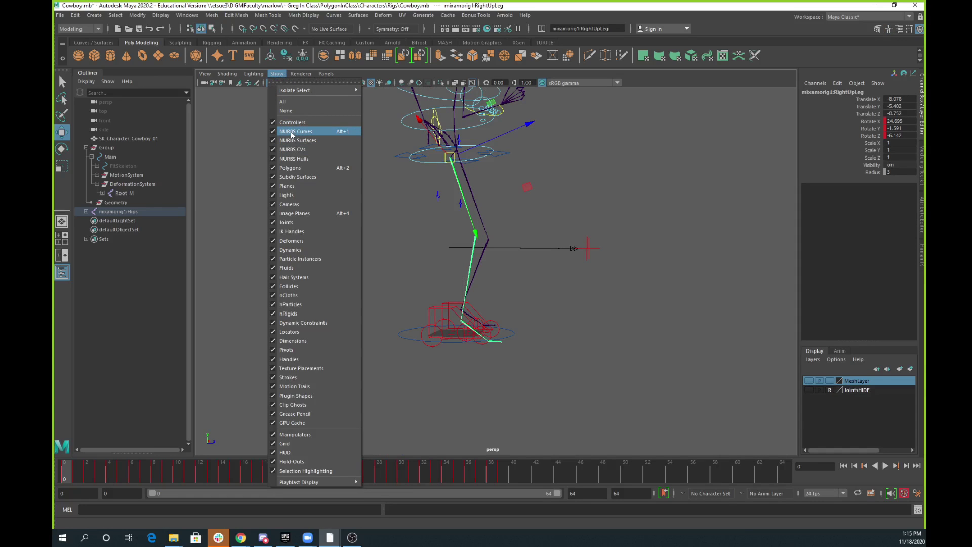
click(293, 132)
click(600, 335)
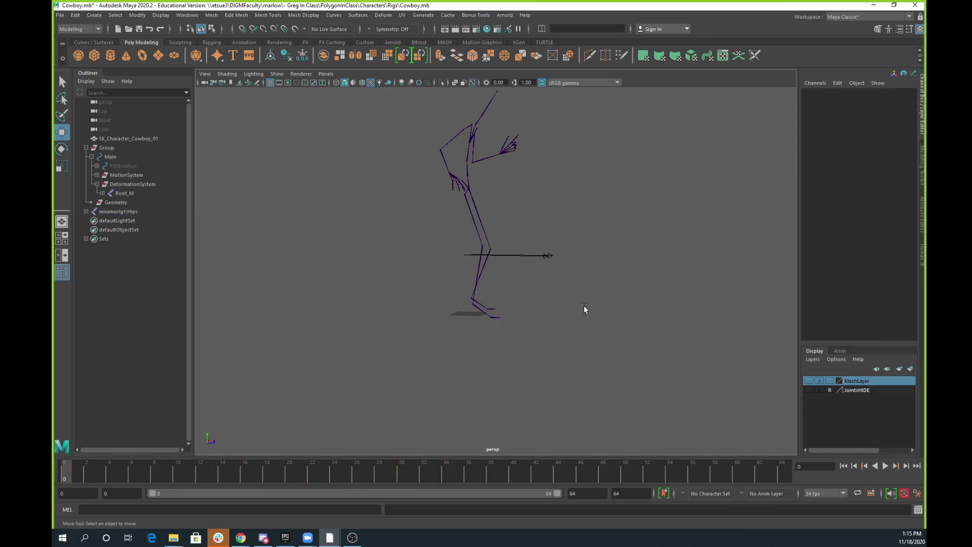
- Select the mocap's right upper leg joint and examine the running motion by scrubbing to frame 30 and back to frame 6
alt+drag(586, 309, 542, 304)
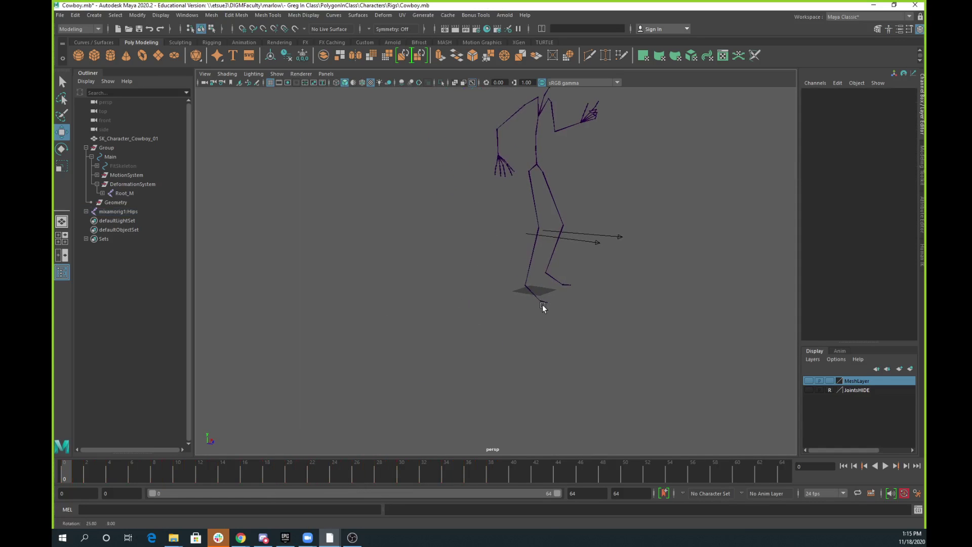
click(527, 283)
click(535, 200)
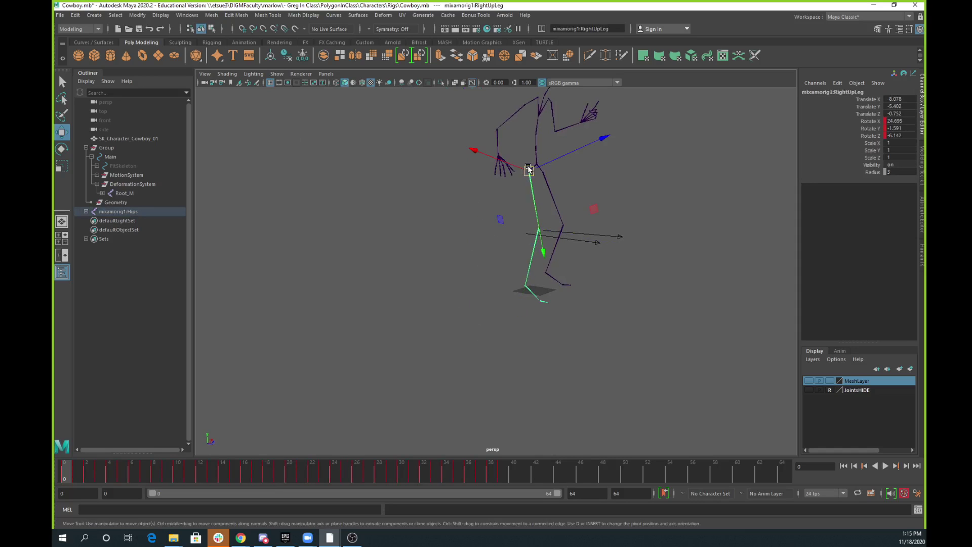
alt+drag(503, 337, 564, 328)
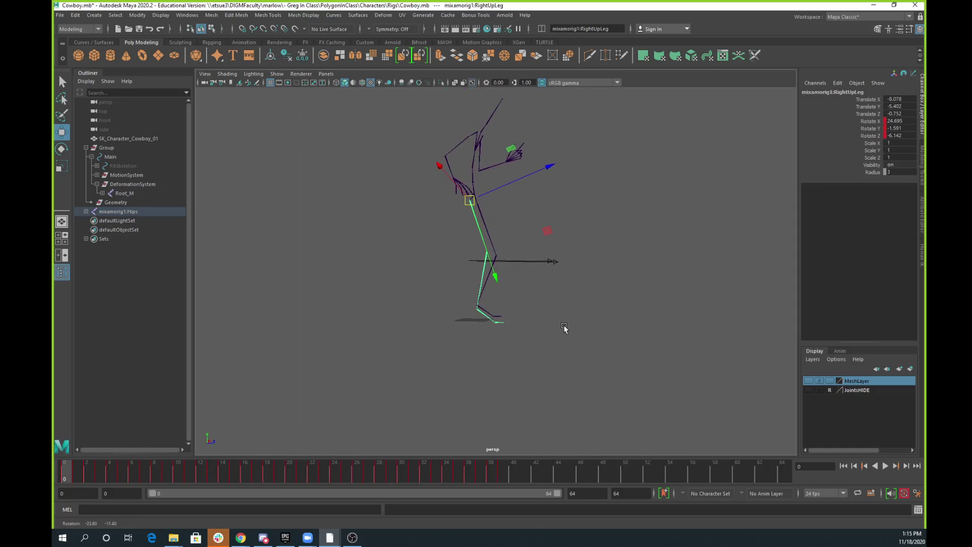
drag(72, 469, 403, 487)
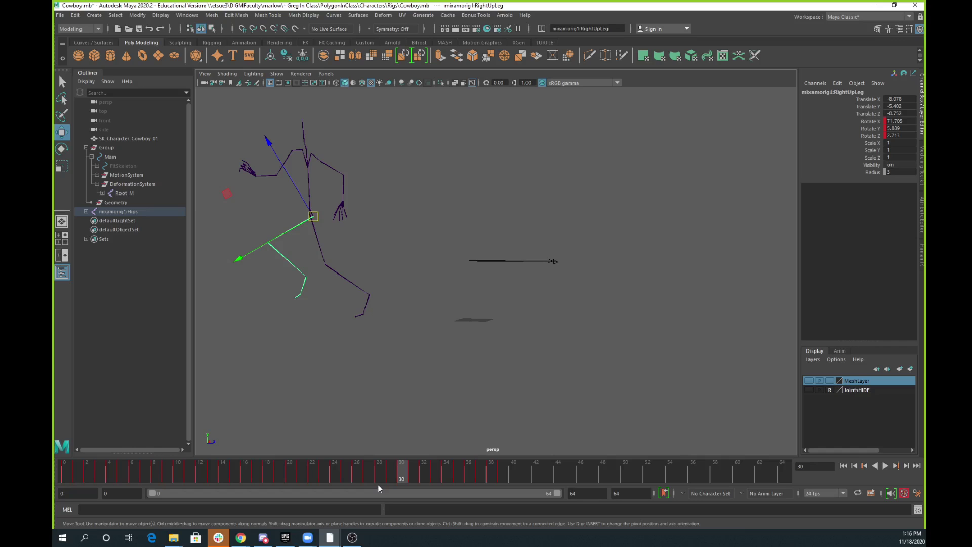
drag(406, 475, 135, 436)
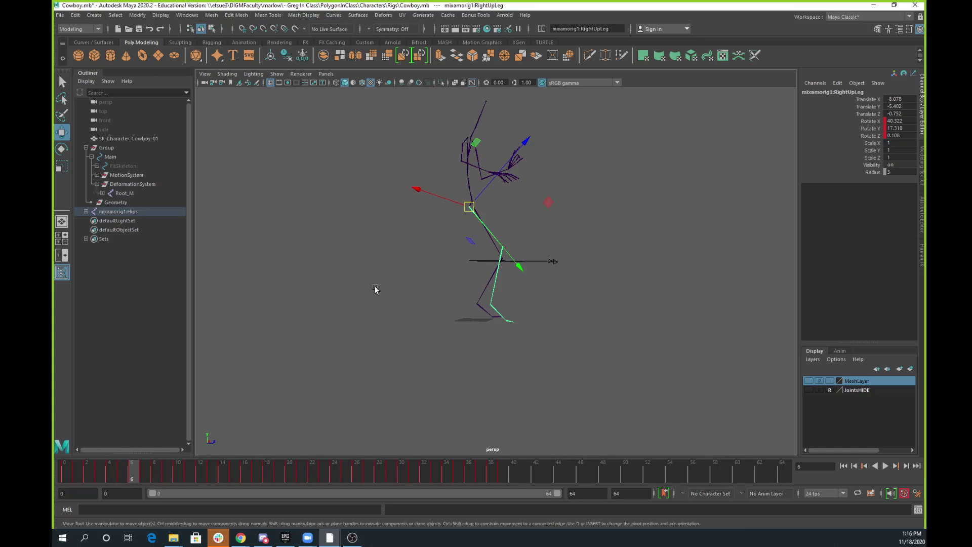
- Try moving the mocap skeleton's Hips joint down at frame 6, and undo the move
click(527, 205)
click(472, 204)
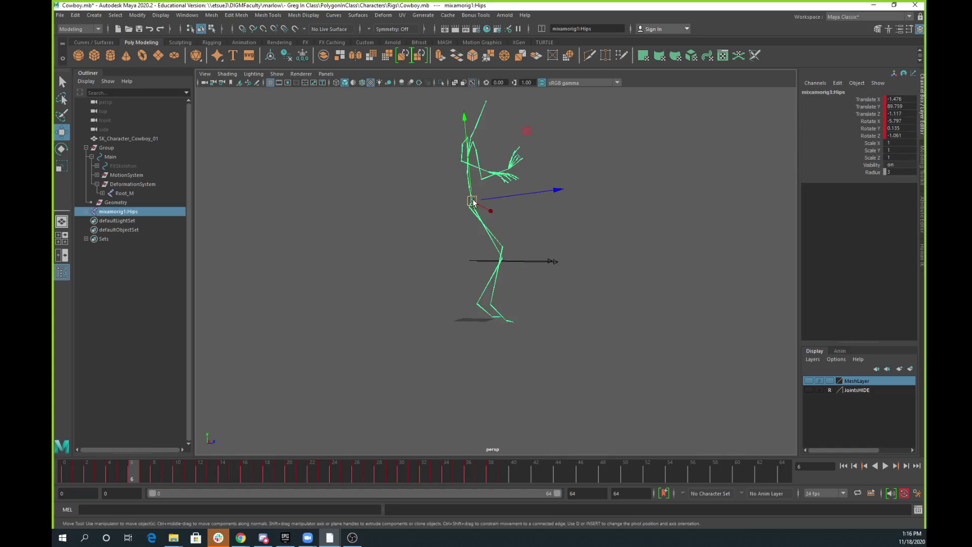
drag(472, 204, 452, 264)
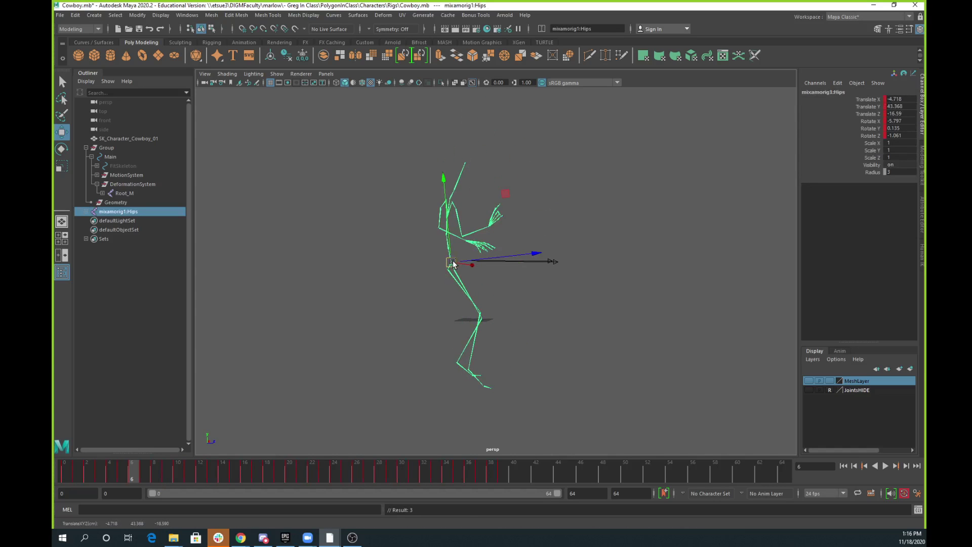
key(ctrl+z)
- Examine the mocap skeleton's legs up close from the opposite side and select the left toe base joint
alt+drag(601, 310, 441, 310)
alt+right_drag(693, 184, 728, 285)
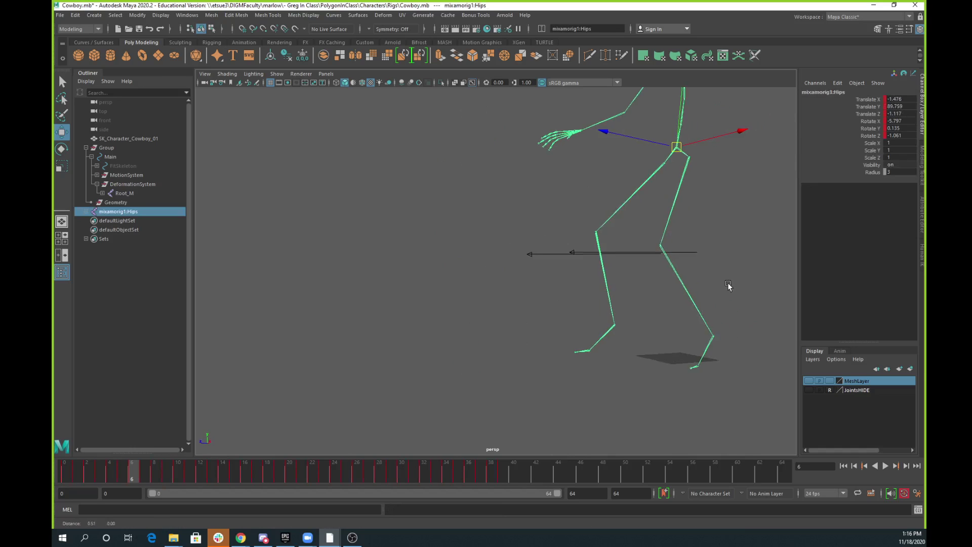
alt+middle_drag(728, 285, 491, 207)
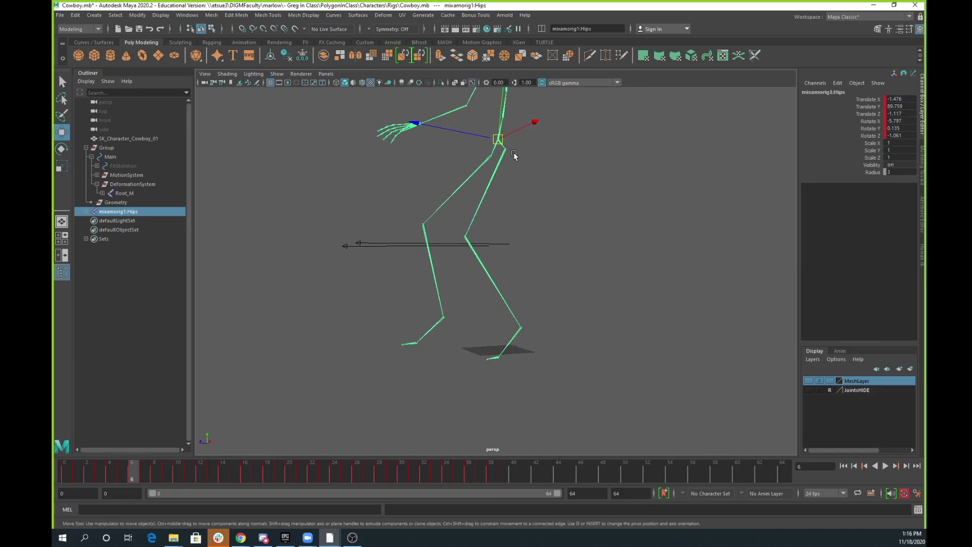
click(501, 359)
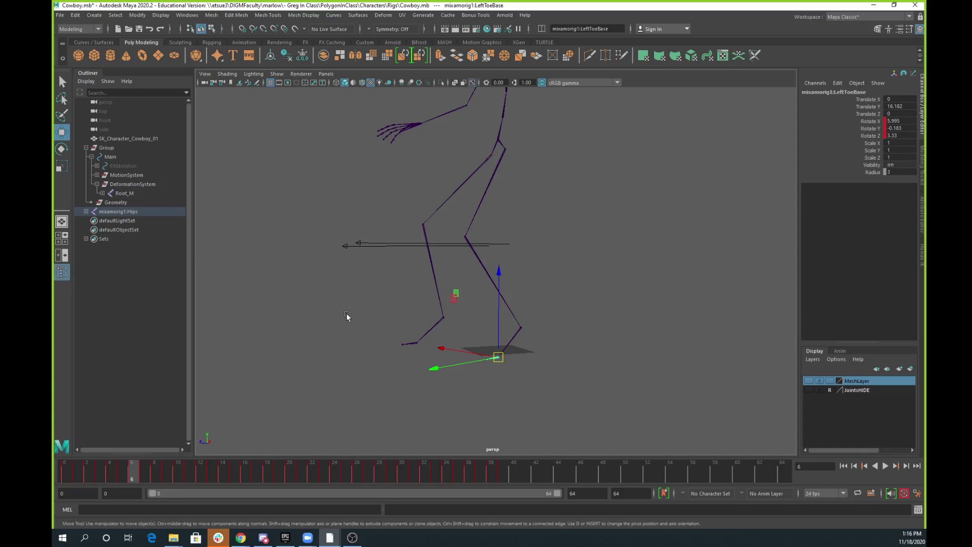
- Add the mocap skeleton from its Hips joint to a new display layer and hide that layer
alt+drag(348, 319, 482, 375)
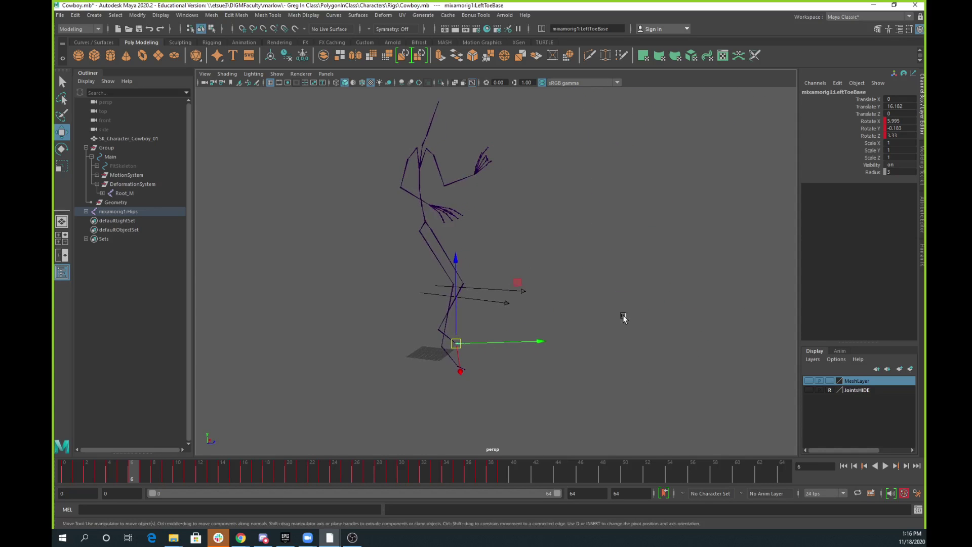
alt+drag(623, 321, 592, 314)
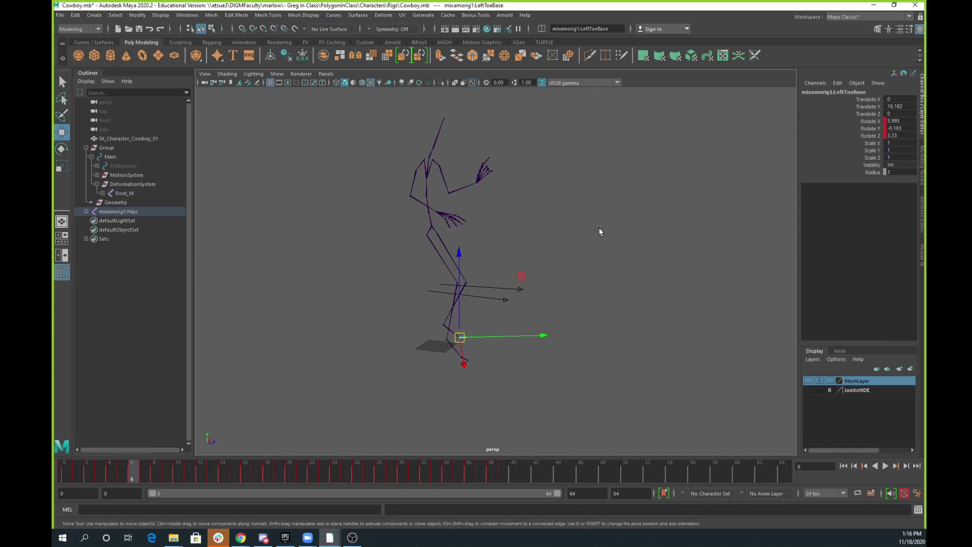
click(568, 237)
click(117, 211)
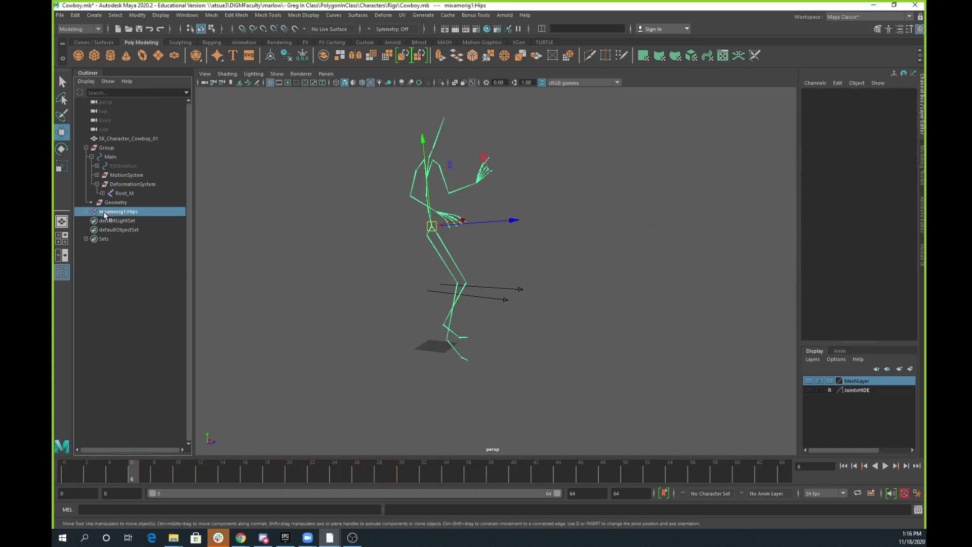
click(911, 370)
click(853, 383)
right_click(853, 383)
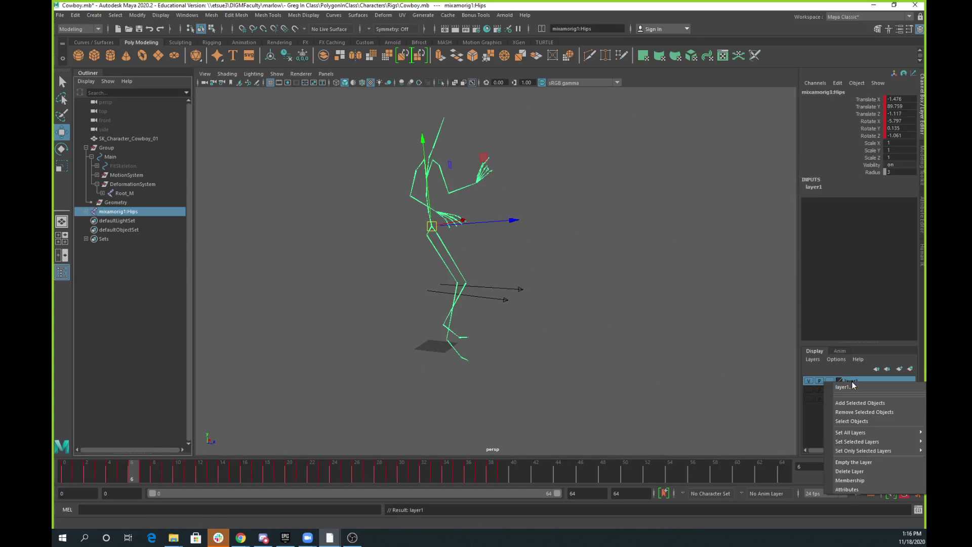
click(809, 380)
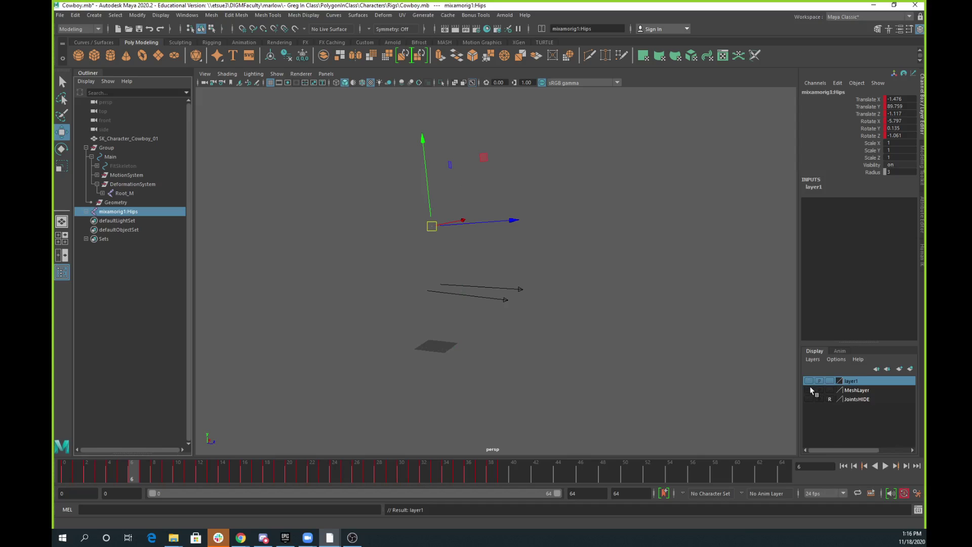
- Show the MeshLayer again and turn NURBS curve display back on in the perspective view
click(809, 390)
click(287, 76)
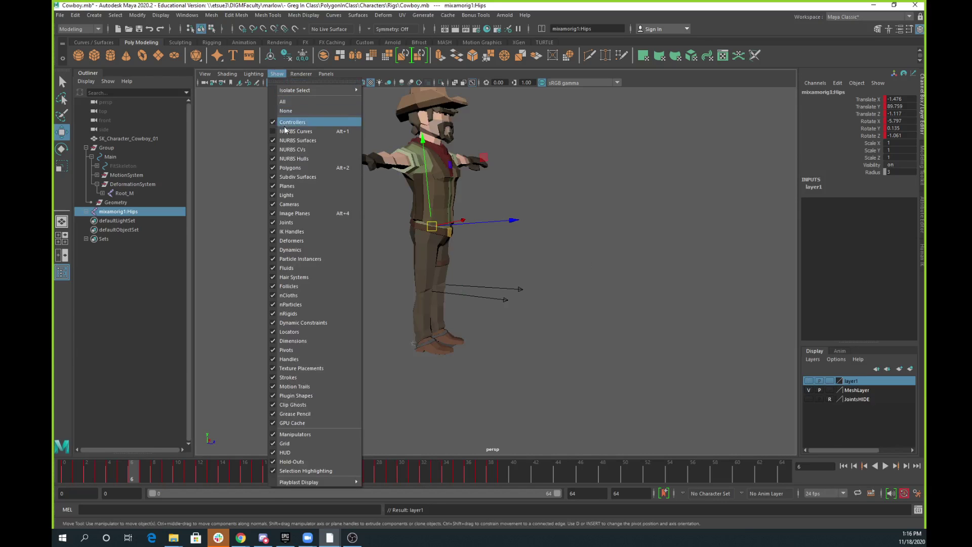
click(302, 125)
click(592, 175)
- Try moving the cowboy's RootX_M waist control down, and undo the move
alt+drag(592, 175, 445, 245)
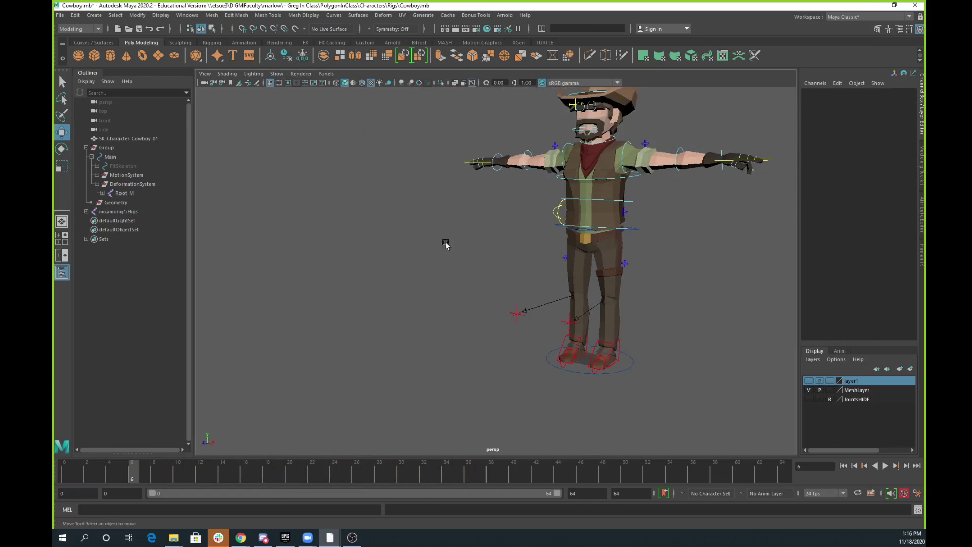
alt+drag(621, 229, 602, 253)
scroll(590, 282, up, 5)
click(421, 256)
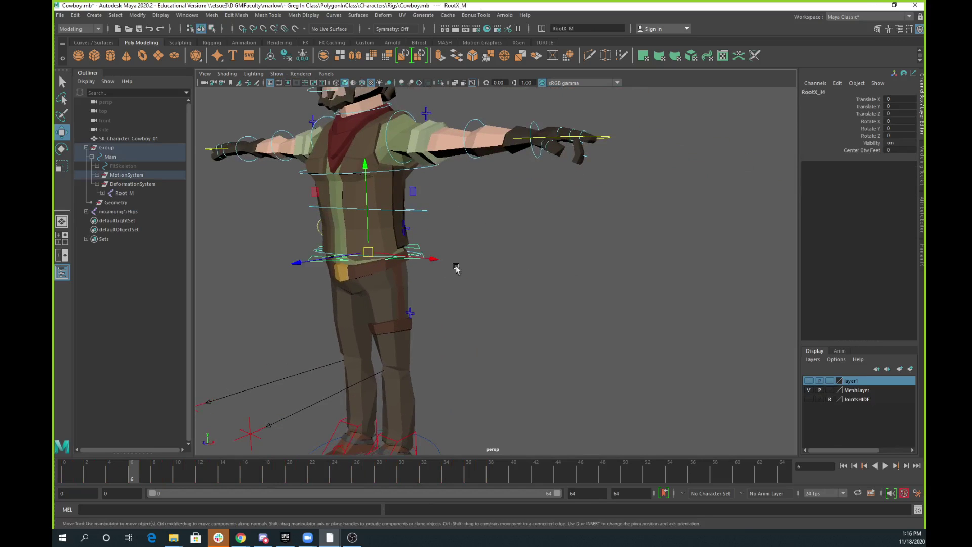
alt+middle_drag(457, 269, 543, 271)
drag(451, 253, 432, 287)
key(ctrl+z)
key(ctrl+z)
key(ctrl+z)
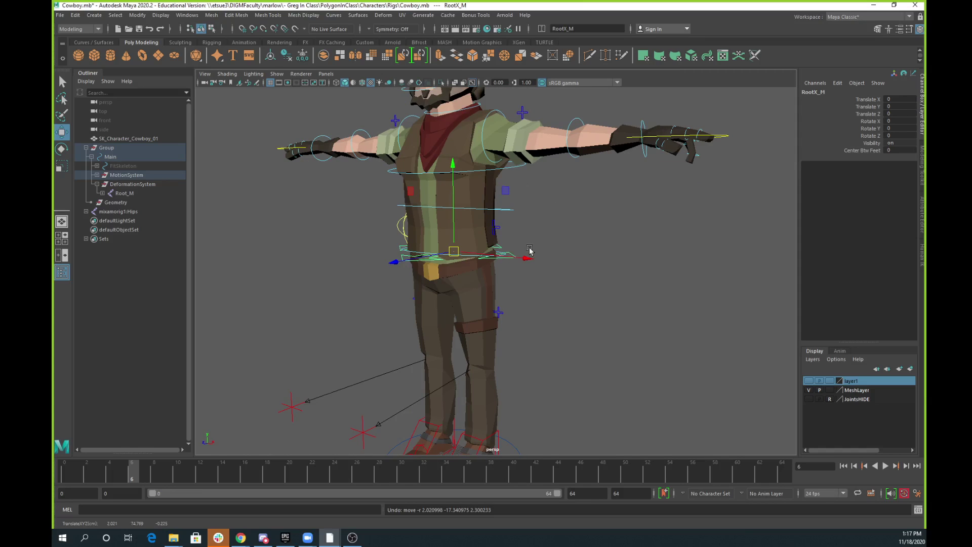
- Select the cowboy's RootX_M waist control and show layer1 to compare the mocap skeleton against the rig
click(572, 289)
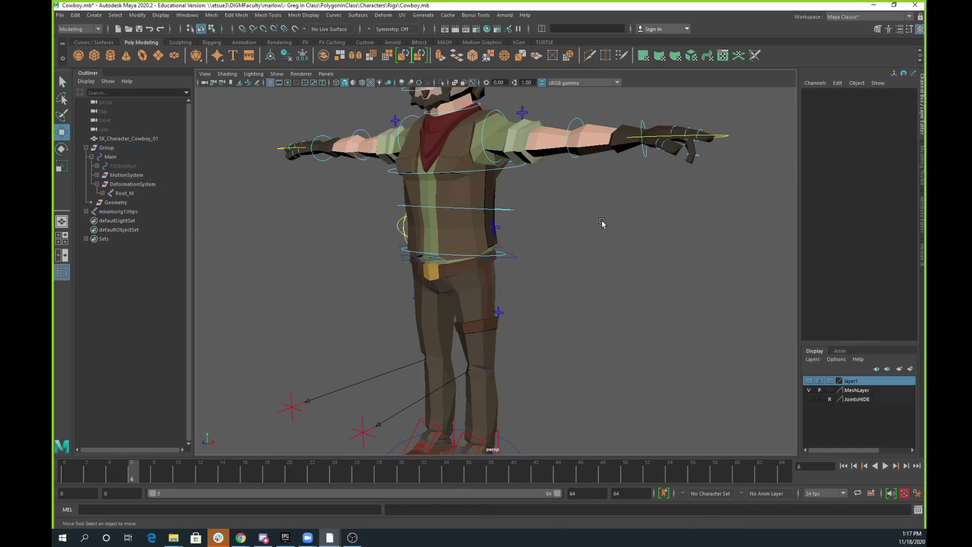
click(513, 257)
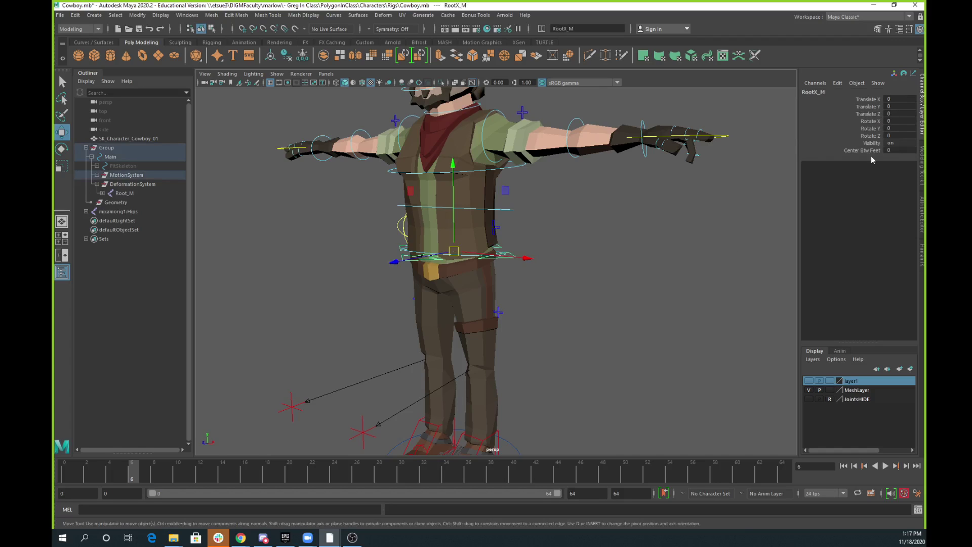
click(811, 381)
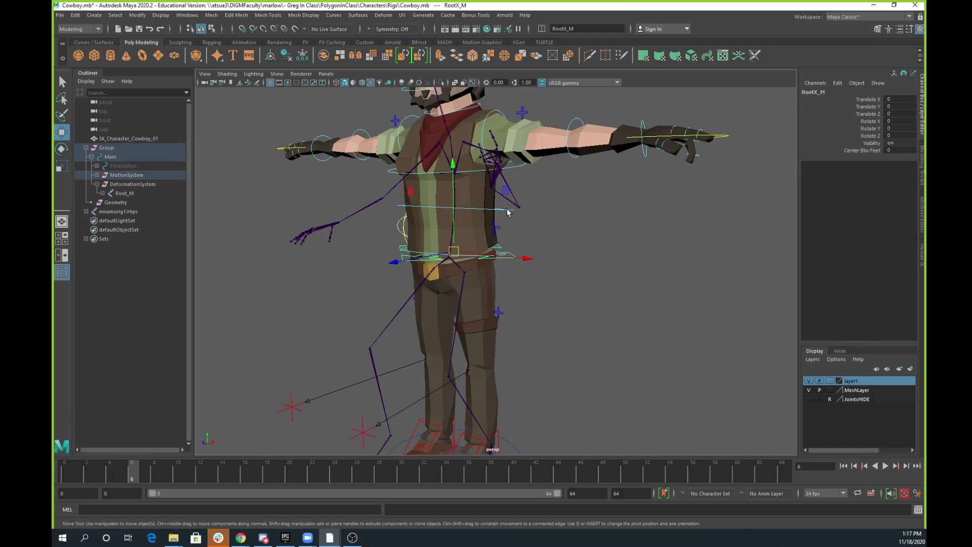
click(646, 274)
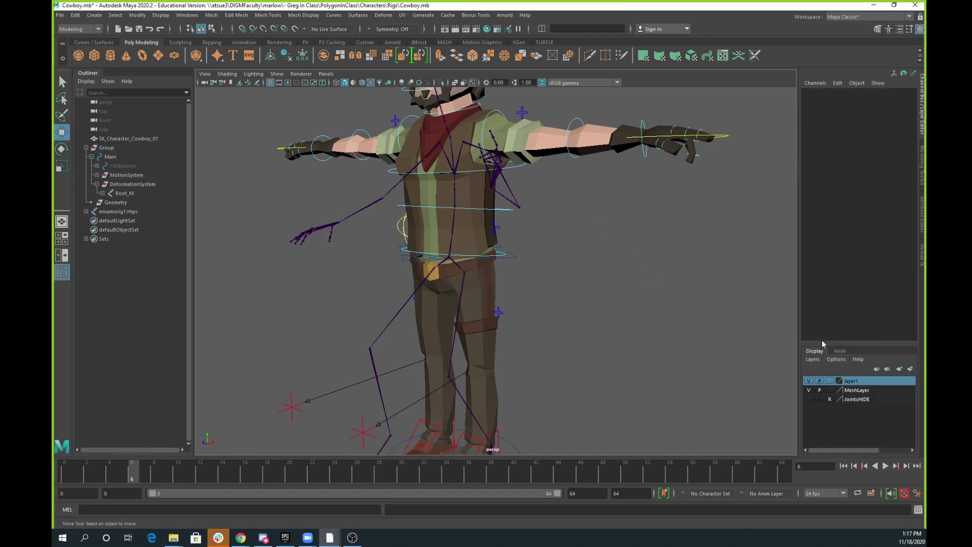
click(809, 388)
- Select the mocap's Hips joint and the cowboy's Group in turn with HumanIK open, and hide layer1
click(889, 28)
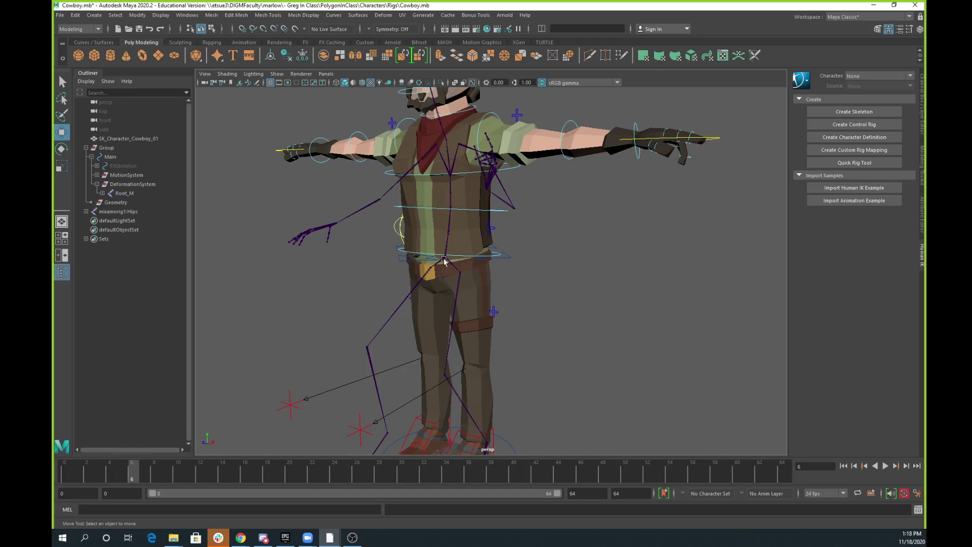
click(460, 270)
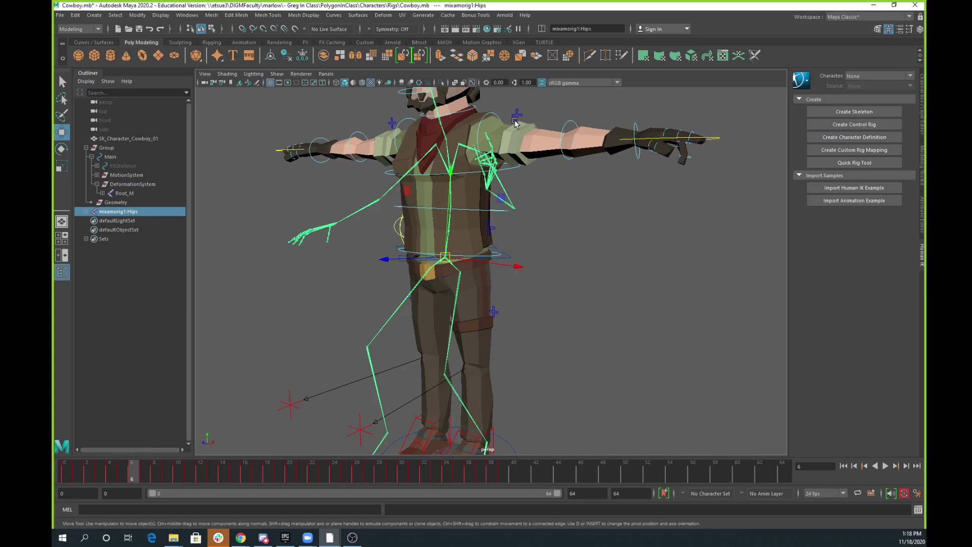
click(581, 310)
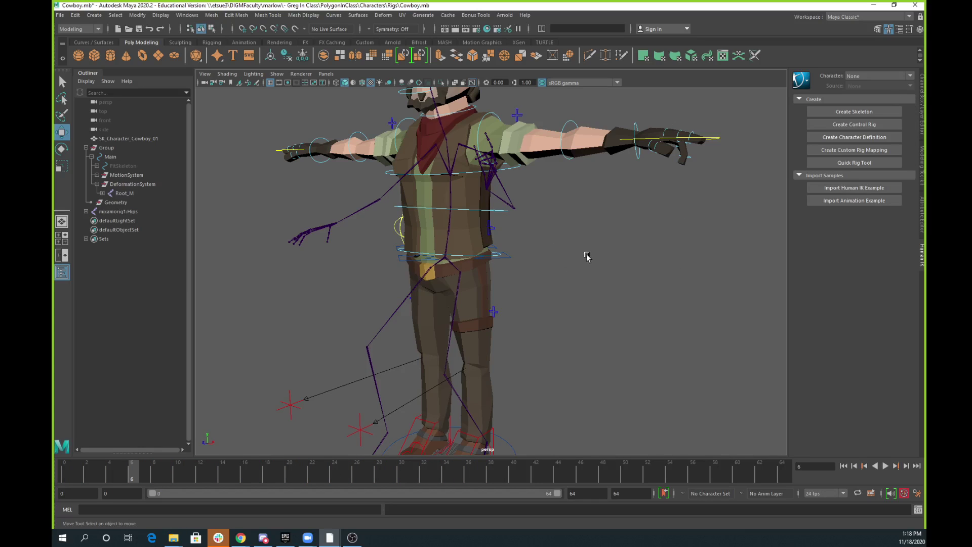
click(101, 148)
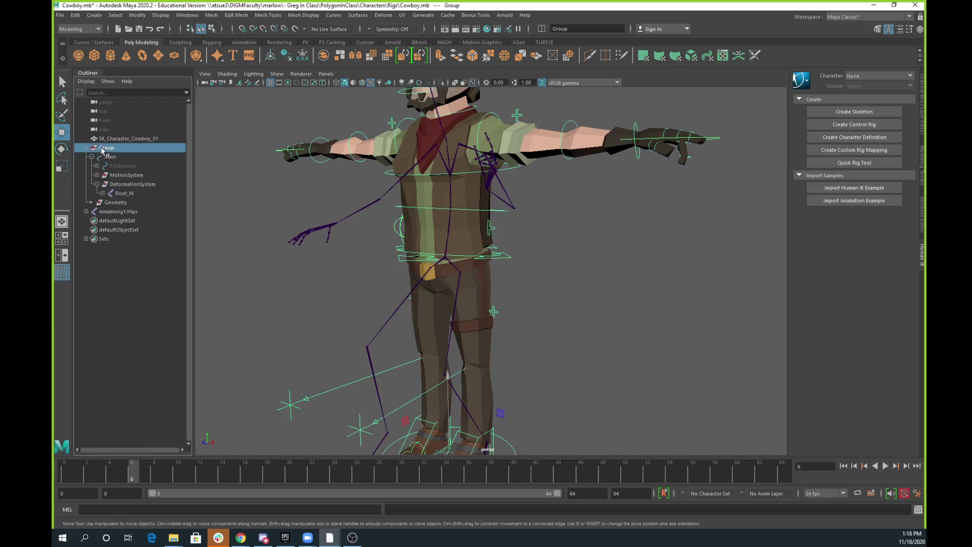
click(733, 303)
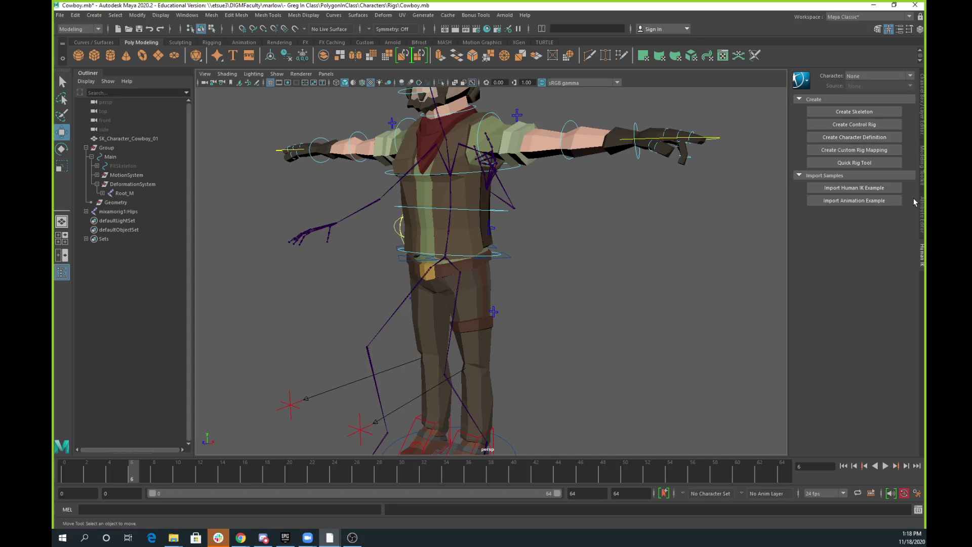
click(923, 96)
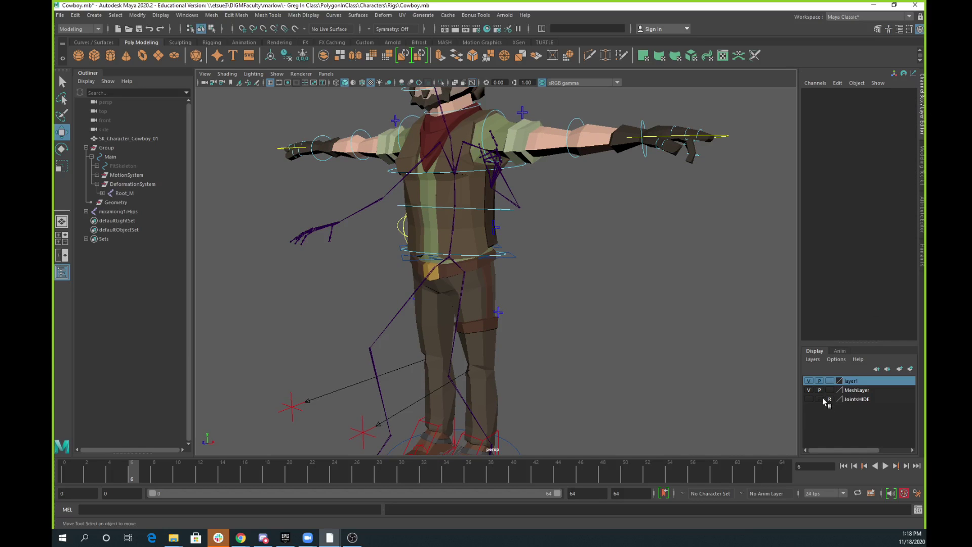
click(810, 382)
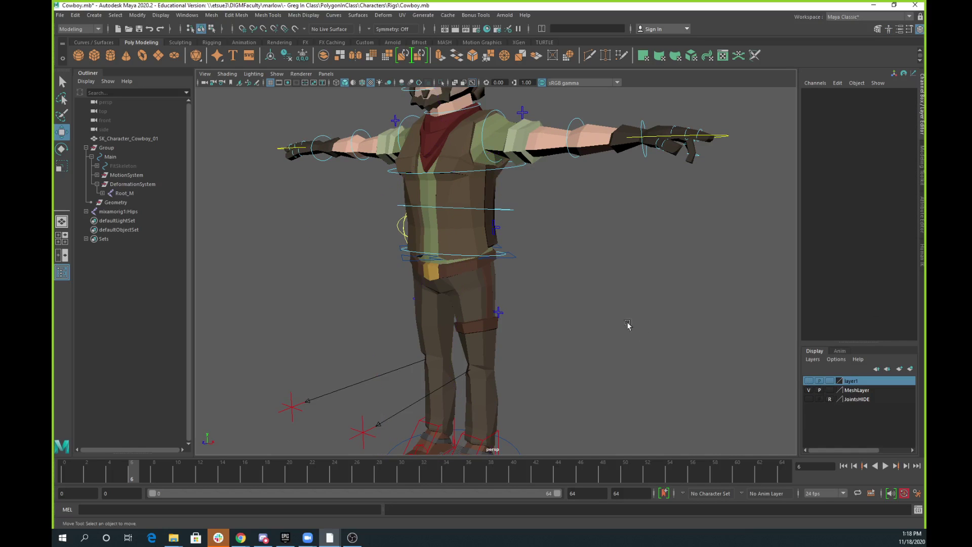
- Create a HumanIK character definition and rename the character Cowboy
click(889, 28)
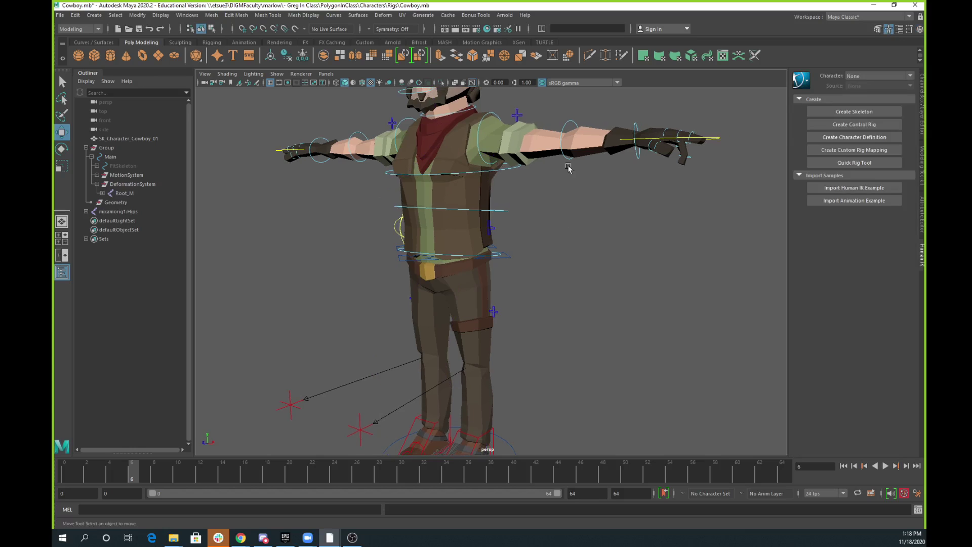
click(864, 138)
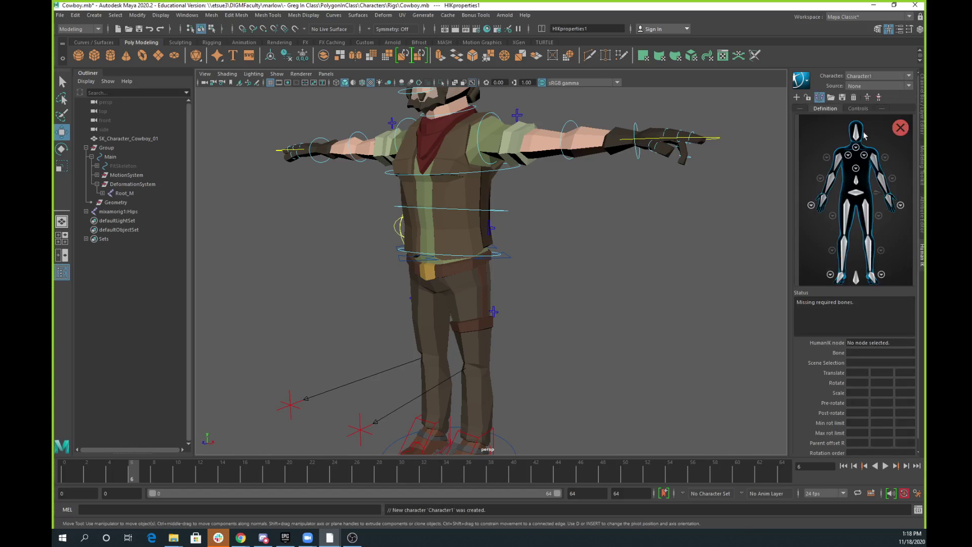
click(883, 75)
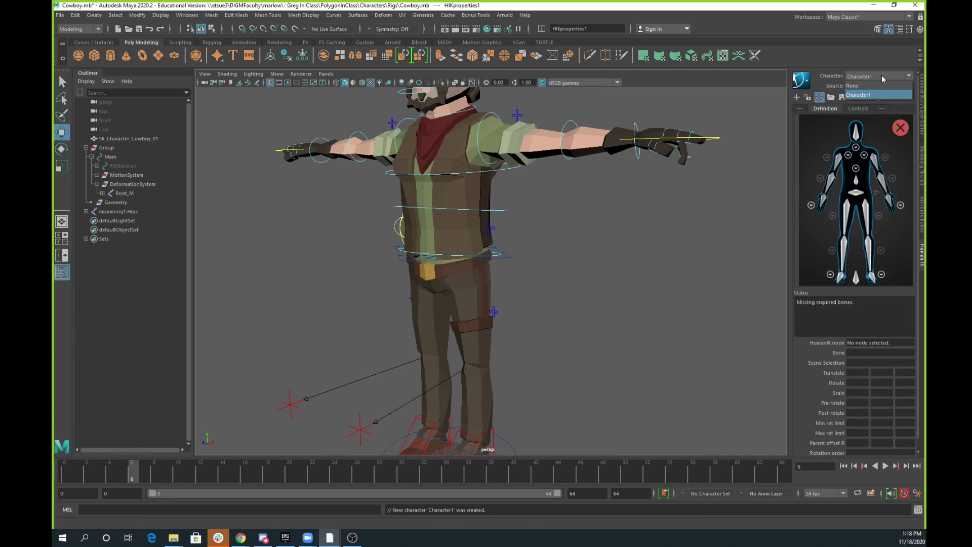
click(883, 75)
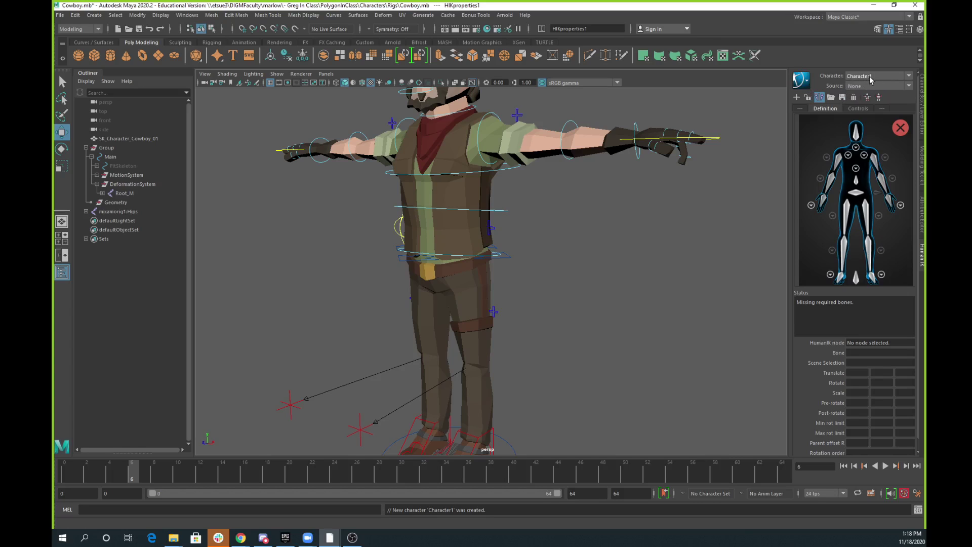
click(809, 85)
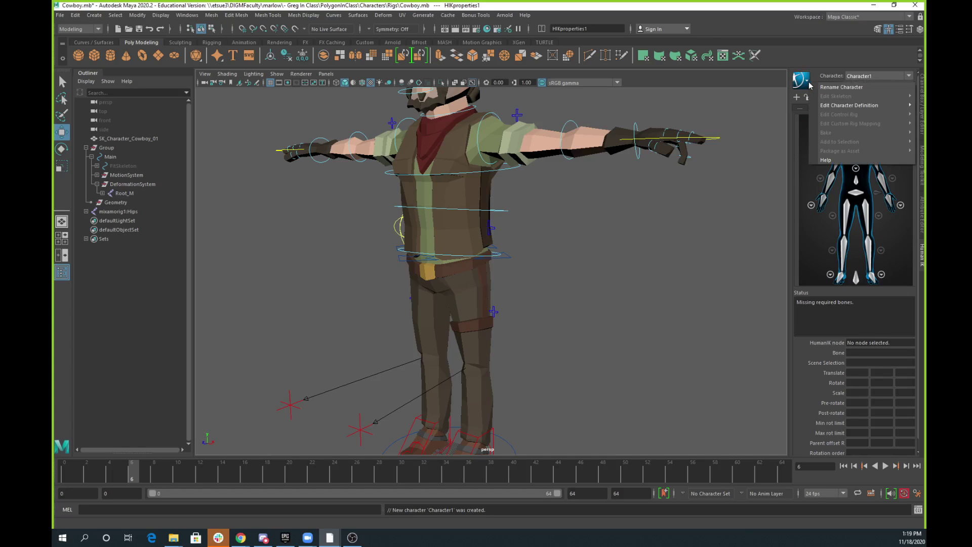
click(838, 87)
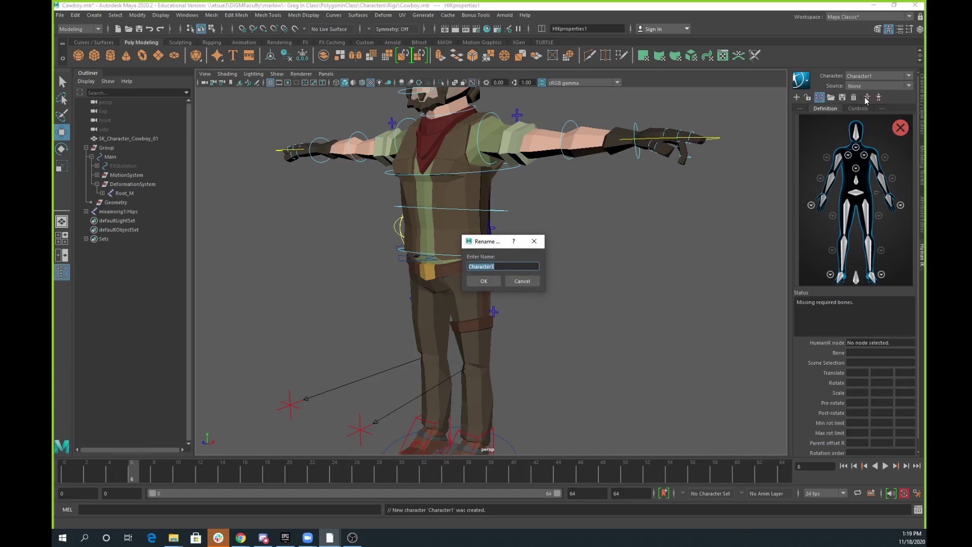
text(Cowboy)
key(Return)
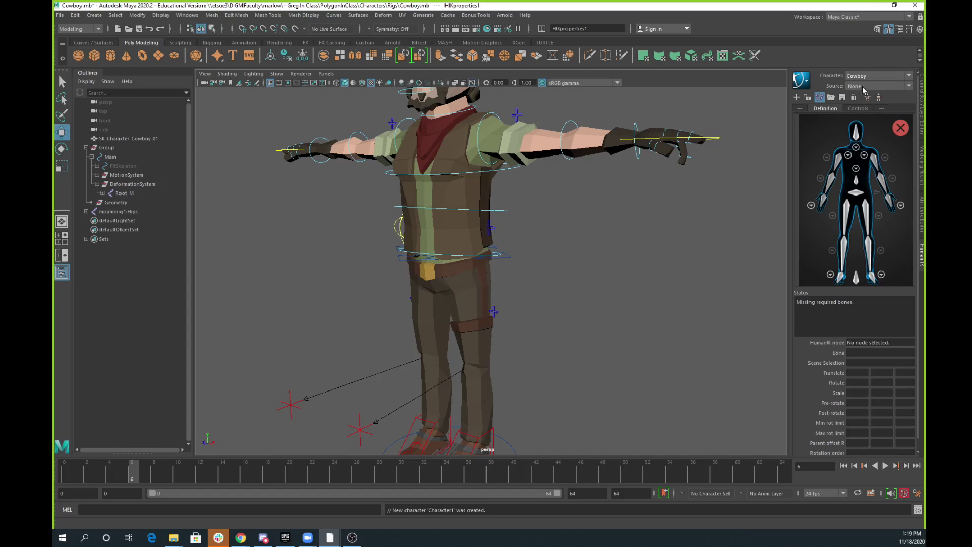
- Check the source options of the Cowboy character, select RootX_M, and delete the character's skeleton definition
click(908, 91)
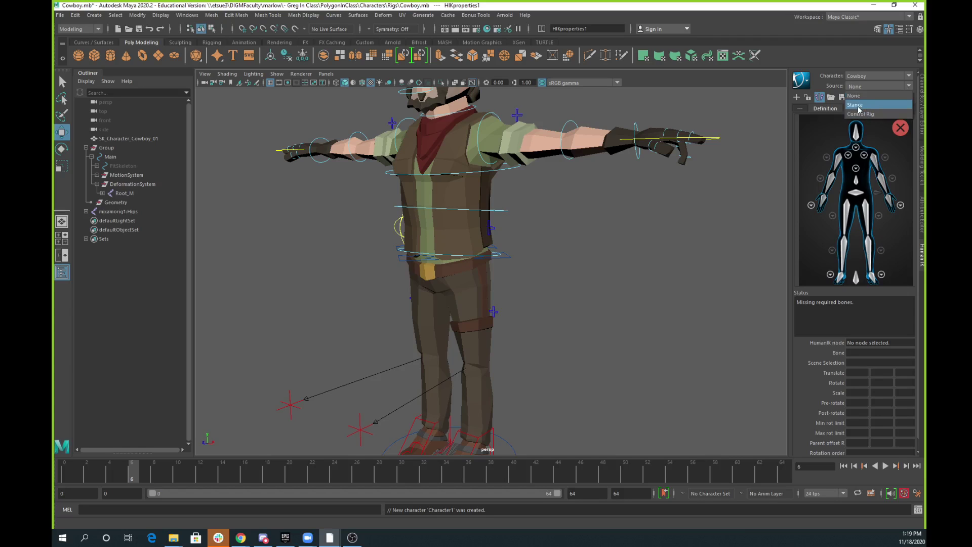
click(728, 224)
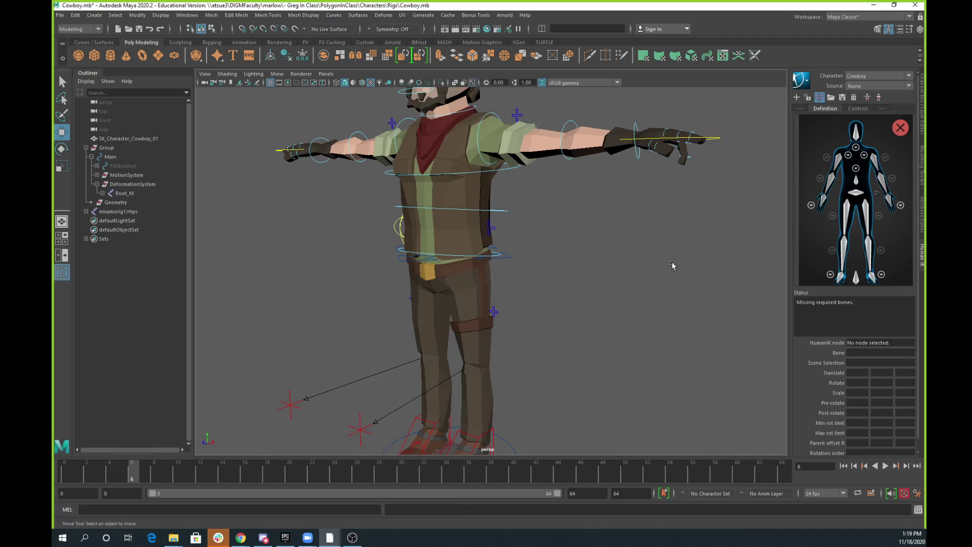
click(511, 257)
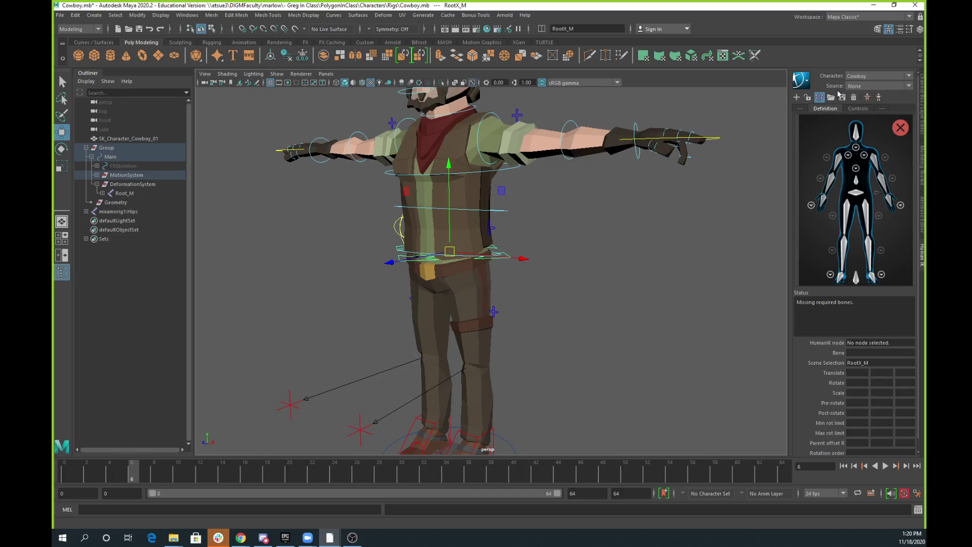
click(855, 98)
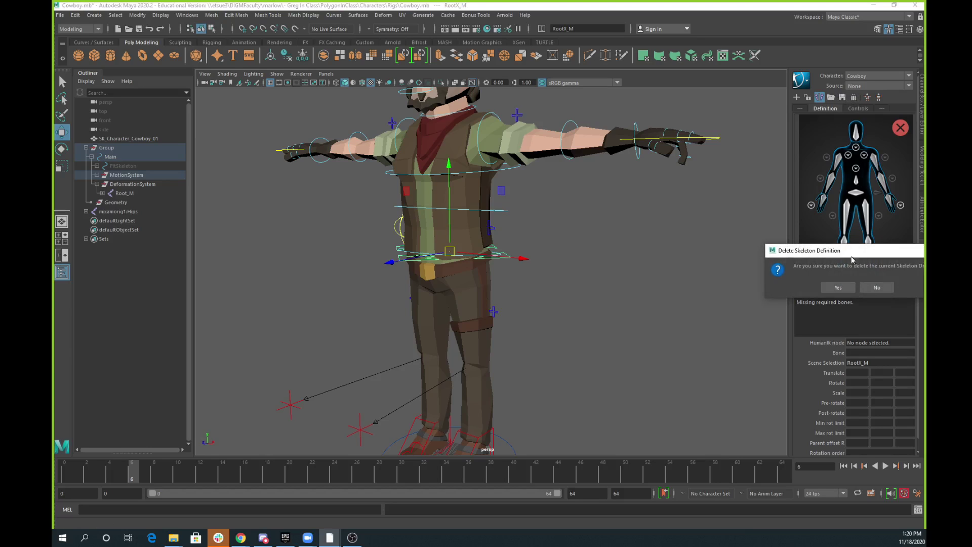
click(839, 287)
click(596, 399)
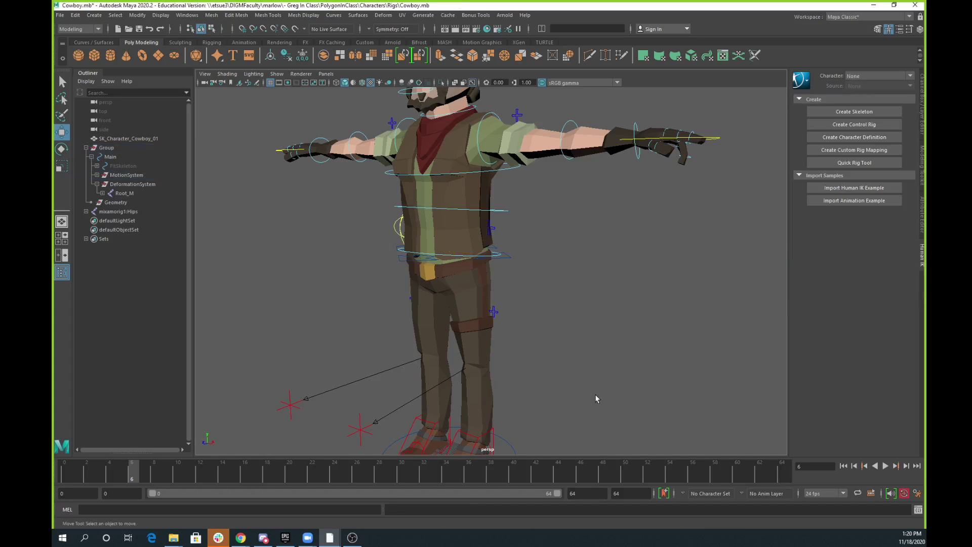
- Create a new HumanIK character definition for the cowboy rig and name the character Cowboy
key(f)
click(496, 376)
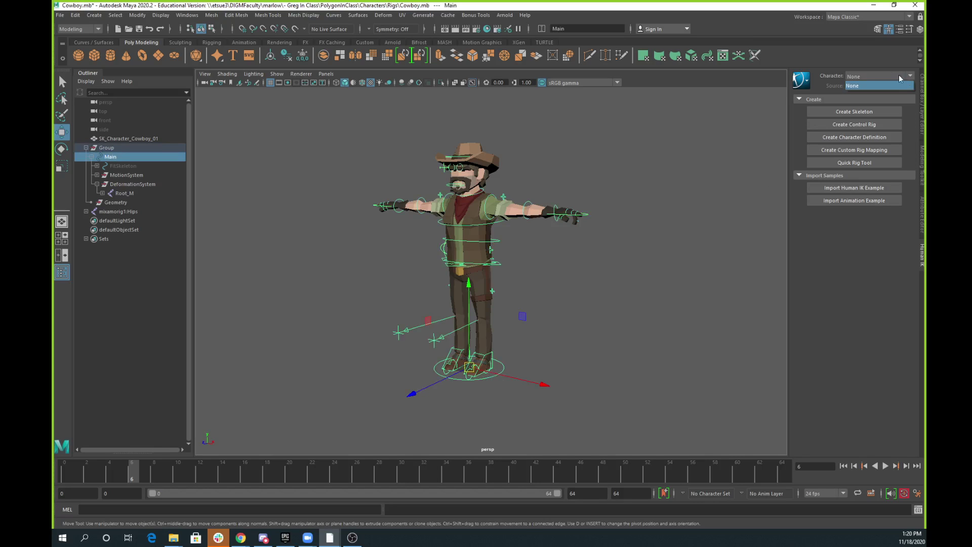
click(865, 137)
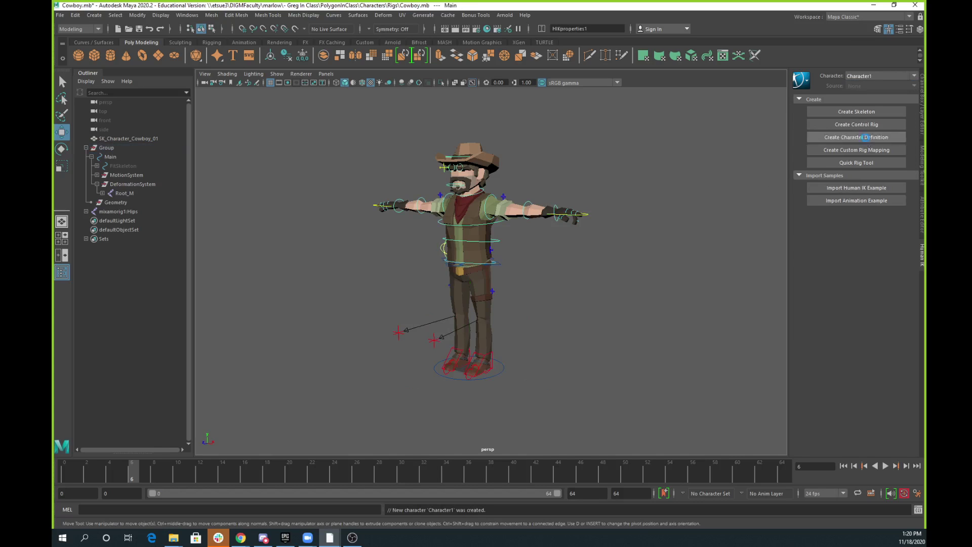
click(808, 83)
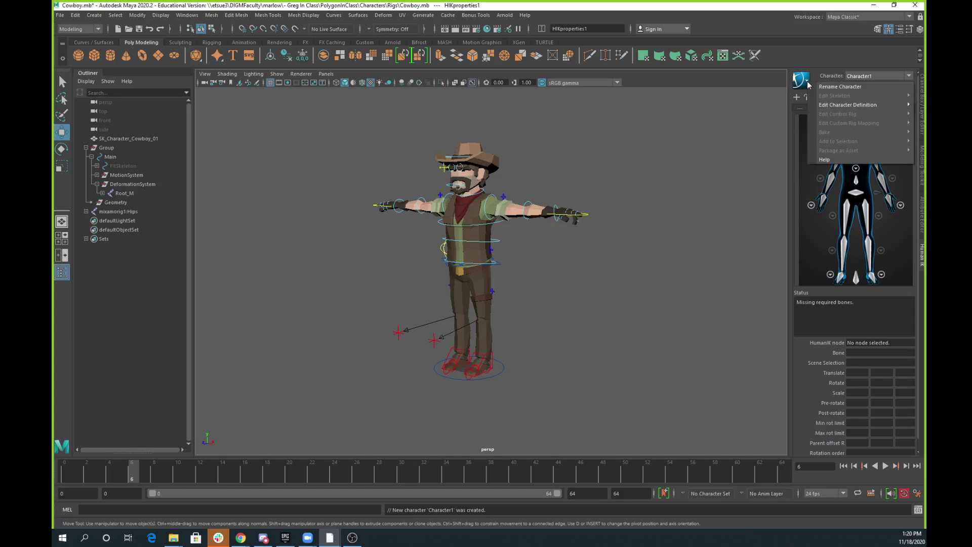
click(834, 87)
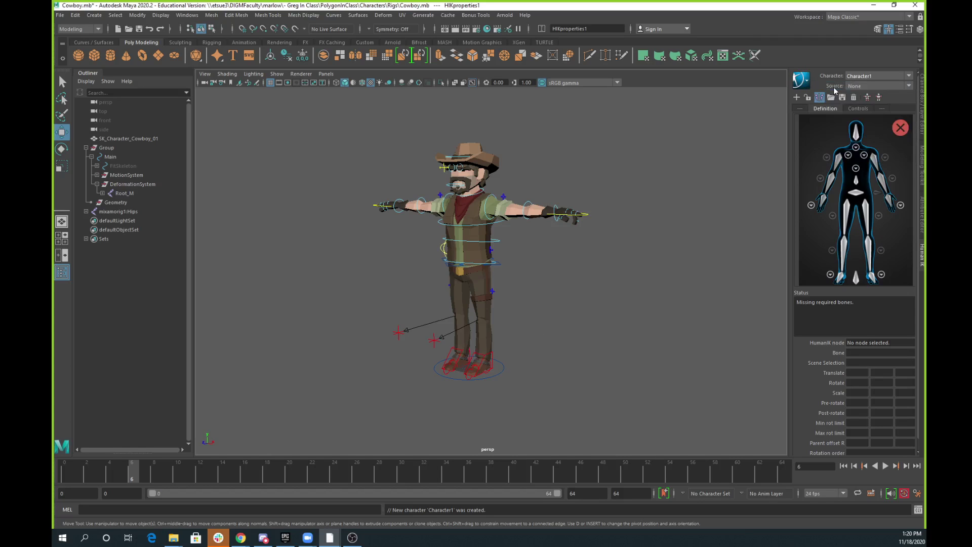
text(Cow)
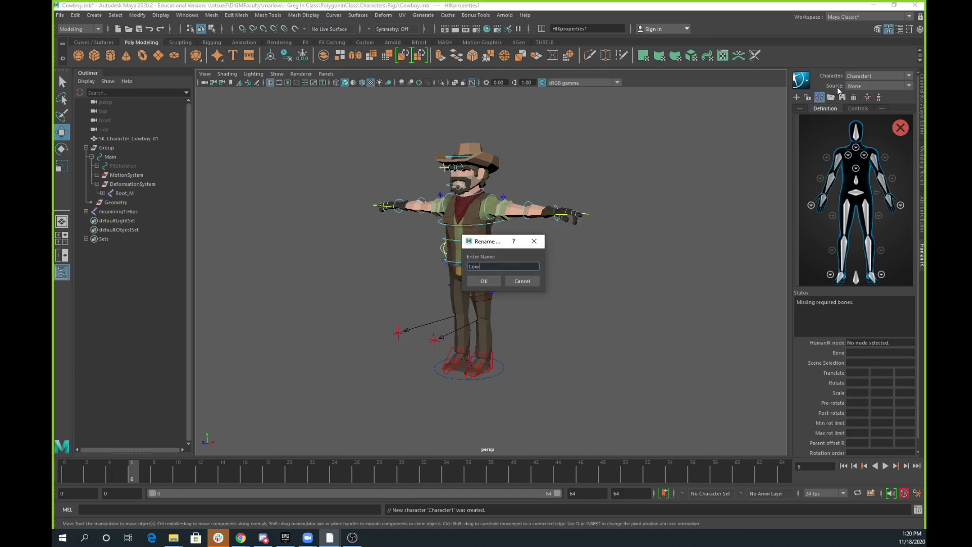
text(boy)
key(Return)
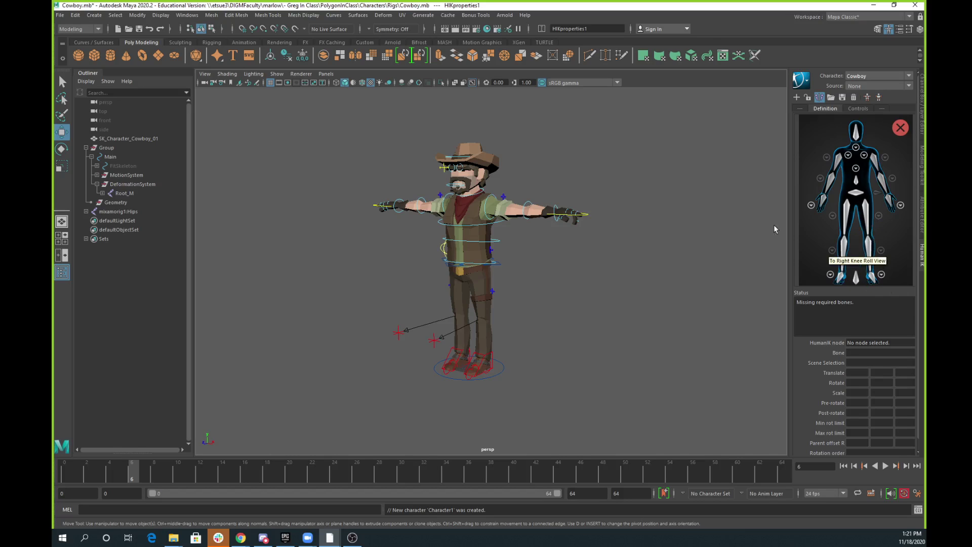
- Expand the full Root_M joint hierarchy in a widened Outliner and hide NURBS curves and polygons in the viewport
shift+click(103, 193)
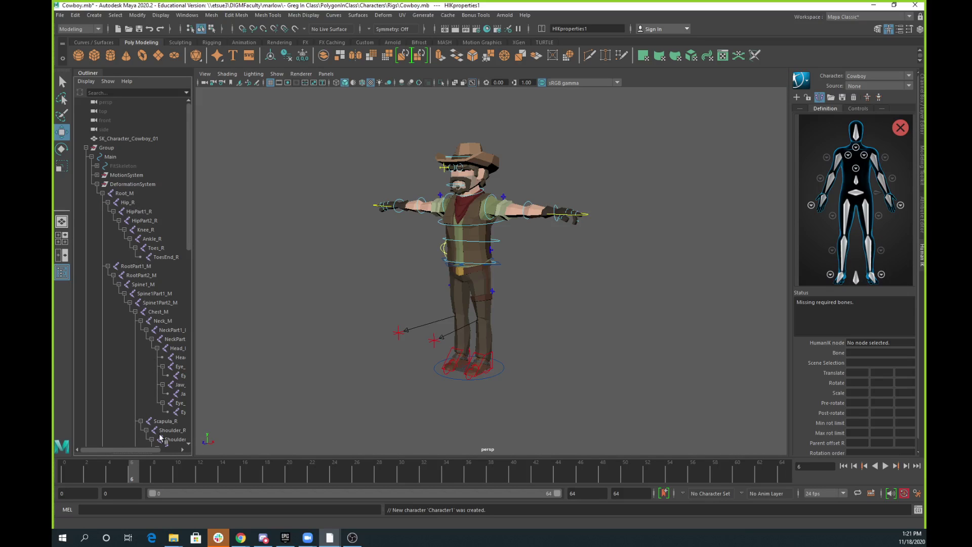
drag(194, 252, 270, 251)
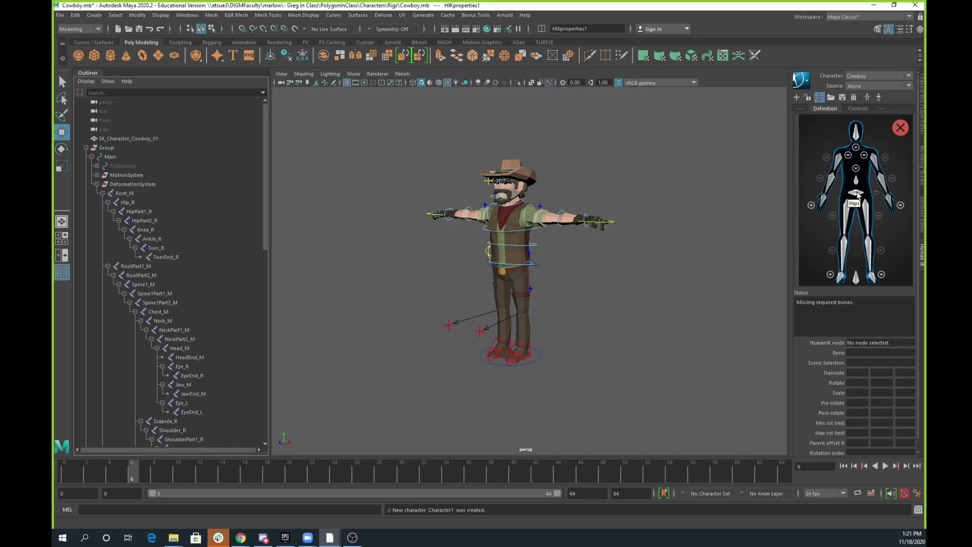
click(354, 74)
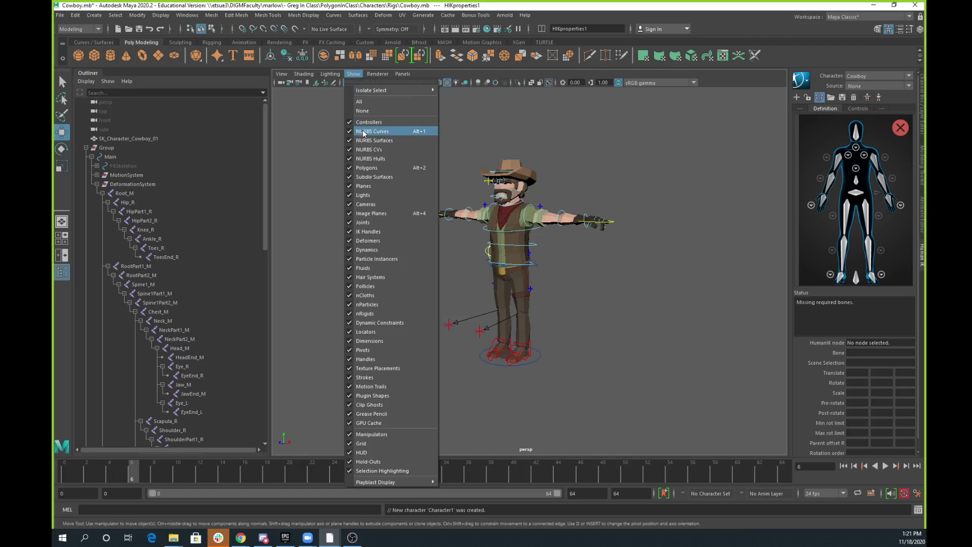
click(364, 133)
click(354, 74)
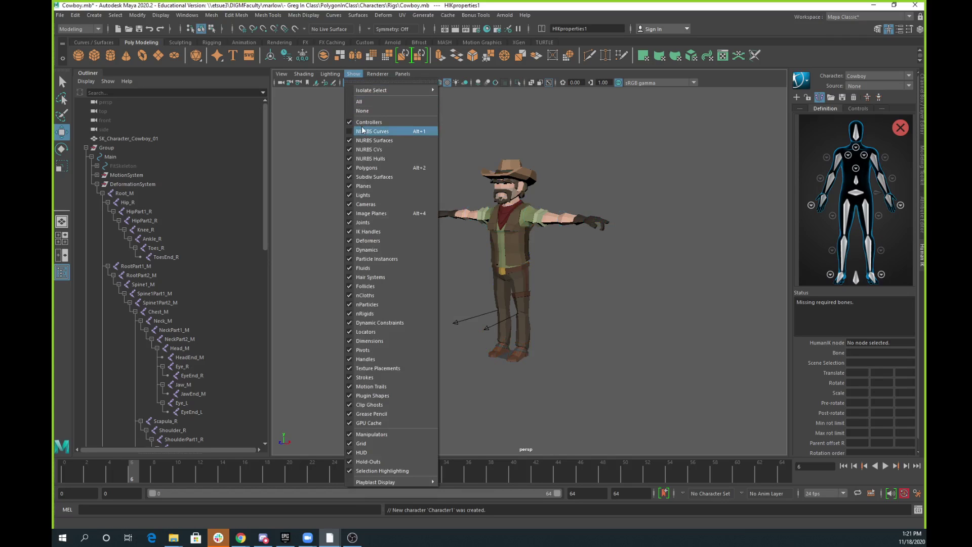
click(363, 167)
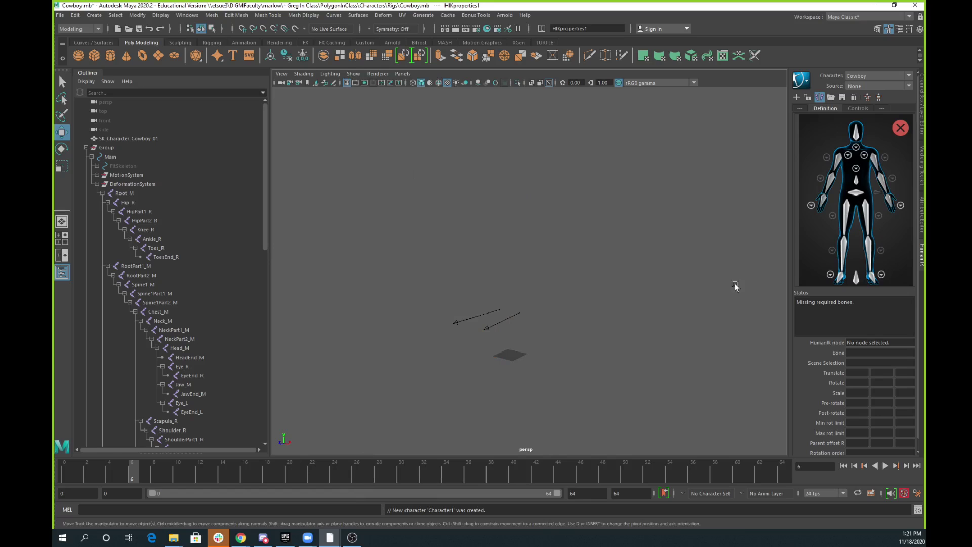
- Show the JointsHIDE layer, switch off its reference state so the joints are selectable, and select the Hip_L joint
click(922, 220)
click(922, 120)
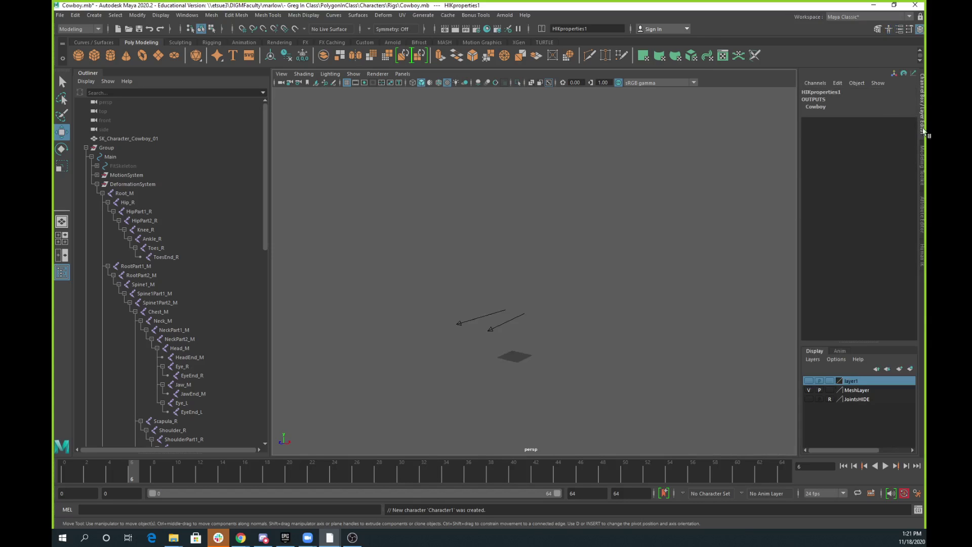
click(809, 399)
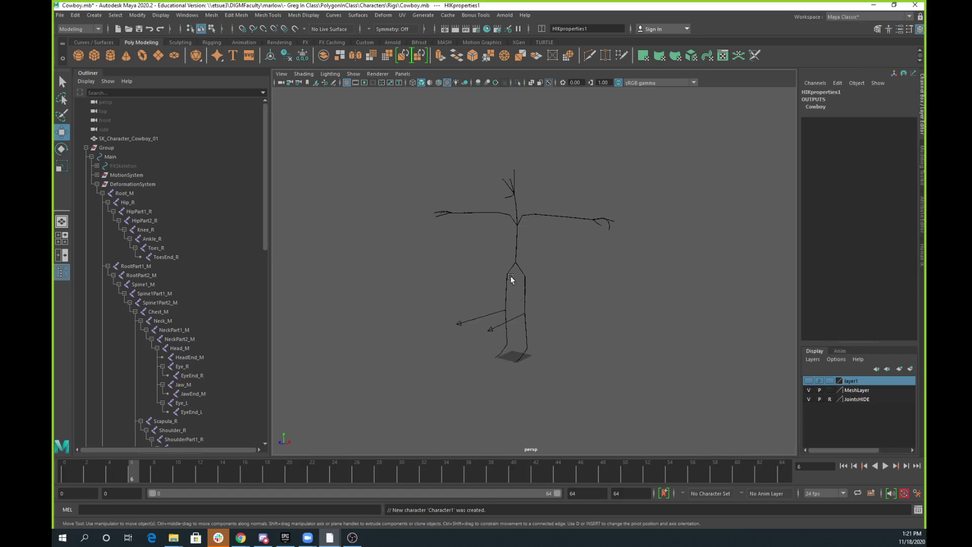
scroll(515, 279, up, 5)
scroll(519, 297, up, 3)
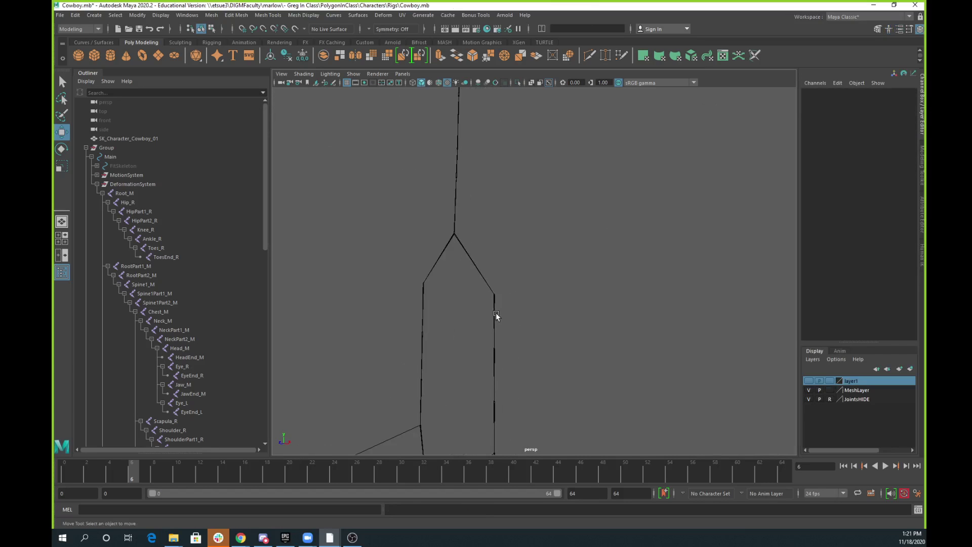
click(495, 315)
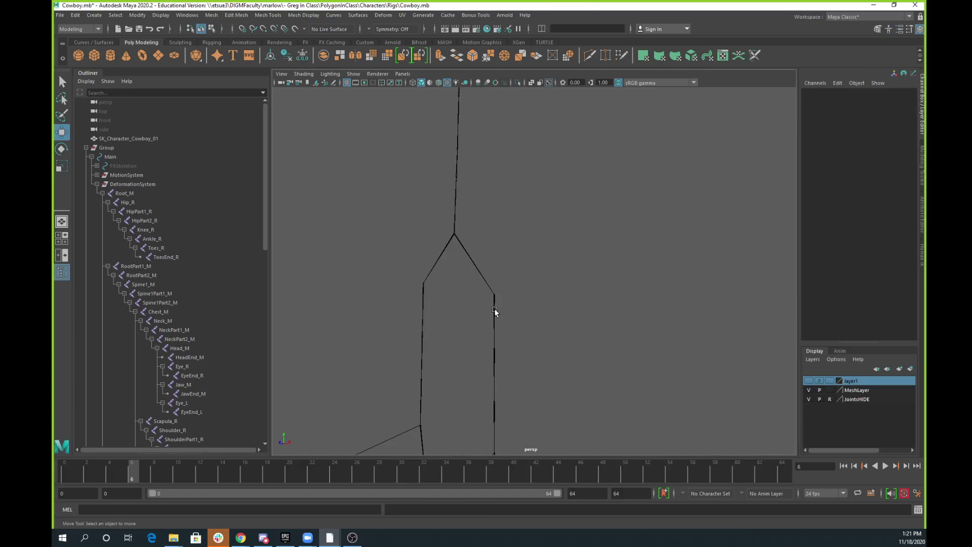
click(830, 400)
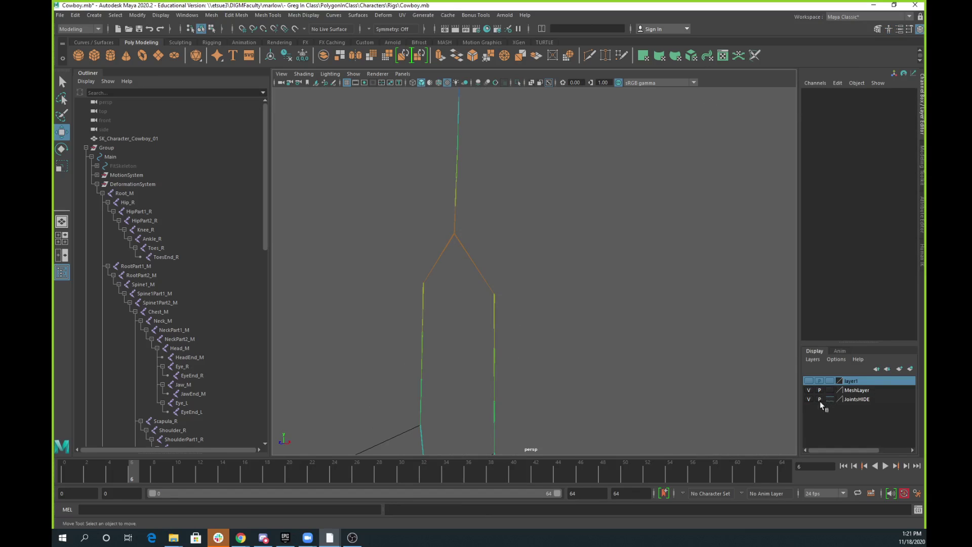
click(496, 314)
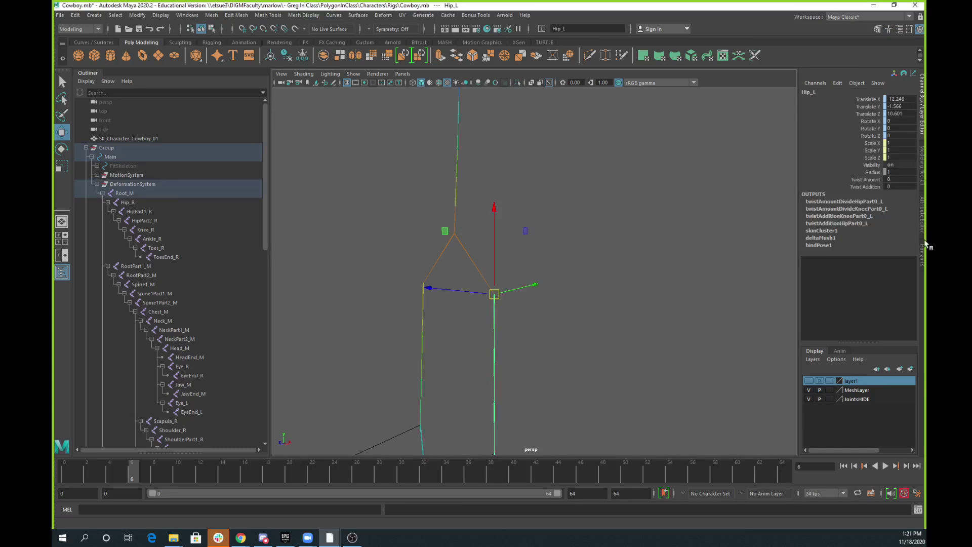
- Assign the Root_M joint to the Hips node of the Cowboy HumanIK definition
click(923, 256)
scroll(635, 276, down, 4)
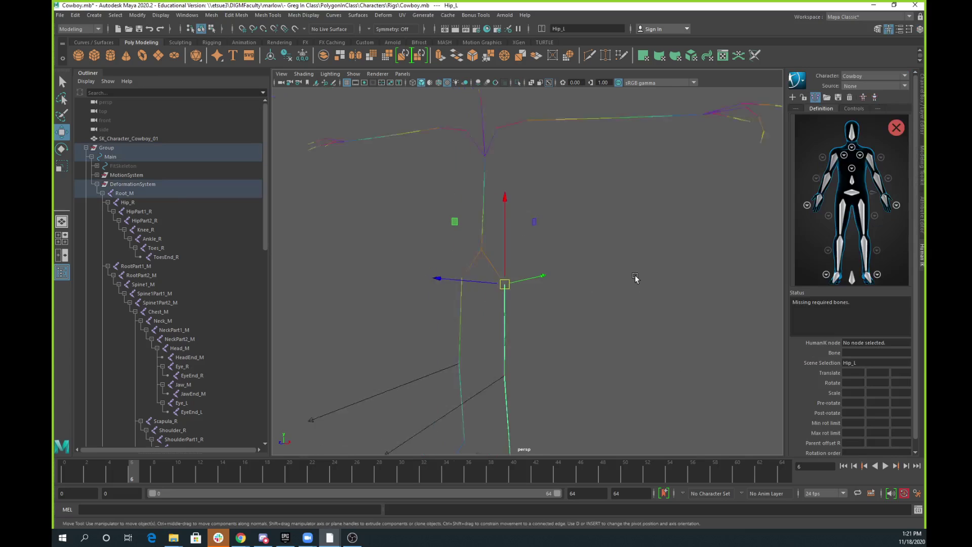
scroll(563, 219, up, 2)
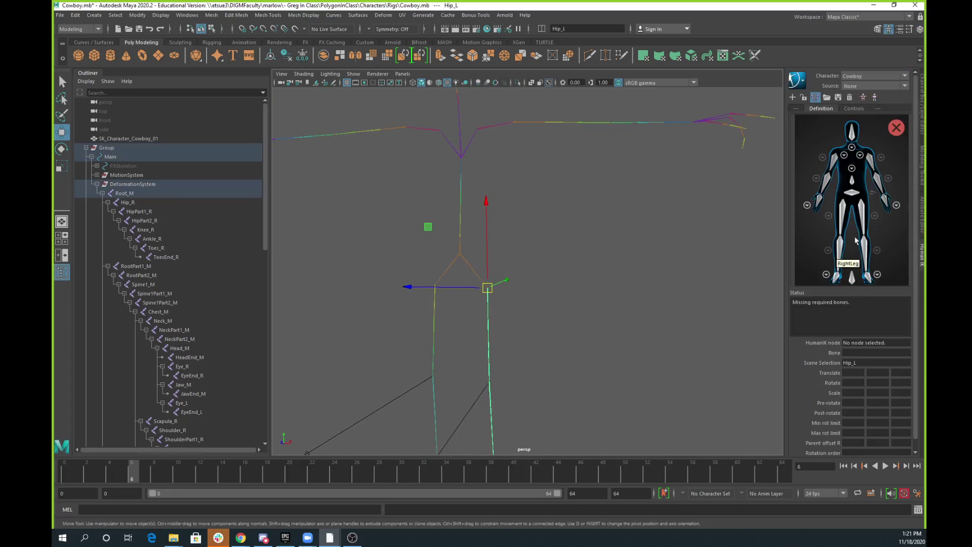
click(853, 194)
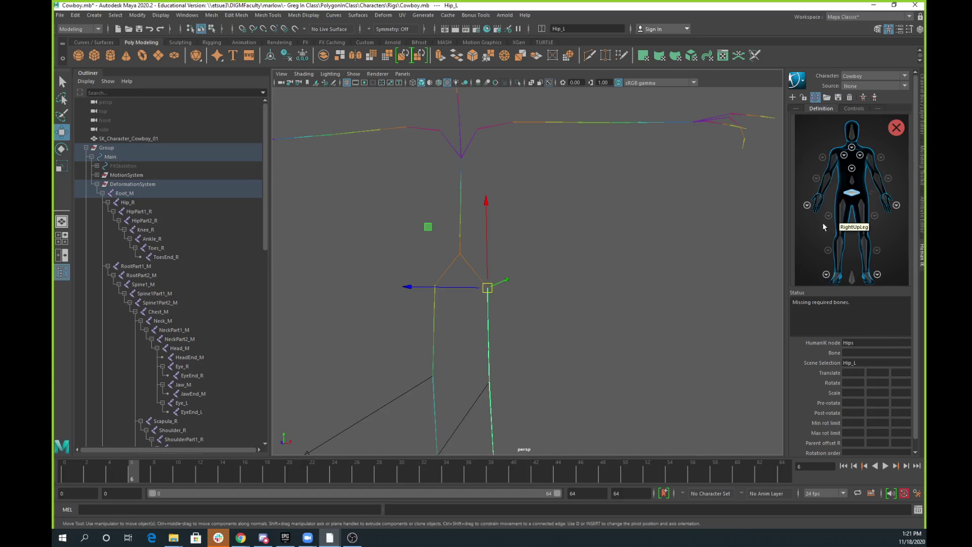
click(123, 194)
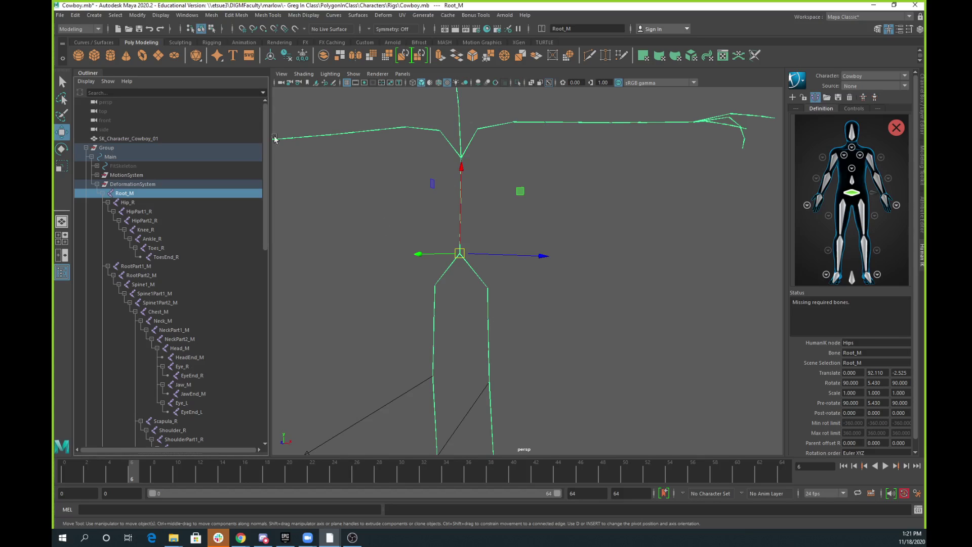
- Increase the joint display size to about 2.81 and deselect the skeleton
click(137, 15)
mouse_move(175, 15)
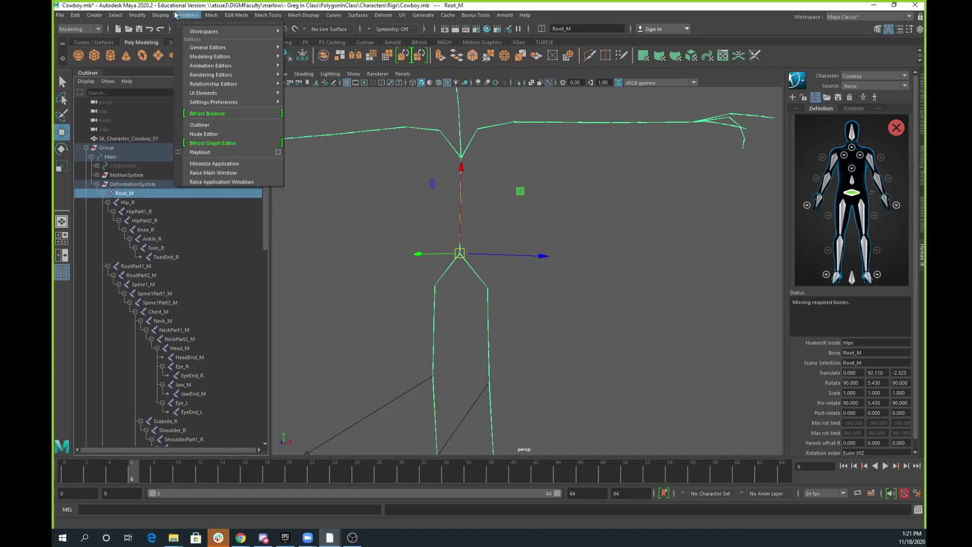
mouse_move(177, 141)
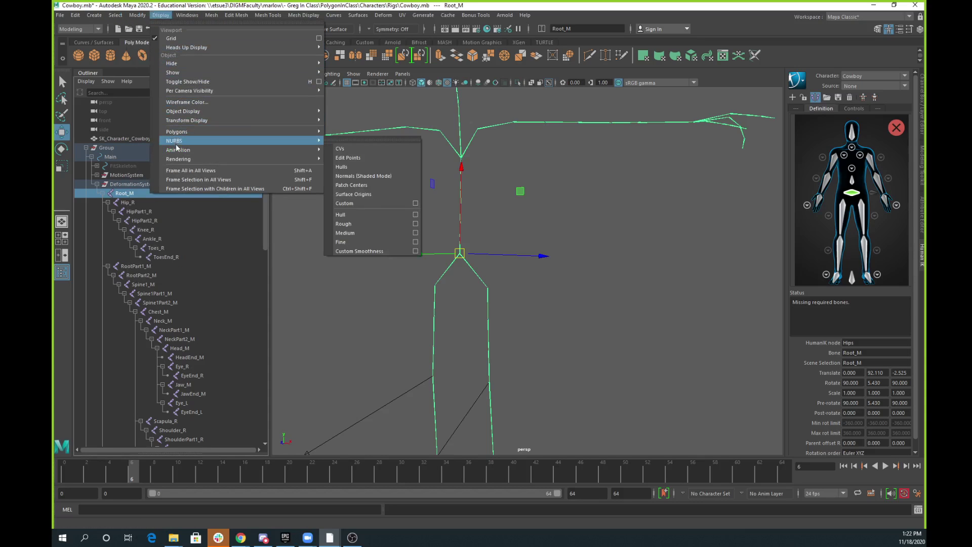
click(359, 180)
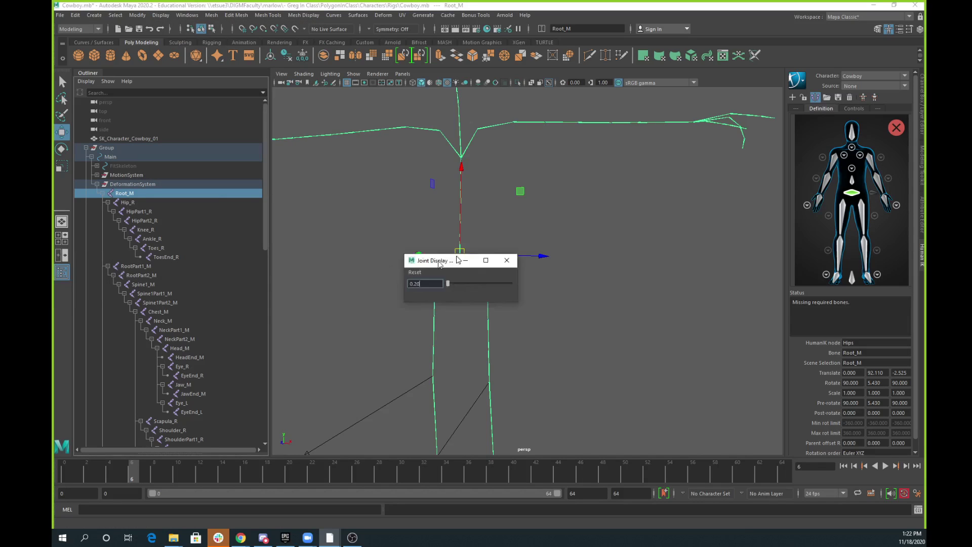
drag(649, 191, 663, 188)
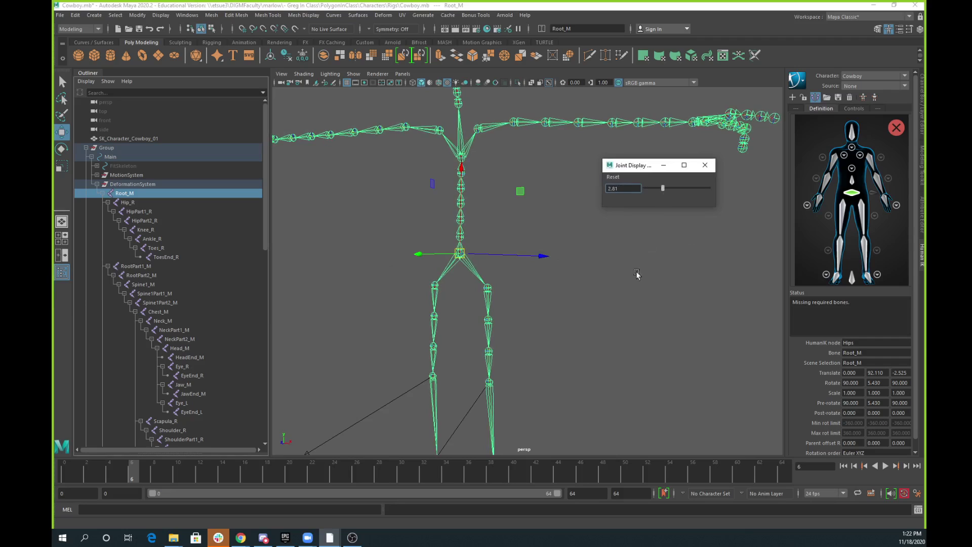
click(637, 298)
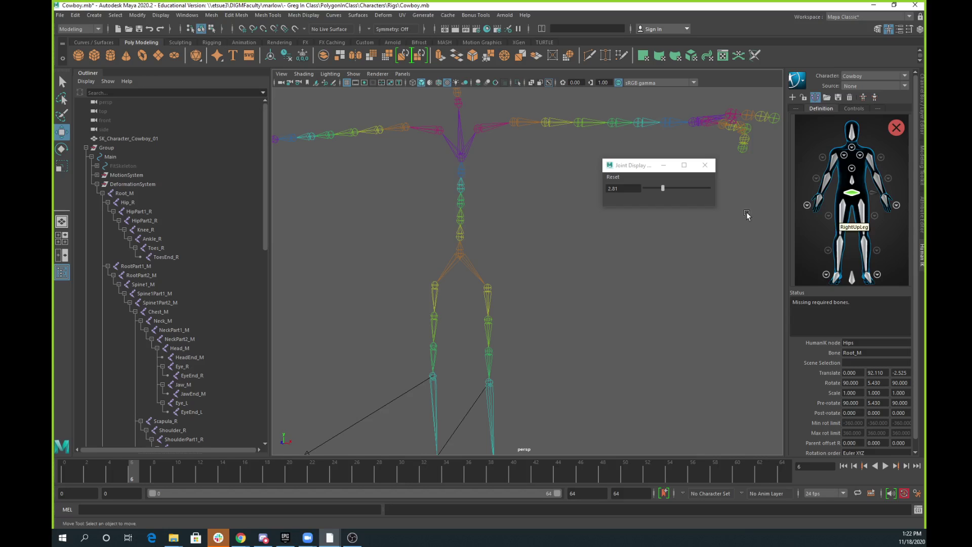
- Inspect the arm joints and turn the display of NURBS curves back on in the viewport
alt+drag(582, 196, 550, 207)
alt+right_drag(649, 295, 708, 287)
alt+drag(708, 287, 612, 299)
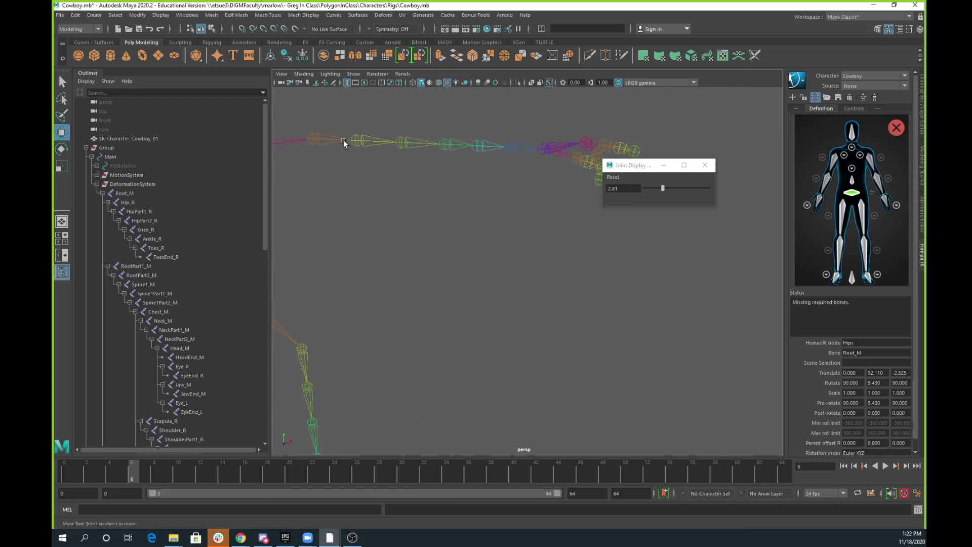
click(353, 74)
click(364, 132)
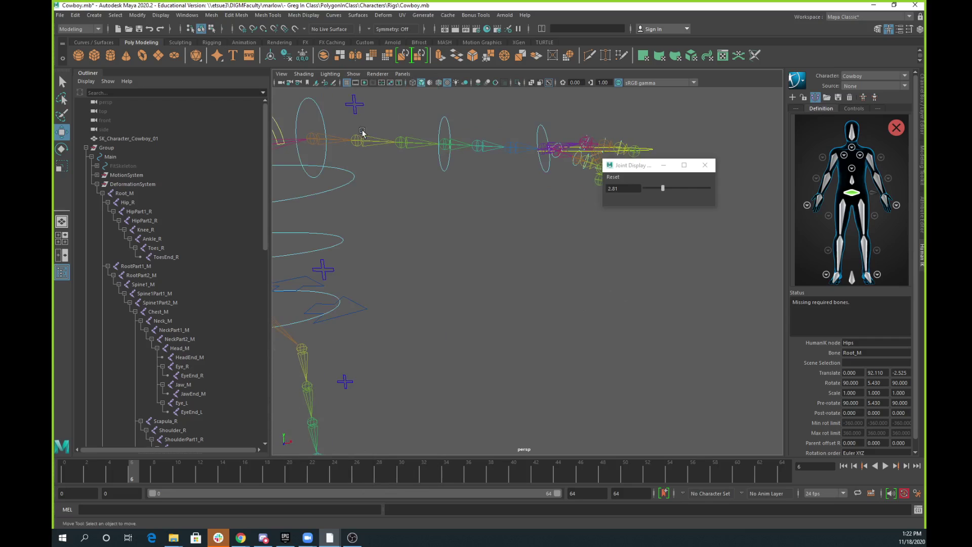
- Set the Middle Curl of the Fingers_L control to 0 to straighten the fingers
alt+drag(606, 225, 553, 220)
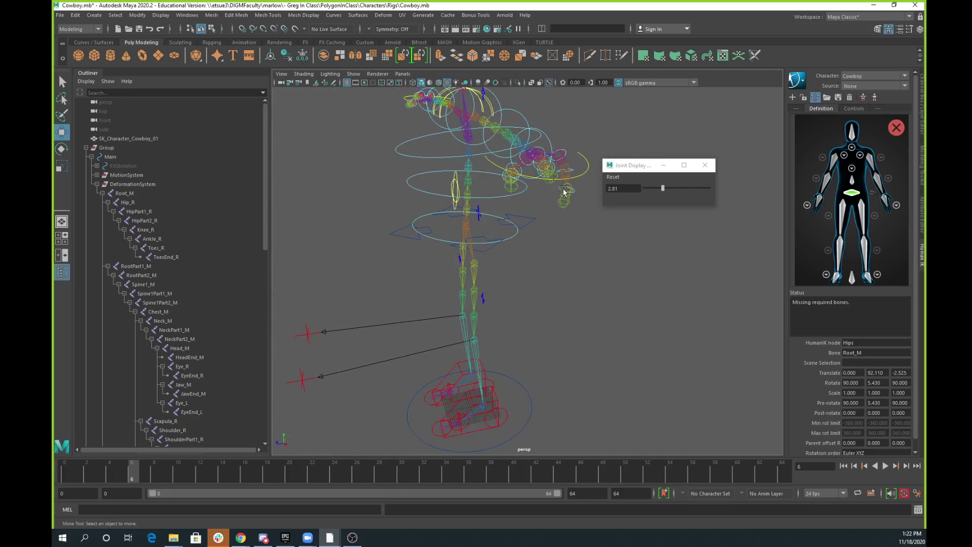
click(580, 175)
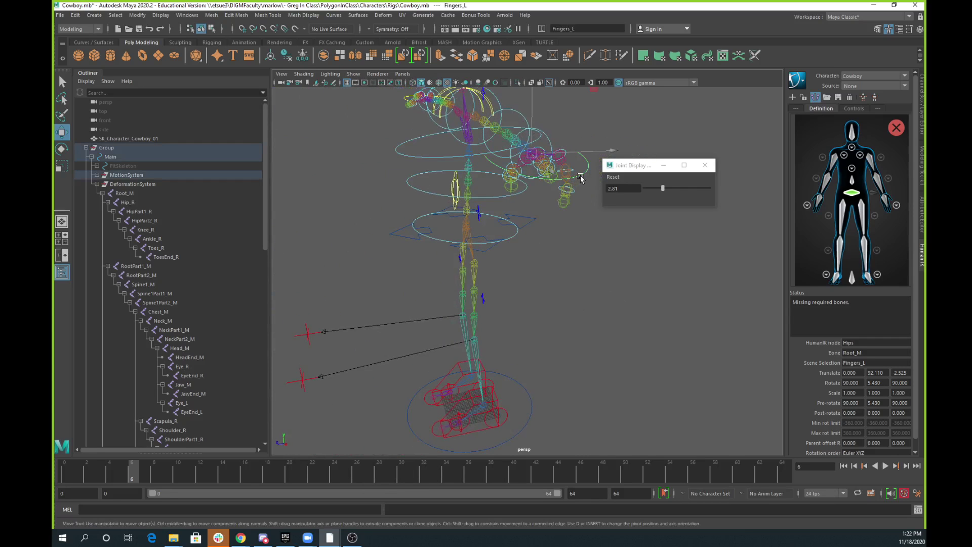
click(922, 114)
double_click(903, 112)
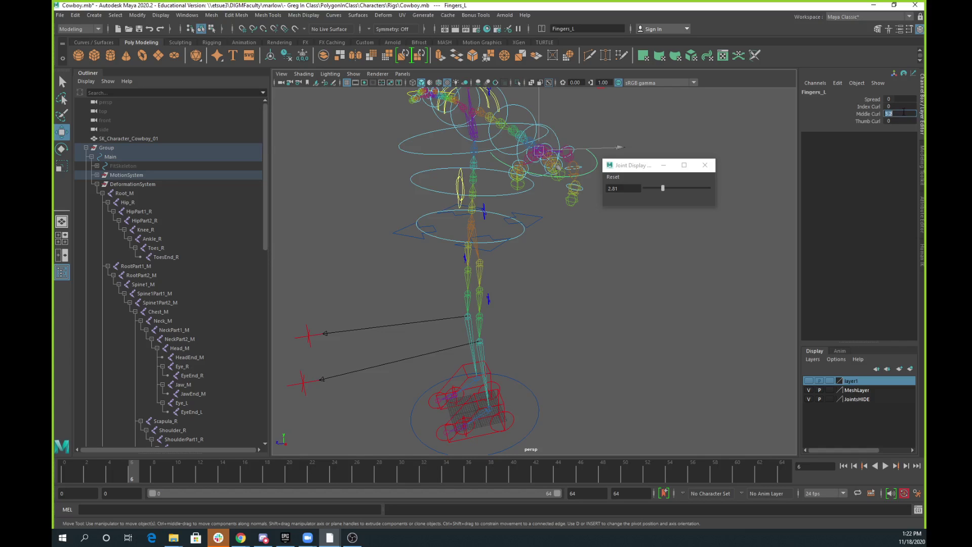
text(0)
key(Return)
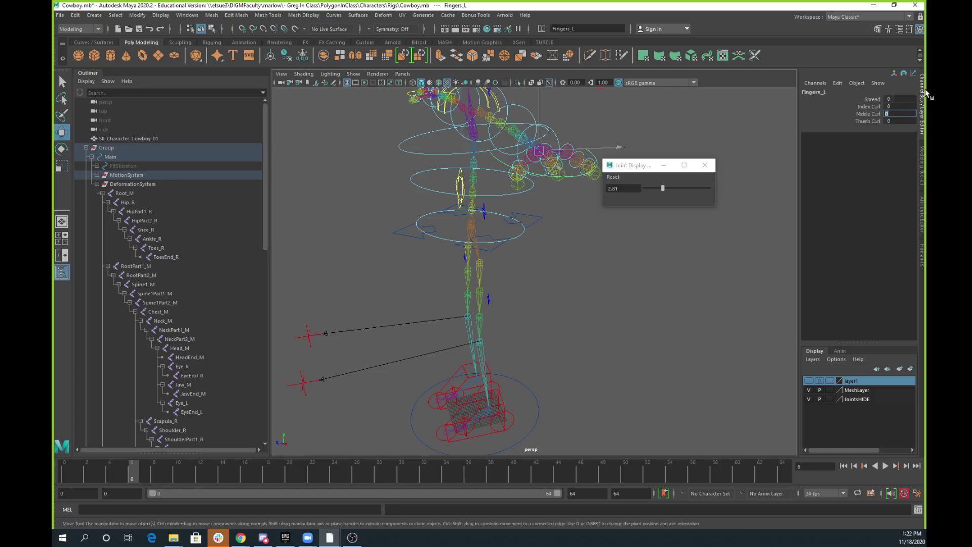
- Return to the Cowboy HumanIK definition with a front view of the skeleton and hide the NURBS curves
click(923, 254)
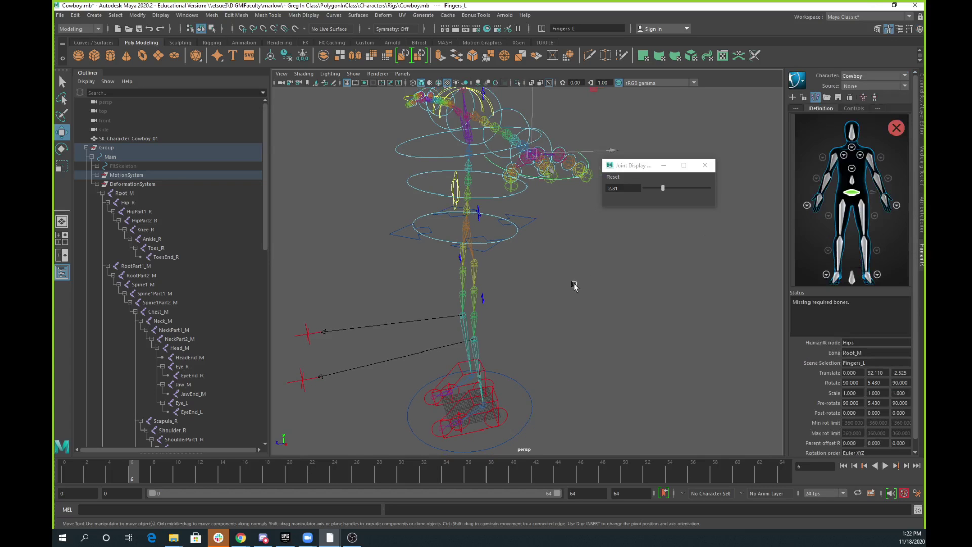
alt+drag(575, 286, 731, 250)
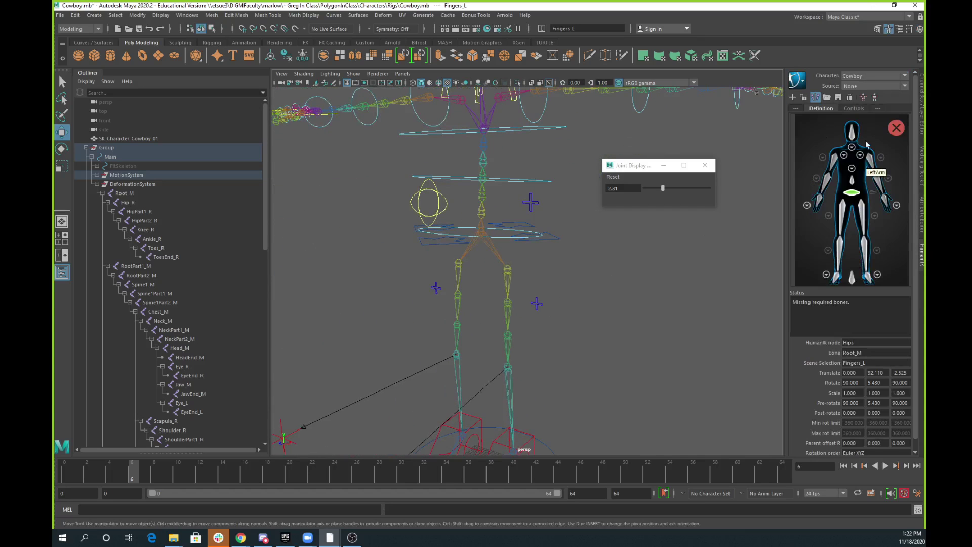
click(353, 74)
click(369, 129)
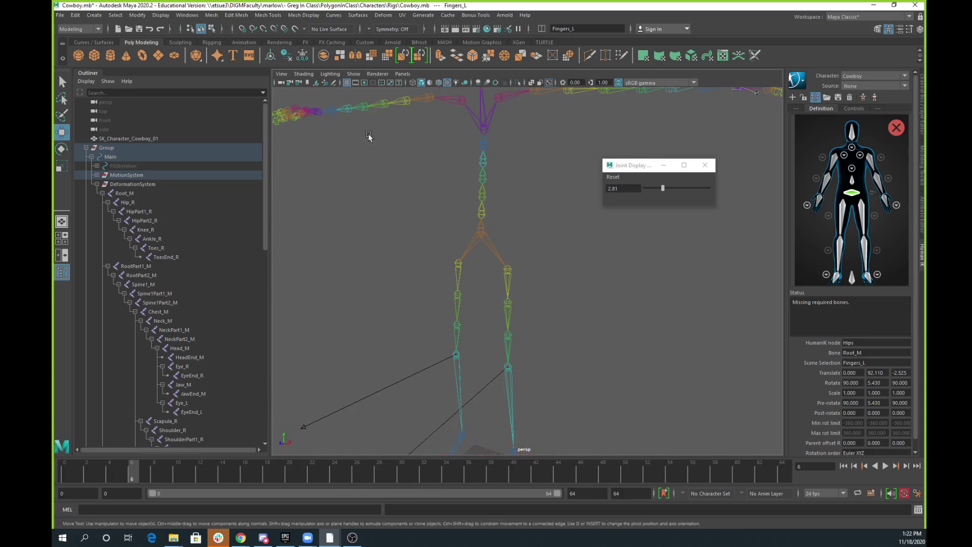
- Map the Hip_L joint to the LeftUpLeg node and HipPart1_L to the first left upper-leg roll node, LeafLeftUpLegRoll1
click(864, 215)
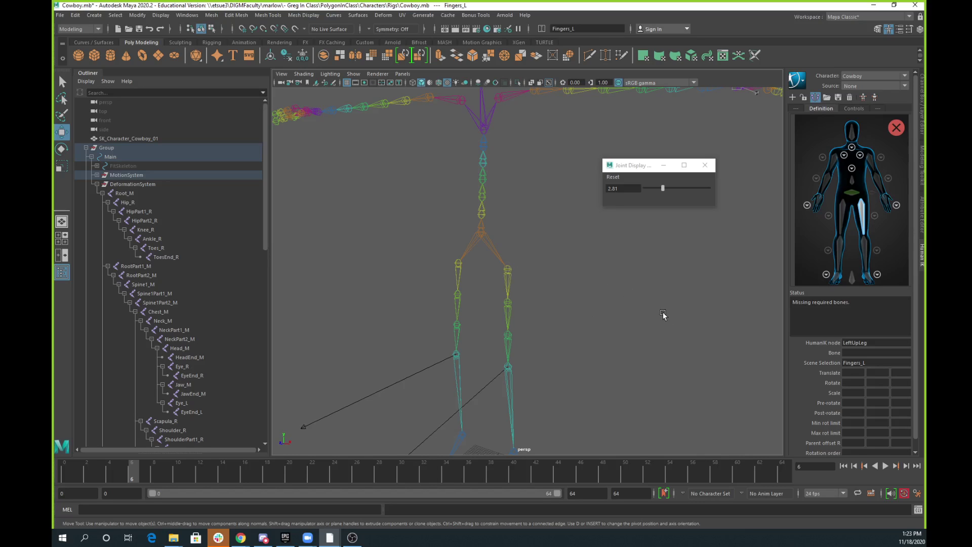
click(509, 277)
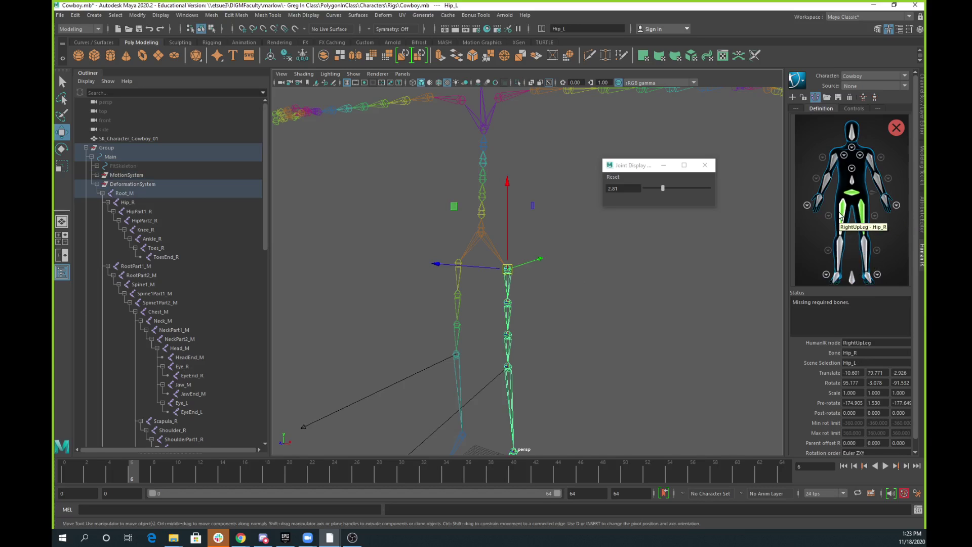
click(876, 217)
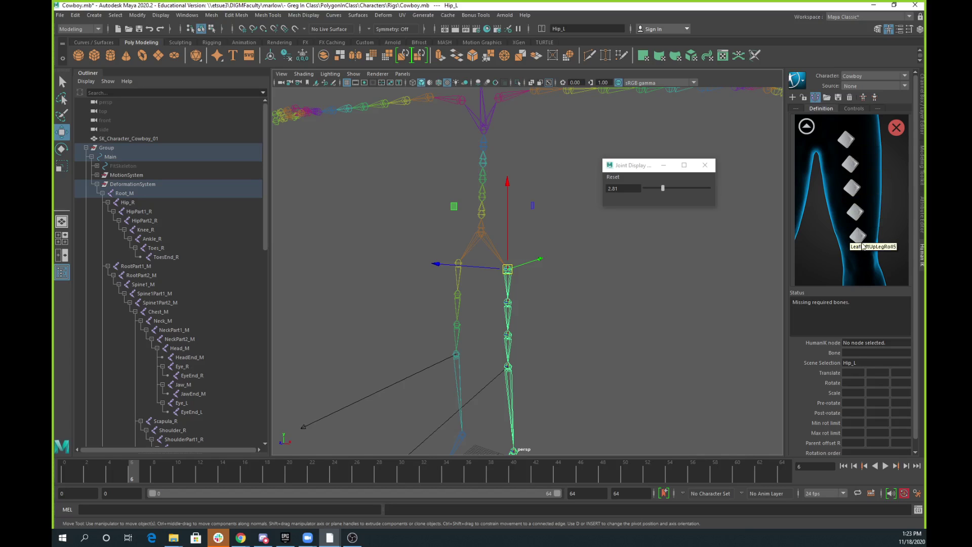
click(848, 142)
click(510, 309)
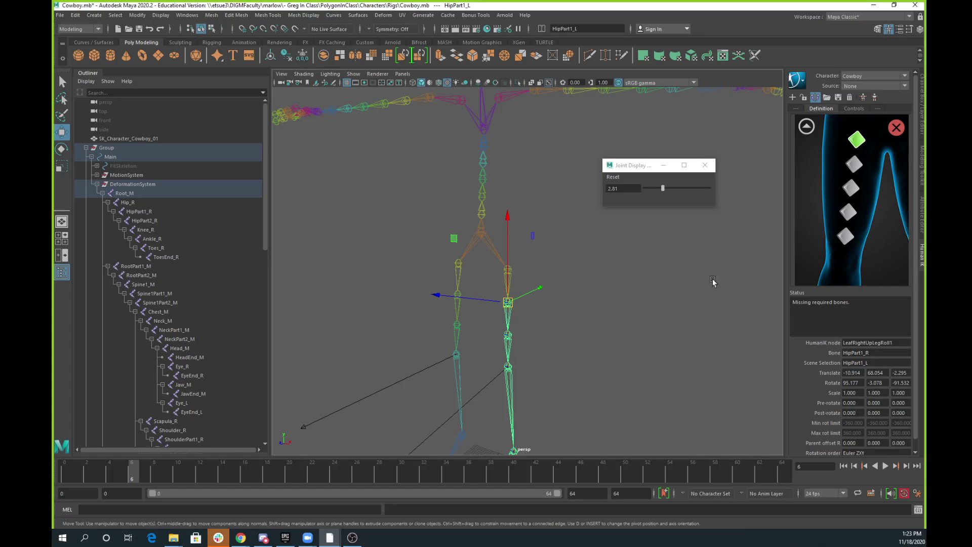
click(807, 127)
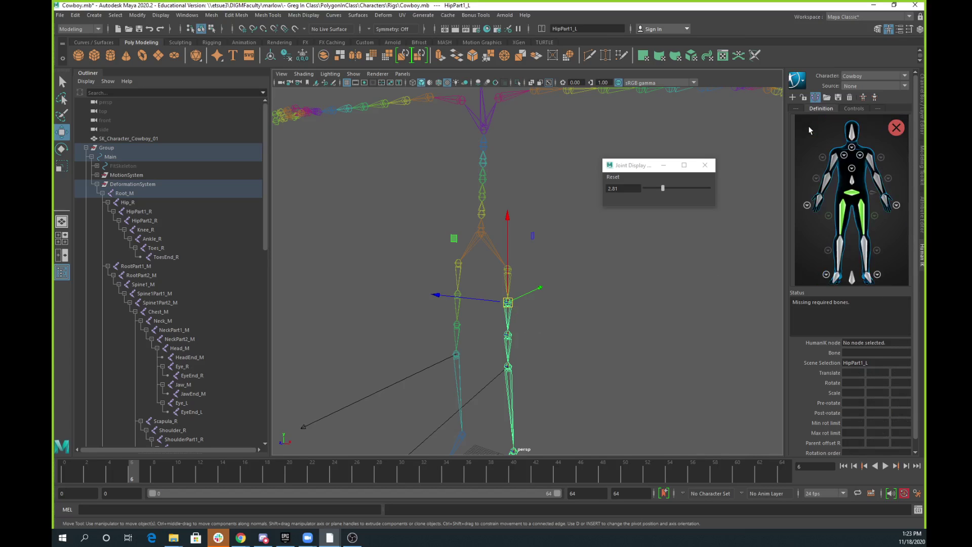
- Map the HipPart2_L joint to LeafLeftUpLegRoll2 and return to the full-body definition
click(859, 216)
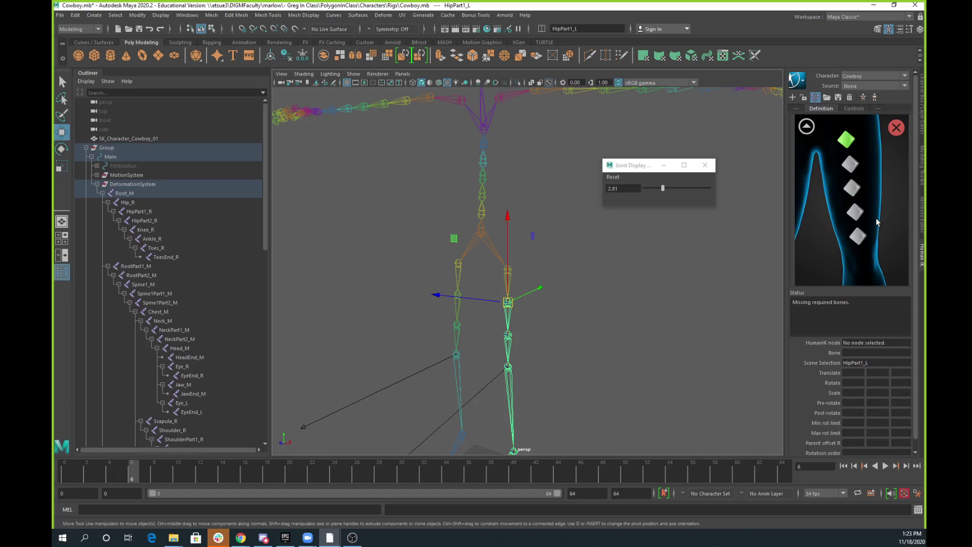
click(853, 167)
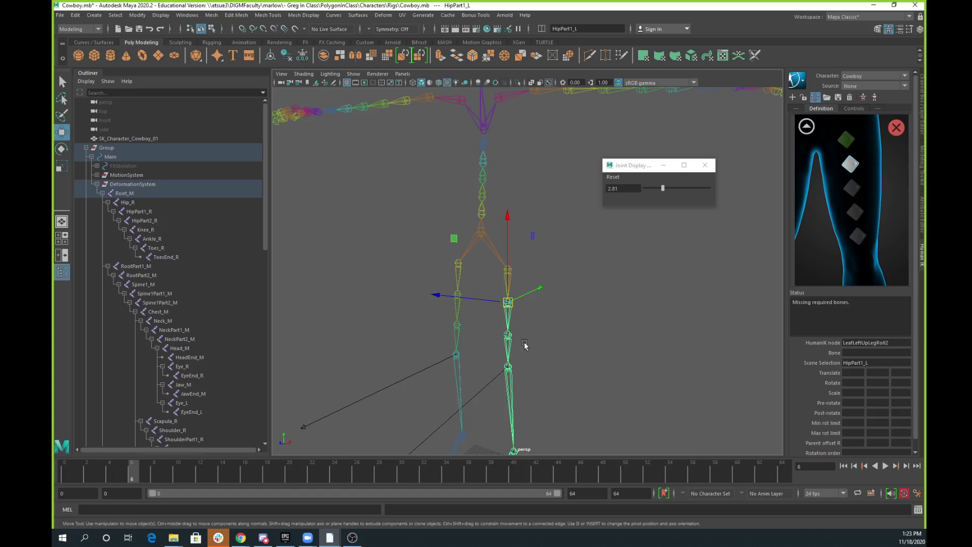
click(509, 343)
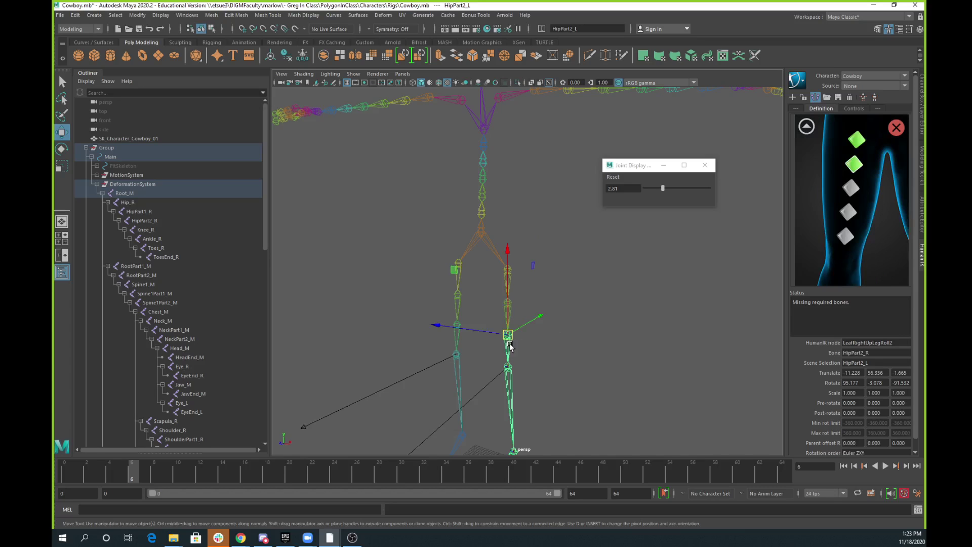
click(806, 126)
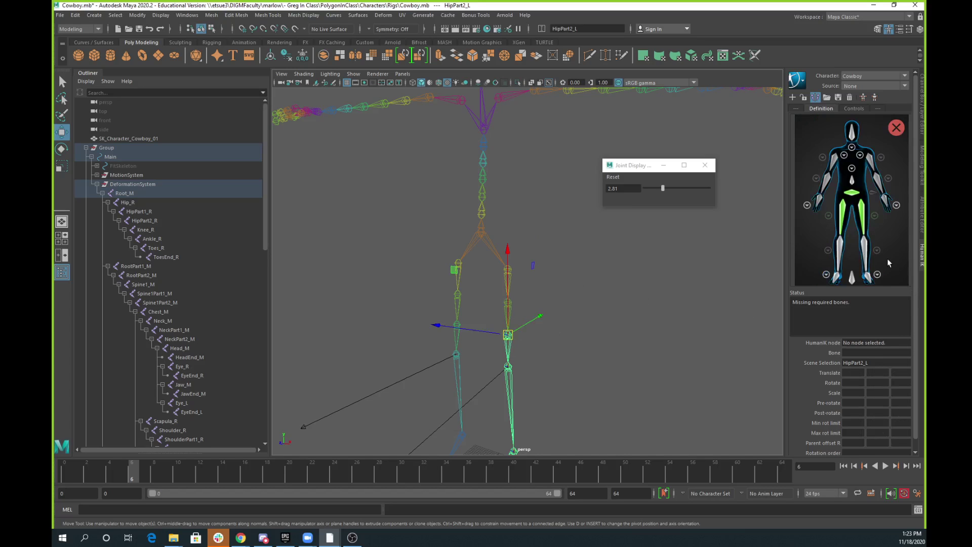
- Map the Knee_L joint to the LeftLeg node and the Ankle_L joint to the LeftFoot node
click(866, 249)
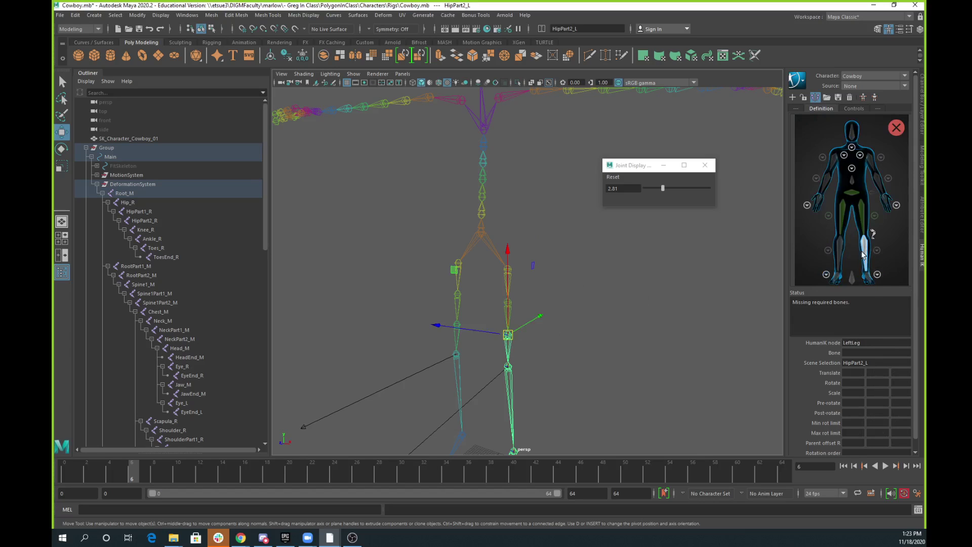
click(511, 390)
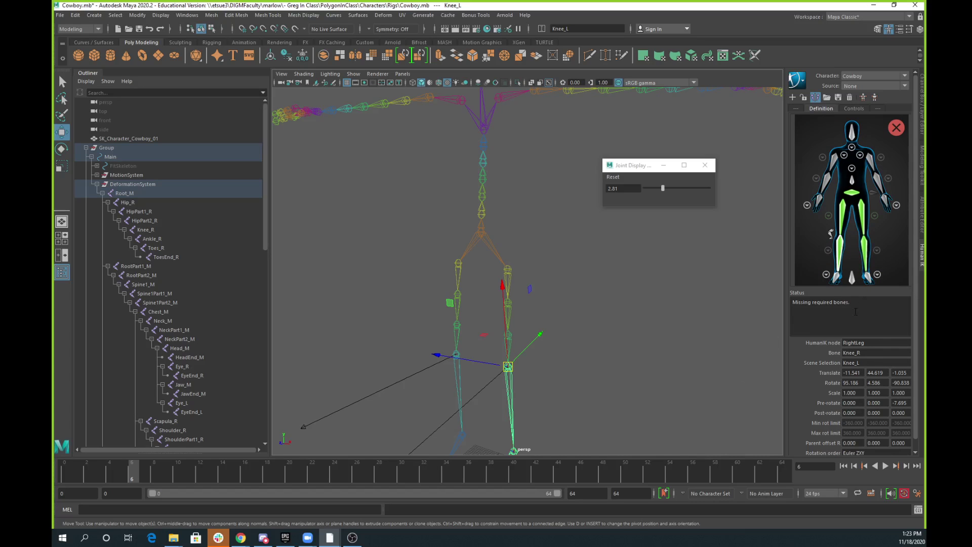
click(869, 279)
scroll(532, 409, down, 3)
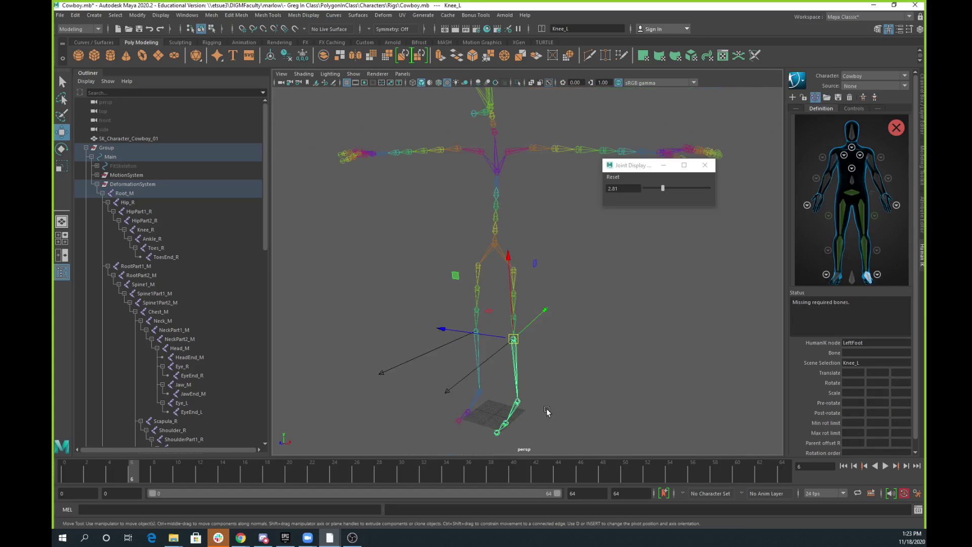
click(514, 408)
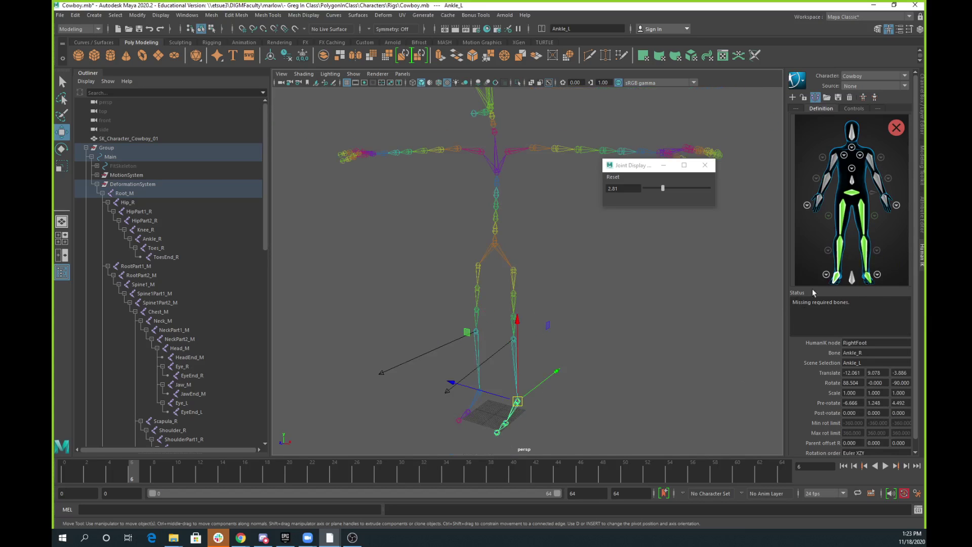
- Map the Toes_L joint to LeftFootExtraFinger1 in the left foot detail and return to the full-body definition
click(878, 275)
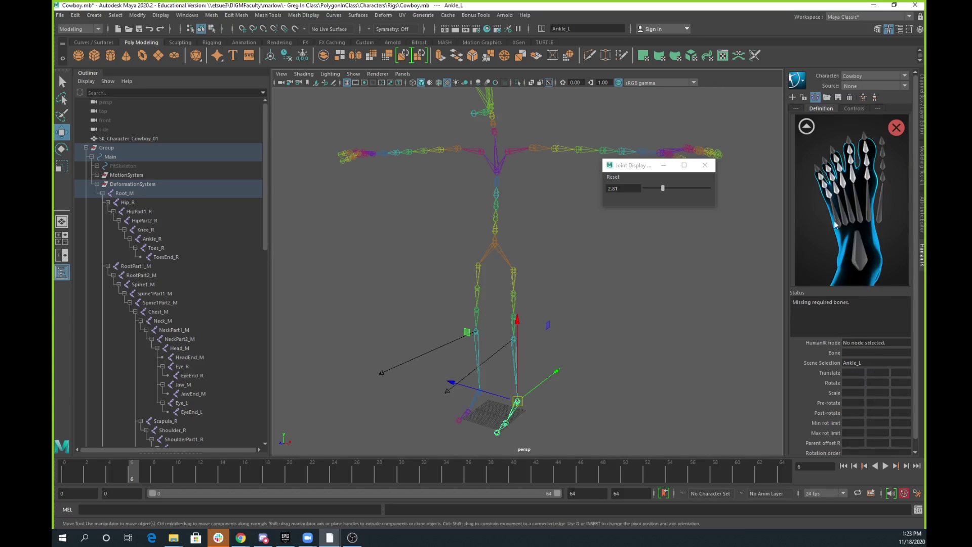
click(870, 179)
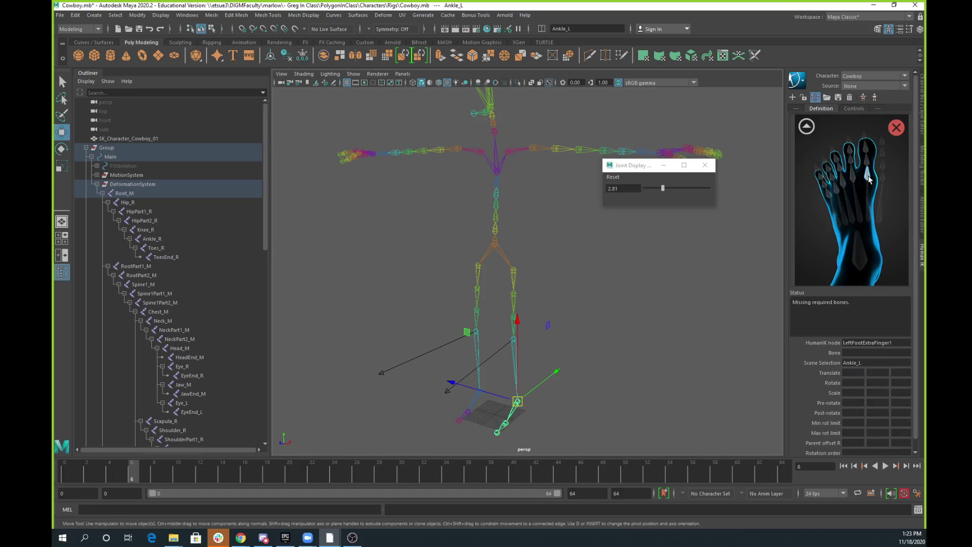
click(504, 426)
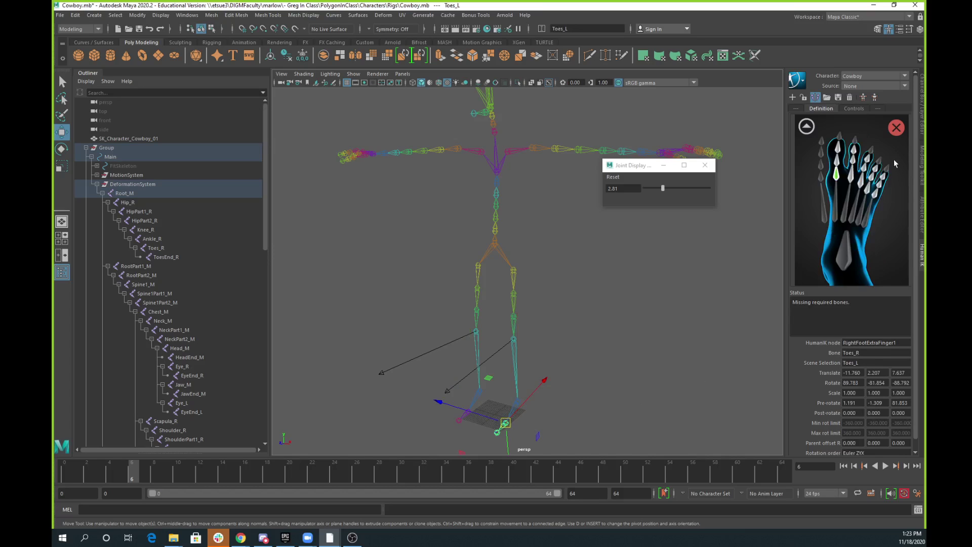
click(807, 126)
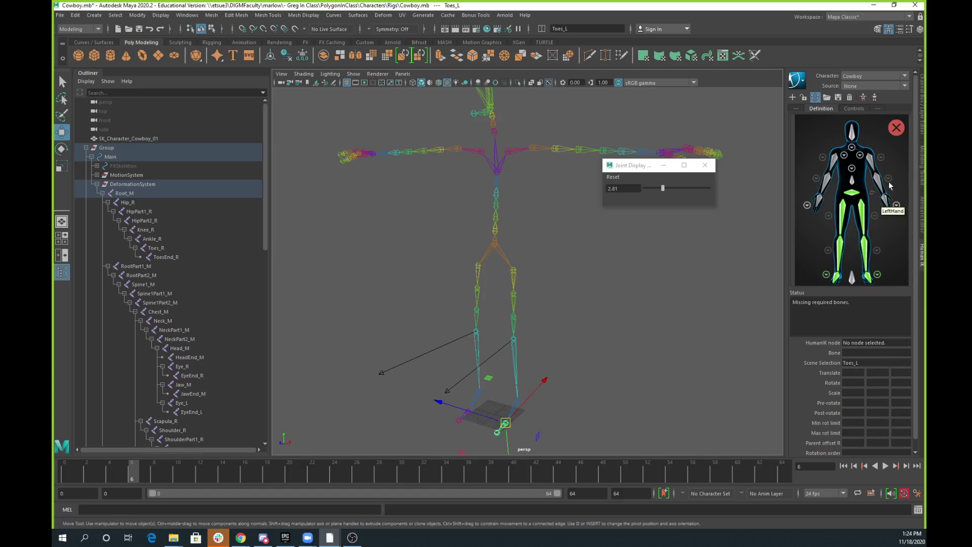
- Map the RootPart1_M joint to the Spine node and RootPart2_M to Spine1 in the spine detail
click(853, 183)
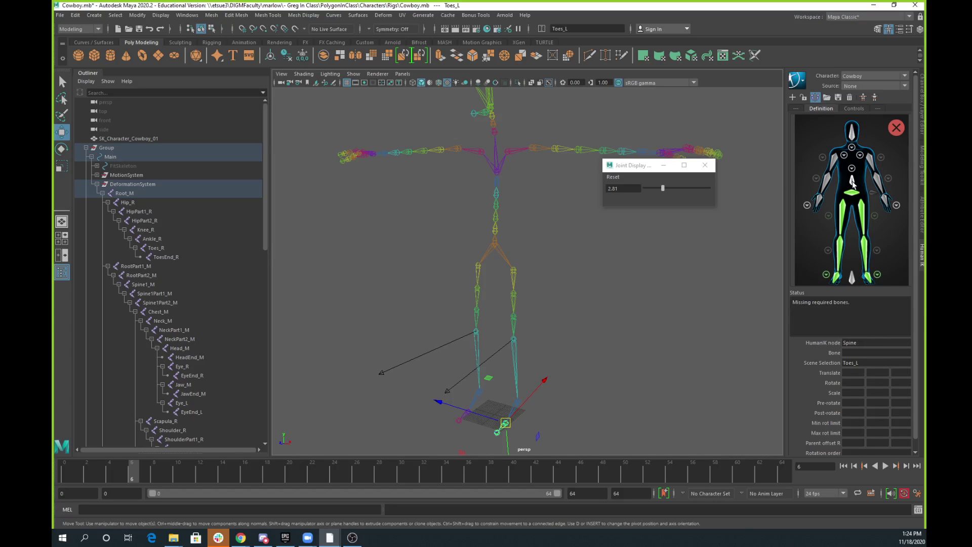
click(495, 230)
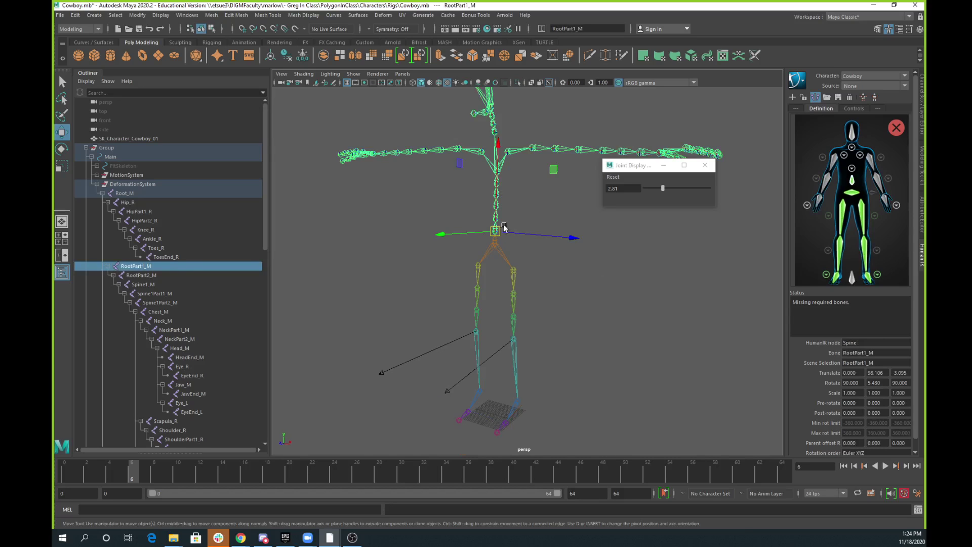
alt+right_drag(497, 181, 651, 415)
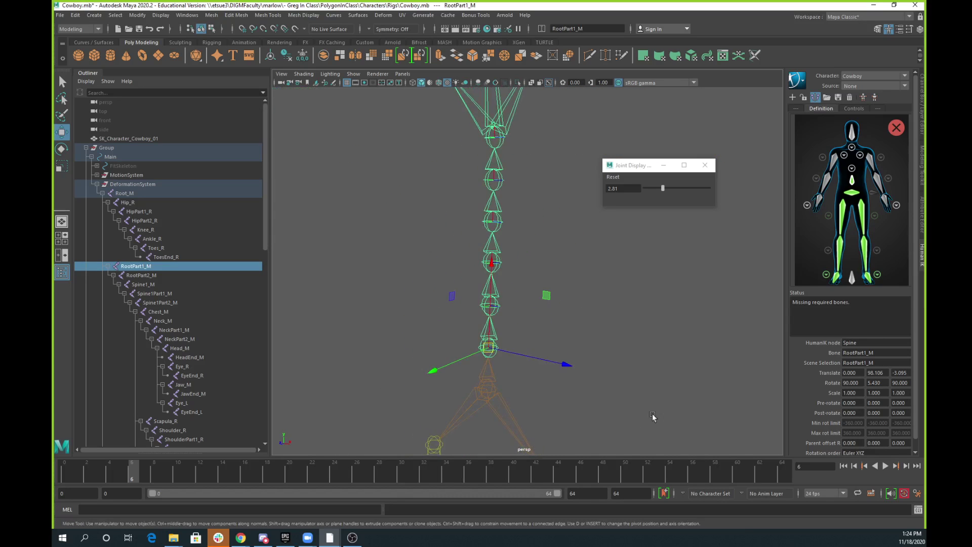
click(853, 172)
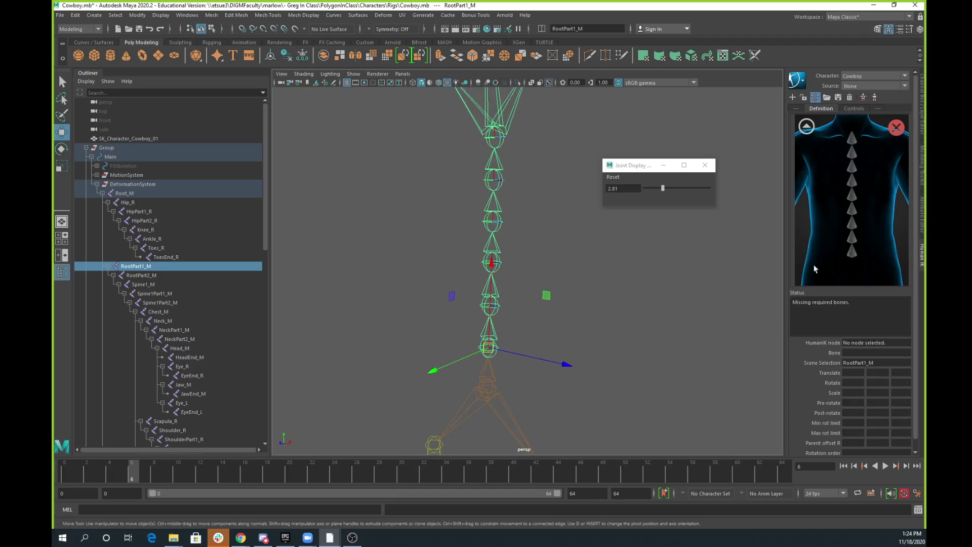
click(853, 256)
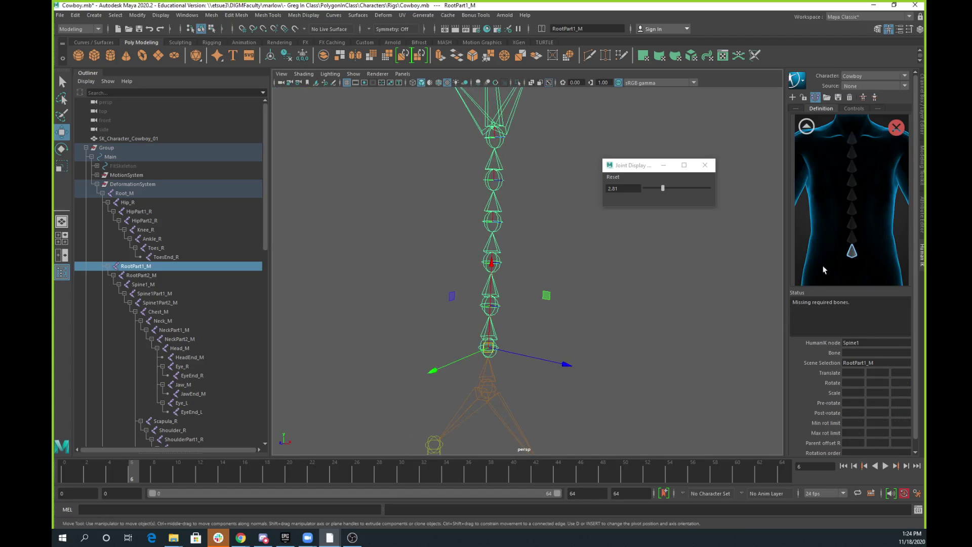
click(498, 307)
- Map the Spine1_M joint to the Spine2 node and Spine1Part1_M to the Spine3 node
click(853, 238)
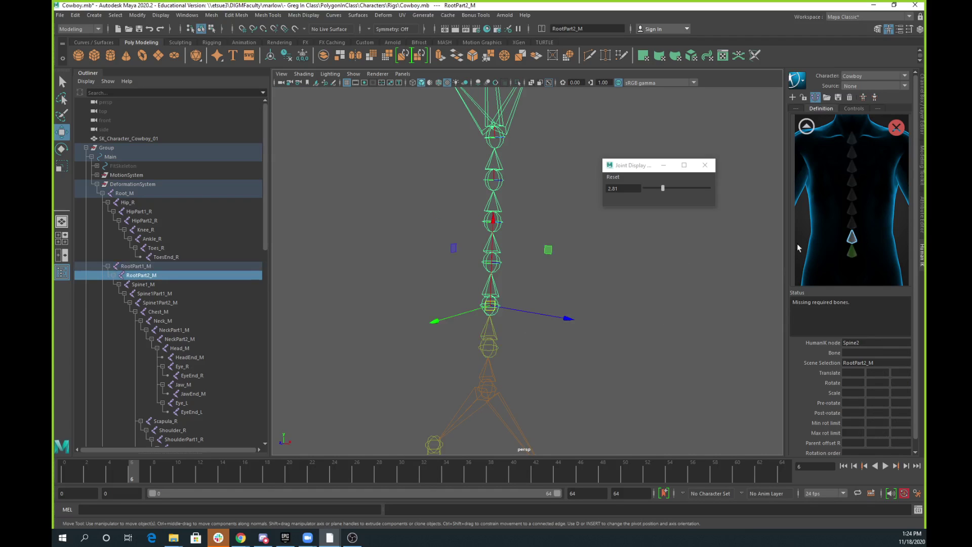
click(497, 261)
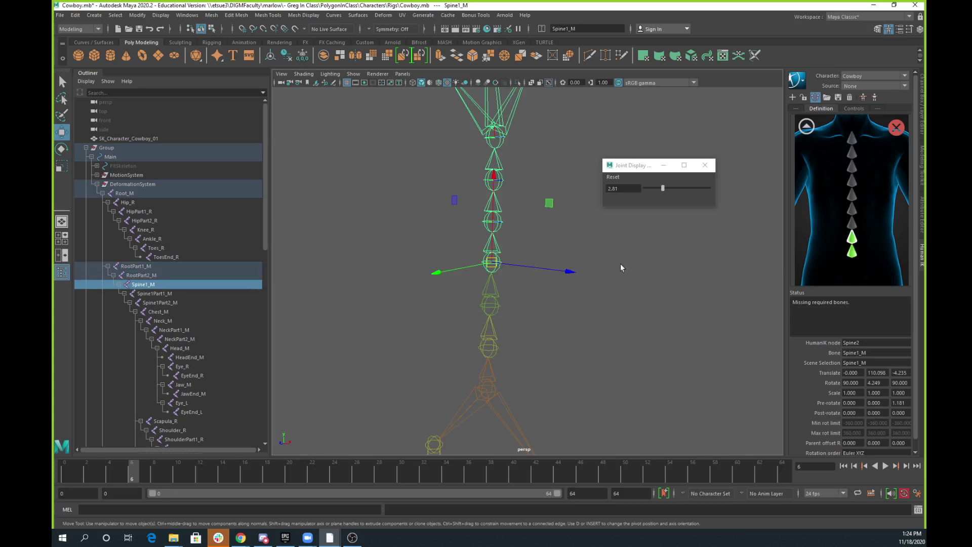
click(854, 223)
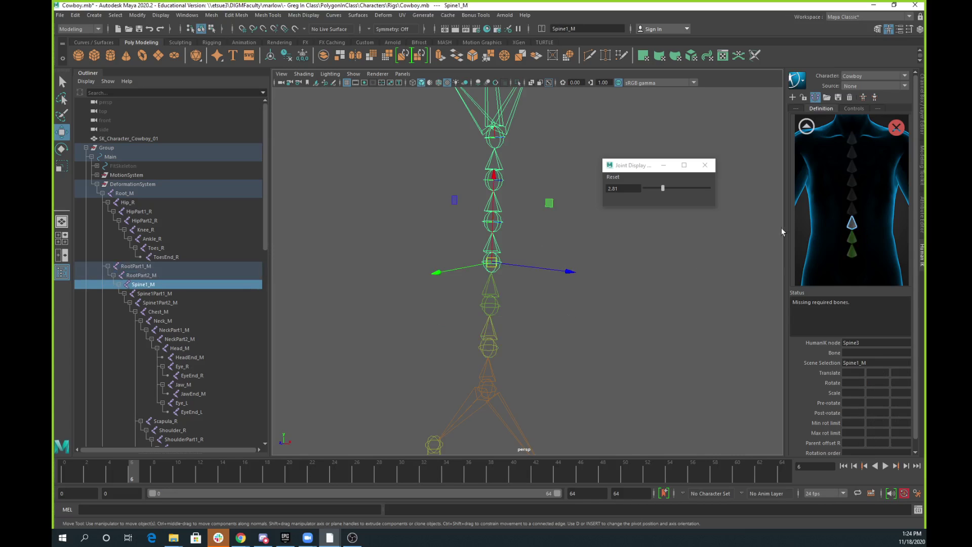
click(499, 223)
- Map the Spine1Part2_M joint to Spine4 and Chest_M to Spine5, returning to the full-body definition
click(853, 211)
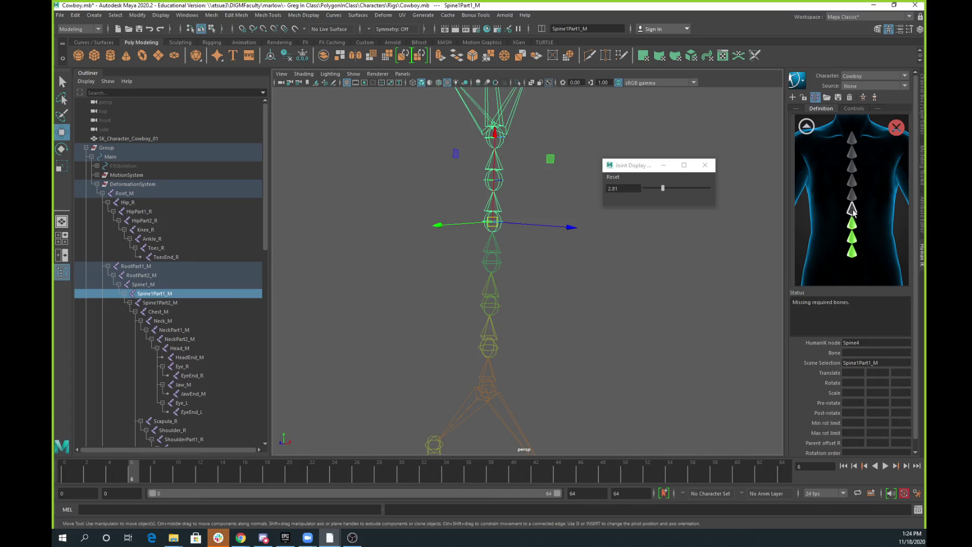
click(494, 179)
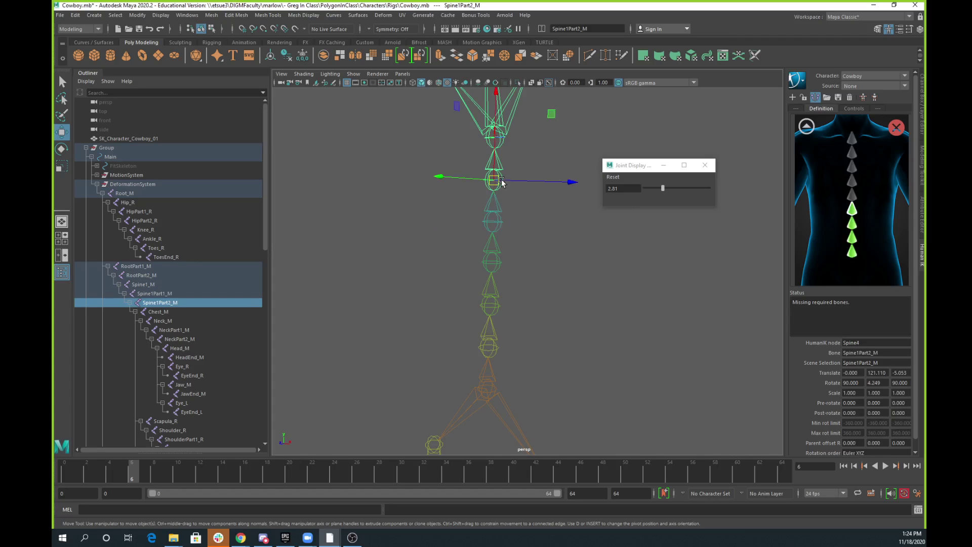
click(854, 196)
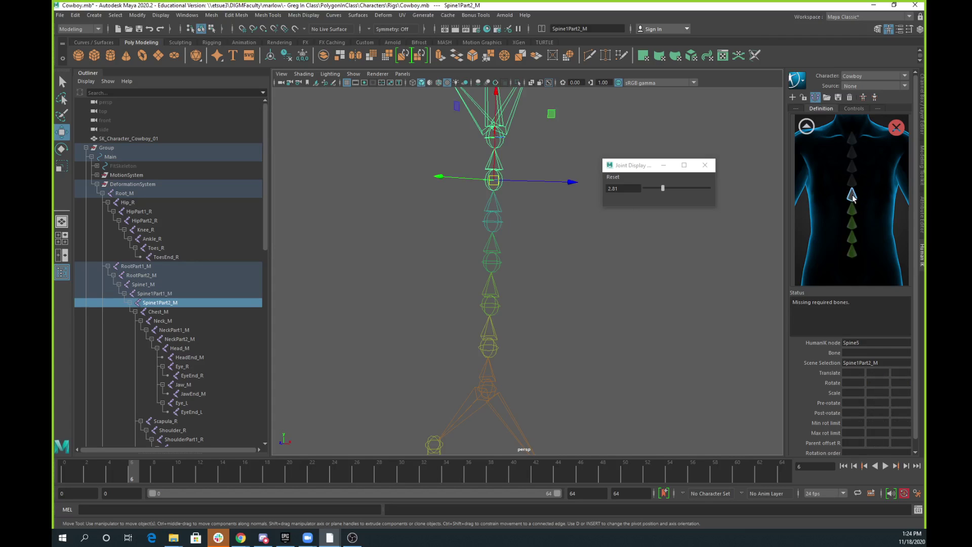
click(503, 136)
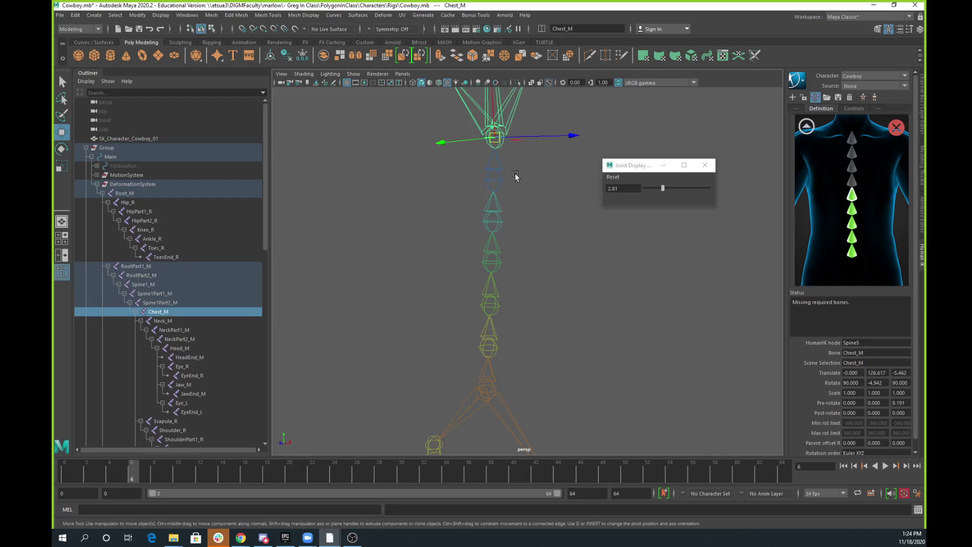
alt+drag(515, 175, 514, 202)
click(807, 127)
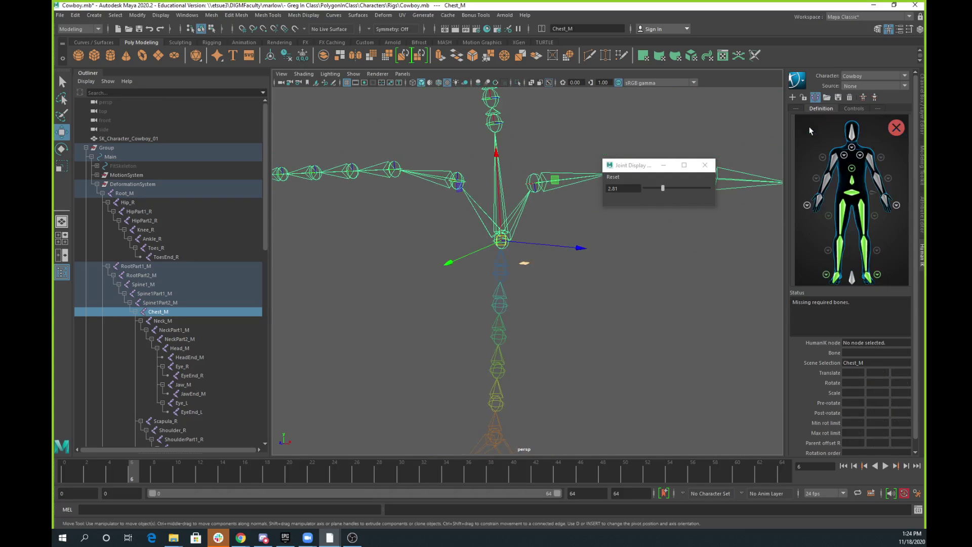
- Map the Neck_M joint to the Neck node and NeckPart1_M to Neck1 in the neck detail
click(852, 148)
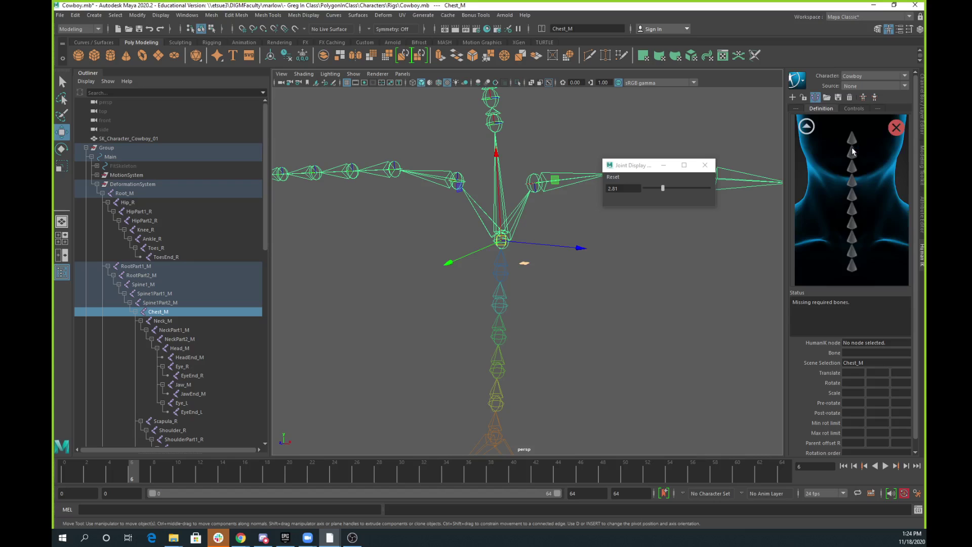
click(852, 266)
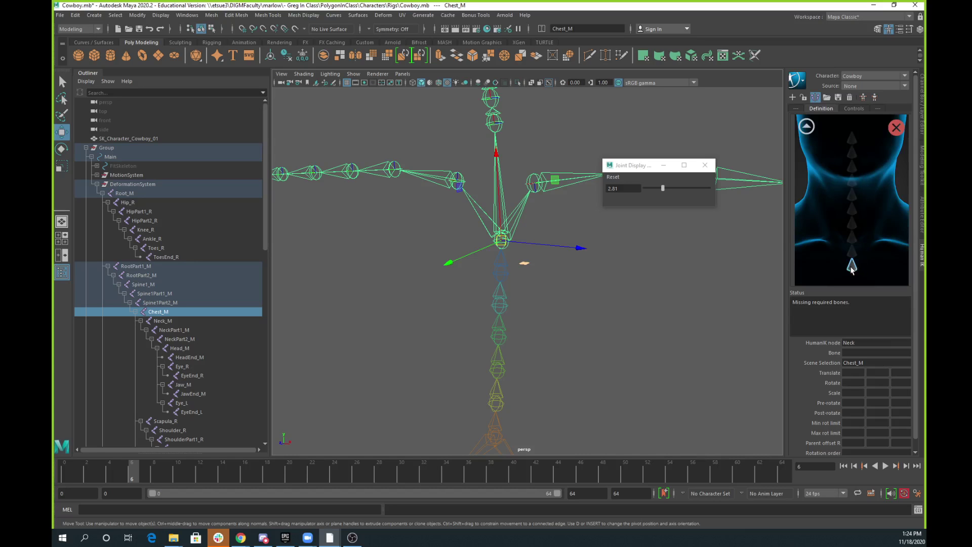
click(499, 127)
alt+drag(536, 157, 594, 298)
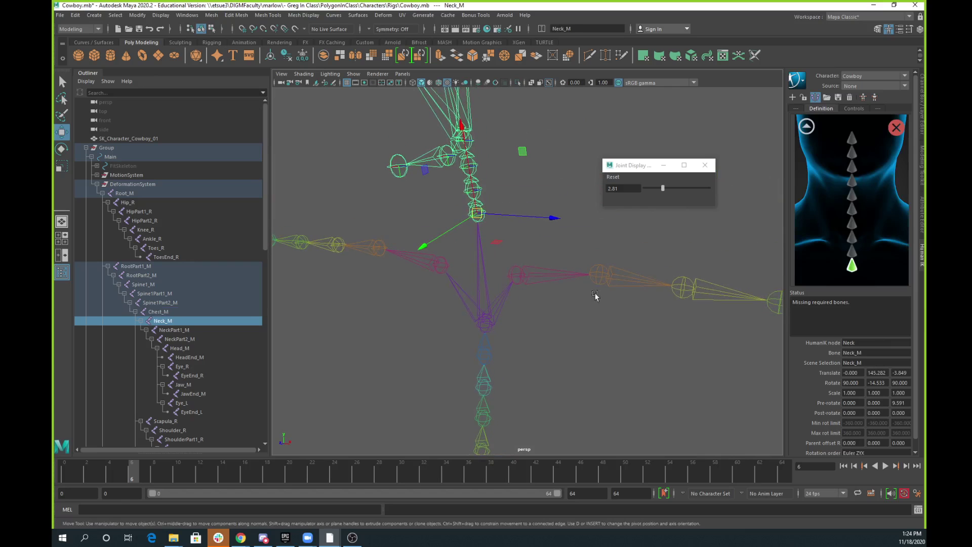
click(853, 253)
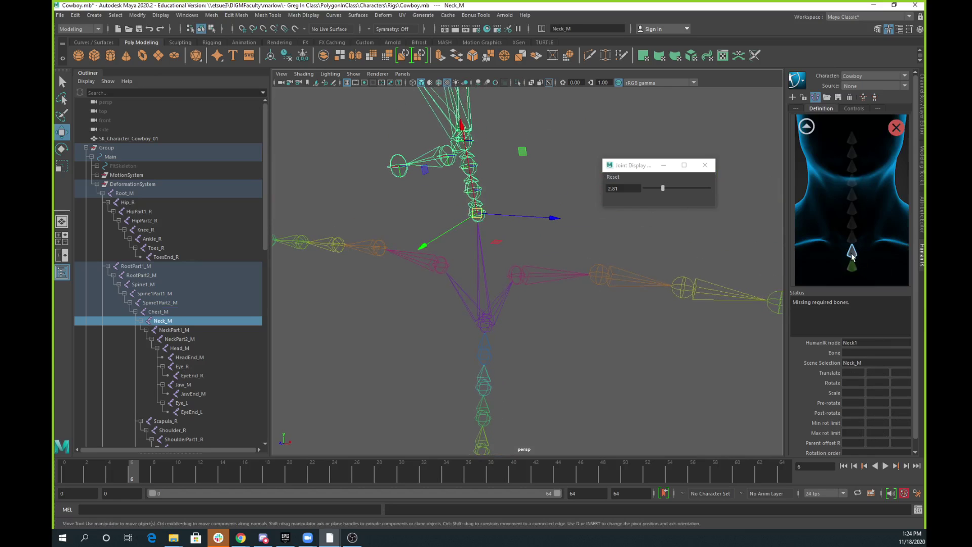
click(479, 191)
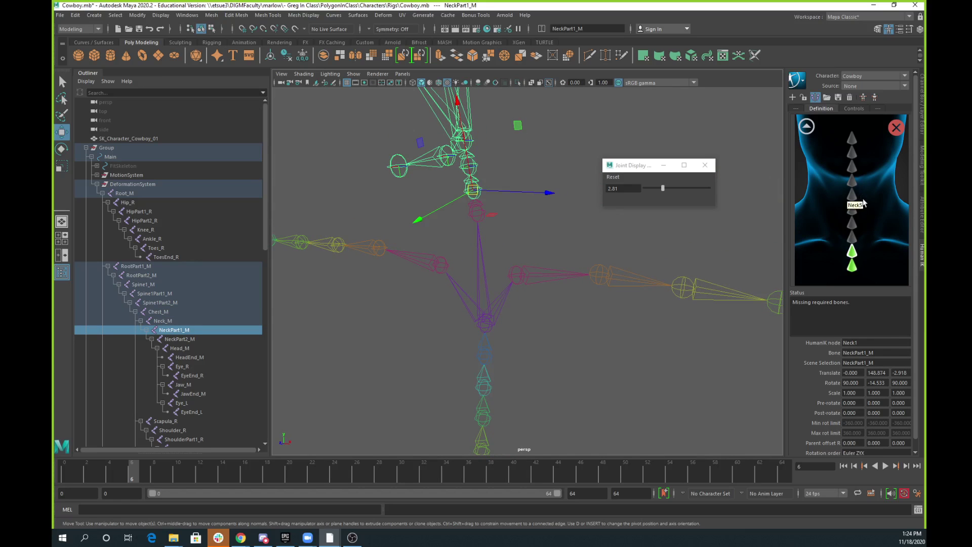
- Map the NeckPart2_M joint to the Neck2 node and, back in the full-body definition, Head_M to the Head node
click(853, 237)
click(477, 167)
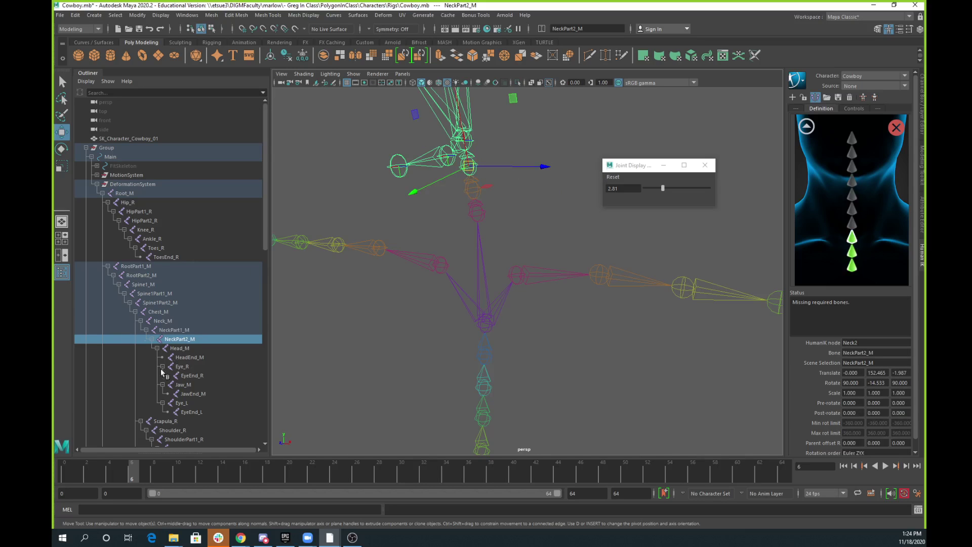
alt+drag(566, 189, 521, 247)
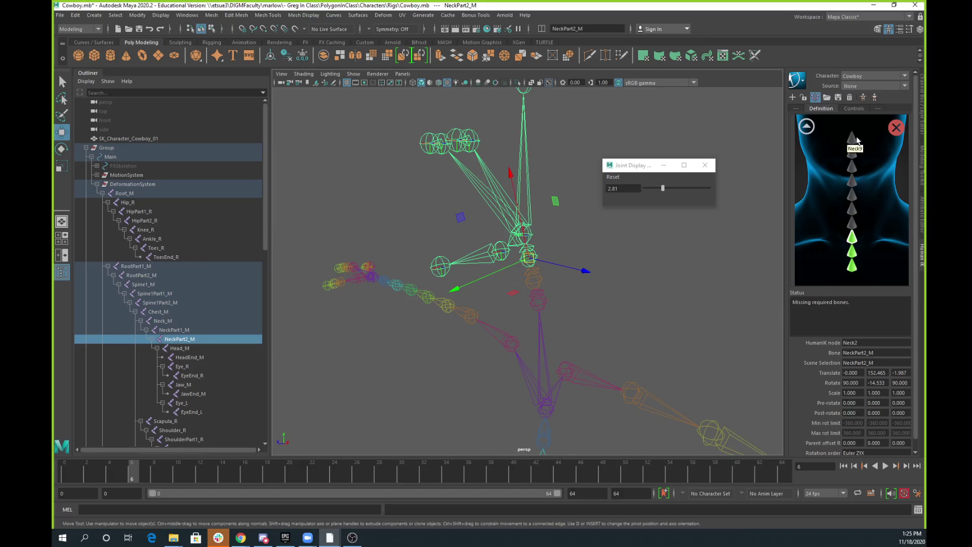
click(808, 127)
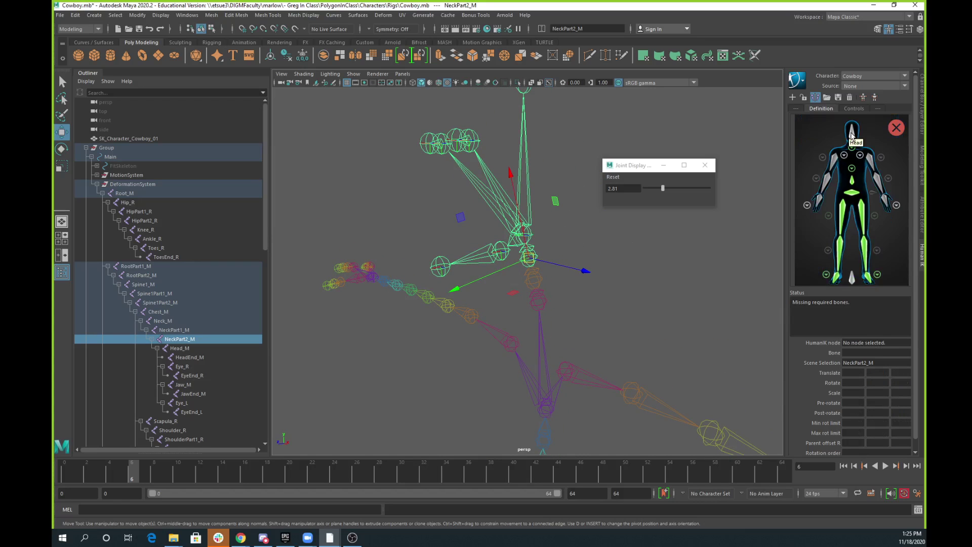
click(852, 132)
click(529, 194)
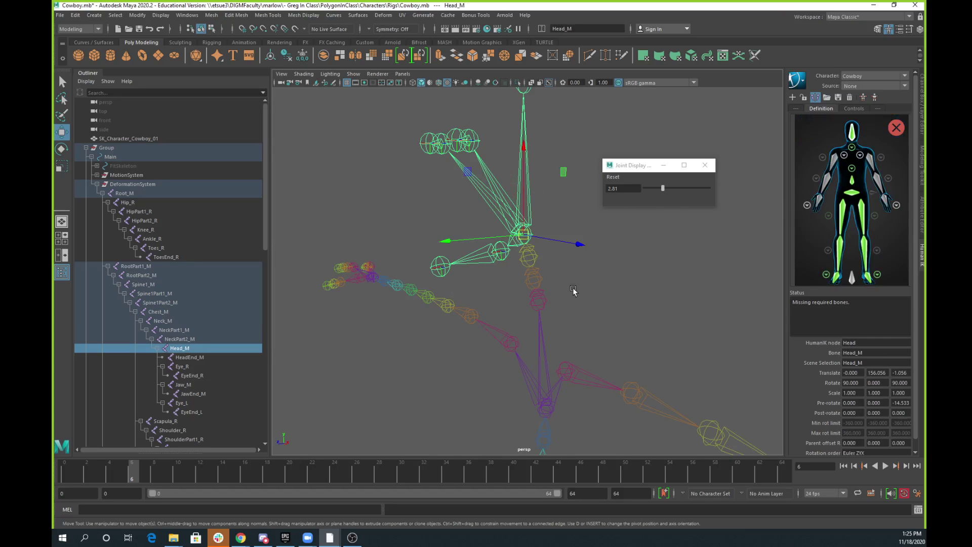
- Map the Shoulder_L joint to the LeftArm node and Shoulder_R to the RightArm node
scroll(574, 289, down, 3)
alt+drag(649, 298, 617, 282)
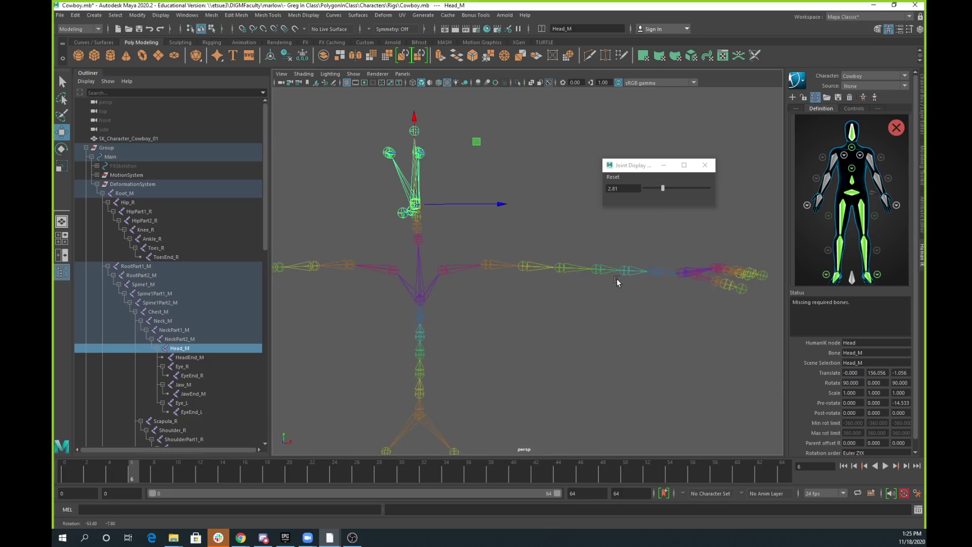
click(870, 164)
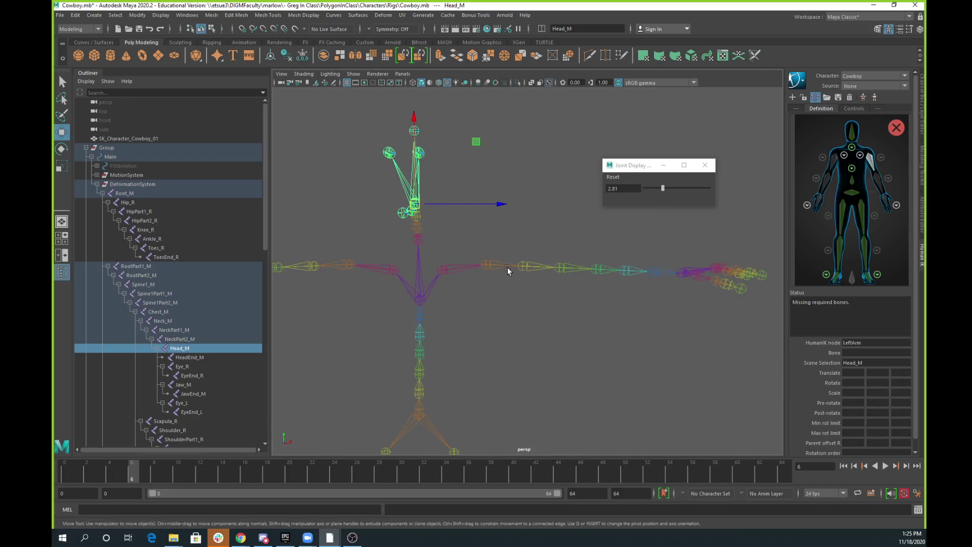
click(492, 264)
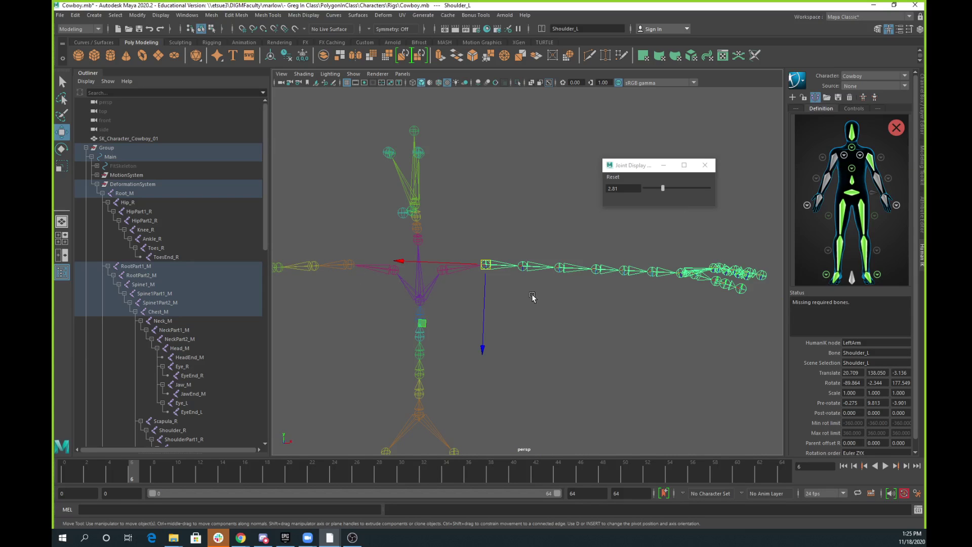
click(342, 266)
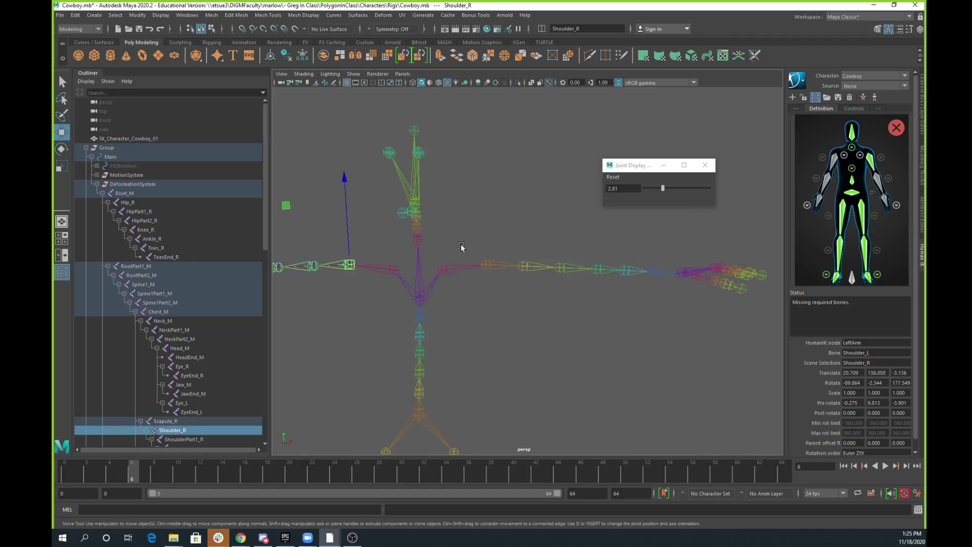
click(835, 165)
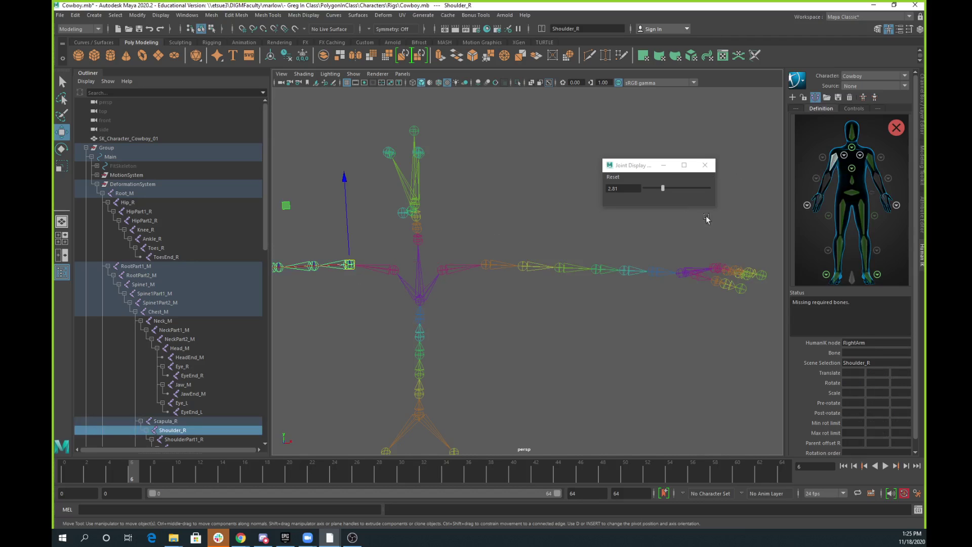
click(333, 261)
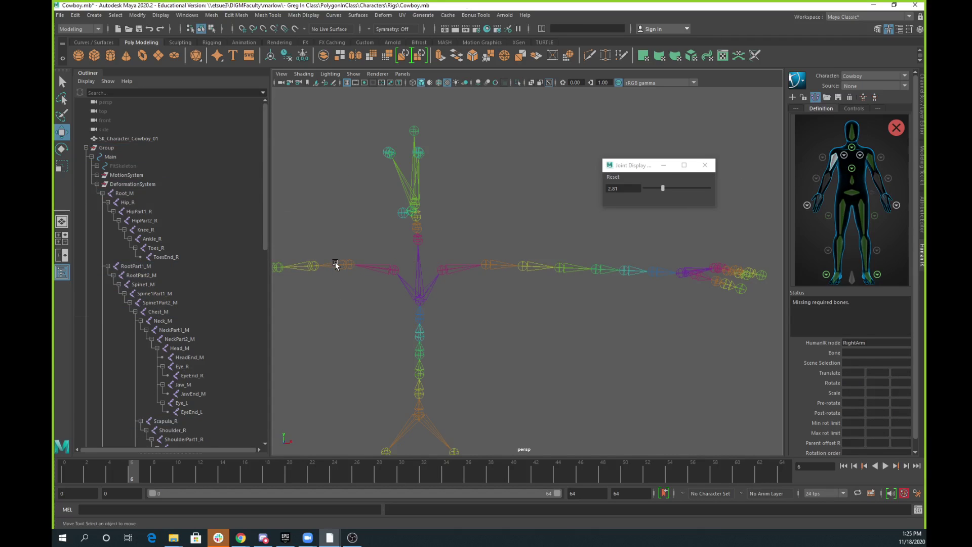
click(333, 261)
- Map ShoulderPart1_L to LeafLeftArmRoll1 and ShoulderPart1_R to LeafRightArmRoll1 in the shoulder roll details, returning to the full-body definition
click(882, 157)
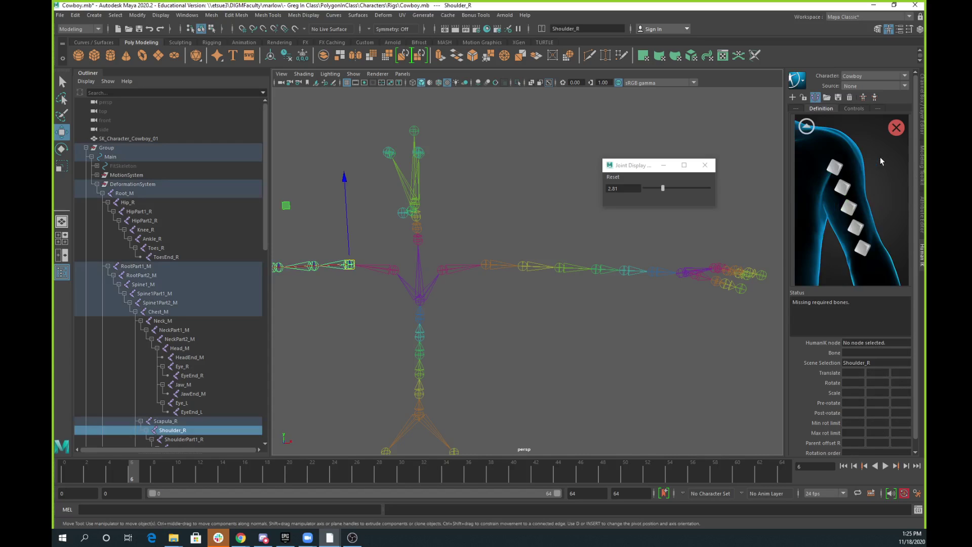
click(834, 168)
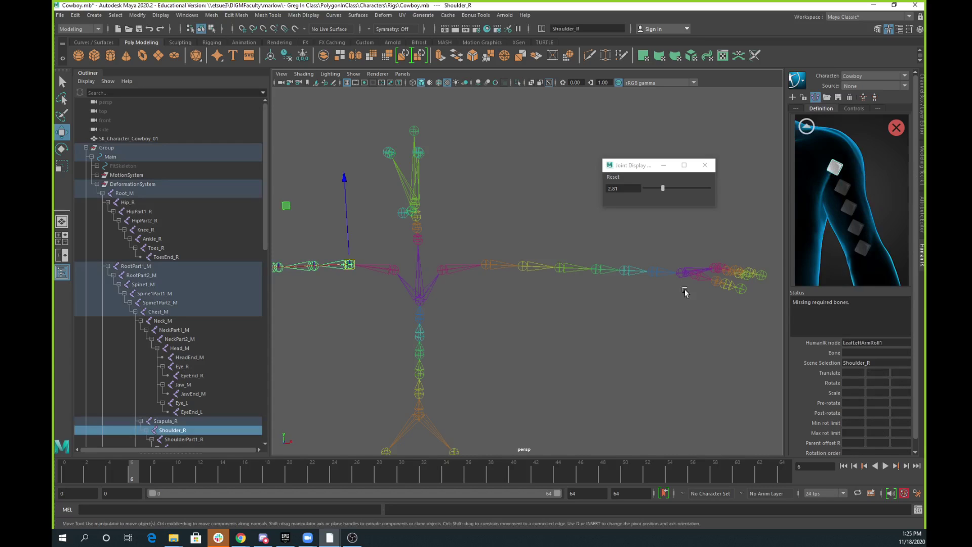
click(527, 267)
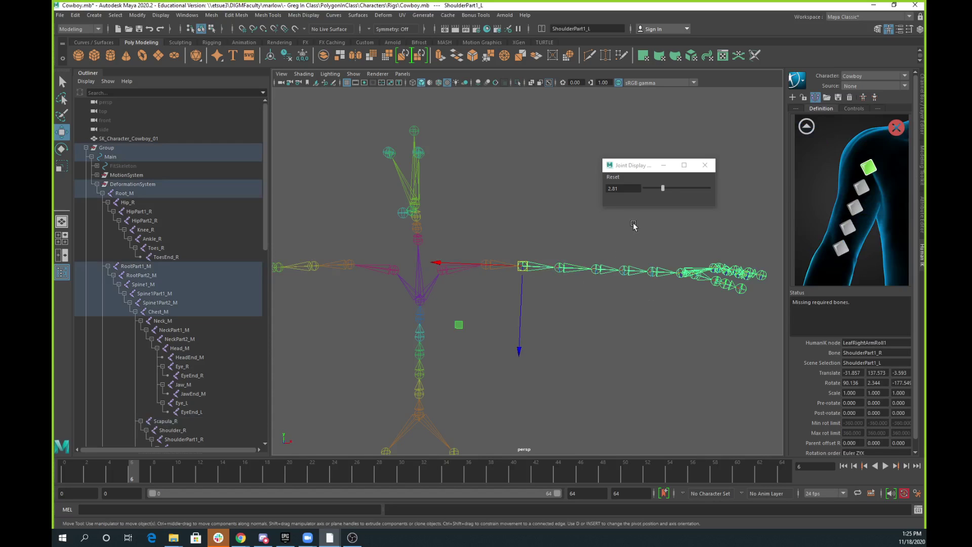
click(811, 130)
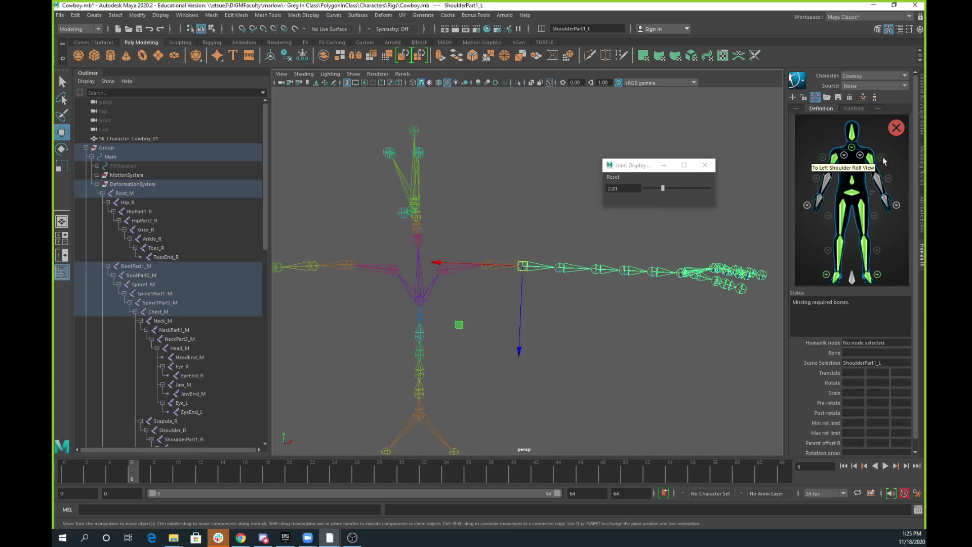
- Map ShoulderPart2_L to LeafLeftArmRoll2 and ShoulderPart2_R to LeafRightArmRoll2 in the shoulder roll details, returning to the full-body definition
click(883, 156)
click(841, 189)
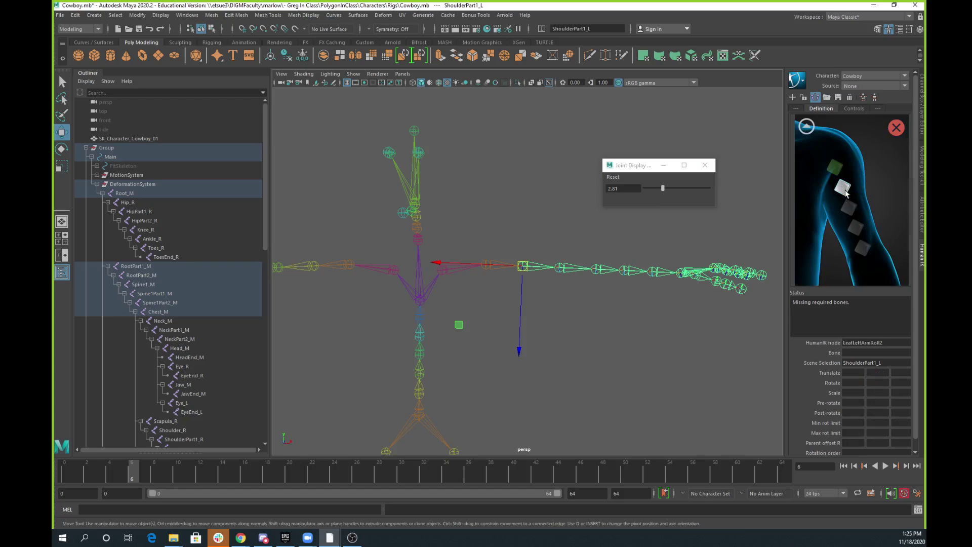
click(564, 268)
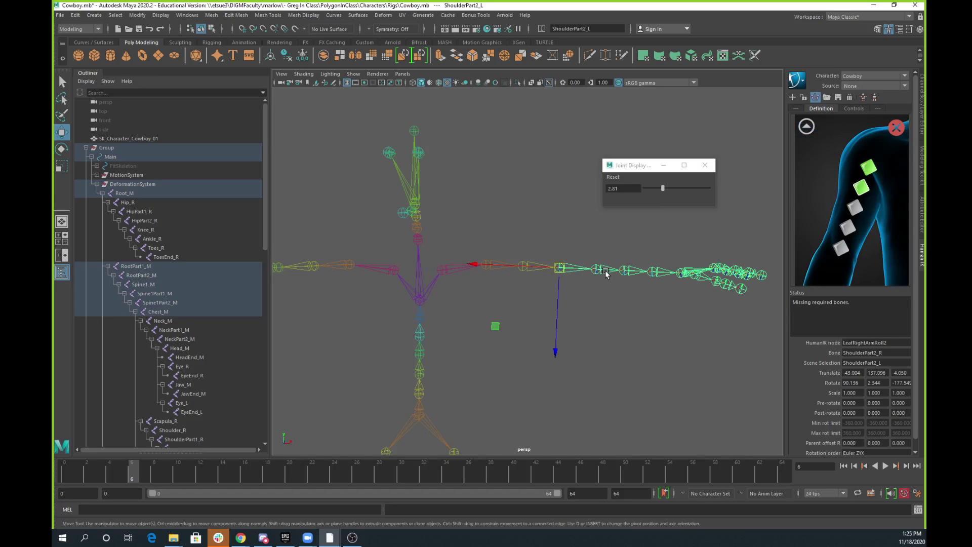
click(807, 127)
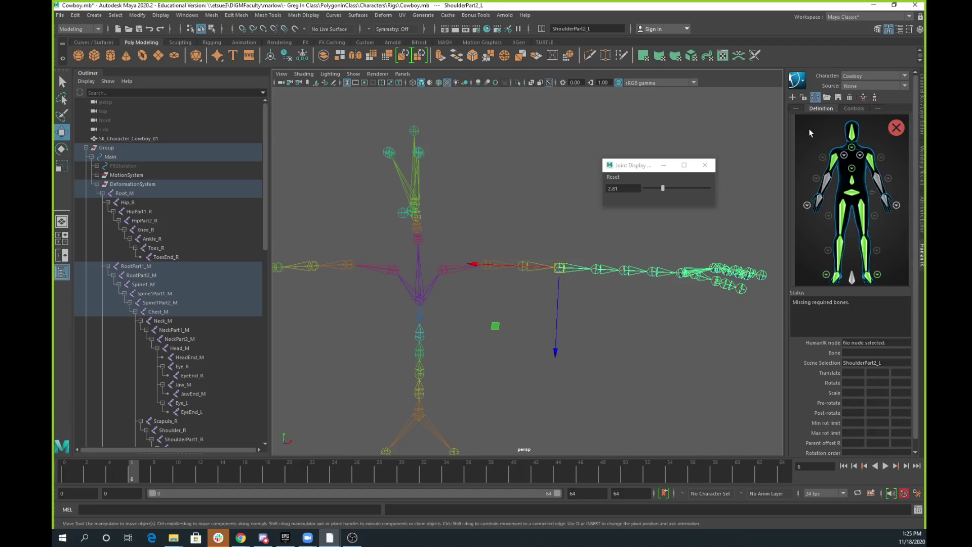
- Map Elbow_L and Elbow_R to the LeftForeArm and RightForeArm nodes, and ElbowPart1_L and ElbowPart1_R to LeafLeftForeArmRoll1 and LeafRightForeArmRoll1
click(874, 180)
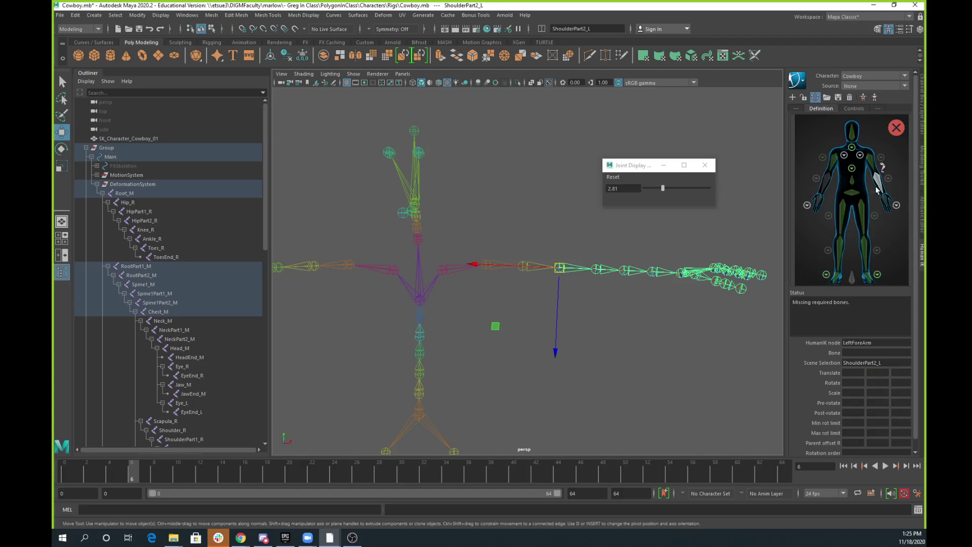
click(599, 269)
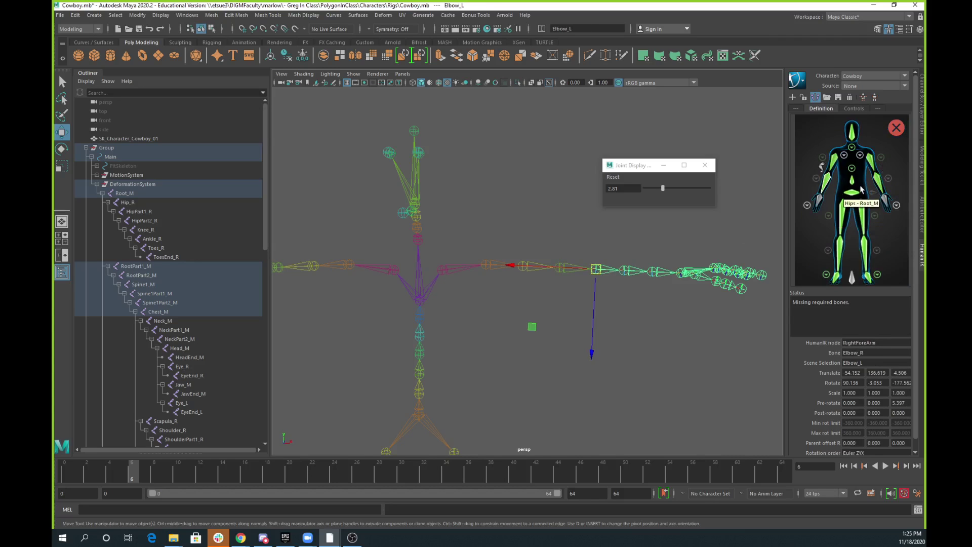
click(890, 180)
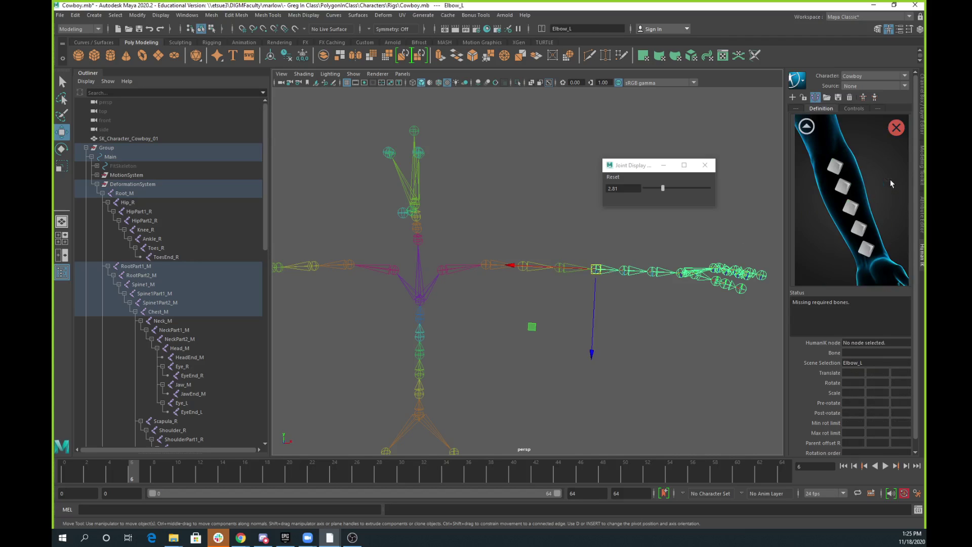
click(836, 166)
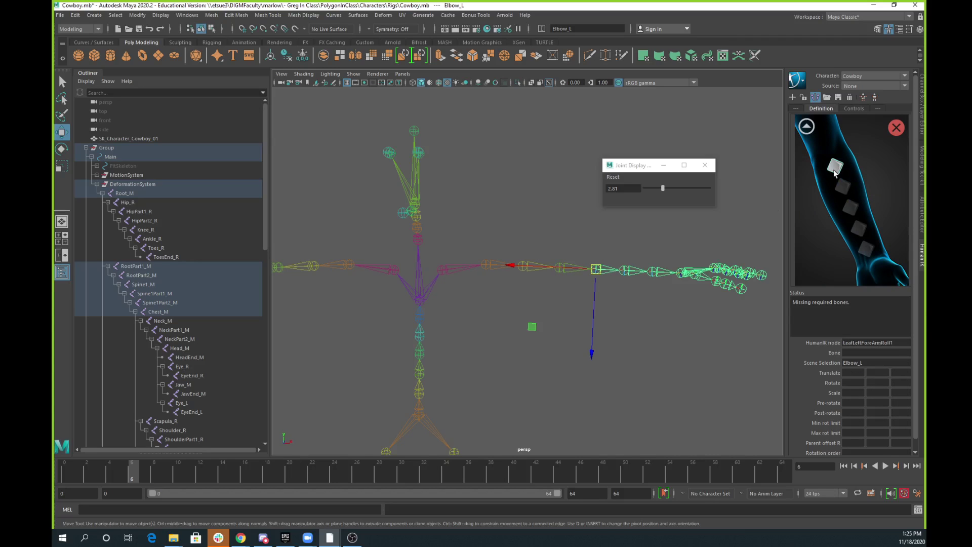
click(629, 271)
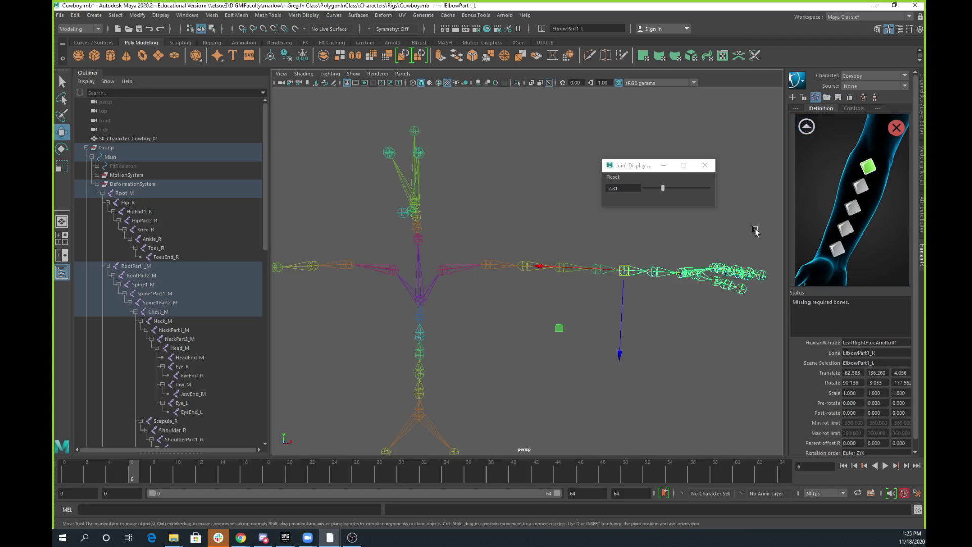
click(807, 127)
- Map ElbowPart2_L and ElbowPart2_R to the second left and right forearm roll nodes, and Wrist_L and Wrist_R to LeftHand and RightHand
click(891, 182)
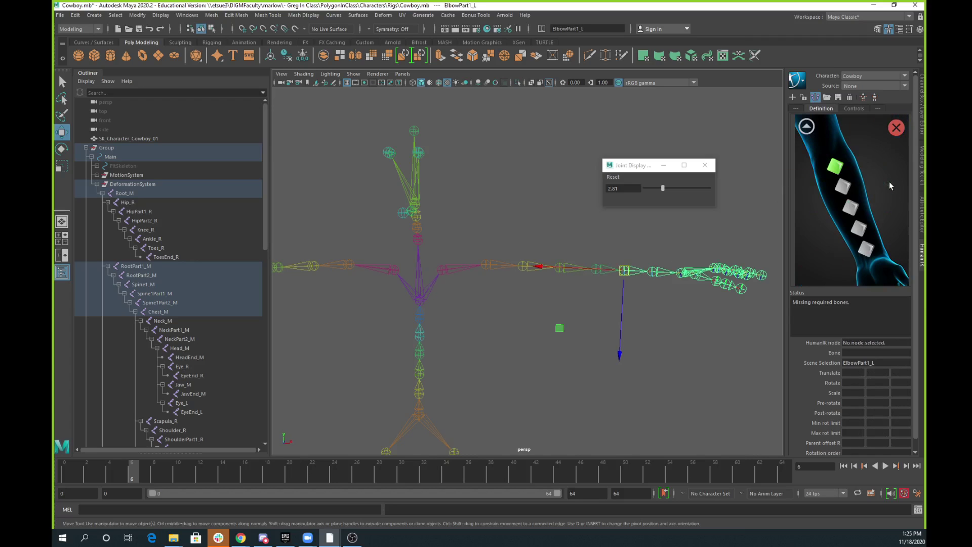
click(843, 185)
click(657, 271)
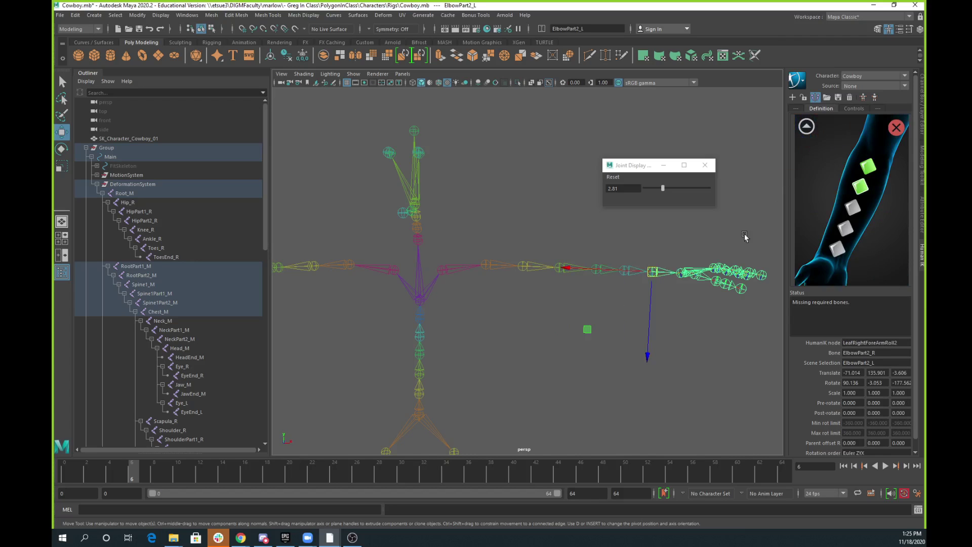
click(807, 126)
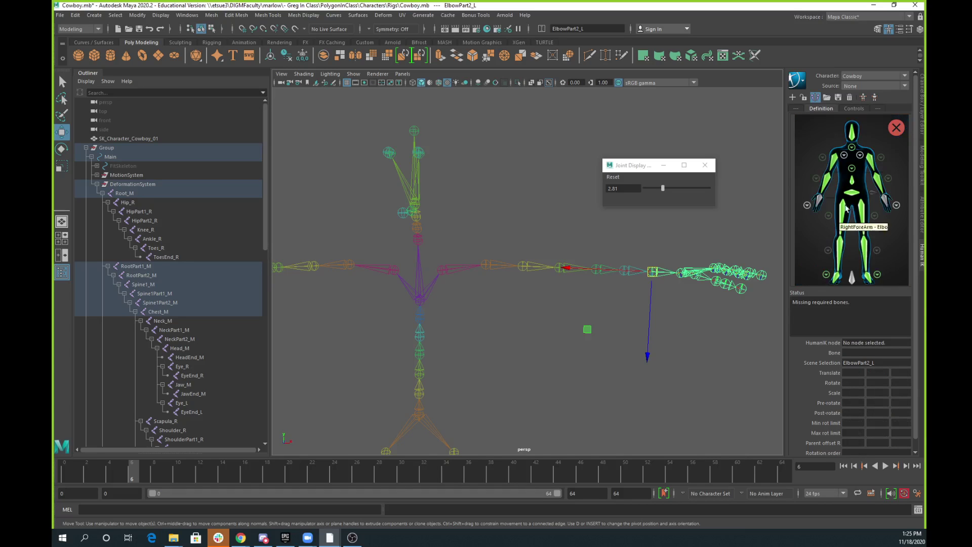
click(683, 273)
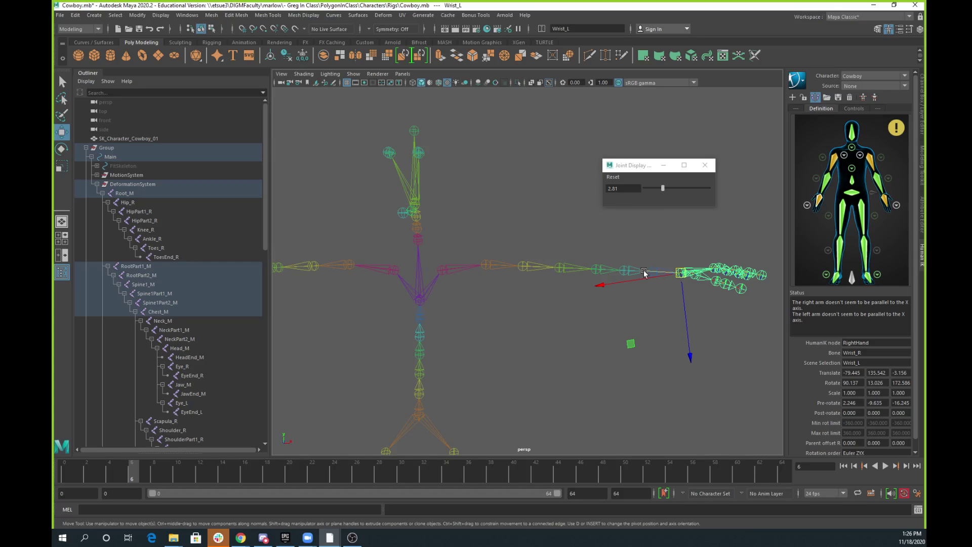
- Examine the finger joints beyond Wrist_L up close and the pose of the whole skeleton from the front
alt+drag(578, 273, 510, 326)
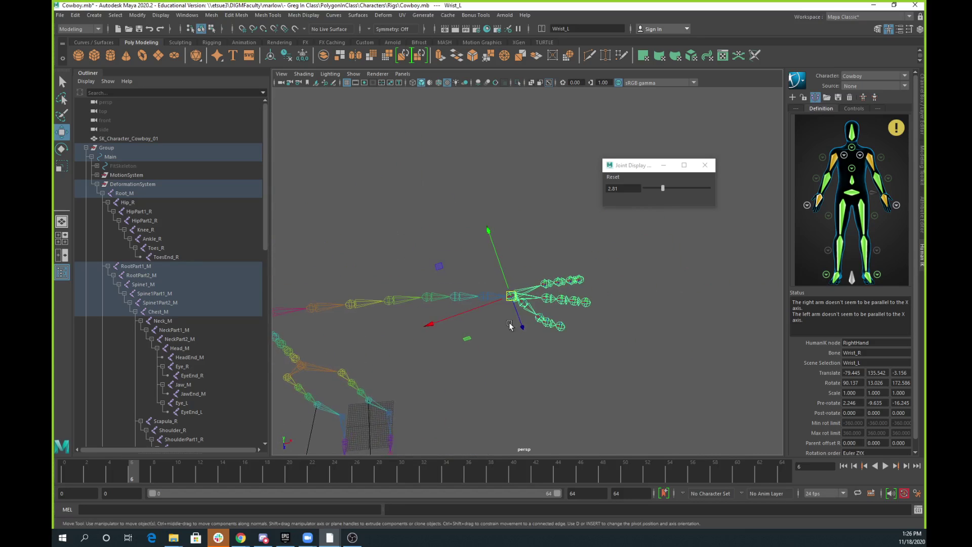
alt+right_drag(510, 326, 546, 324)
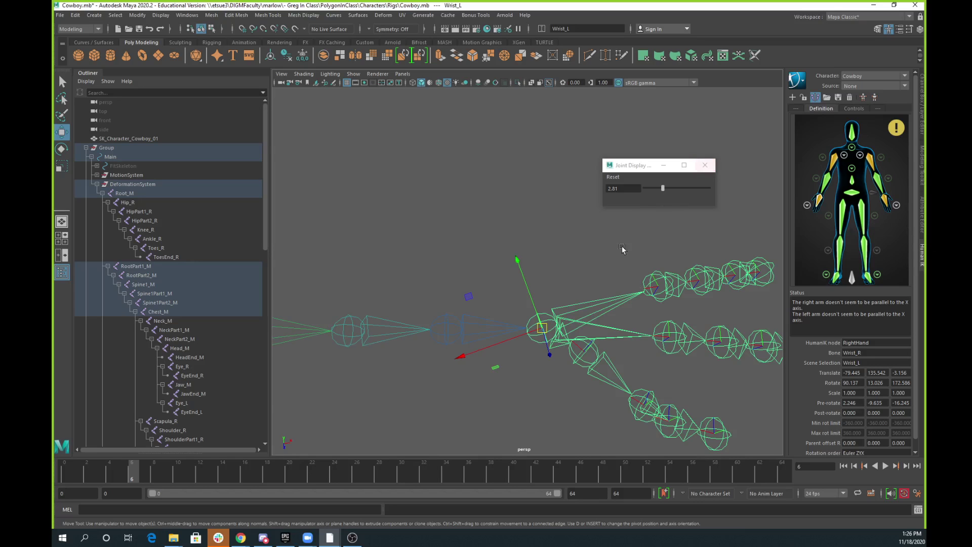
scroll(578, 267, down, 3)
scroll(577, 267, down, 5)
alt+drag(549, 327, 548, 301)
alt+middle_drag(548, 301, 628, 260)
scroll(664, 301, up, 3)
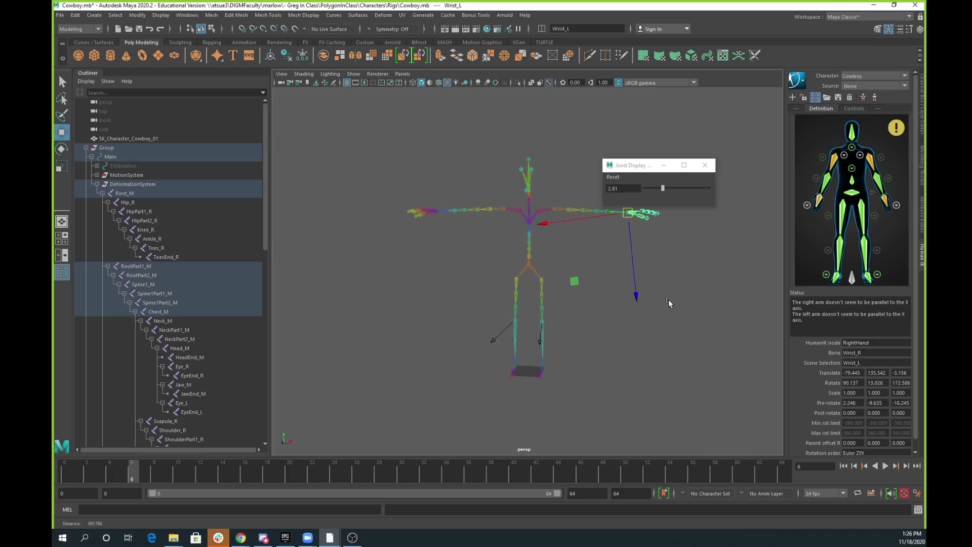
alt+middle_drag(651, 300, 588, 301)
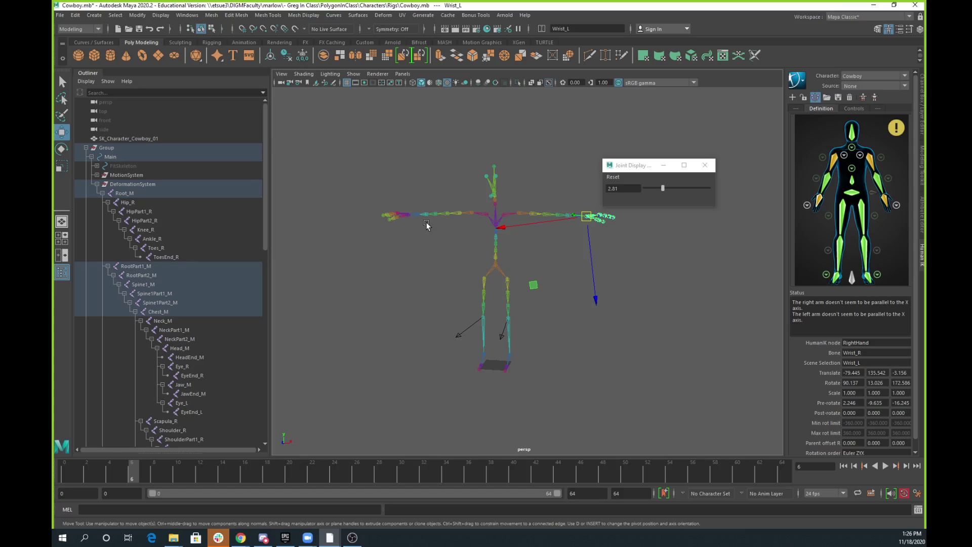
- Save the skeleton definition as a template named AdvancedSkeleton-SK and show the Cowboy character's HumanIK controls
click(839, 98)
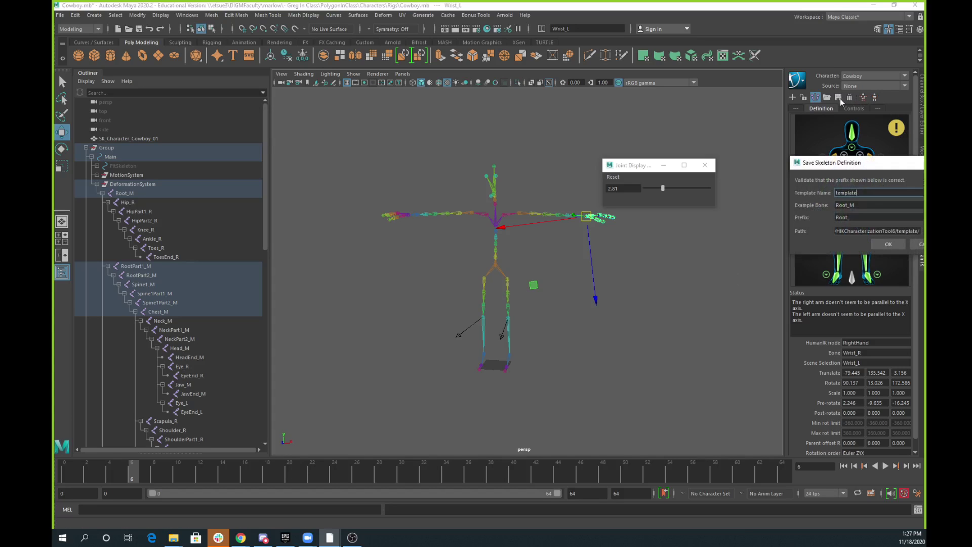
drag(865, 193, 796, 194)
text(AdvancedSkeleton-SK)
drag(880, 166, 738, 117)
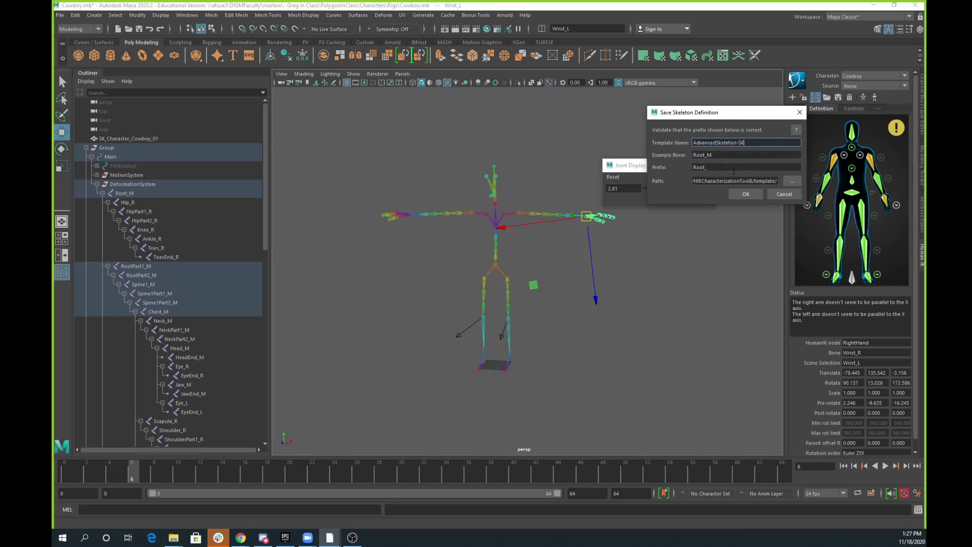
click(748, 195)
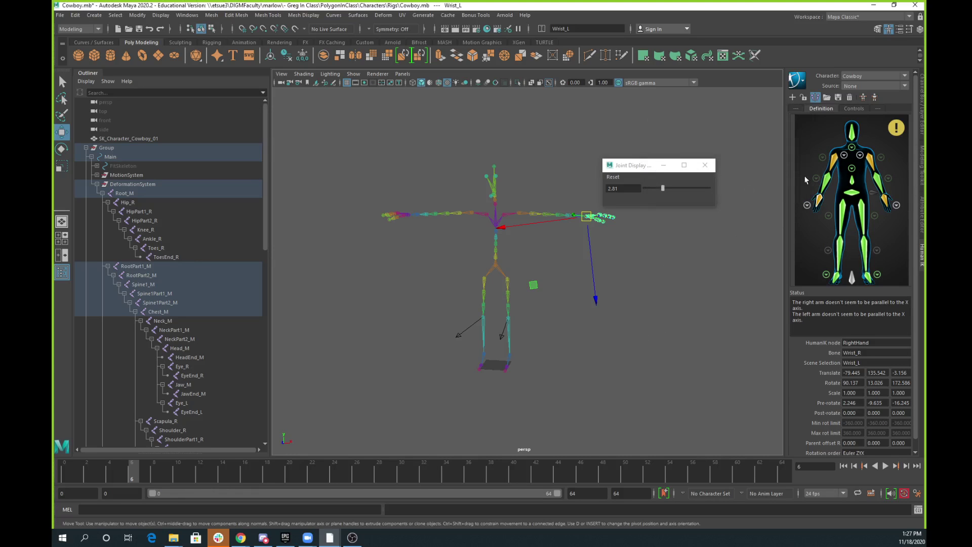
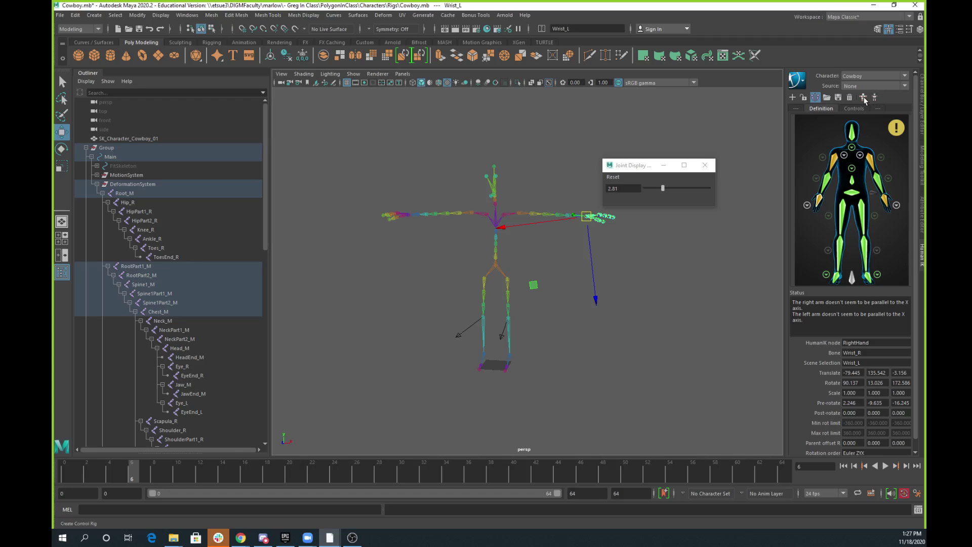
click(855, 108)
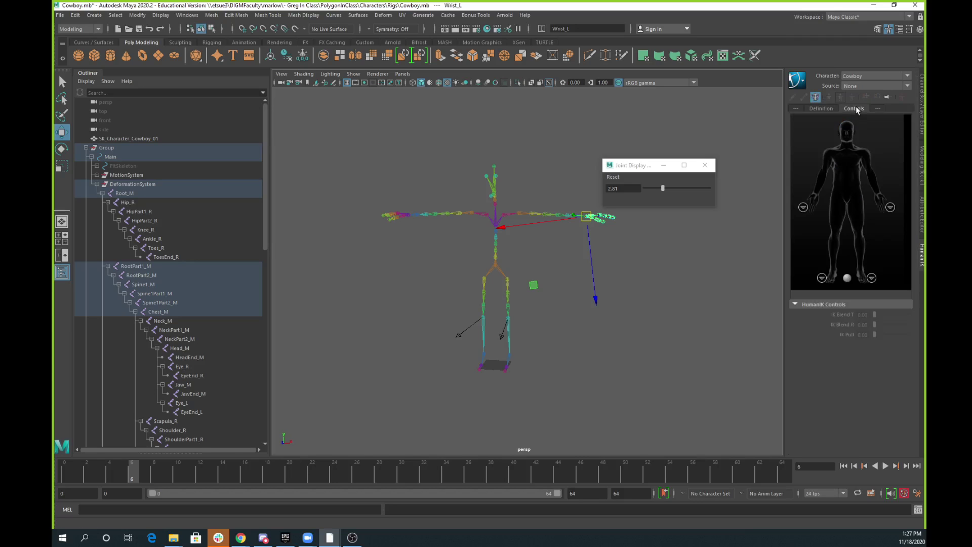
click(821, 109)
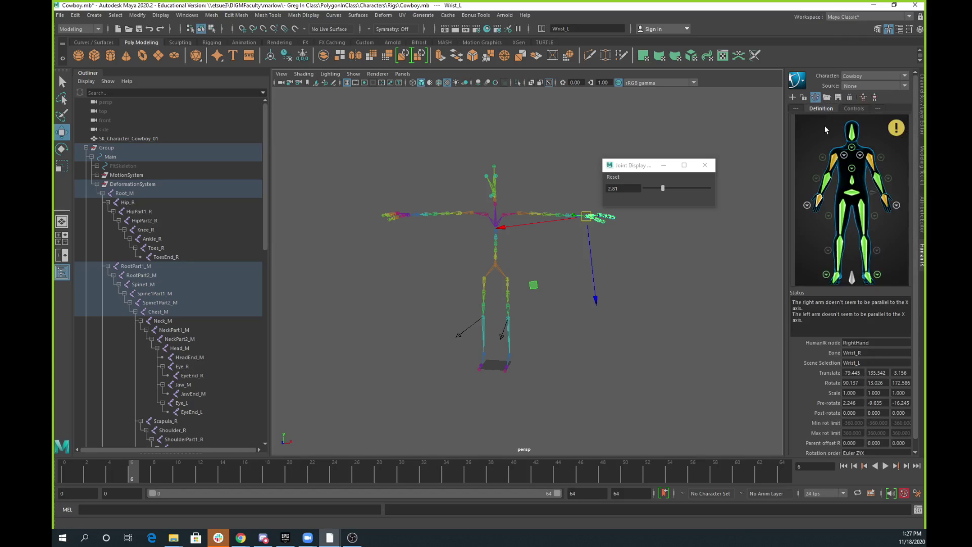
click(863, 96)
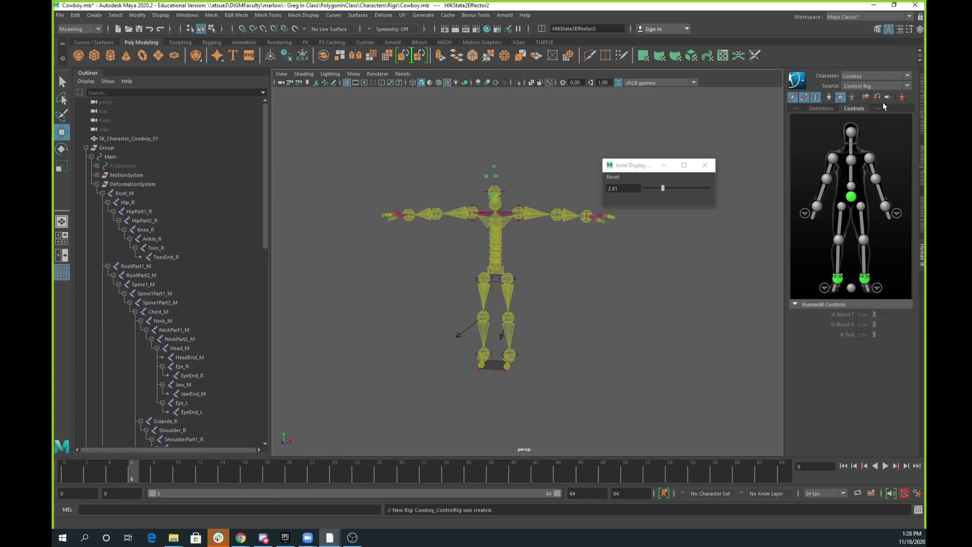
key(ctrl+z)
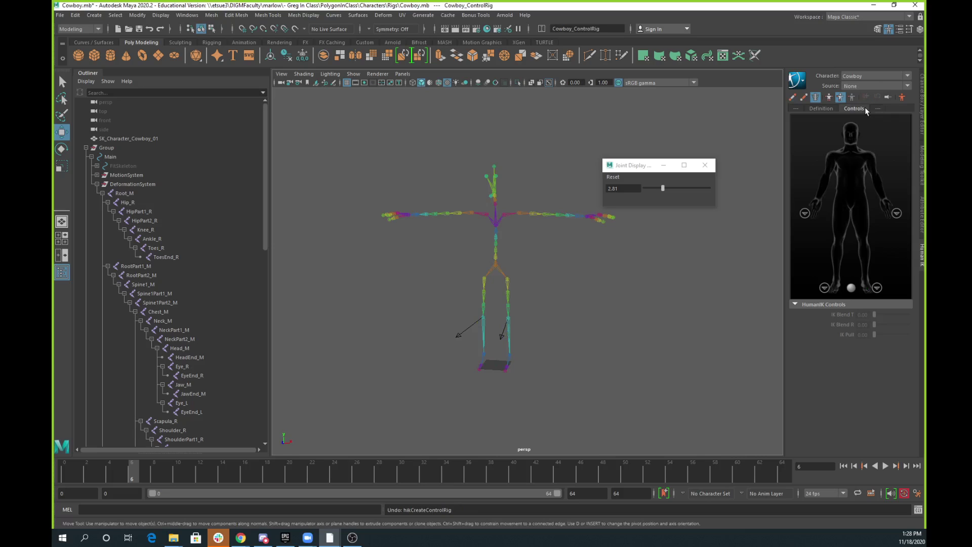
- Unlock the Cowboy character's HumanIK definition, accepting the deletion of its control rig
click(821, 108)
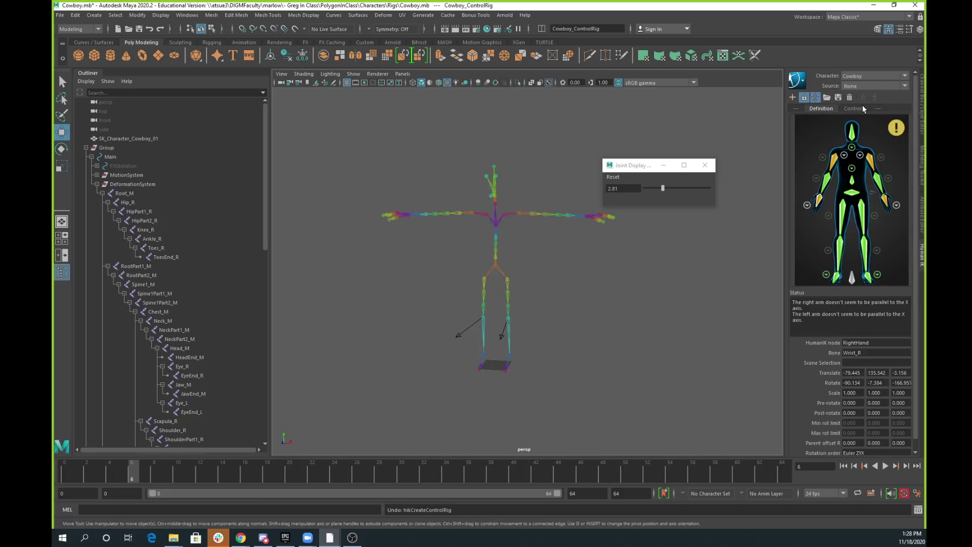
click(852, 195)
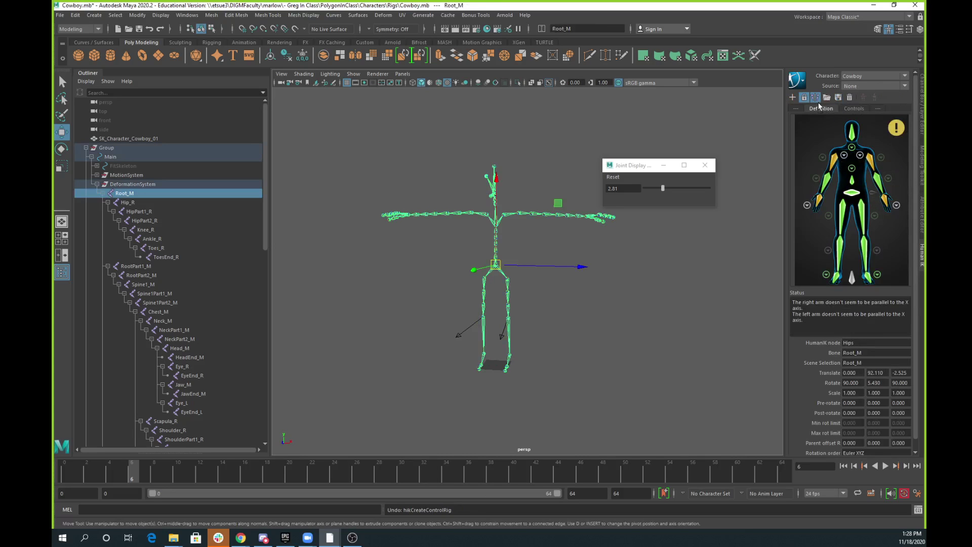
click(577, 299)
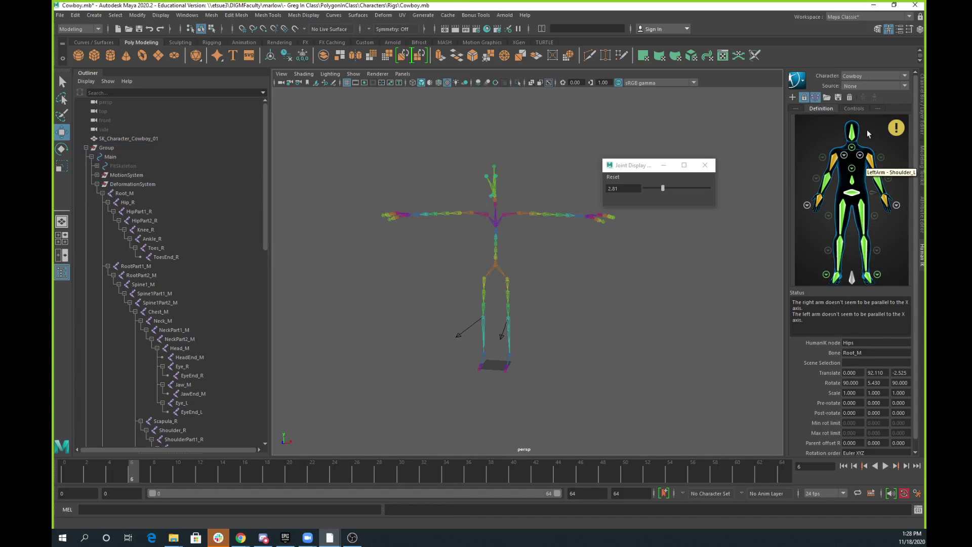
click(805, 99)
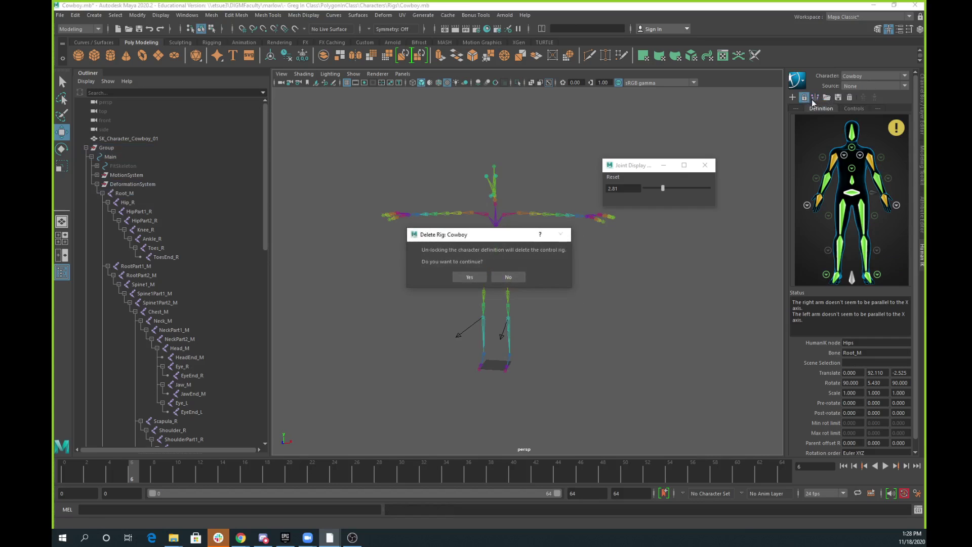
click(469, 277)
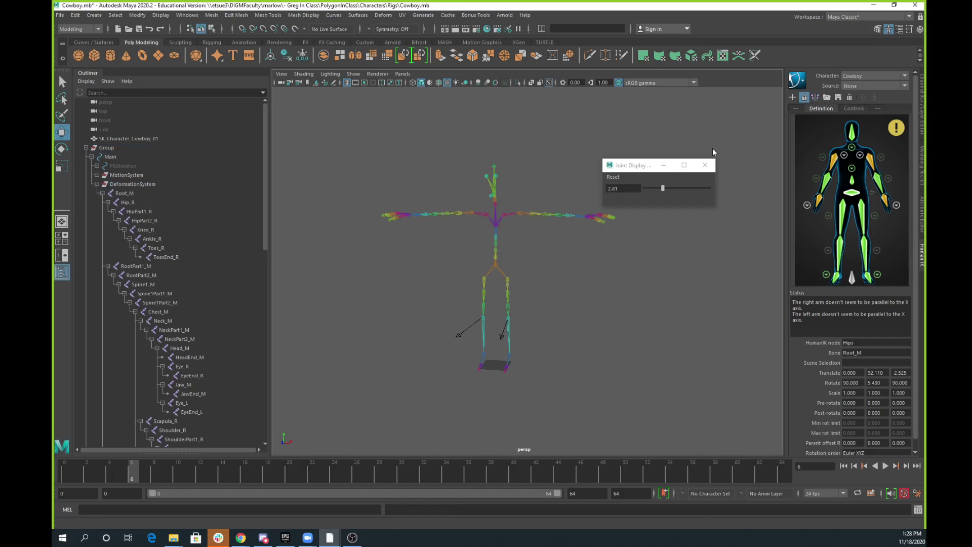
click(816, 96)
- Create a custom rig mapping for the Cowboy character, keeping its source set to None
click(875, 86)
click(875, 85)
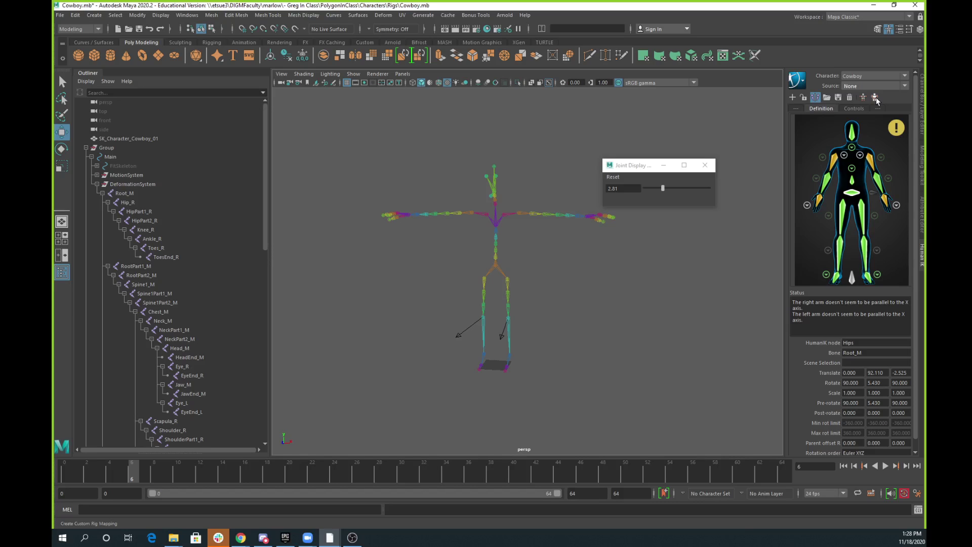
click(875, 97)
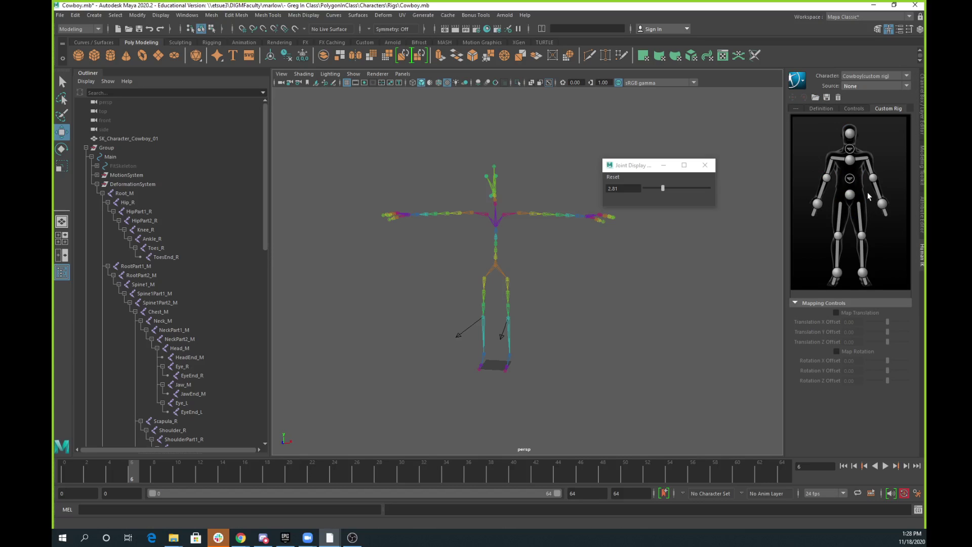
- Show the NURBS control curves in the viewport and hide the JointsHIDE display layer
click(354, 74)
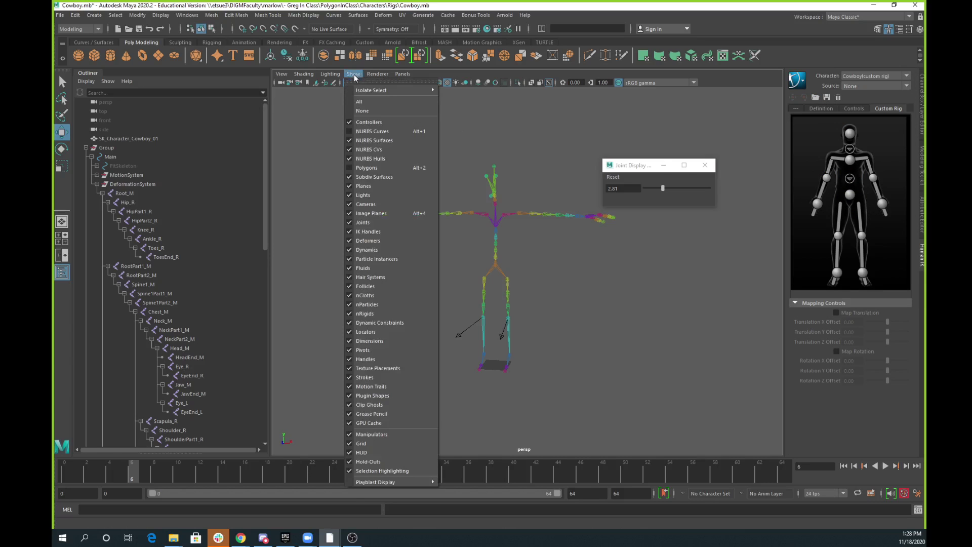
click(368, 132)
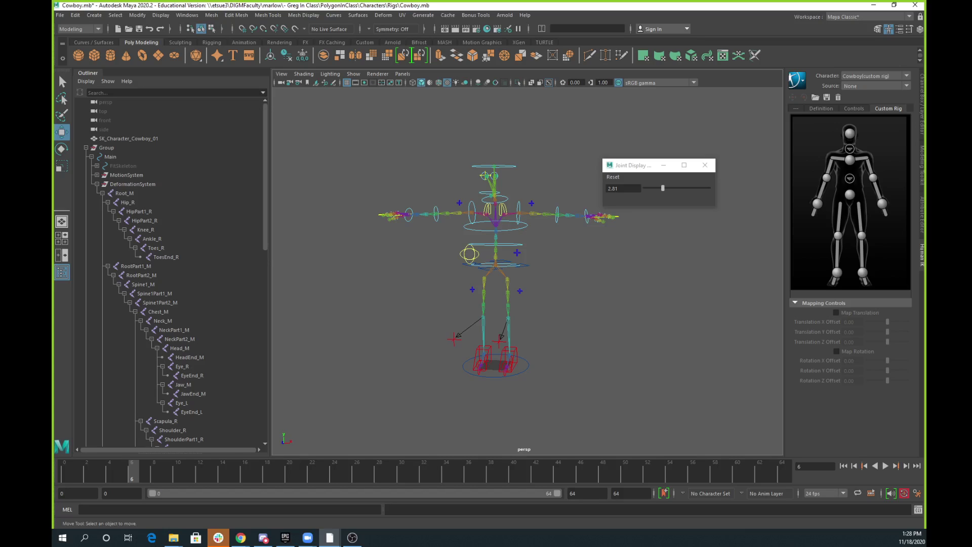
click(923, 94)
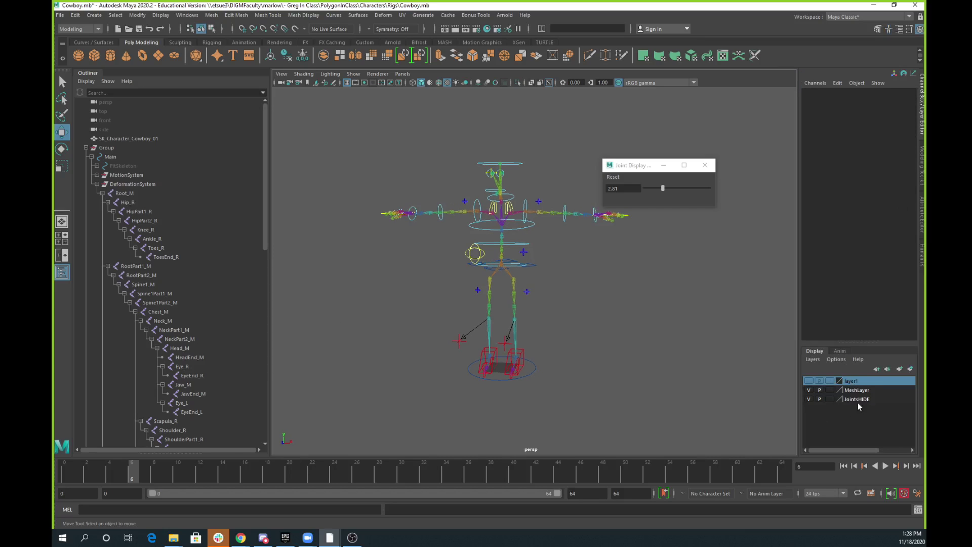
click(809, 399)
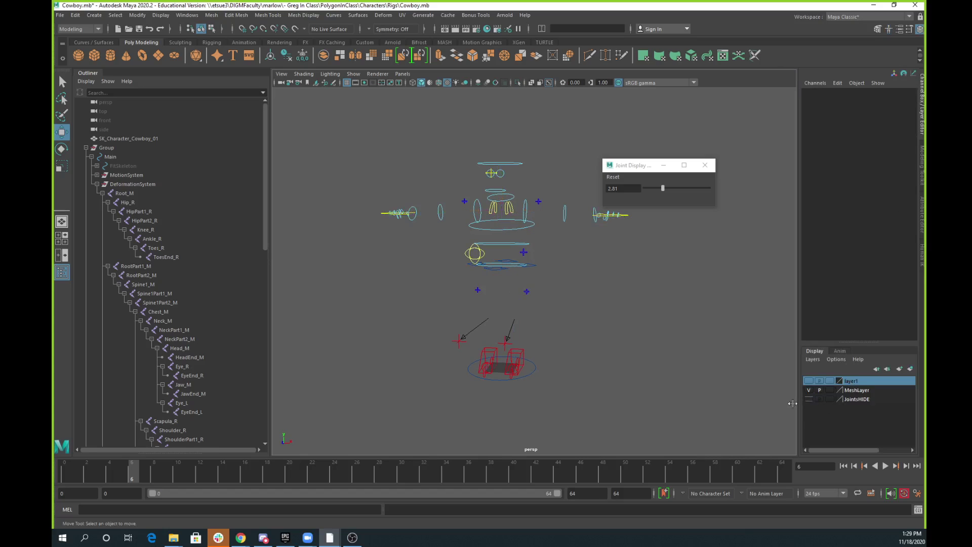
- Show the skeleton on layer1 briefly, hide it again, and turn on display of the cowboy's polygon mesh in the viewport
click(809, 381)
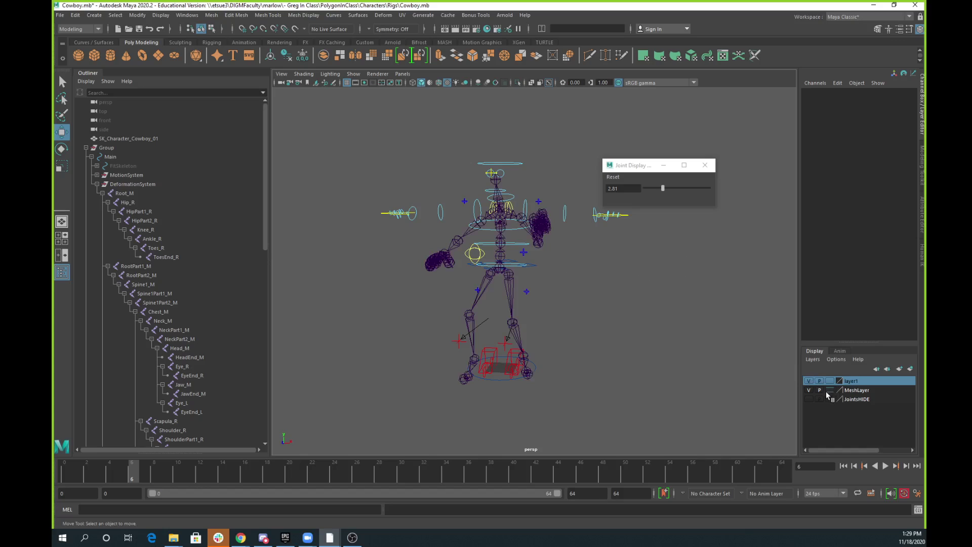
click(809, 380)
click(809, 390)
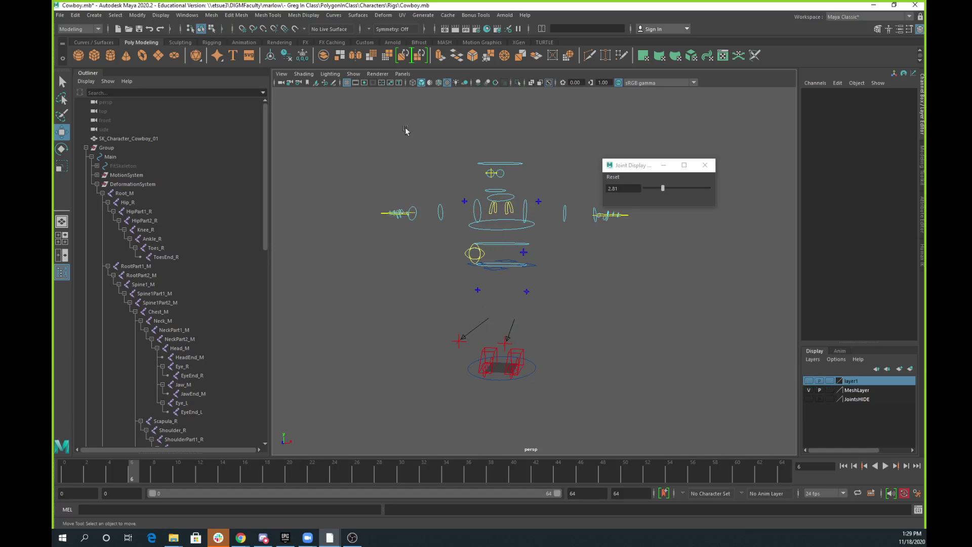
click(361, 74)
click(385, 168)
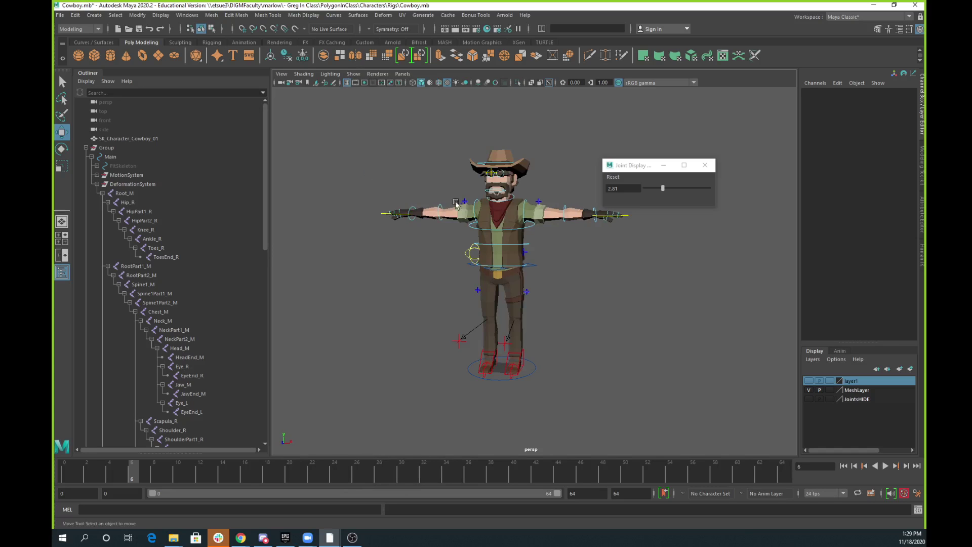
alt+right_drag(526, 264, 653, 301)
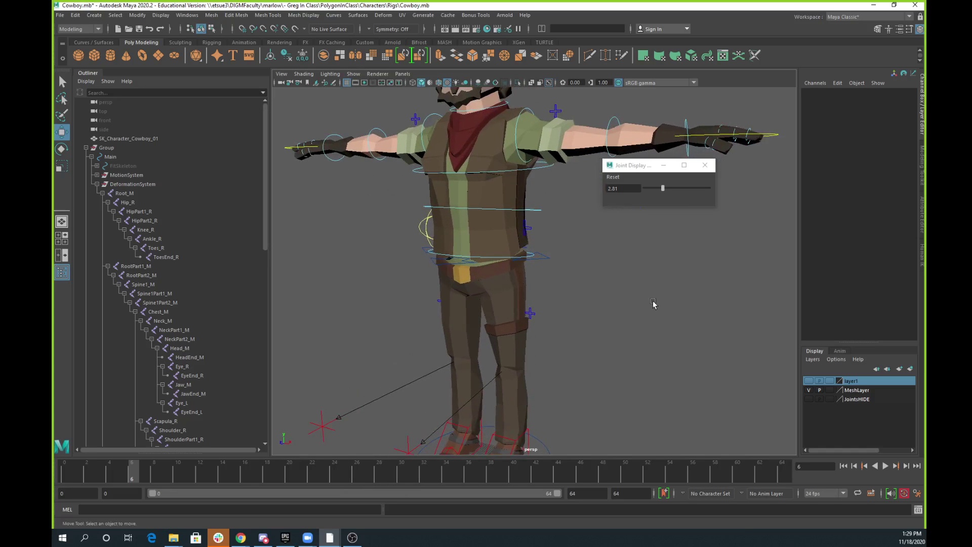
- Open the character's HumanIK custom rig mapping and assign the RootX_M control to the hips effector
click(924, 255)
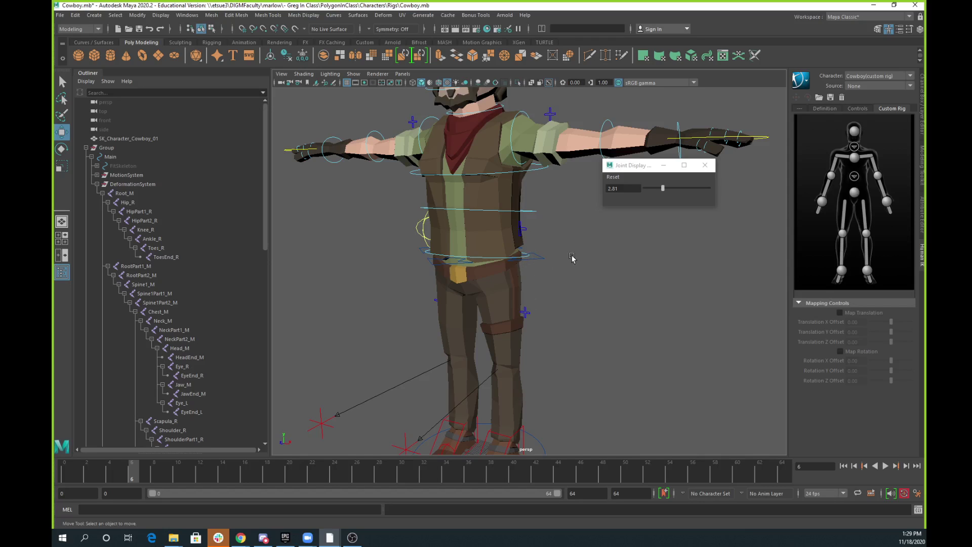
click(538, 262)
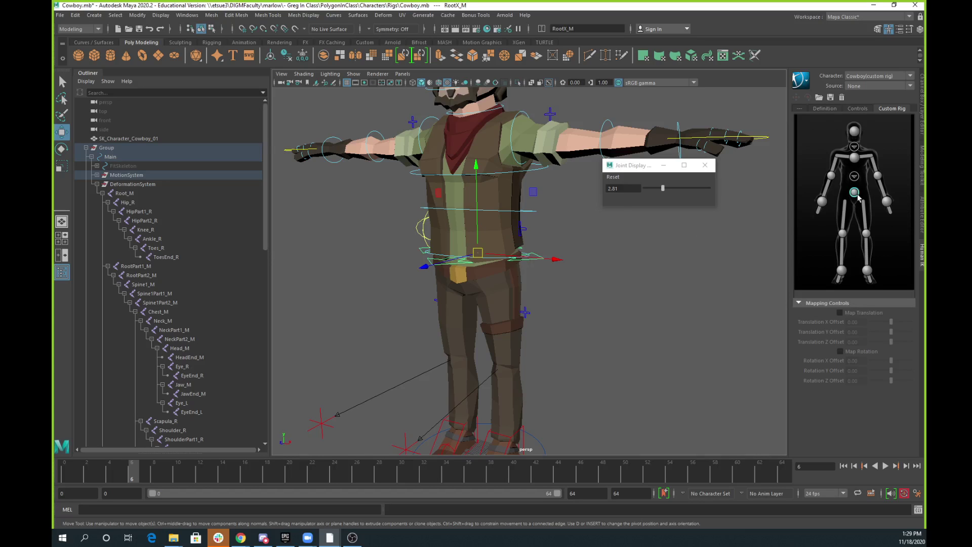
click(568, 257)
click(540, 260)
click(697, 237)
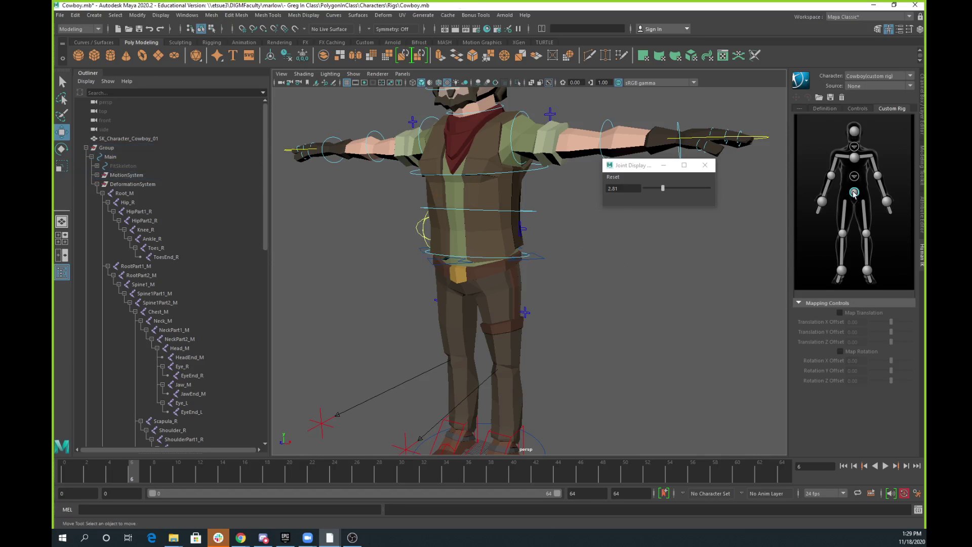
click(541, 260)
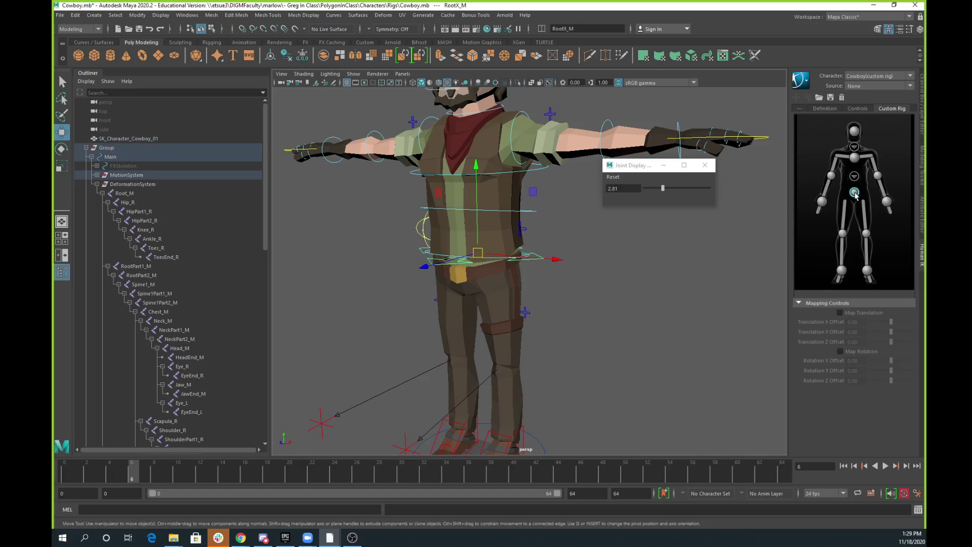
right_click(856, 194)
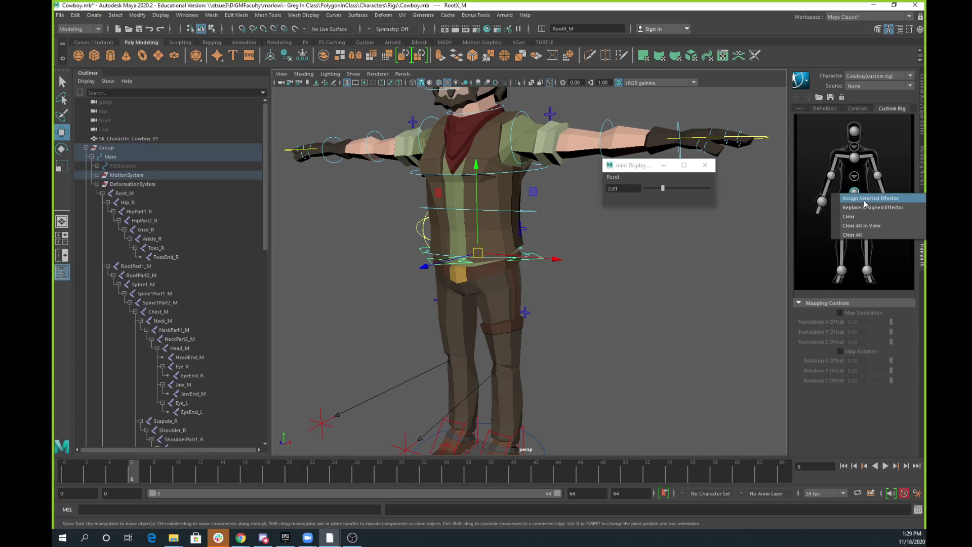
click(865, 199)
click(617, 281)
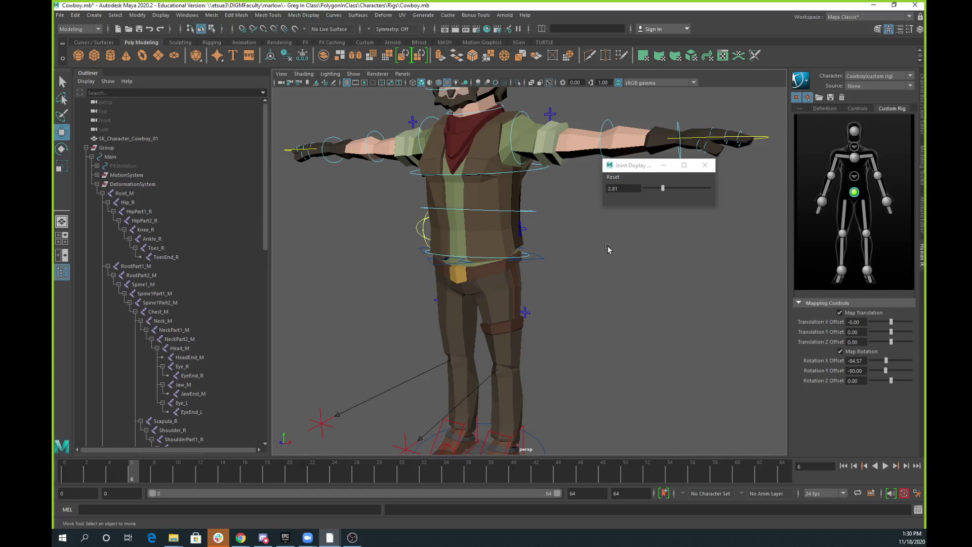
- Expand the spine in the custom rig mapping and assign the FKRoot_M control to the lowest spine segment
click(855, 176)
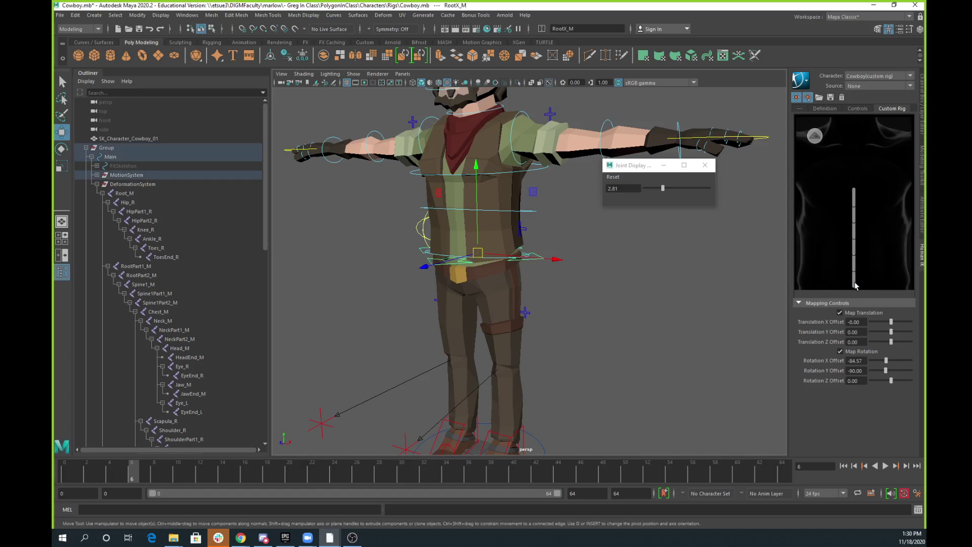
click(605, 252)
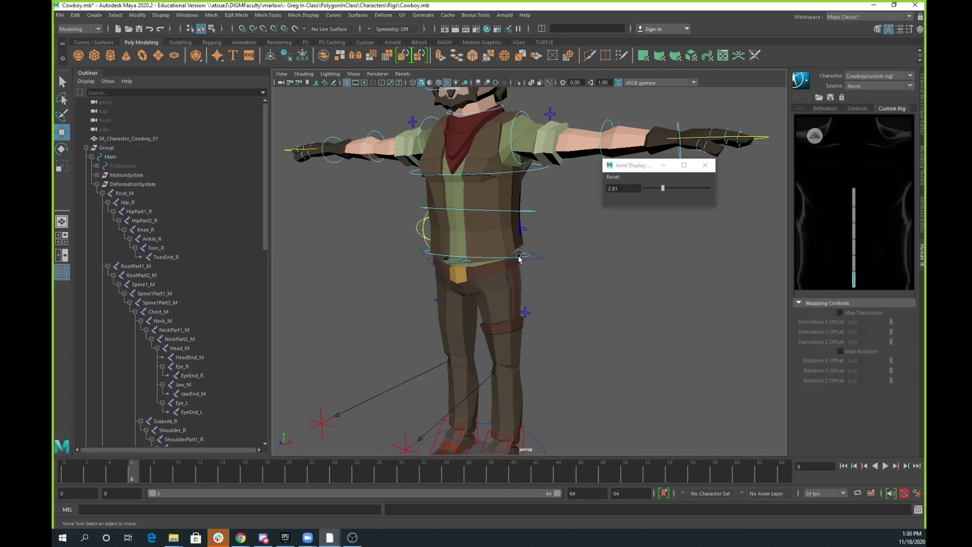
click(439, 256)
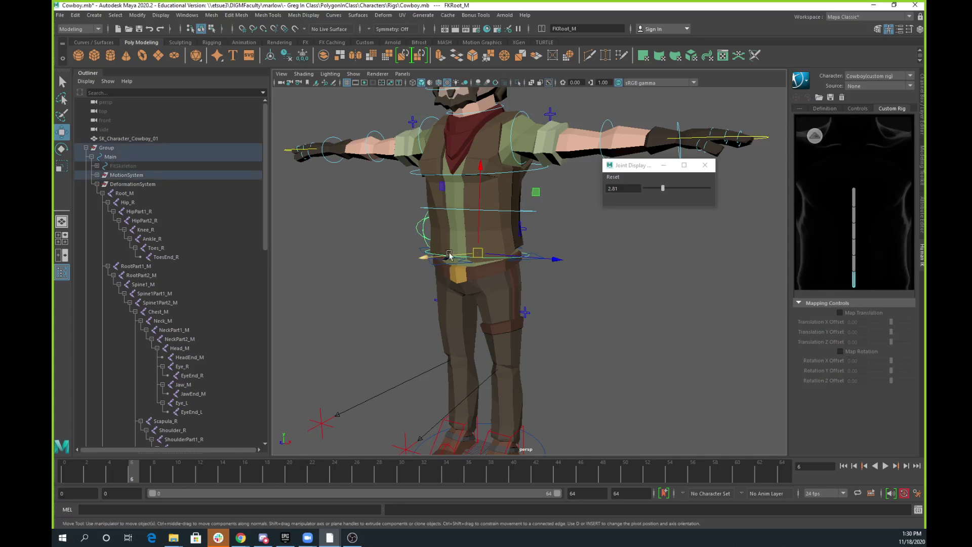
right_click(855, 285)
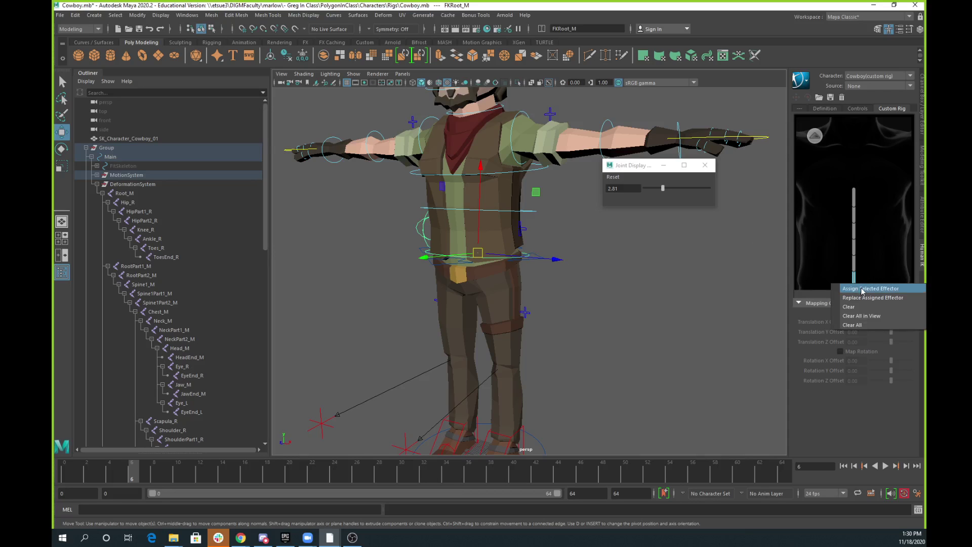
click(863, 289)
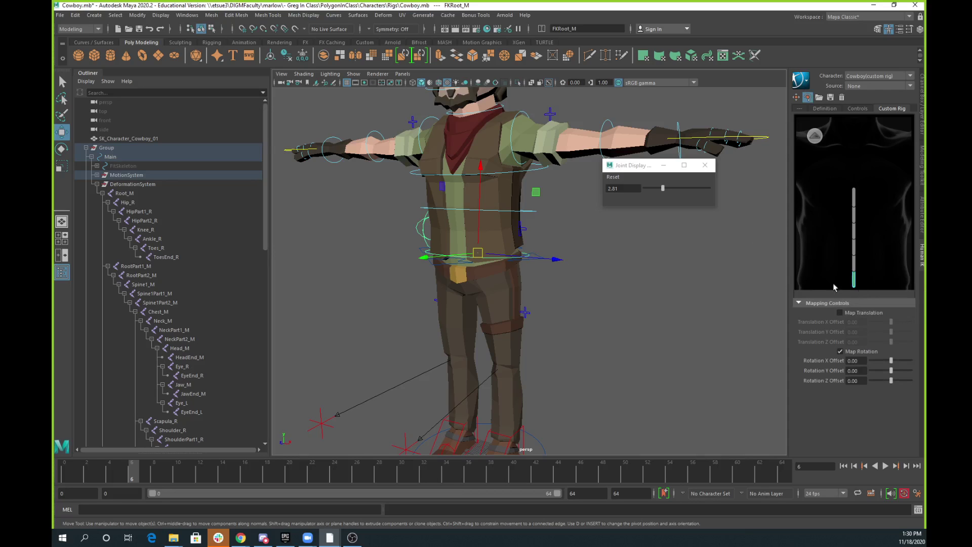
- Assign the FKSpine1_M control to the second spine segment from the bottom and return to the full-body mapping view
click(534, 211)
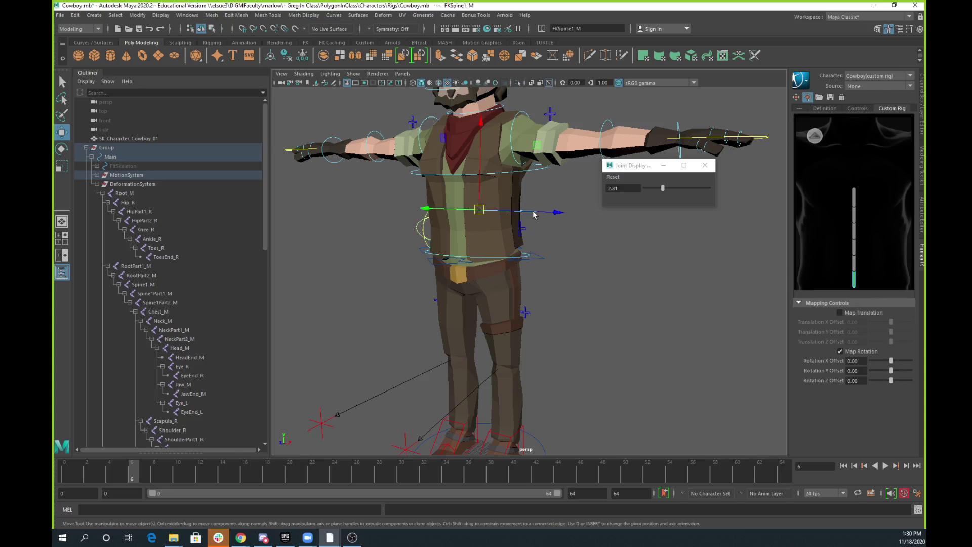
right_click(855, 269)
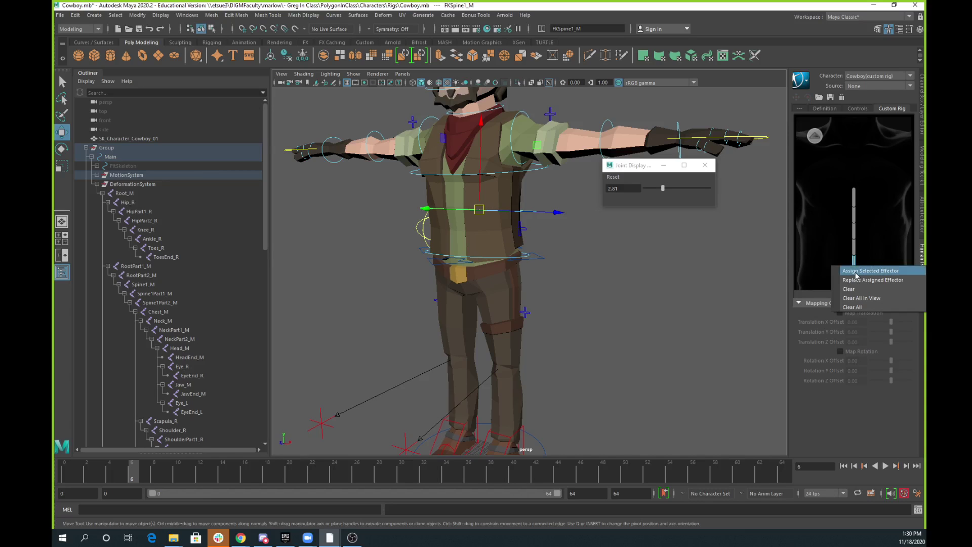
click(864, 277)
click(537, 171)
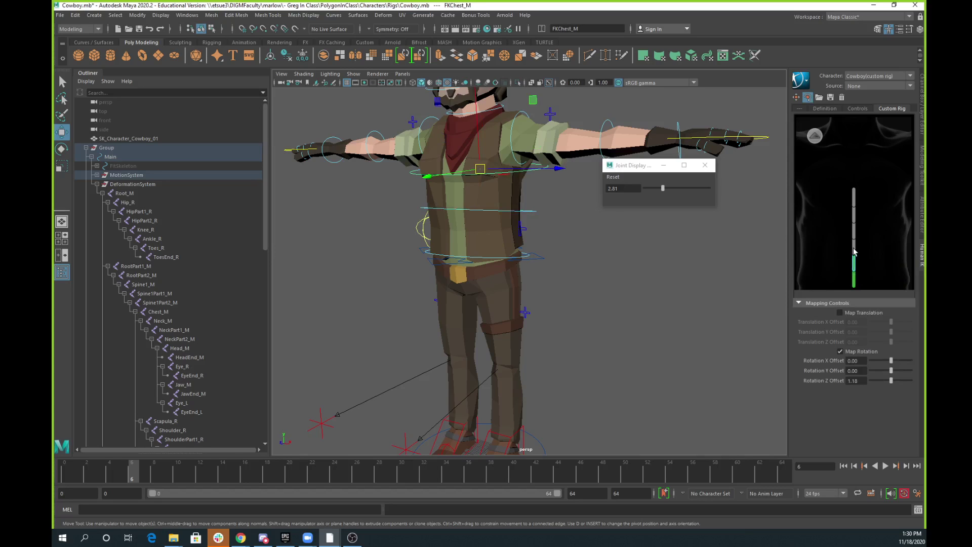
click(815, 136)
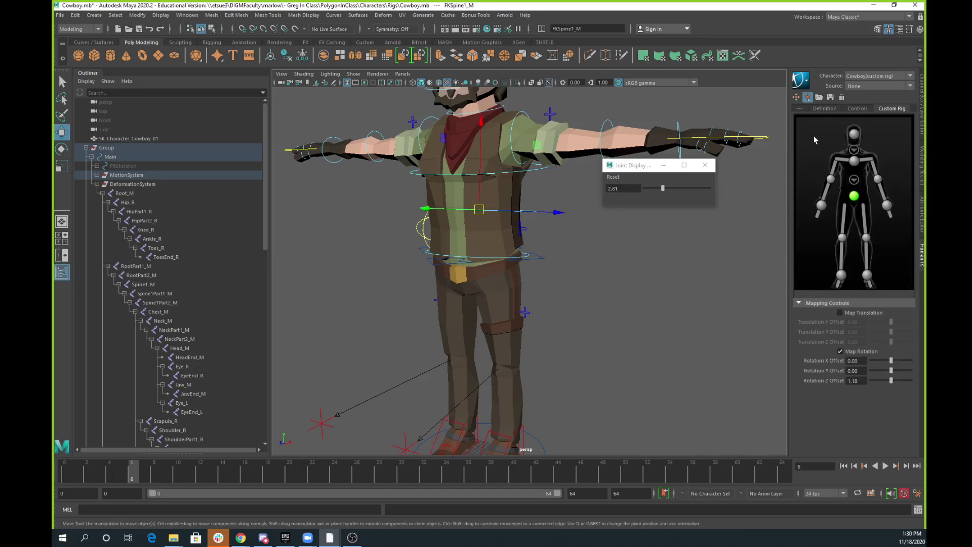
- Assign the FKChest_M control to the chest effector in the full-body mapping
click(856, 165)
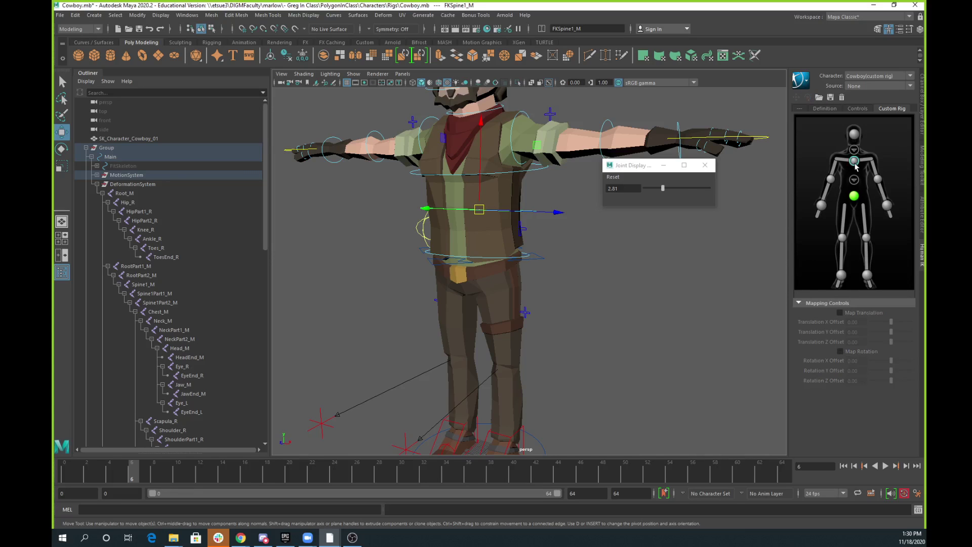
click(538, 172)
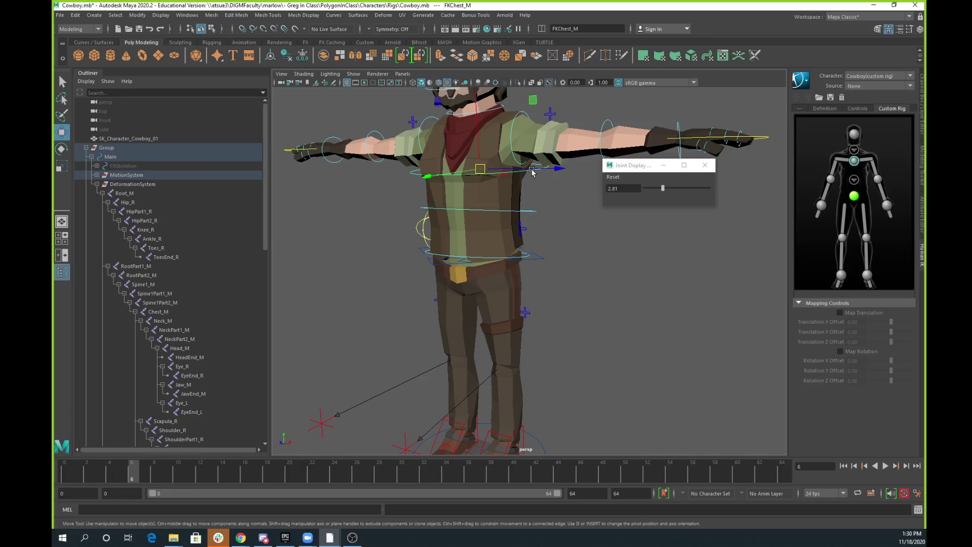
right_click(850, 161)
click(865, 169)
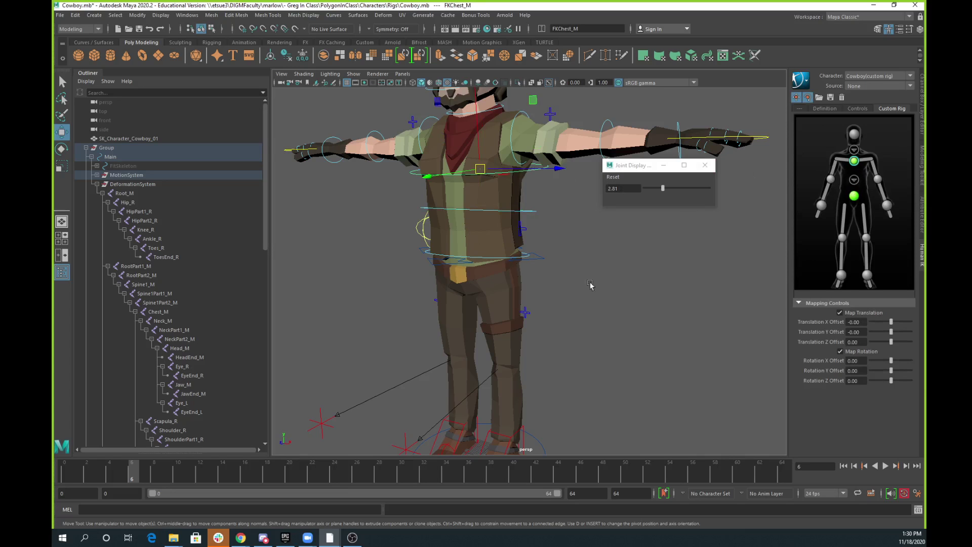
- Assign the IKLeg_L control to the left ankle effector and IKLeg_R to the right ankle effector
alt+drag(521, 315, 554, 299)
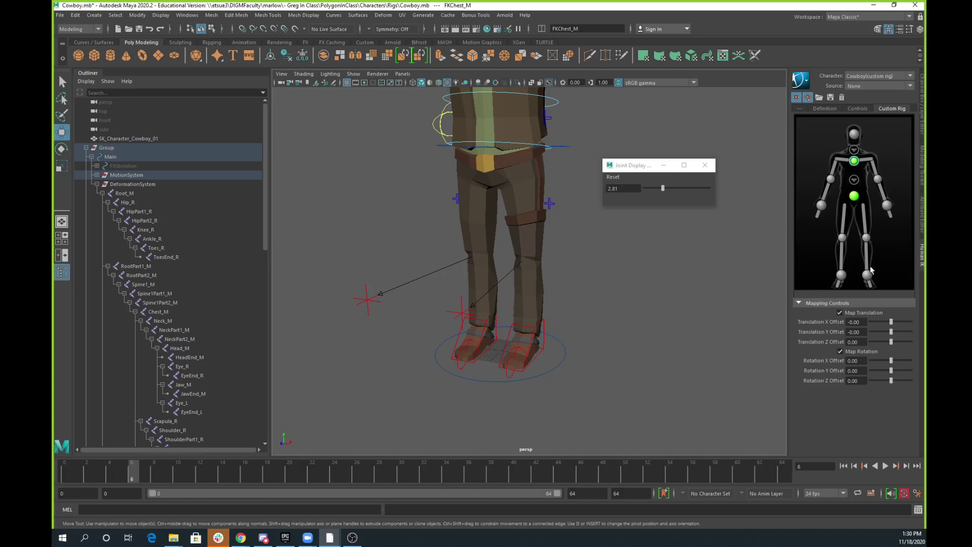
click(538, 330)
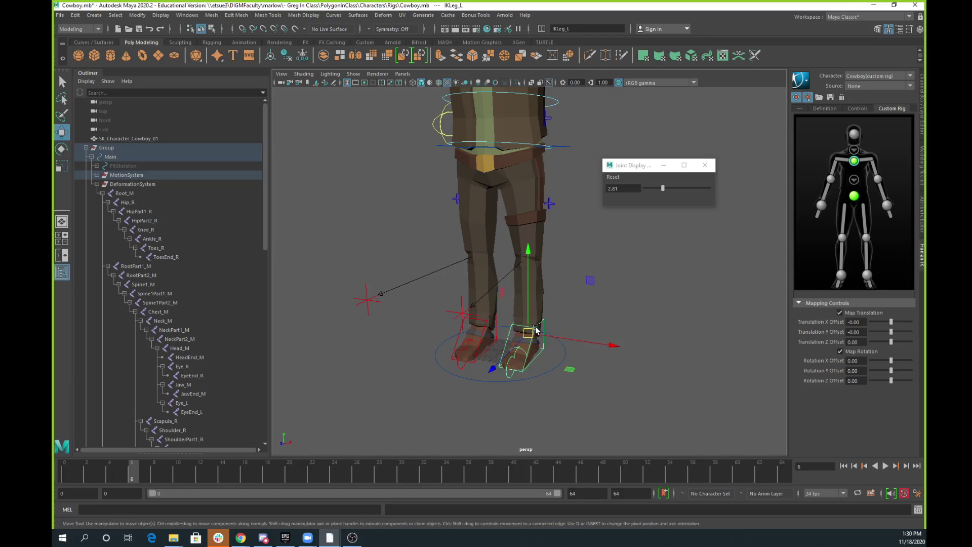
right_click(867, 277)
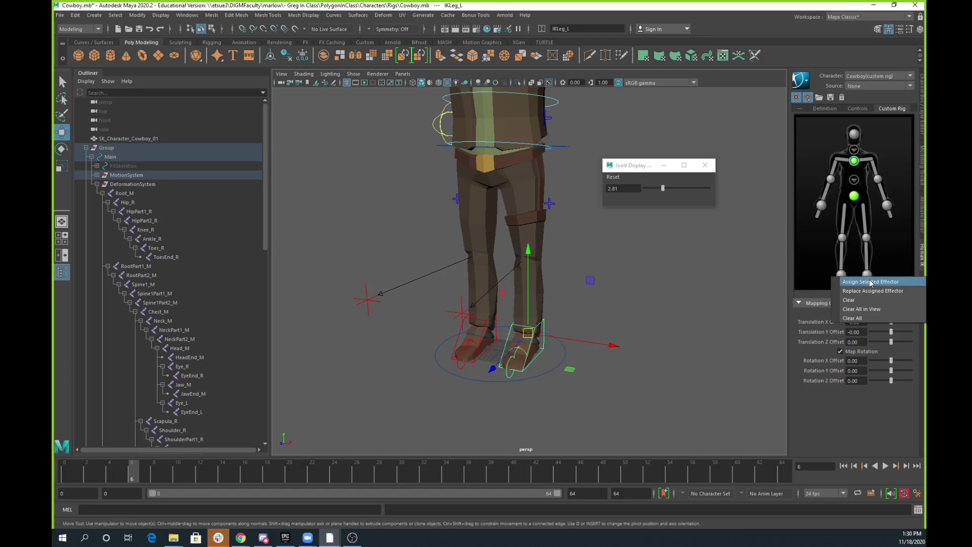
click(869, 283)
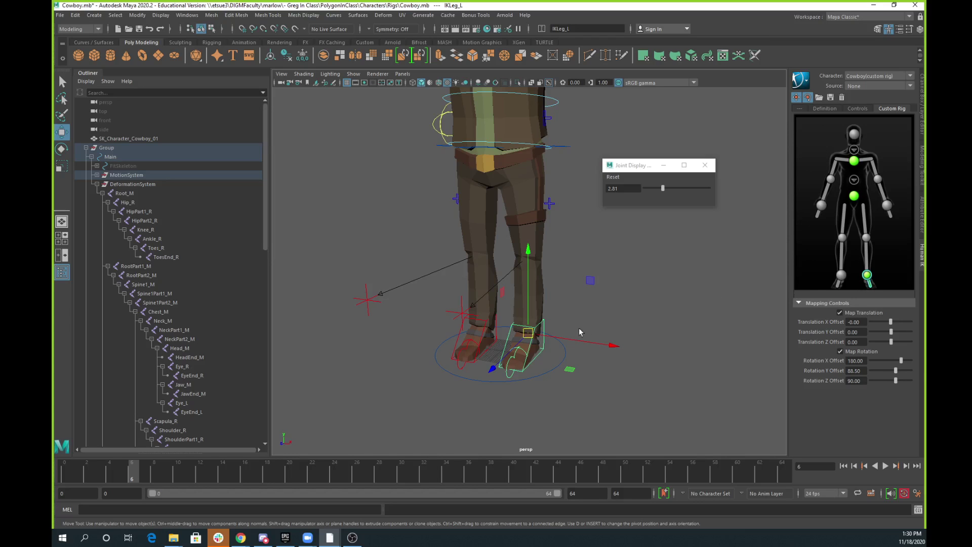
click(485, 322)
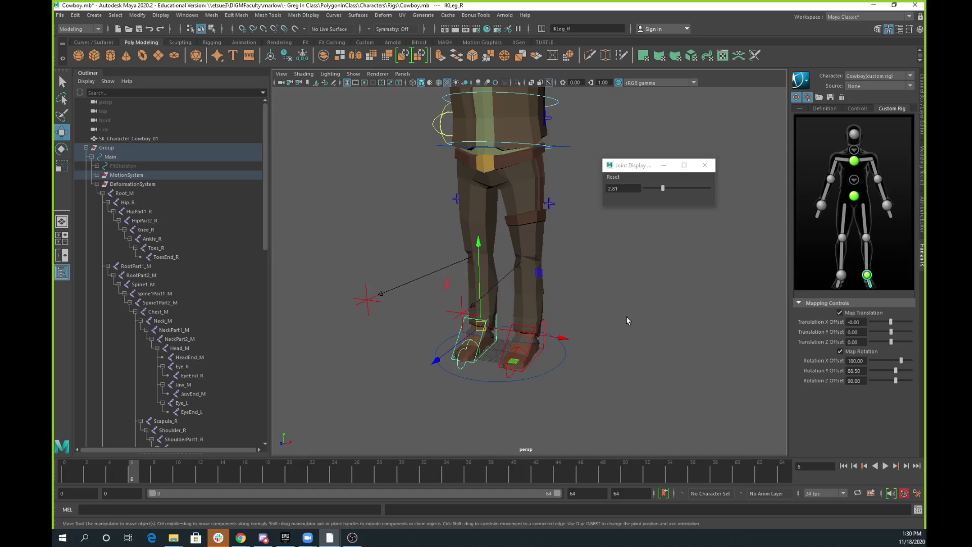
right_click(842, 277)
click(850, 281)
- Switch the viewport to wireframe and set MeshLayer to Reference so the cowboy mesh cannot be selected
scroll(579, 290, down, 4)
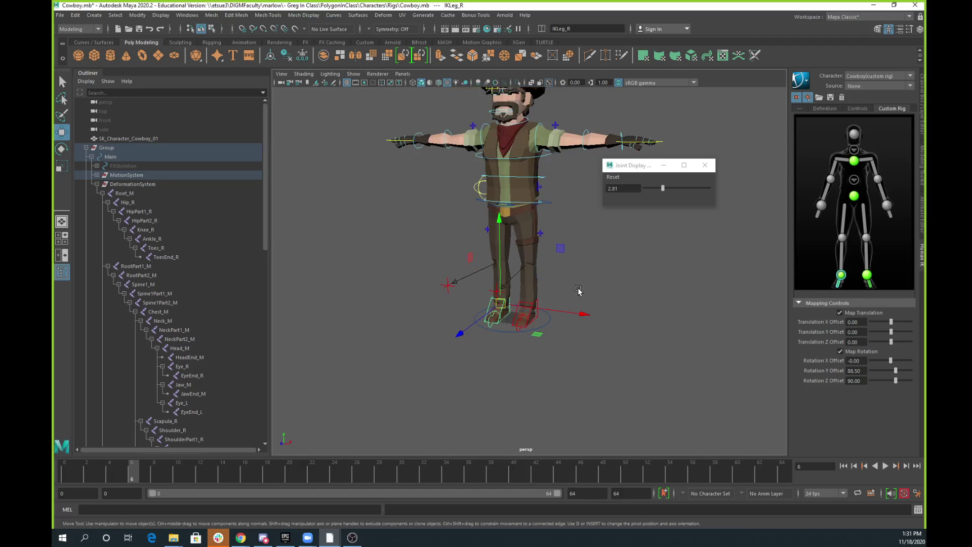
alt+middle_drag(599, 259, 588, 330)
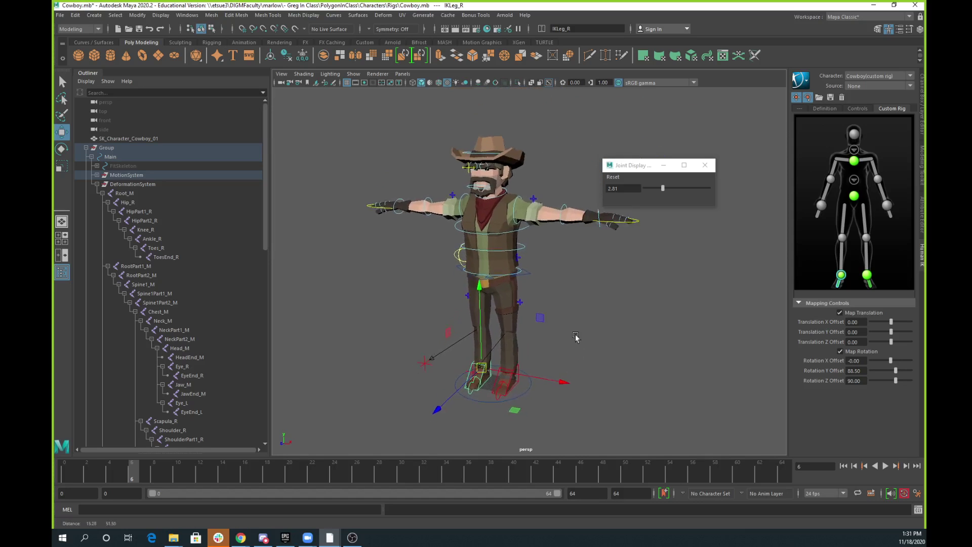
scroll(498, 297, up, 4)
alt+drag(498, 297, 507, 260)
key(4)
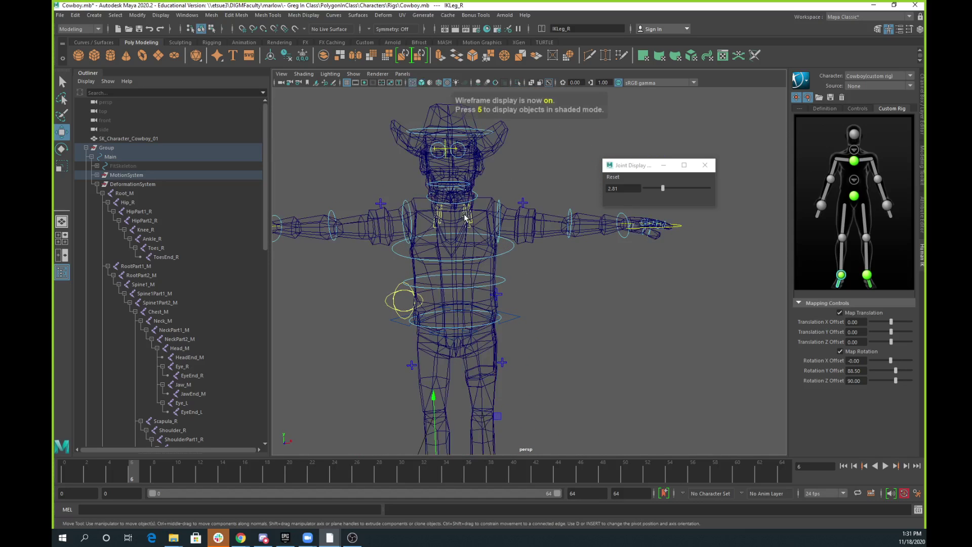
click(467, 224)
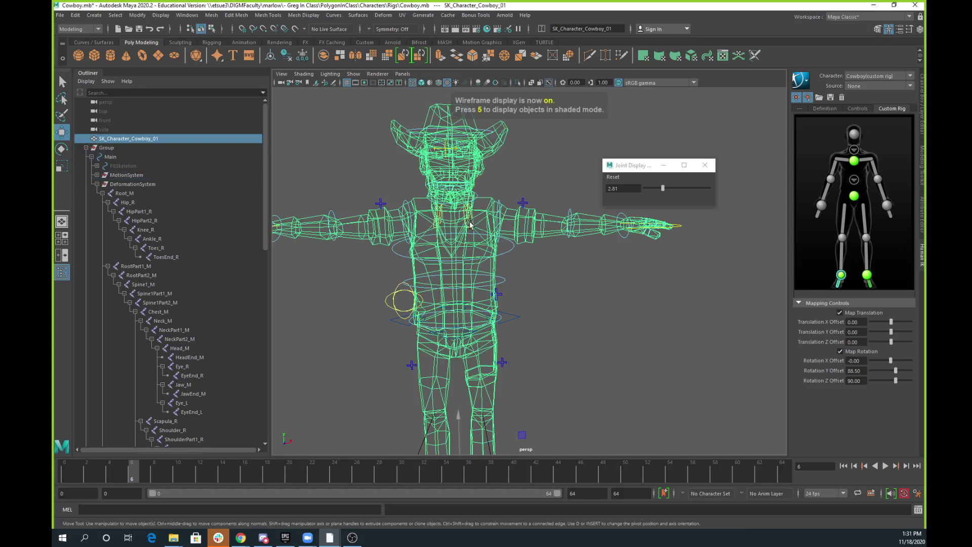
click(924, 110)
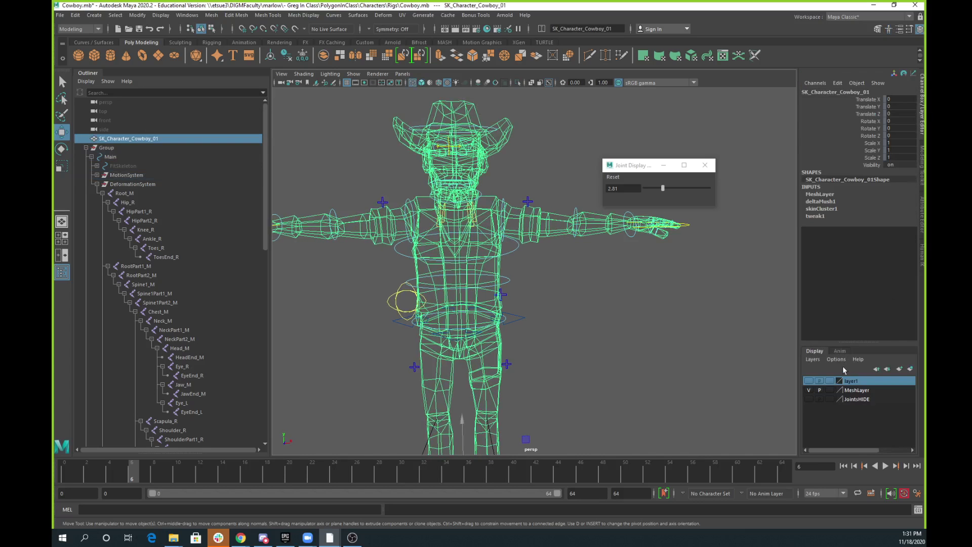
click(830, 390)
click(830, 390)
click(567, 267)
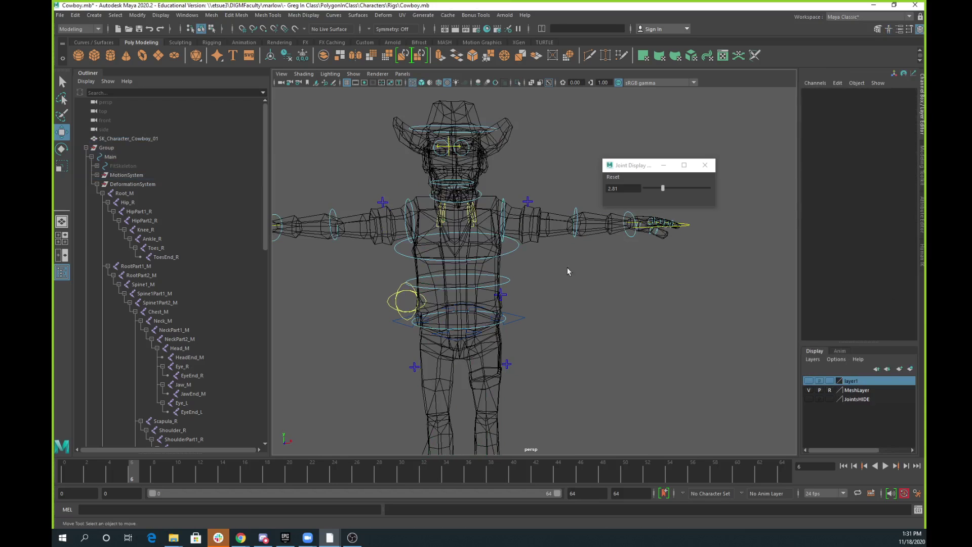
- Try to assign the FKScapula_L control to the left clavicle in the custom rig mapping
click(476, 220)
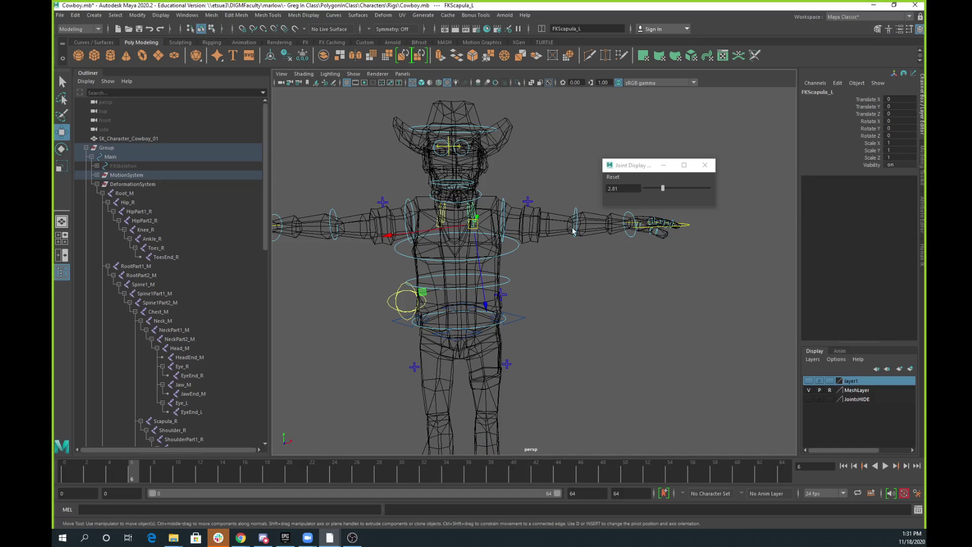
click(924, 252)
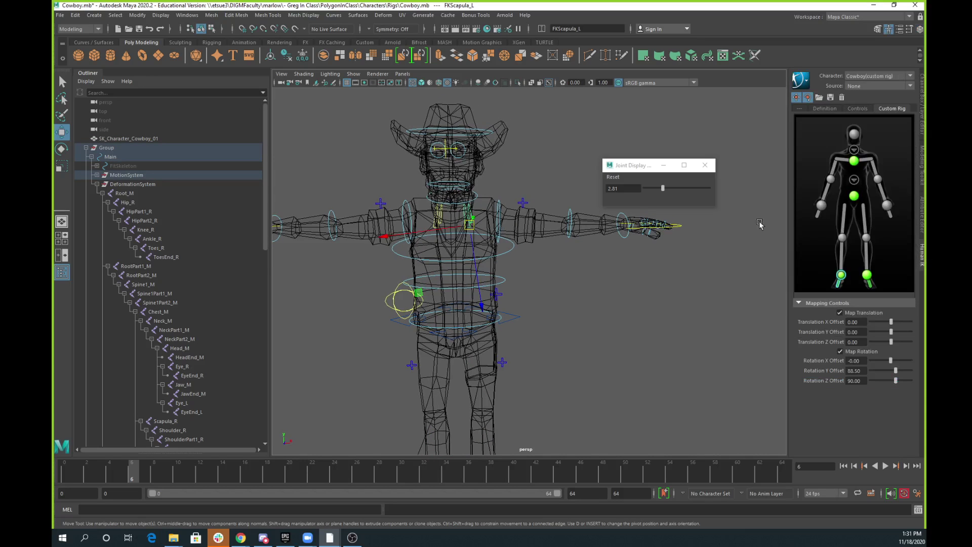
right_click(867, 163)
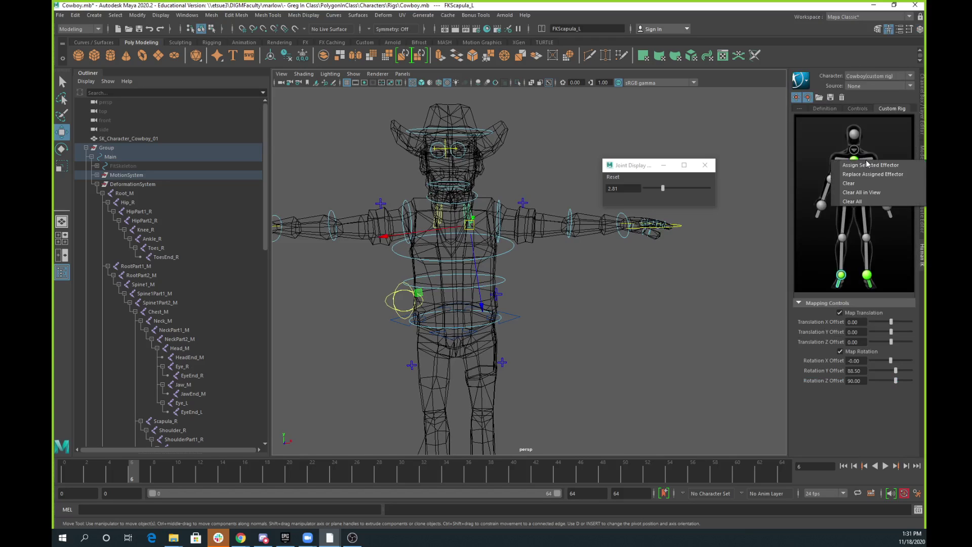
click(863, 166)
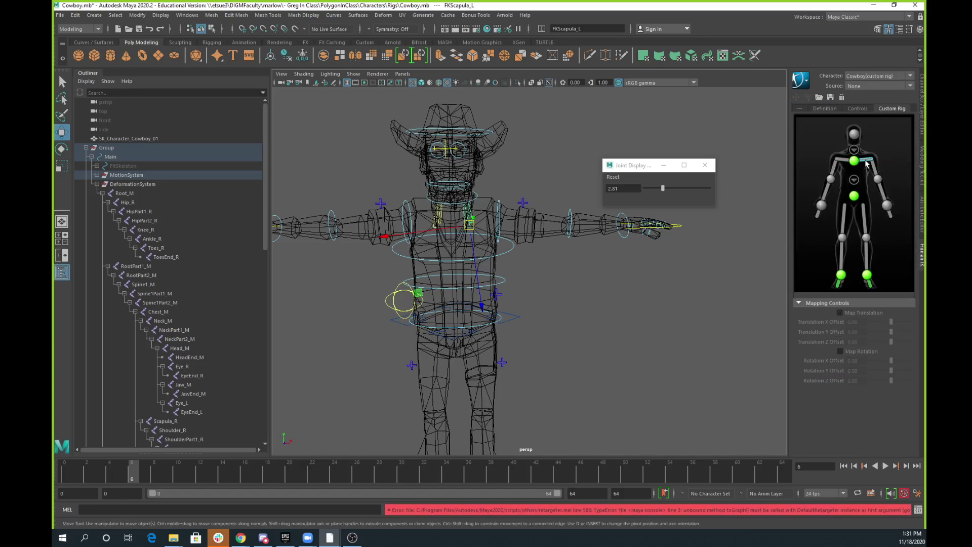
right_click(867, 163)
click(870, 169)
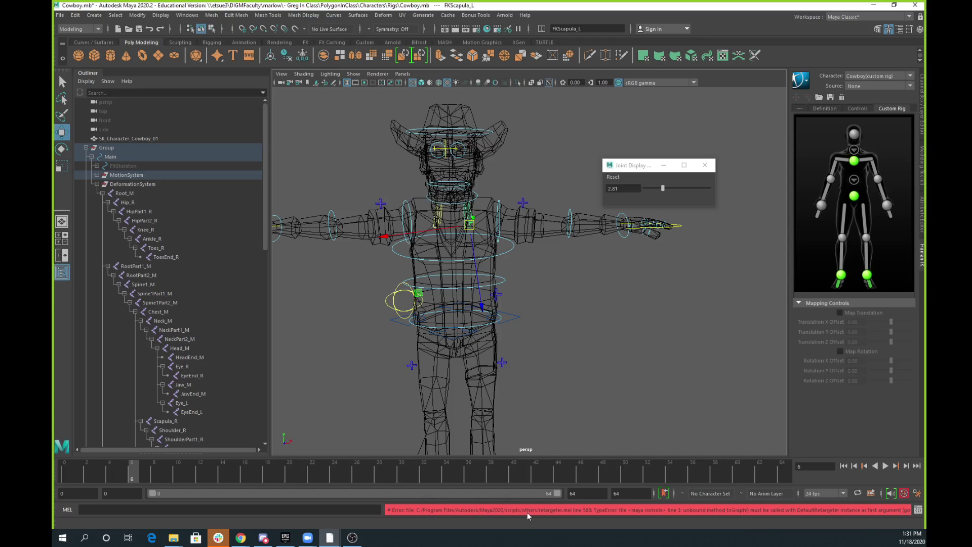
- Assign the FKShoulder_L control to the left upper arm in the custom rig mapping
click(585, 311)
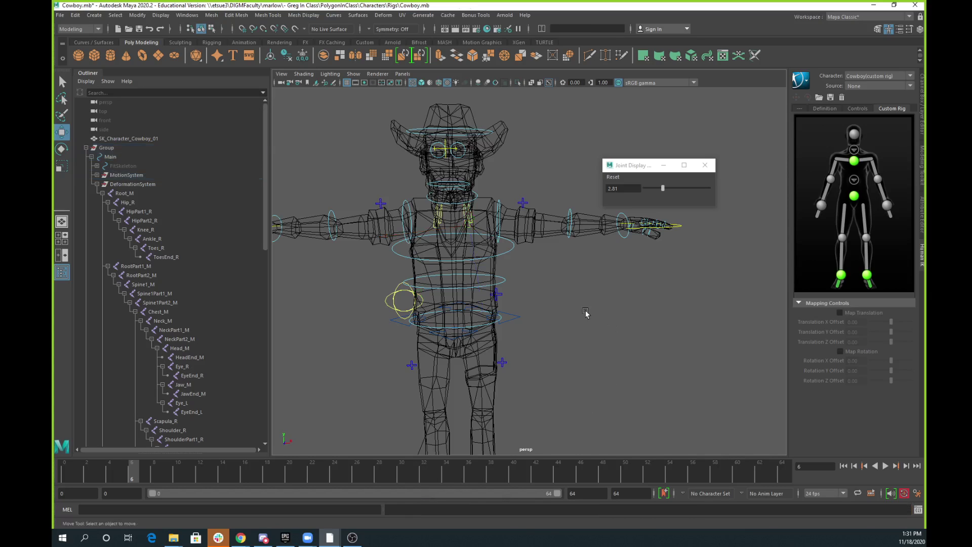
click(496, 206)
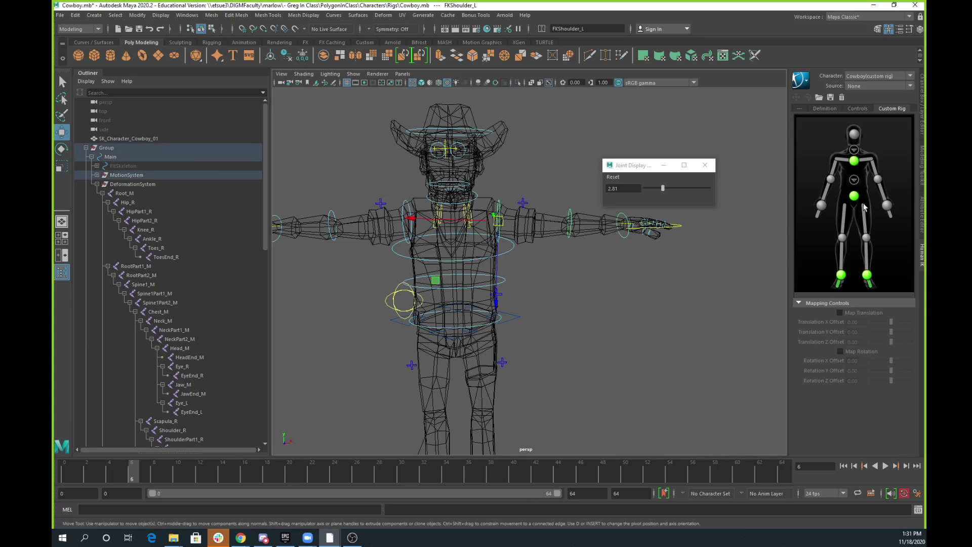
right_click(875, 172)
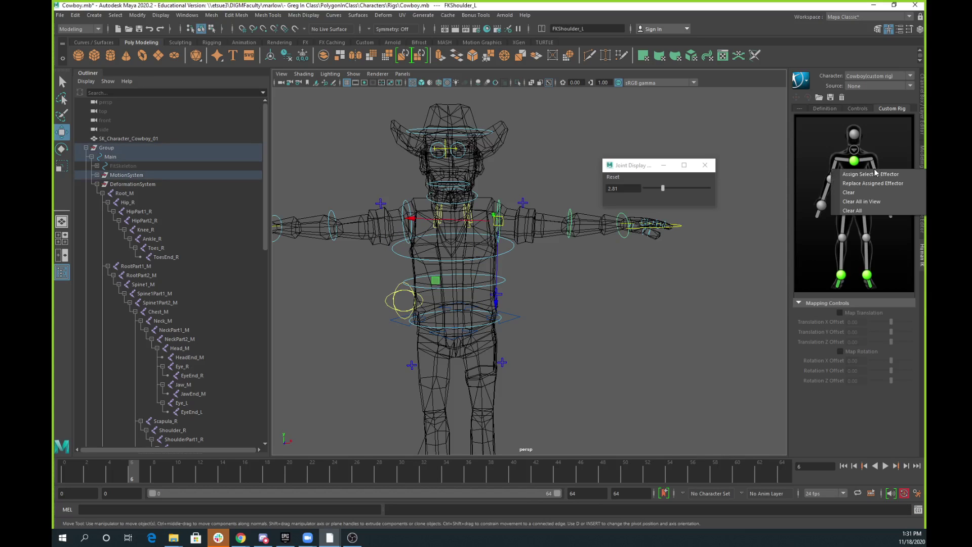
click(876, 175)
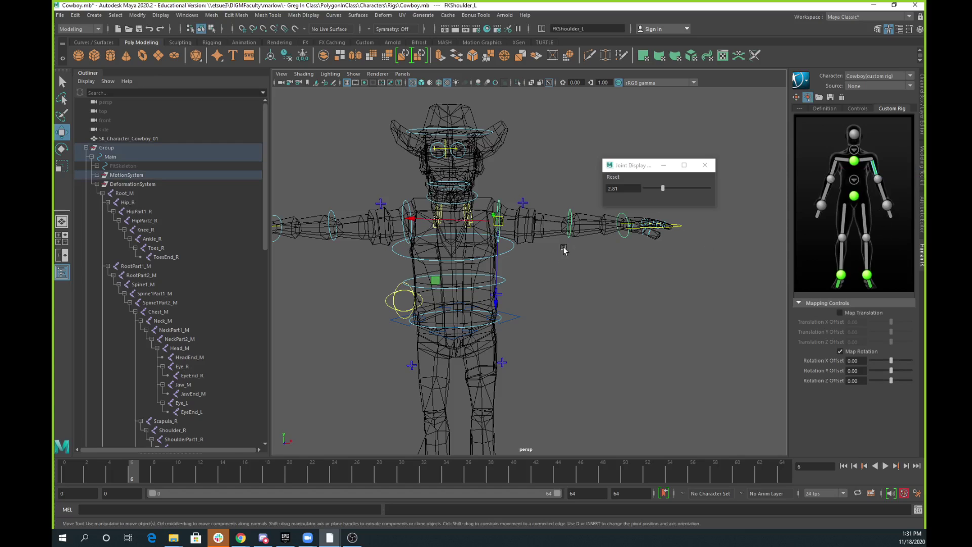
- Assign the FKElbow_L control to the left elbow effector and FKWrist_L to the left hand effector
click(572, 227)
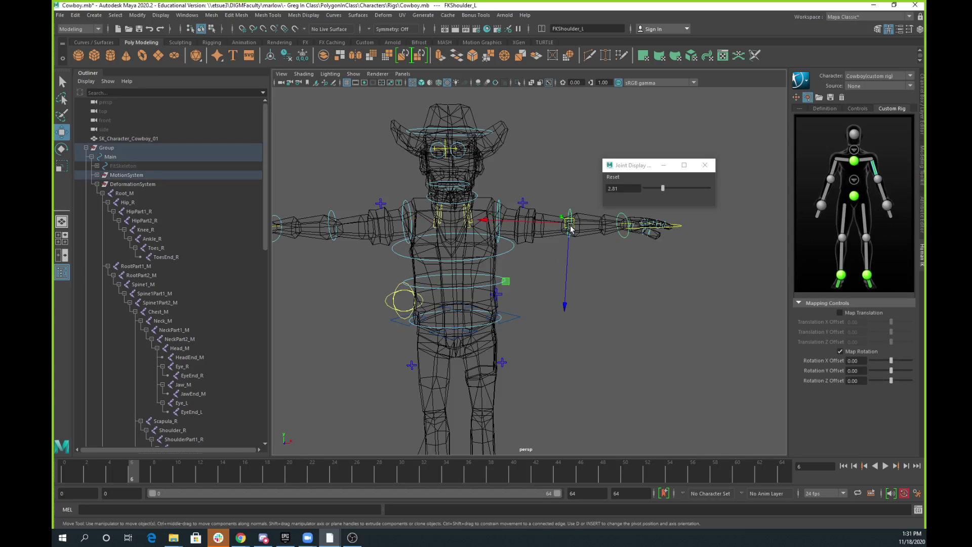
right_click(884, 198)
click(882, 204)
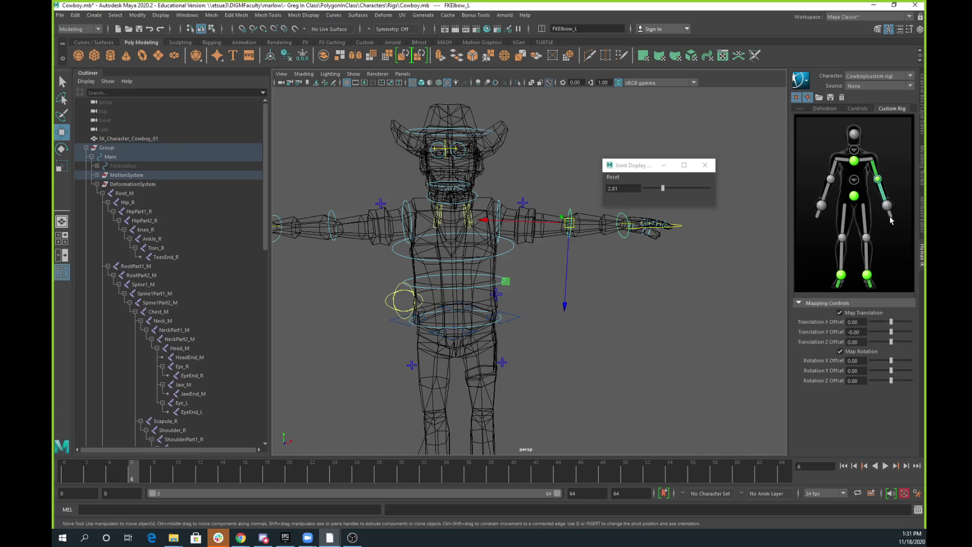
click(632, 219)
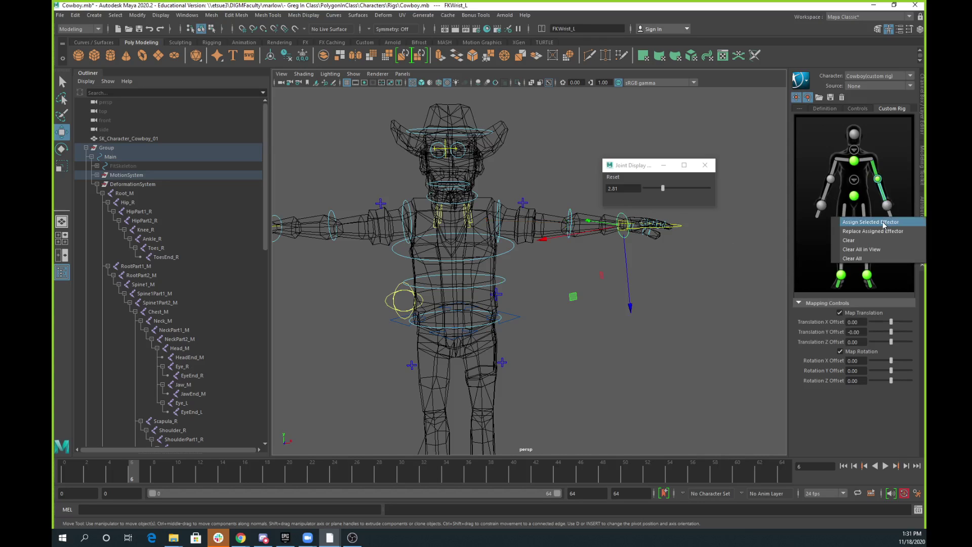
click(886, 223)
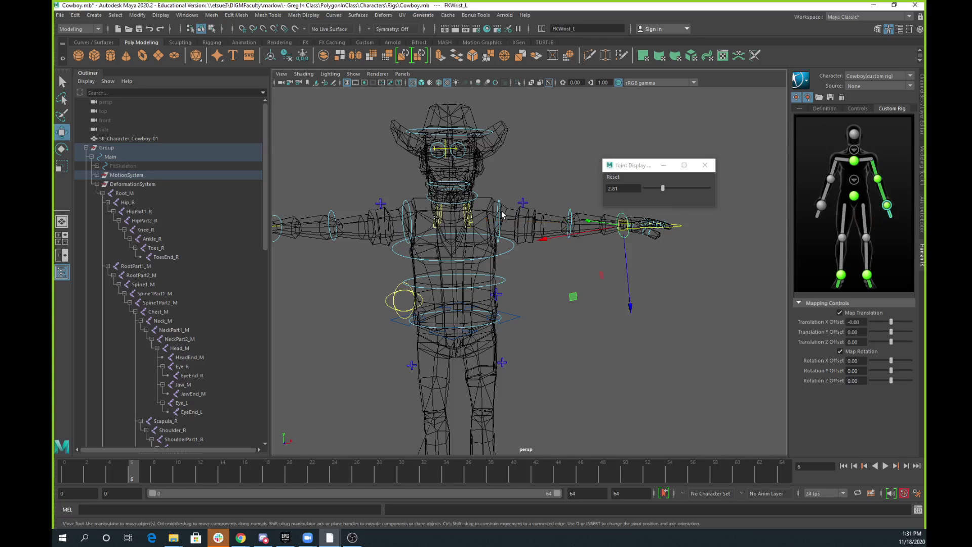
- Retry assigning the FKScapula_L control to the left clavicle of the custom rig
click(869, 163)
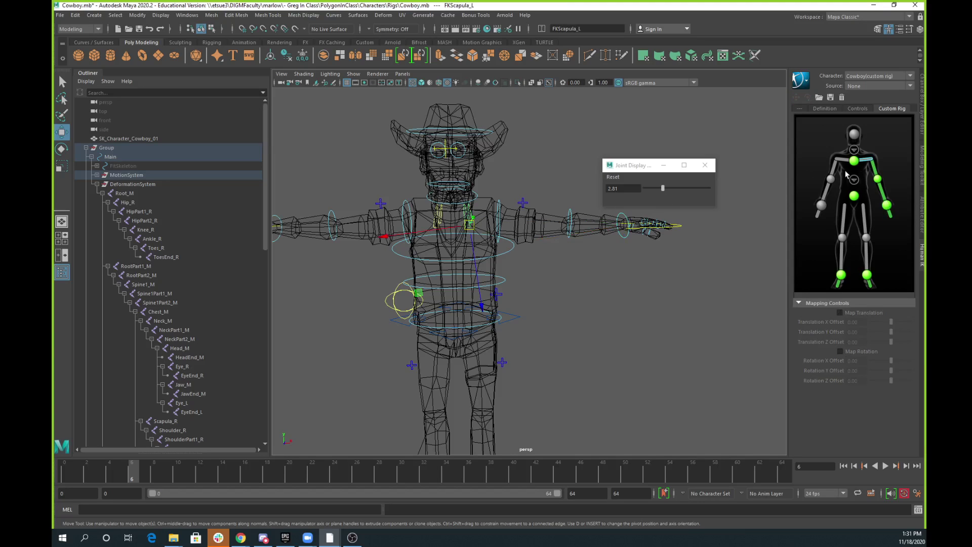
right_click(866, 163)
click(870, 164)
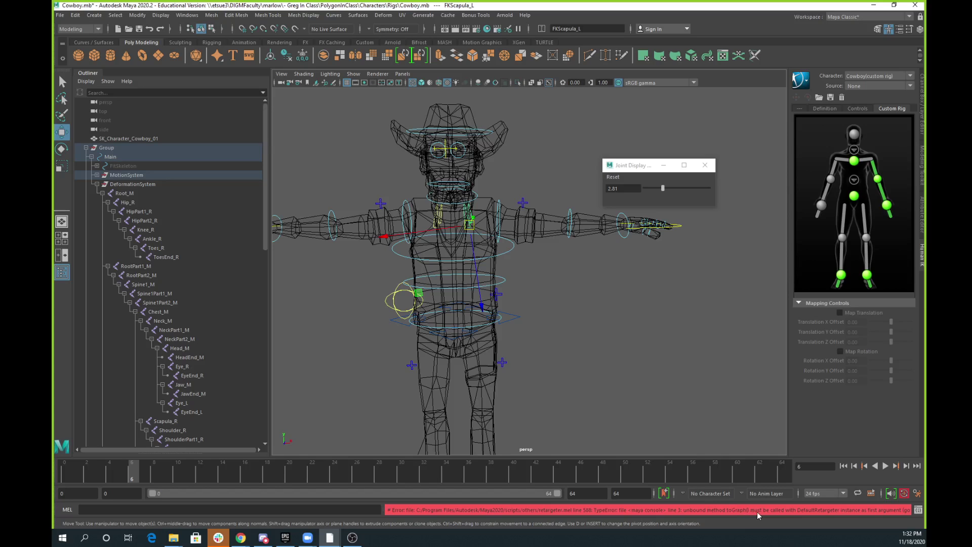
- Go to the shoulder bones in the character's skeleton definition and unlock the definition for editing
click(831, 108)
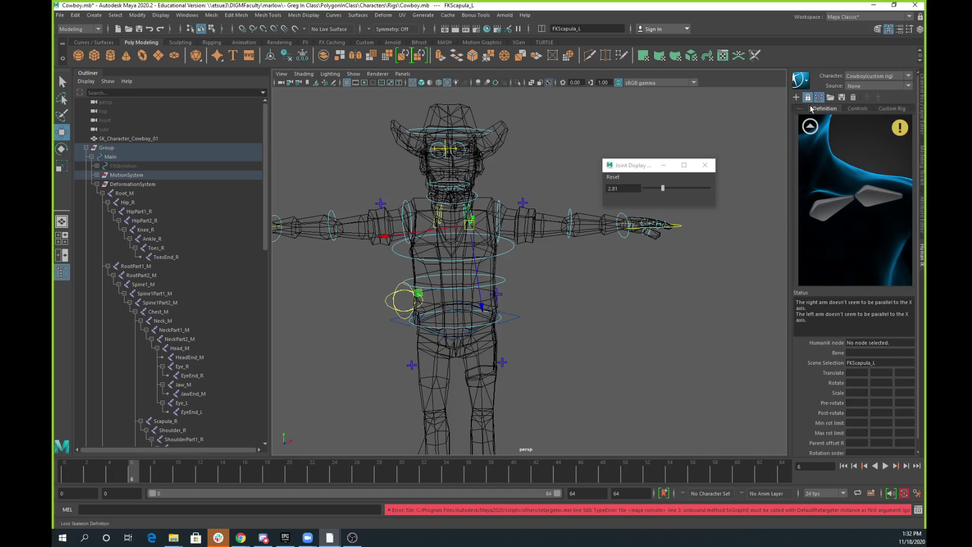
click(866, 160)
click(829, 213)
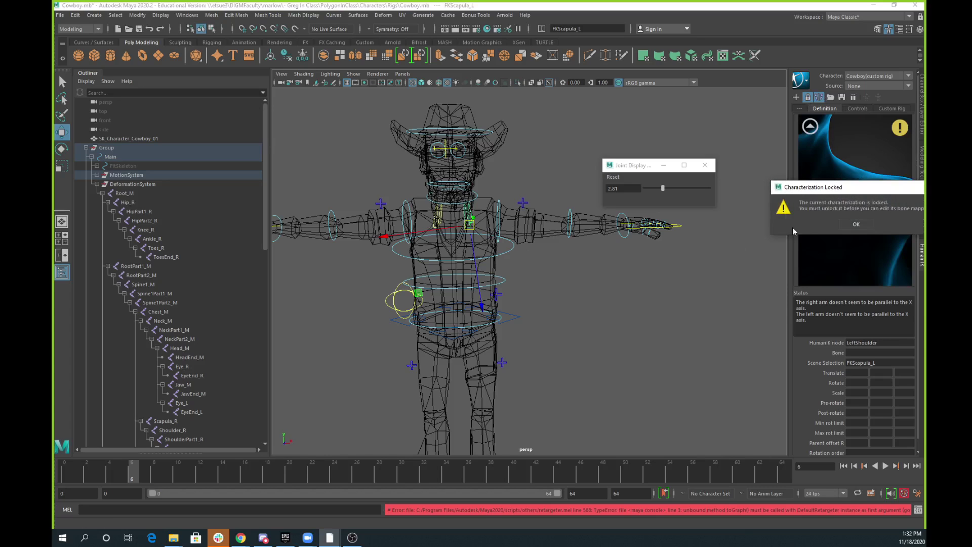
click(855, 227)
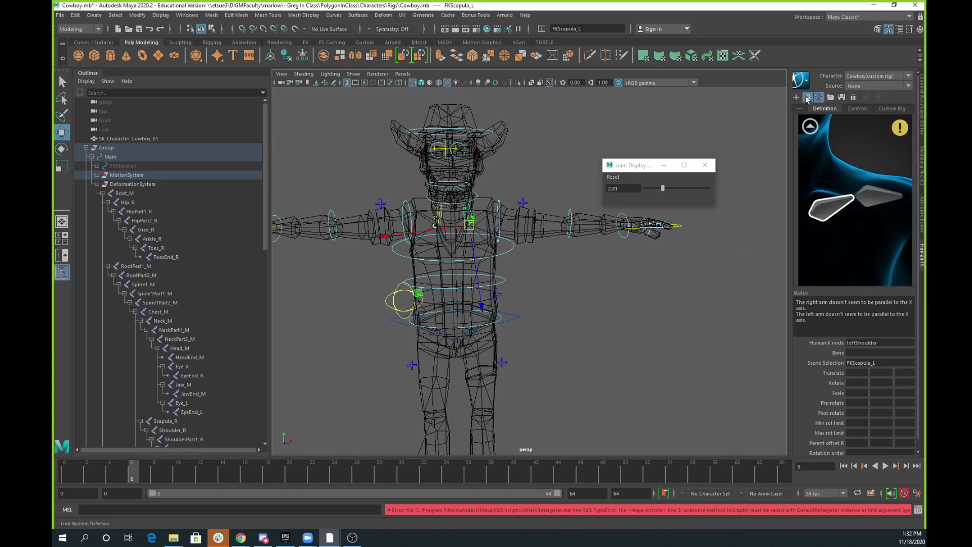
click(814, 149)
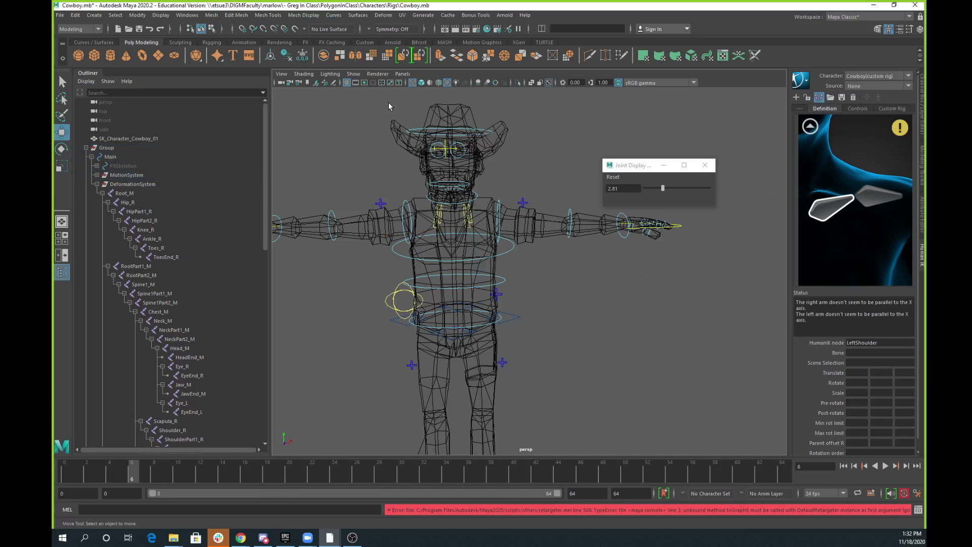
- Turn on visibility of the JointsHIDE layer so the skeleton's joints can be selected in the viewport
click(354, 74)
key(Escape)
click(923, 104)
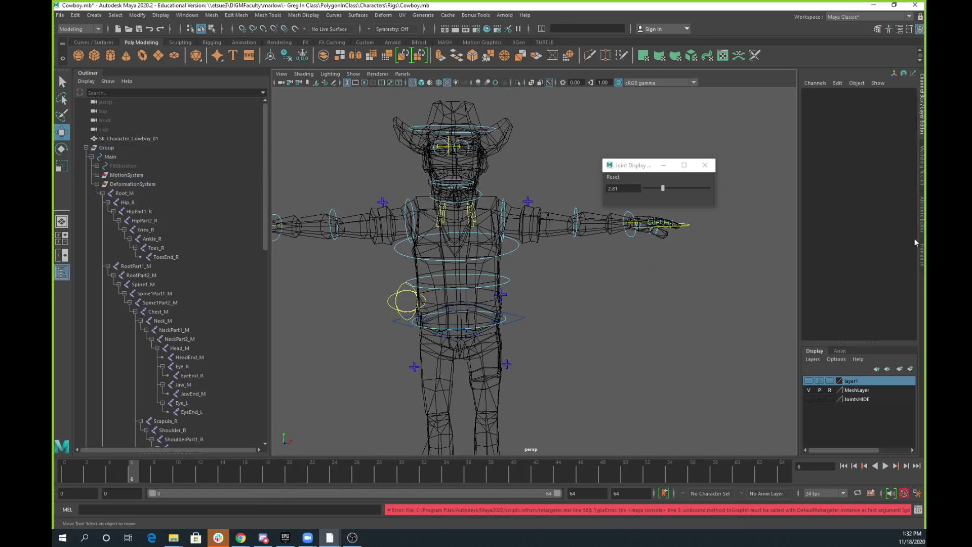
click(809, 399)
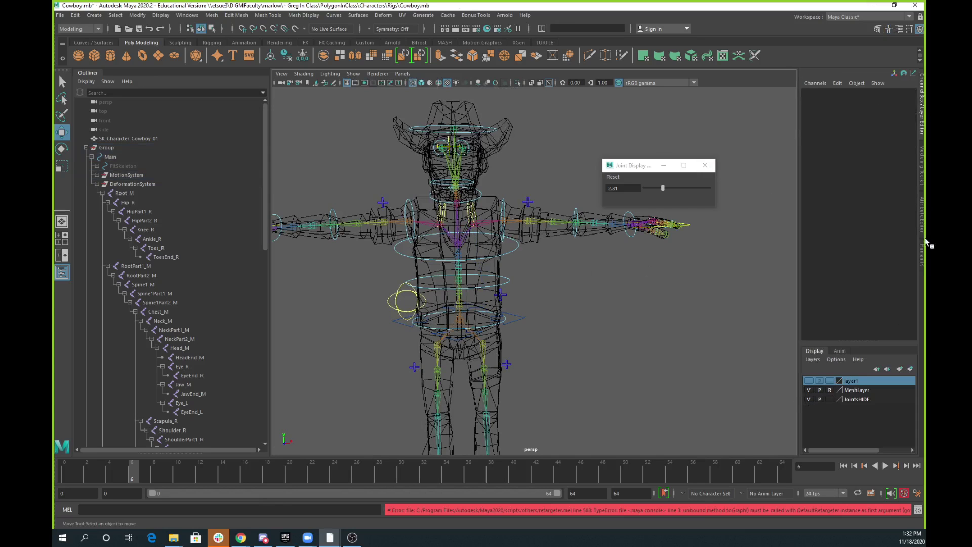
- Map the Scapula_L and Scapula_R joints to the LeftShoulder and RightShoulder nodes and lock the skeleton definition
click(923, 256)
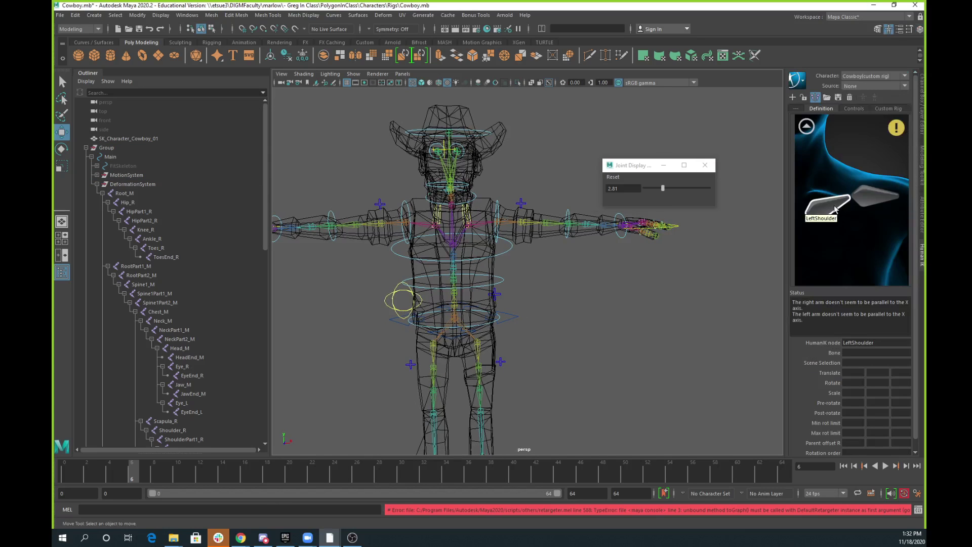
click(477, 222)
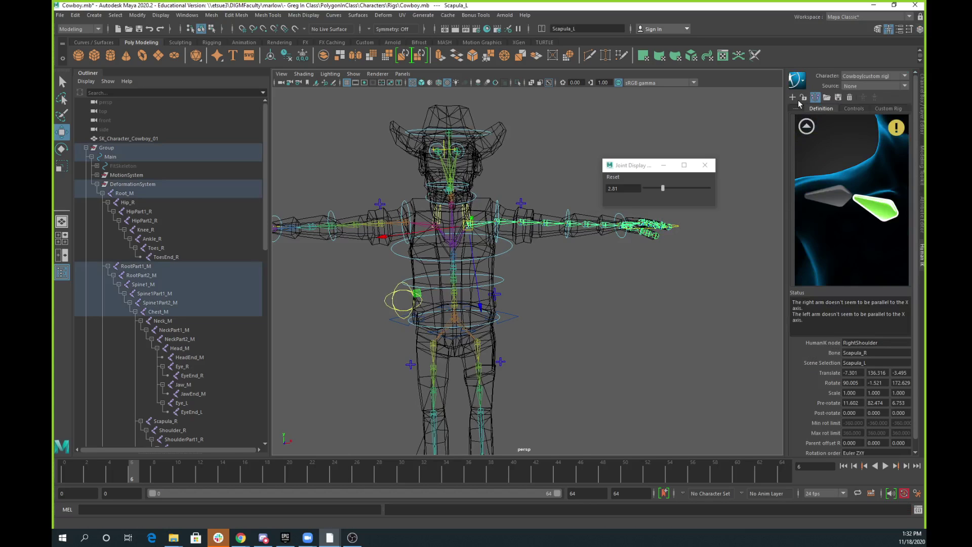
click(807, 126)
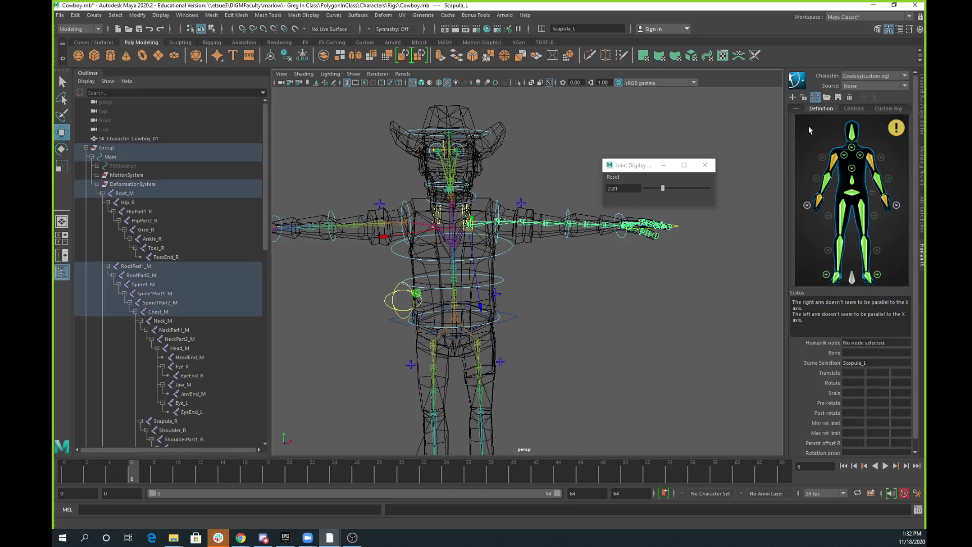
click(804, 97)
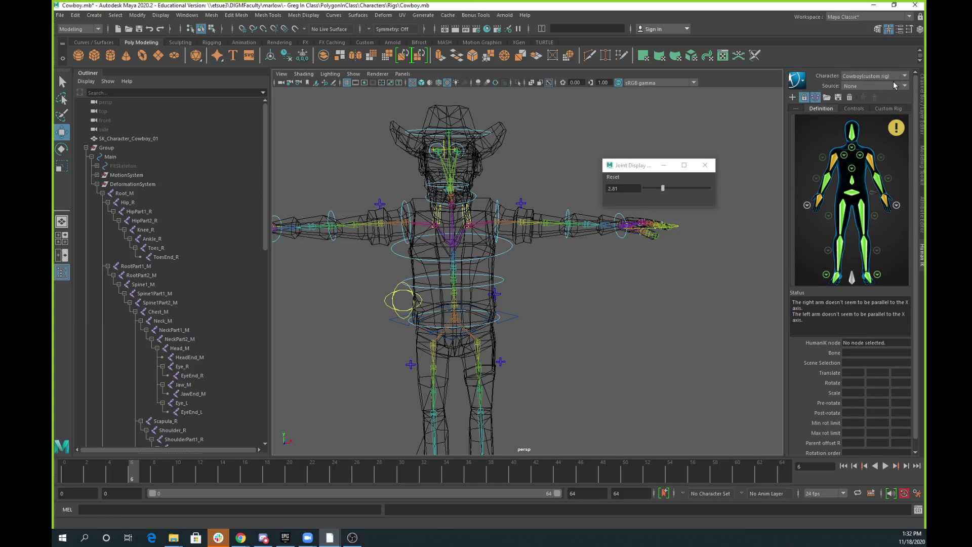
- Assign the FKScapula_L control to the left clavicle and FKScapula_R to the right clavicle in the custom rig mapping
click(860, 108)
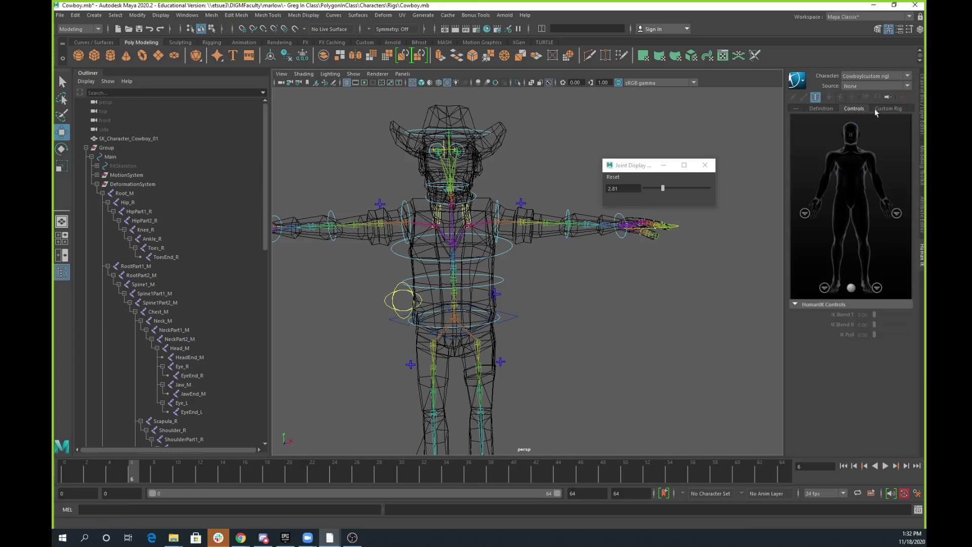
click(885, 109)
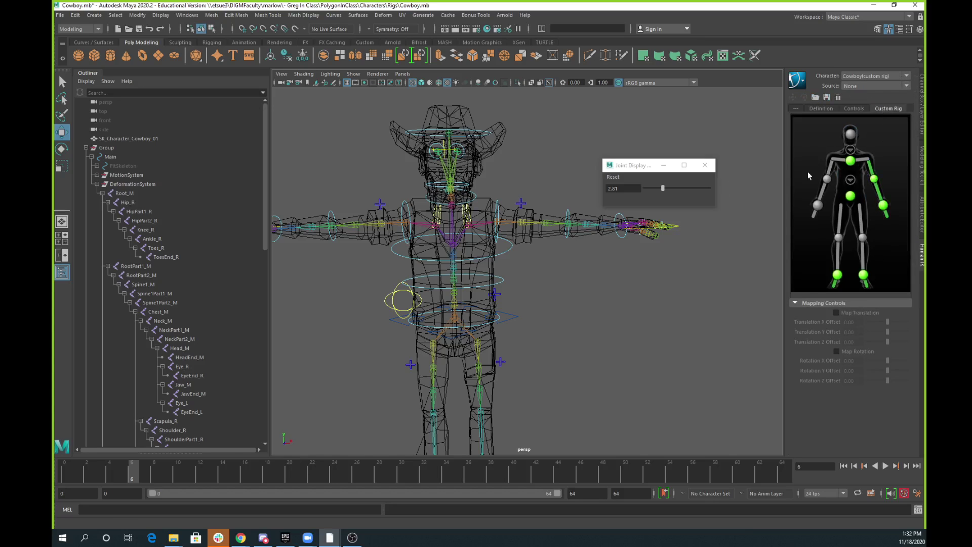
click(470, 213)
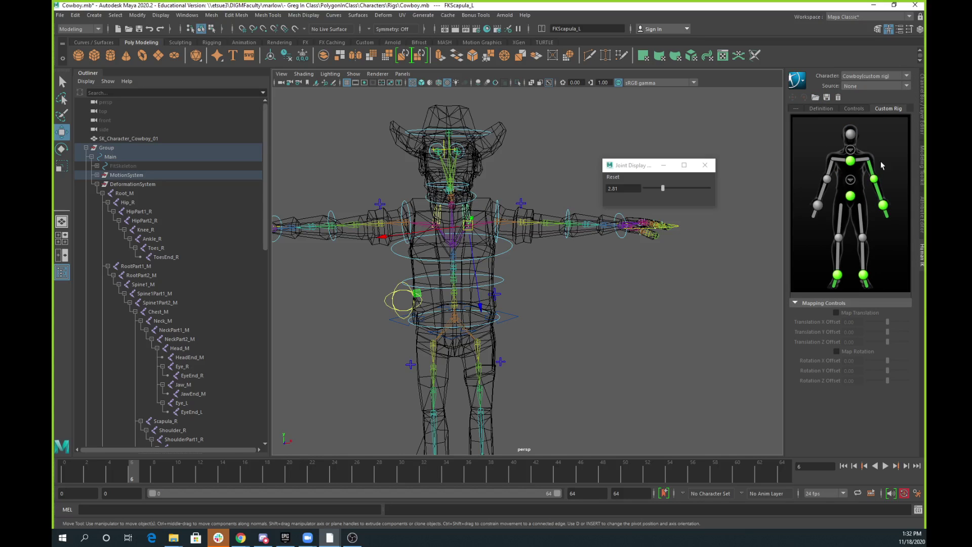
right_click(865, 164)
click(866, 164)
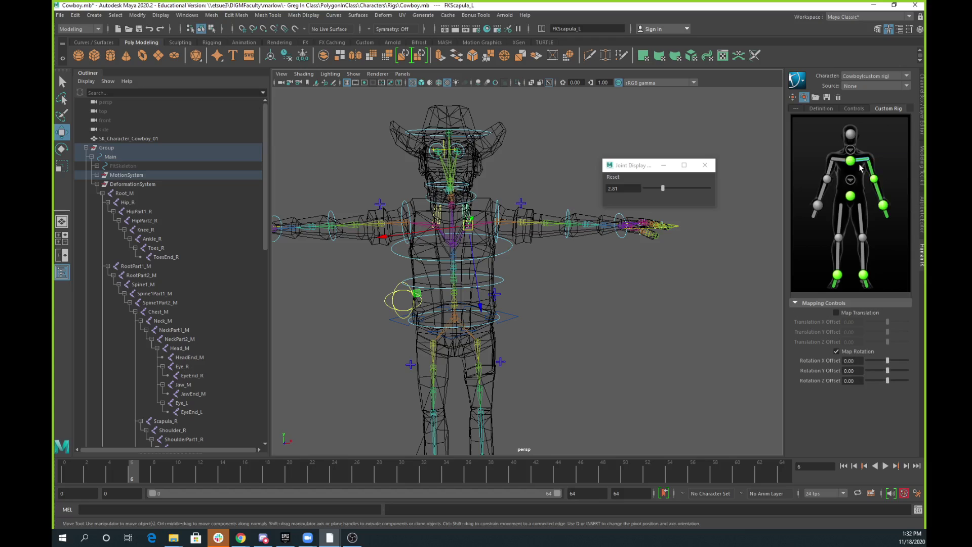
click(435, 223)
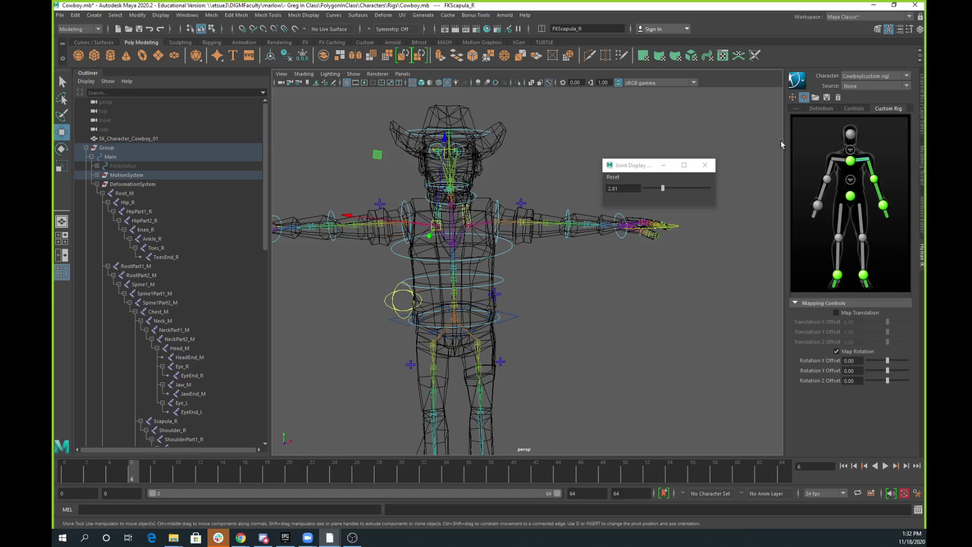
right_click(839, 161)
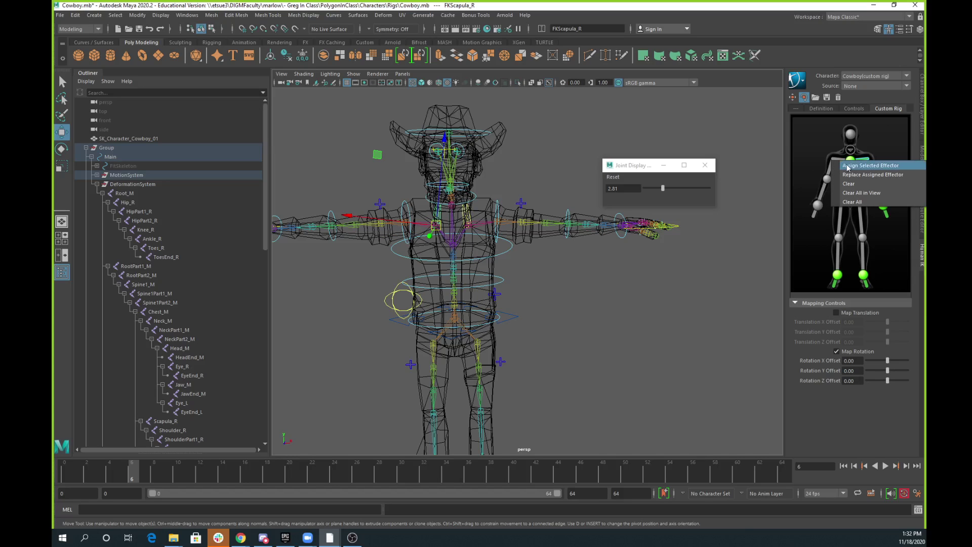
click(851, 168)
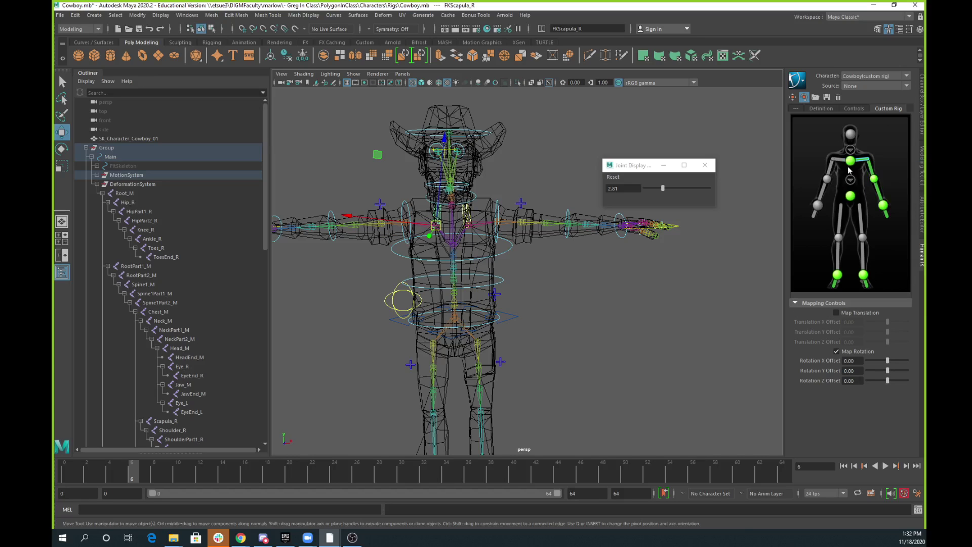
- Assign the FKShoulder_R control to the right upper arm and FKElbow_R to the right elbow effector
click(404, 208)
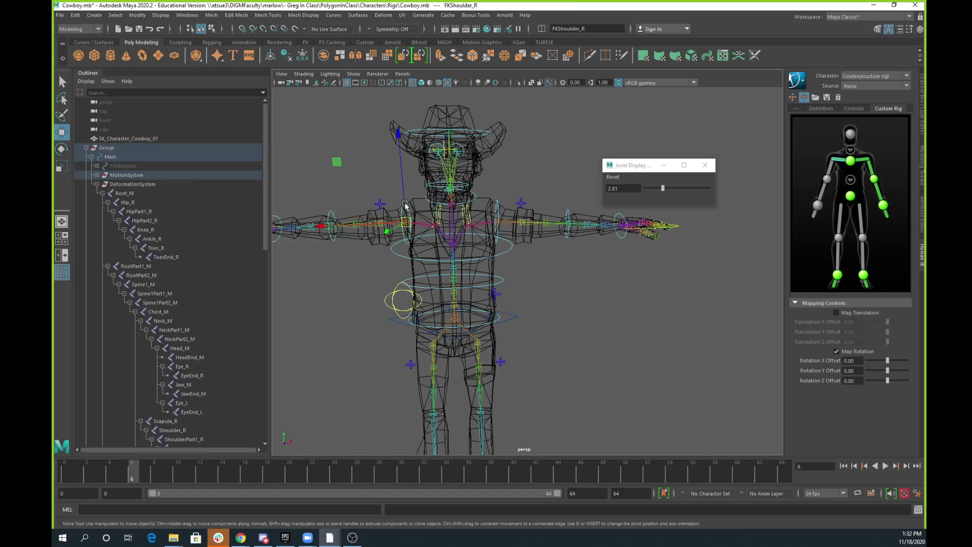
right_click(831, 172)
click(838, 175)
alt+middle_drag(336, 220, 444, 217)
click(427, 211)
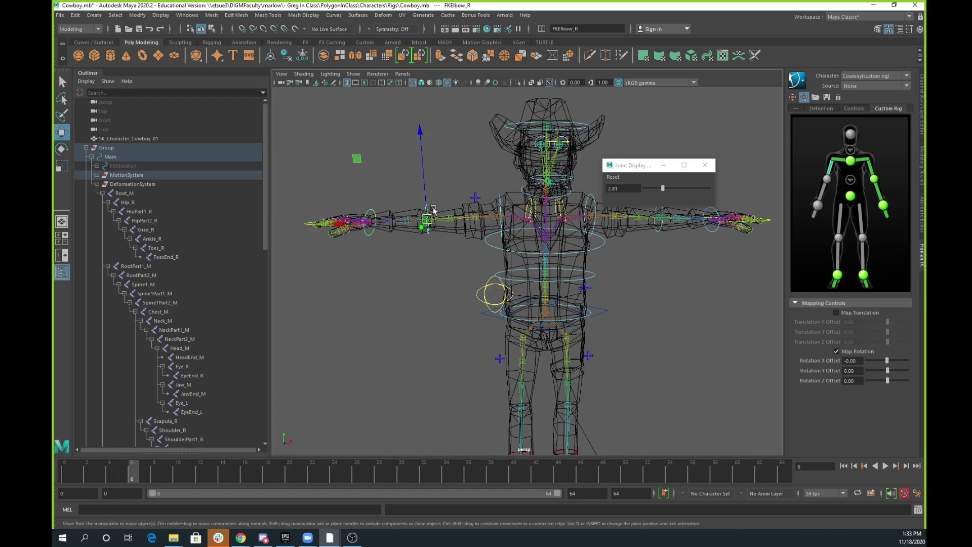
right_click(825, 191)
click(838, 196)
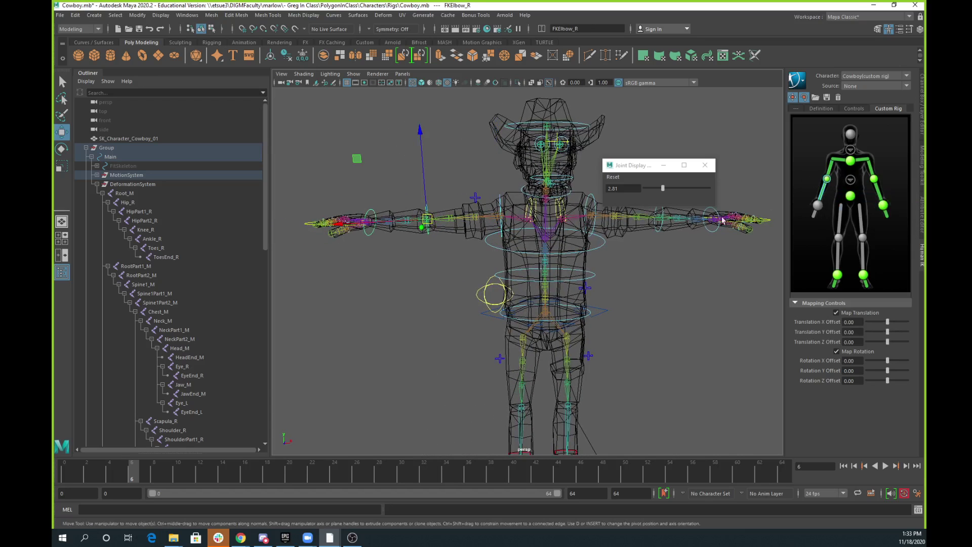
- Assign the FKWrist_R control to the right wrist effector in the custom rig mapping
click(375, 215)
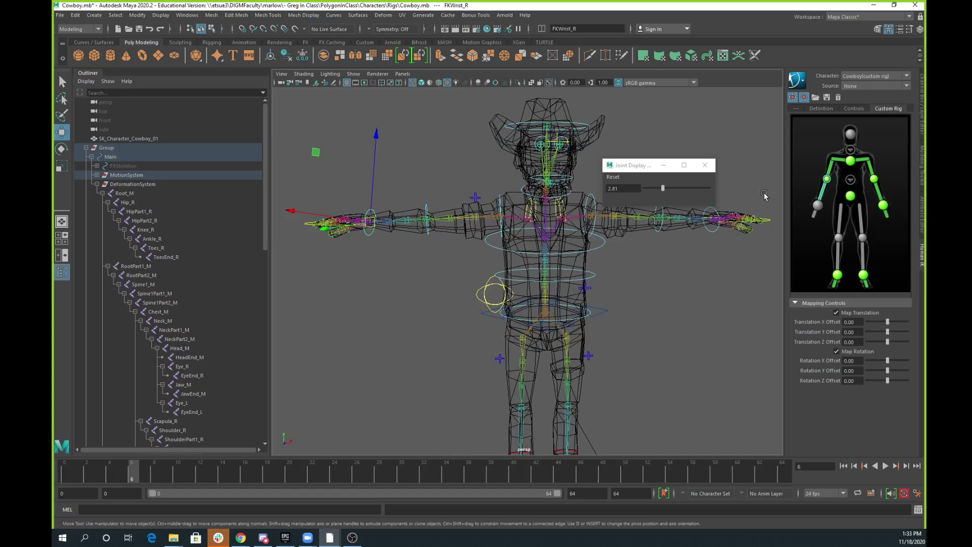
right_click(817, 216)
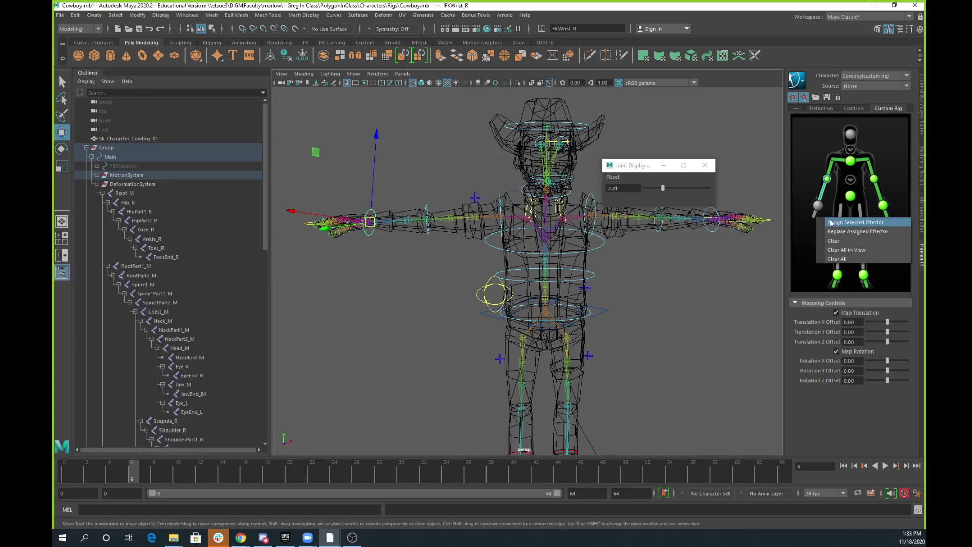
click(831, 222)
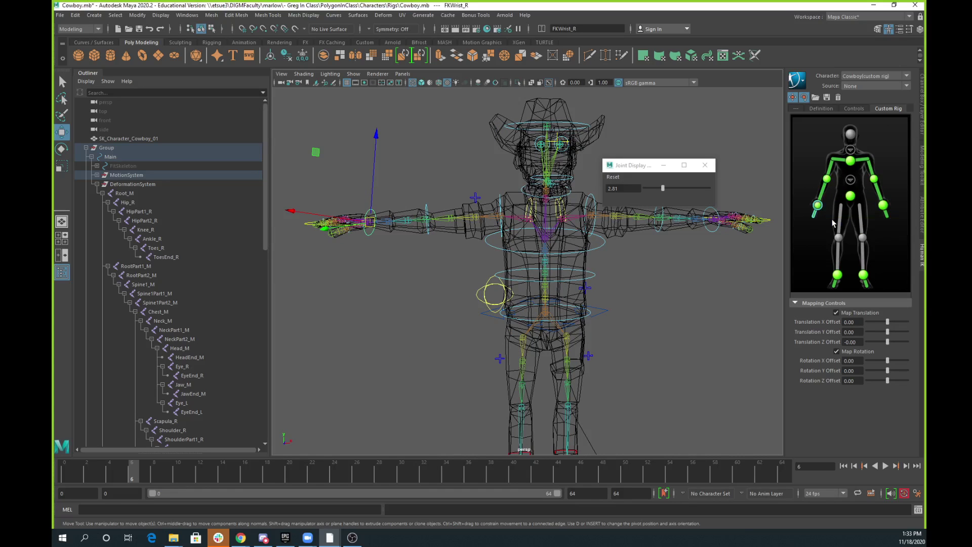
- Assign the FKNeck_M control to the lowest neck effector in the detailed neck view of the custom rig
click(851, 151)
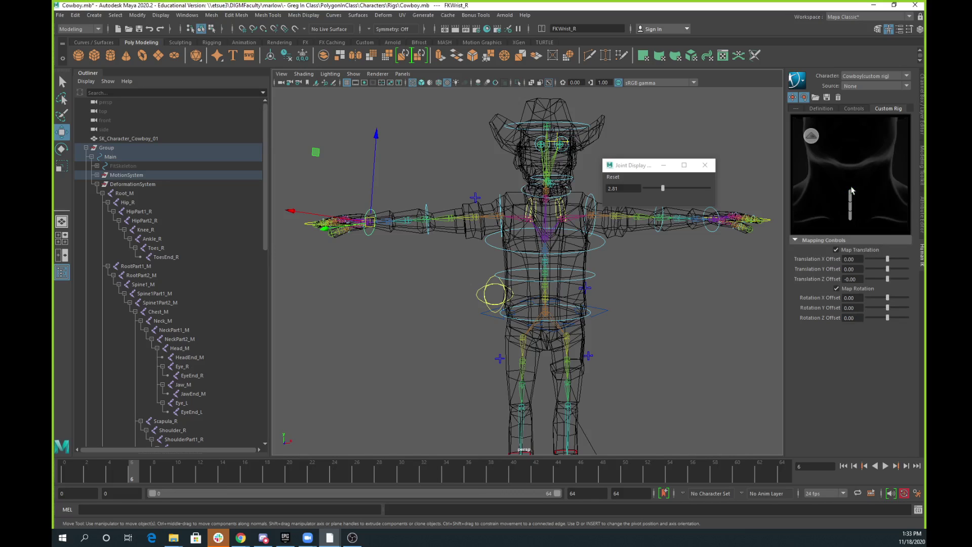
click(850, 217)
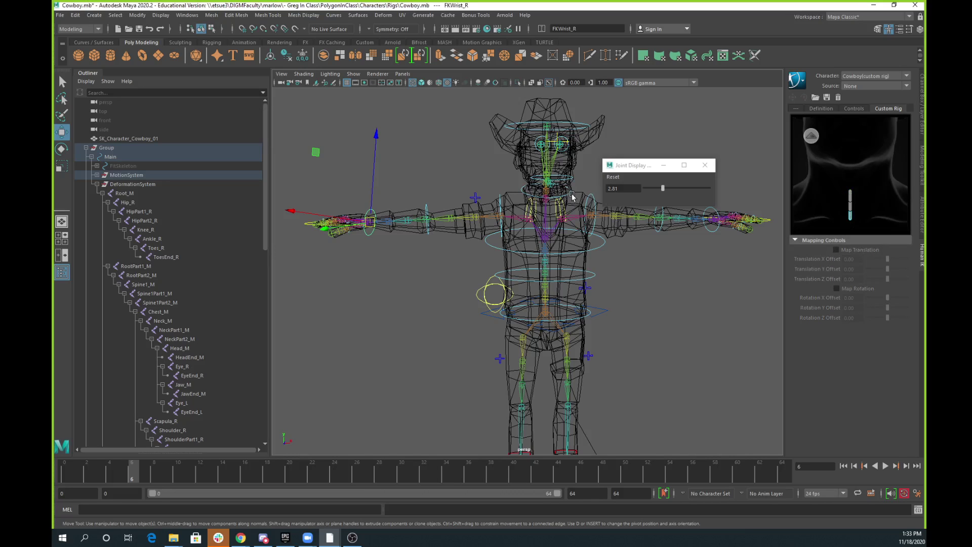
right_click(850, 217)
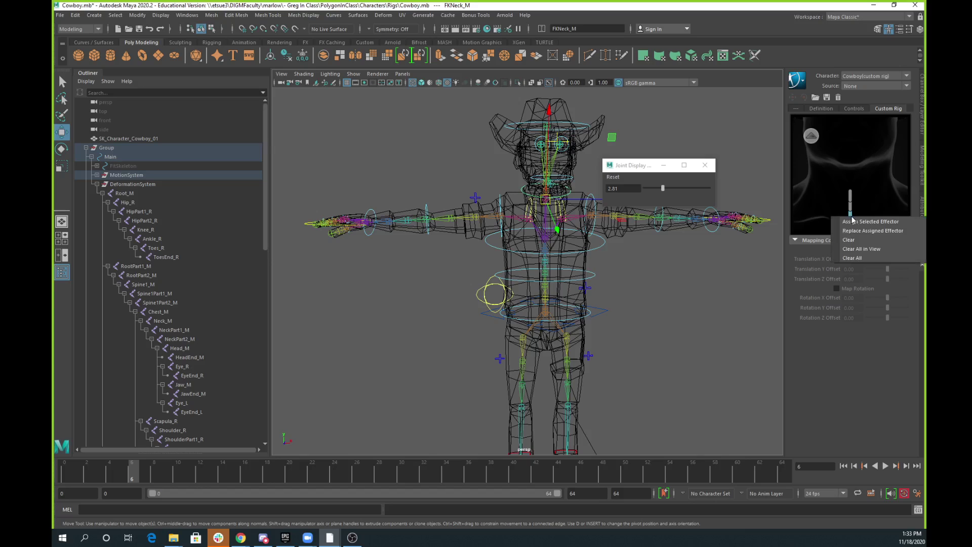
click(861, 222)
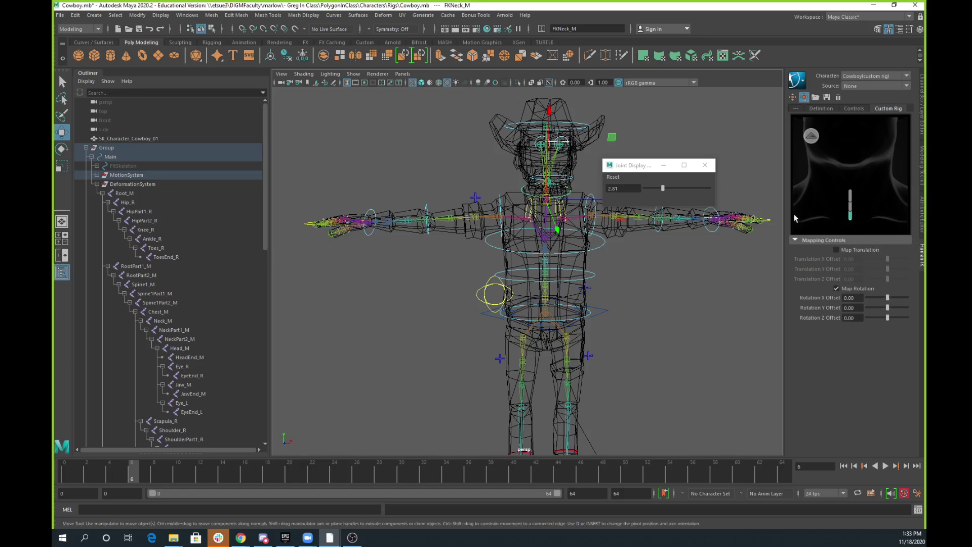
- Return to the full-body mapping view and assign the selected FKNeck_M control to the head effector
click(582, 126)
click(811, 136)
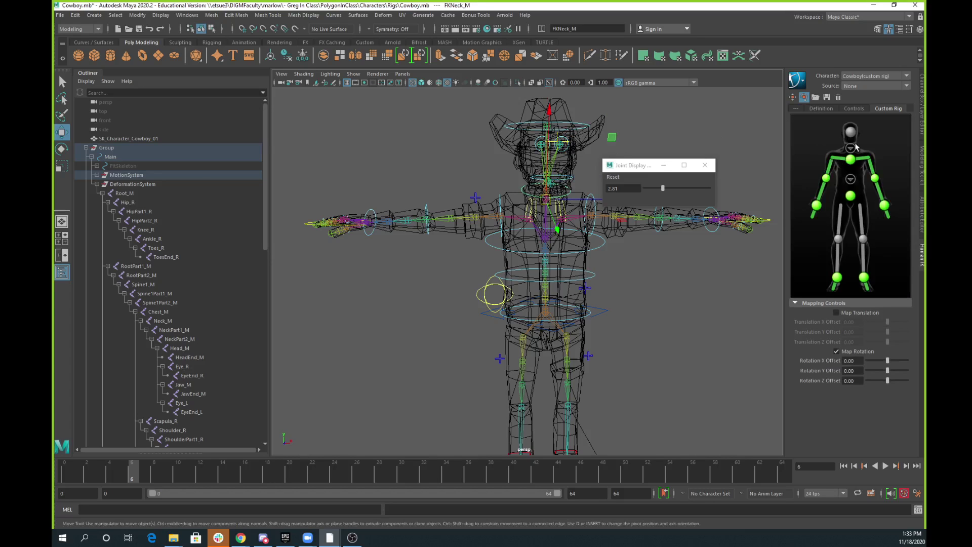
right_click(859, 134)
click(860, 138)
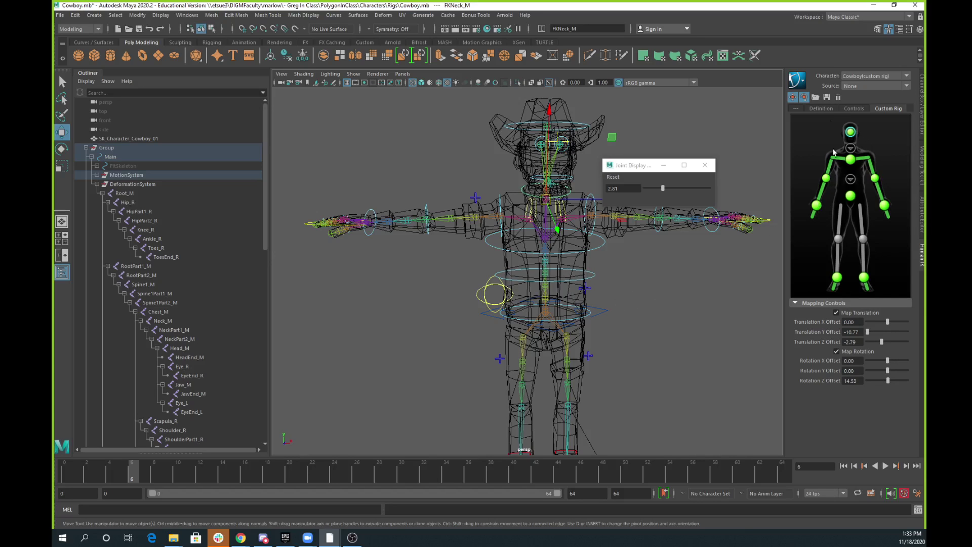
- Save the custom rig mappings as an XML file named "Andvance Skeleton Rig Defs" in the MocapData folder
click(829, 98)
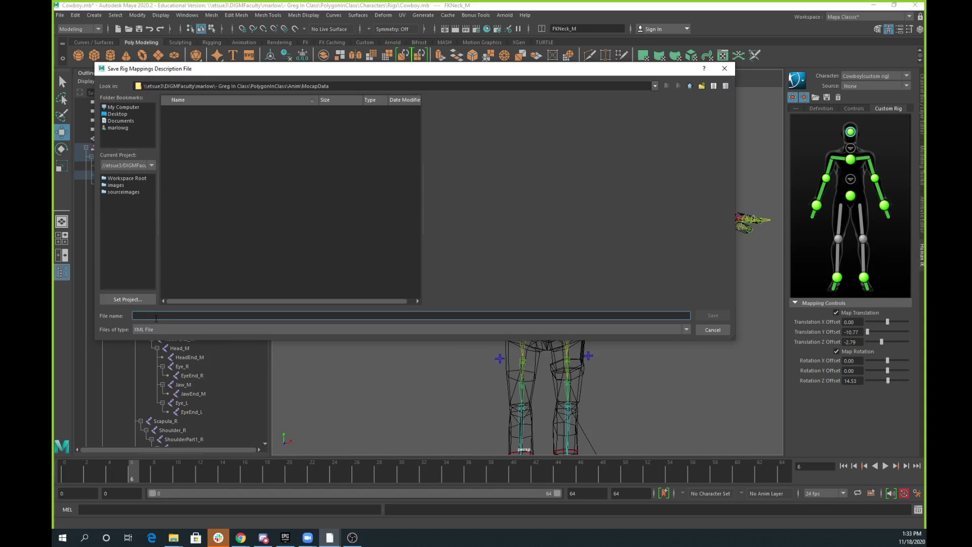
text(Andvance Skeleton Rig Defs)
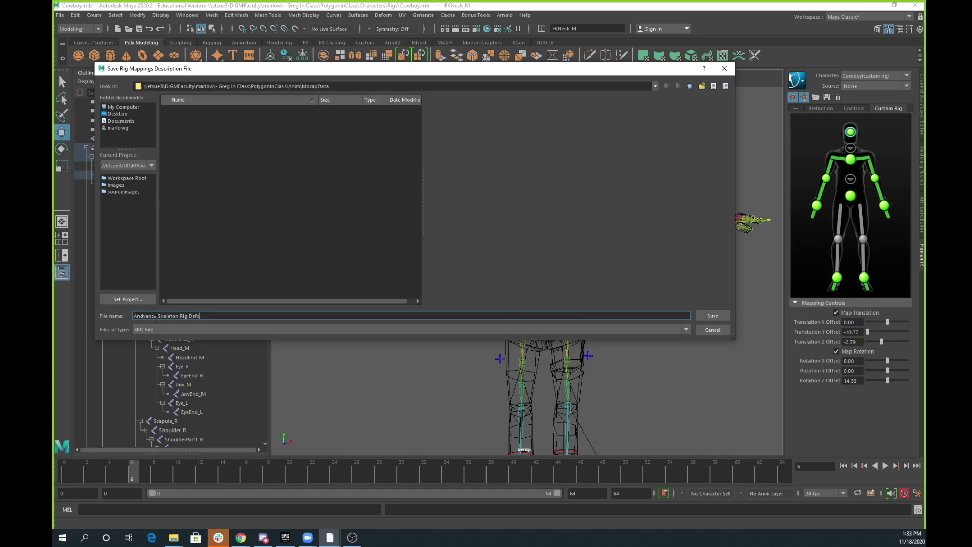
key(Return)
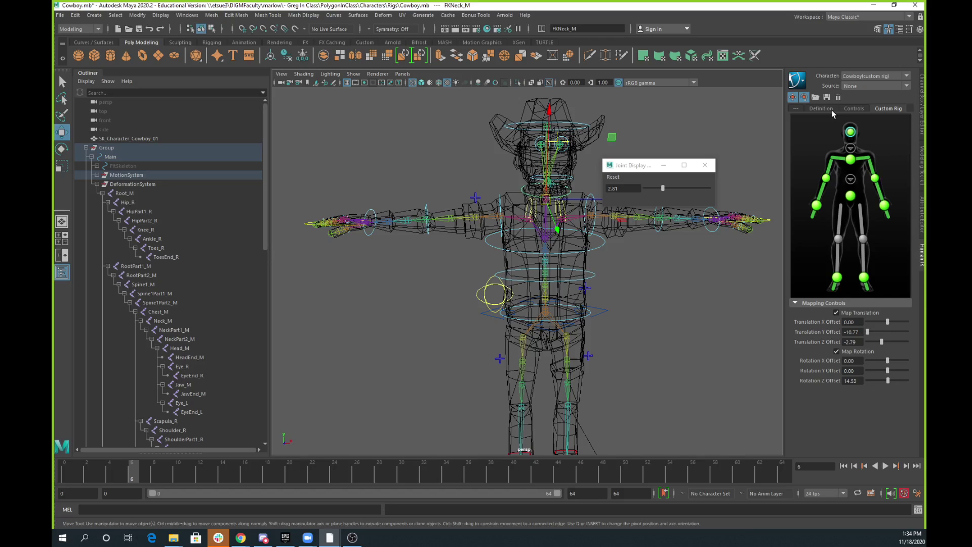
- Test the RootX_M hip control by moving it in the viewport, and undo the move
click(851, 198)
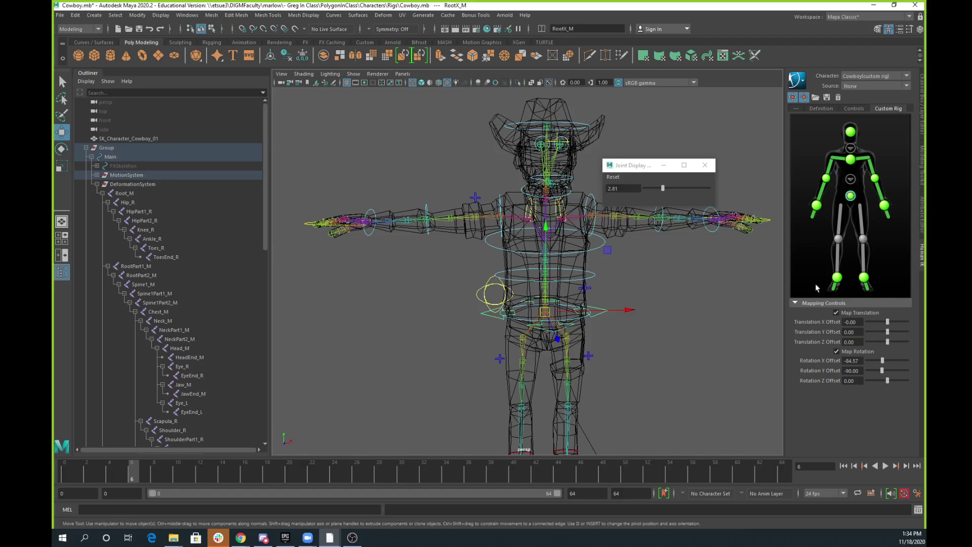
click(694, 327)
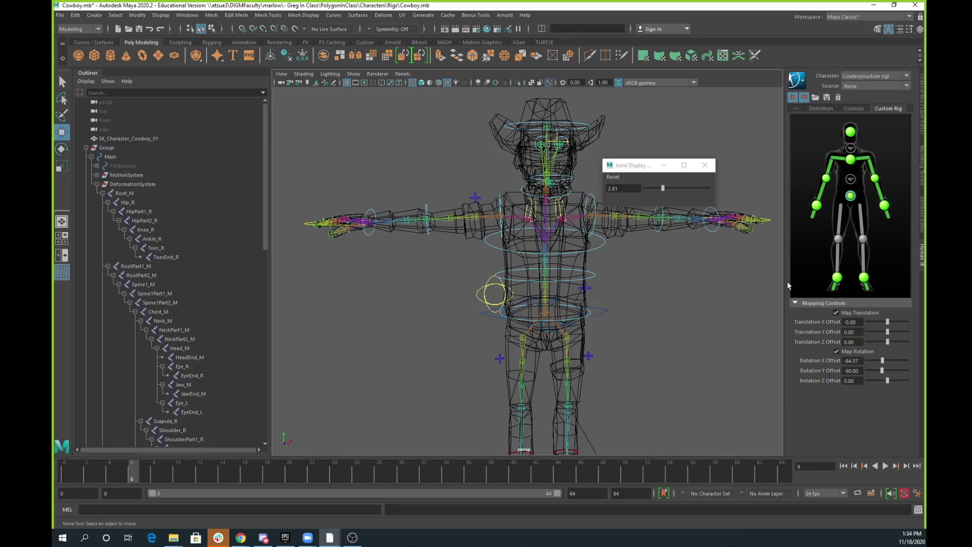
click(601, 320)
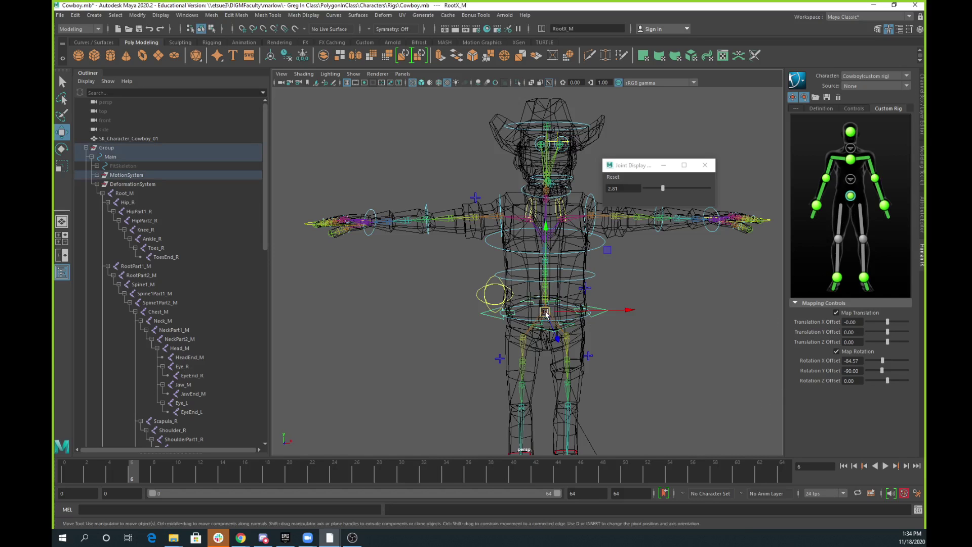
middle_drag(601, 323, 618, 344)
key(ctrl+z)
key(ctrl+z)
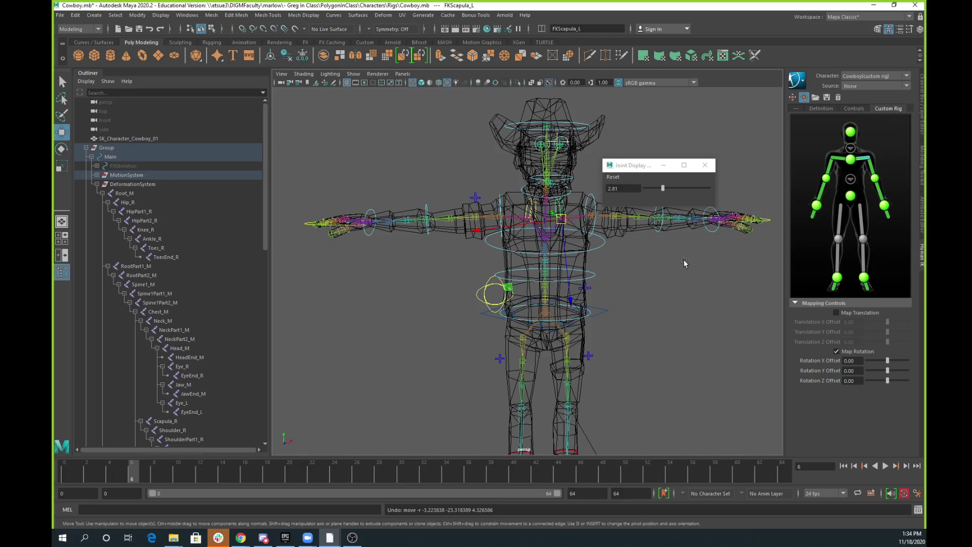
- Start saving the scene under a new name and browse to the PolygonInClass project's Anim folder
click(59, 16)
key(Escape)
key(q)
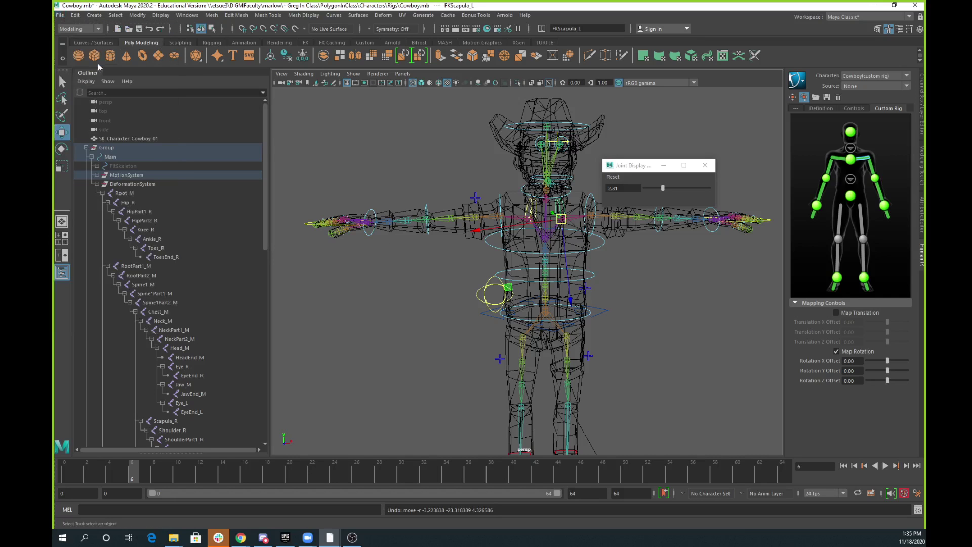
key(ctrl+shift+s)
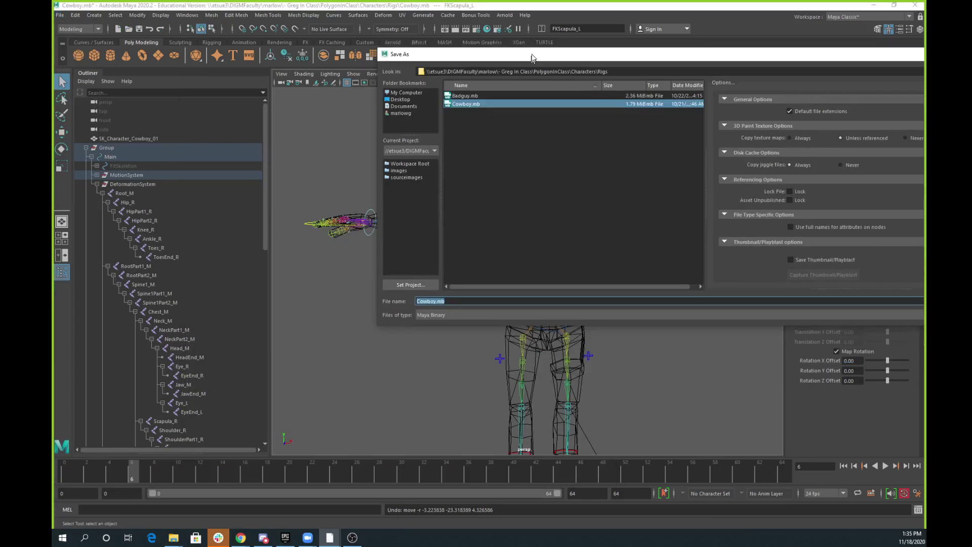
click(841, 83)
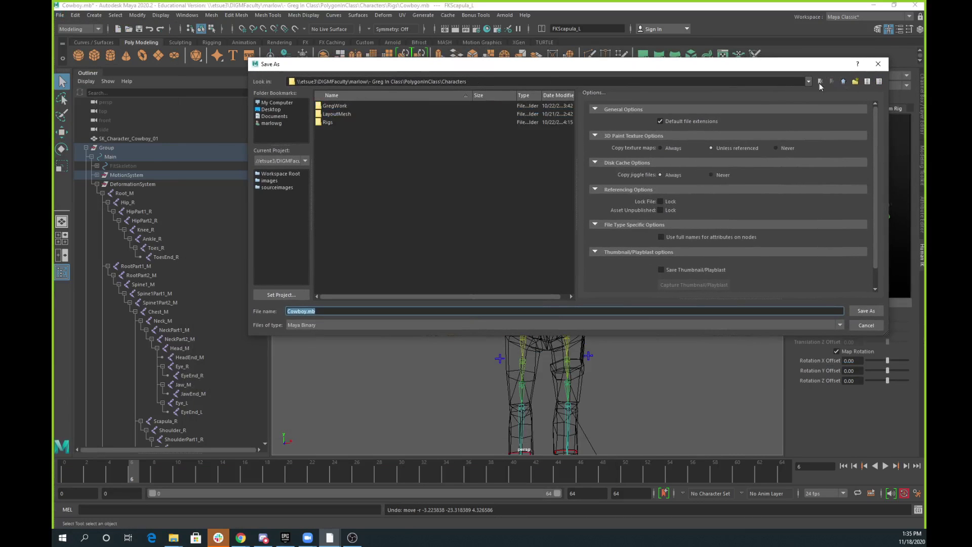
click(836, 84)
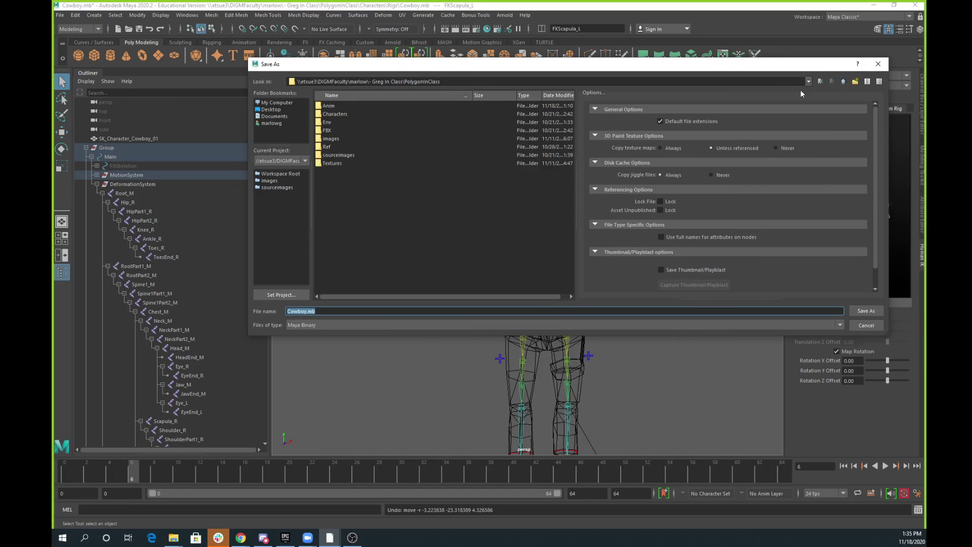
double_click(324, 107)
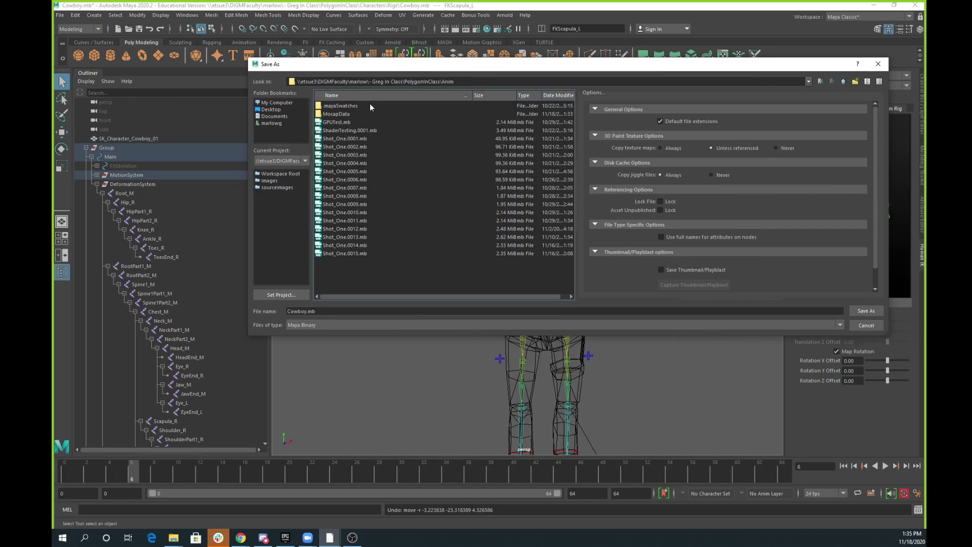
- Create a new folder named MocapinClass inside the Anim folder
click(855, 82)
text(Moc)
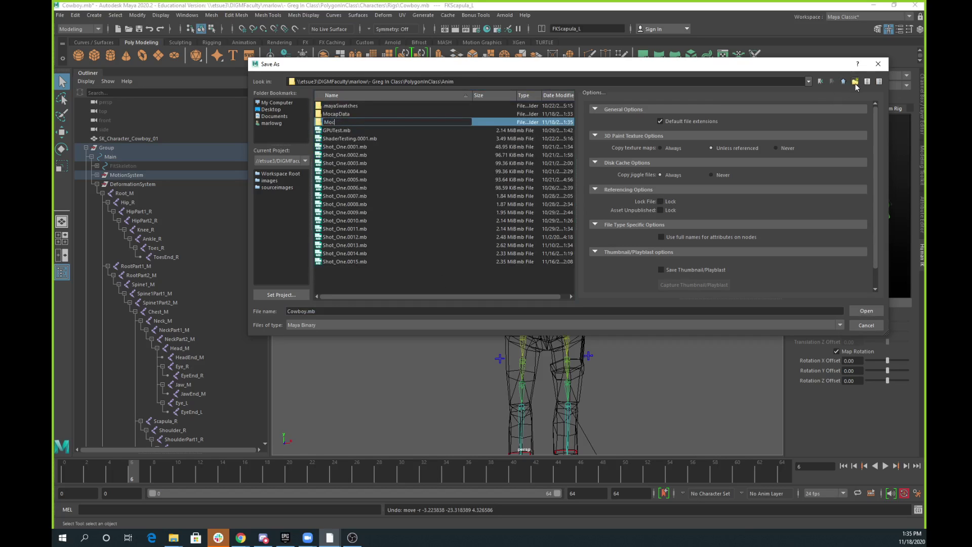
text(apinClass)
key(Return)
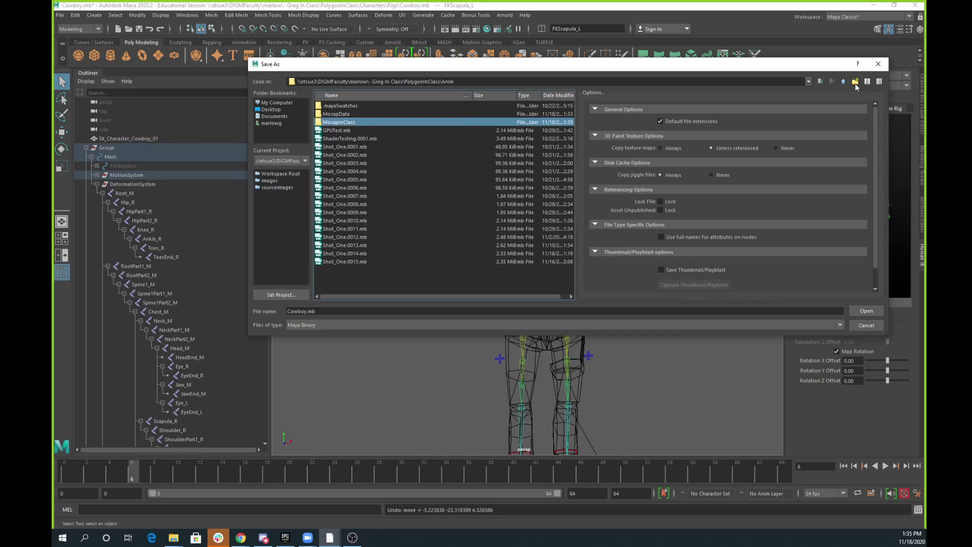
- Save the scene as CowboyRnaway.0001.mb in the MocapinClass folder
double_click(381, 122)
click(305, 311)
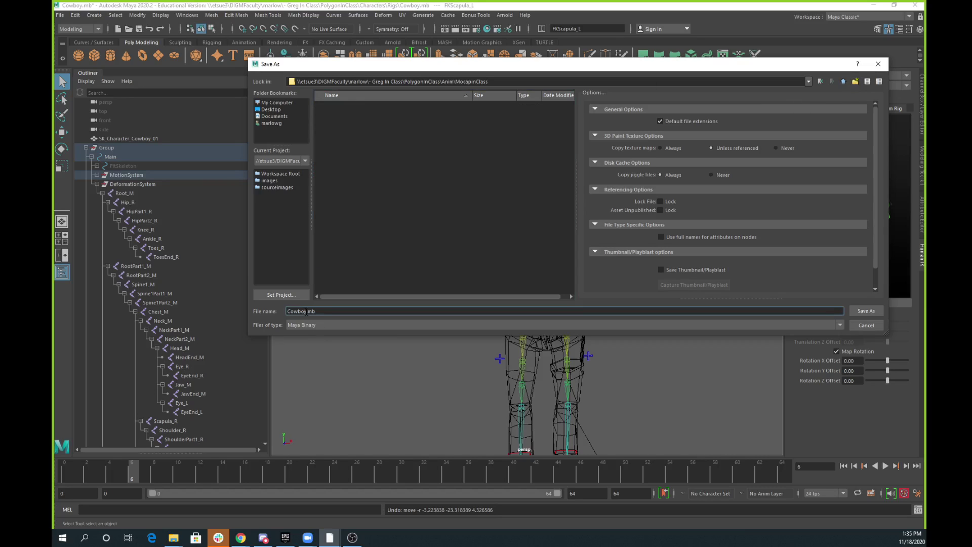
text(Rinaway)
text(.0001)
key(Return)
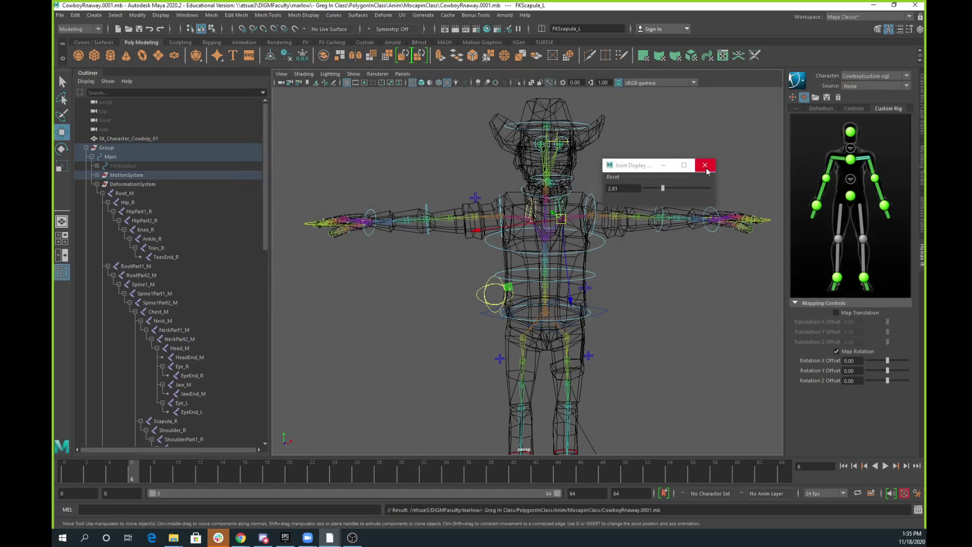
- Hide the JointsHIDE and MeshLayer display layers and turn off NURBS curve display in the viewport
drag(643, 168, 674, 119)
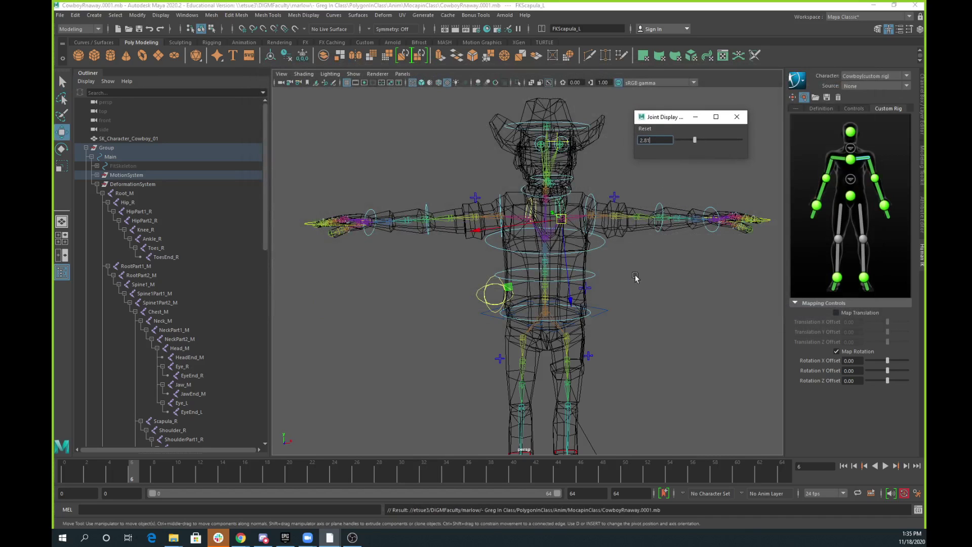
scroll(635, 278, down, 6)
alt+drag(654, 286, 607, 331)
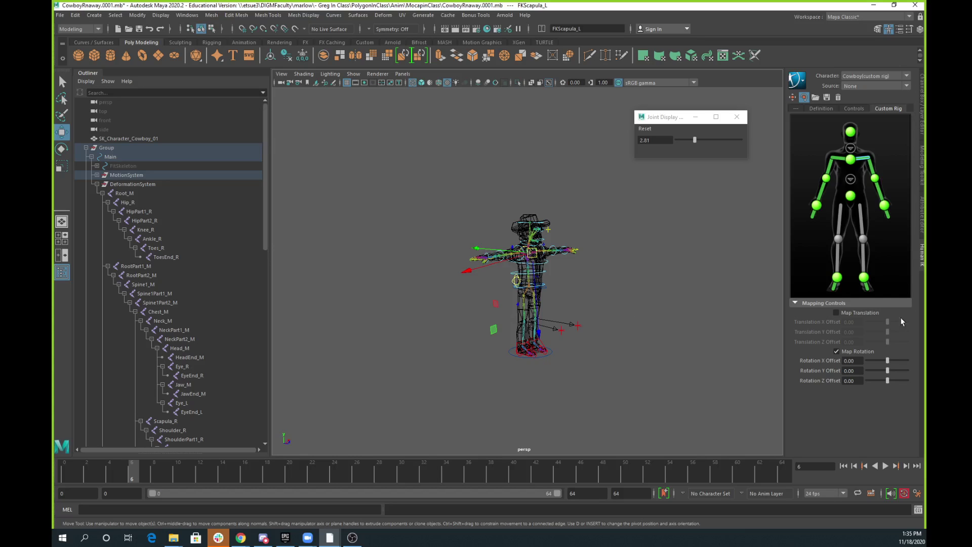
click(696, 279)
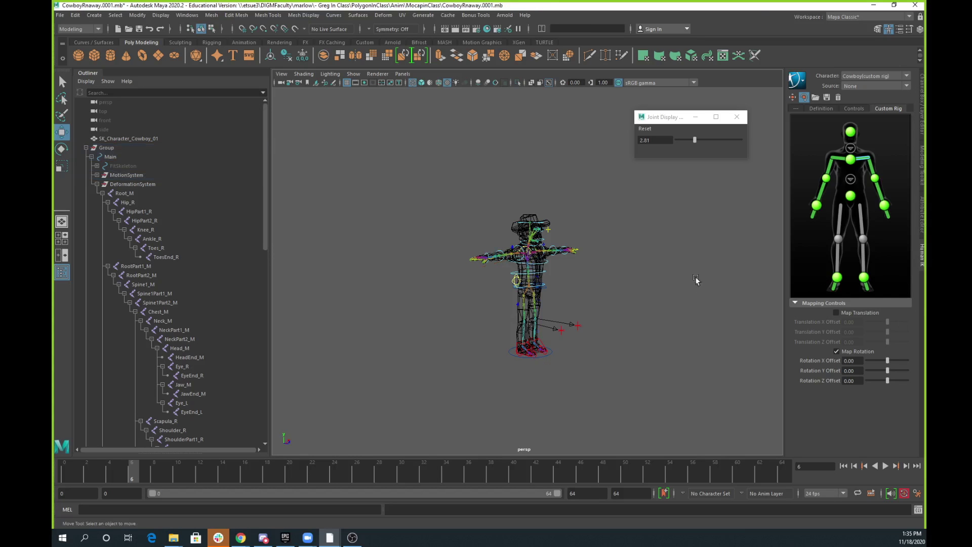
click(921, 103)
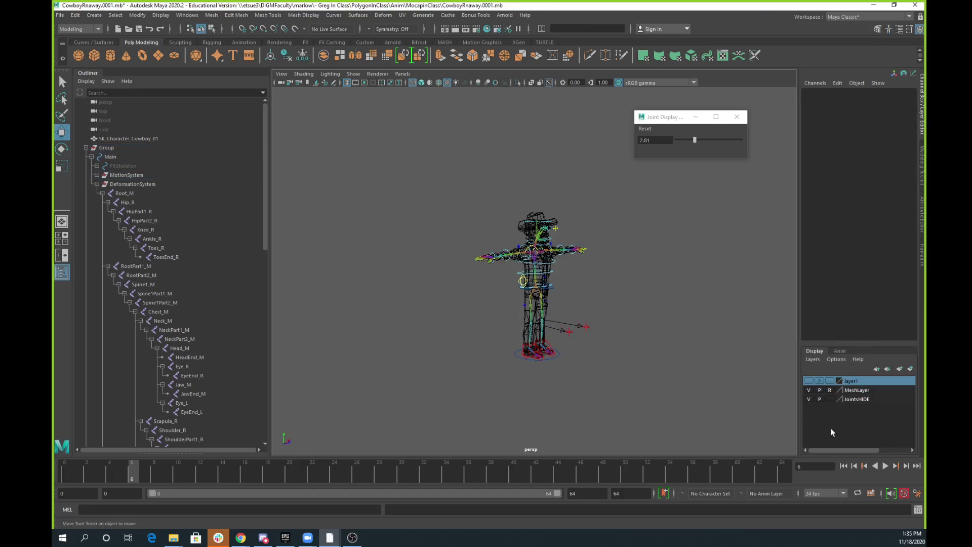
click(809, 400)
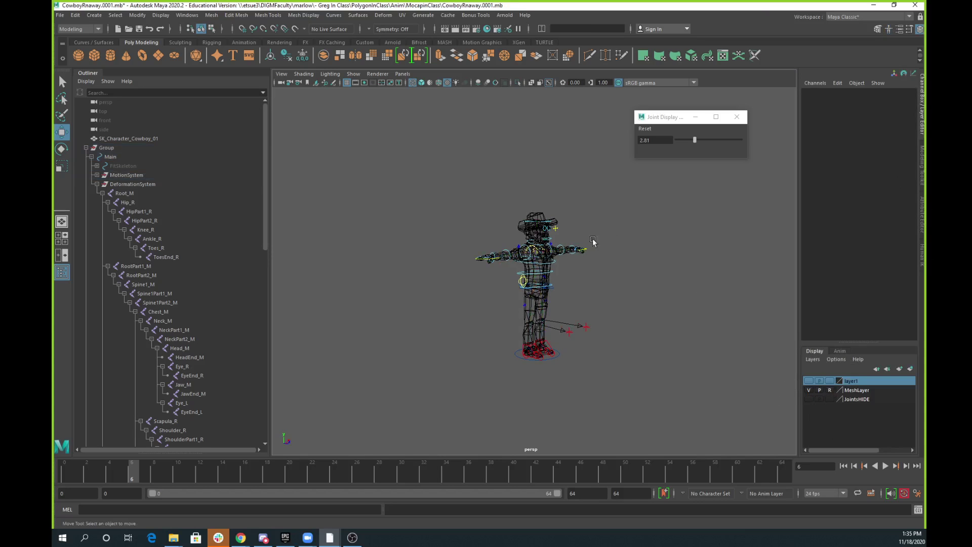
click(830, 390)
click(830, 390)
click(809, 390)
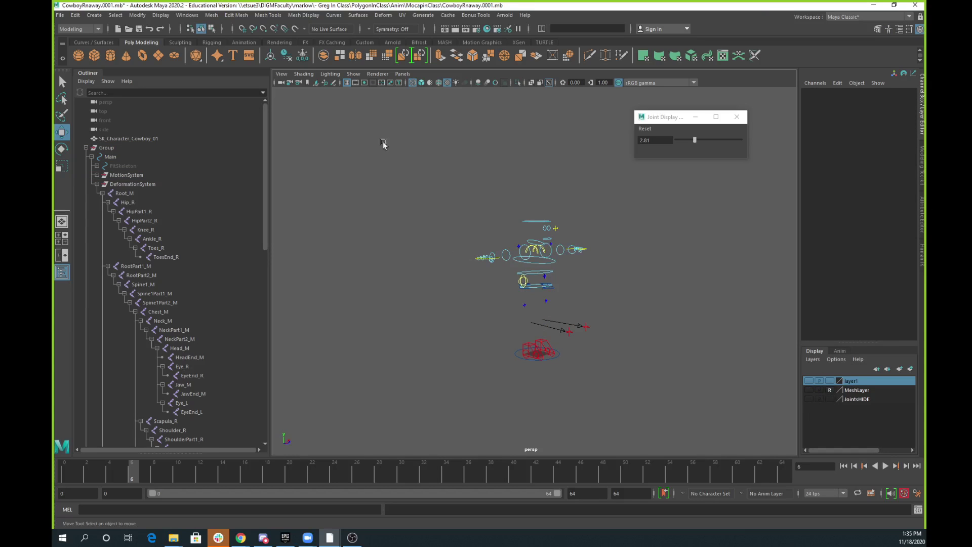
click(354, 74)
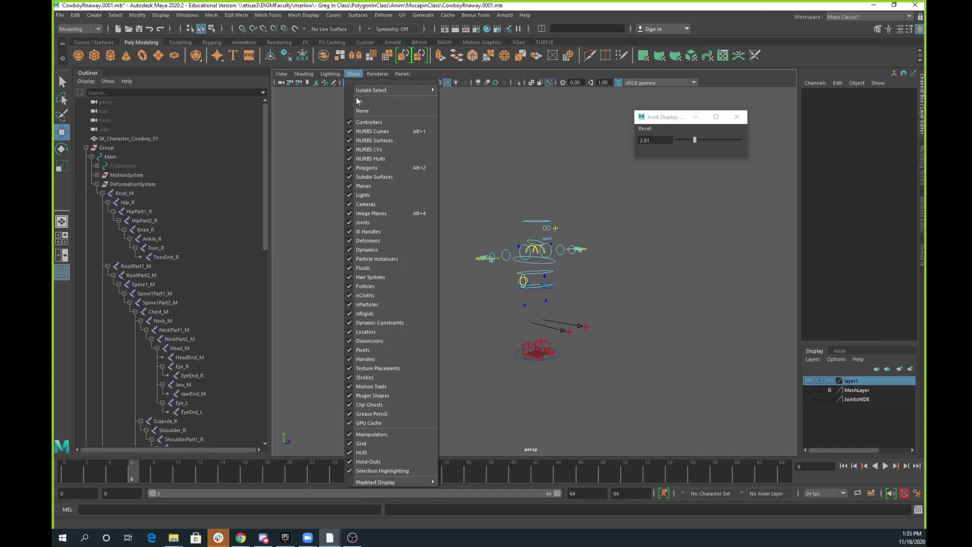
click(364, 136)
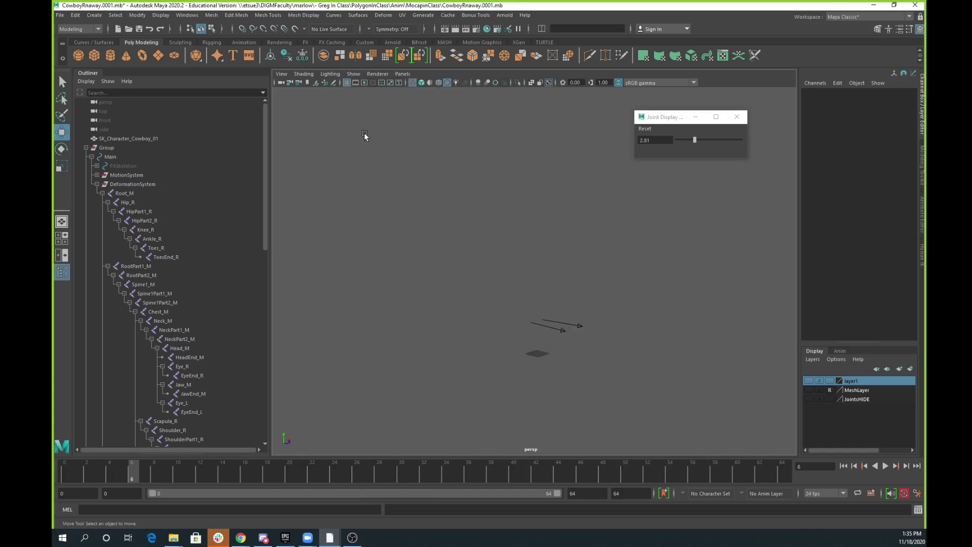
- Show layer1 with the mocap skeleton and play its animation back from frame 0
click(809, 381)
drag(62, 470, 350, 488)
key(alt+shift+v)
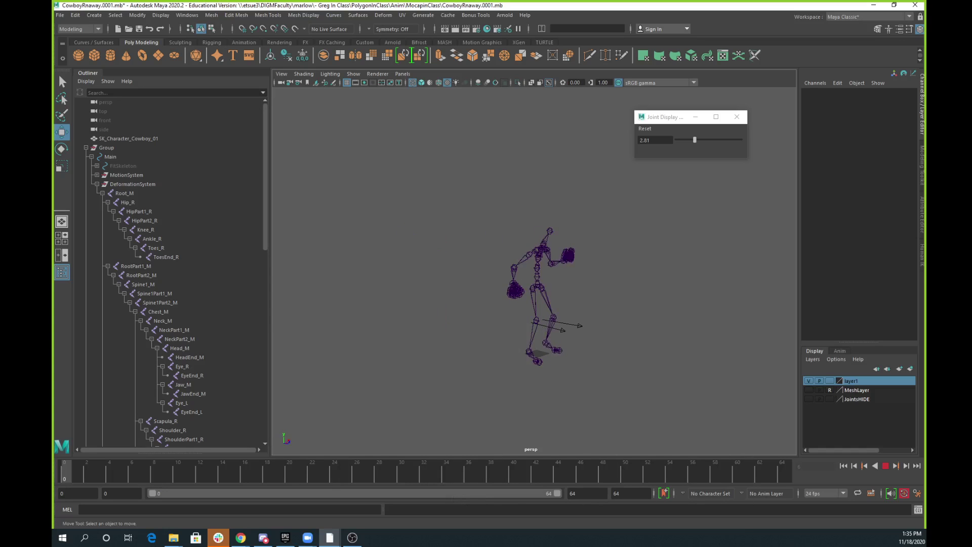
- Reduce the joint display size to 0.94 for the mocap skeleton
drag(698, 142, 683, 140)
scroll(562, 268, up, 5)
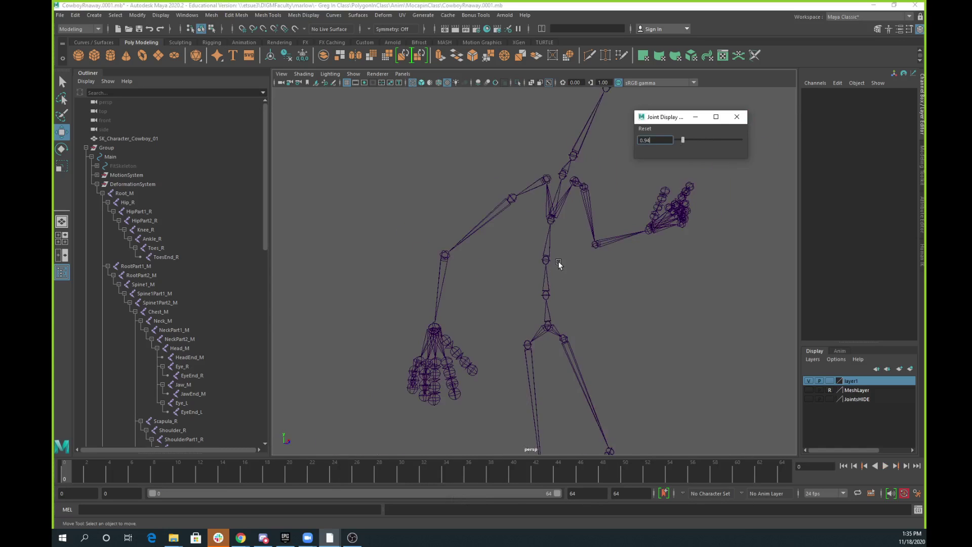
- Examine the mocap skeleton's legs, arms and overall pose from several angles, picking its left upper leg joint
alt+drag(648, 357, 600, 359)
alt+middle_drag(601, 360, 718, 230)
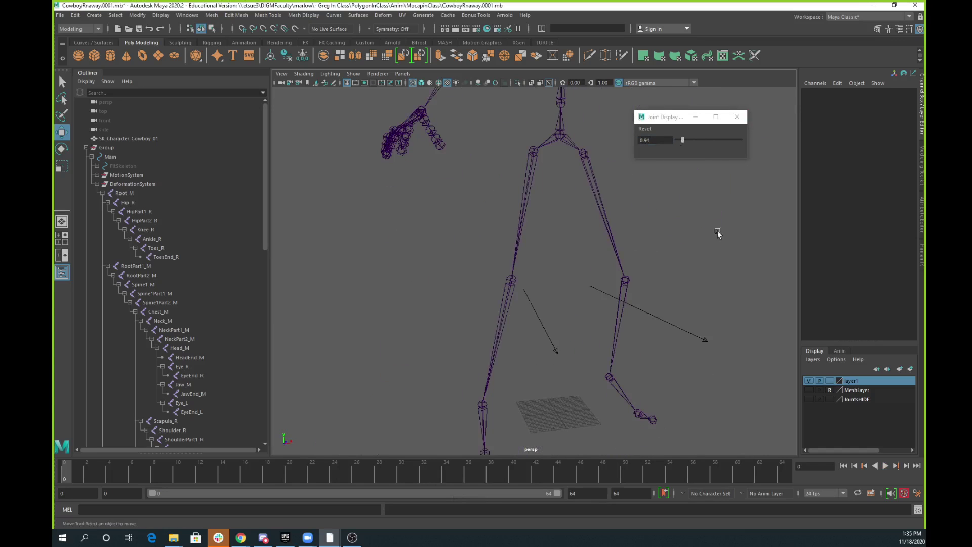
alt+right_drag(718, 230, 669, 229)
alt+middle_drag(670, 229, 576, 246)
click(576, 246)
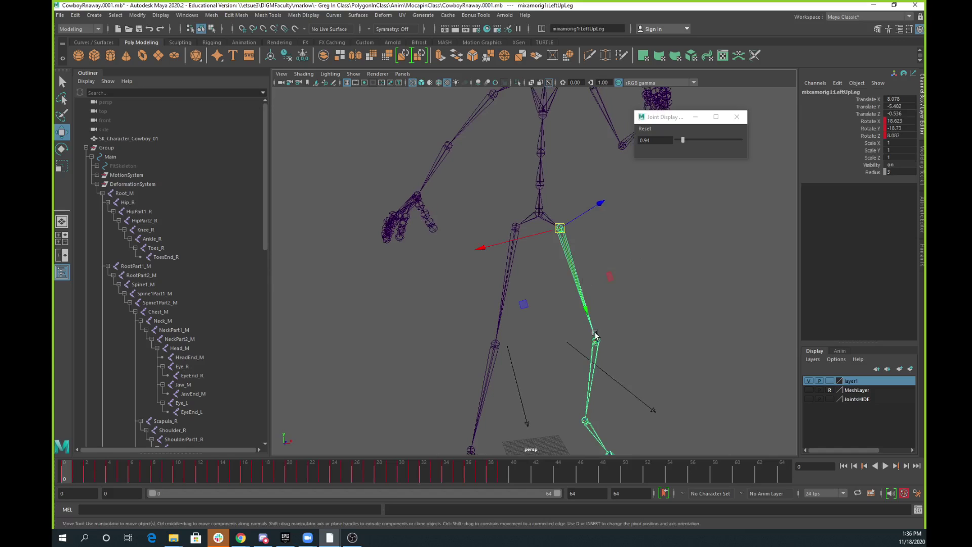
alt+right_drag(564, 201, 565, 288)
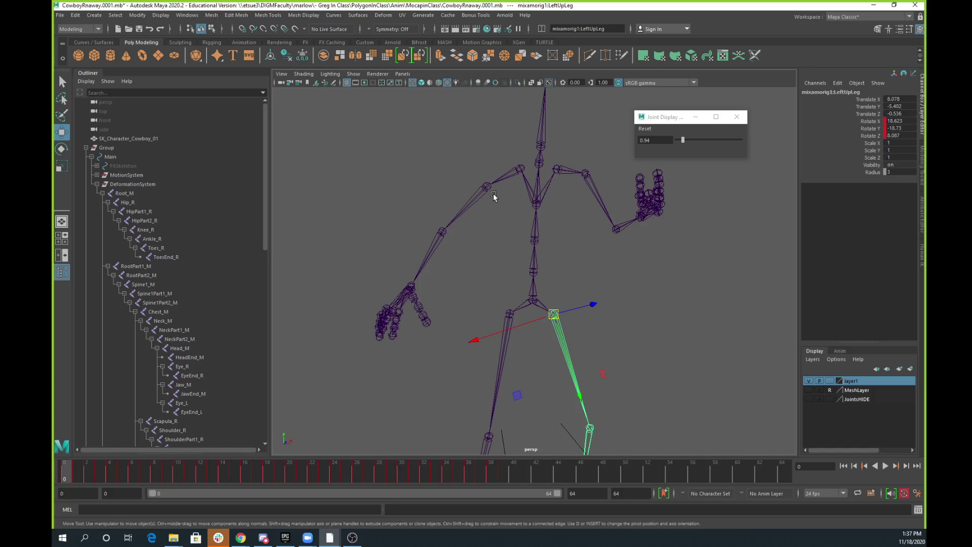
scroll(617, 331, down, 4)
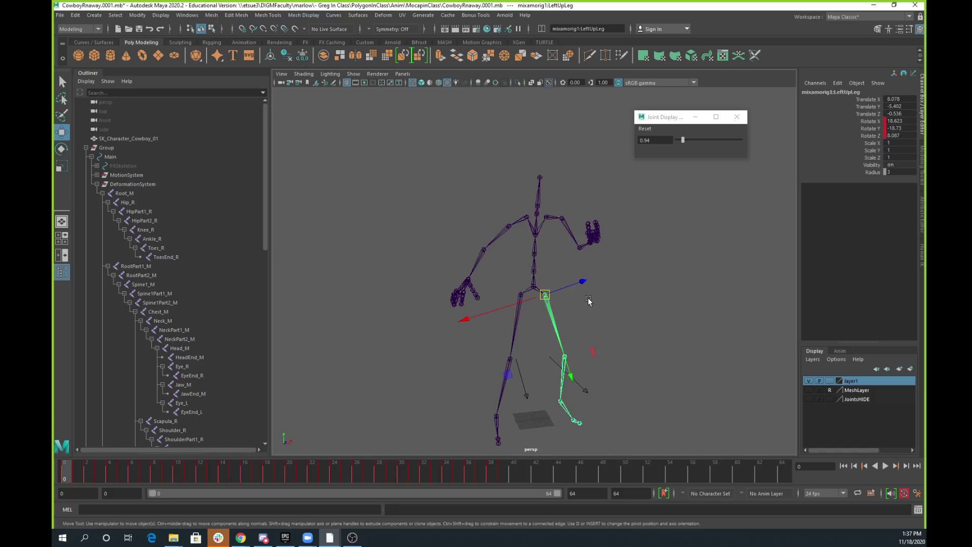
alt+drag(530, 321, 536, 353)
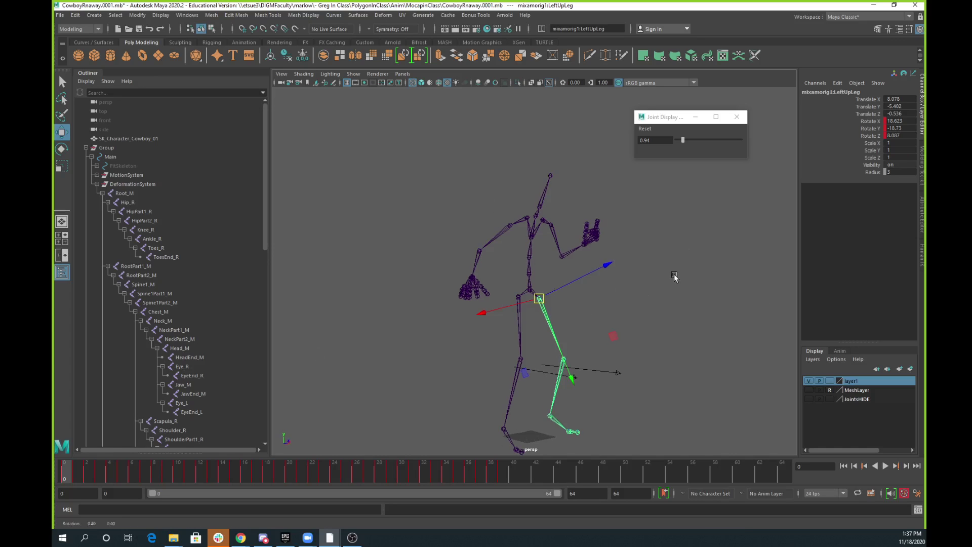
alt+middle_drag(673, 275, 617, 271)
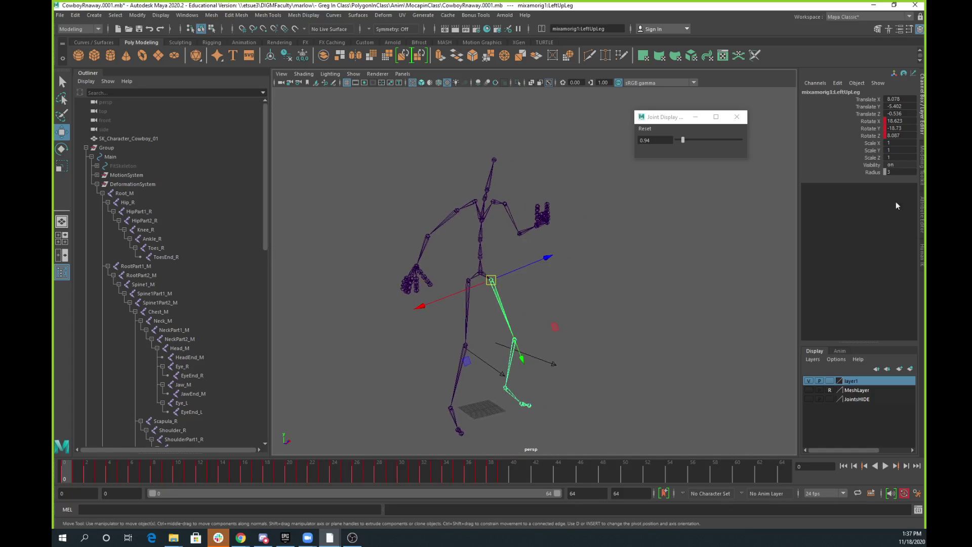
- Open the HumanIK controls, set the current character to None and clear the joint selection
click(922, 227)
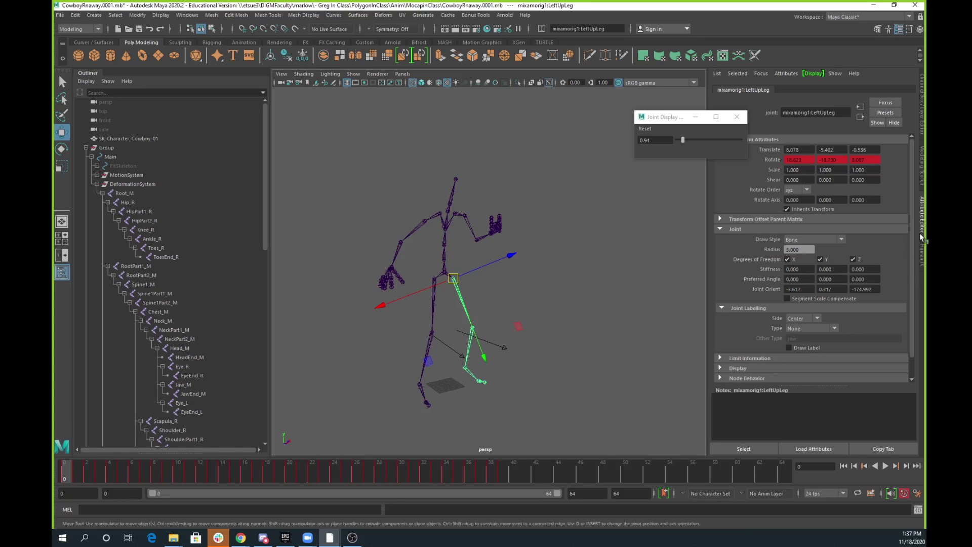
click(923, 254)
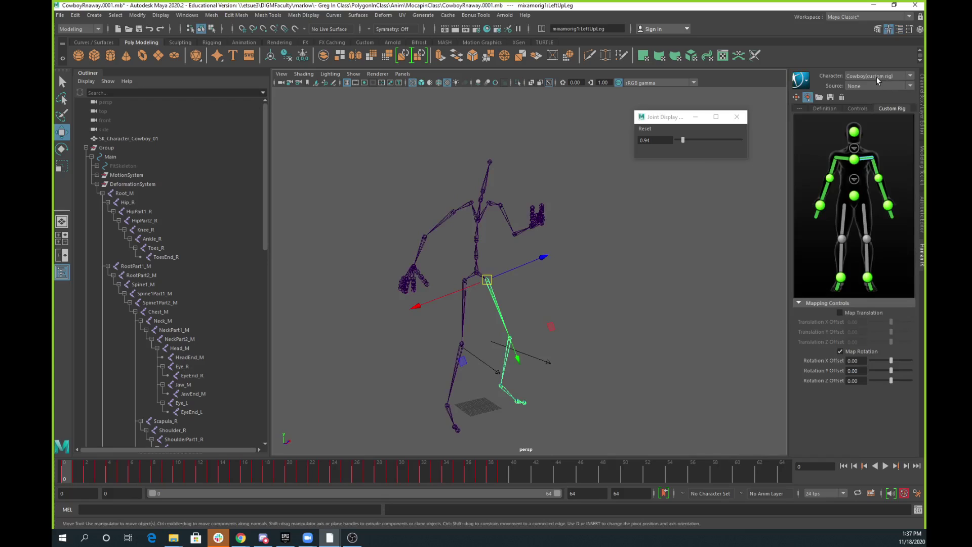
click(862, 86)
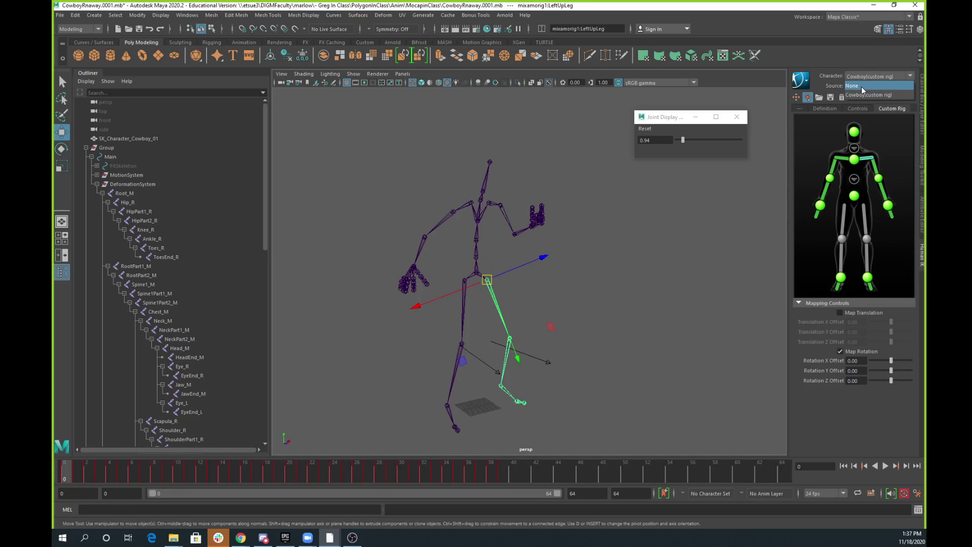
click(862, 86)
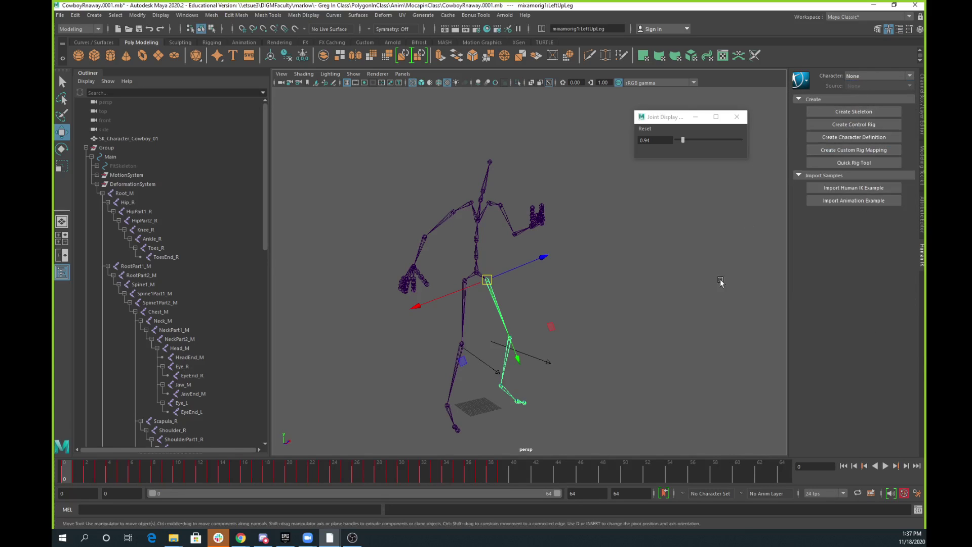
click(639, 346)
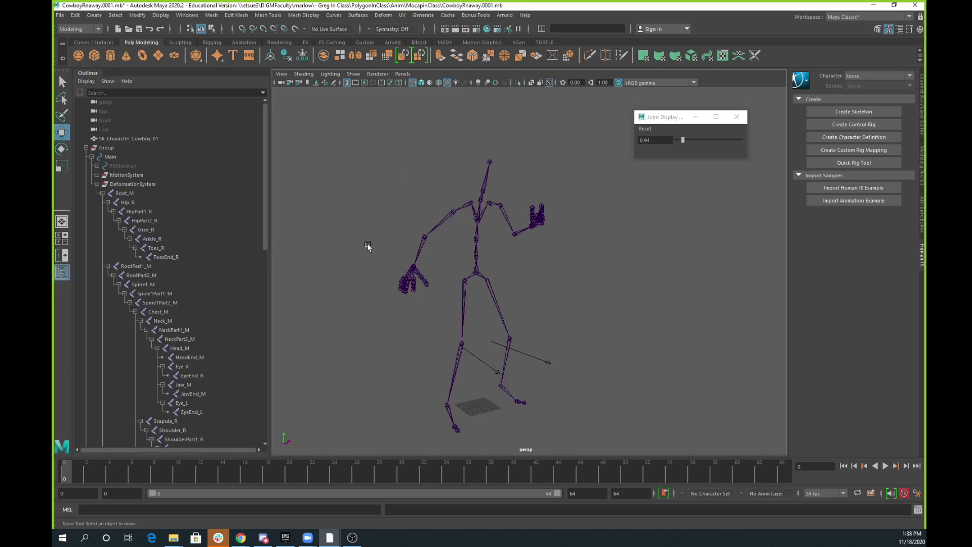
- Set the playback range's start to -100 and go to frame -100
click(115, 495)
key(Return)
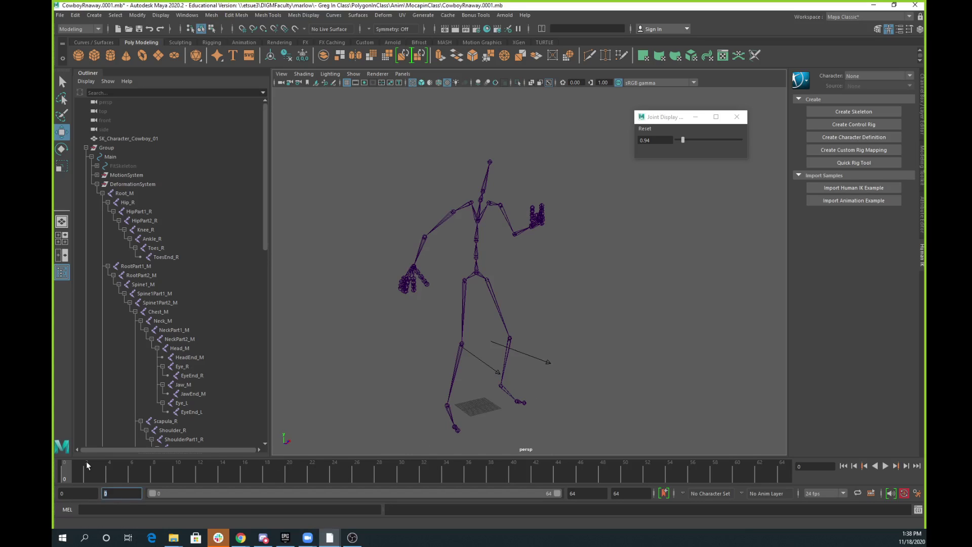
text(-10)
text(0)
key(Return)
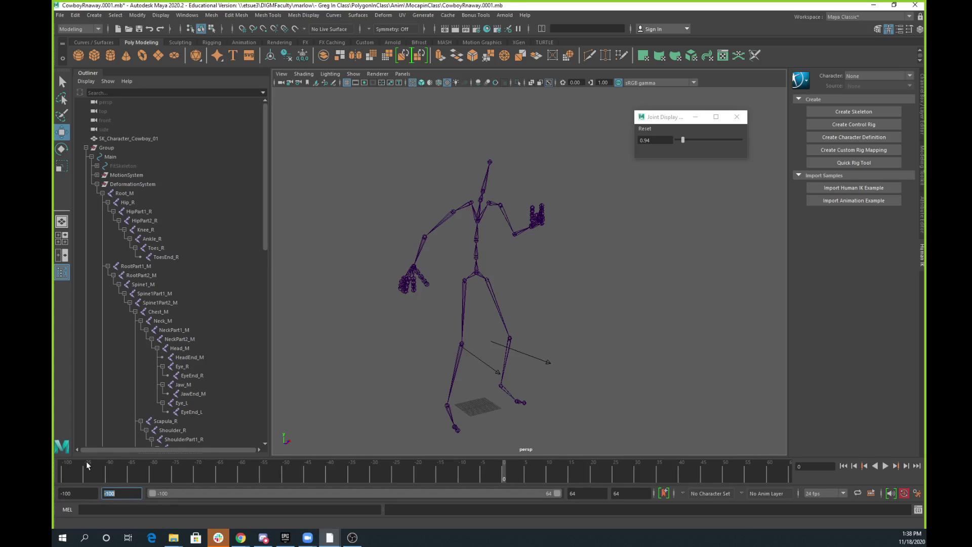
key(Escape)
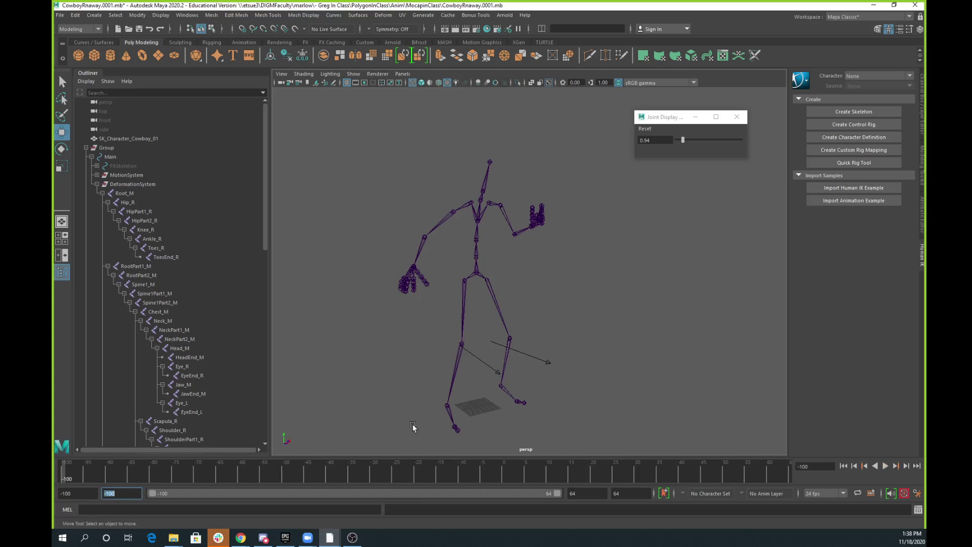
- Select every mocap joint from mixamorig1:Hips to RightToe_End, set Rotate X, Y and Z to 0 and key the pose at frame -100
click(86, 147)
click(121, 157)
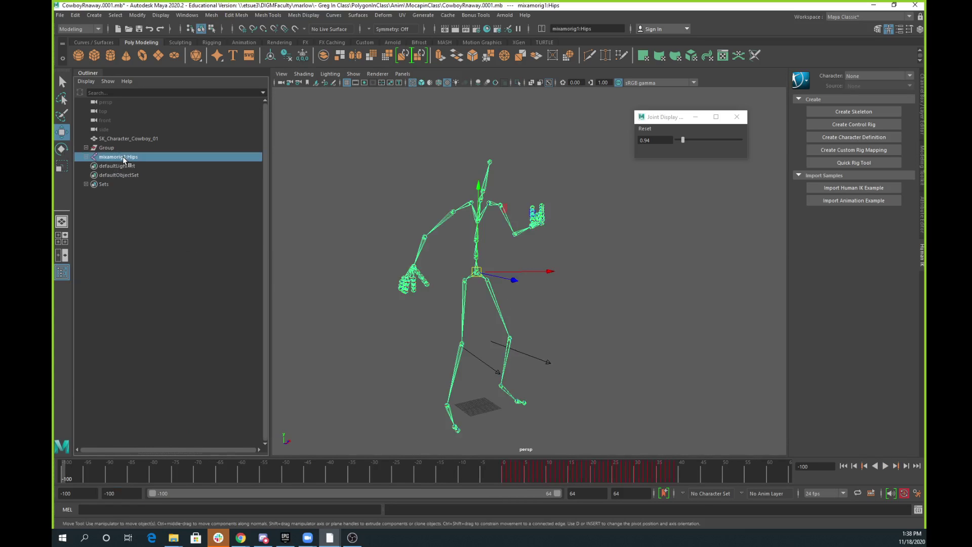
shift+click(87, 157)
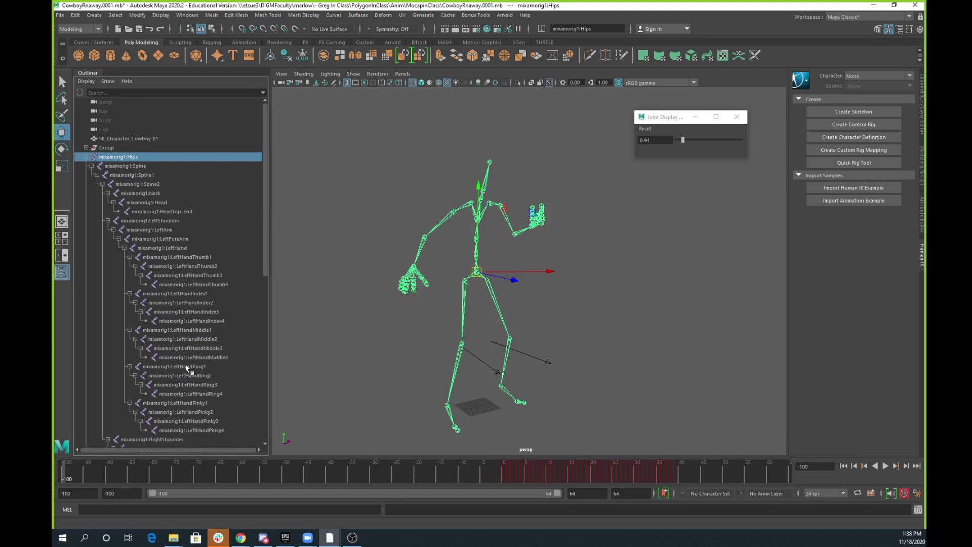
scroll(184, 364, down, 10)
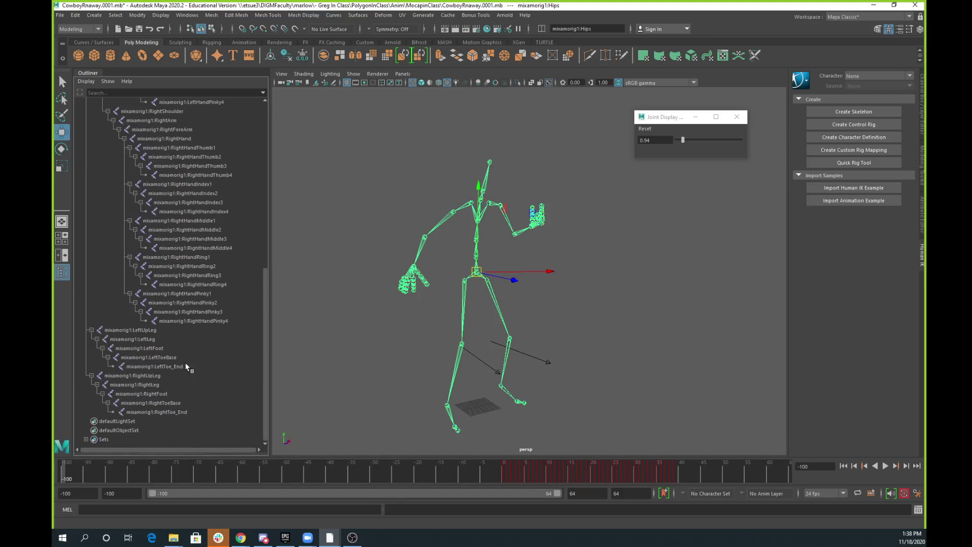
shift+click(172, 412)
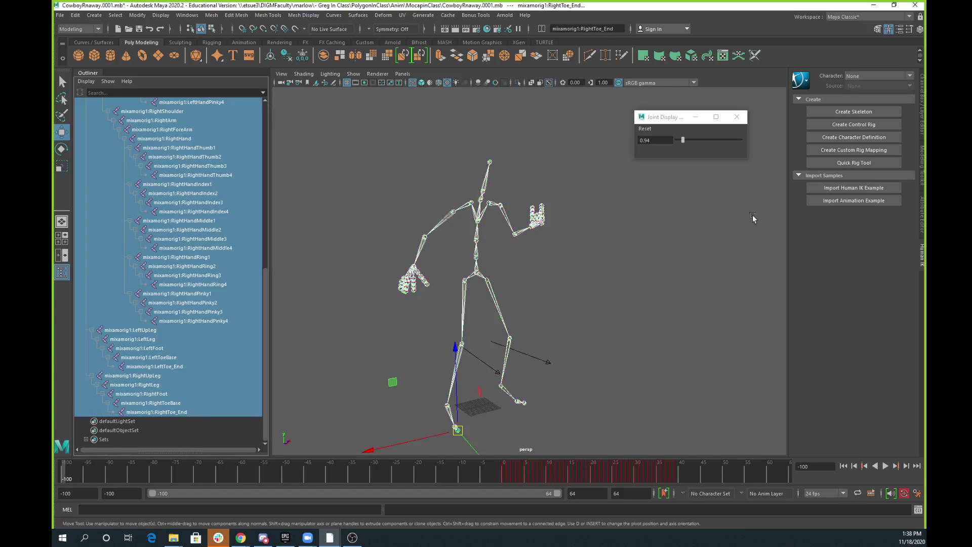
click(922, 106)
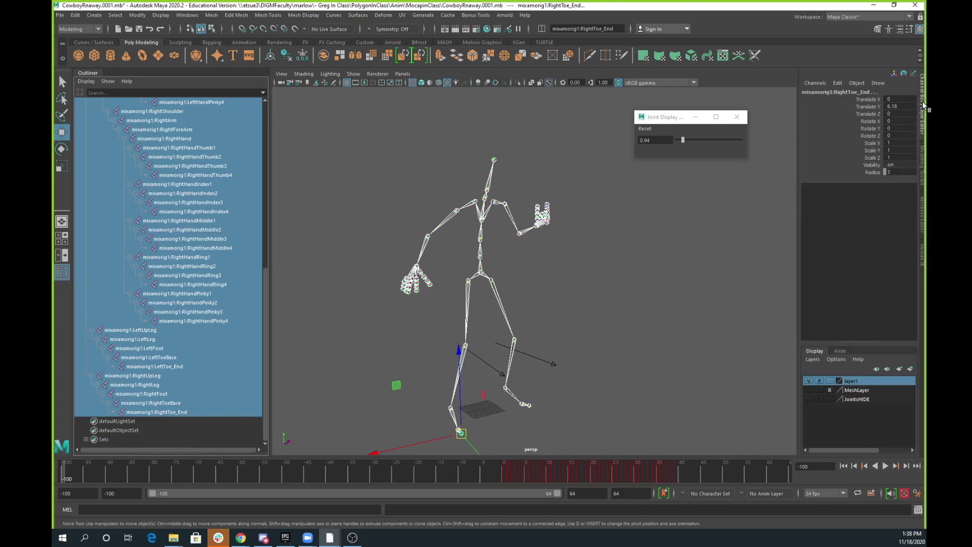
click(896, 123)
drag(895, 123, 914, 135)
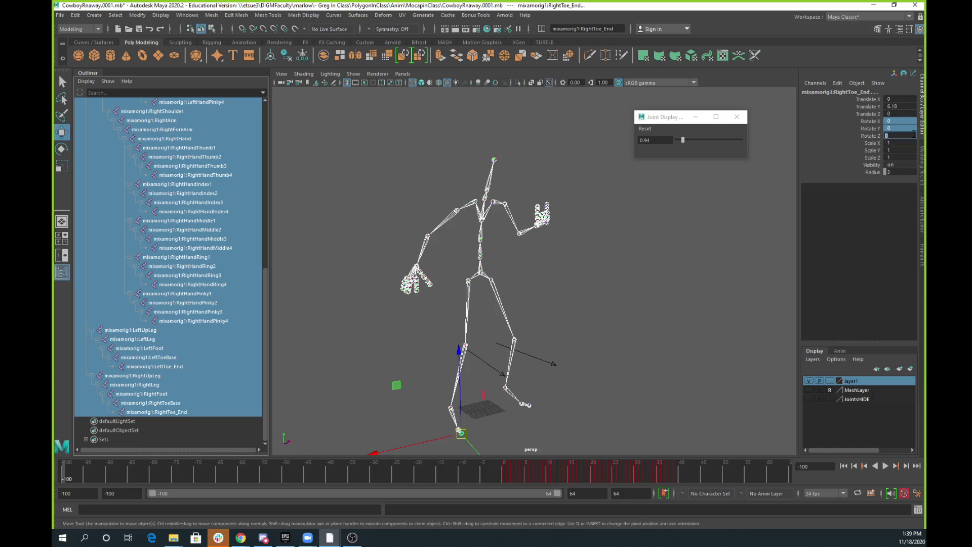
key(Return)
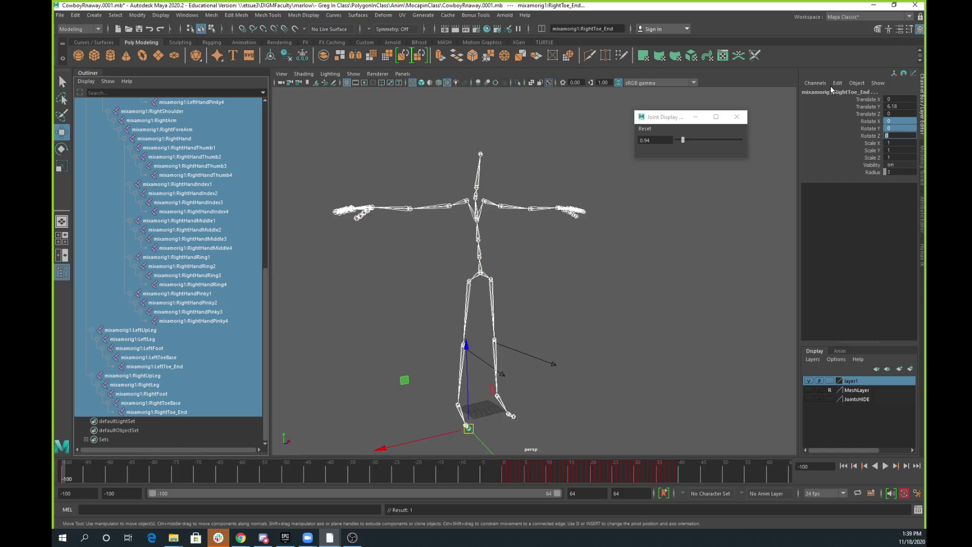
alt+drag(614, 233, 588, 244)
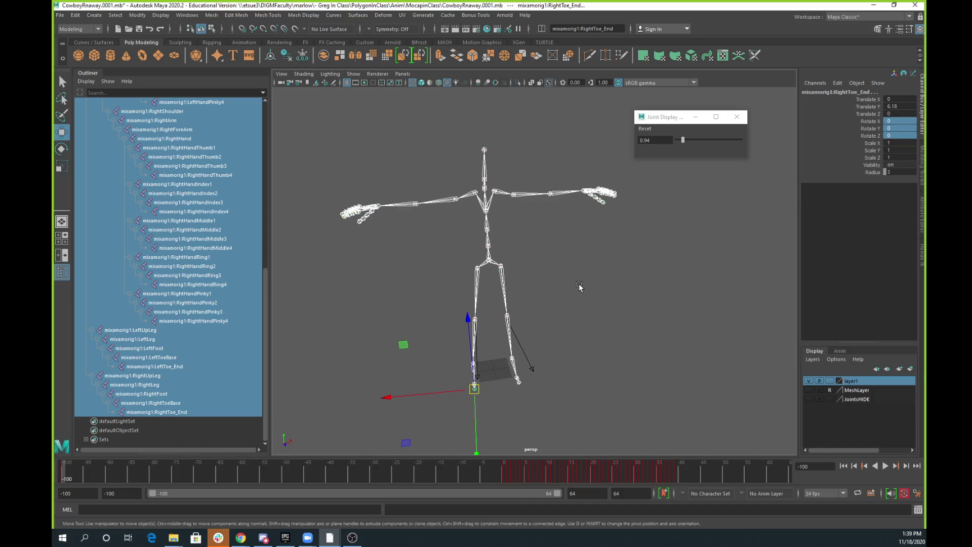
mouse_move(87, 482)
mouse_down()
mouse_move(61, 475)
mouse_move(669, 476)
mouse_move(291, 488)
mouse_move(63, 479)
mouse_up()
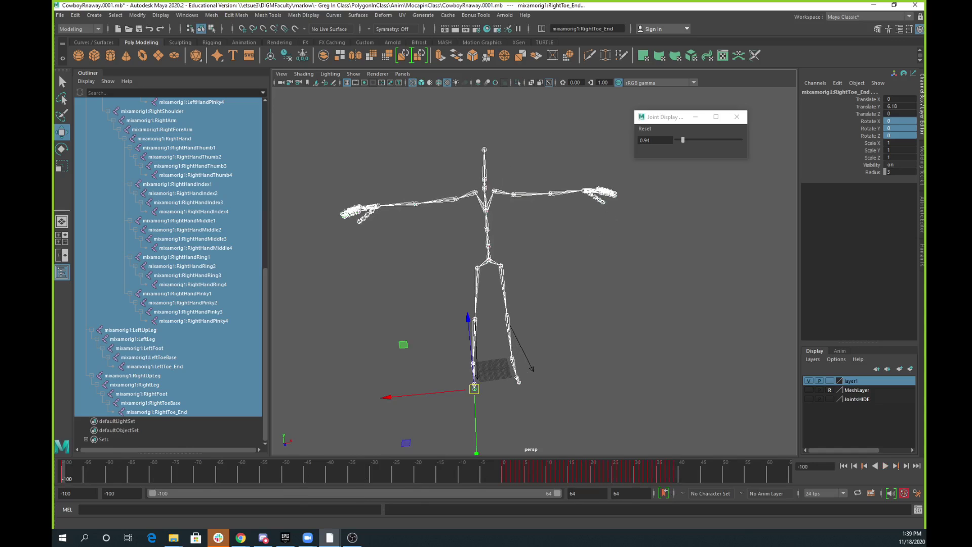
alt+drag(517, 379, 529, 317)
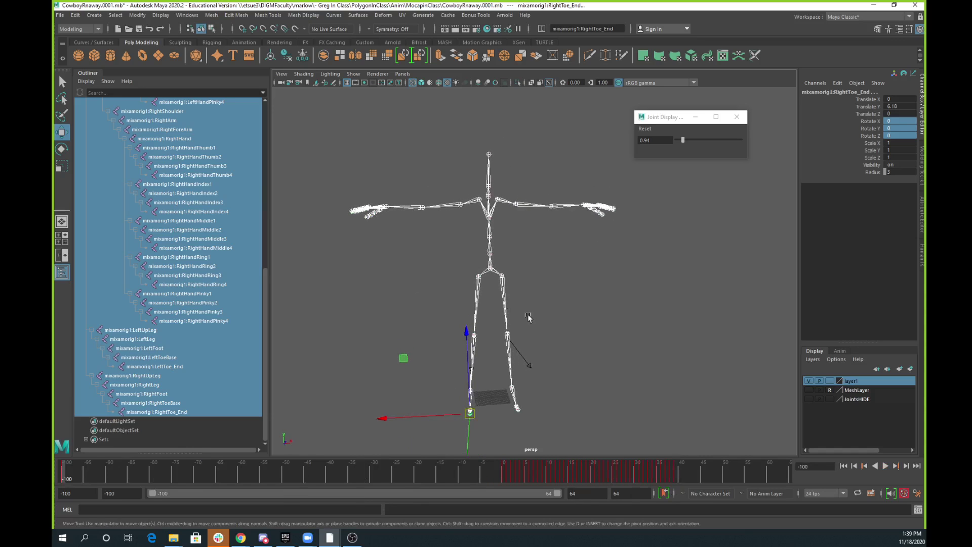
- Create a HumanIK character definition for the mocap skeleton and rename it RunAway
click(924, 254)
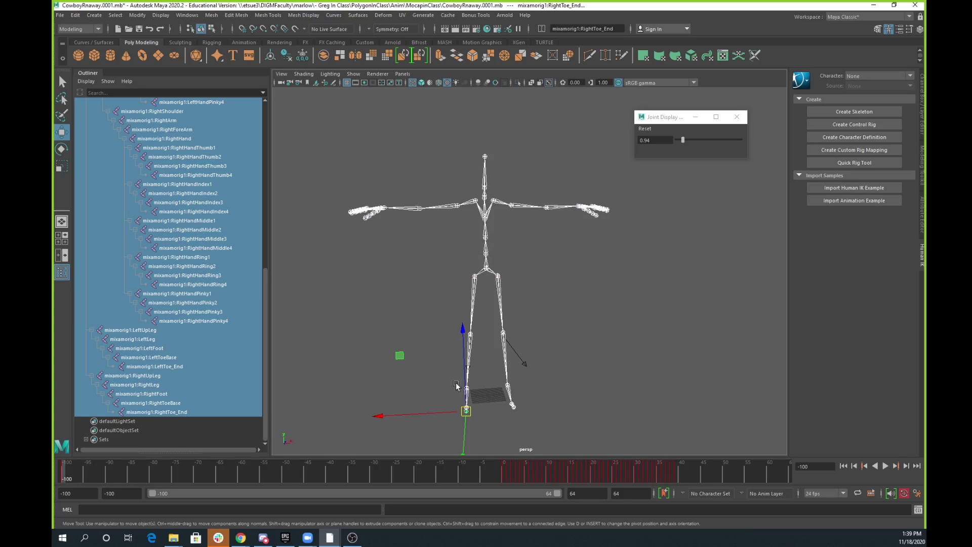
click(864, 139)
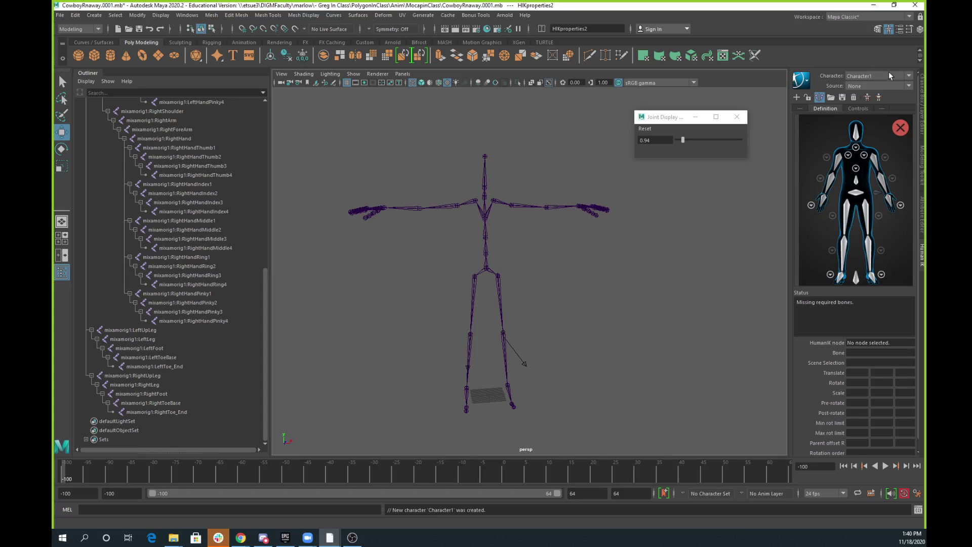
click(901, 76)
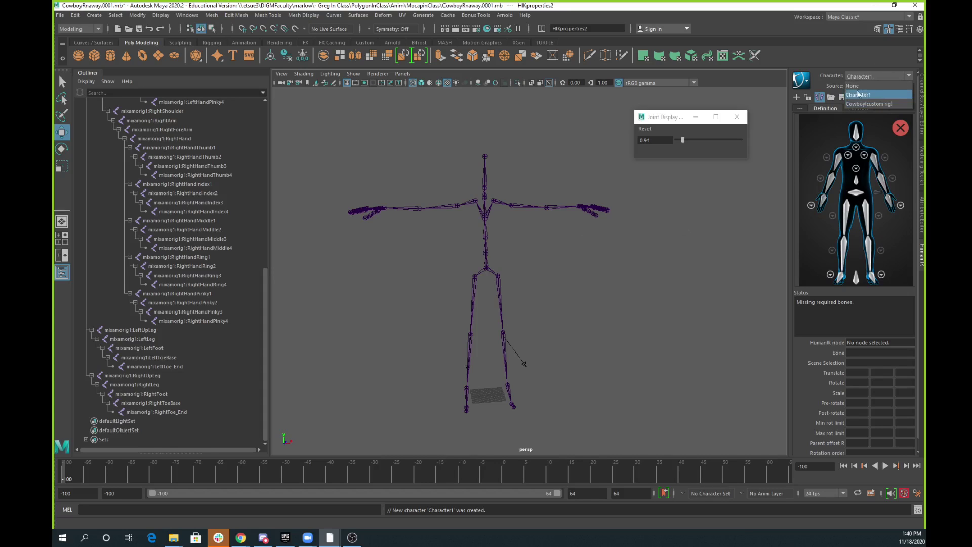
click(868, 63)
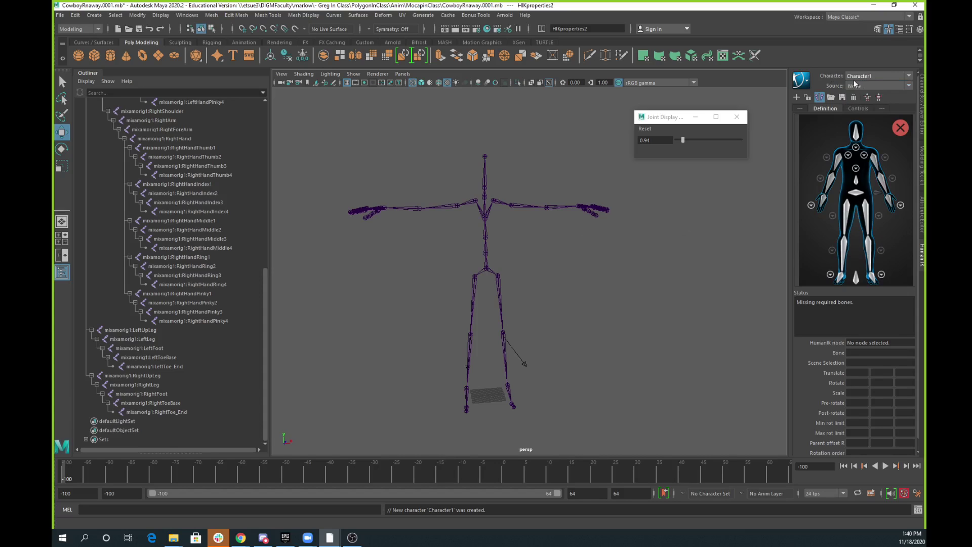
click(809, 84)
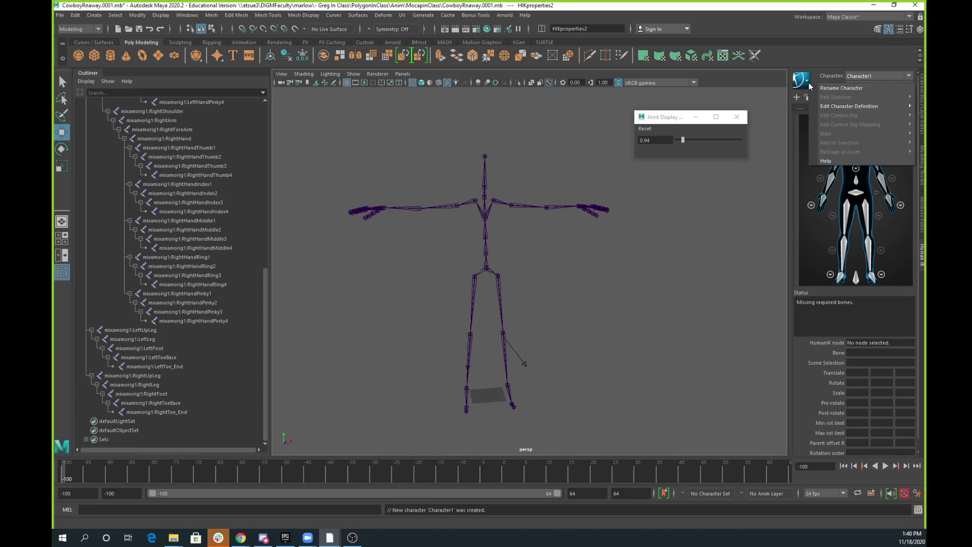
click(847, 88)
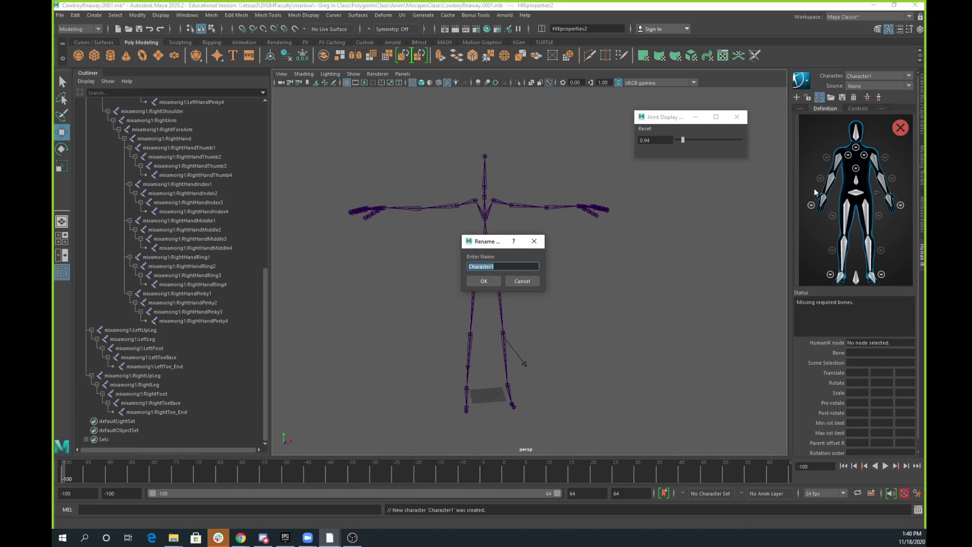
text(RunAway)
key(Return)
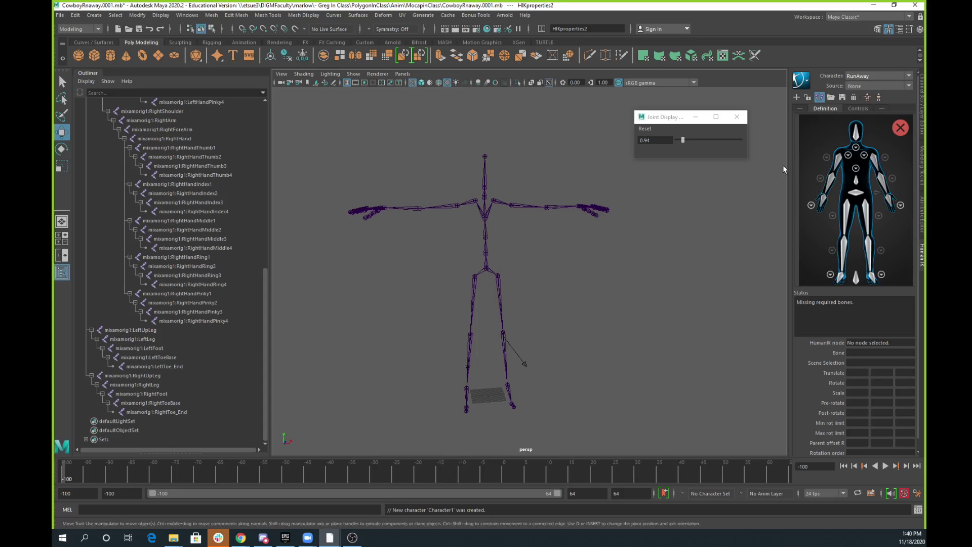
- Play the skeleton's animation from the T-pose at frame -100, then stop playback and return to that frame
key(alt+v)
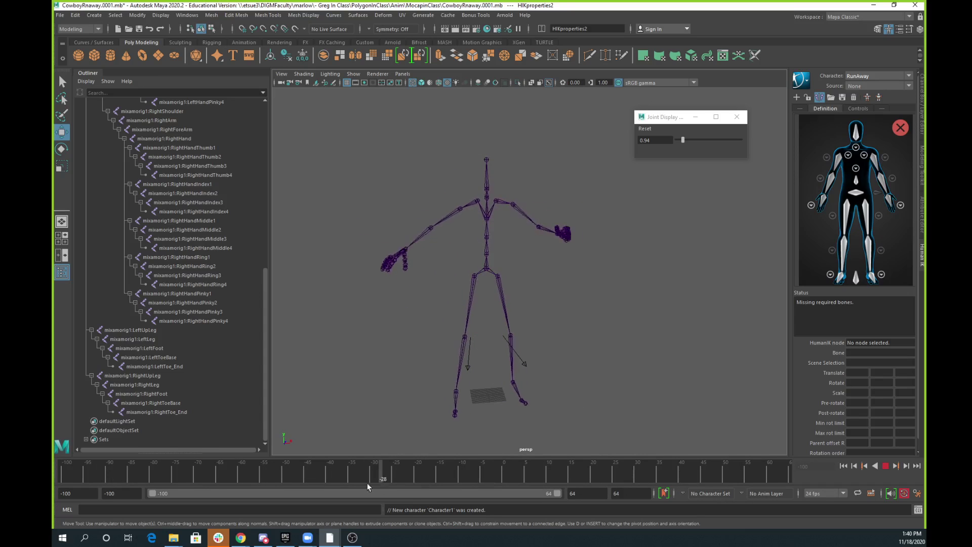
key(Escape)
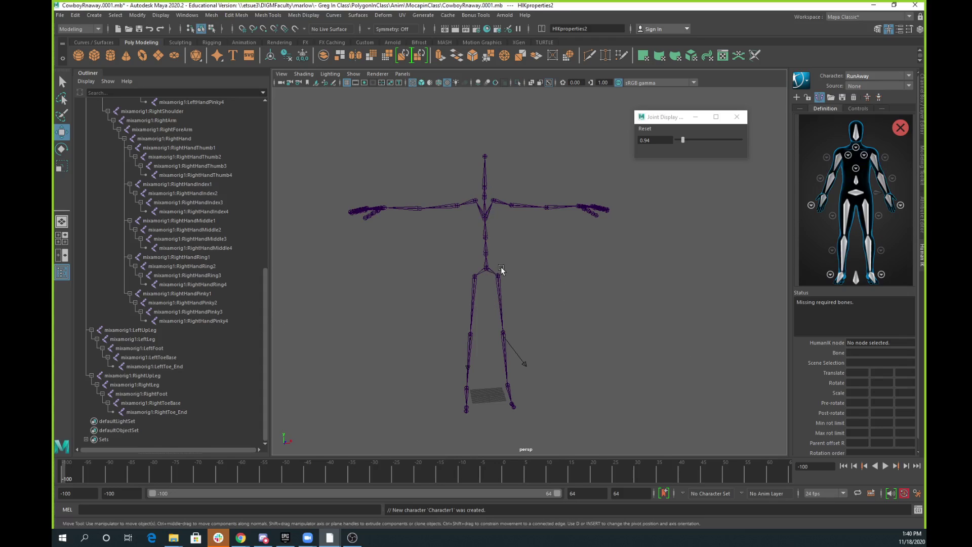
- Assign the mixamorig1:Hips joint to the Hips node of the RunAway character definition
click(478, 262)
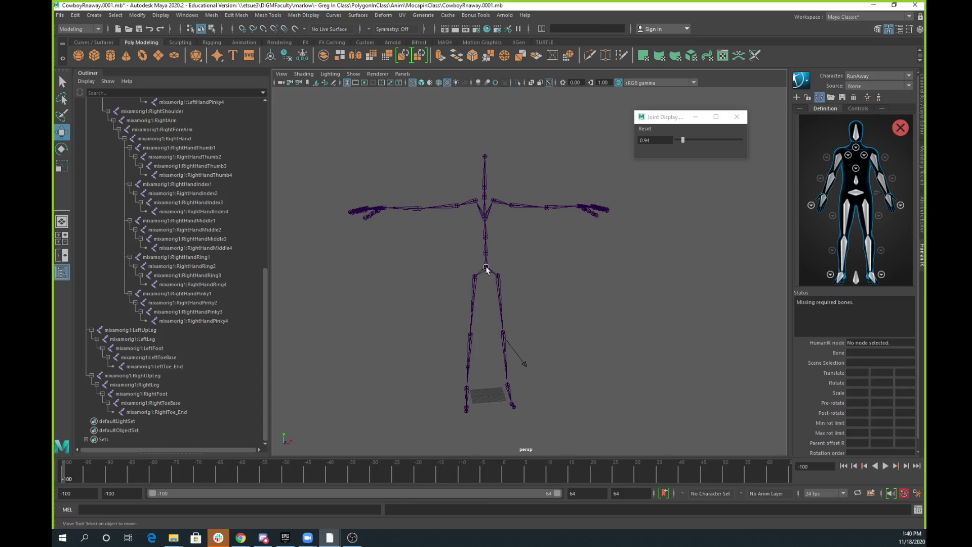
click(486, 268)
click(659, 316)
click(856, 196)
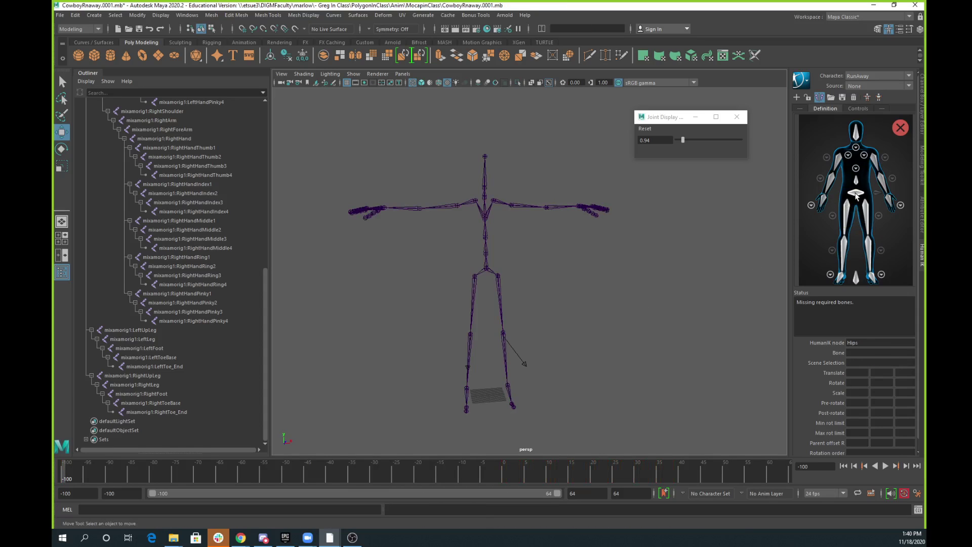
click(486, 267)
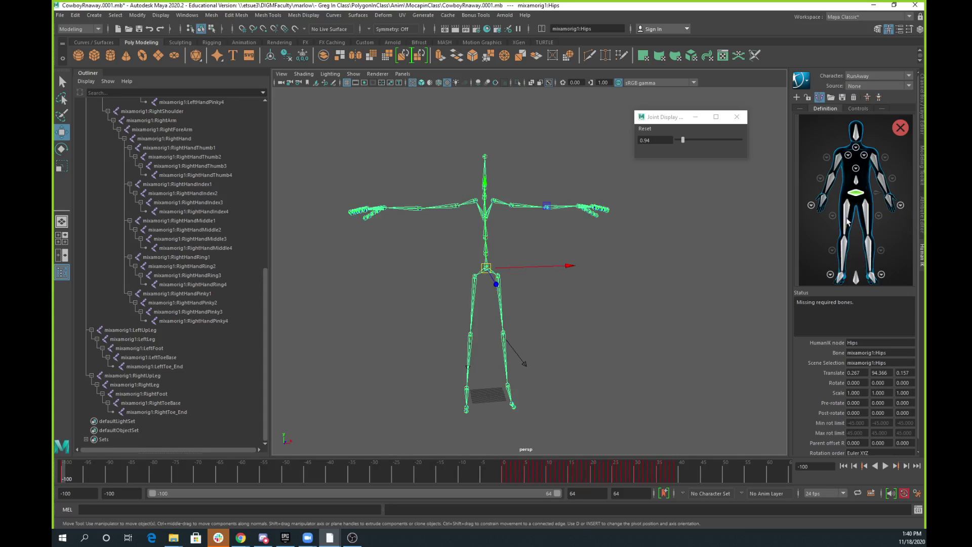
- Assign mixamorig1:RightUpLeg and mixamorig1:RightLeg to the matching right leg nodes, with the left leg mapped by mirroring
click(475, 299)
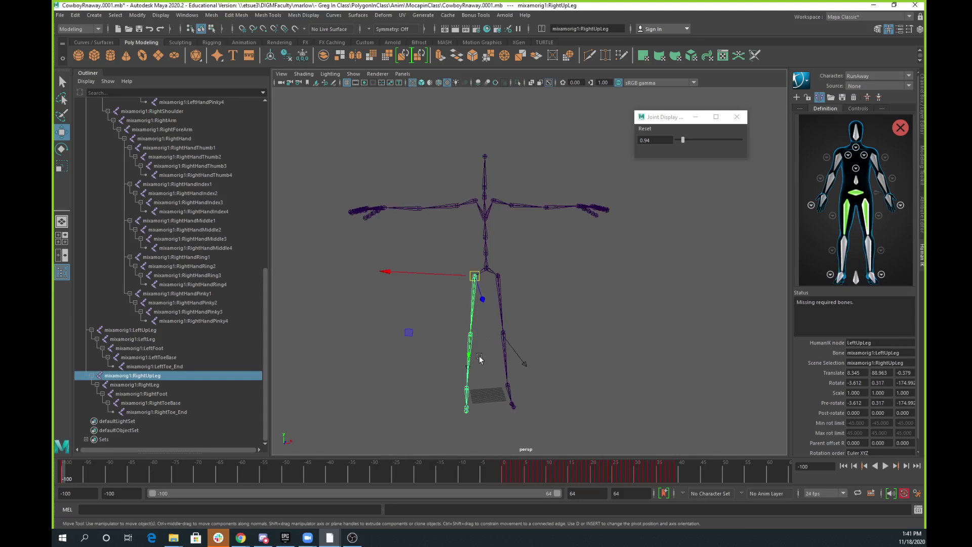
click(487, 347)
click(471, 346)
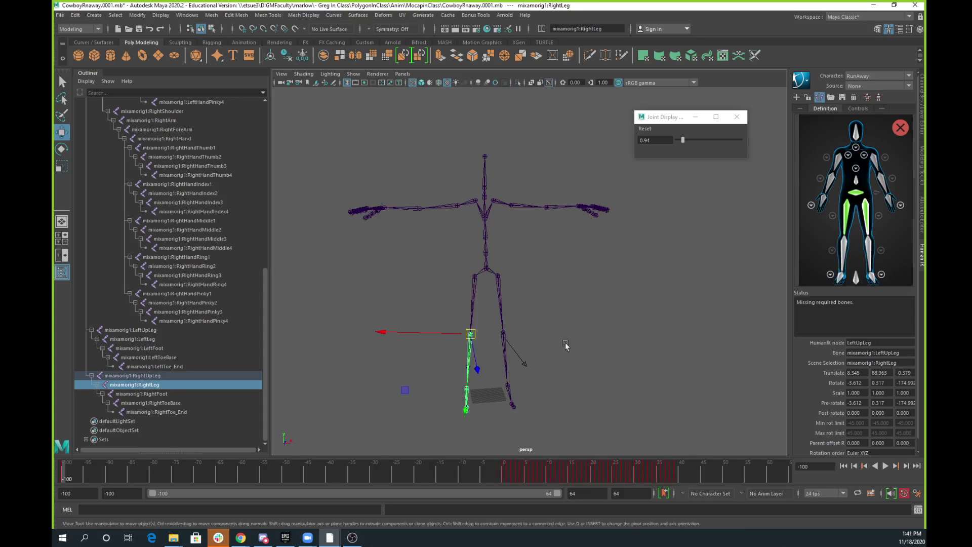
click(844, 253)
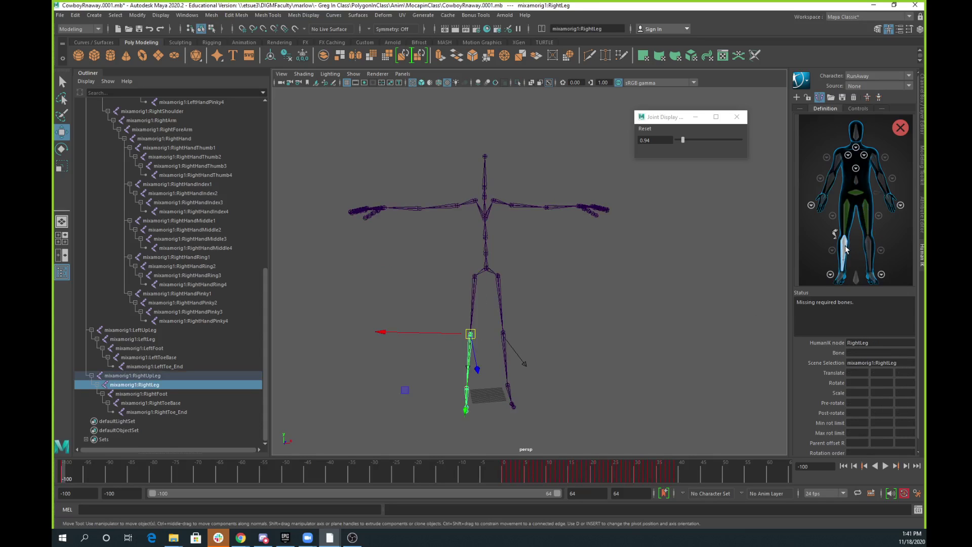
click(471, 352)
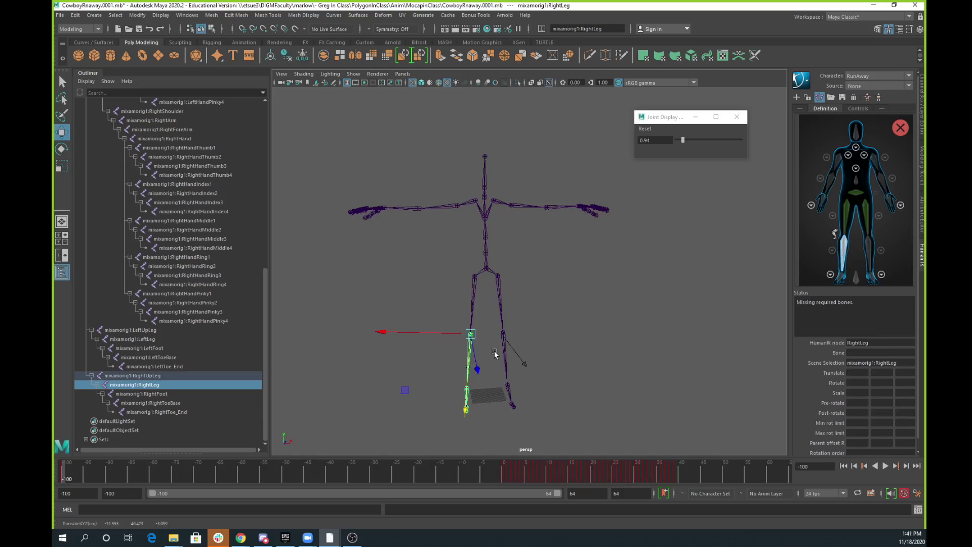
click(496, 354)
click(470, 357)
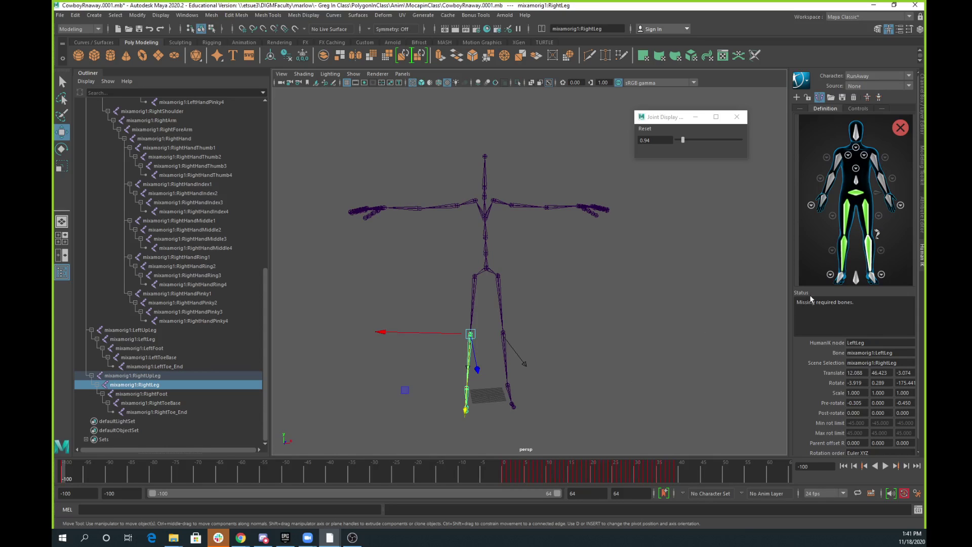
- Assign mixamorig1:RightFoot to the RightFoot node, with the left foot mapped by mirroring
click(840, 278)
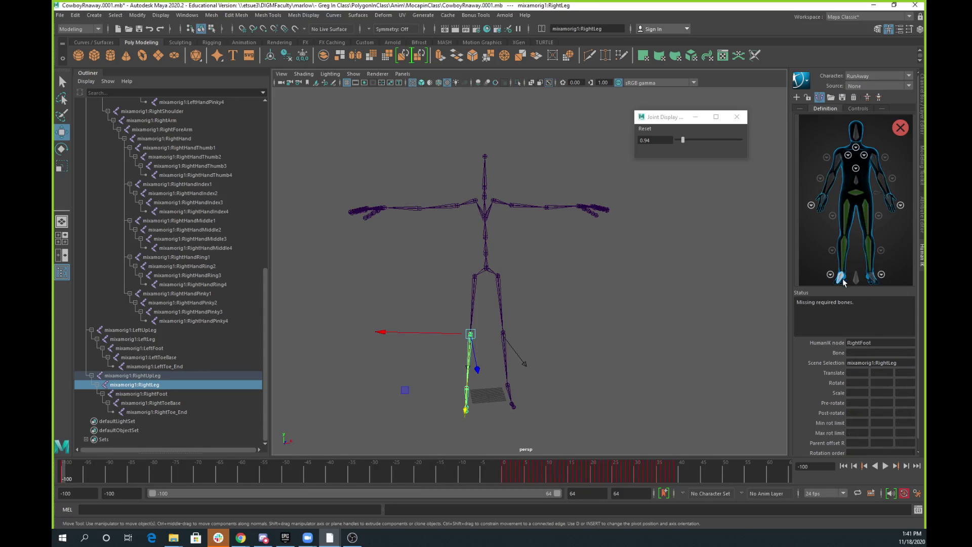
click(483, 397)
click(467, 395)
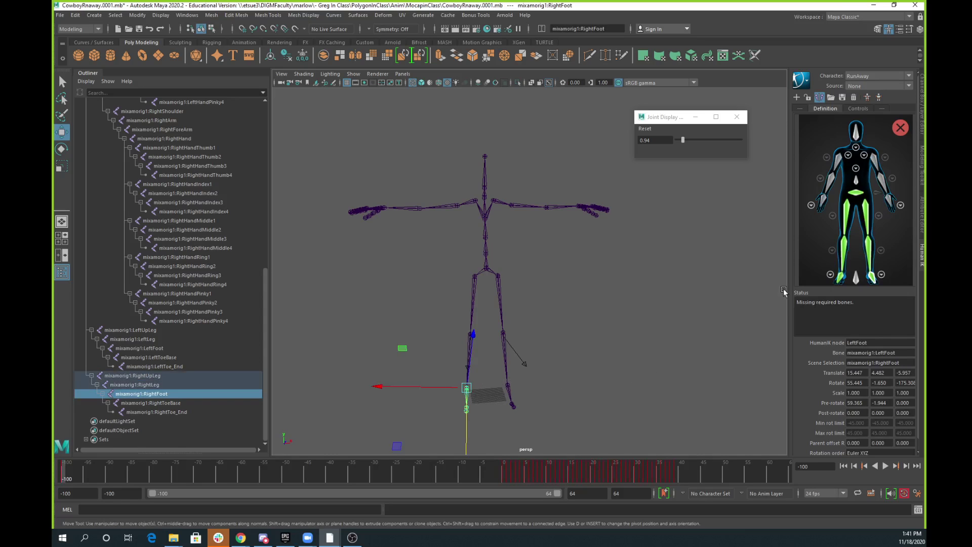
- Map mixamorig1:Spine to the Spine node, then mixamorig1:Spine1 and mixamorig1:Spine2 to the Spine1 and Spine2 nodes
click(856, 181)
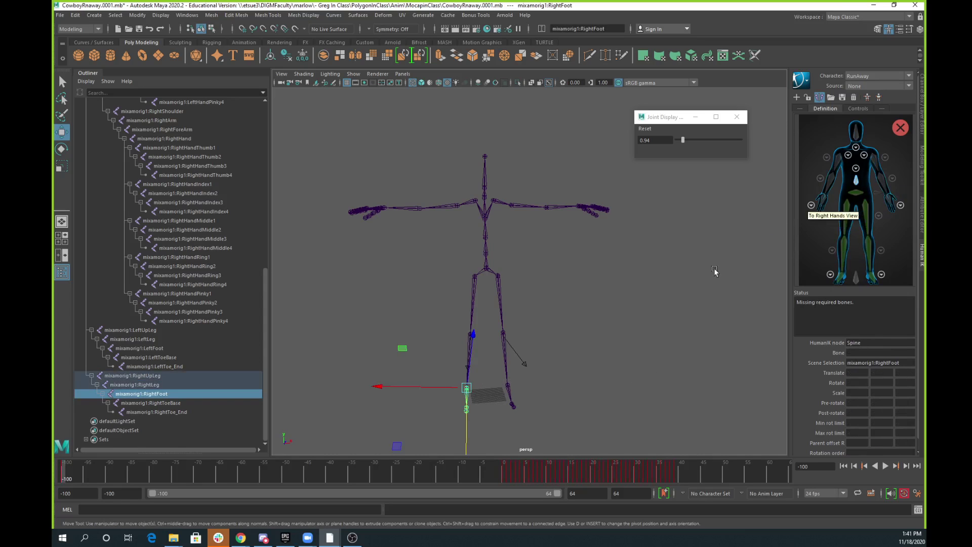
click(486, 256)
click(857, 174)
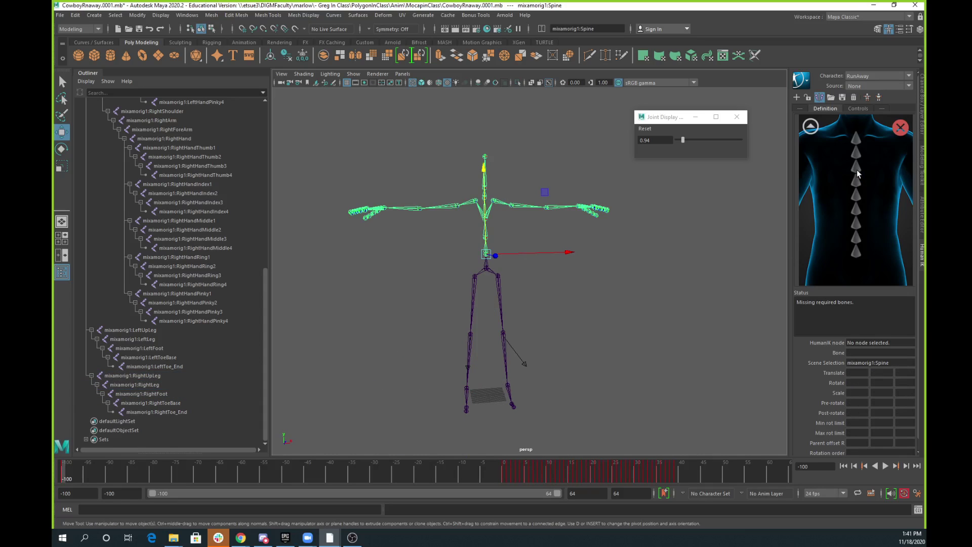
click(858, 253)
scroll(481, 242, up, 4)
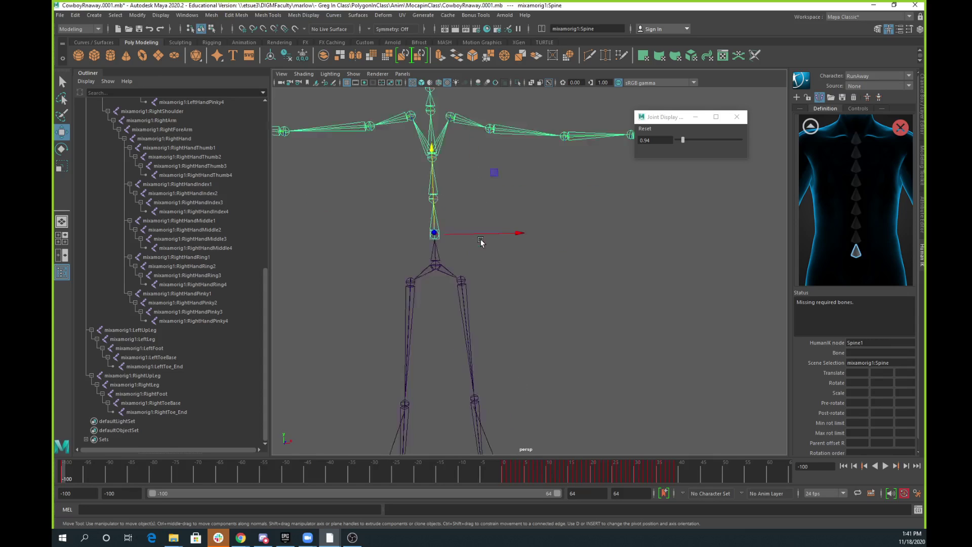
scroll(480, 242, up, 2)
click(415, 183)
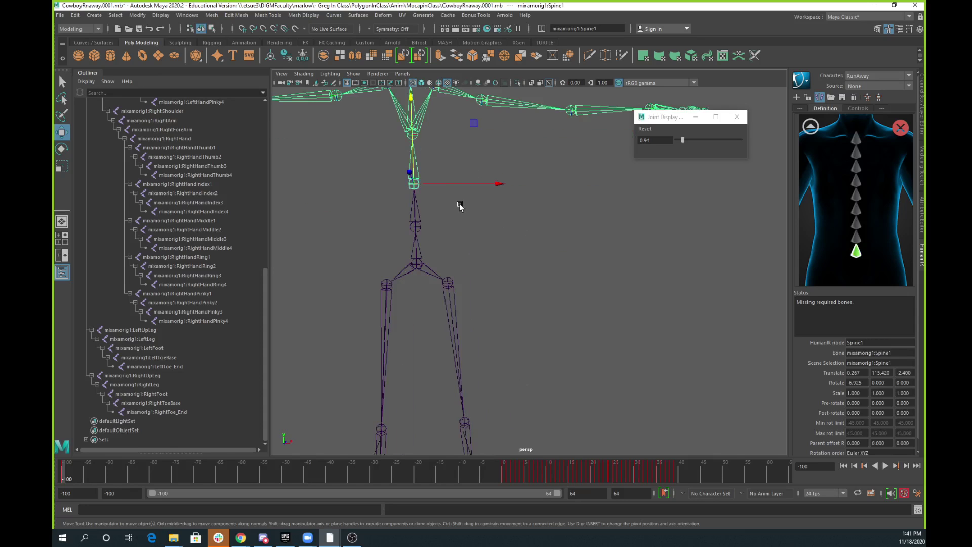
scroll(460, 206, down, 5)
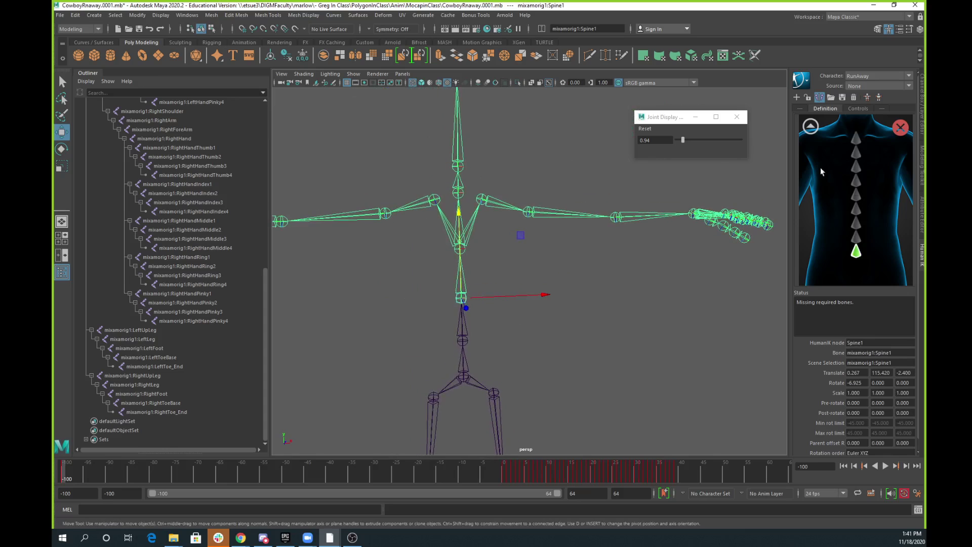
click(856, 237)
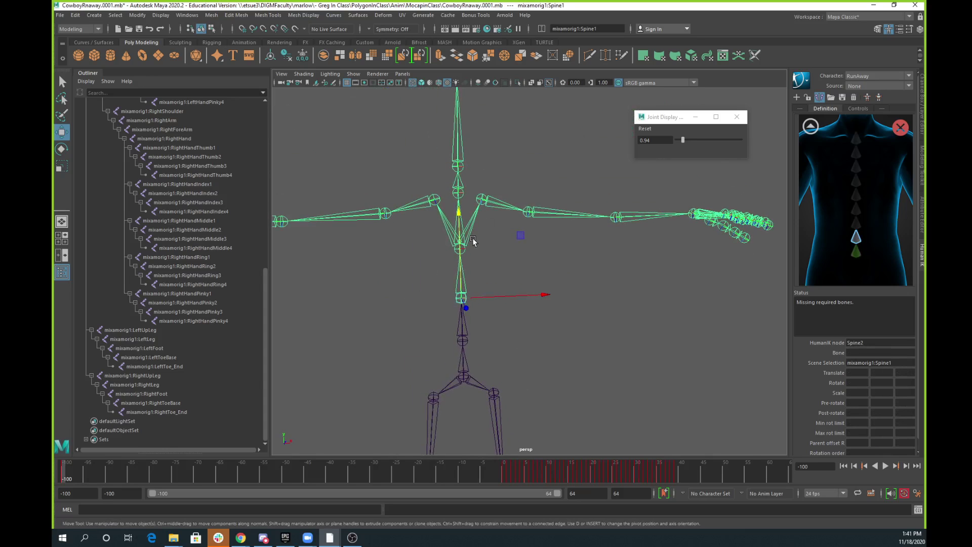
click(465, 250)
alt+drag(465, 250, 427, 195)
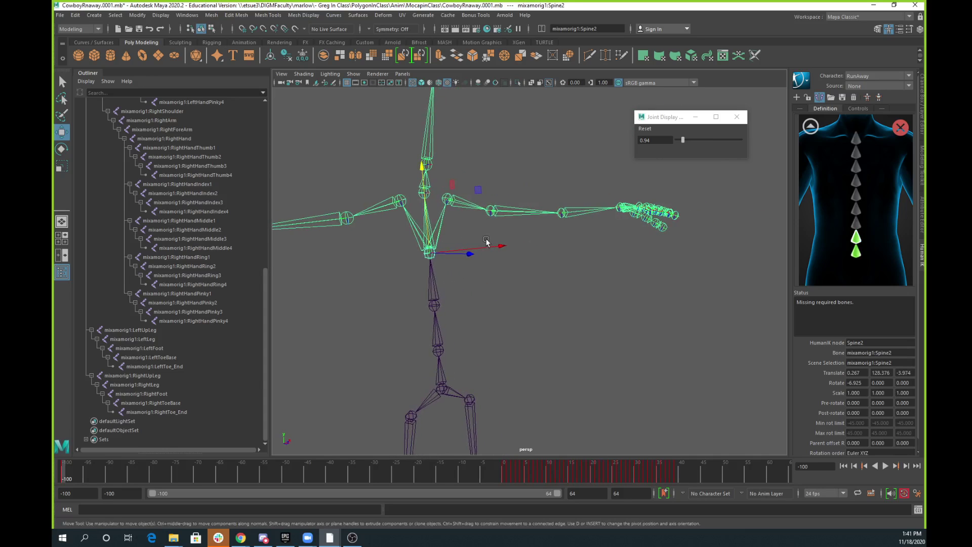
- Assign mixamorig1:Neck to the Neck node and mixamorig1:Head to the Head node of the character definition
click(811, 126)
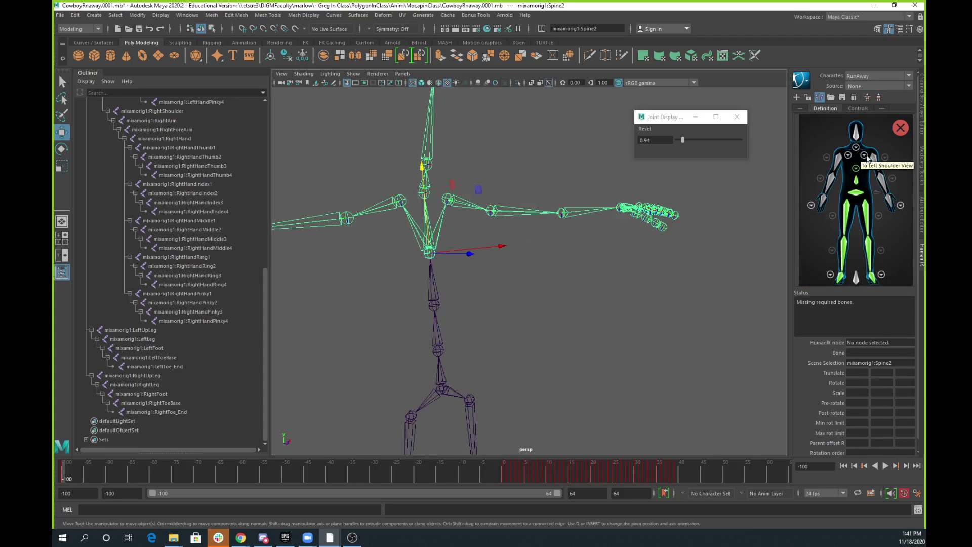
click(860, 158)
click(858, 269)
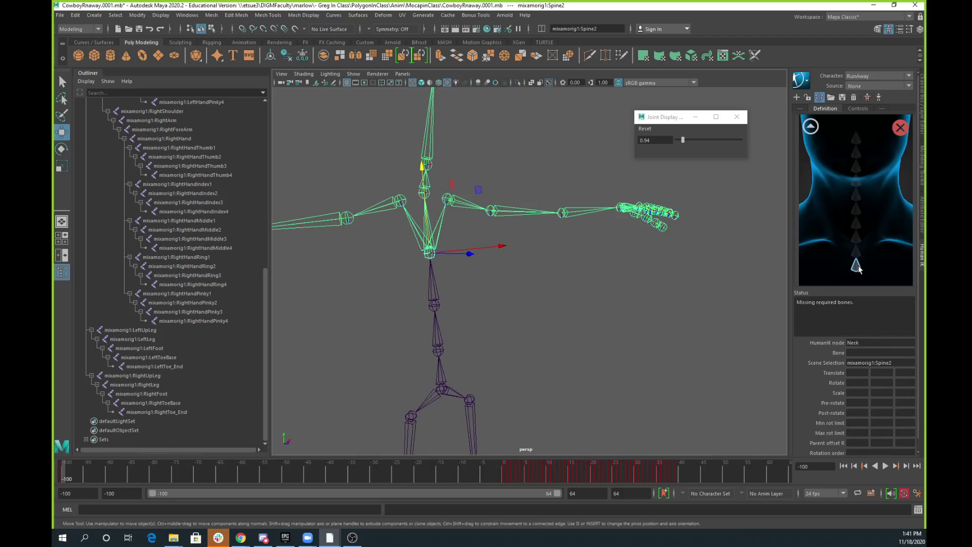
click(430, 188)
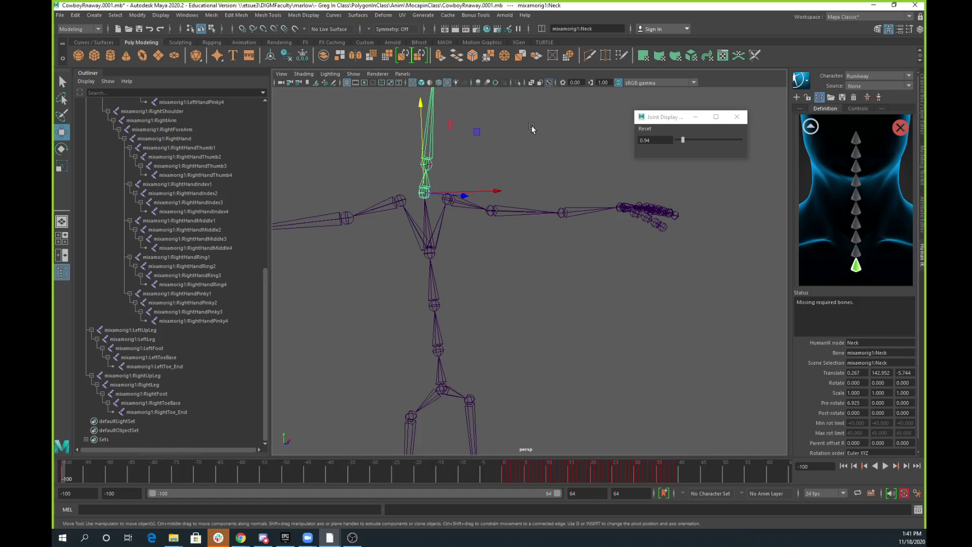
click(535, 128)
click(810, 129)
click(857, 136)
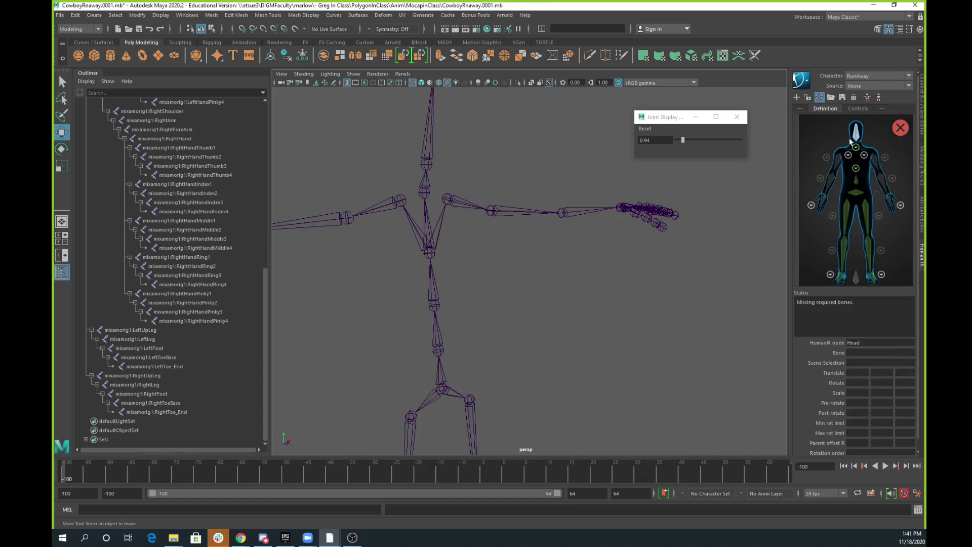
click(438, 152)
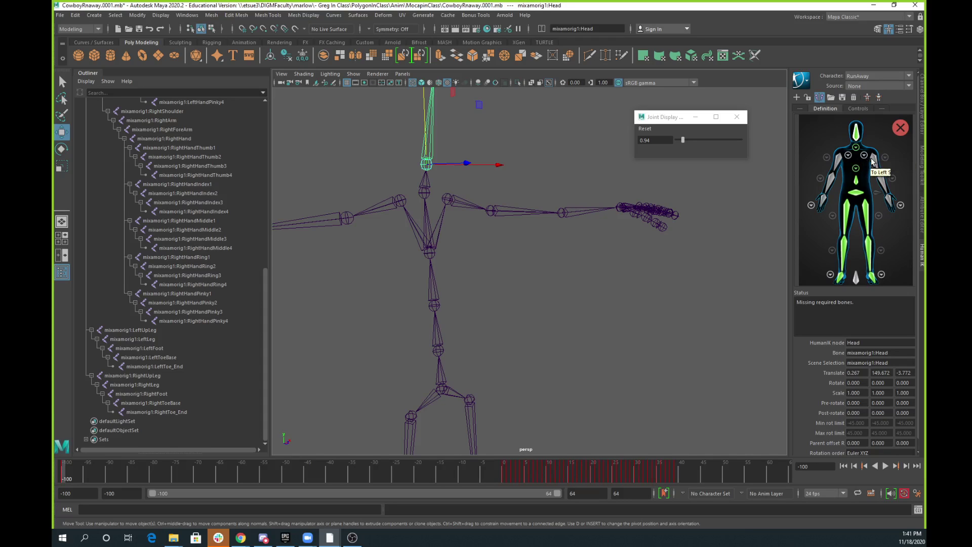
- Assign mixamorig1:LeftArm, LeftForeArm and LeftHand to the matching left arm nodes, with the right arm mapped by mirroring
click(874, 164)
click(490, 212)
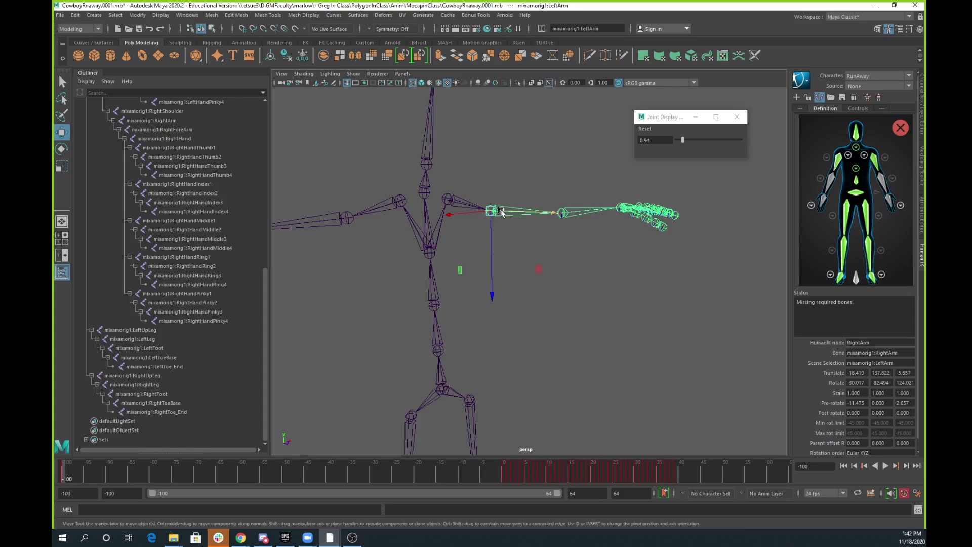
click(883, 178)
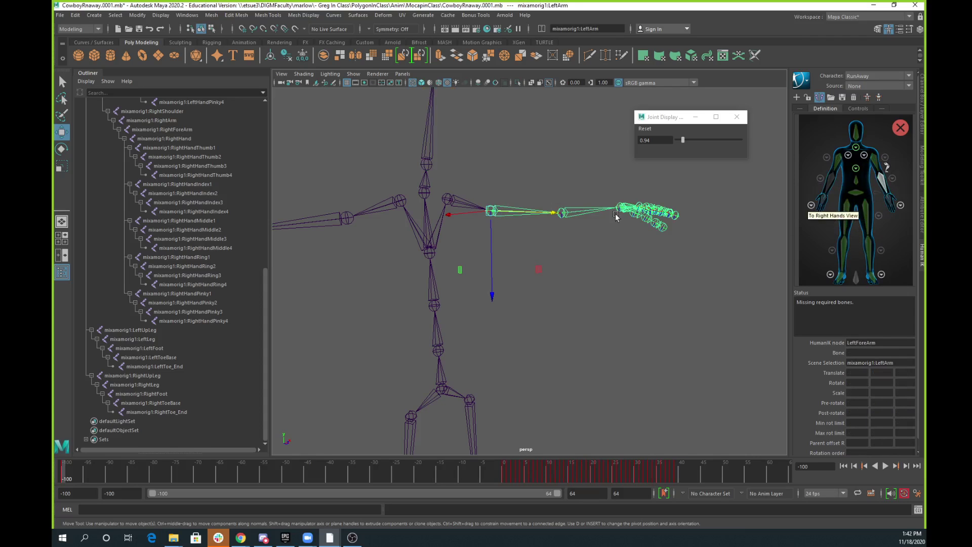
click(812, 206)
click(888, 200)
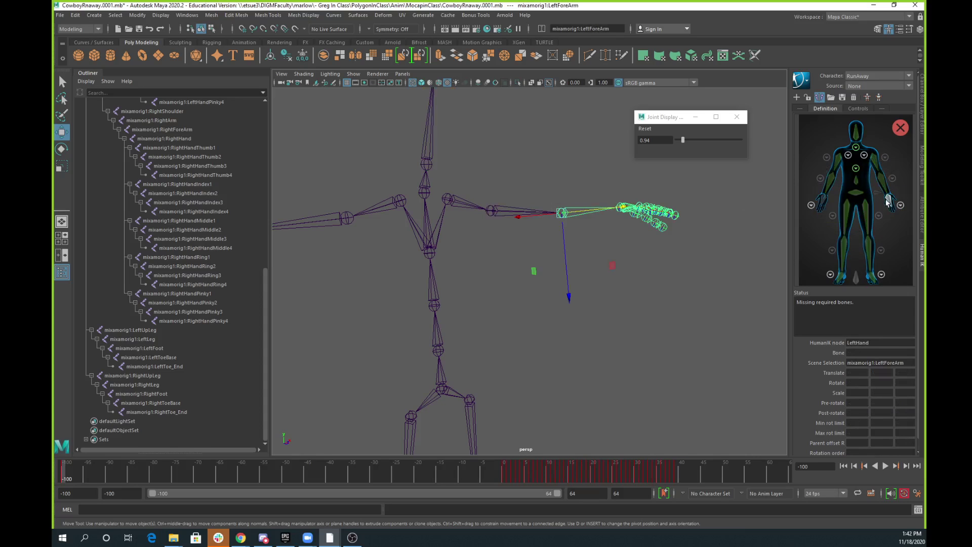
click(623, 193)
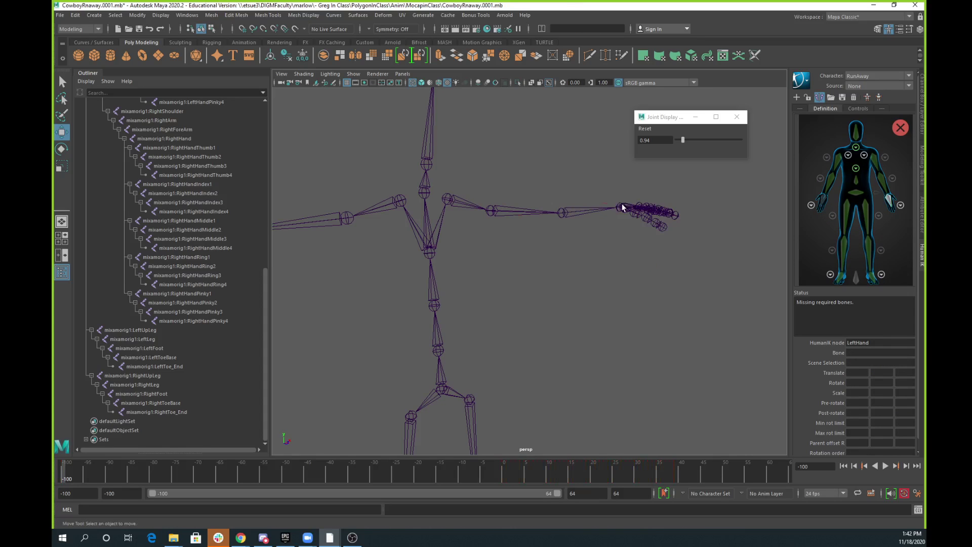
click(622, 208)
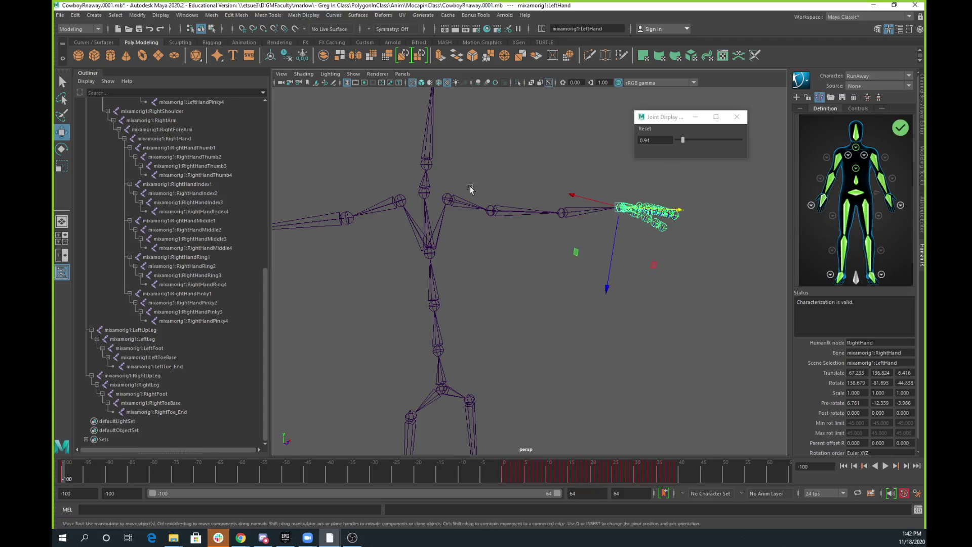
- Assign mixamorig1:LeftShoulder to the LeftShoulder node with mirroring, and return to the full-body definition view
click(864, 156)
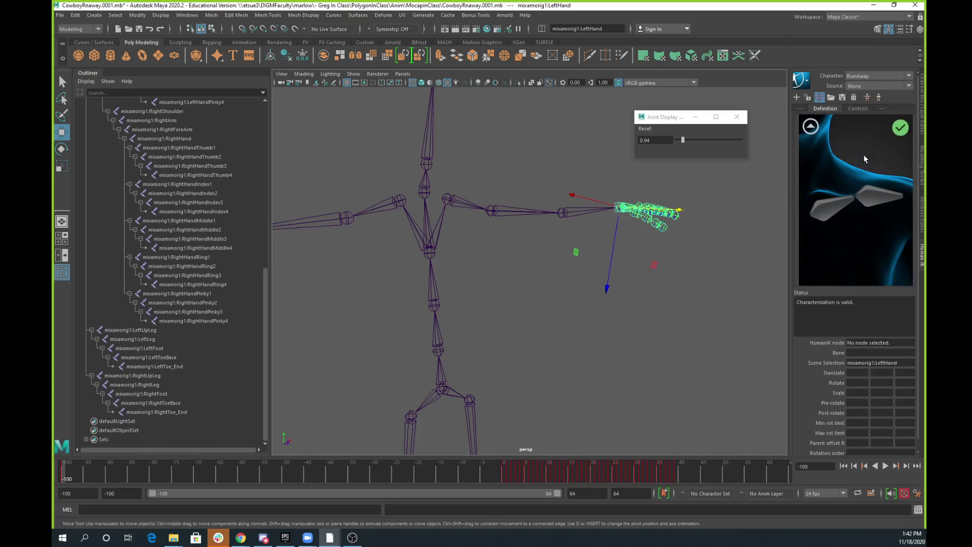
click(840, 201)
click(454, 200)
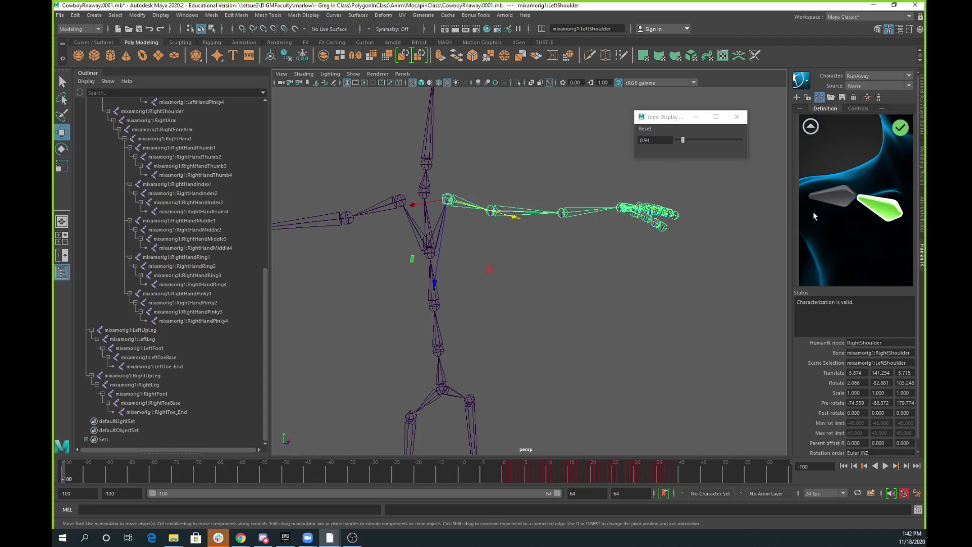
click(811, 126)
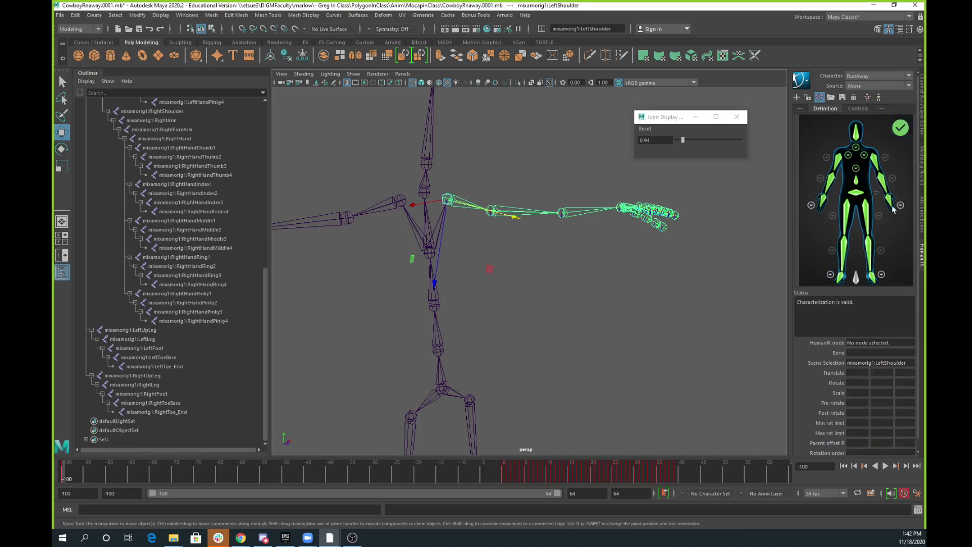
- Save the skeleton definition as a template named Mixamo-Sk
click(842, 97)
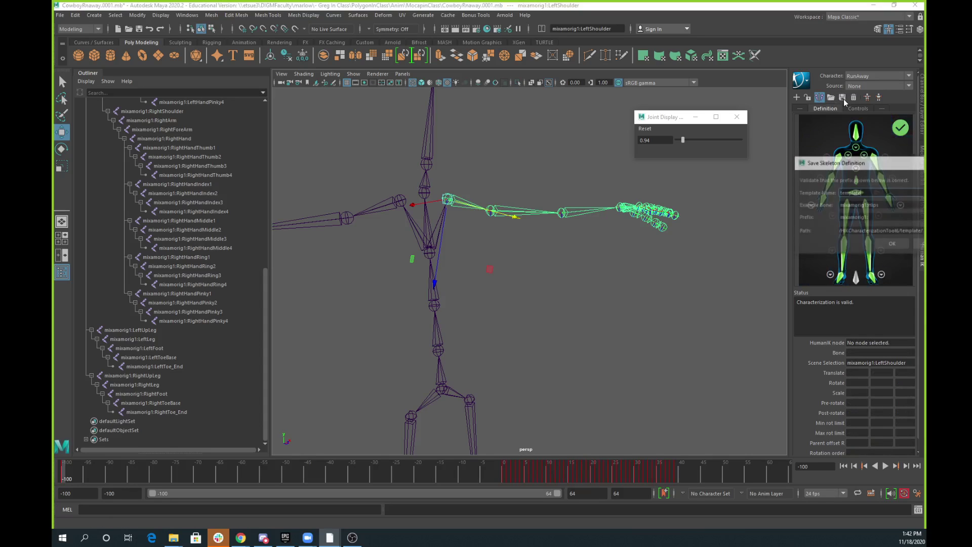
double_click(871, 193)
text(M)
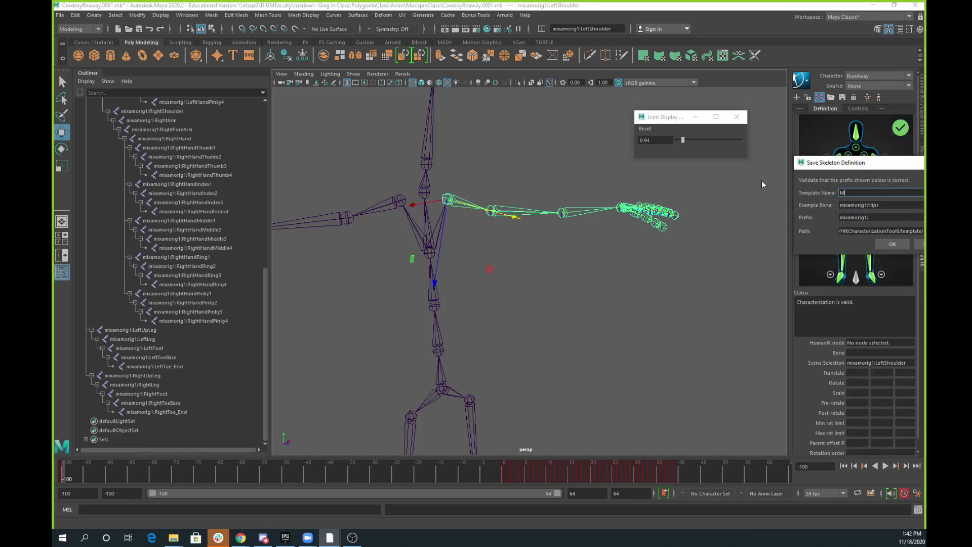
text(ixamo-Sk)
click(892, 244)
- Try to load a skeleton definition template with no joint selected
click(645, 317)
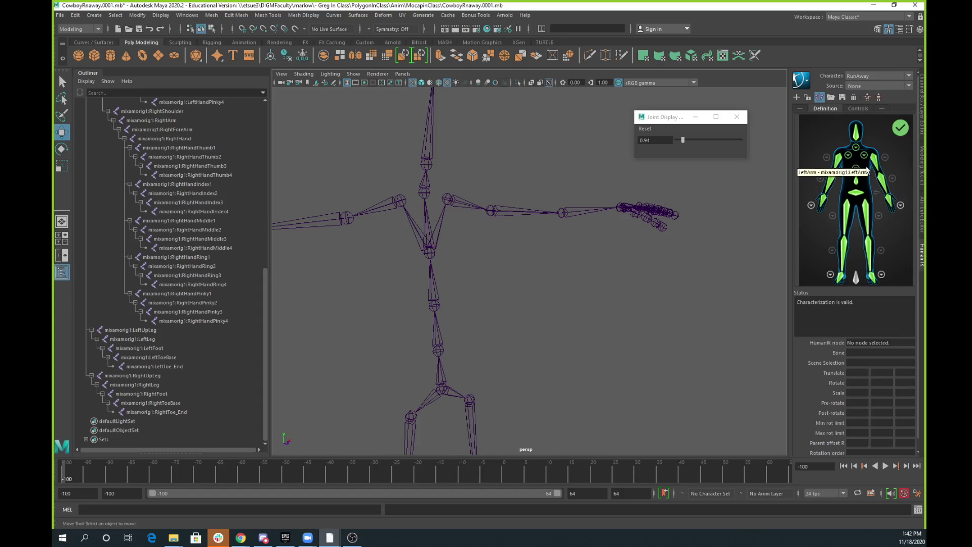
click(831, 98)
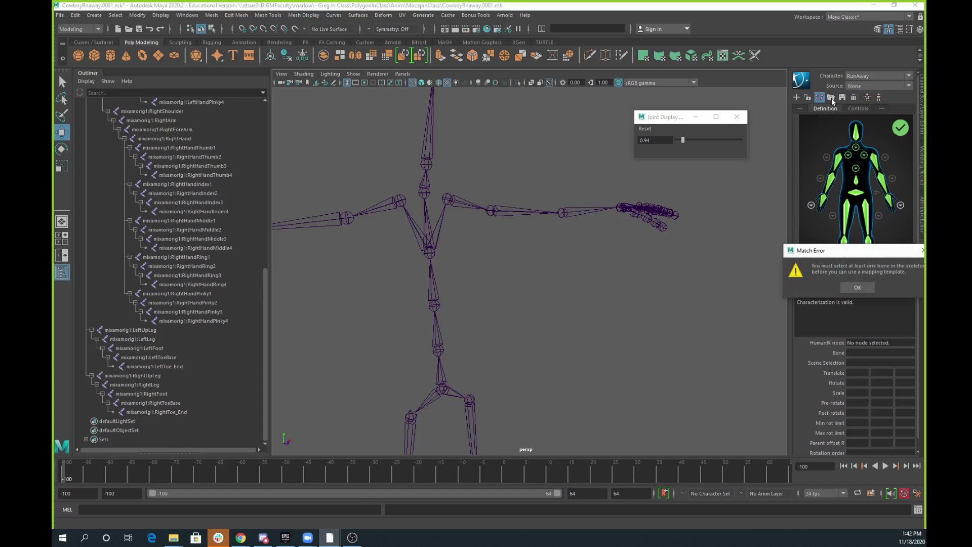
click(858, 288)
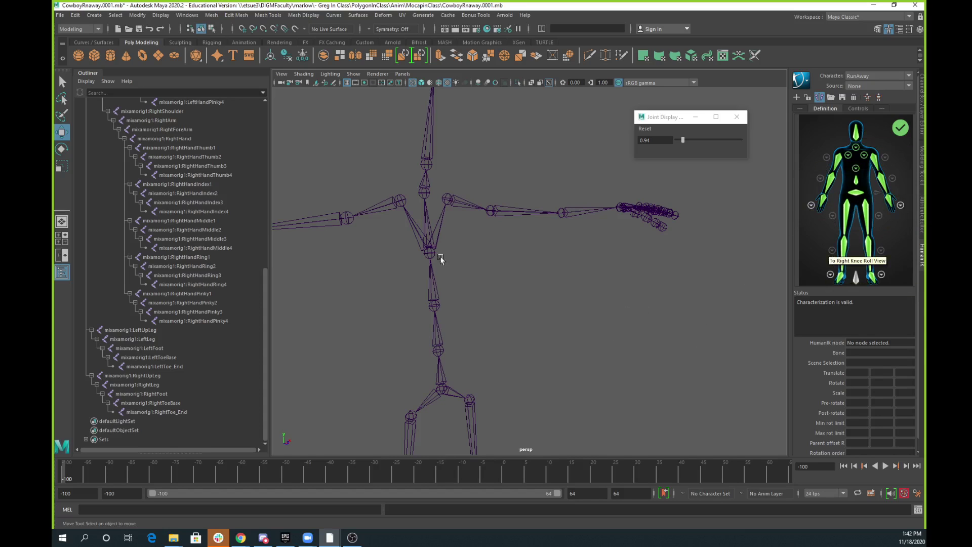
- Save the scene as a new incremental version
scroll(495, 314, down, 5)
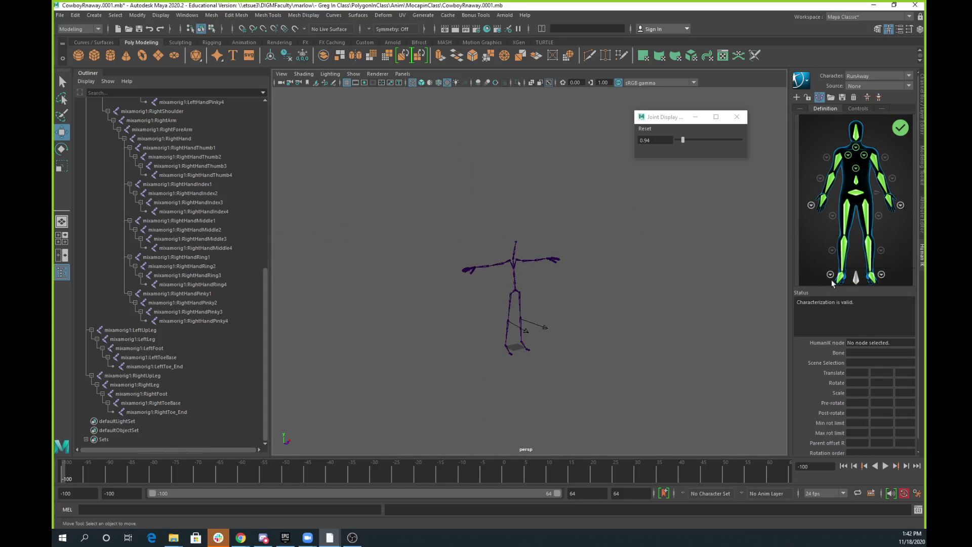
click(922, 106)
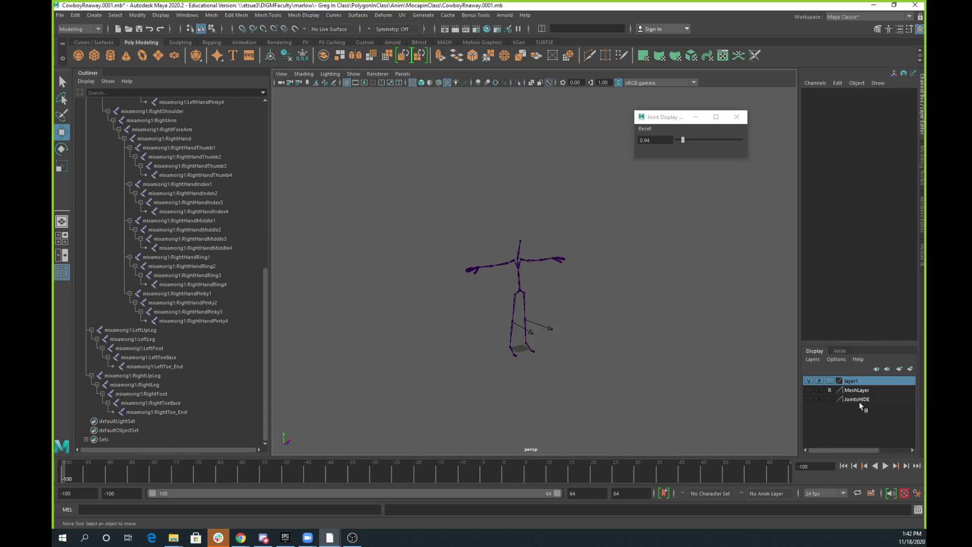
click(923, 254)
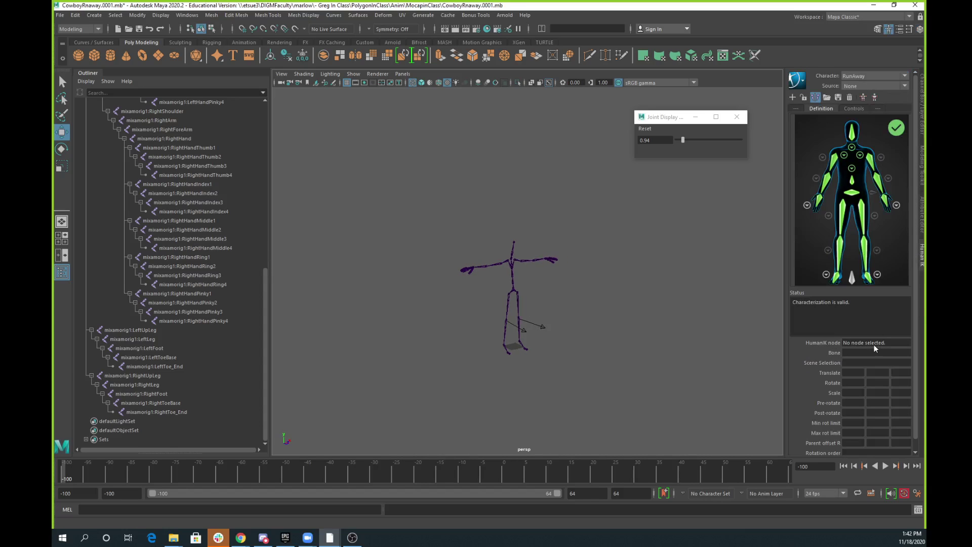
click(62, 16)
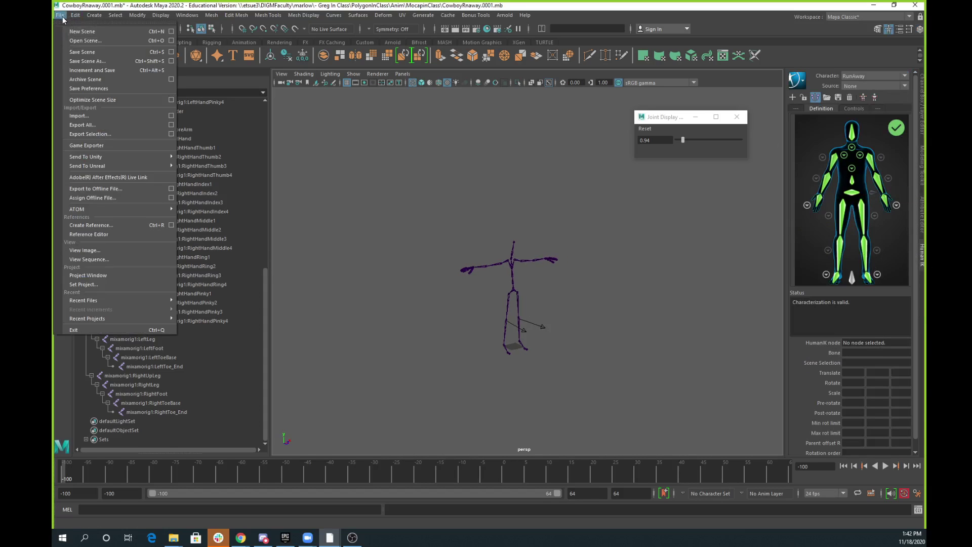
click(93, 70)
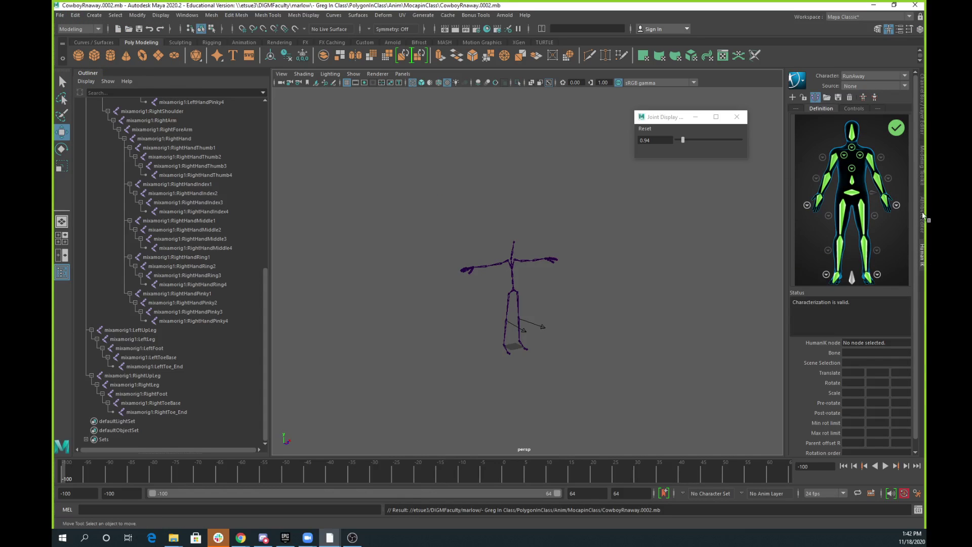
- Make MeshLayer visible, leave JointsHIDE hidden, and display the cowboy with textured shading in the viewport
click(923, 134)
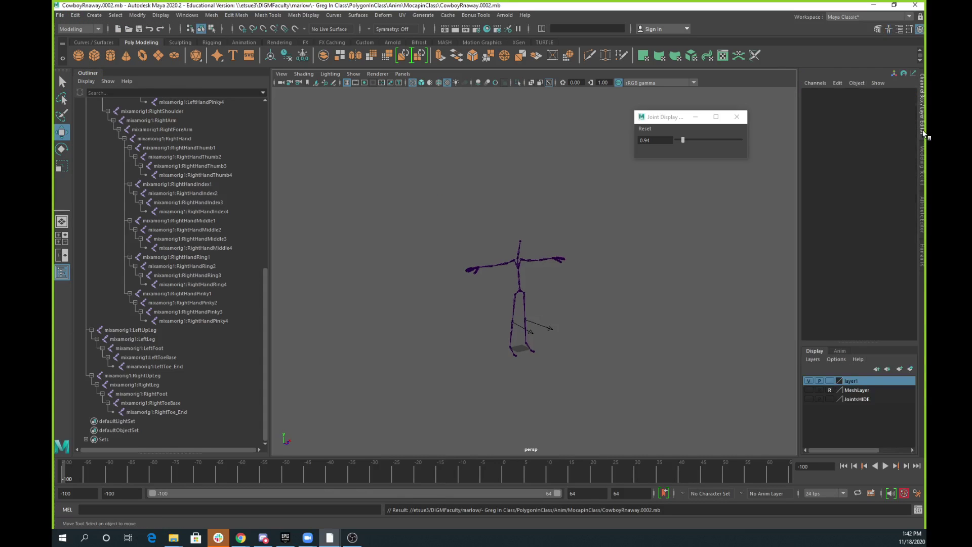
click(809, 390)
click(810, 399)
scroll(576, 299, up, 5)
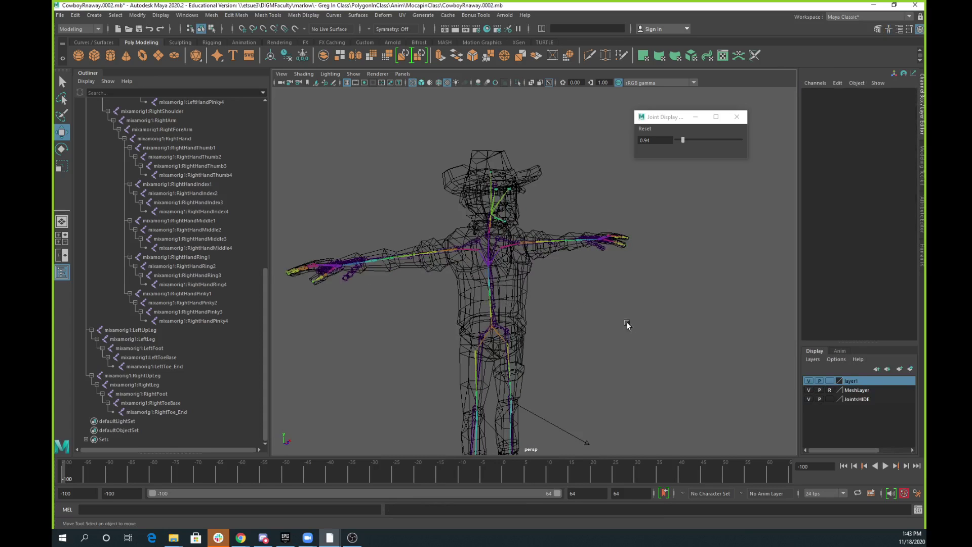
click(810, 400)
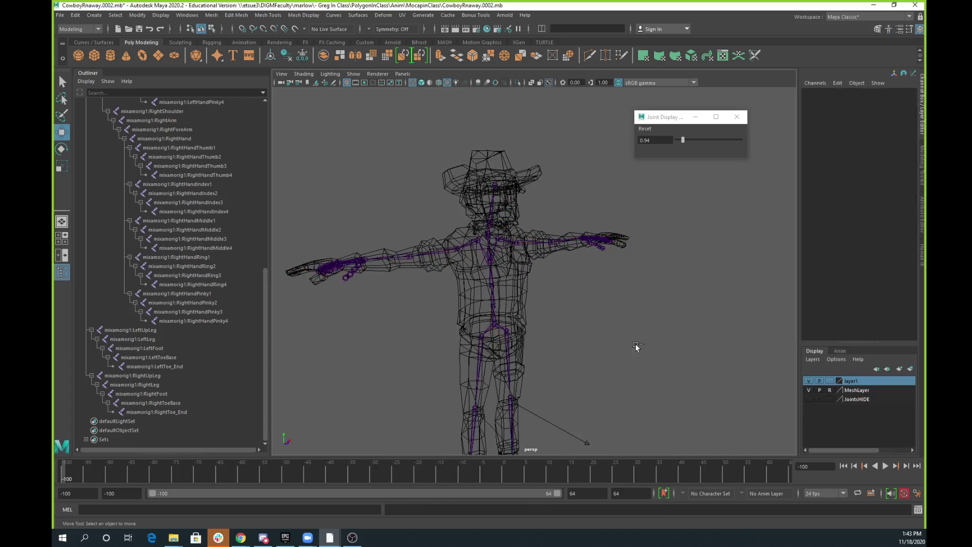
scroll(562, 340, down, 8)
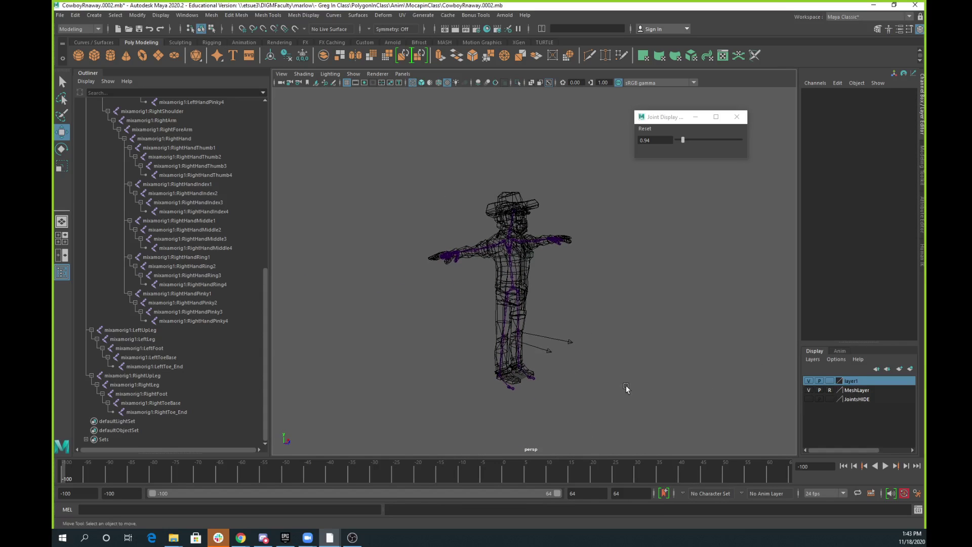
key(6)
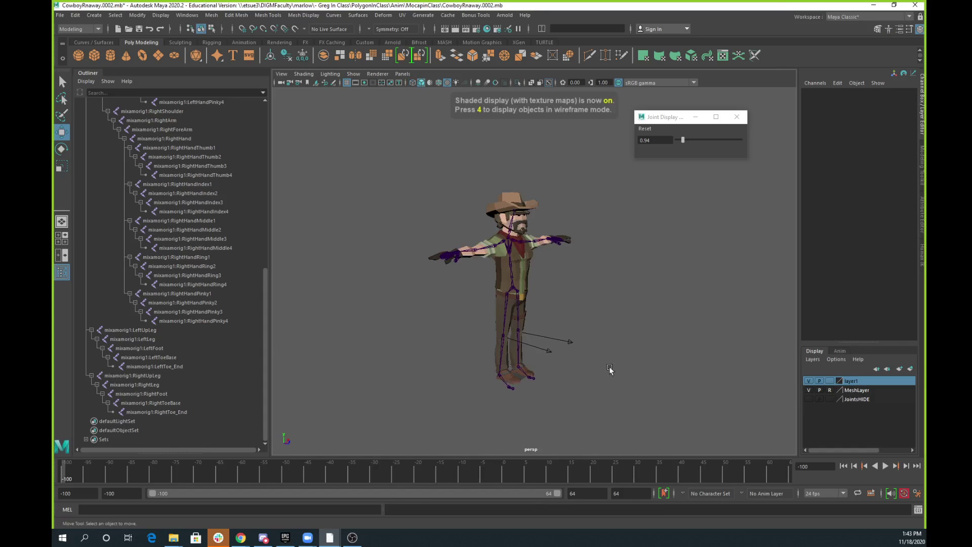
- Show NURBS curves in the viewport and play the mocap skeleton's animation alongside the cowboy rig
drag(81, 465, 624, 479)
click(353, 74)
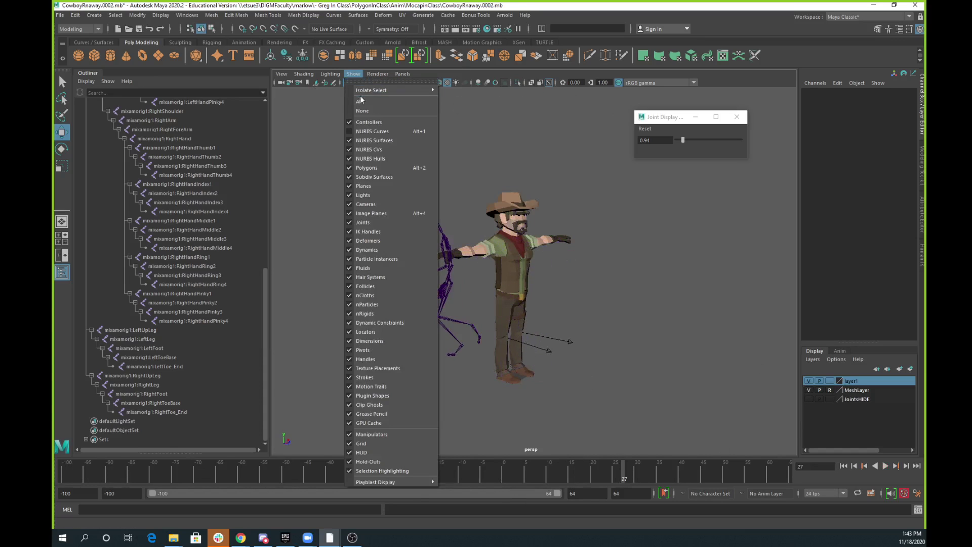
click(367, 132)
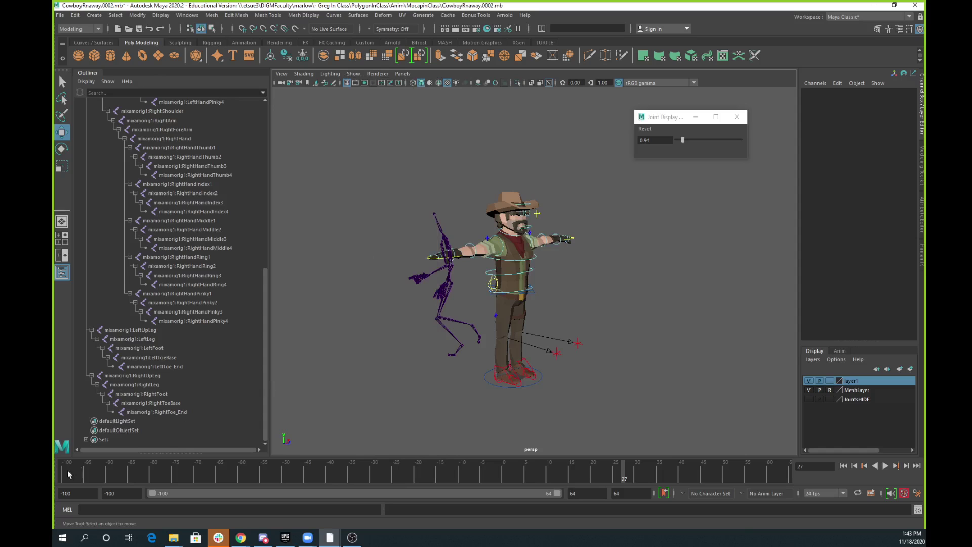
key(alt+v)
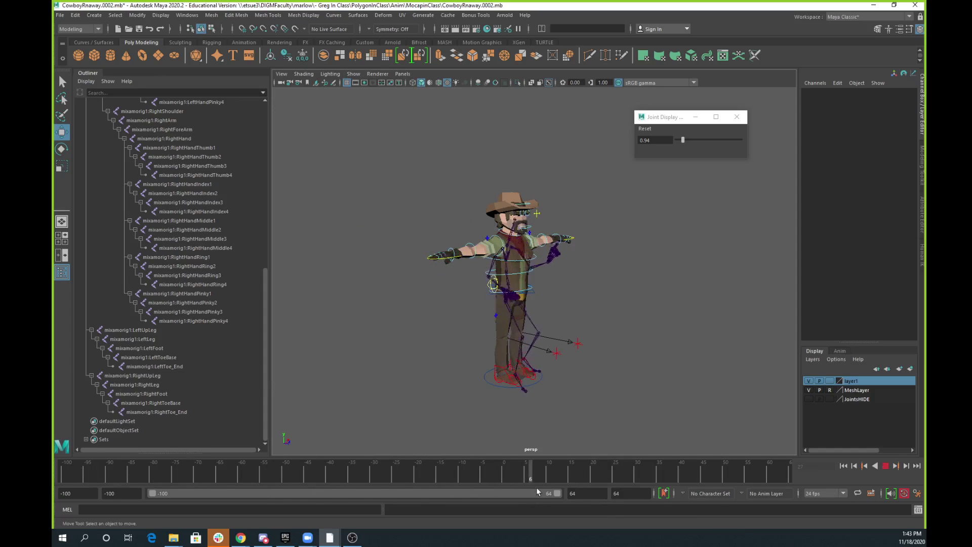
key(alt+v)
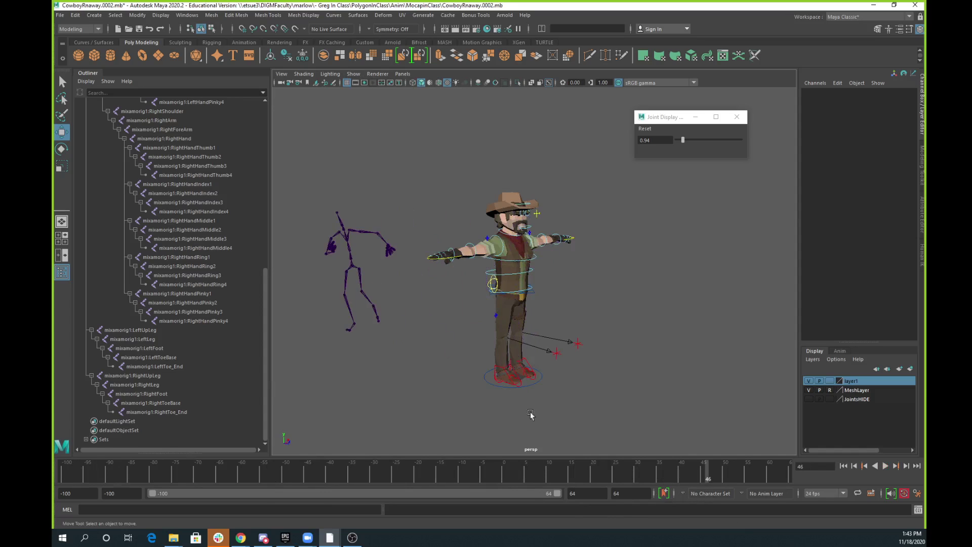
- Leave the rig's root control deselected and make the cowboy custom rig the active HumanIK character
click(530, 291)
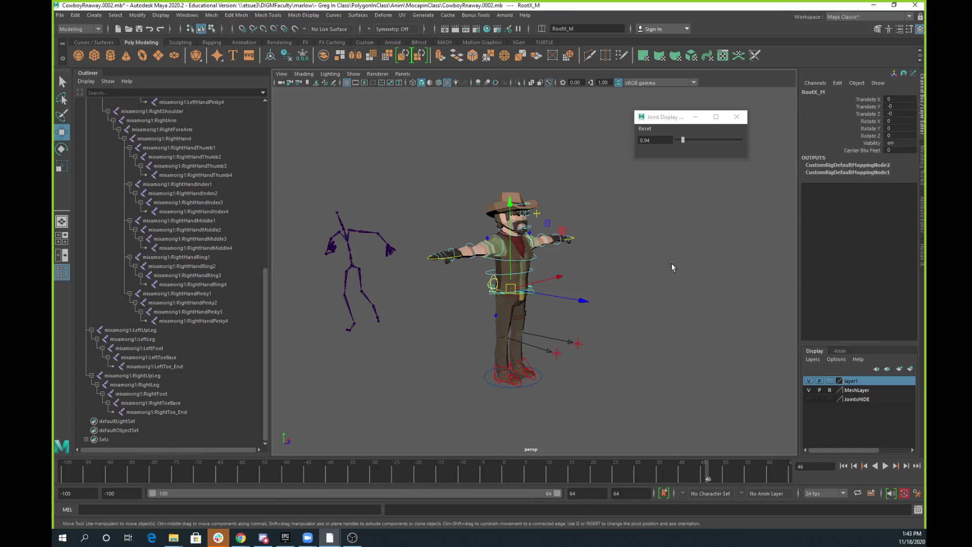
click(679, 265)
click(921, 255)
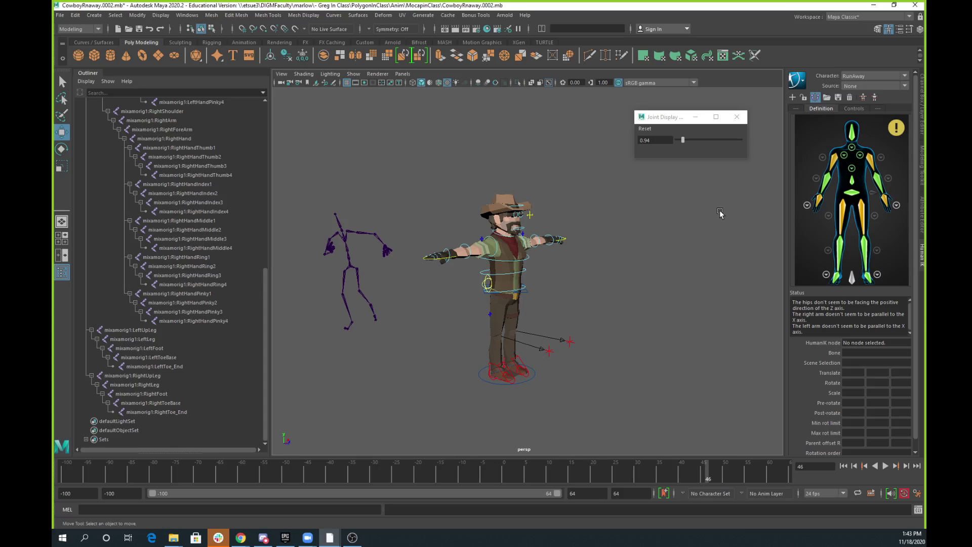
click(870, 77)
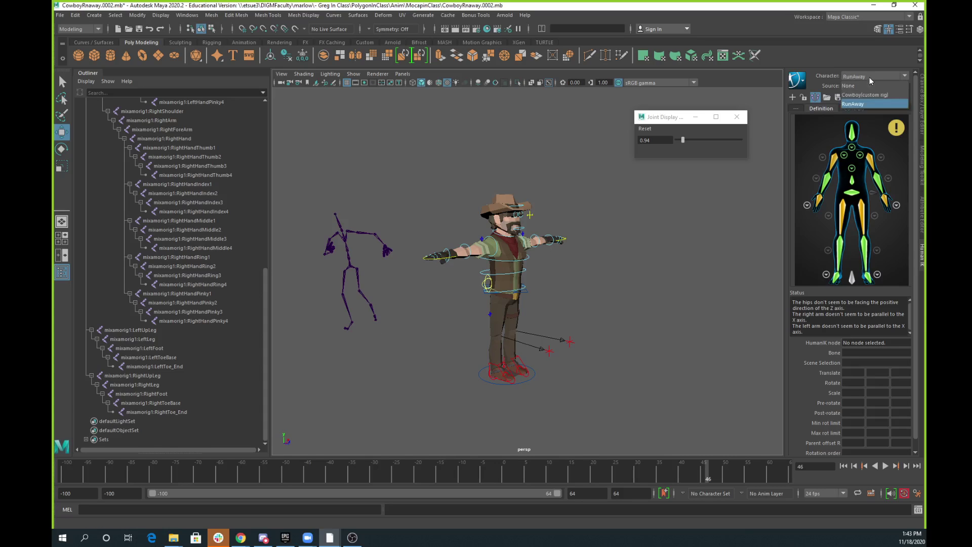
click(864, 96)
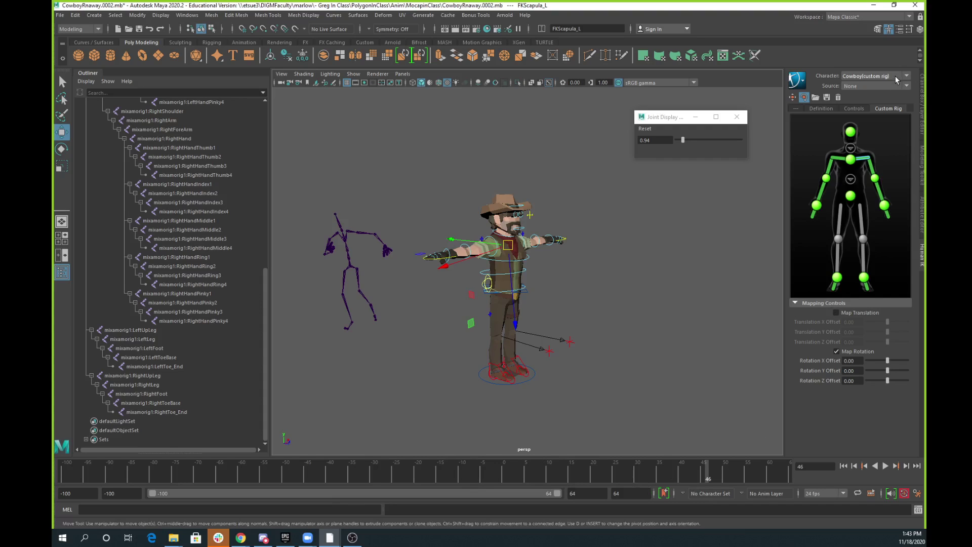
click(876, 80)
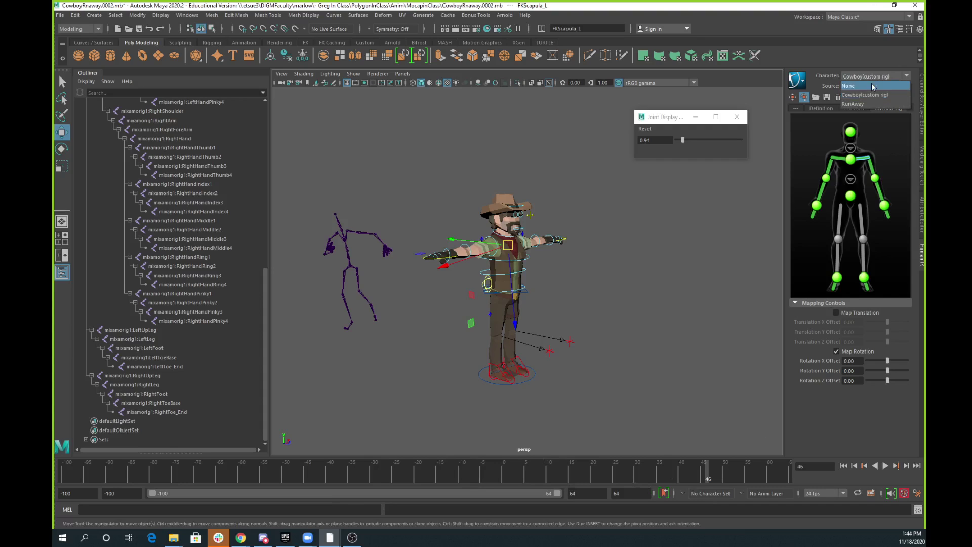
click(868, 86)
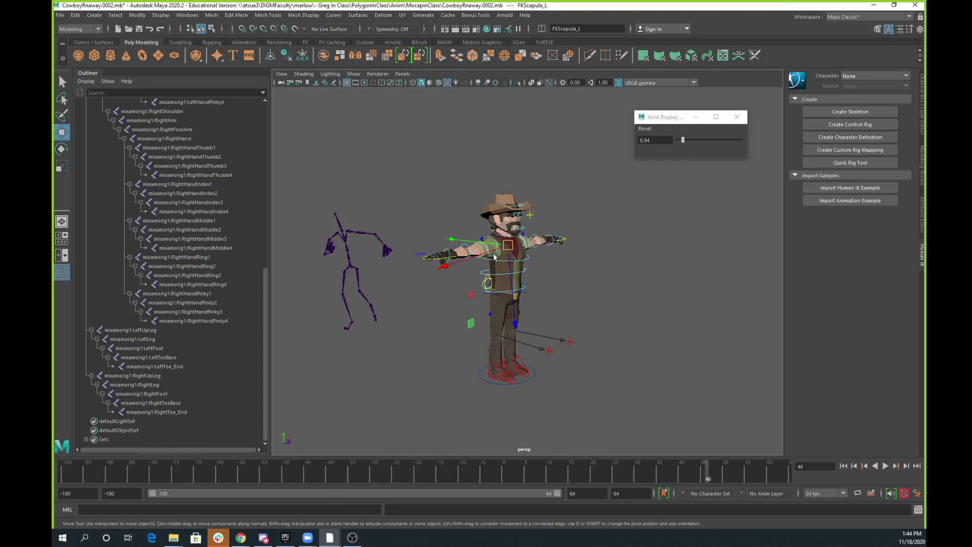
click(879, 75)
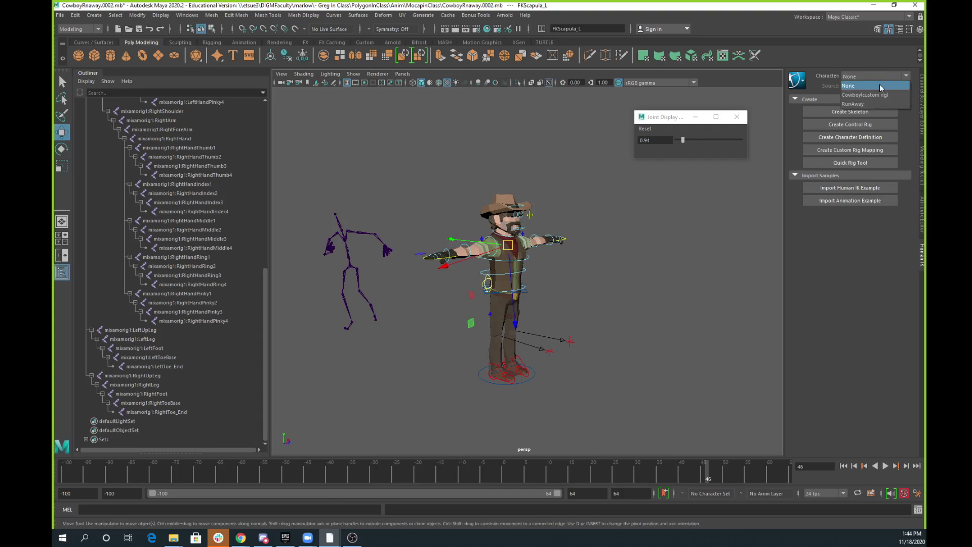
click(874, 95)
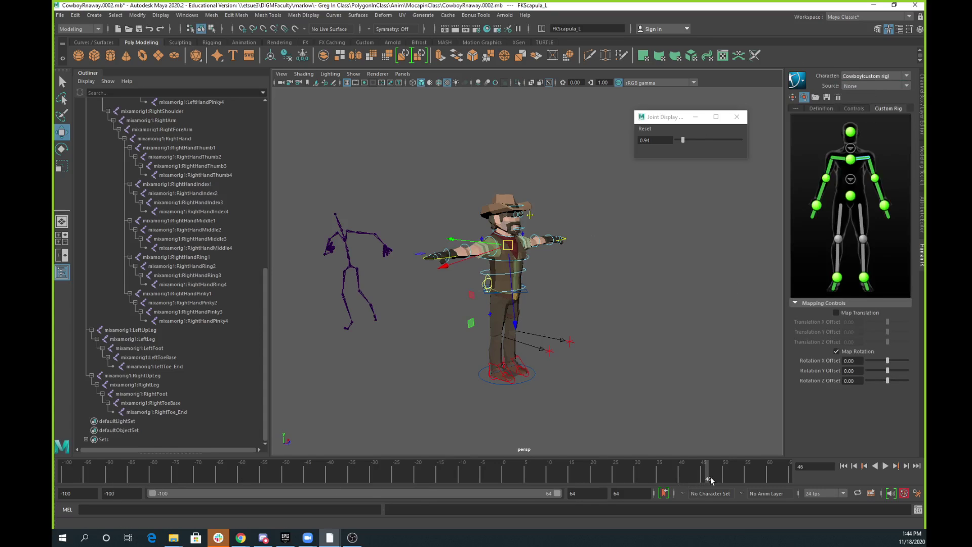
- Set the cowboy custom rig's HumanIK source to RunAway and play the retargeted animation from the start of the timeline
click(874, 87)
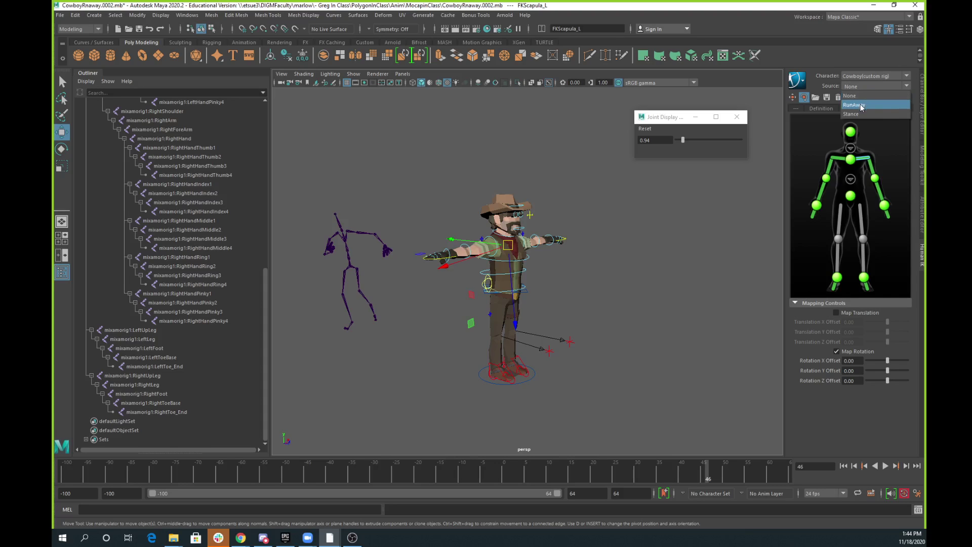
click(861, 106)
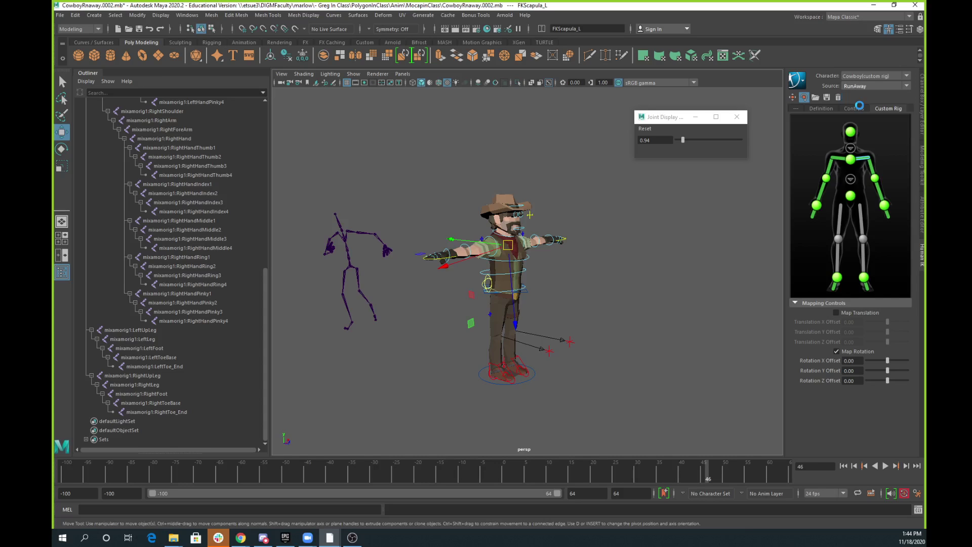
mouse_move(72, 476)
mouse_down()
mouse_move(688, 502)
mouse_move(62, 467)
mouse_up()
click(886, 466)
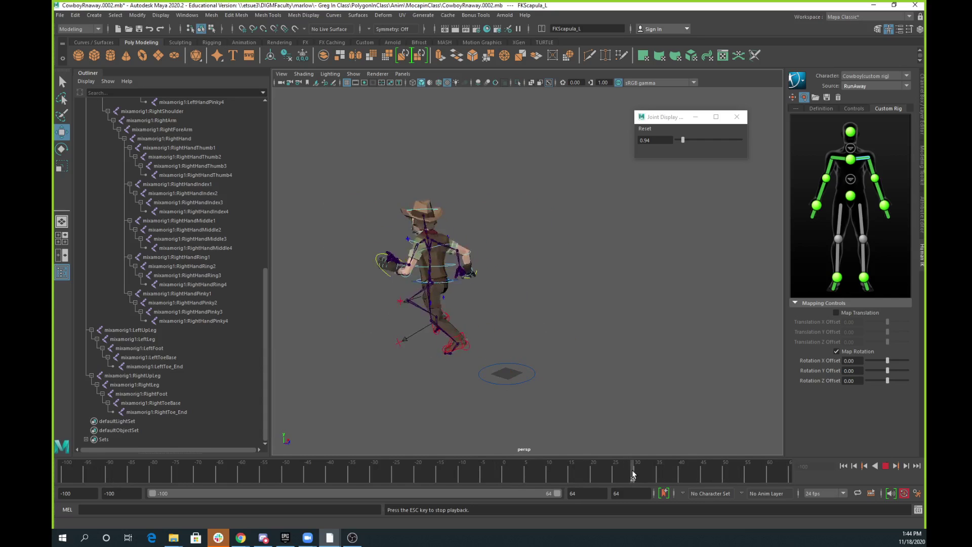
click(673, 475)
mouse_move(673, 475)
mouse_down()
mouse_move(711, 473)
mouse_move(387, 454)
mouse_move(642, 467)
mouse_move(434, 467)
mouse_move(185, 396)
mouse_move(643, 429)
mouse_move(521, 425)
mouse_up()
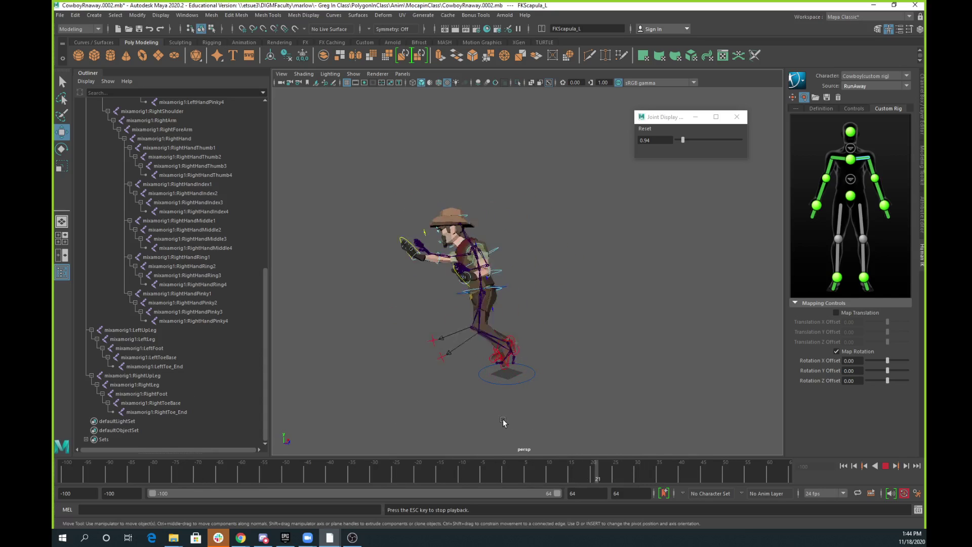
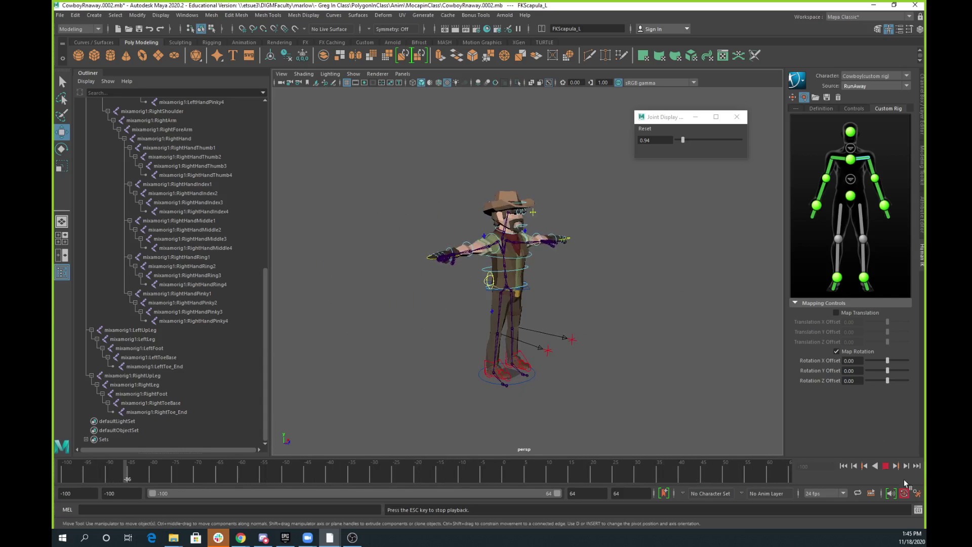
click(885, 467)
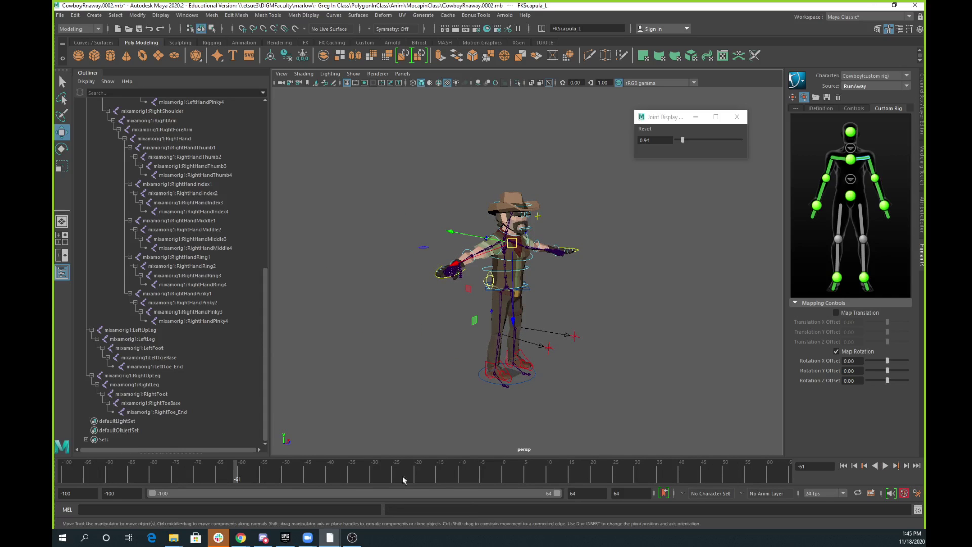
- At frame 7, try setting Index, Middle and Thumb Curl to 10 on the Fingers_L control, and scrub through the animation
mouse_move(403, 476)
mouse_down()
mouse_move(593, 490)
mouse_move(536, 486)
mouse_up()
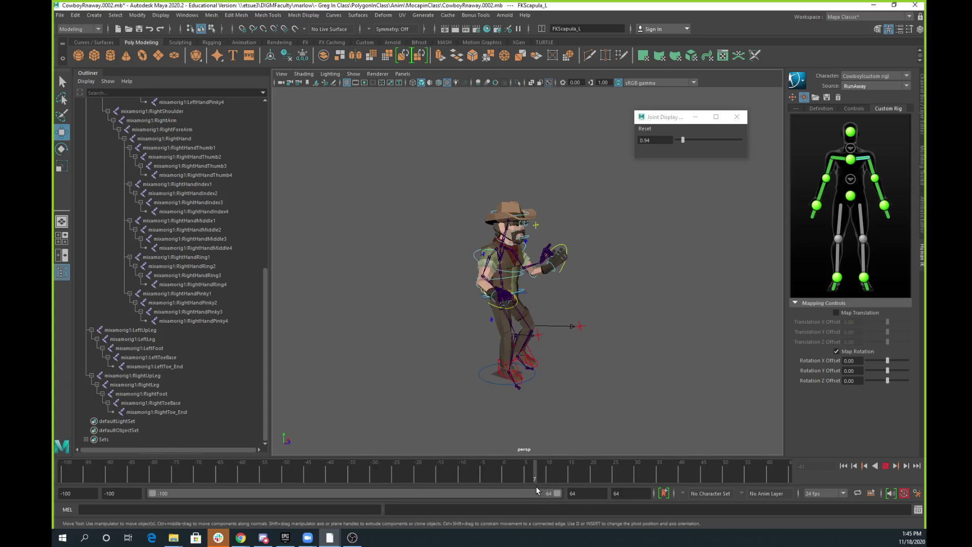
click(565, 249)
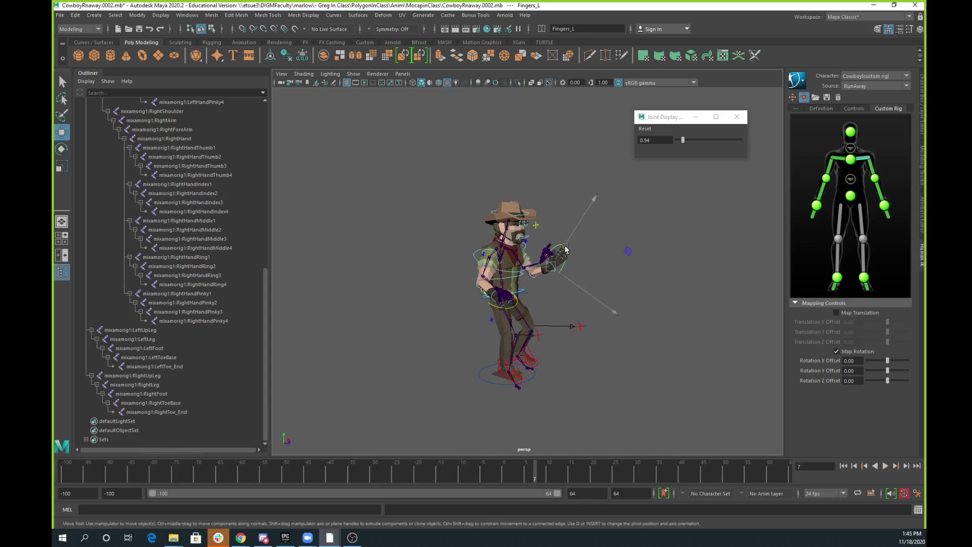
click(923, 116)
drag(871, 107, 872, 121)
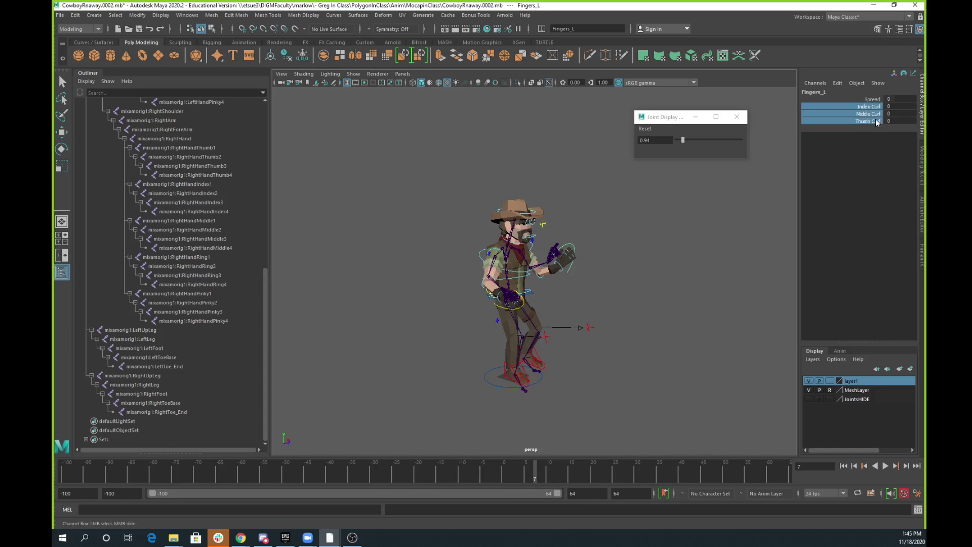
middle_drag(746, 215, 747, 267)
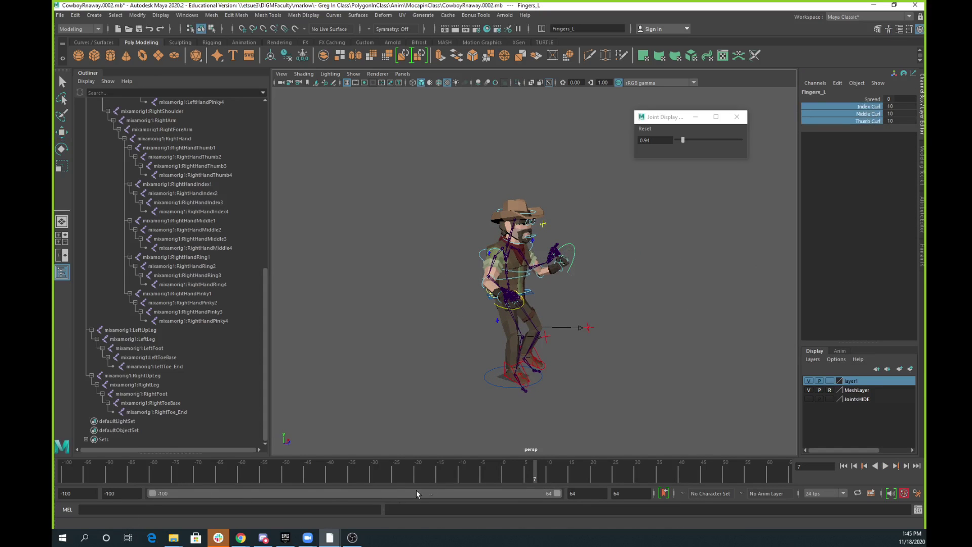
drag(445, 479, 598, 482)
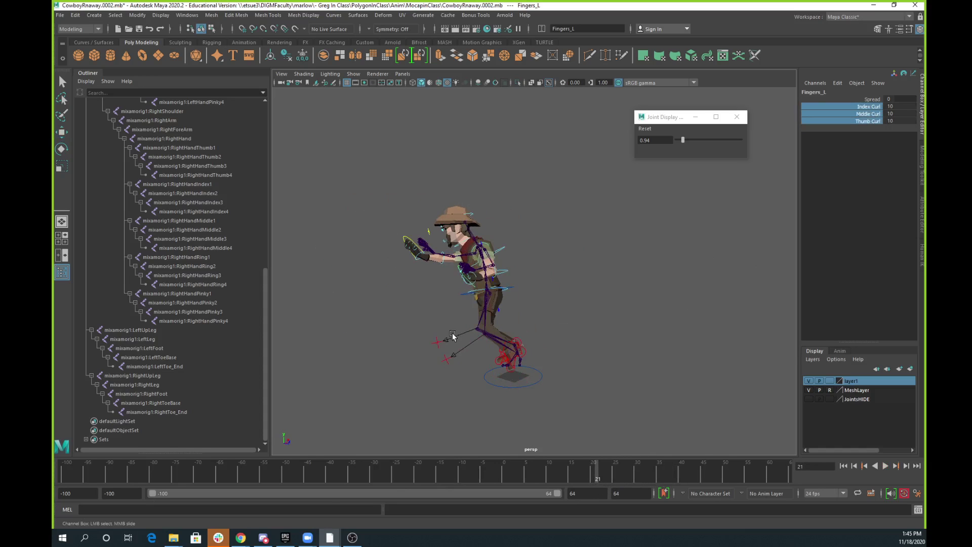
- Undo the curl changes on the cowboy's left fingers
scroll(355, 285, up, 4)
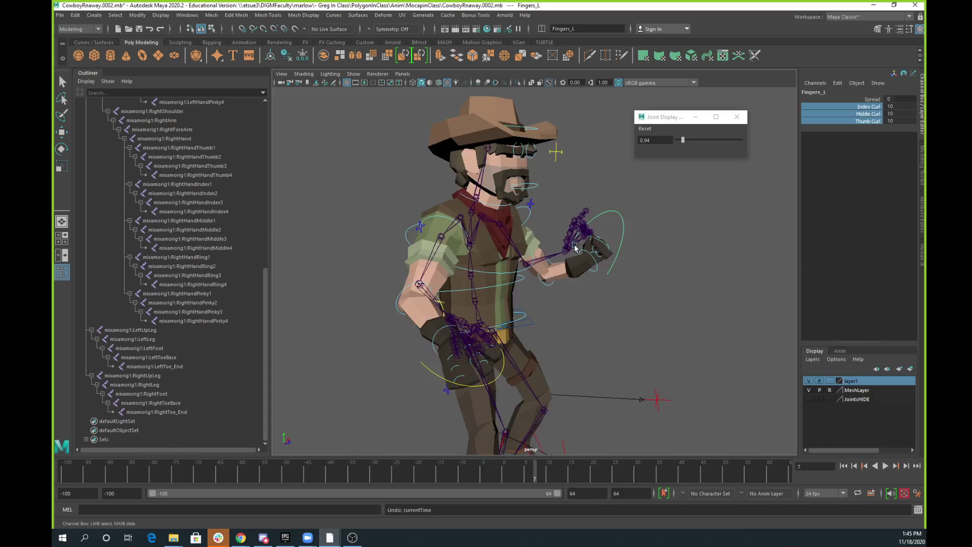
key(ctrl+z)
key(ctrl+z)
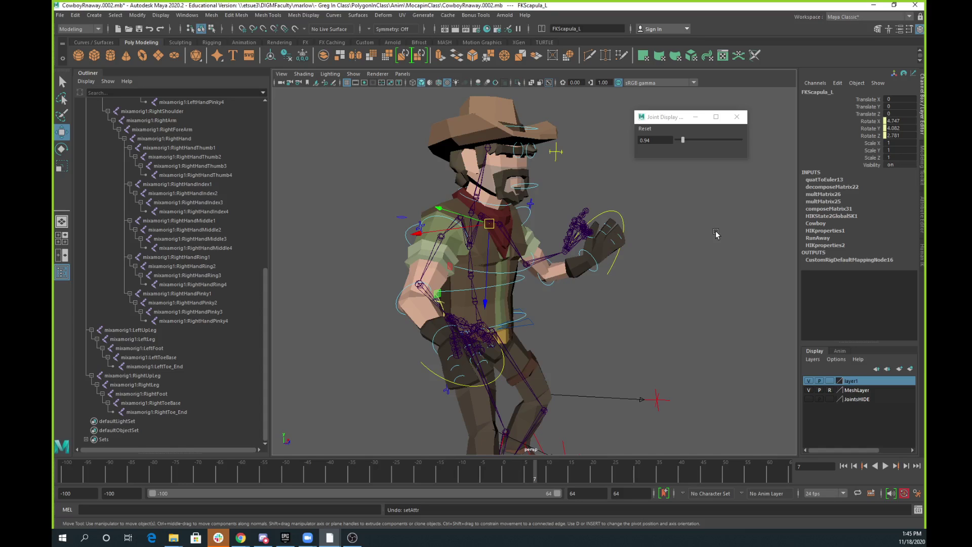
- Show the HumanIK settings, scrub the timeline to frame 18 and back to 0, and inspect the cowboy's chest, spine and root controls for keys
click(921, 254)
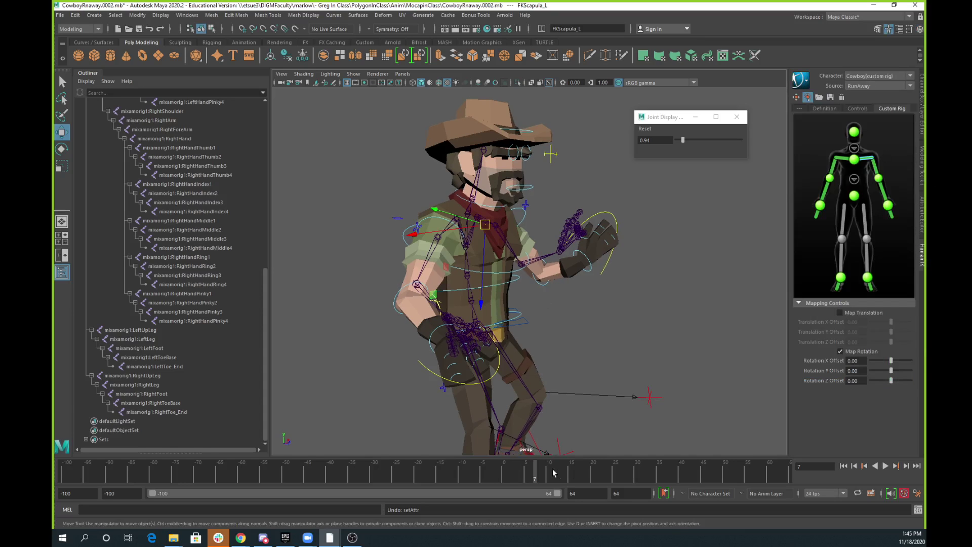
drag(554, 473, 519, 474)
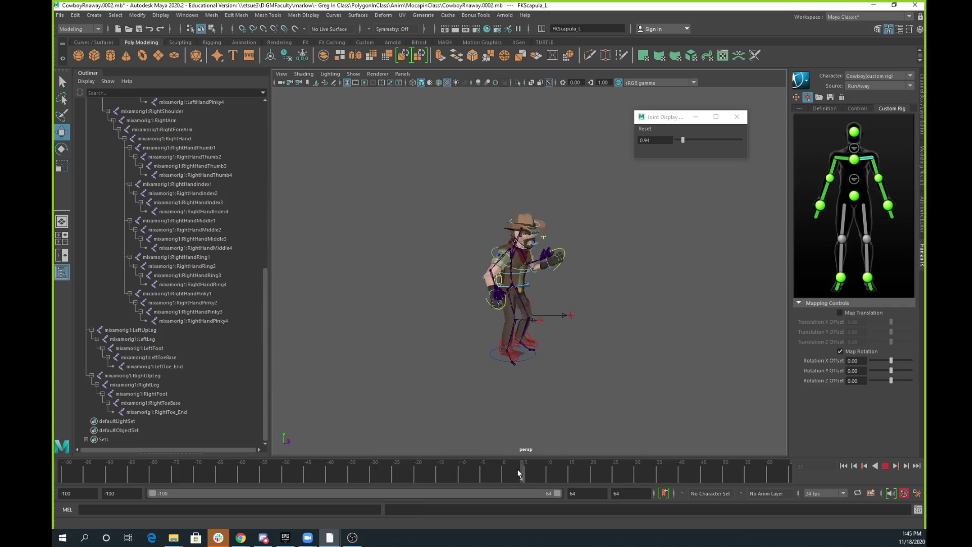
click(487, 262)
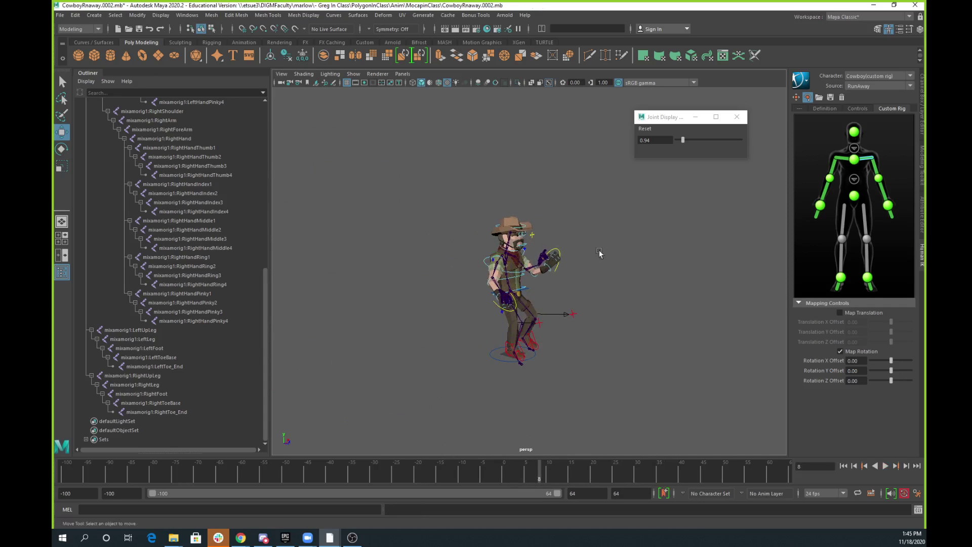
click(488, 262)
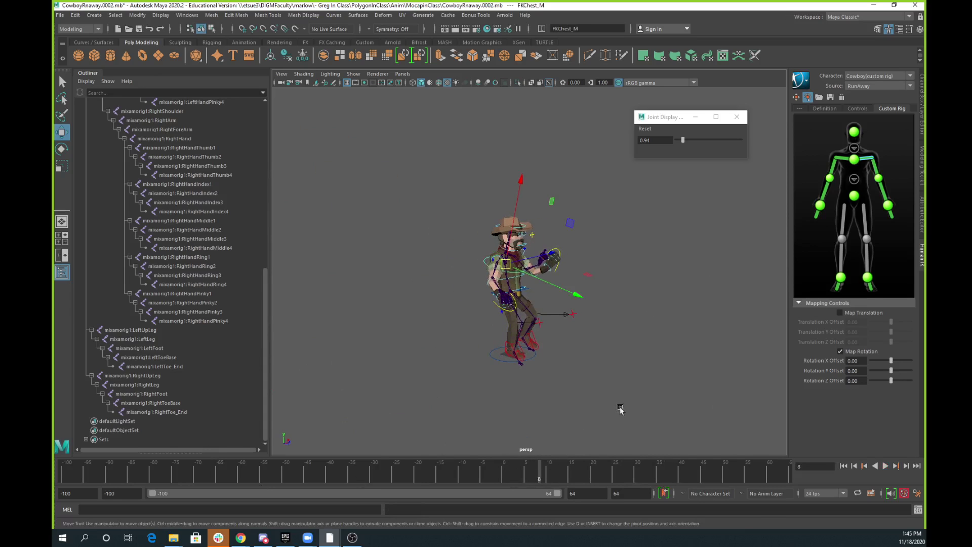
scroll(499, 276, up, 5)
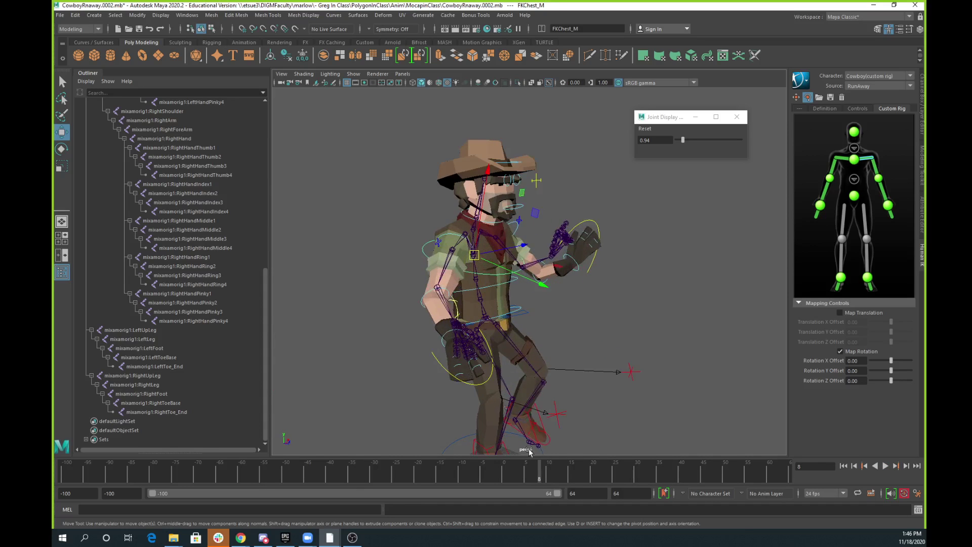
drag(532, 481, 585, 482)
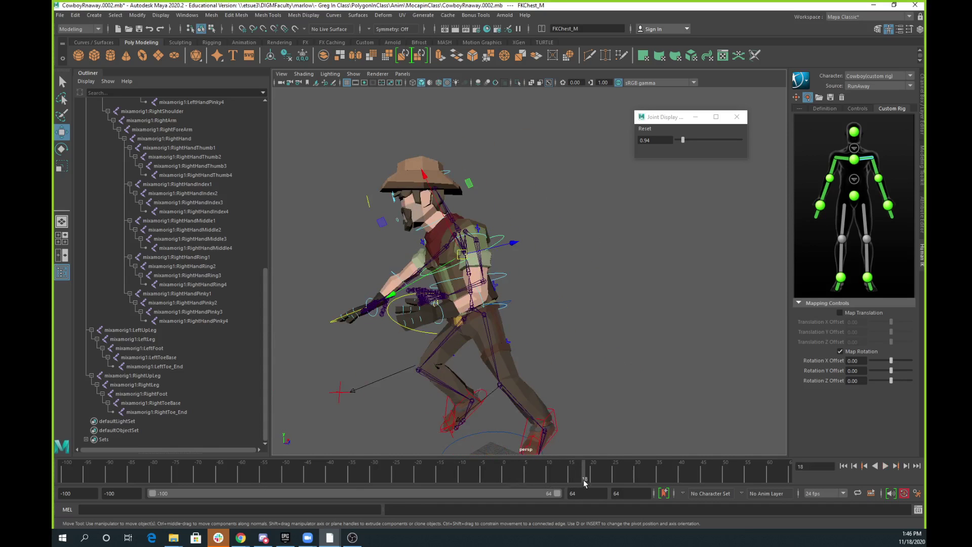
click(507, 274)
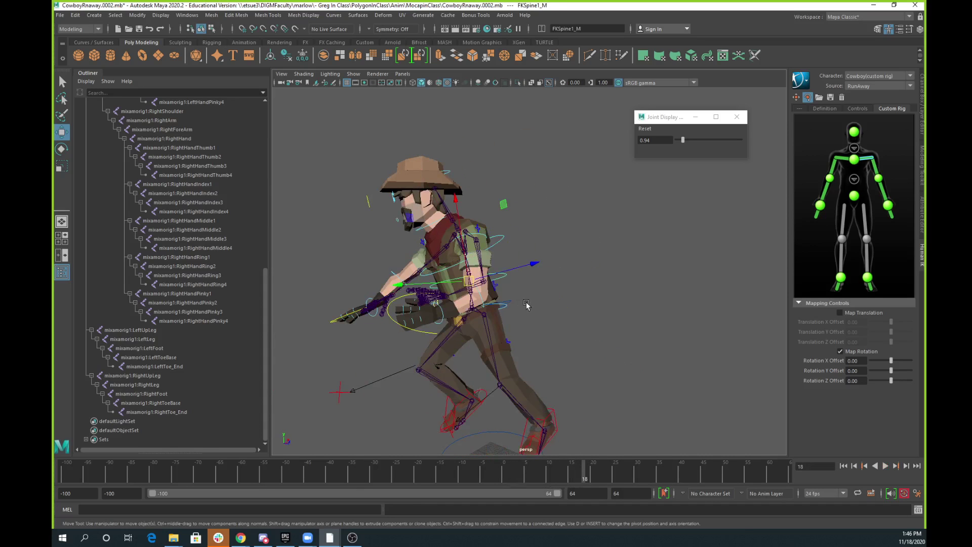
click(509, 304)
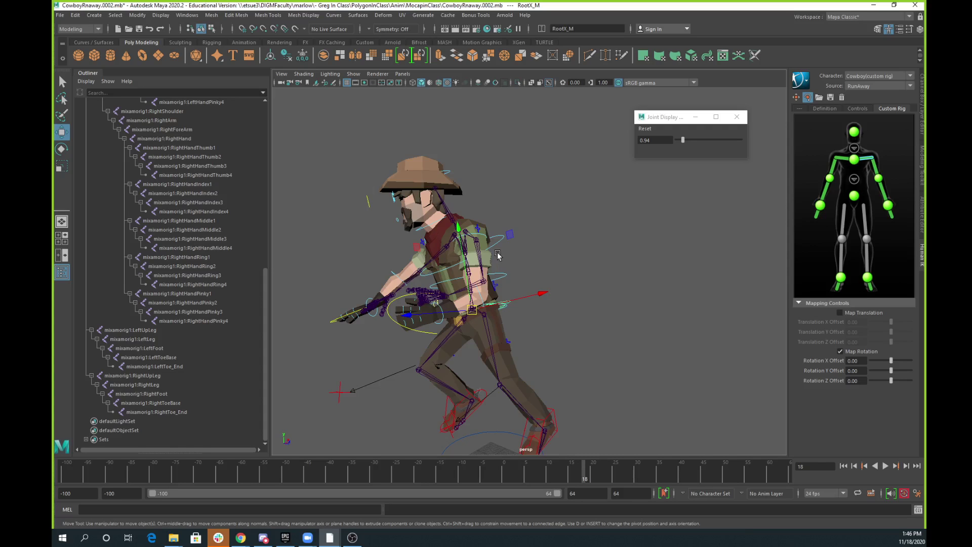
mouse_move(510, 474)
mouse_down()
mouse_move(541, 477)
mouse_move(504, 479)
mouse_up()
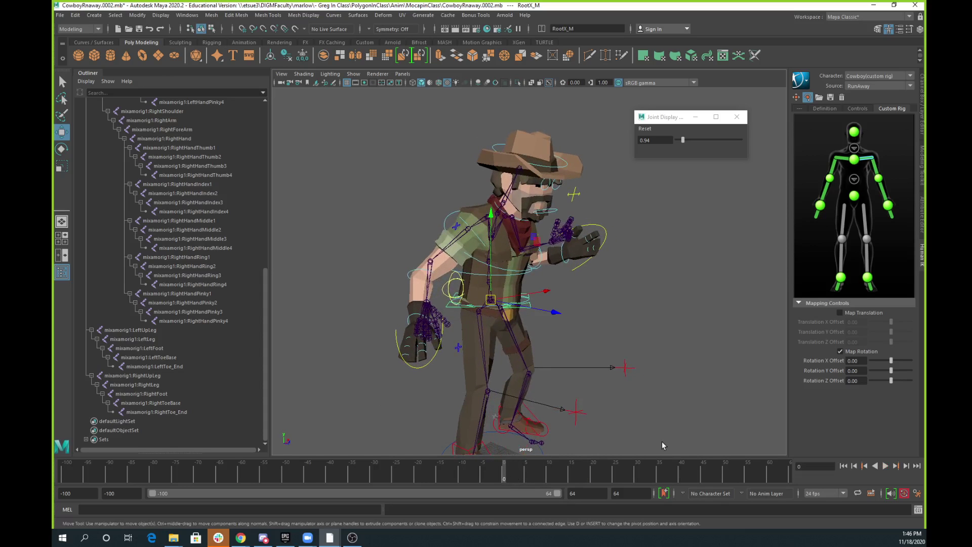
- Set the playback range to start at frame 0 and move to frame 39 with the cowboy framed from the side
click(122, 493)
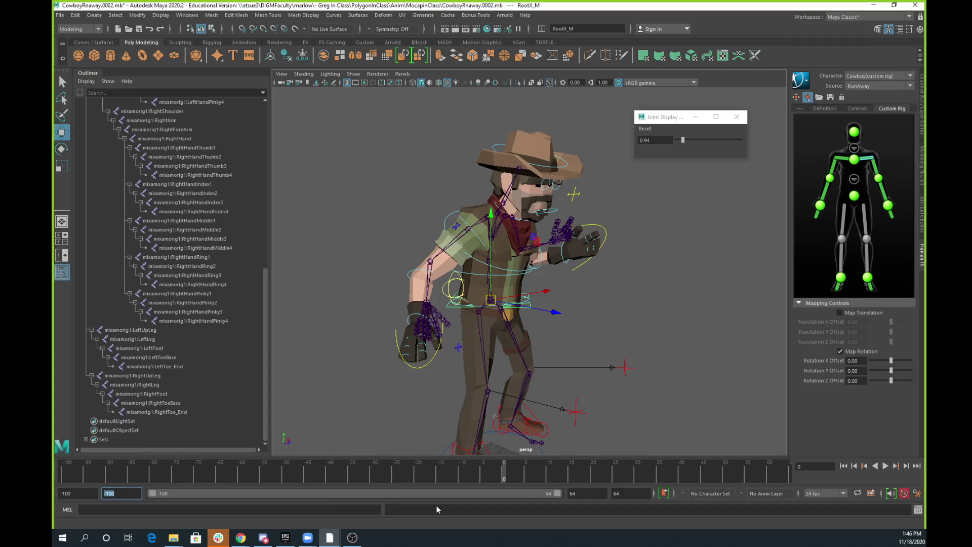
text(0)
key(Return)
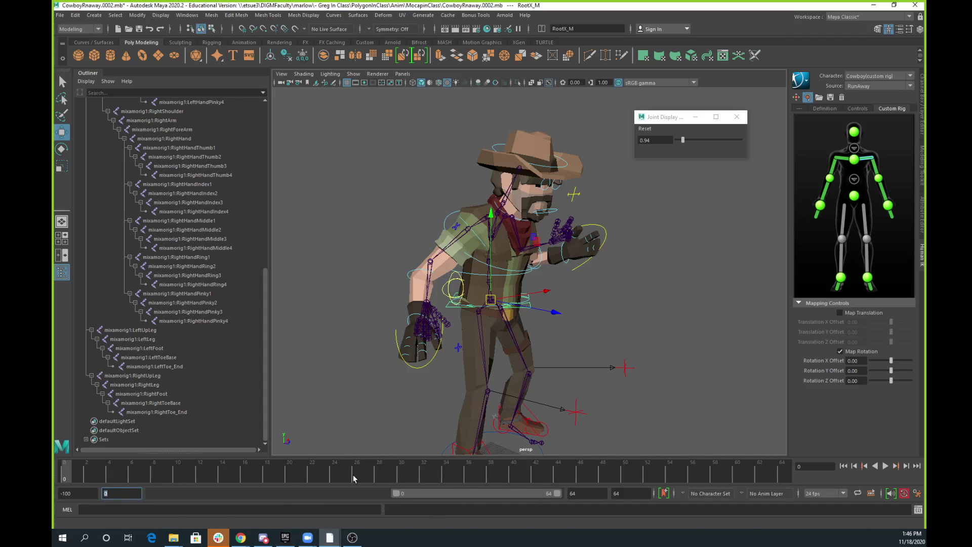
mouse_move(354, 475)
mouse_down()
mouse_move(537, 476)
mouse_move(468, 479)
mouse_move(498, 480)
mouse_up()
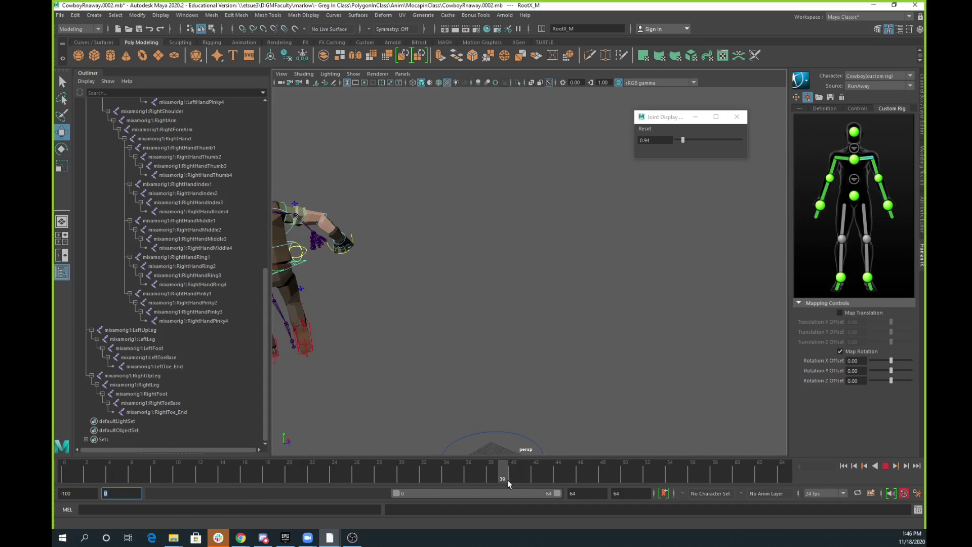
key(f)
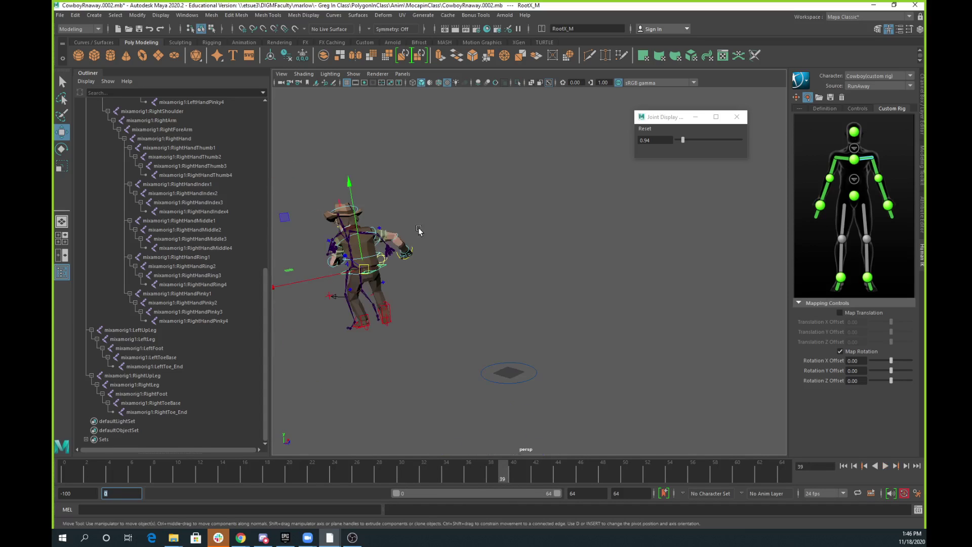
mouse_move(397, 302)
alt+mouse_down()
mouse_move(553, 287)
mouse_move(473, 304)
mouse_move(485, 301)
alt+mouse_up()
alt+middle_drag(485, 301, 601, 278)
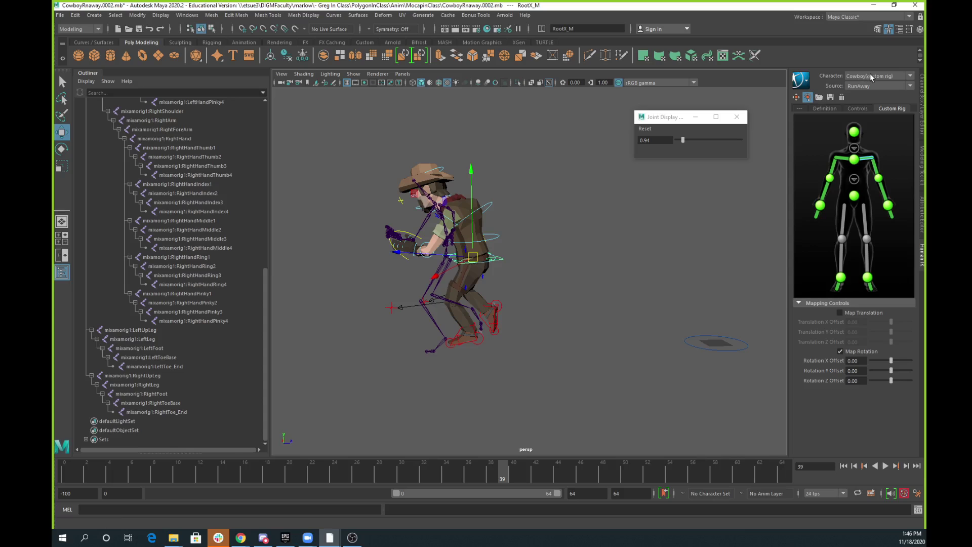
- Bake the retargeted animation to the cowboy's custom rig with the bake options reset to their defaults
click(808, 84)
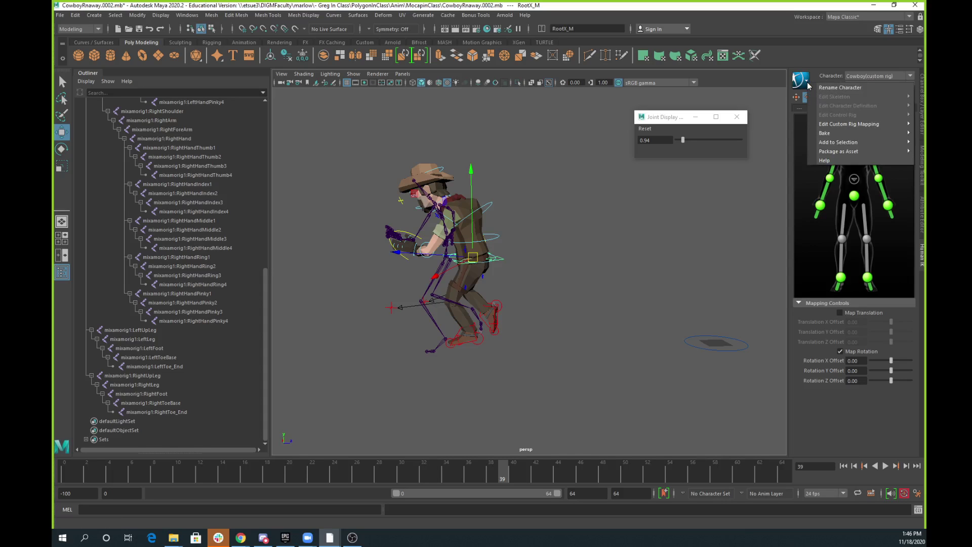
mouse_move(833, 135)
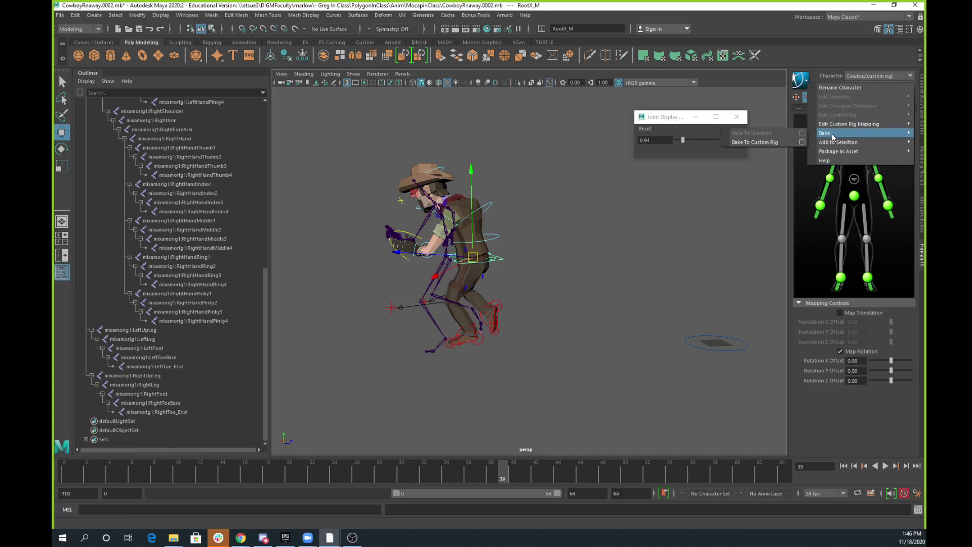
click(769, 142)
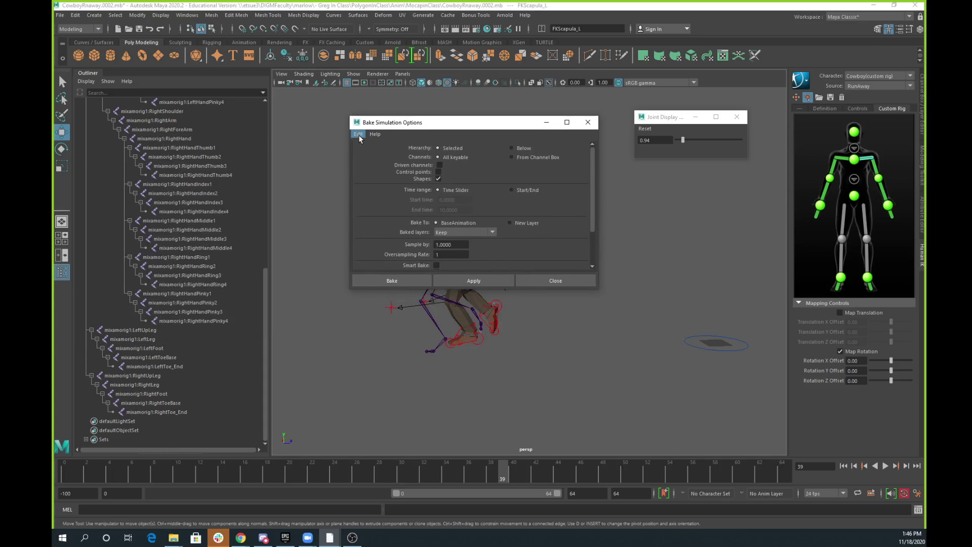
click(358, 135)
click(377, 151)
click(380, 282)
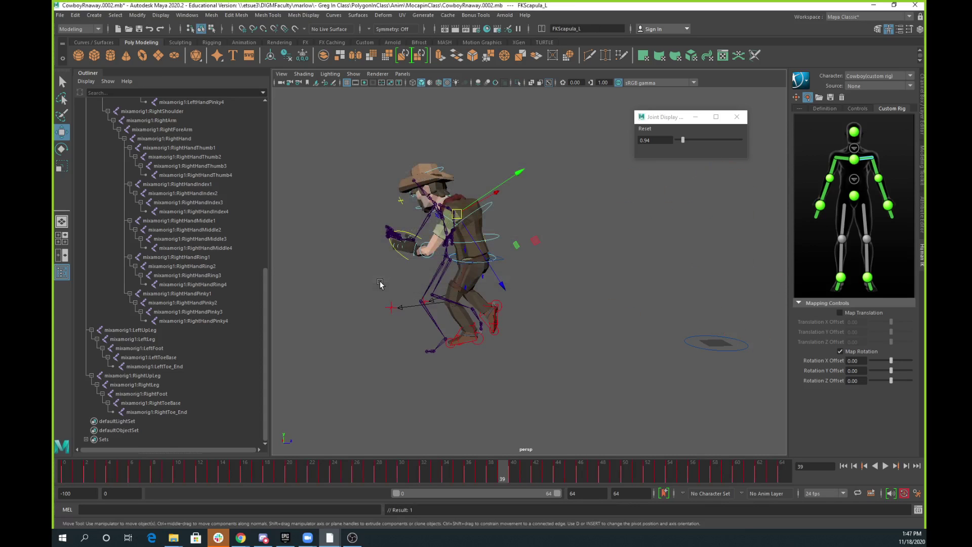
- Select the RootX_M control and scrub the baked animation back to frame 31 to check its keys and motion
click(537, 309)
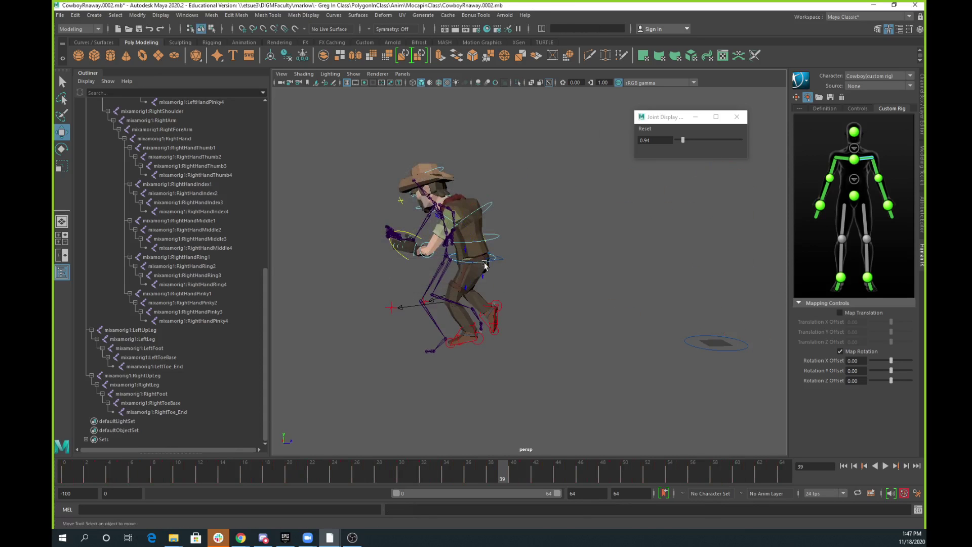
click(503, 260)
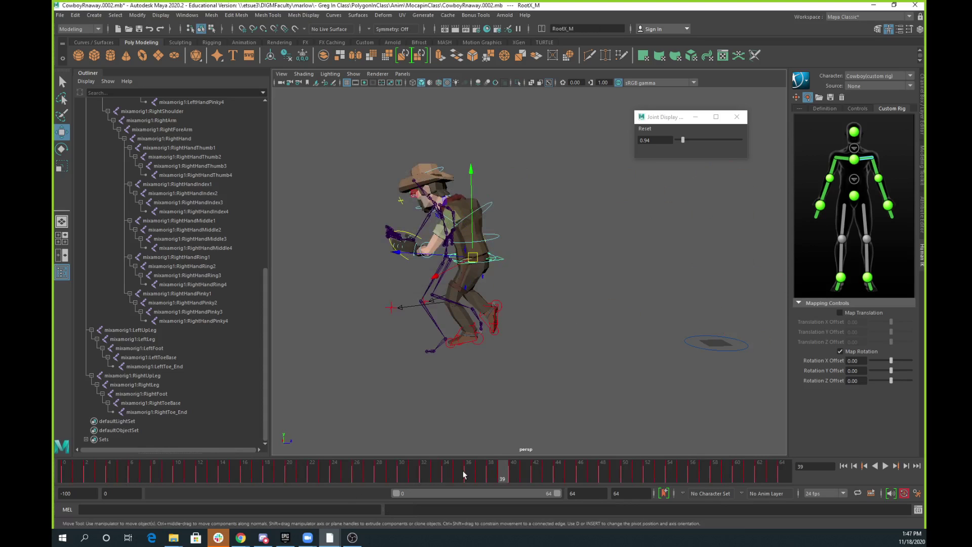
drag(463, 470, 413, 469)
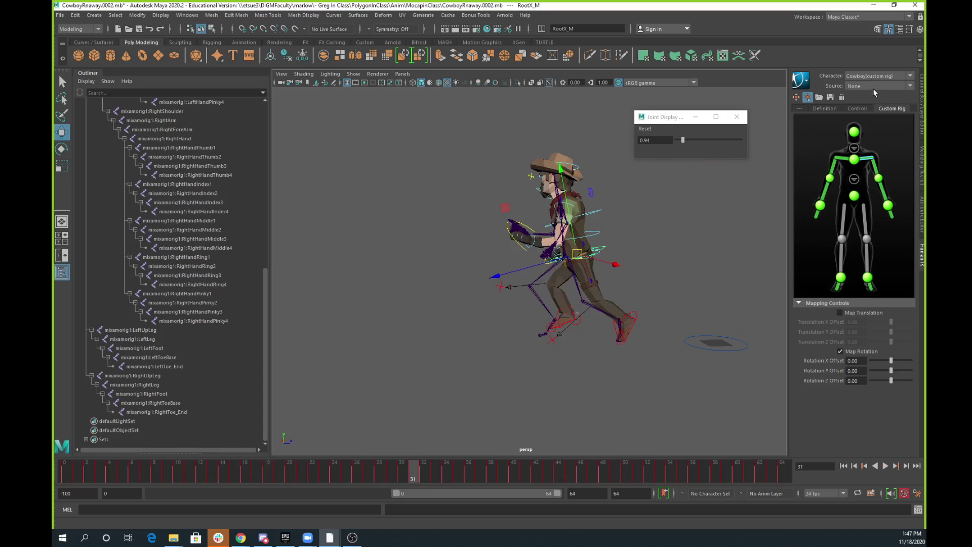
- Set the HumanIK character to None and delete the mixamorig1:Hips mocap skeleton with its whole hierarchy
click(880, 76)
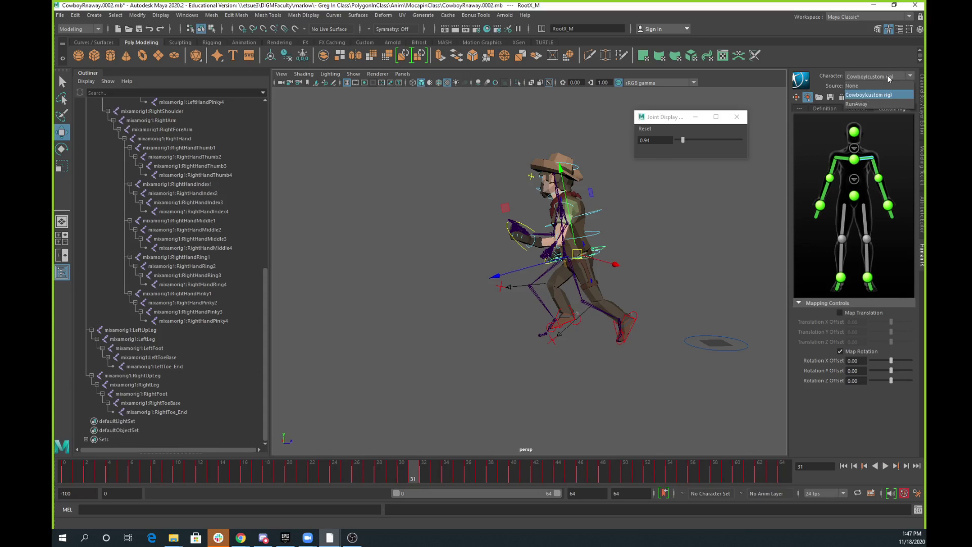
click(873, 85)
scroll(163, 314, up, 10)
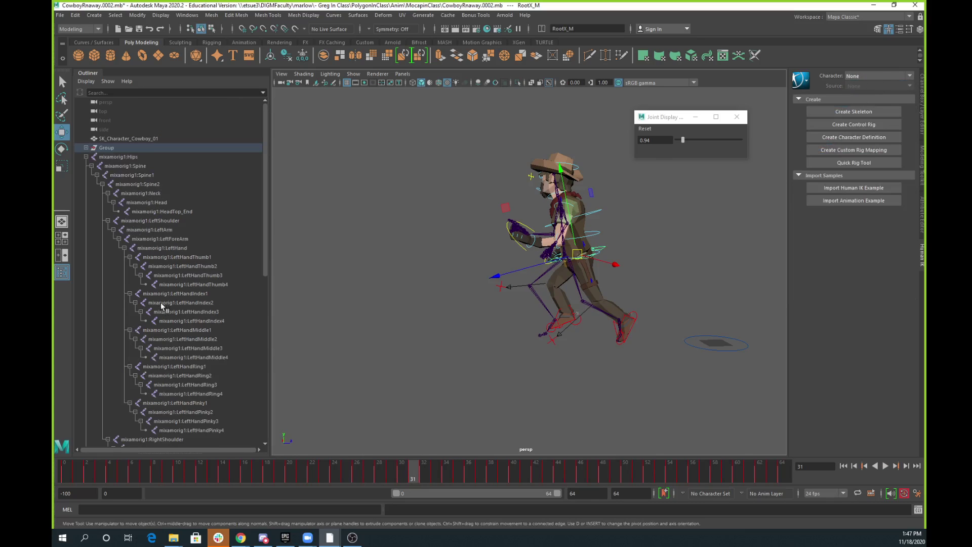
click(87, 157)
click(123, 157)
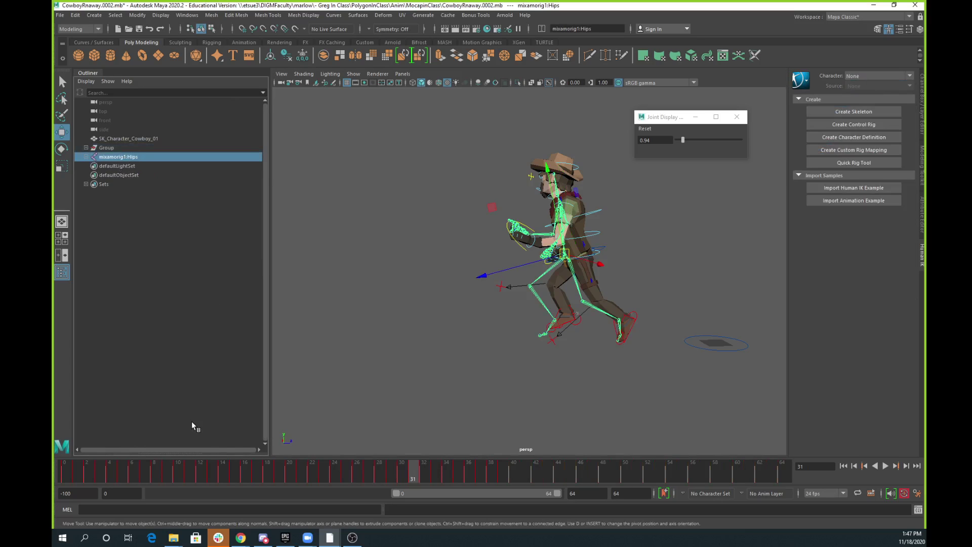
key(Delete)
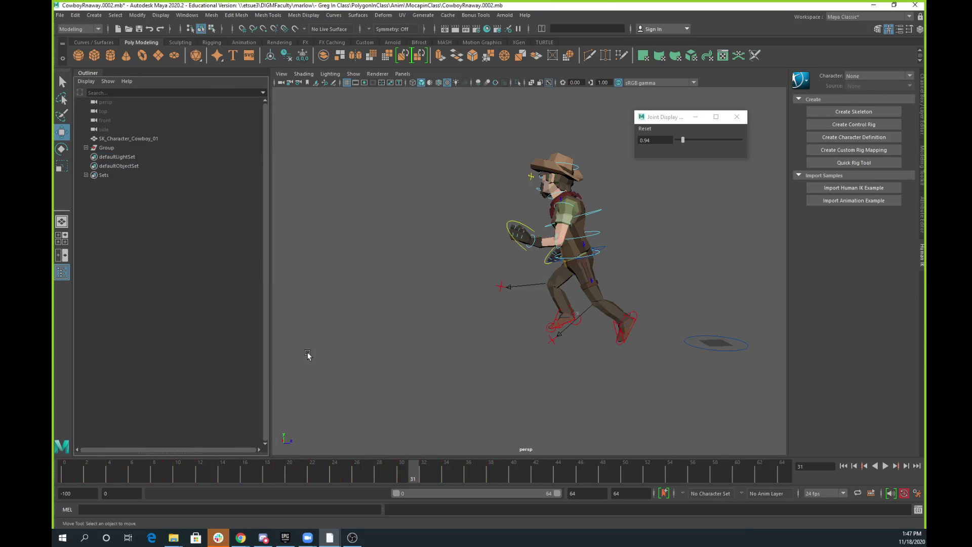
- Scrub the cowboy's baked animation from frame 0 to frame 31 without the mocap skeleton
mouse_move(65, 474)
mouse_down()
mouse_move(528, 483)
mouse_move(65, 475)
mouse_up()
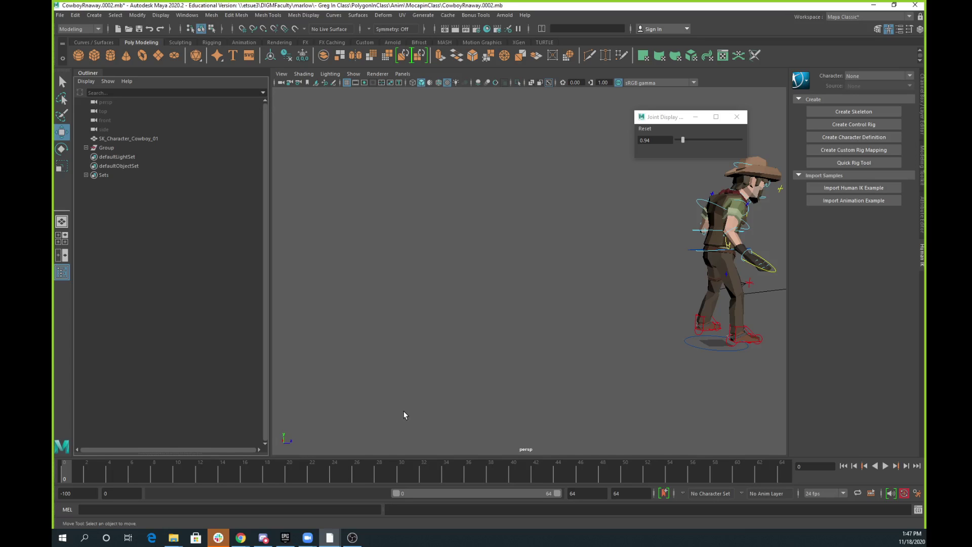
drag(255, 467, 414, 488)
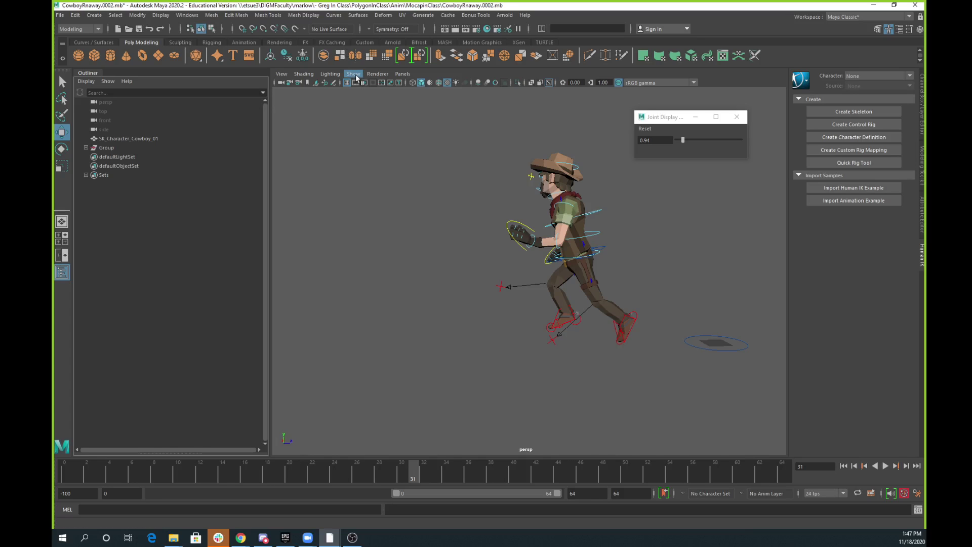
- Create a polygon plane at the origin and scale it up uniformly into a large ground floor beneath the cowboy
click(159, 55)
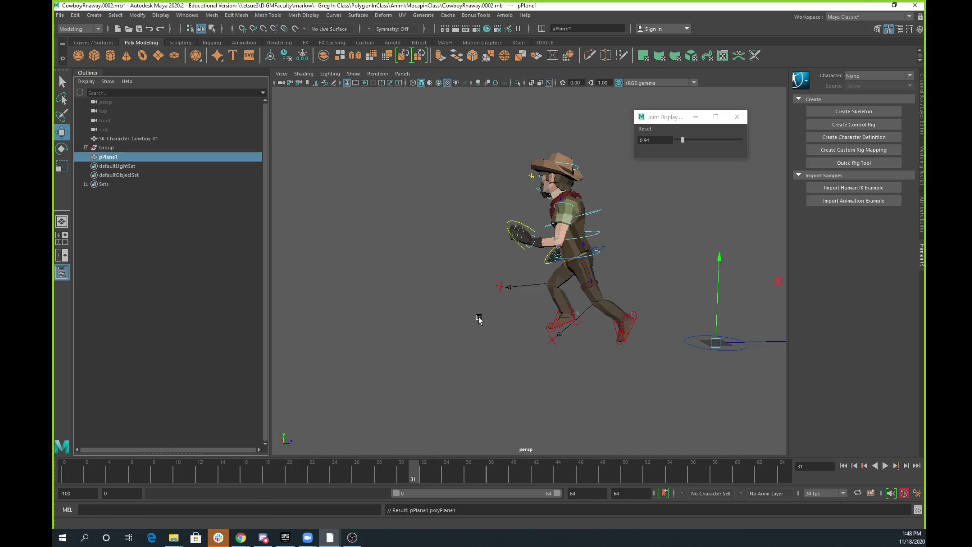
key(r)
drag(716, 343, 902, 365)
drag(732, 355, 596, 287)
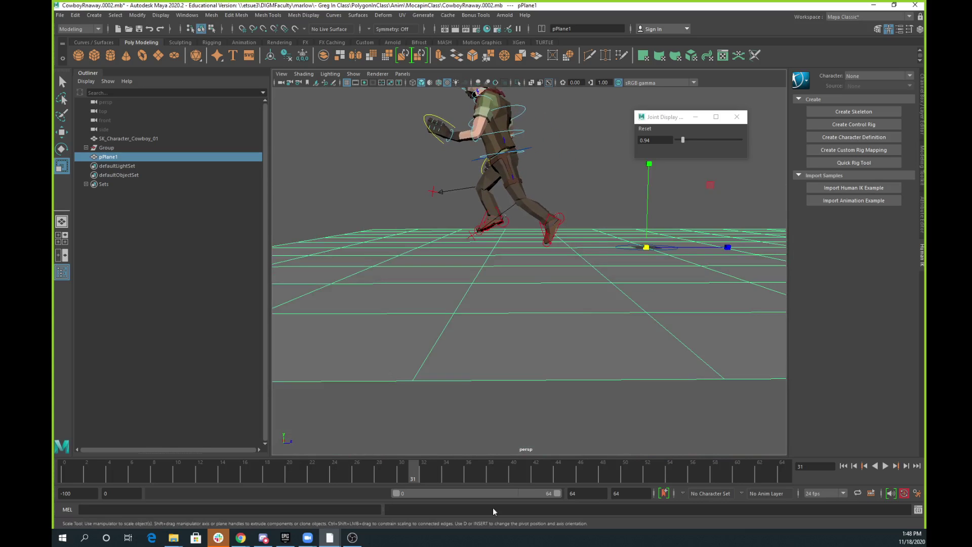
- Go to frame 28 and inspect the height of the cowboy's feet against the ground plane from several angles
drag(405, 471, 380, 471)
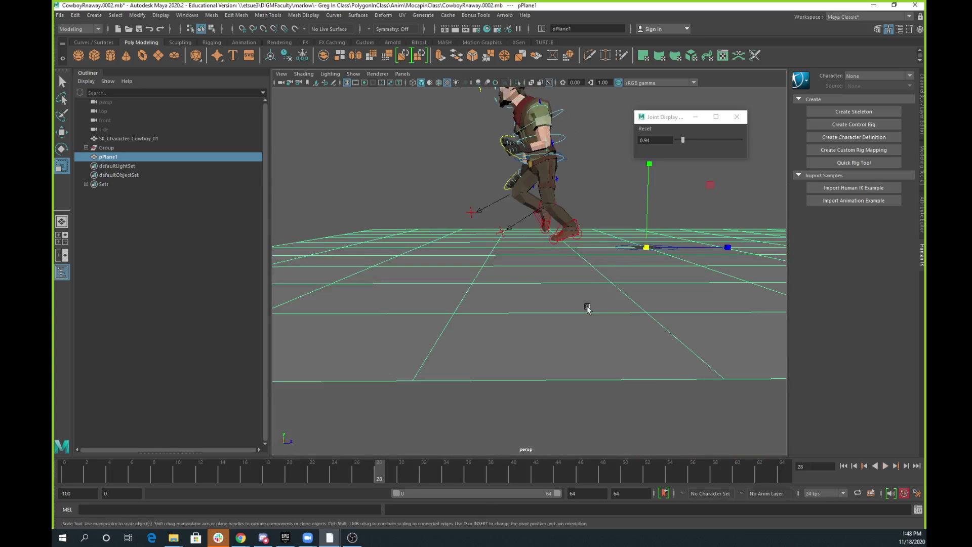
alt+drag(586, 306, 581, 187)
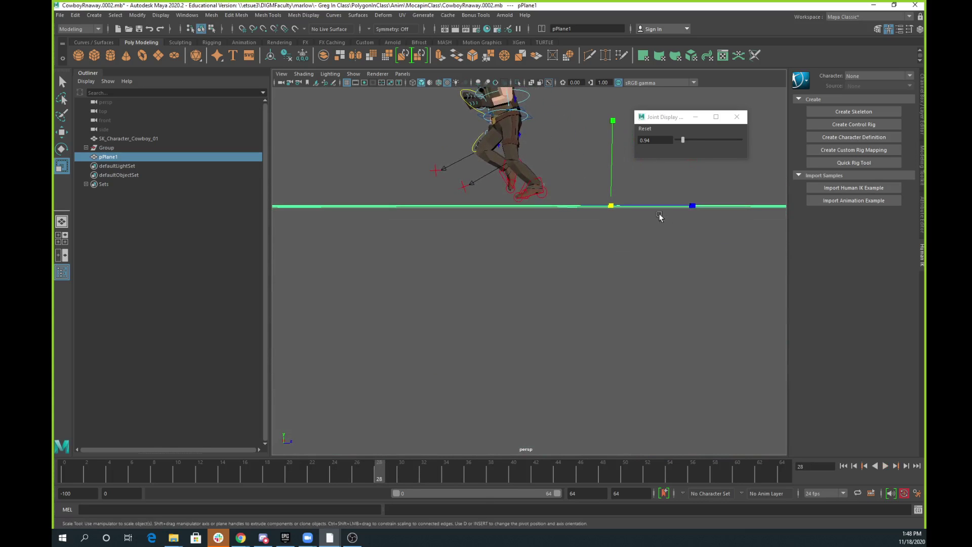
alt+drag(662, 215, 487, 250)
alt+right_drag(482, 233, 658, 282)
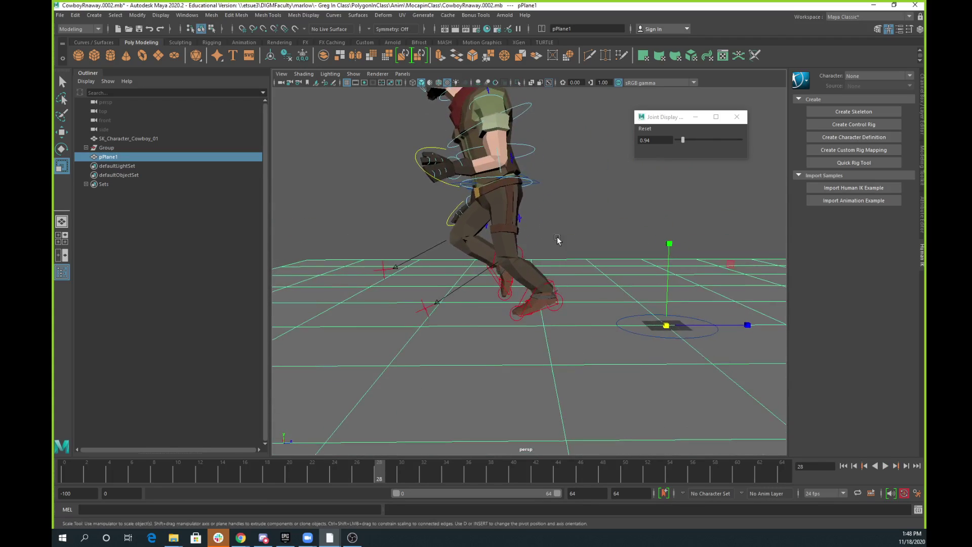
alt+middle_drag(558, 239, 558, 325)
alt+drag(559, 326, 528, 280)
alt+right_drag(528, 281, 619, 248)
- Select the FKSpine1_M control, view the whole cowboy from the front, and scrub the animation back to frame 0
click(618, 247)
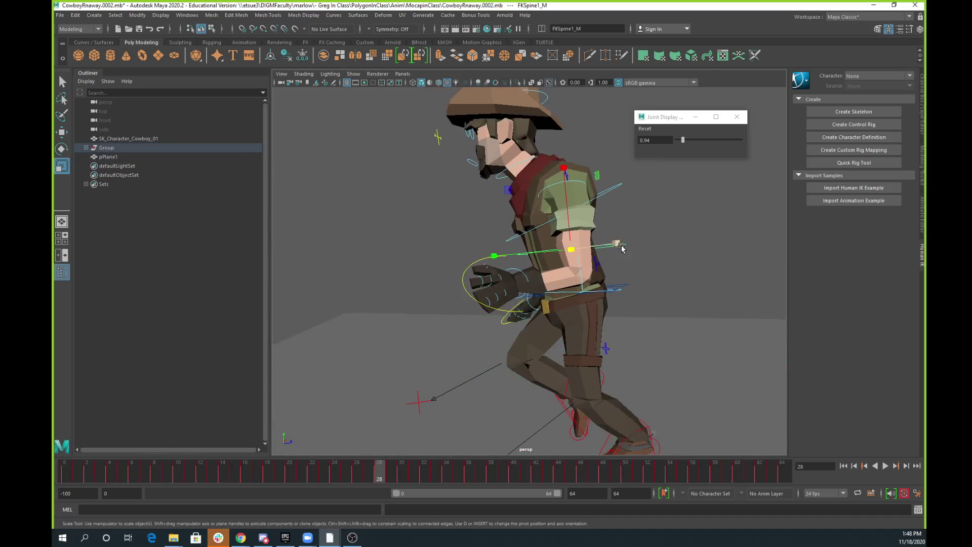
alt+drag(606, 235, 633, 243)
alt+right_drag(633, 243, 508, 237)
alt+drag(507, 237, 531, 289)
alt+drag(624, 284, 506, 277)
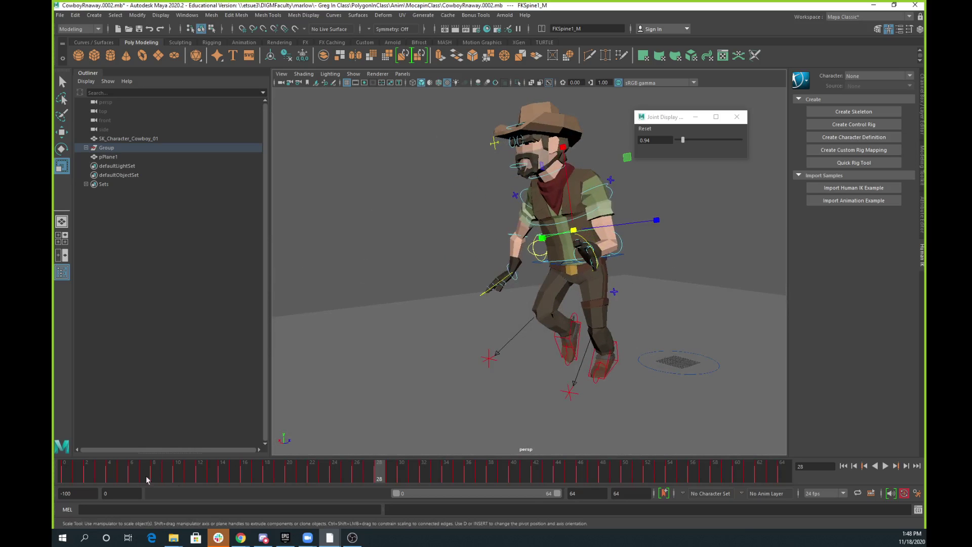
drag(211, 476, 64, 476)
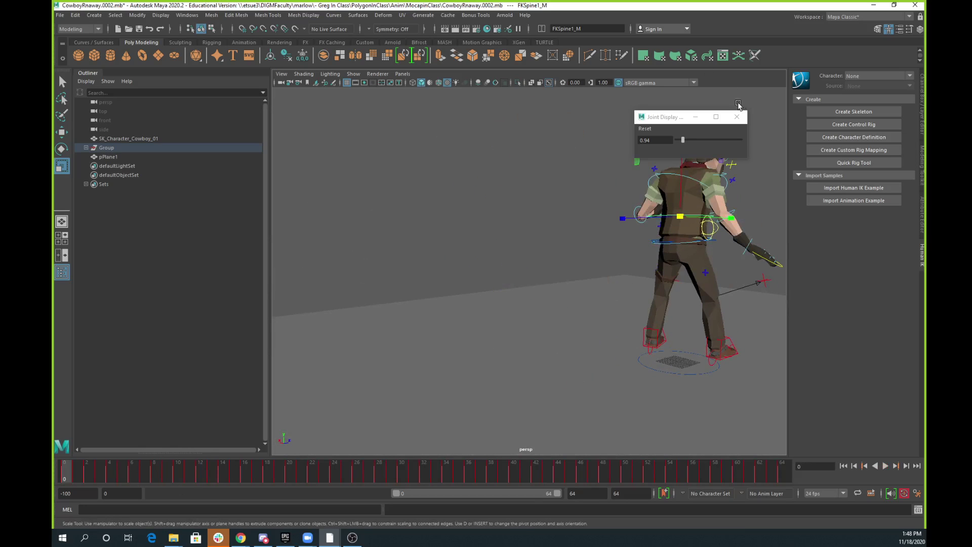
- Move the joint size window off the cowboy and select the FKChest_M control at frame 0
drag(664, 119, 157, 358)
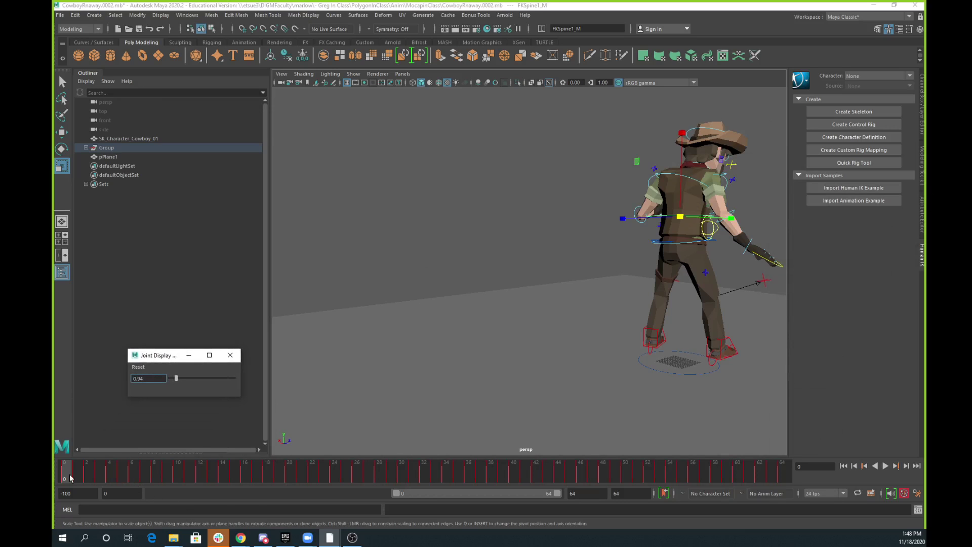
mouse_move(70, 478)
mouse_down()
mouse_move(429, 484)
mouse_move(174, 466)
mouse_move(64, 474)
mouse_up()
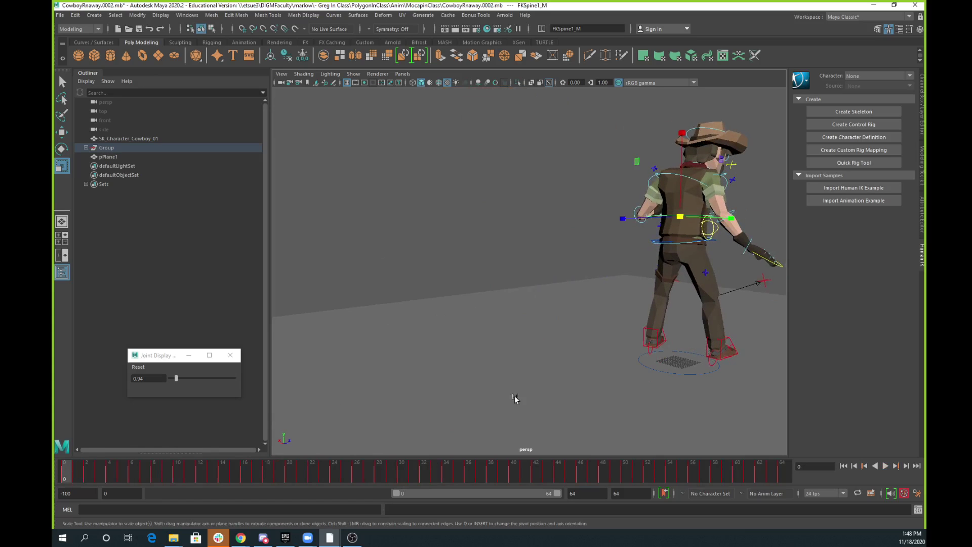
click(507, 178)
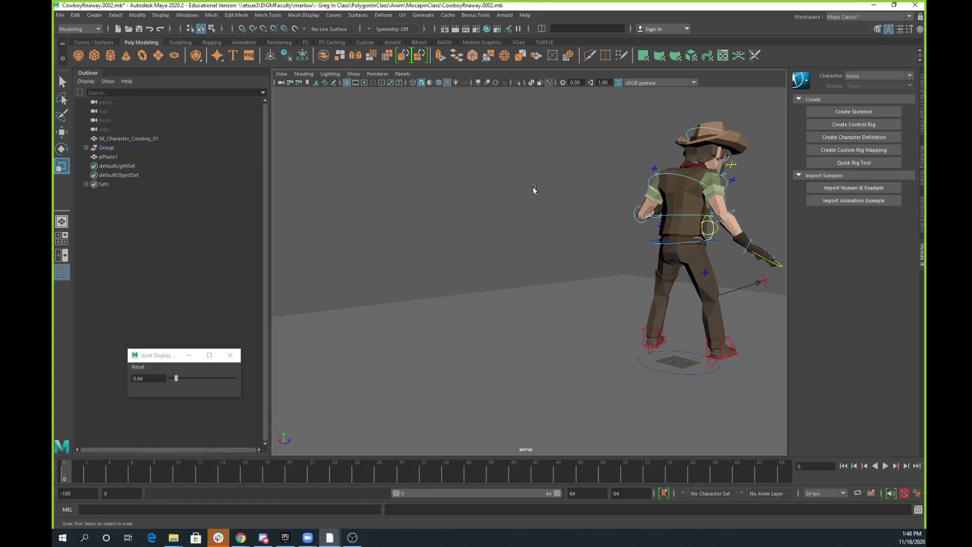
click(654, 243)
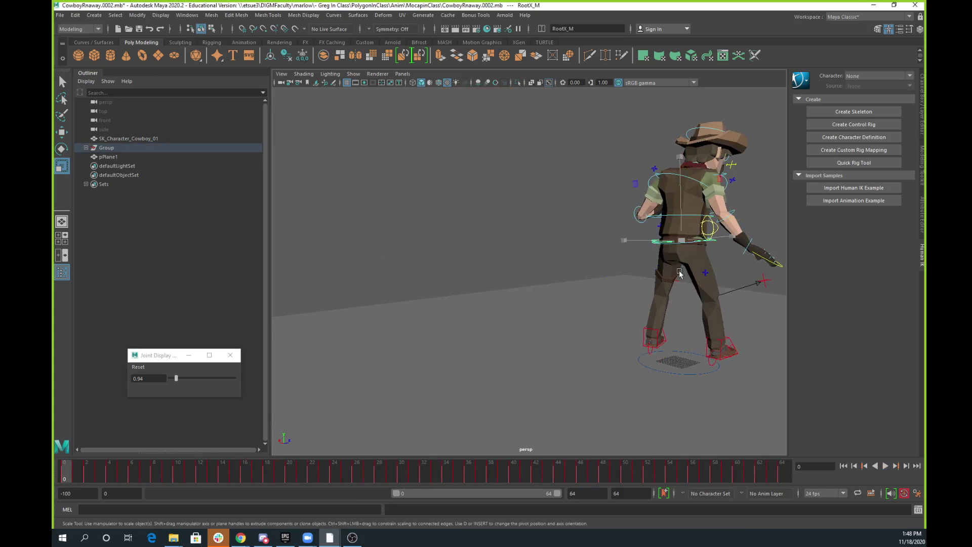
click(698, 184)
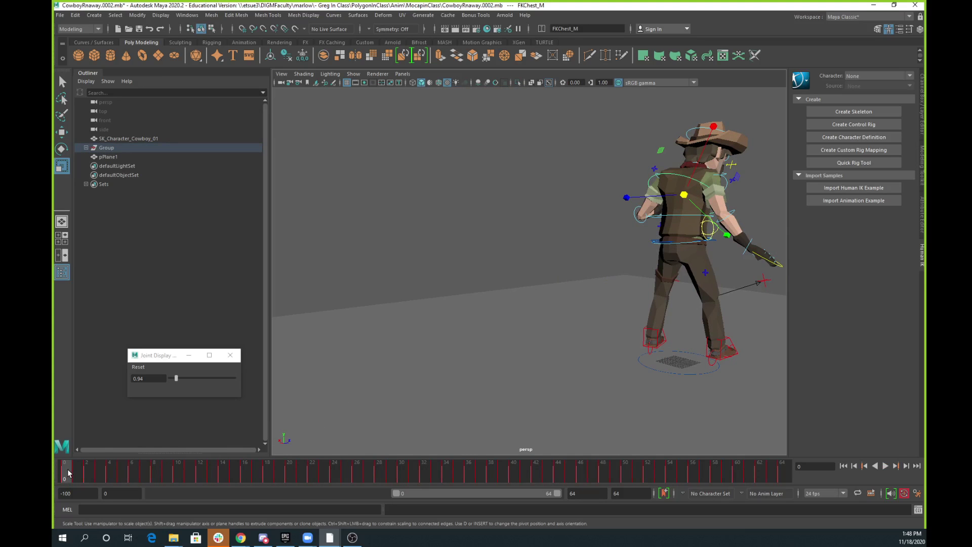
- Go to frame 17, inspect the cowboy's pose up close with the IKLeg_R control selected, and clear the selection
drag(68, 473, 256, 479)
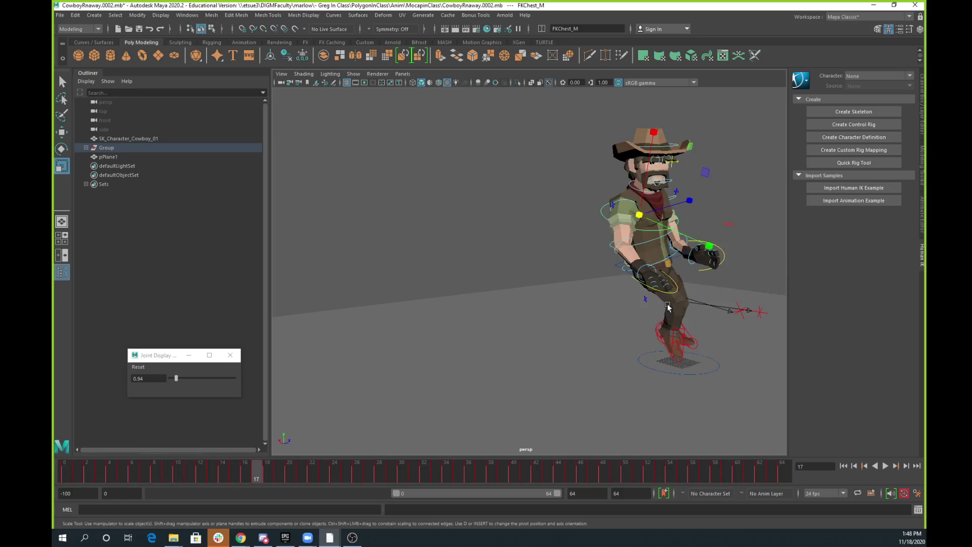
scroll(723, 348, up, 4)
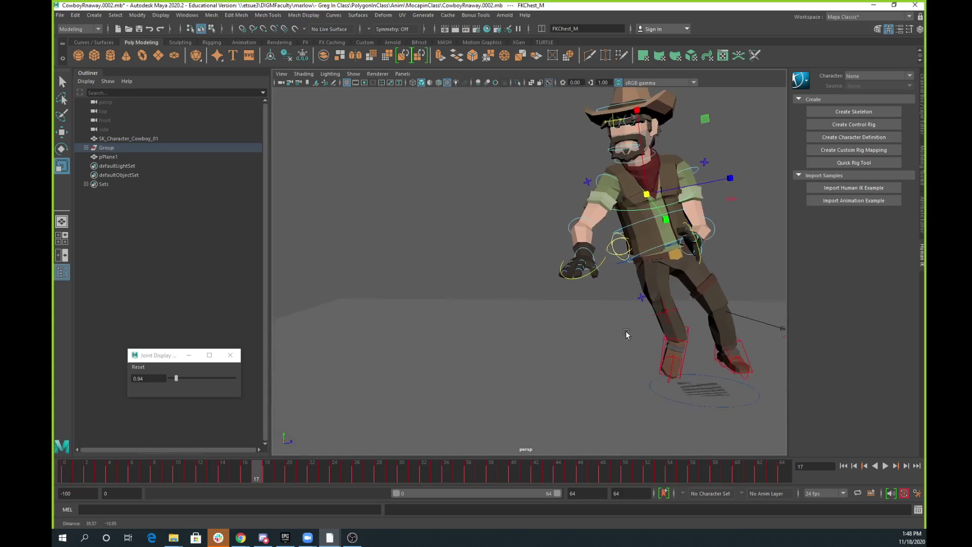
alt+drag(626, 335, 628, 343)
click(661, 329)
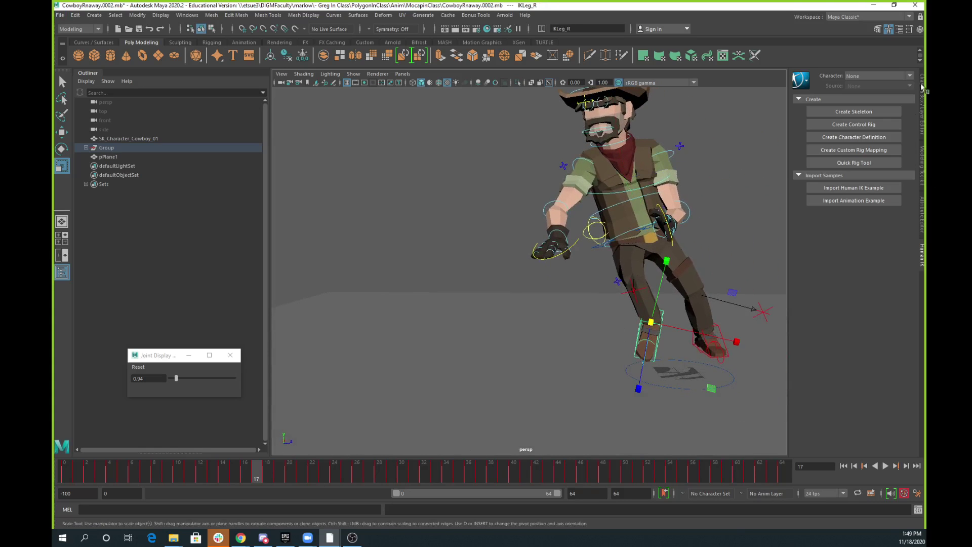
click(378, 74)
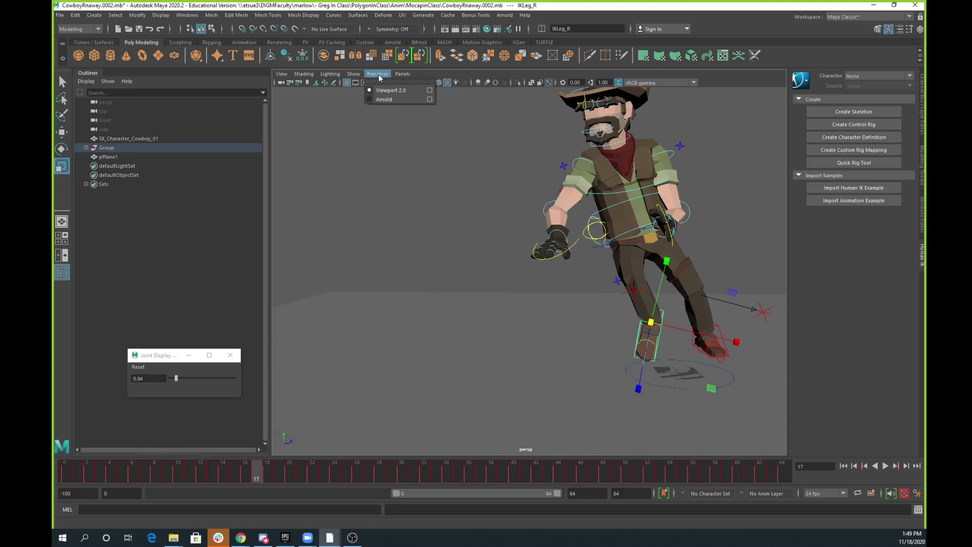
click(337, 138)
click(337, 138)
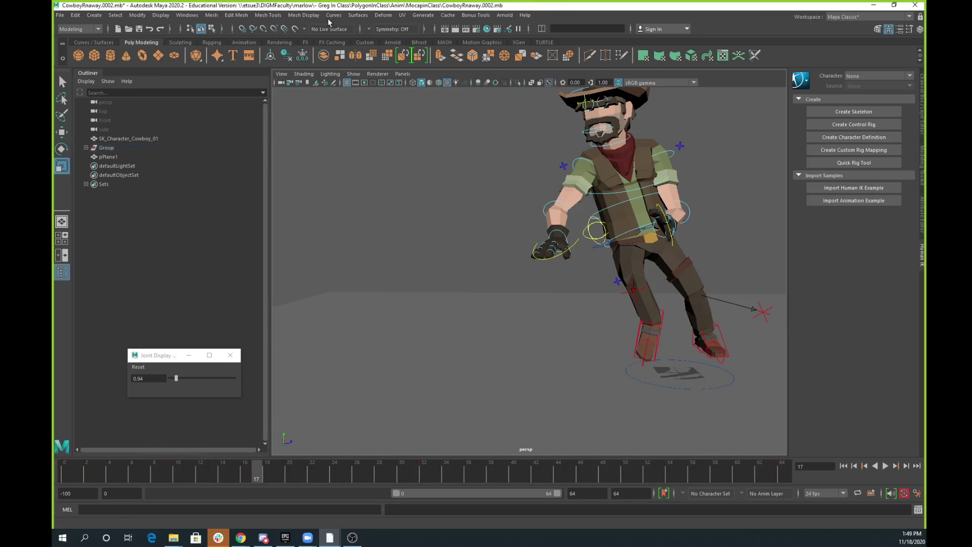
- Open the Graph Editor, display the animation curves of the RootX_M control, and place the window beside the cowboy
click(187, 14)
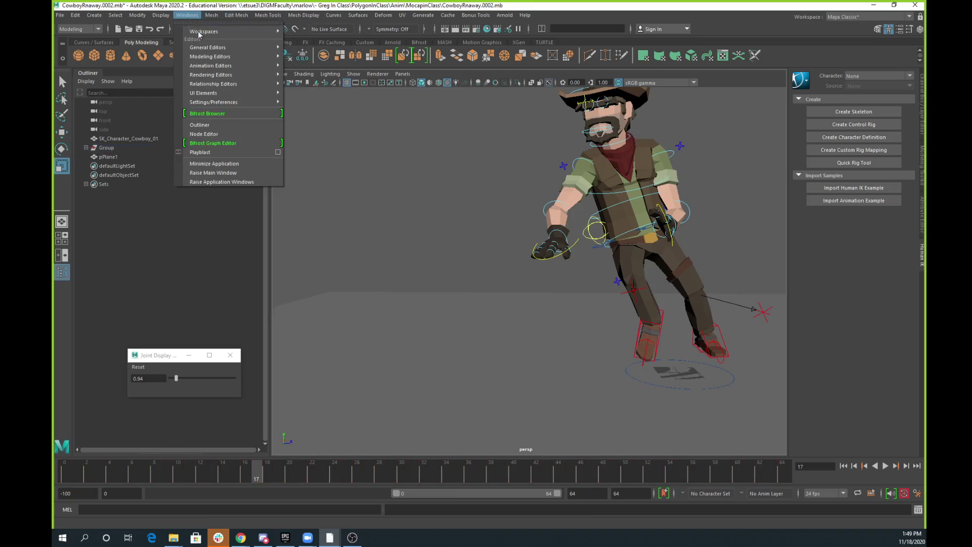
mouse_move(199, 58)
click(307, 71)
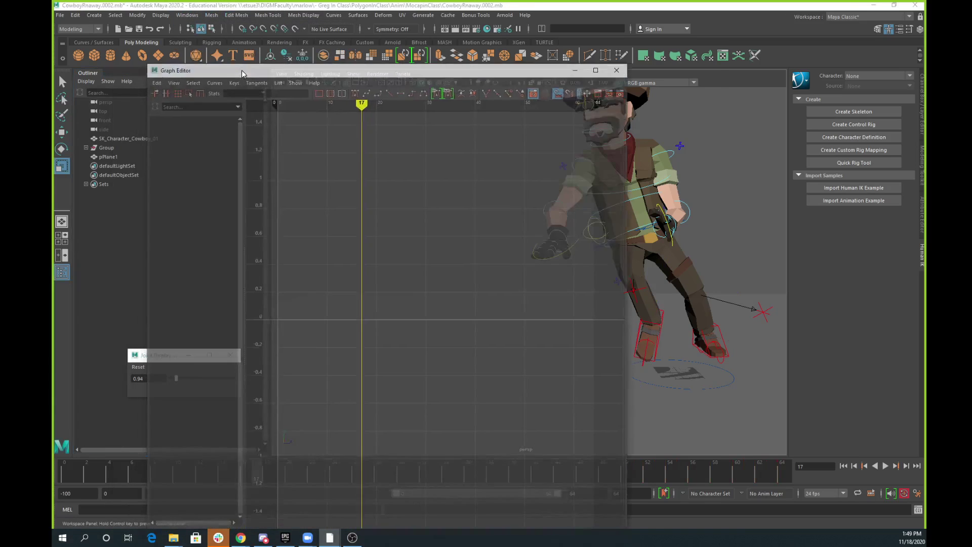
drag(242, 70, 354, 26)
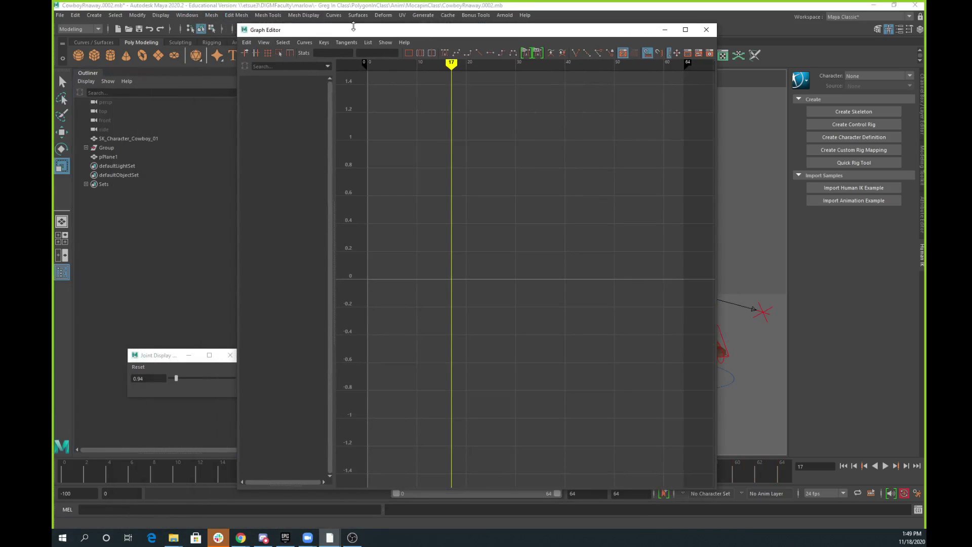
drag(439, 25, 434, 273)
click(598, 250)
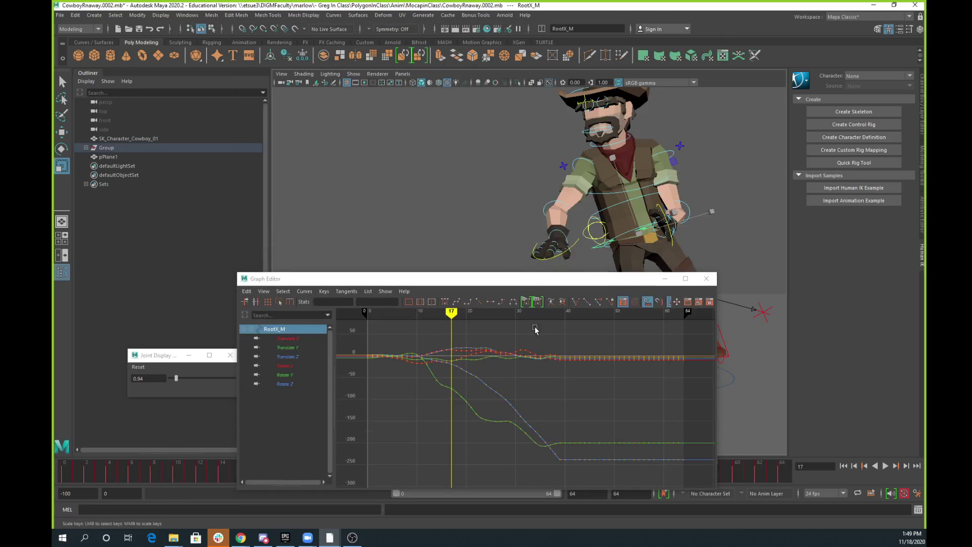
drag(519, 276, 437, 125)
- Try lowering RootX_M's Translate Z keys at frames 38 and 37, undo the key moves, and close the Graph Editor
alt+middle_drag(430, 213, 446, 267)
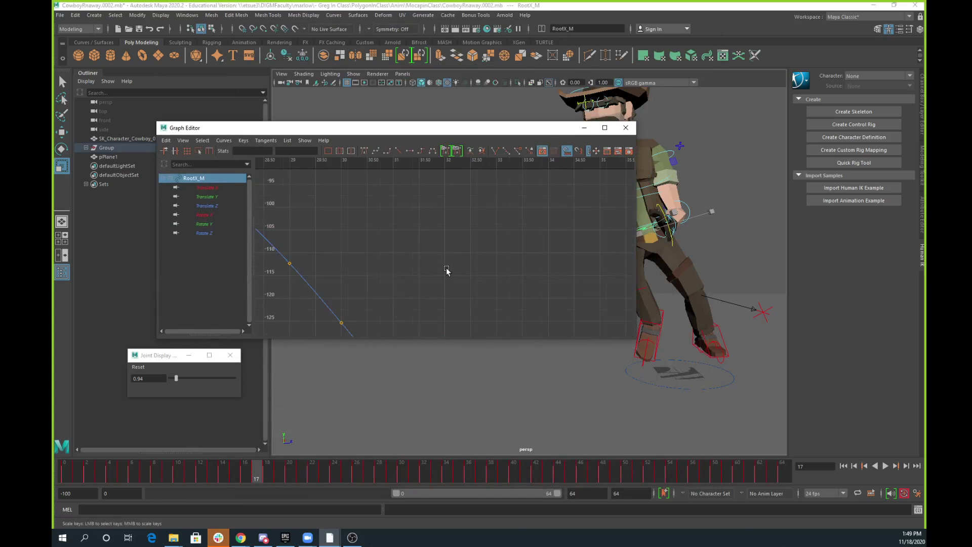
alt+right_drag(446, 268, 470, 281)
alt+middle_drag(470, 280, 433, 185)
alt+right_drag(448, 251, 460, 259)
drag(467, 240, 455, 251)
mouse_move(472, 245)
middle_down()
mouse_move(471, 226)
mouse_move(474, 243)
mouse_move(461, 240)
middle_up()
key(w)
click(442, 228)
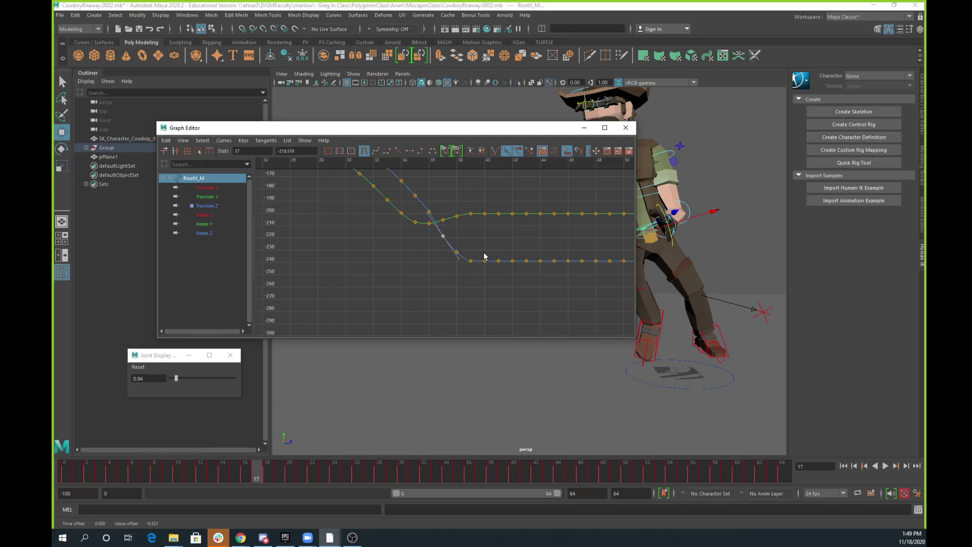
key(ctrl+z)
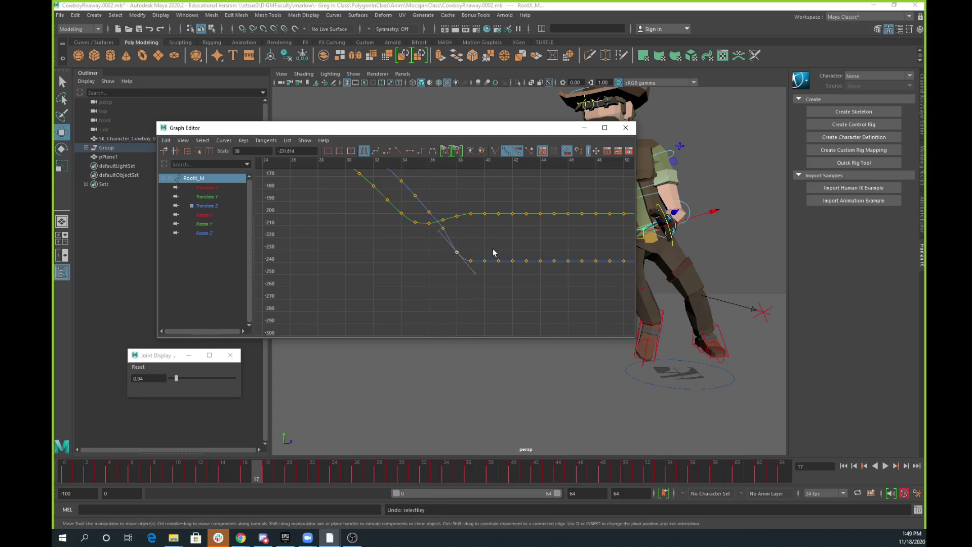
key(ctrl+z)
key(a)
alt+middle_drag(494, 253, 467, 289)
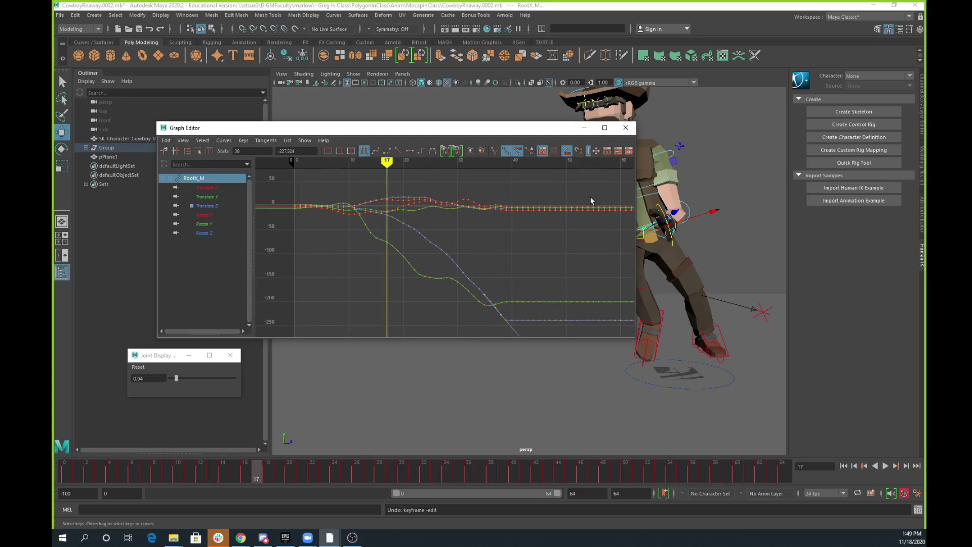
click(624, 128)
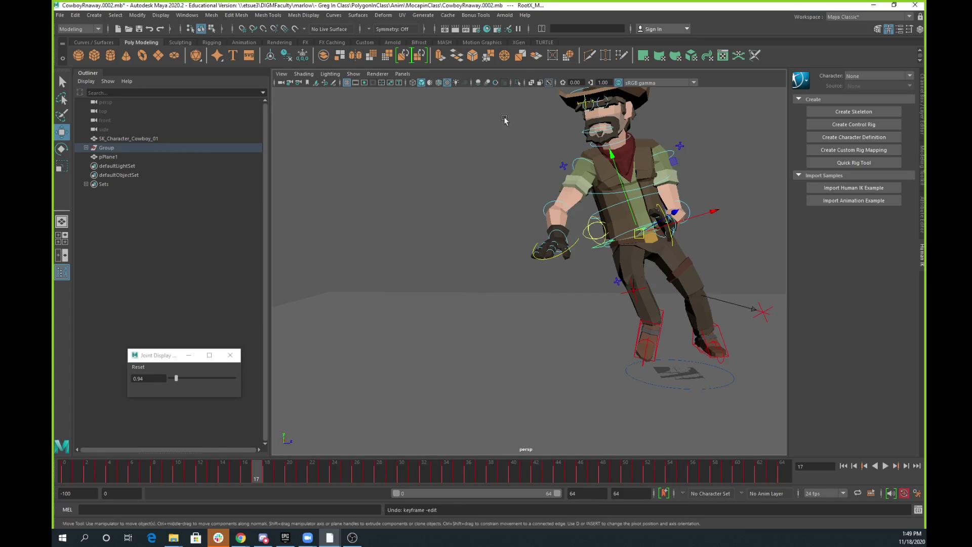
- Show the Custom shelf and select every control in the rig's ControlSet, from Main through Fingers_L
click(364, 43)
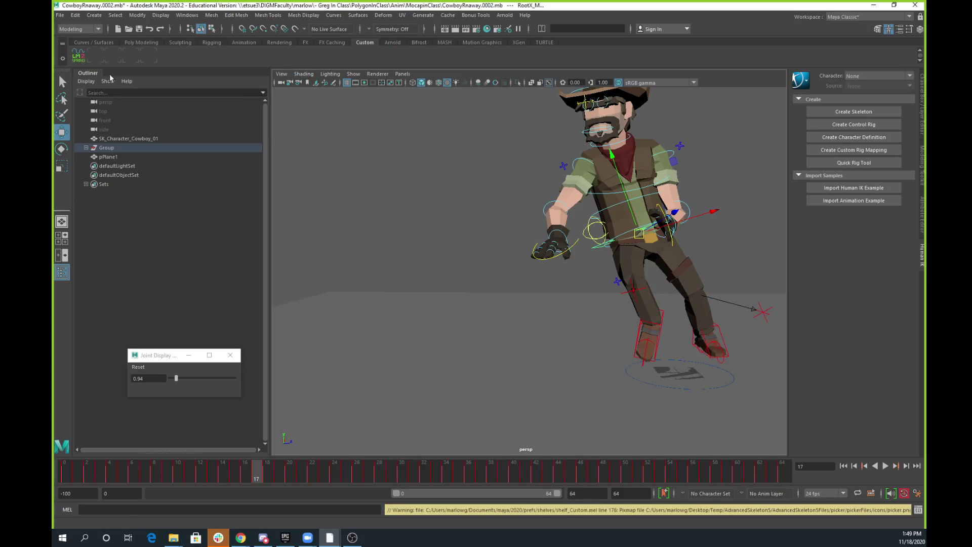
click(86, 185)
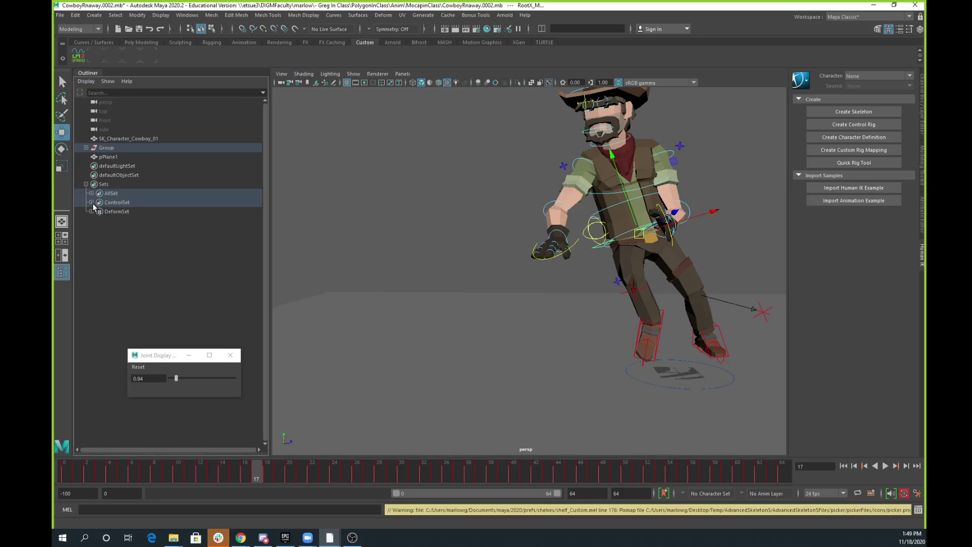
click(91, 202)
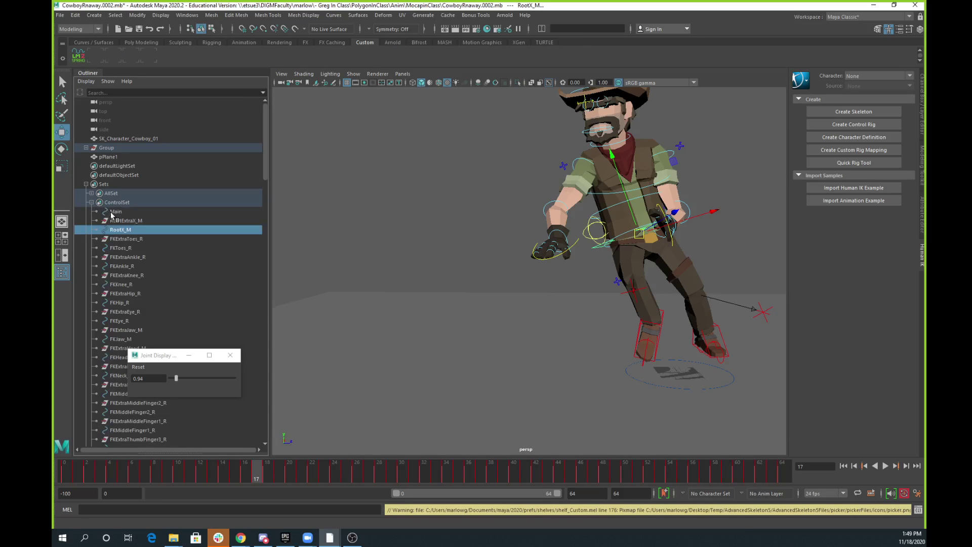
click(116, 213)
scroll(148, 283, down, 10)
scroll(109, 420, down, 5)
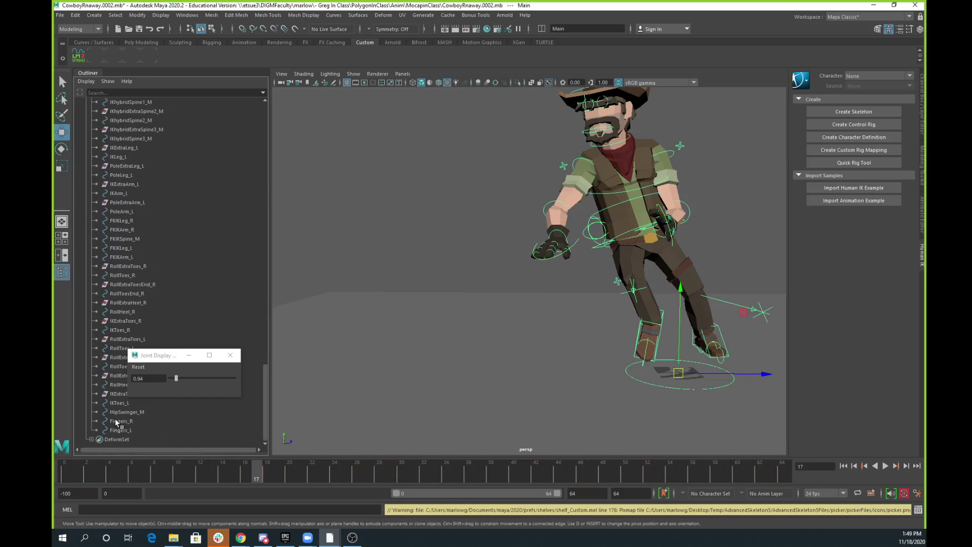
shift+click(115, 430)
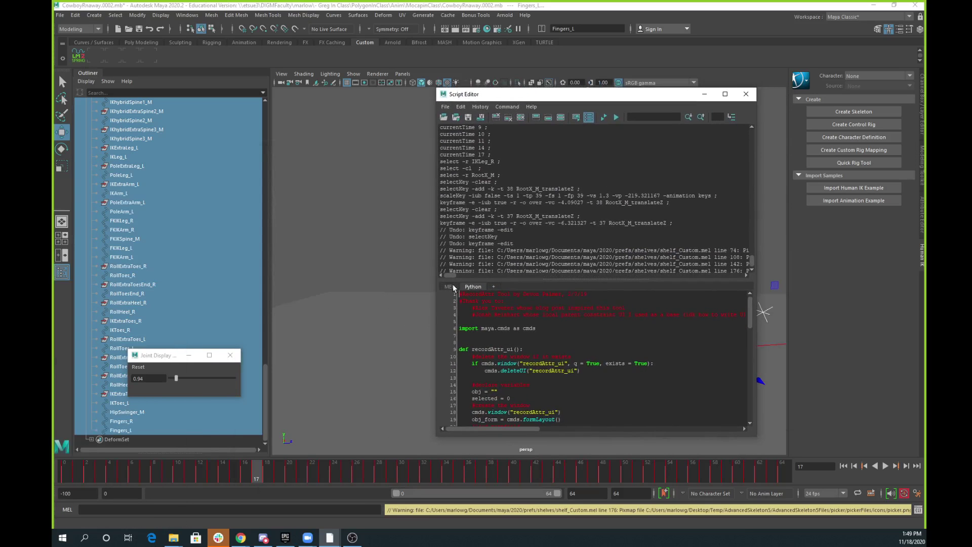
- Save the two latest select commands in the Script Editor history as a new MEL button on the Custom shelf
click(451, 287)
scroll(501, 211, down, 2)
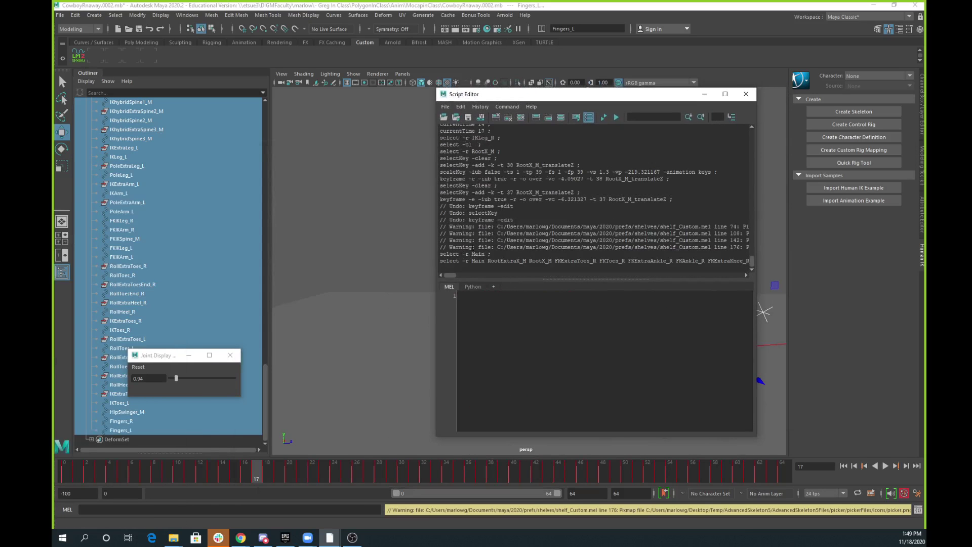
drag(440, 254, 693, 271)
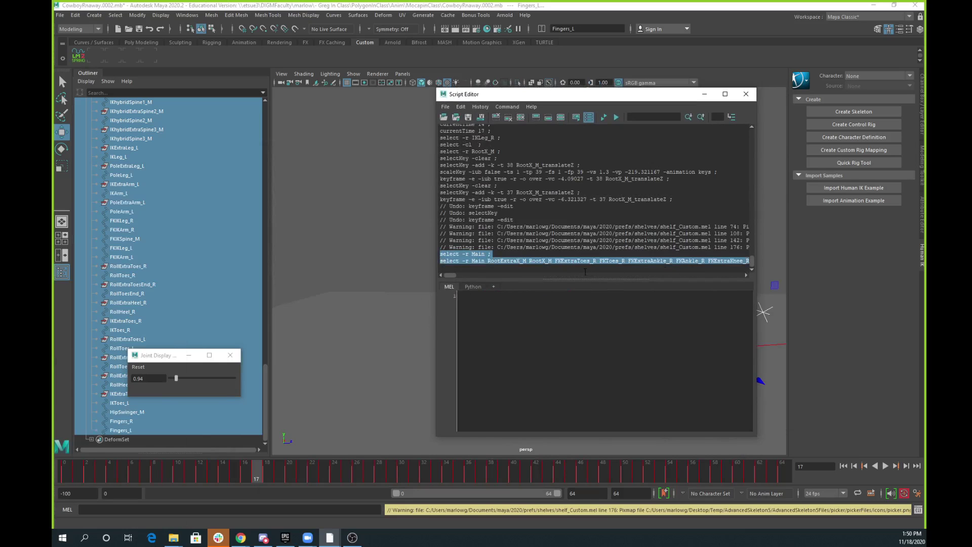
middle_drag(248, 88, 213, 59)
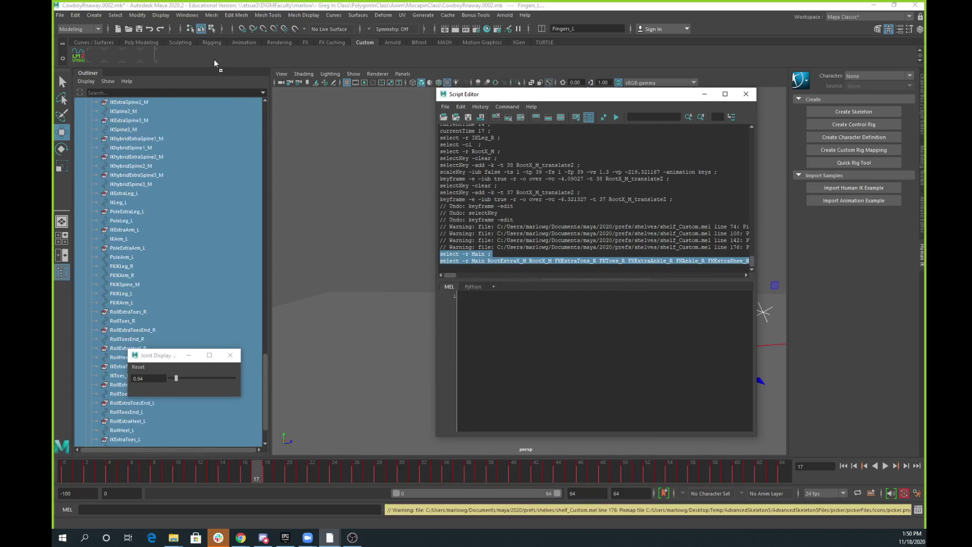
click(453, 269)
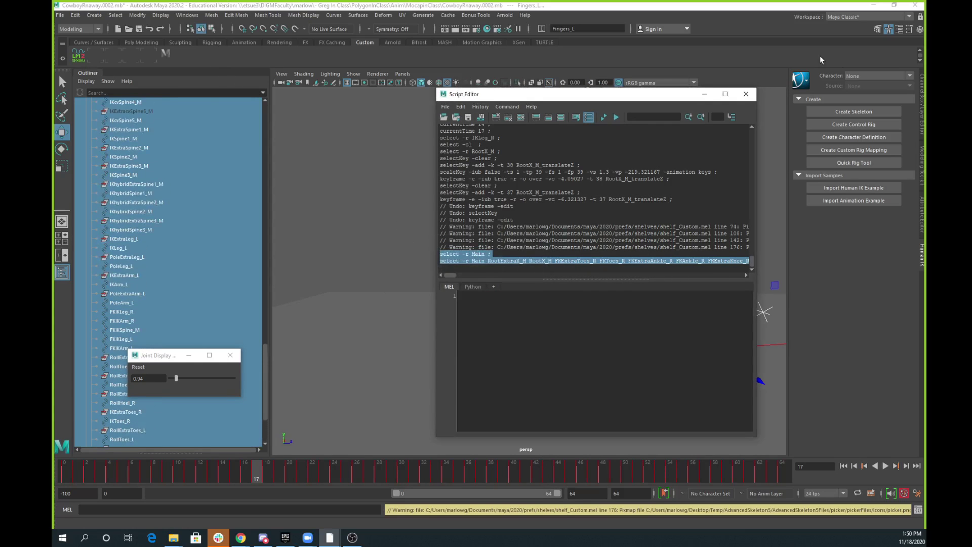
click(752, 97)
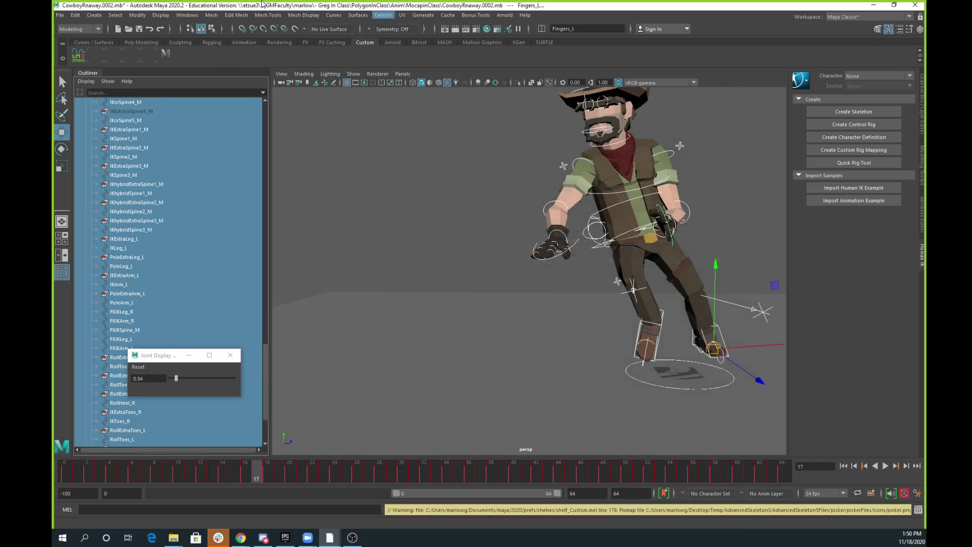
- Set the icon label of the new selection shelf button to cboy
right_click(166, 53)
click(184, 71)
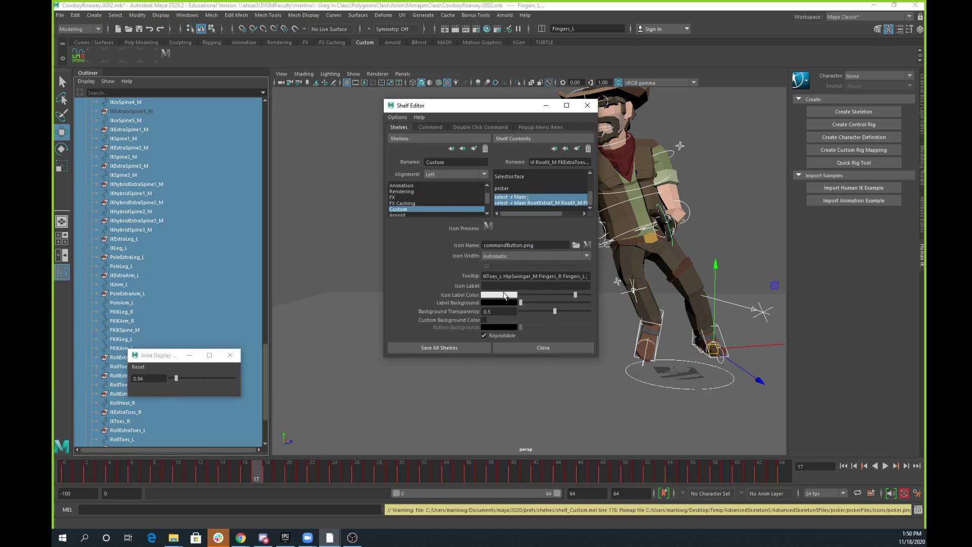
click(500, 286)
text(cboy)
key(Return)
click(588, 106)
- Restore the selection of all rig controls and create a new animation layer from the selected controls
click(410, 188)
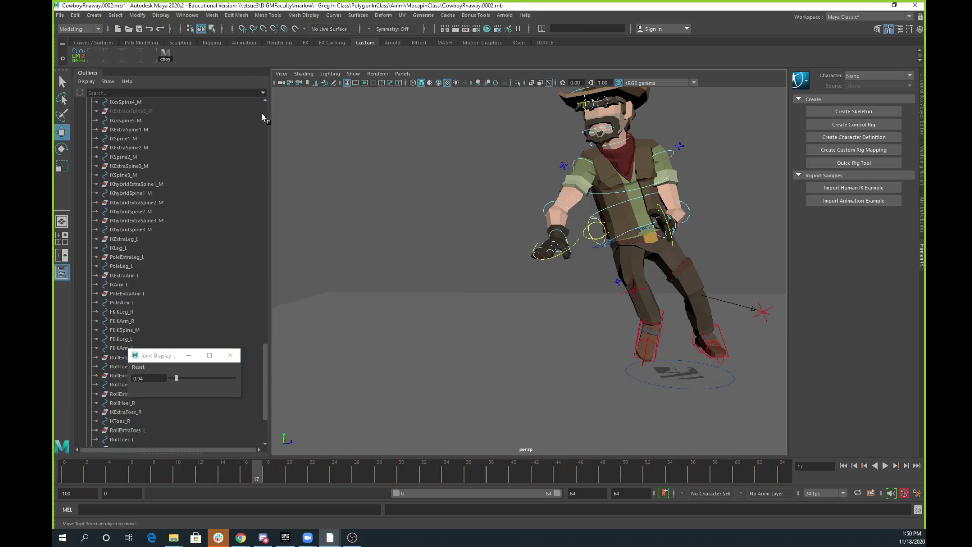
key(ctrl+z)
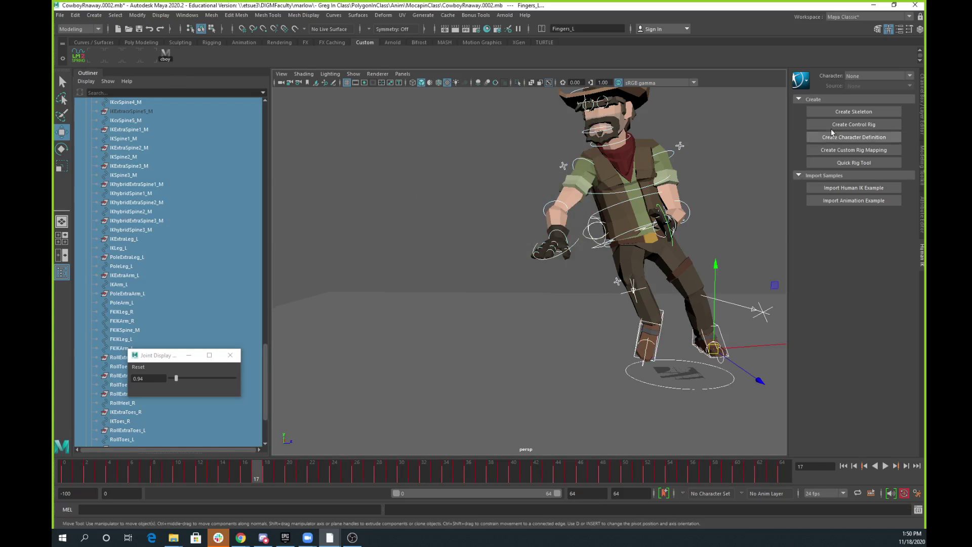
click(923, 117)
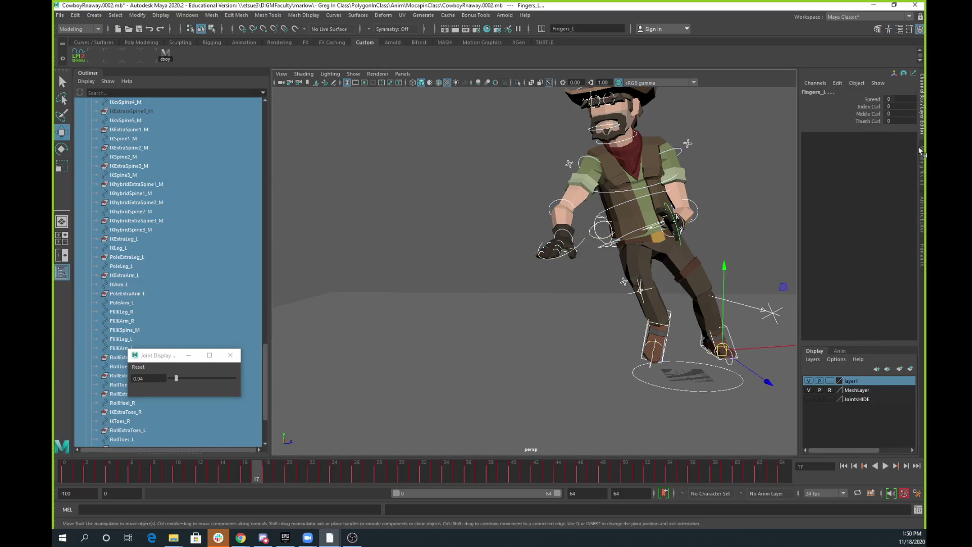
click(841, 351)
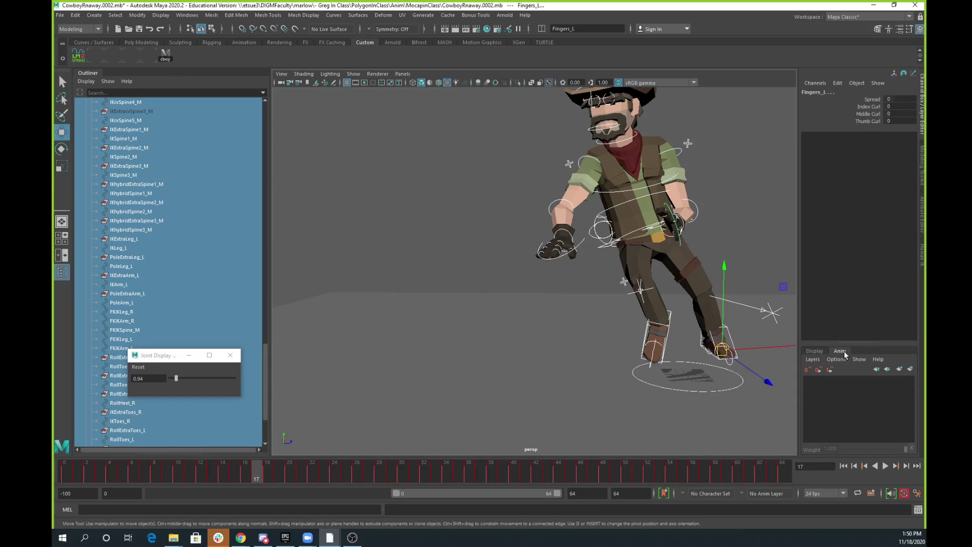
click(910, 370)
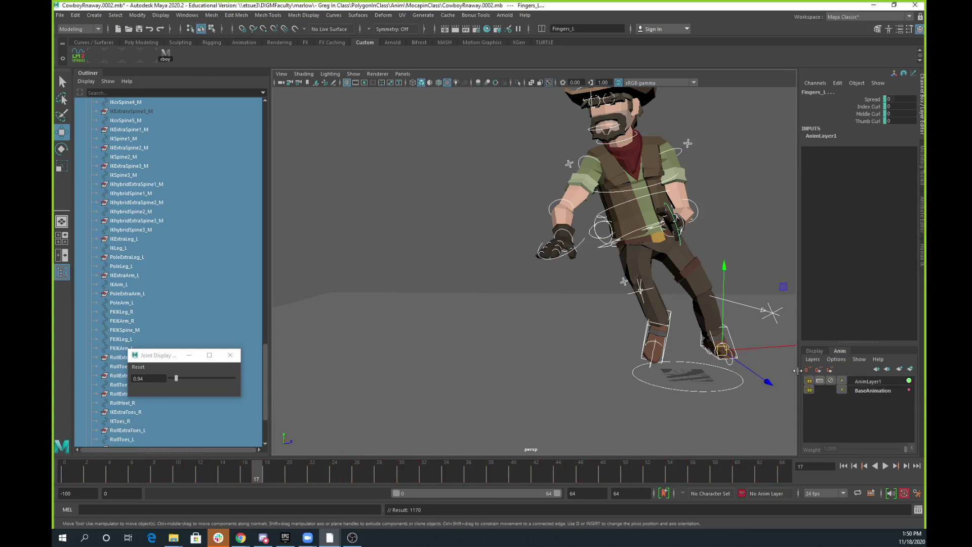
- Rename the new animation layer to Correct1
double_click(868, 381)
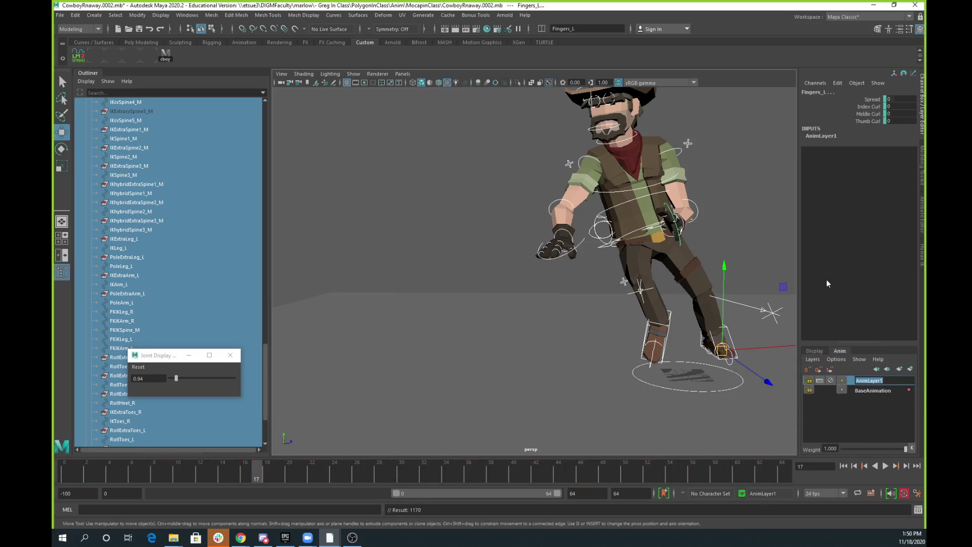
text(Corre ct1)
key(BackSpace)
key(BackSpace)
key(BackSpace)
key(BackSpace)
text(ct1)
key(Return)
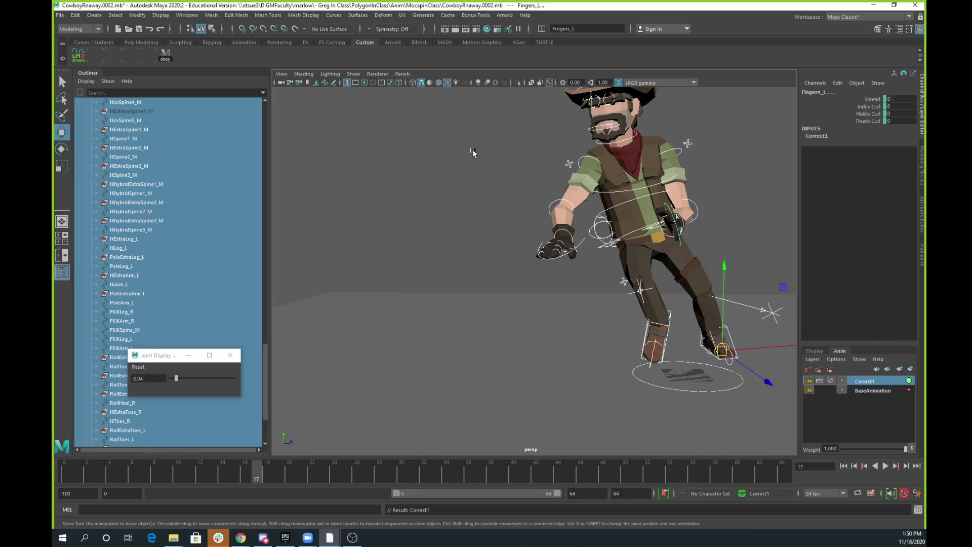
- At frame 0, restore the saved cboy selection of all rig controls and move the Joint Display window out of the way
drag(126, 473, 59, 474)
alt+middle_drag(717, 324, 636, 199)
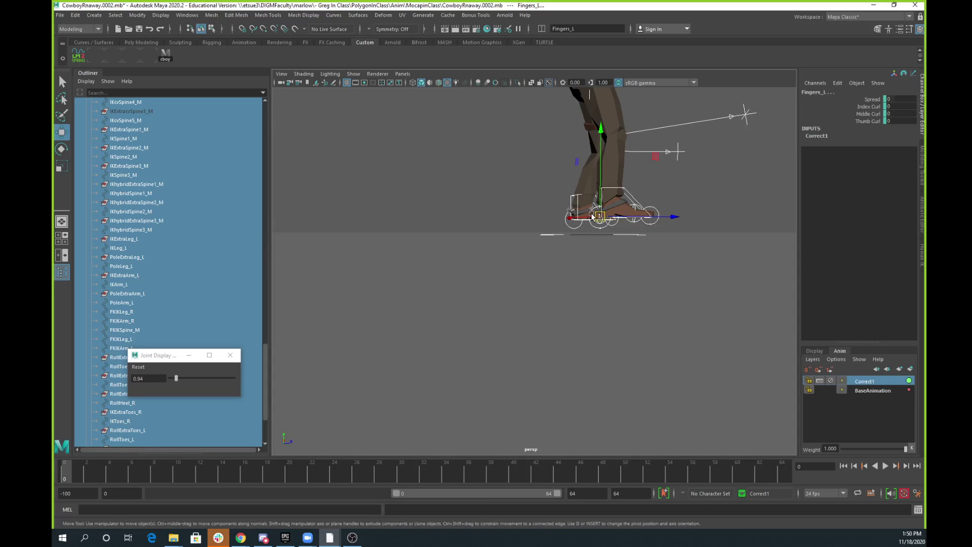
alt+middle_drag(611, 189, 643, 325)
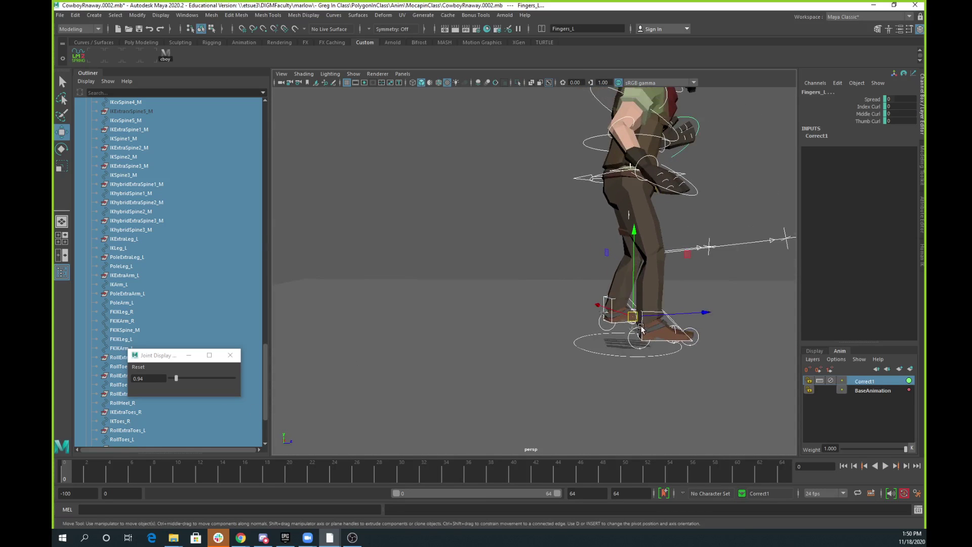
click(586, 178)
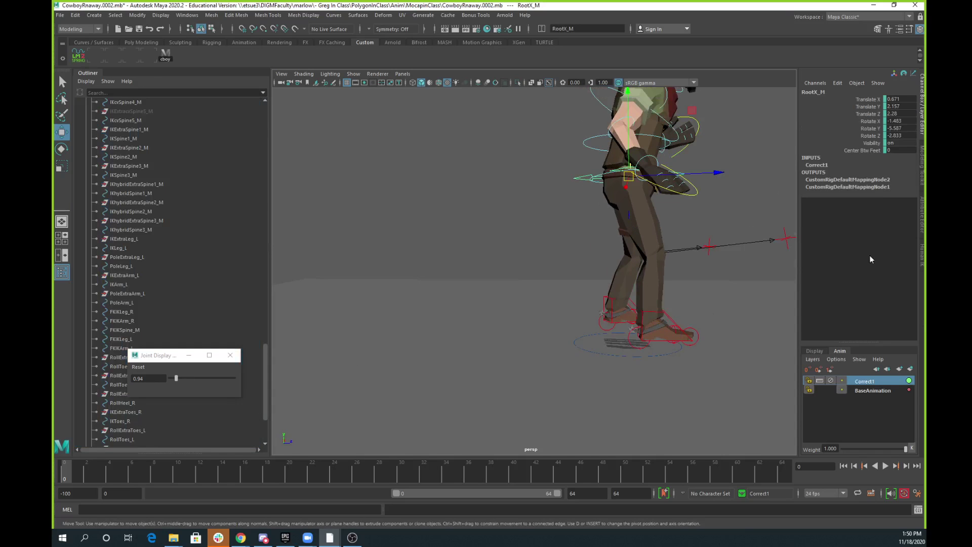
click(166, 54)
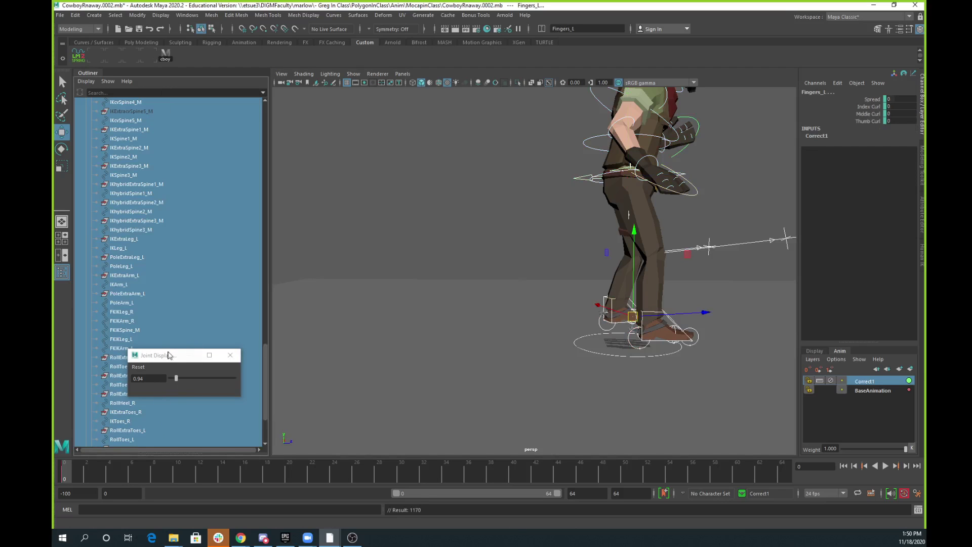
drag(159, 359, 53, 357)
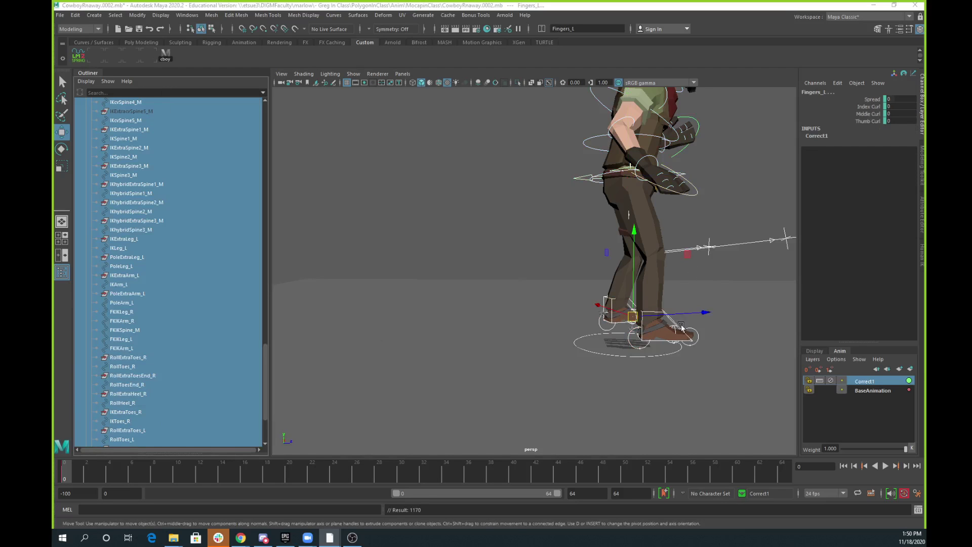
- Select both IK leg controls with RootX_M and lower them together at frame 0, bringing RootX_M's Translate Y to about -6.9
click(604, 310)
click(611, 302)
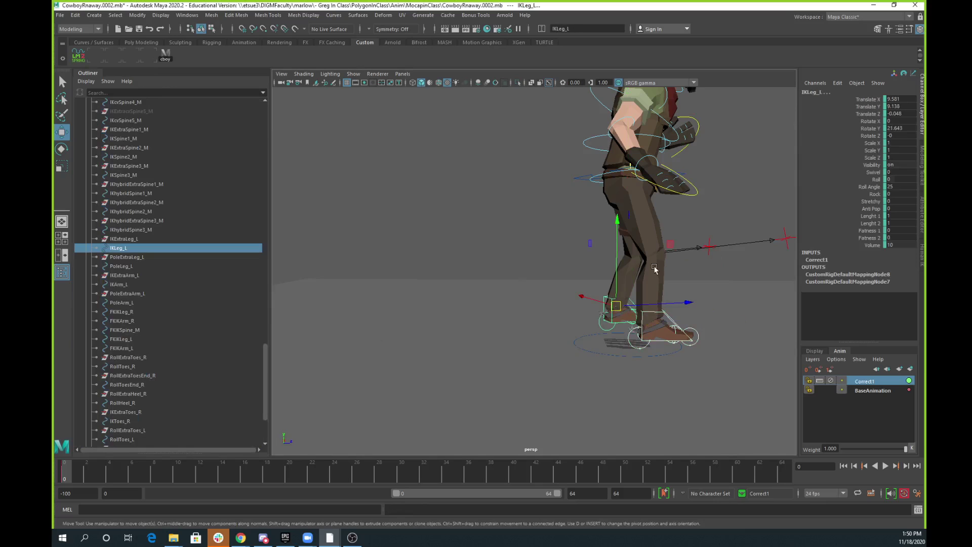
click(588, 176)
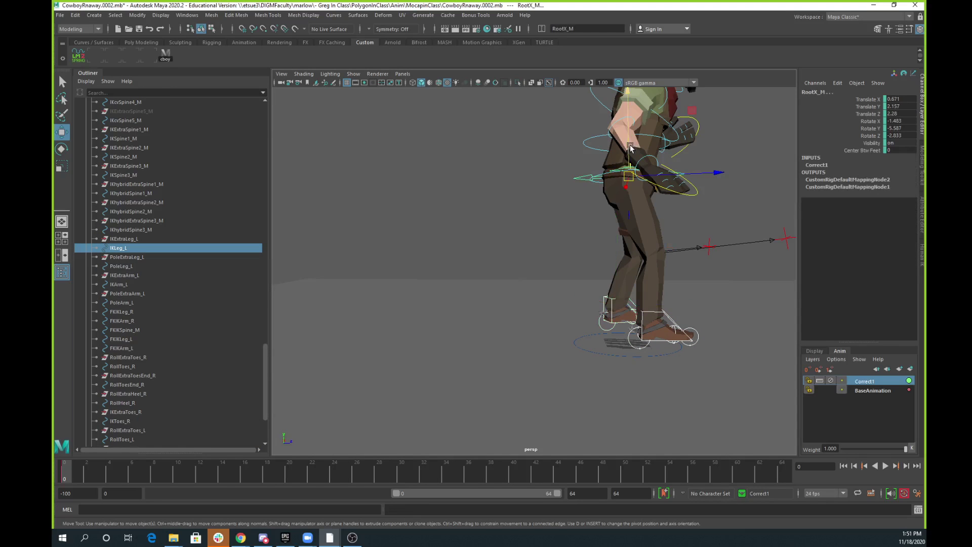
drag(630, 149, 621, 165)
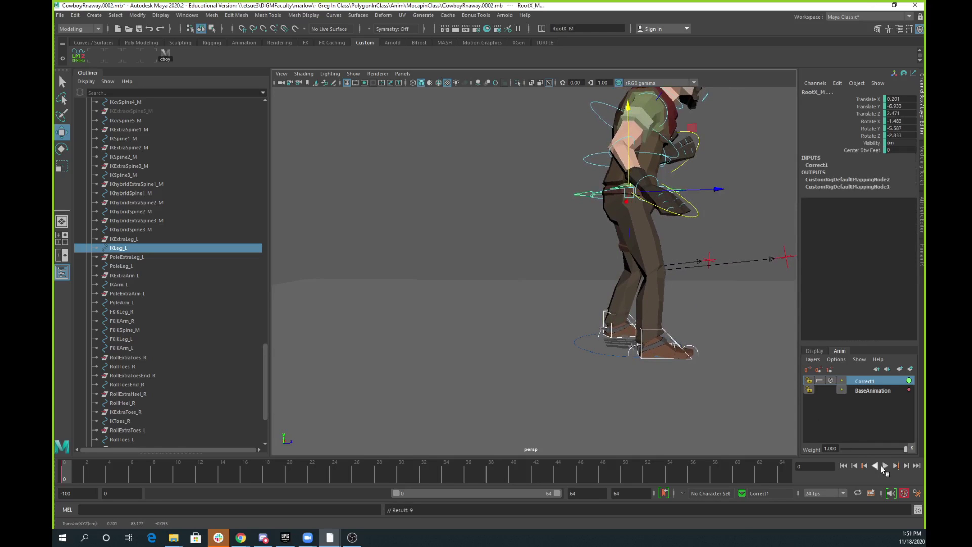
- Play back the run, examine the feet against the ground at frame 30, and select the left foot's RollToes_L control
click(886, 466)
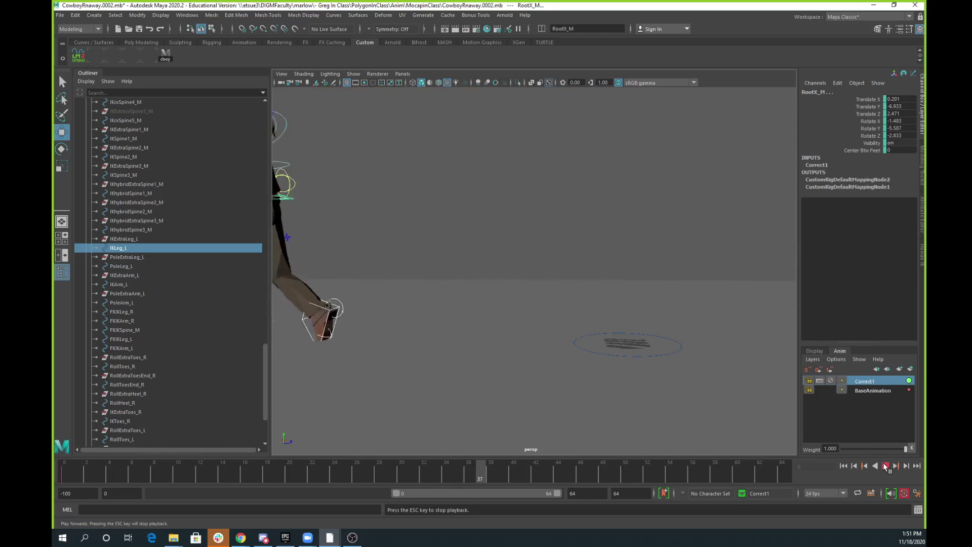
click(886, 466)
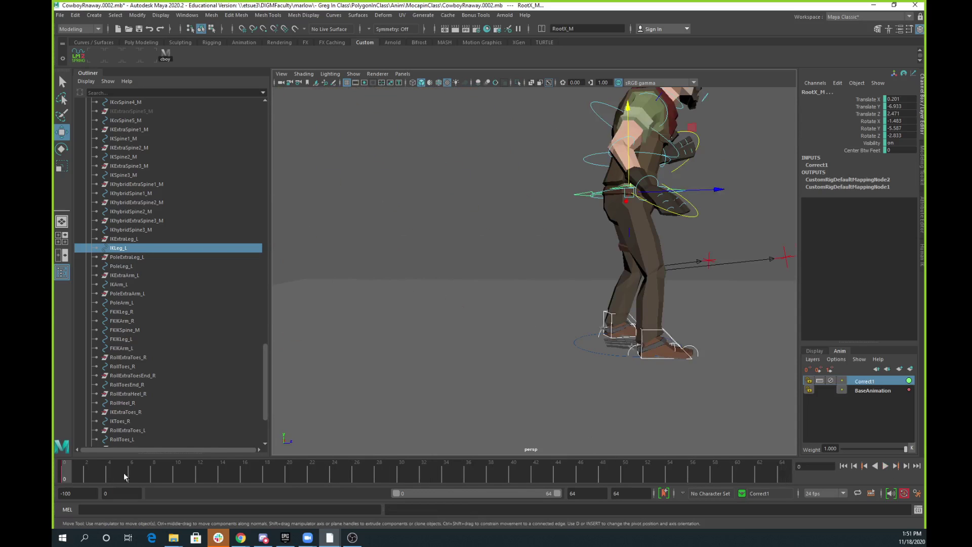
drag(126, 476, 408, 482)
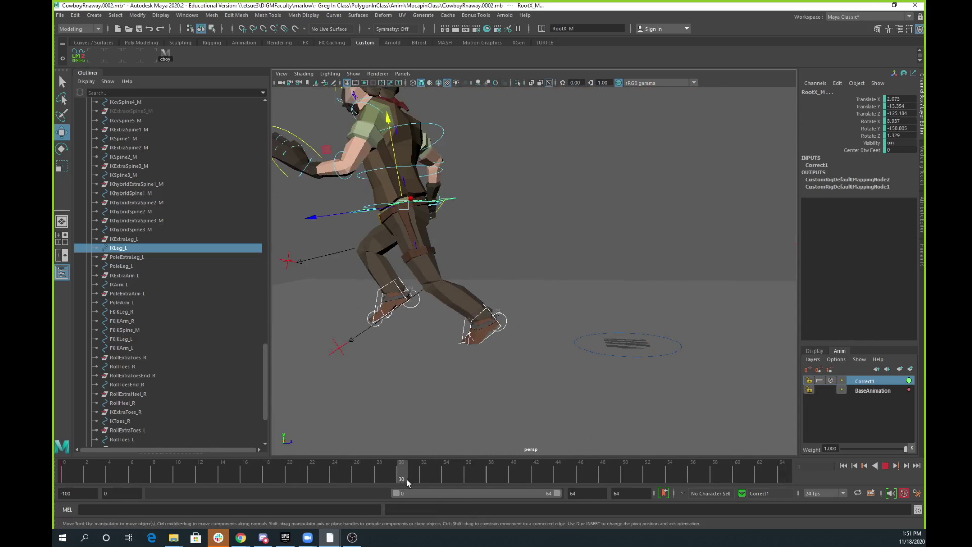
alt+right_drag(463, 341, 543, 339)
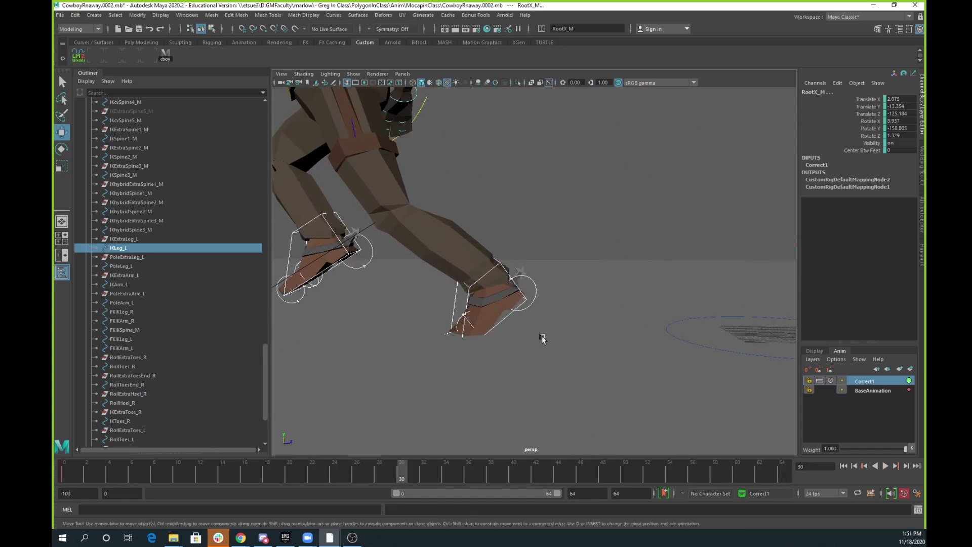
alt+middle_drag(542, 338, 626, 261)
click(548, 246)
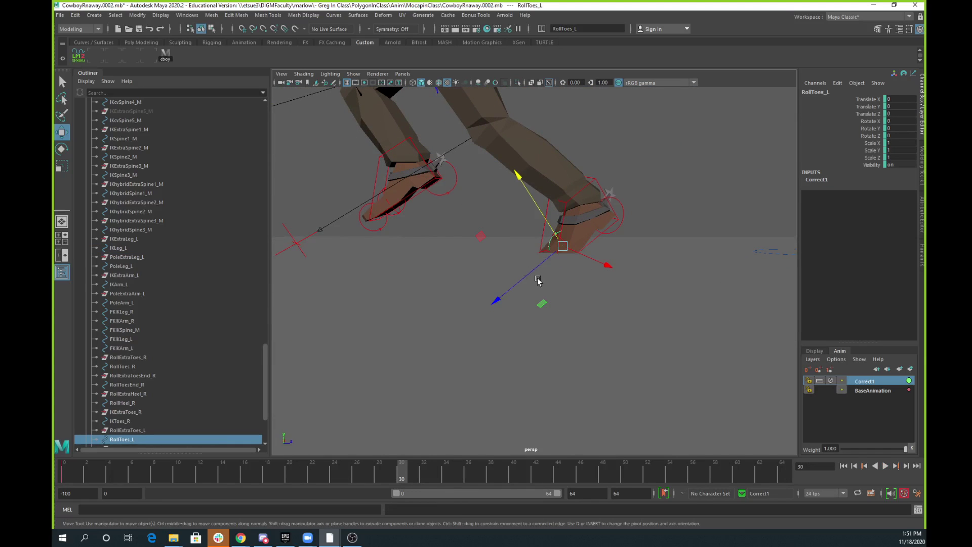
- Try rotating the left toes control IKToes_L about -43° on X at frame 30, and undo the rotation
key(e)
drag(495, 222, 557, 213)
click(647, 206)
click(560, 242)
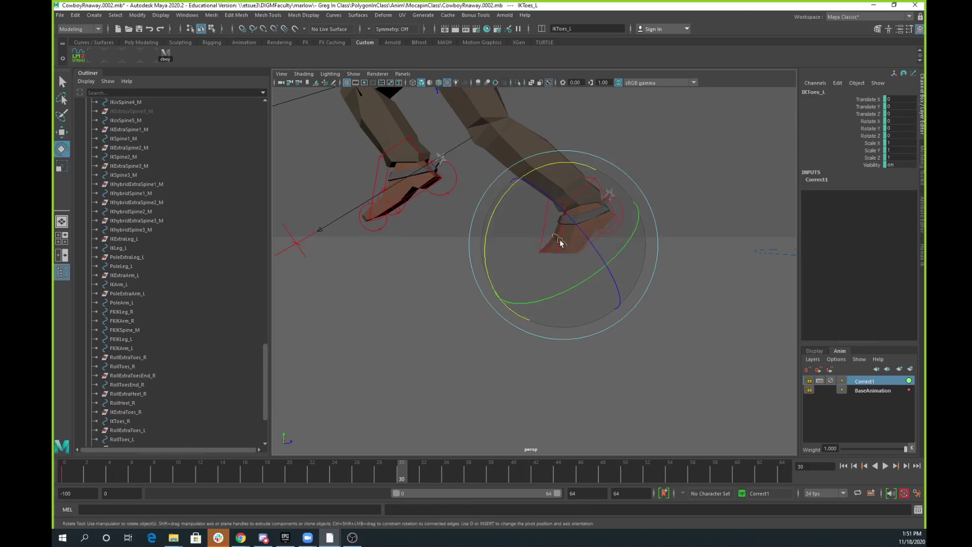
drag(498, 207, 606, 200)
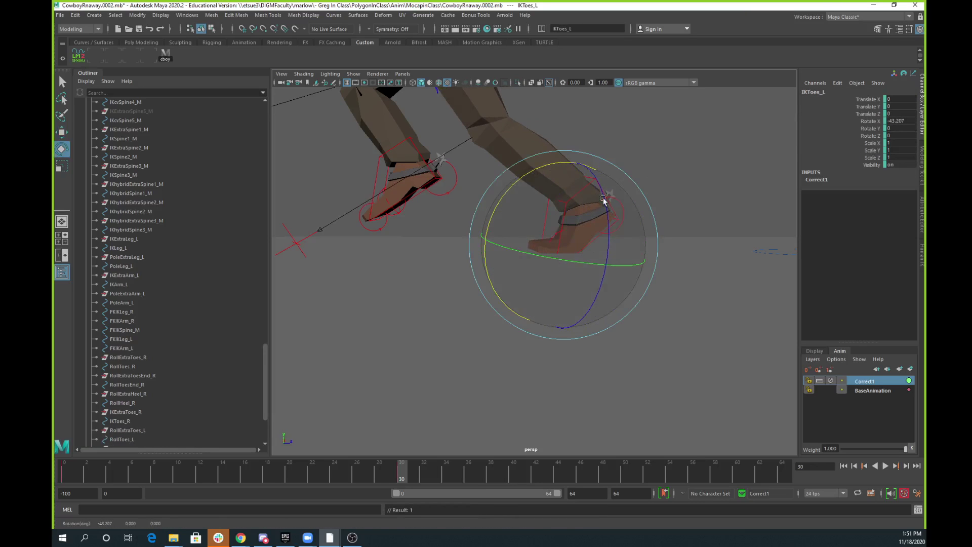
key(ctrl+z)
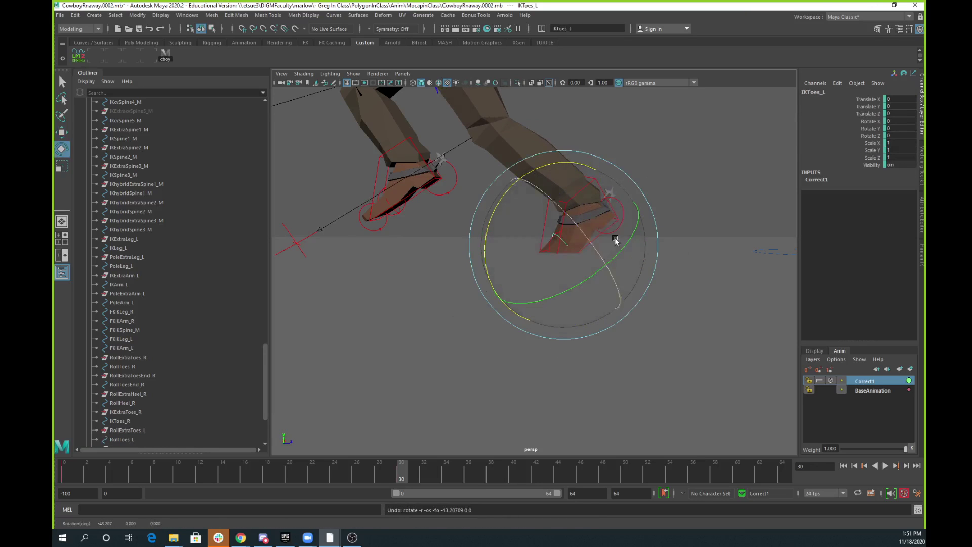
- At frame 0, rotate the left wrist control FKWrist_L to about X 39.8, Y 10.8, Z -5.1 and key its rotation
scroll(563, 338, down, 6)
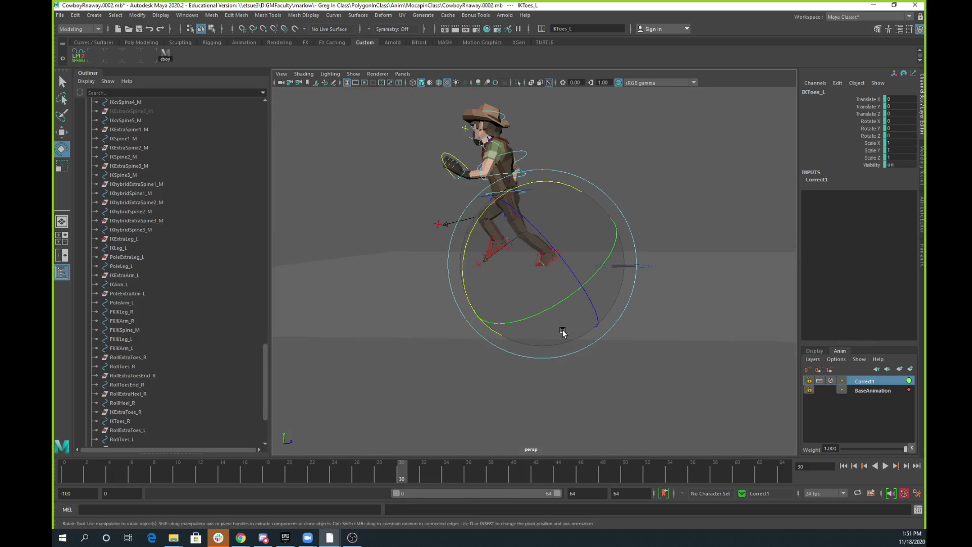
drag(301, 472, 62, 471)
alt+drag(653, 129, 554, 177)
alt+right_drag(554, 177, 560, 254)
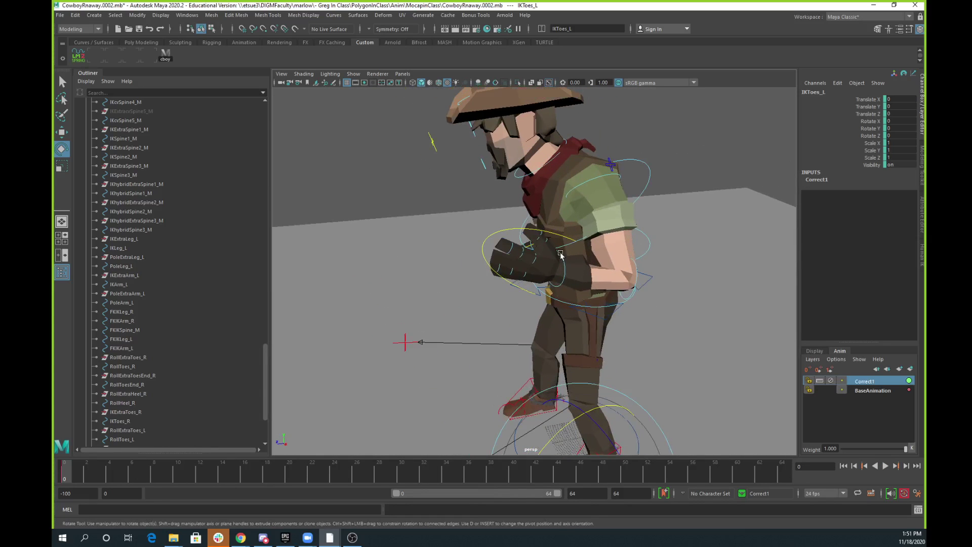
click(565, 266)
mouse_move(565, 266)
alt+mouse_down()
mouse_move(514, 249)
mouse_move(547, 264)
alt+mouse_up()
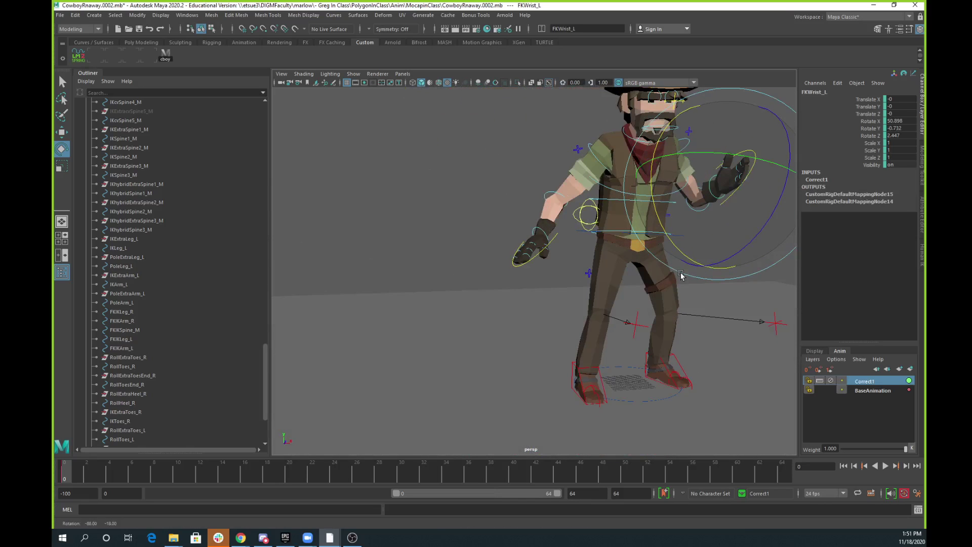
alt+right_drag(547, 264, 577, 253)
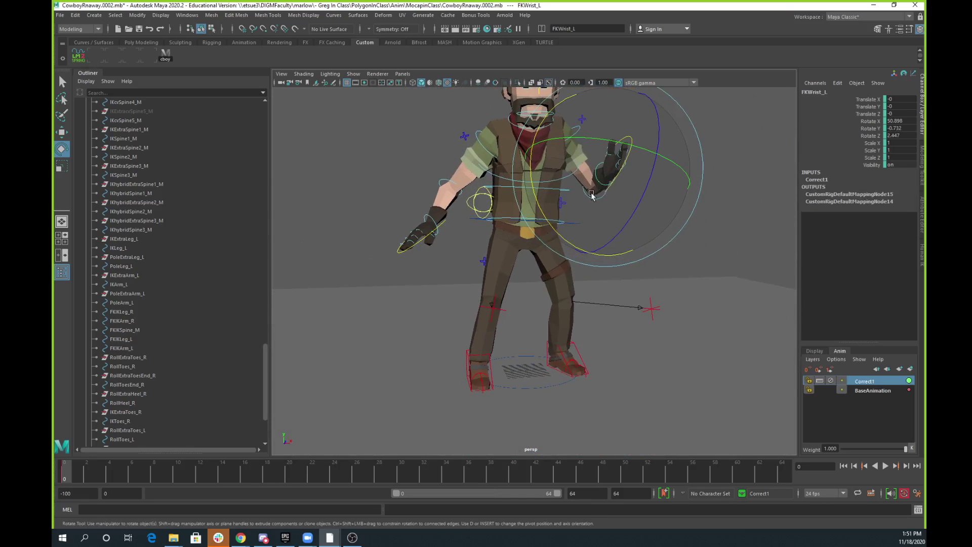
alt+drag(591, 194, 583, 172)
key(shift+e)
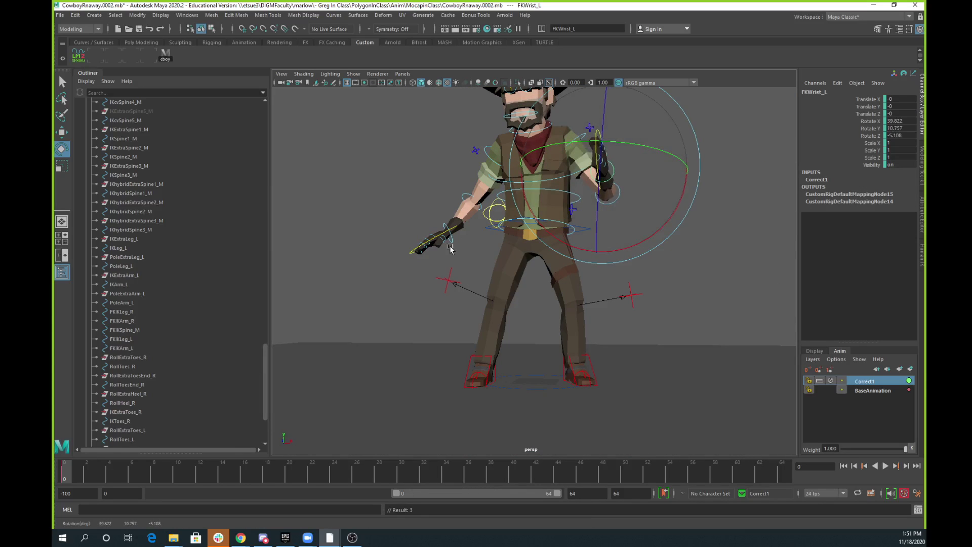
- Rotate the right wrist control FKWrist_R to about X -16.8, Y -0.9, Z 11.8 and key its rotation at frame 0
click(450, 249)
drag(449, 284, 399, 229)
key(shift+e)
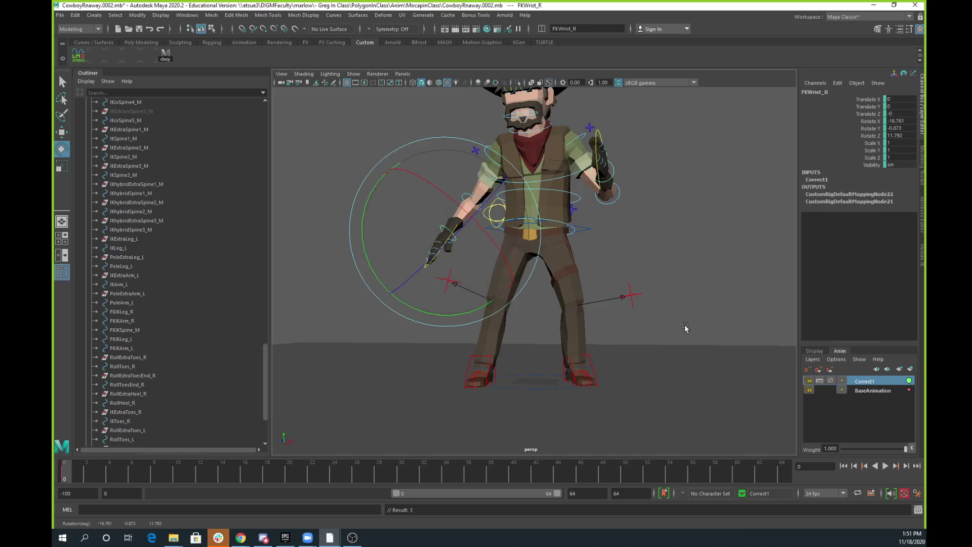
- Play the full-body animation to check the wrist poses, and return to frame 0
scroll(623, 278, down, 5)
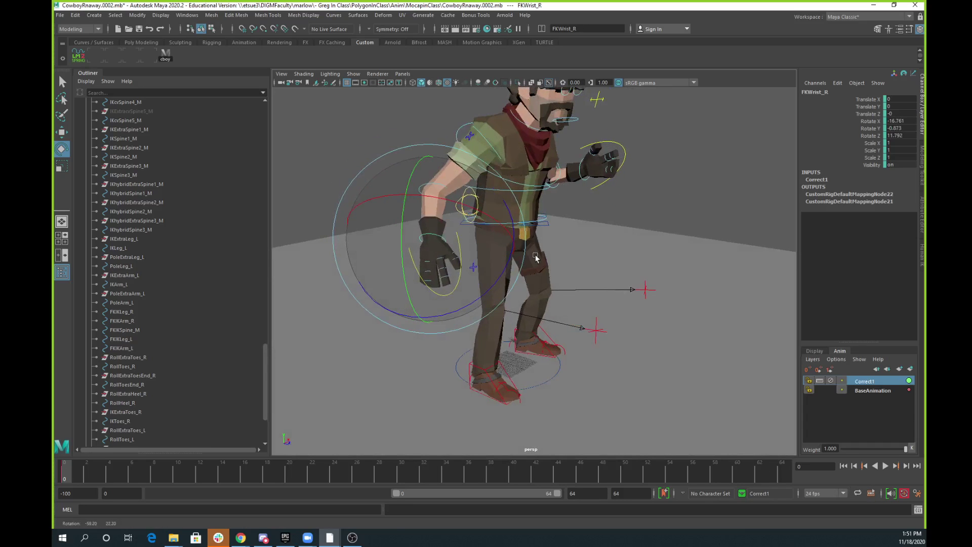
alt+drag(623, 278, 338, 397)
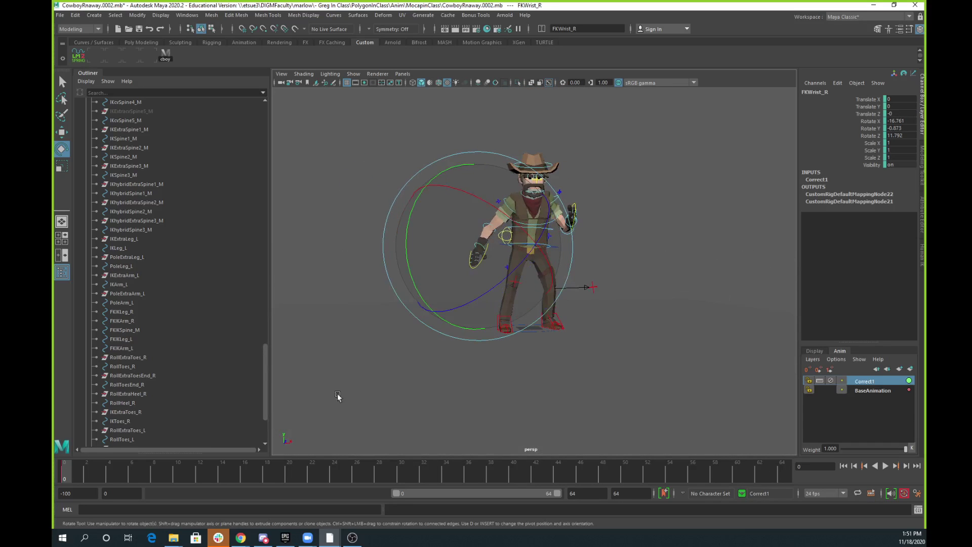
key(alt+v)
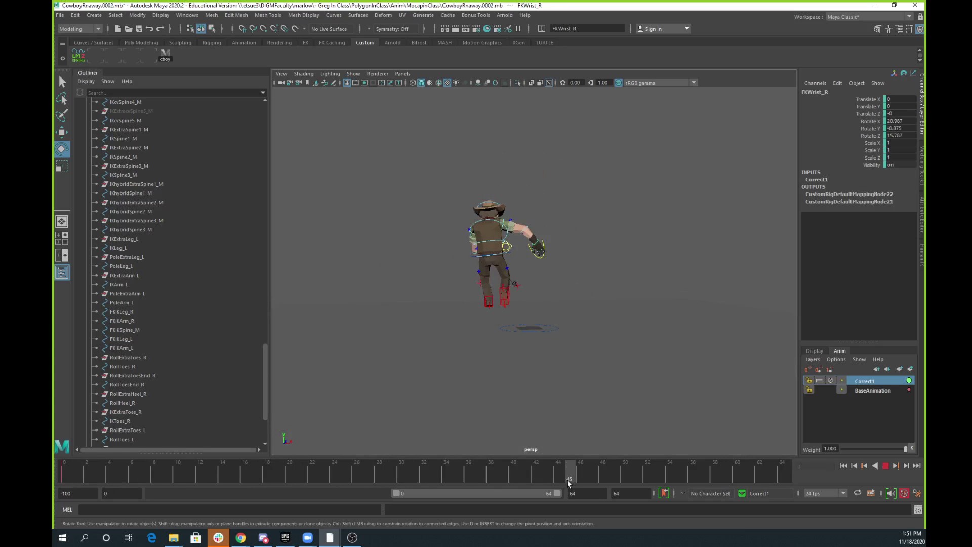
drag(569, 483, 65, 482)
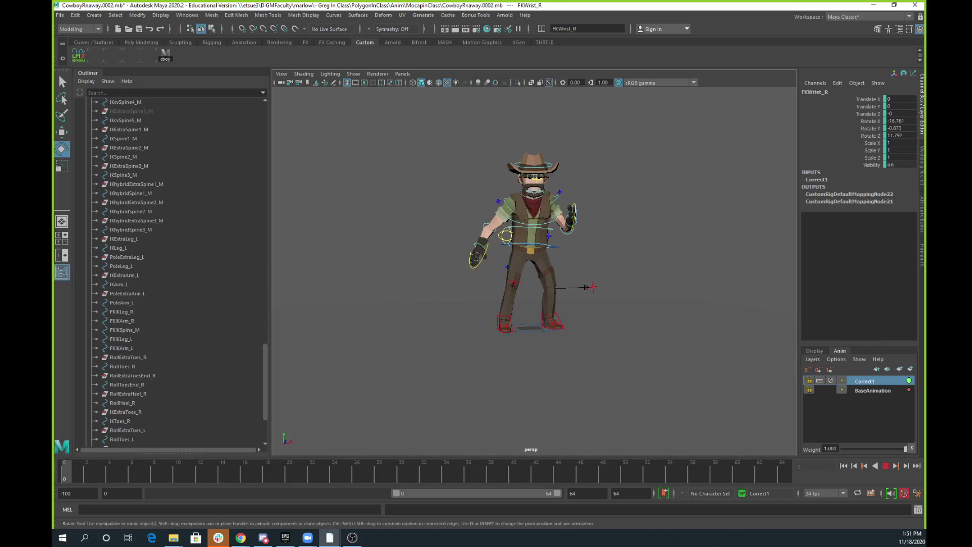
- Rotate the lower spine control FKSpine1_M at frame 0 so the torso leans further forward
alt+drag(518, 255, 632, 269)
alt+right_drag(546, 235, 668, 245)
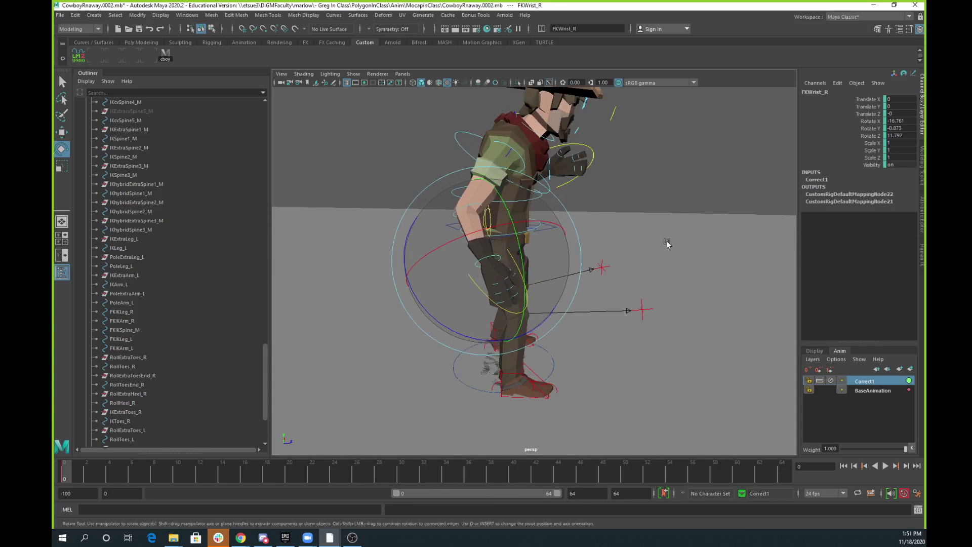
alt+drag(667, 245, 721, 217)
click(595, 238)
click(588, 226)
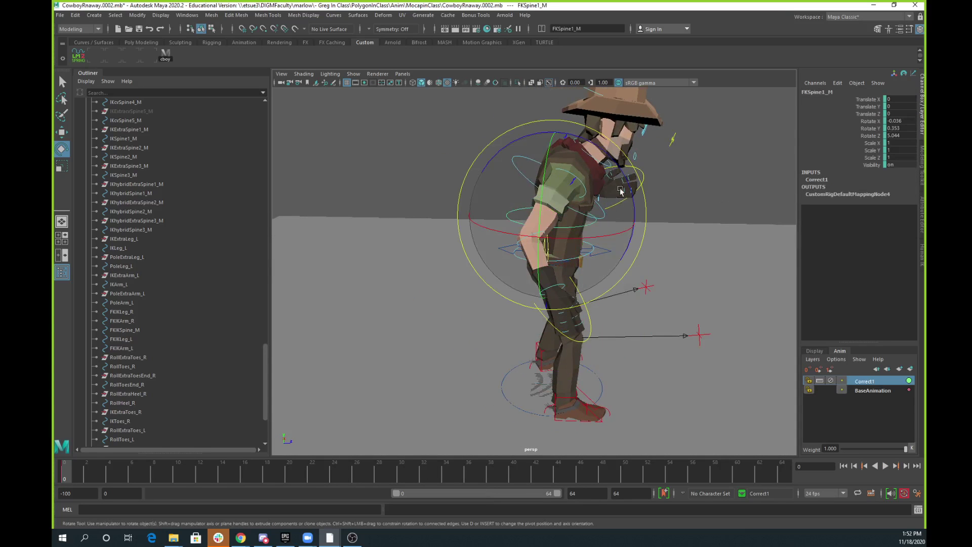
click(726, 186)
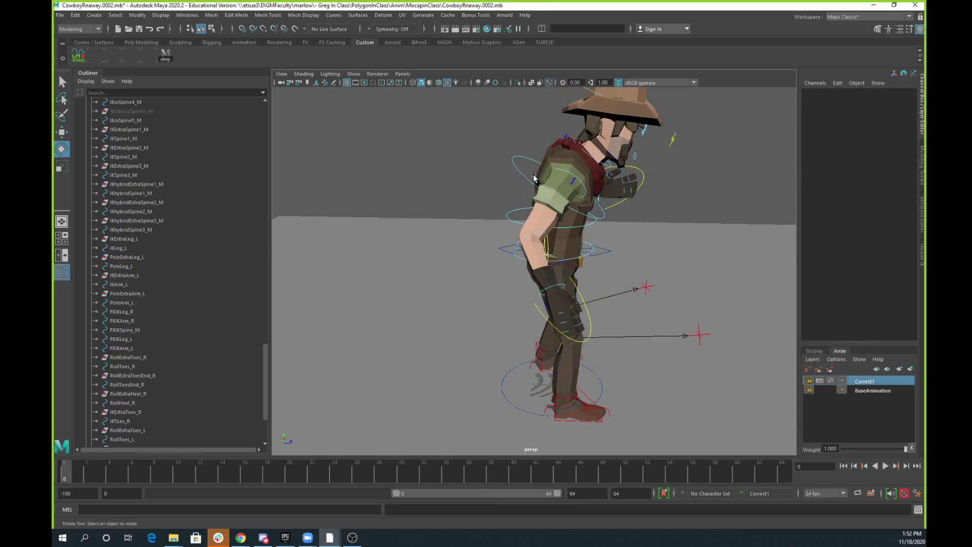
click(521, 175)
click(640, 234)
click(588, 227)
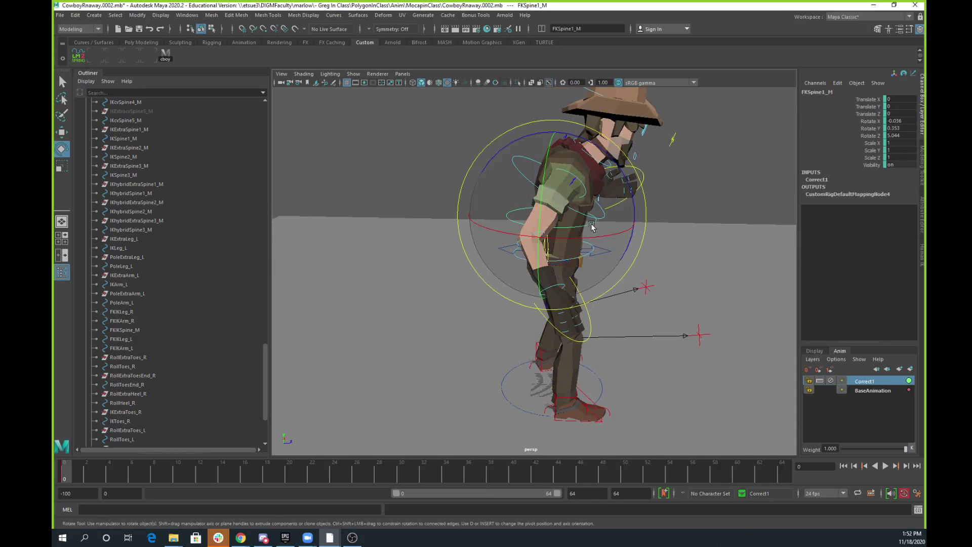
click(77, 473)
drag(86, 474, 64, 474)
drag(640, 183, 630, 188)
- Rotate the chest control FKChest_M back at frame 0 to about X 0.04, Y 1.4, Z 10.9
click(566, 183)
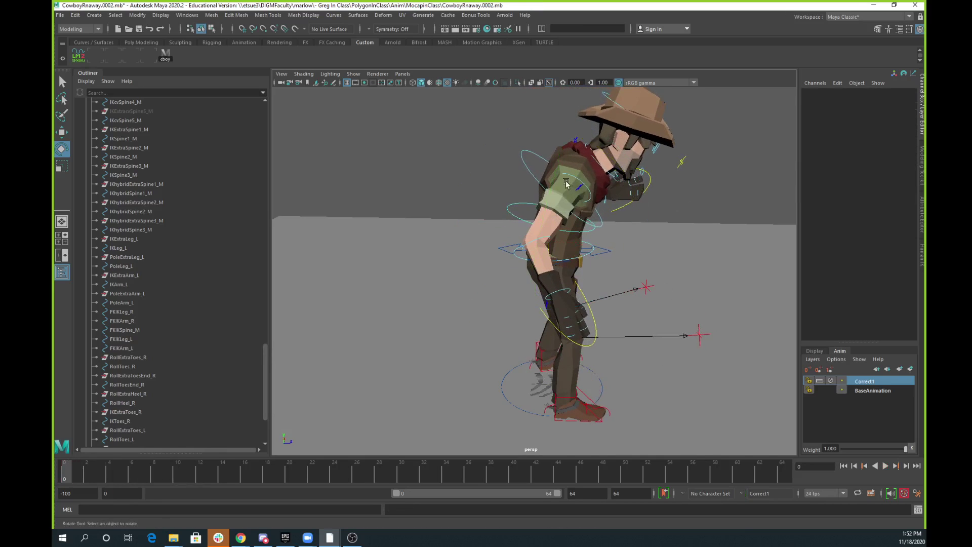
click(524, 168)
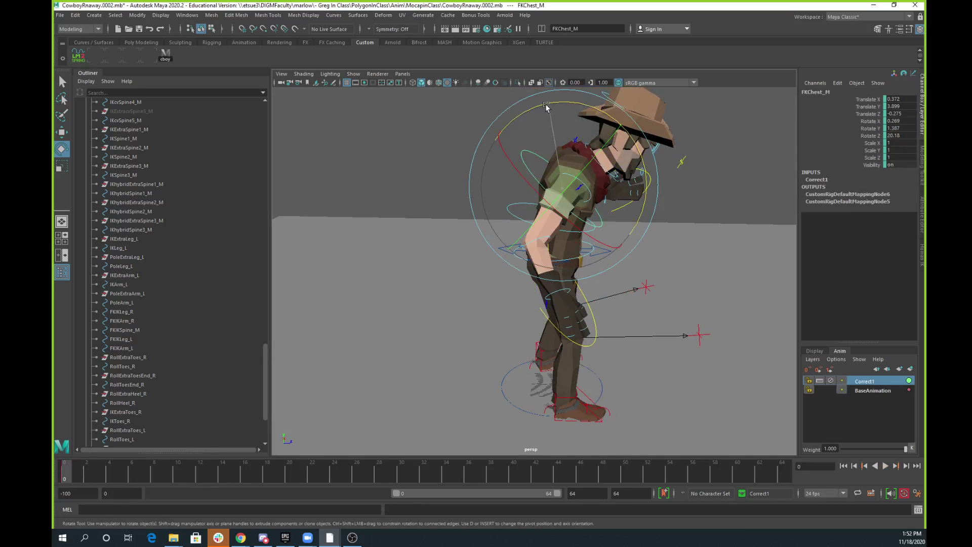
drag(546, 107, 529, 127)
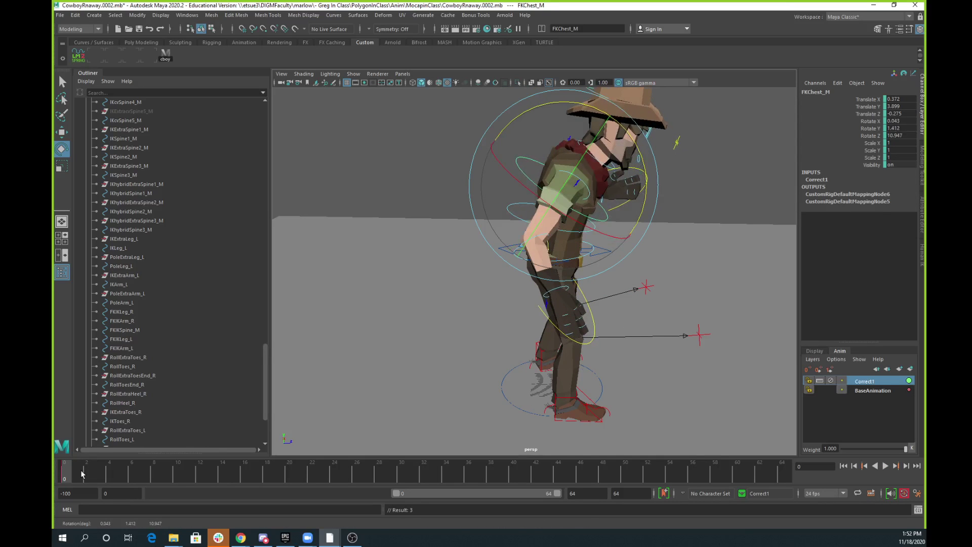
- Play the animation to review the adjusted spine and chest, from close up and from a distance
key(alt+v)
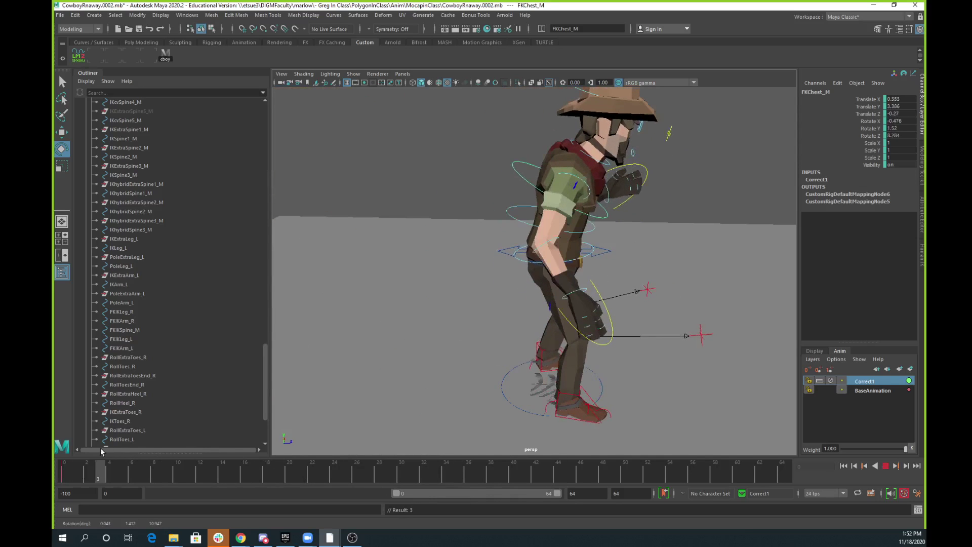
key(alt+v)
scroll(507, 304, down, 5)
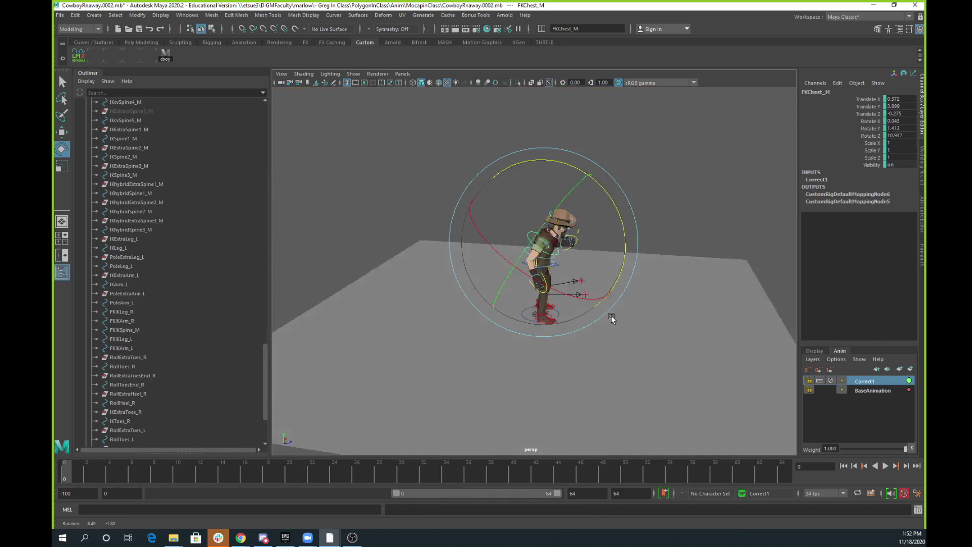
click(886, 466)
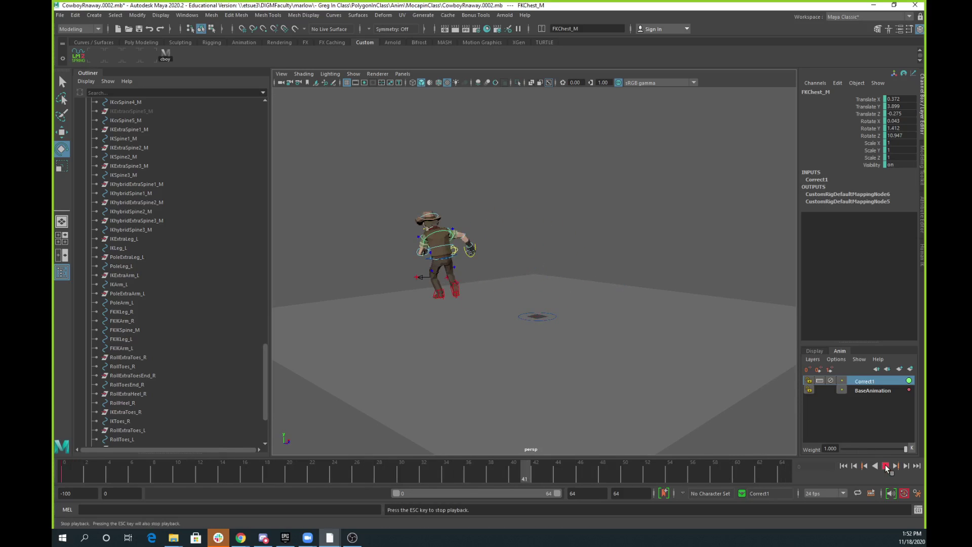
click(886, 466)
- Scrub to frame 39 and set the playback range to end at frame 39
drag(480, 470, 506, 473)
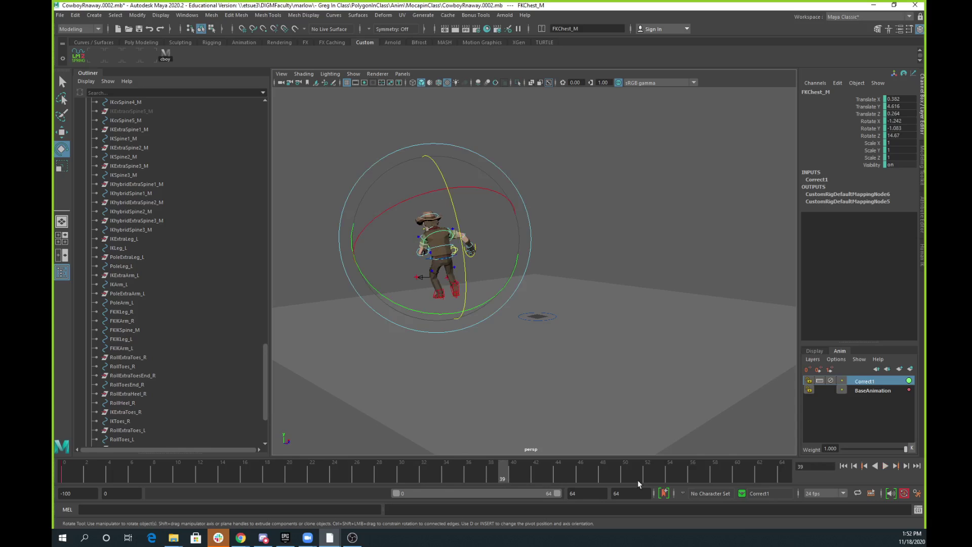
click(588, 493)
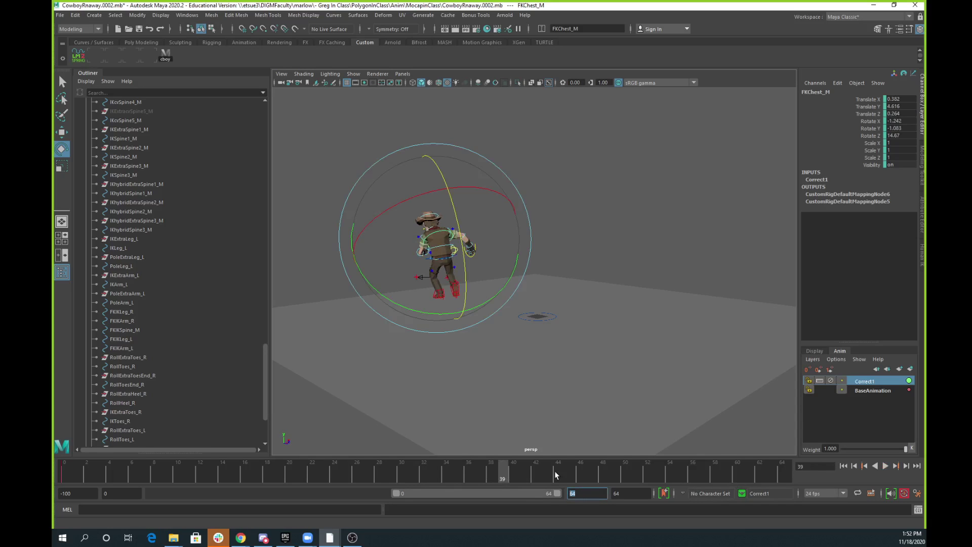
text(39)
key(Return)
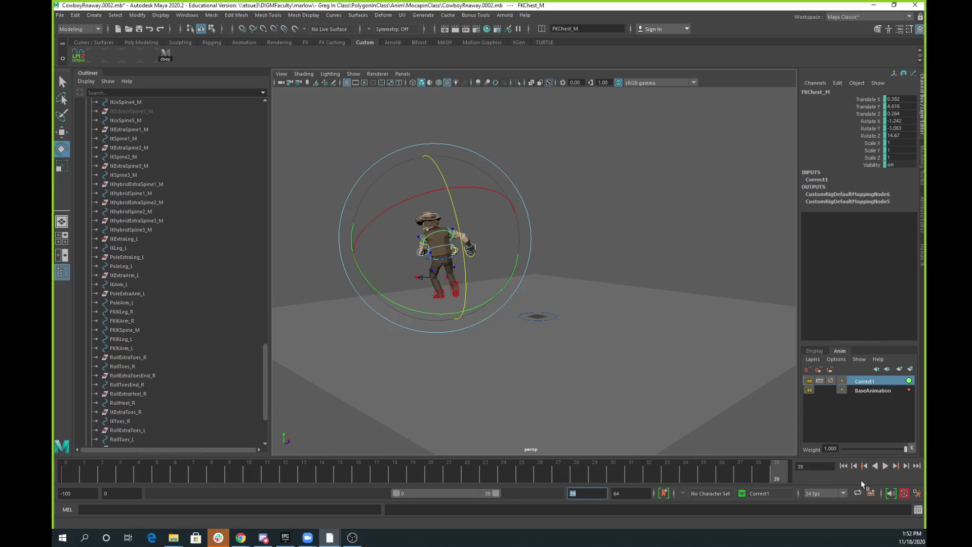
- Play the shortened animation from several angles, and return to the starting pose at frame 0
click(886, 466)
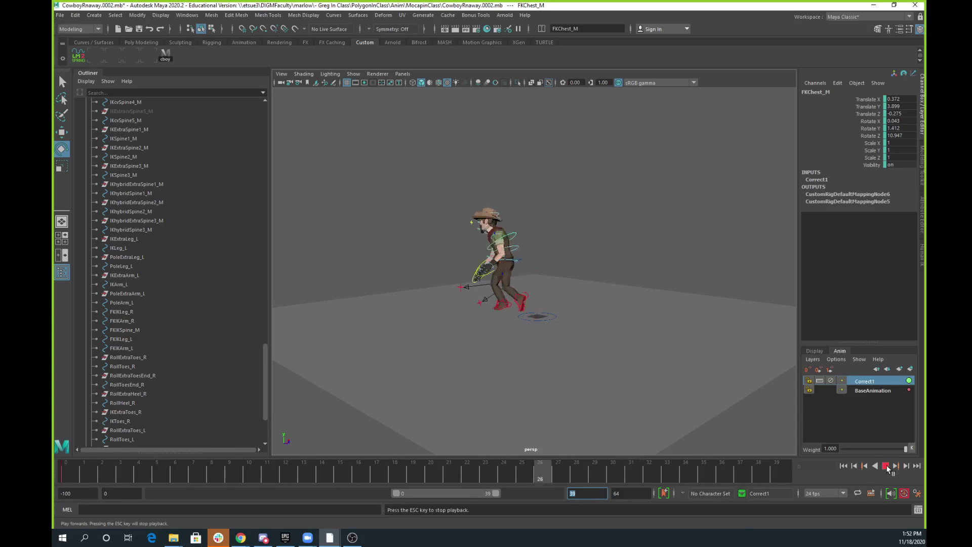
alt+drag(544, 335, 580, 340)
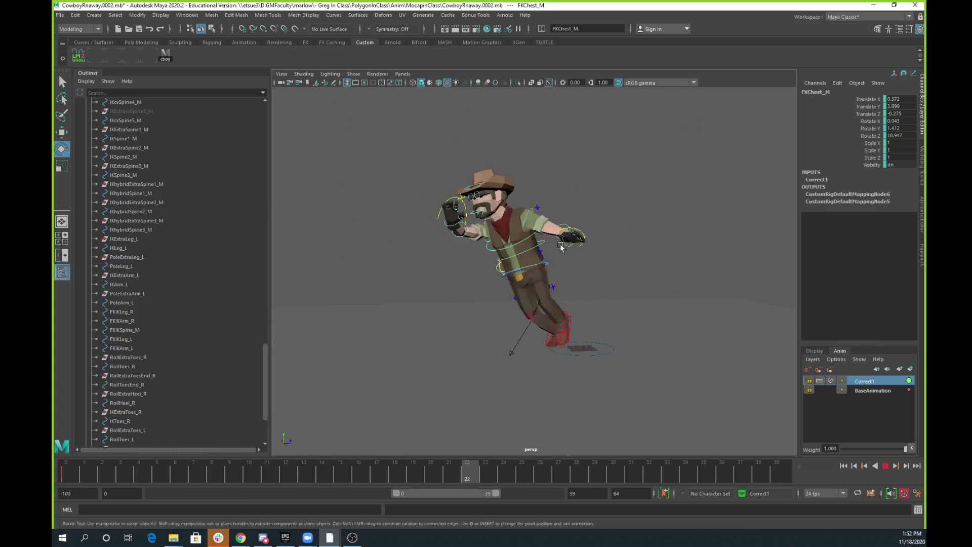
key(Escape)
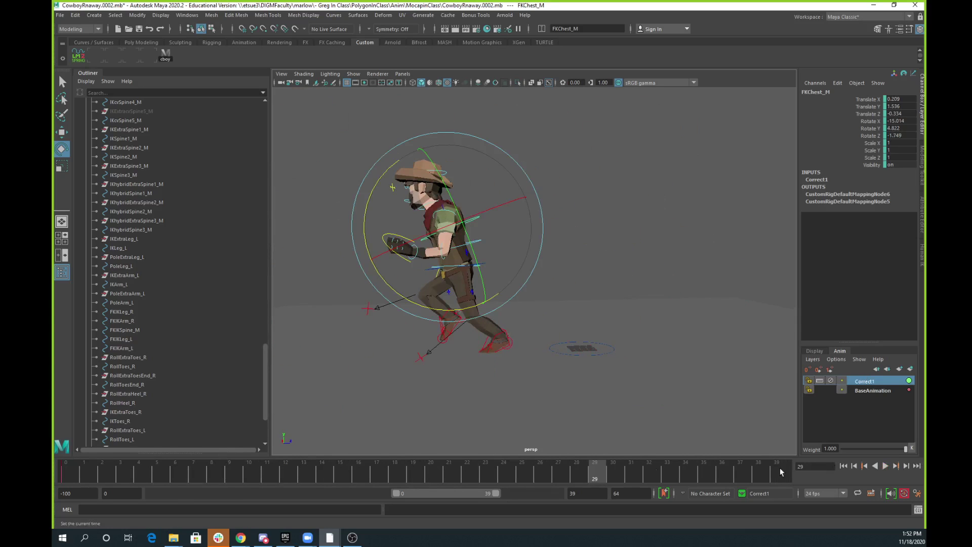
click(61, 472)
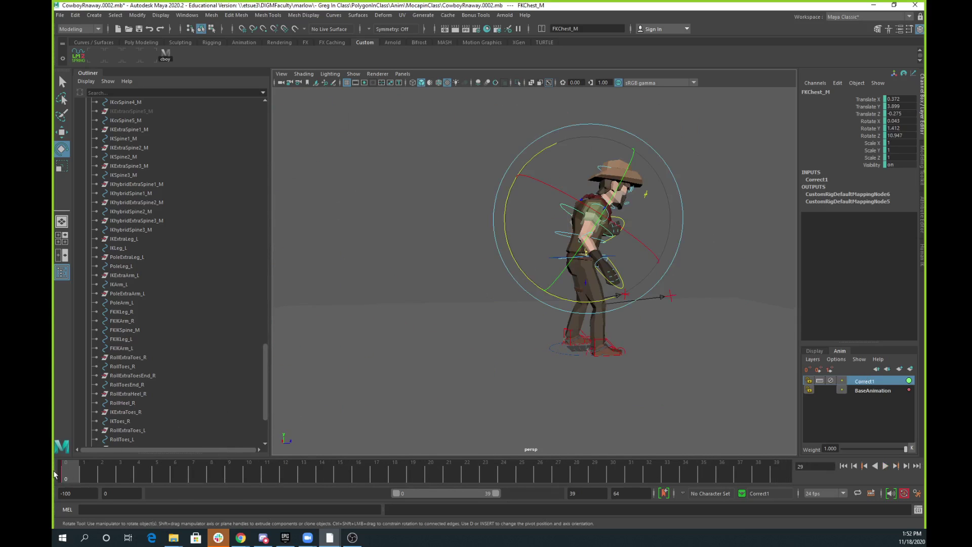
key(alt+v)
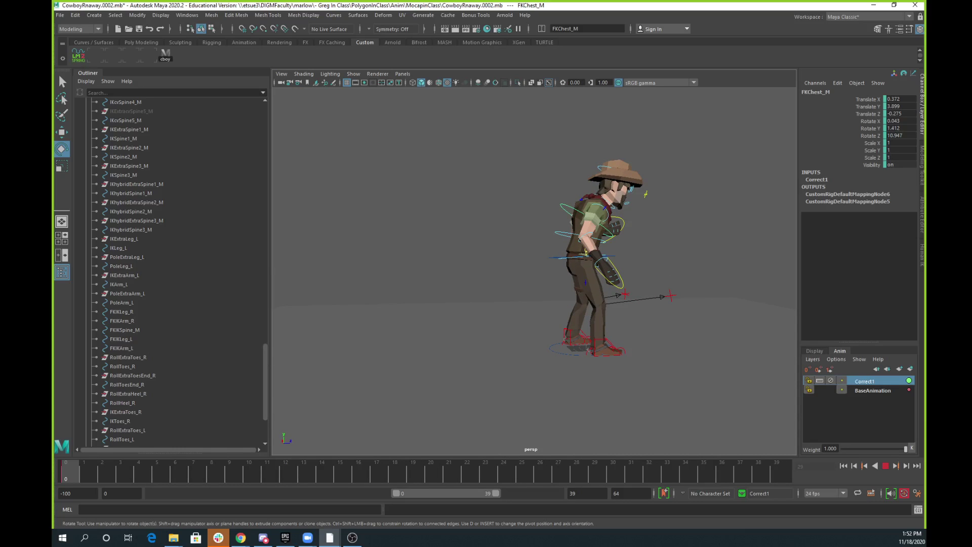
key(alt+v)
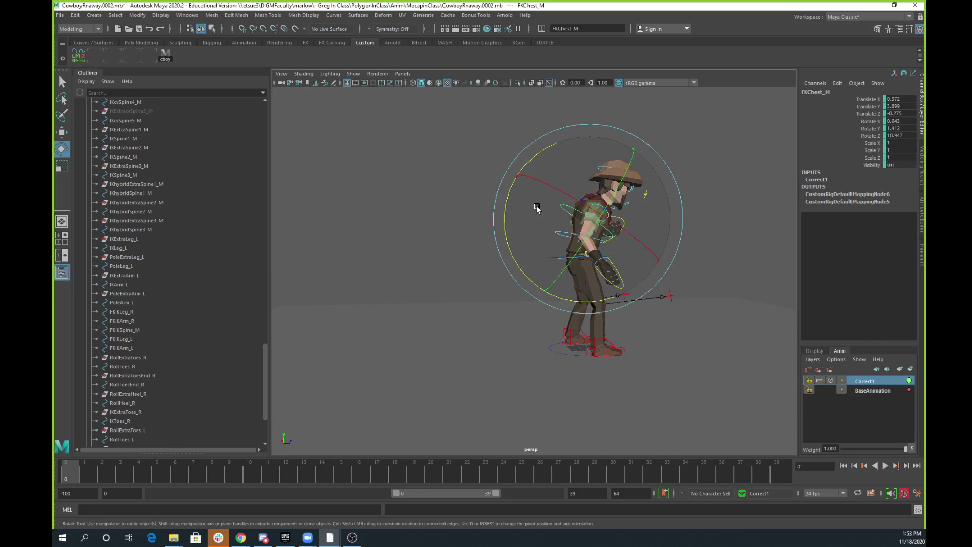
- Try rotating the right shoulder control FKShoulder_R to raise the arm toward the head at frame 0, and undo it
click(730, 196)
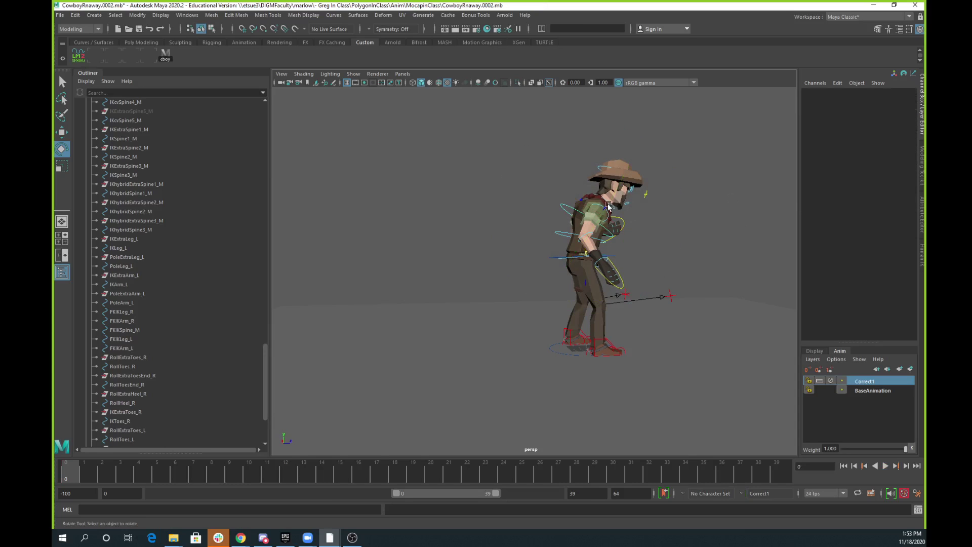
click(609, 208)
drag(609, 207, 634, 134)
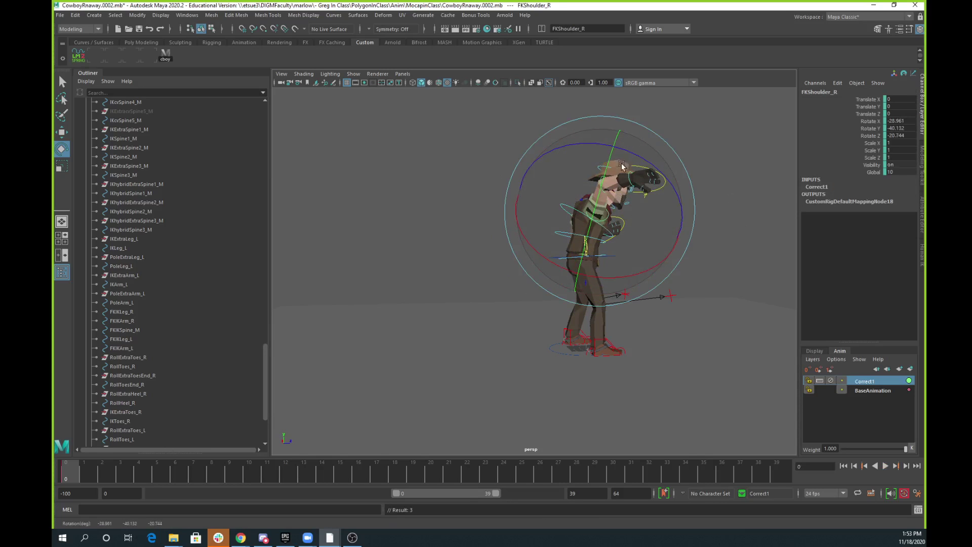
key(ctrl+z)
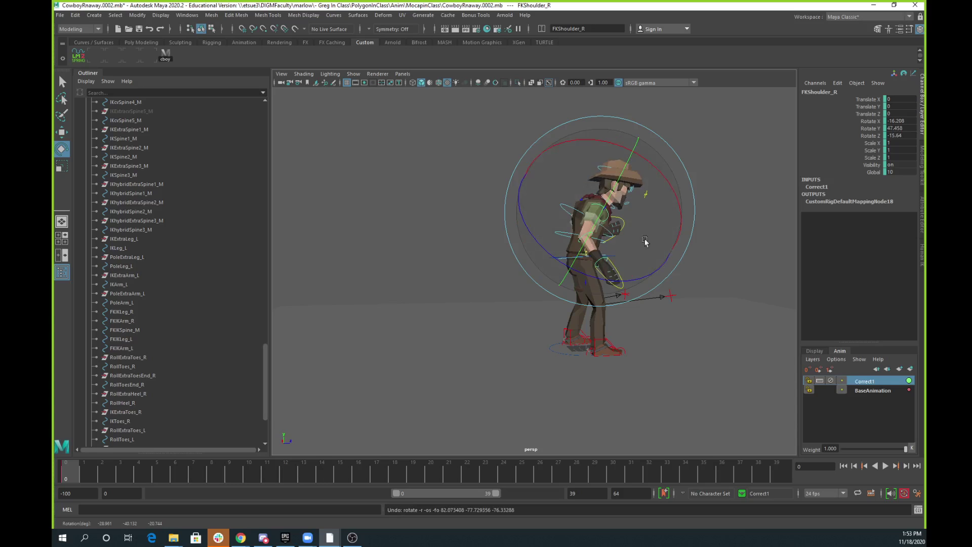
- Select all of the rig's controls, create an animation layer from them above Correct1, and name it HandsandFeet
alt+drag(645, 242, 456, 346)
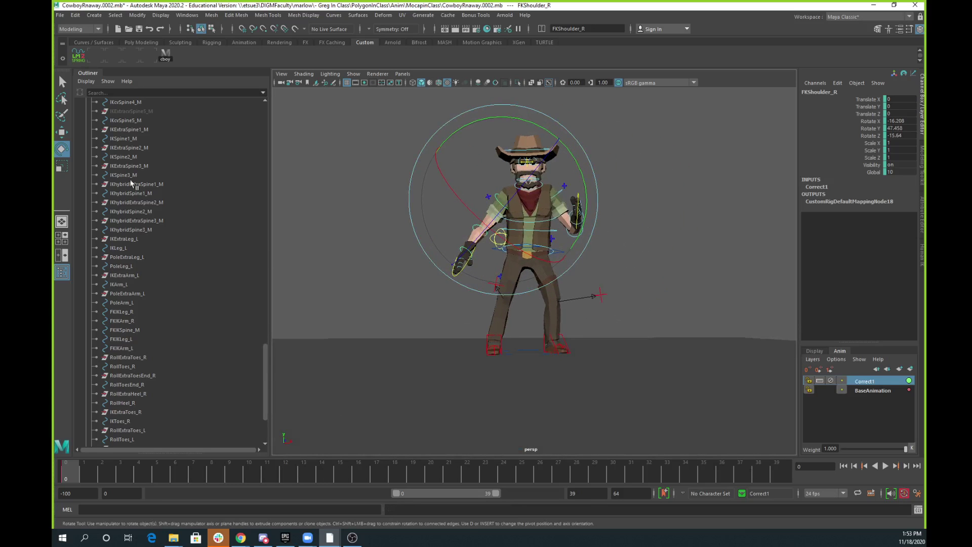
click(163, 54)
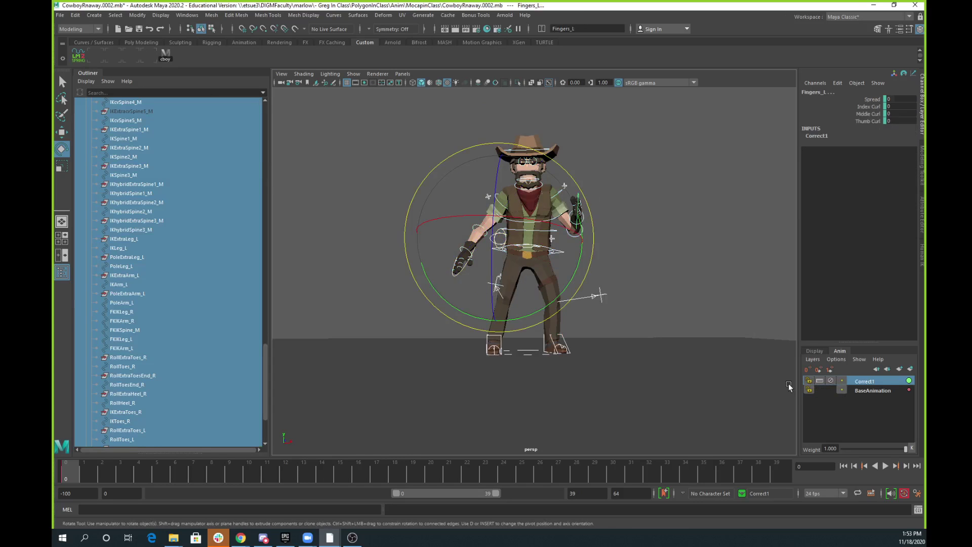
click(911, 369)
double_click(869, 381)
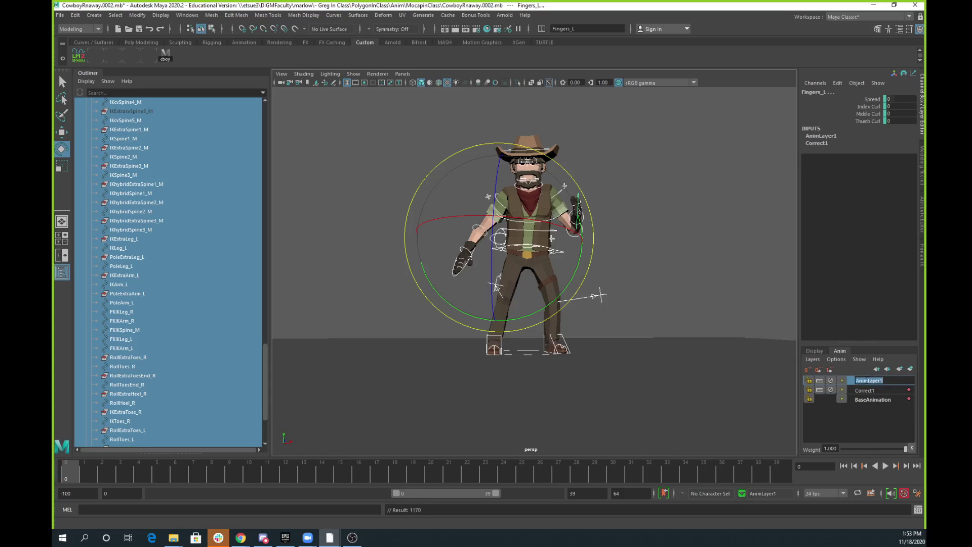
text(HandsandFeet)
key(Return)
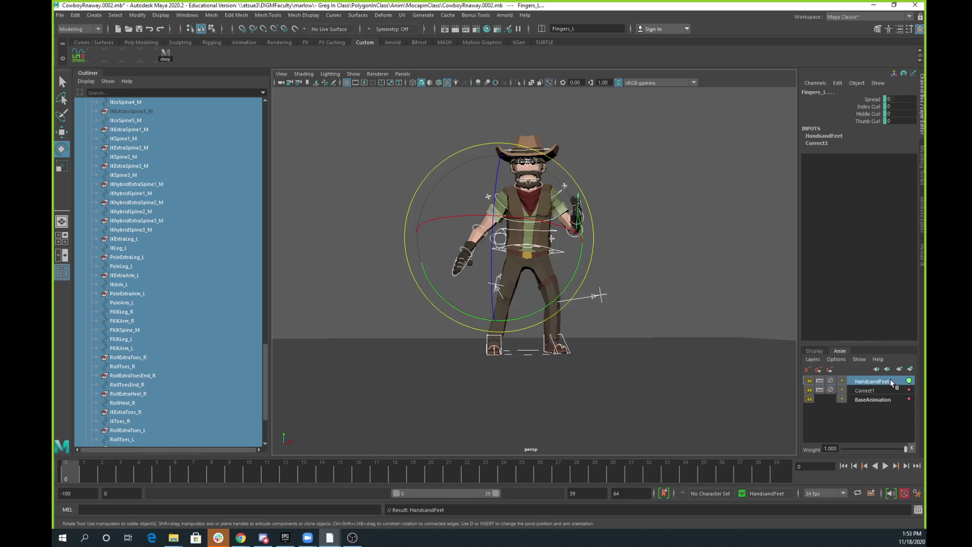
- Select the finger controls Fingers_L and Fingers_R and key their open pose at frames 11, 26 and 22
click(655, 234)
alt+drag(654, 234, 616, 248)
scroll(607, 245, up, 5)
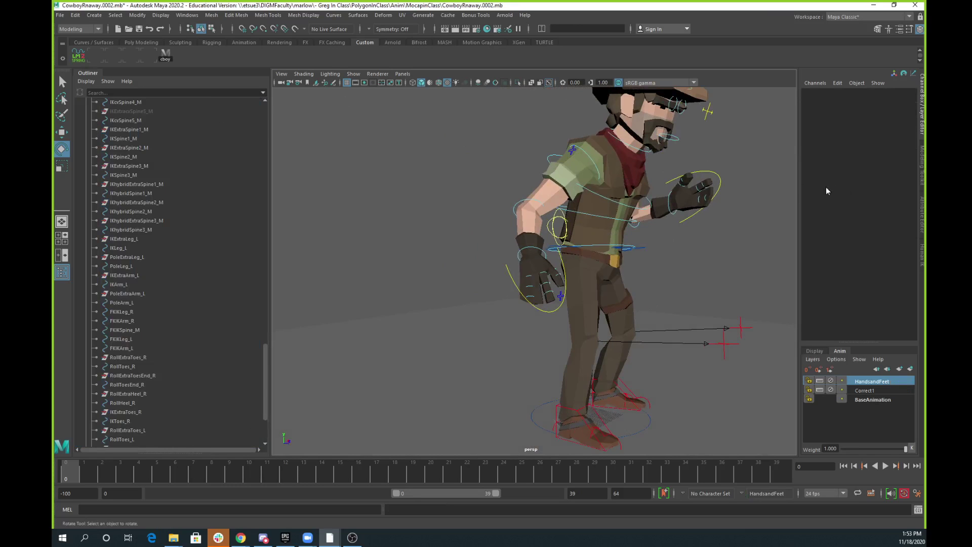
click(717, 184)
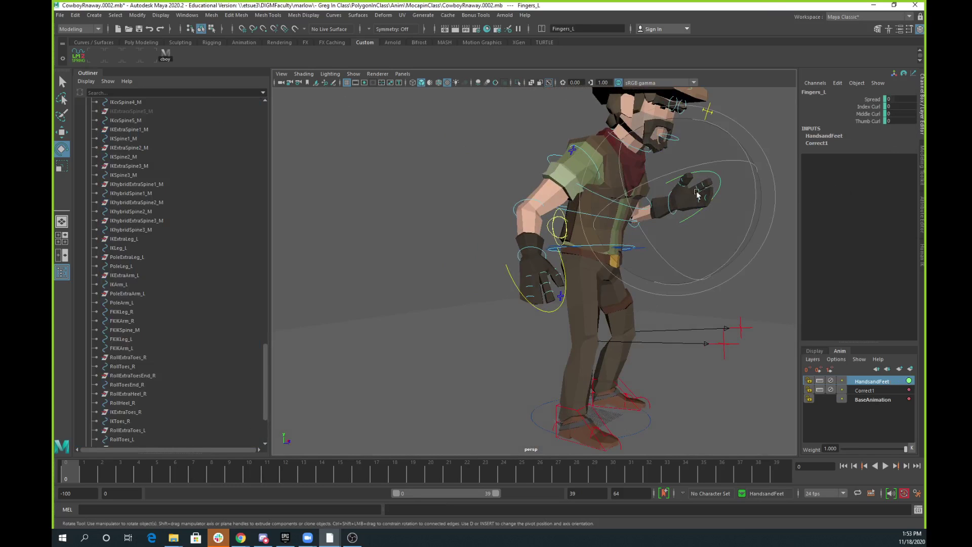
shift+click(555, 313)
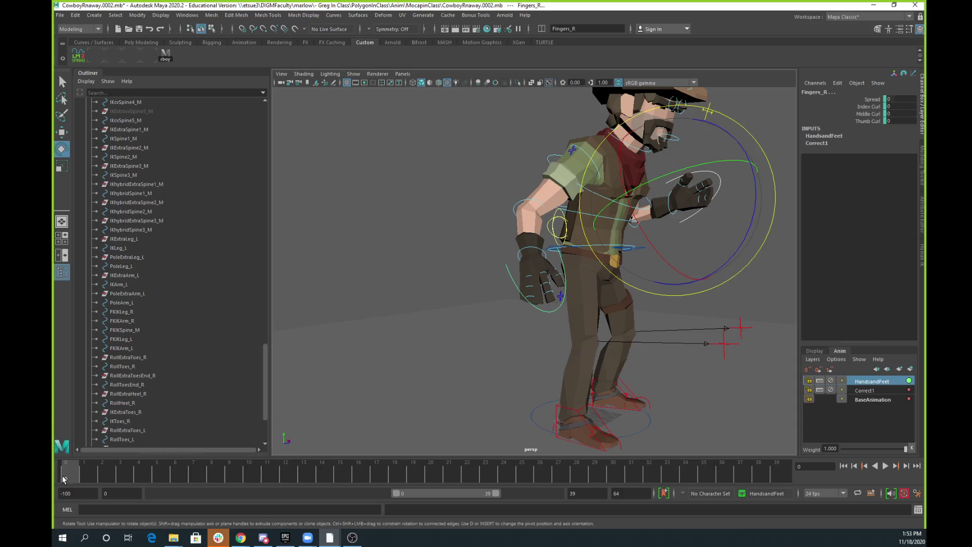
drag(72, 474, 268, 495)
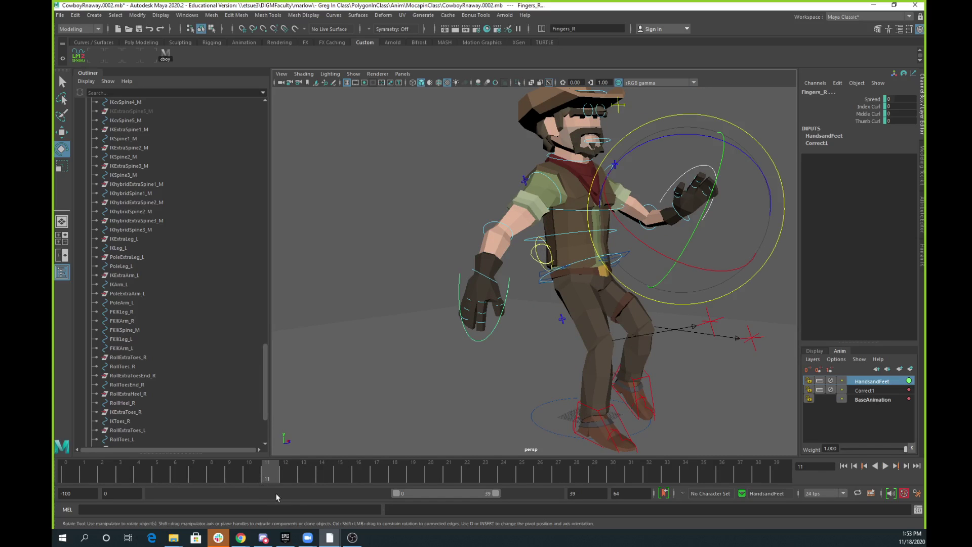
key(alt+v)
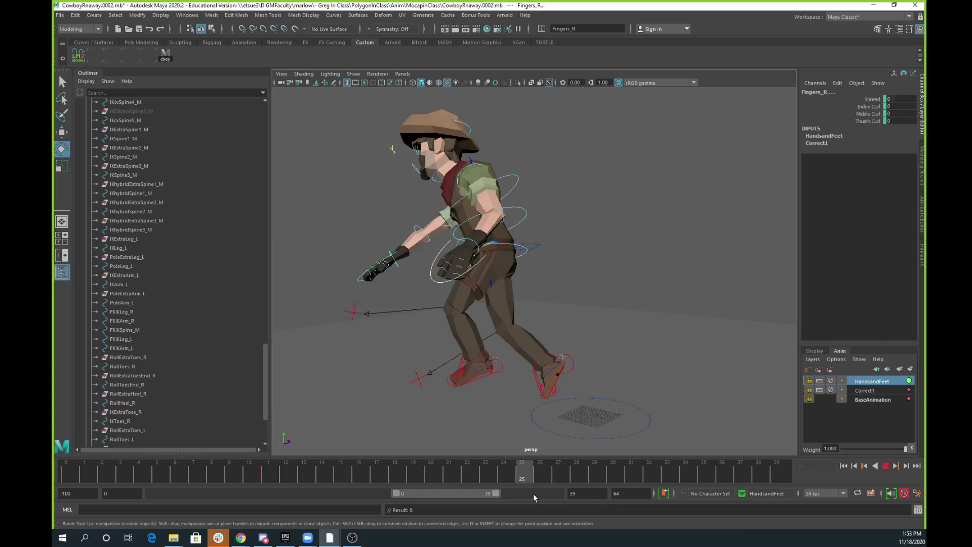
key(Escape)
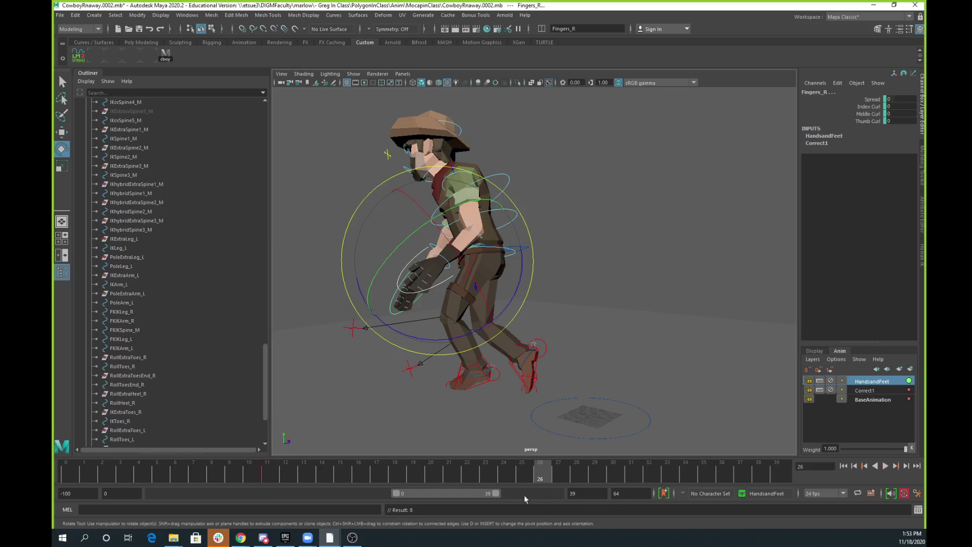
click(461, 479)
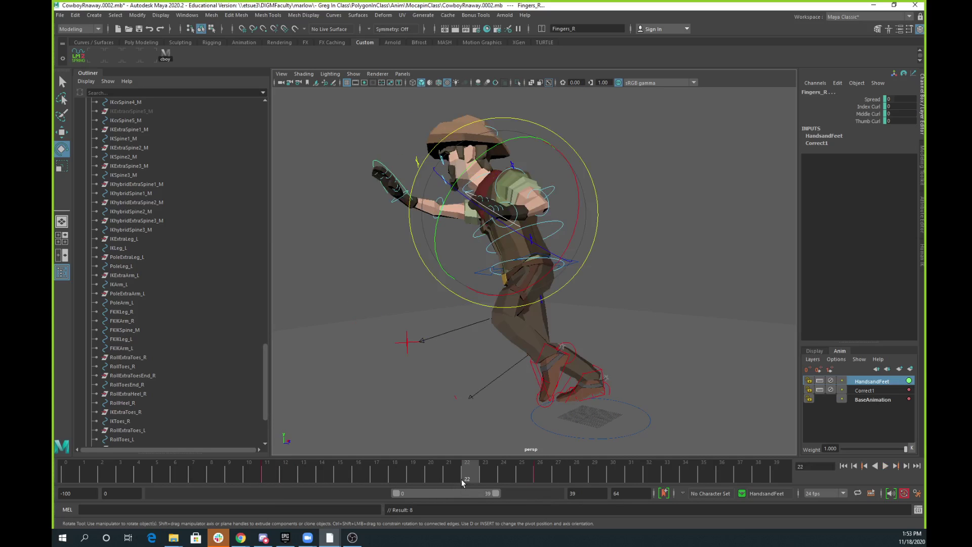
- At frame 26, set both hands' Index Curl and Middle Curl to 7.6 and Thumb Curl to 3.9
click(536, 478)
drag(869, 106, 869, 121)
middle_drag(537, 288, 552, 299)
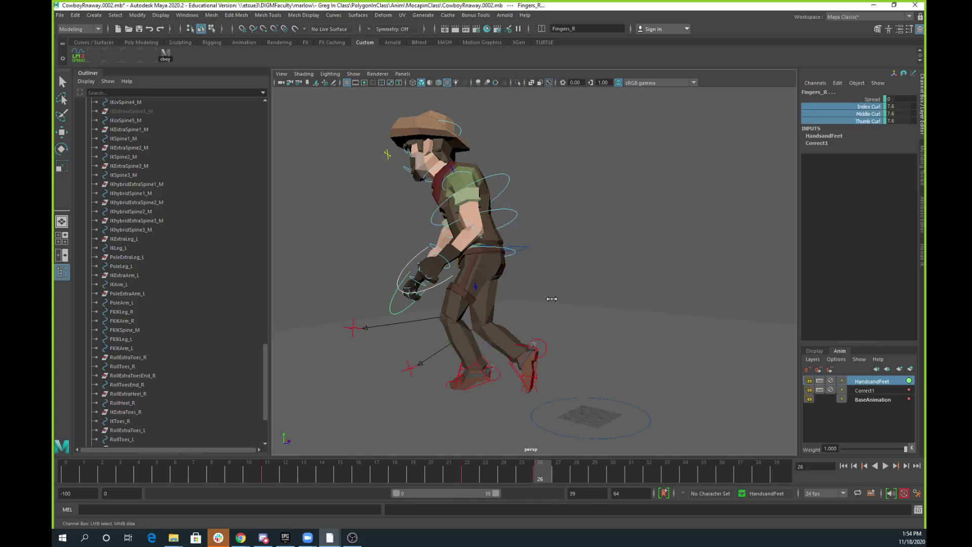
alt+drag(415, 340, 529, 330)
scroll(530, 331, up, 4)
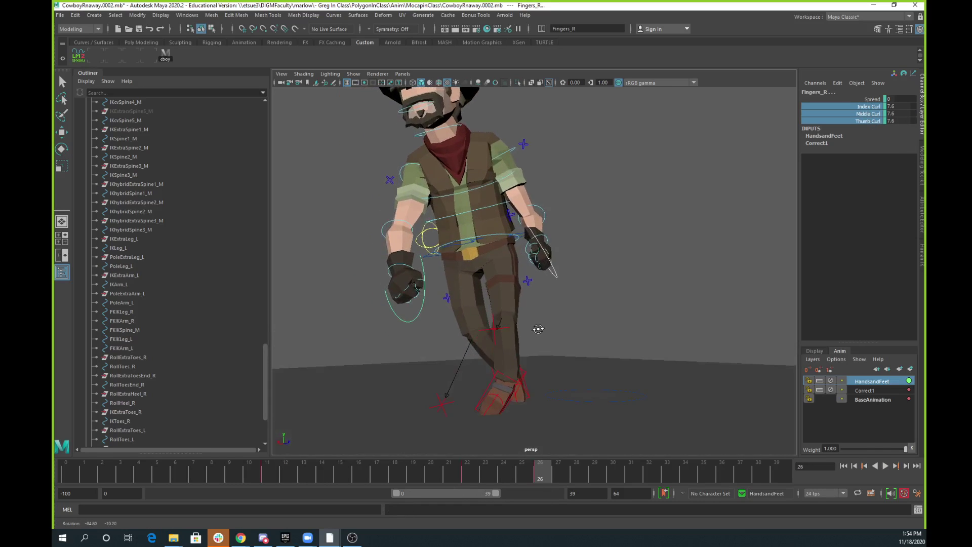
click(864, 121)
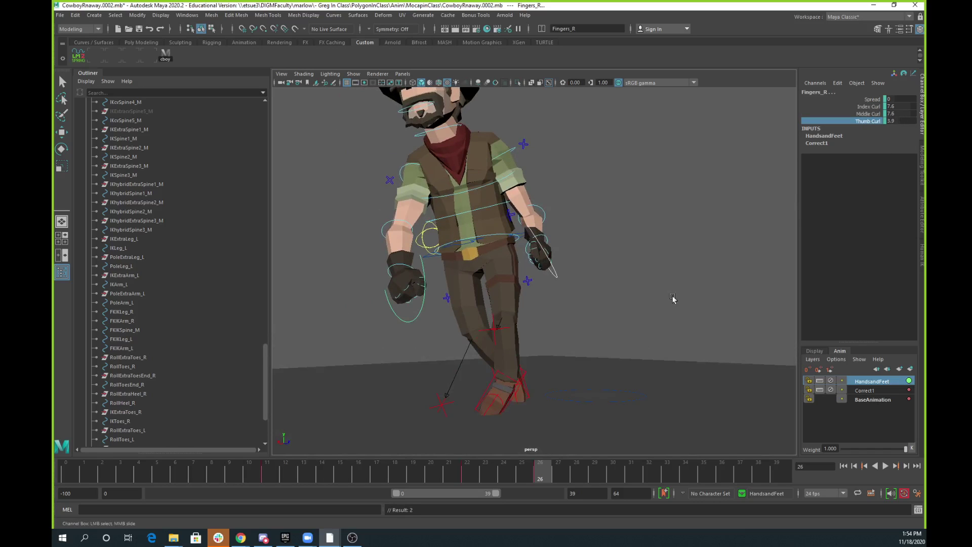
- At frame 7, set the Index, Middle and Thumb Curl of both hands to -2
drag(517, 476, 194, 472)
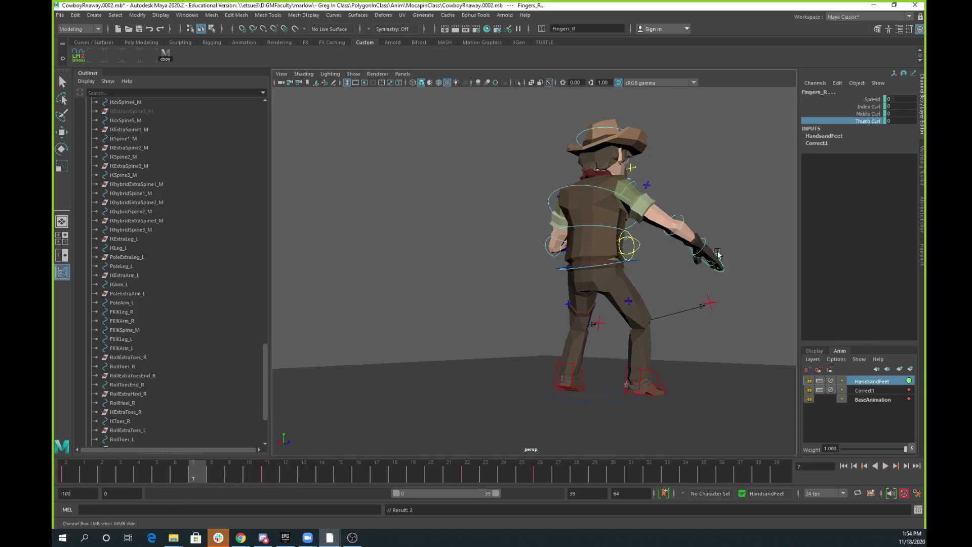
alt+drag(719, 254, 678, 245)
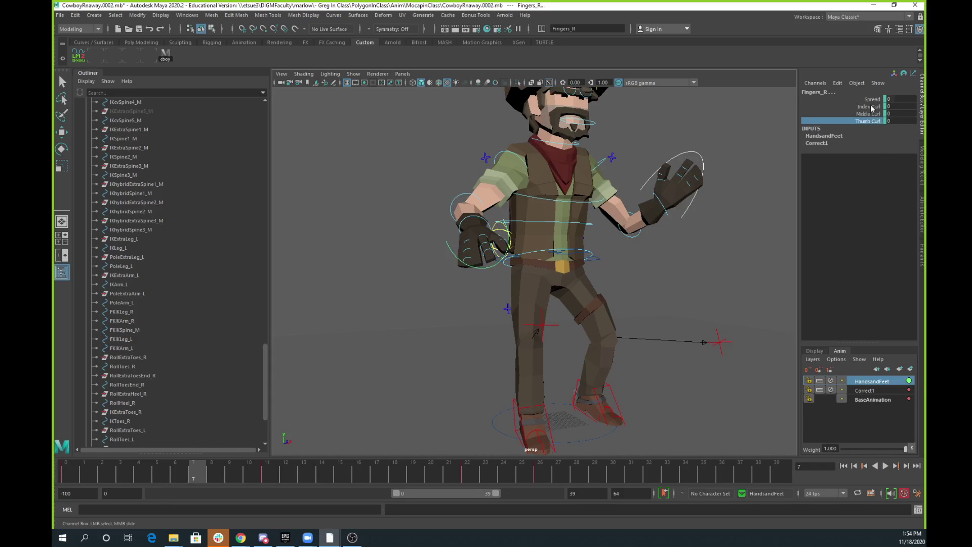
drag(872, 108, 870, 123)
middle_drag(729, 224, 719, 220)
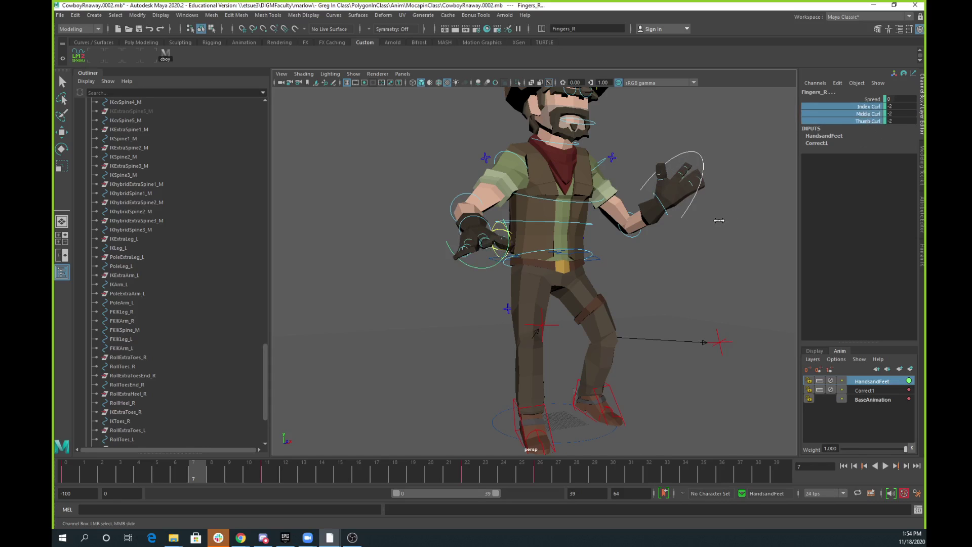
- At frame 3, set the Index, Middle and Thumb Curl of both hands to 1.9, and play the animation
drag(163, 478, 131, 471)
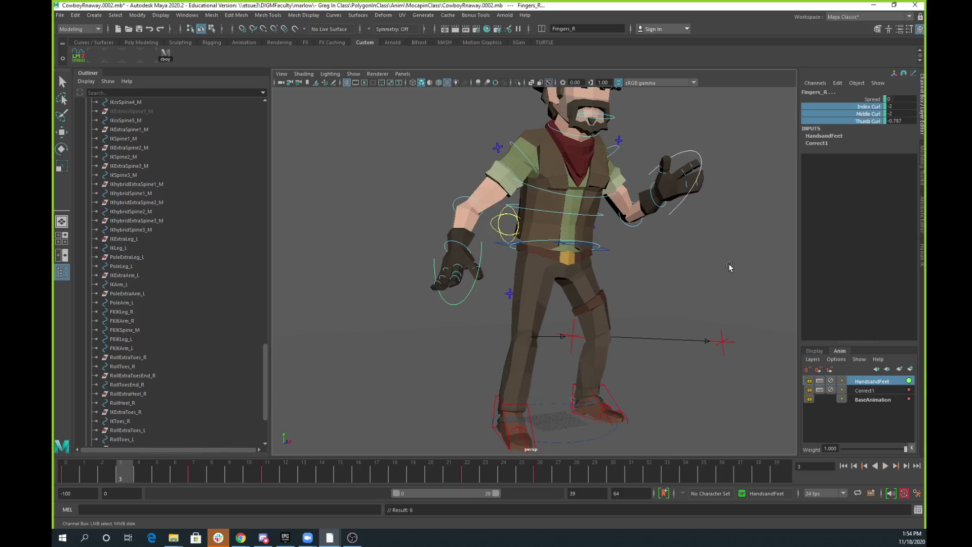
middle_drag(714, 278, 693, 275)
middle_drag(580, 336, 637, 315)
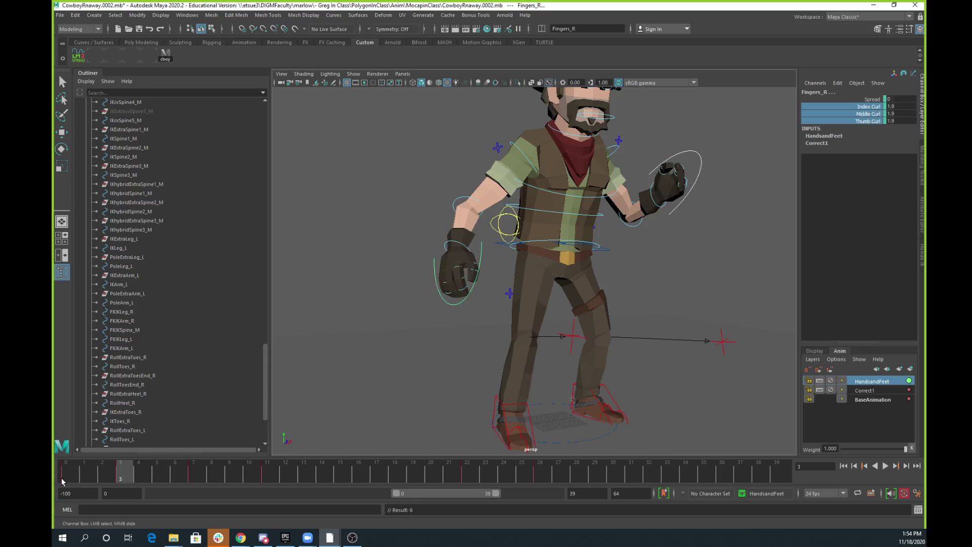
key(alt+v)
- Move the finger key from frame 11 to frame 13 and set the three finger curls there to -1.8
drag(166, 462, 279, 477)
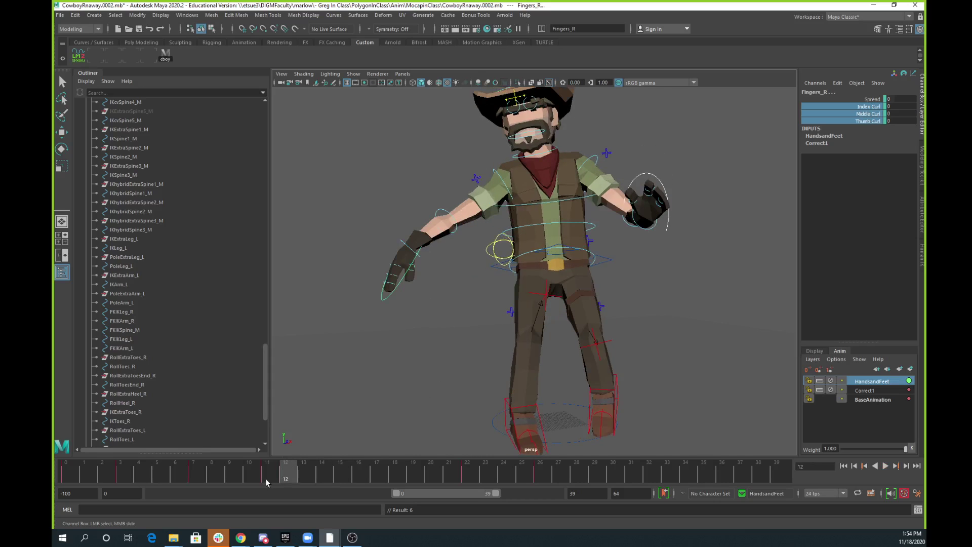
click(268, 479)
drag(269, 478, 311, 474)
middle_drag(594, 349, 605, 346)
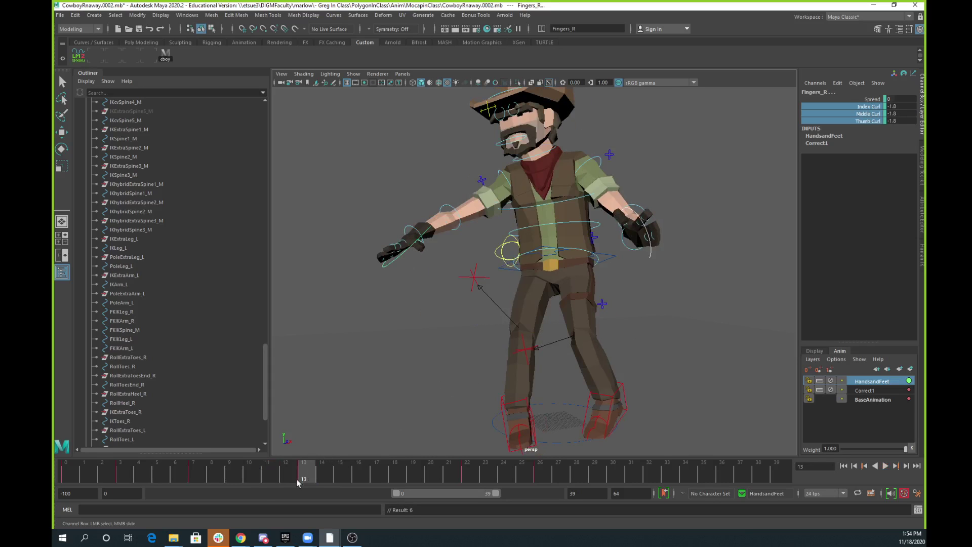
- Play the animation to review the finger curls, and return to frame 0
key(alt+v)
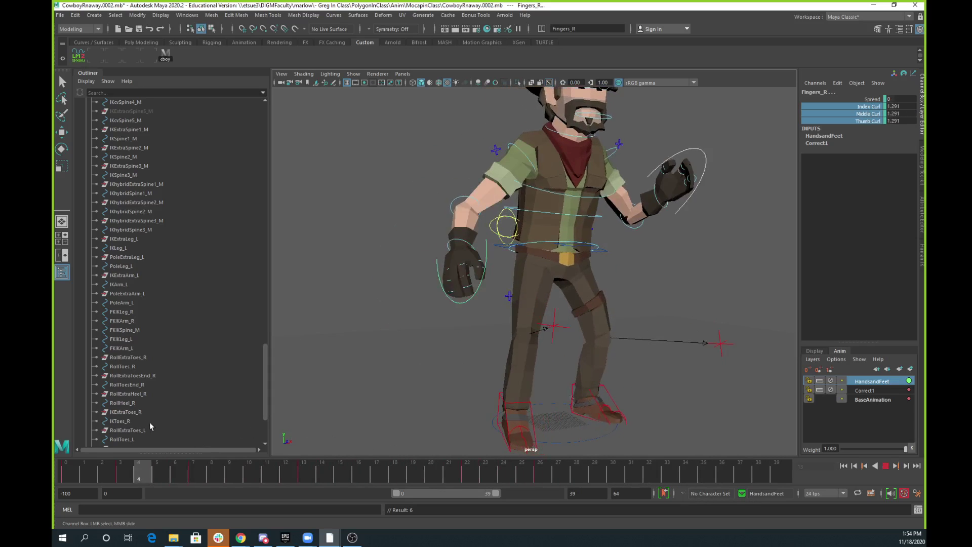
key(Escape)
key(alt+shift+v)
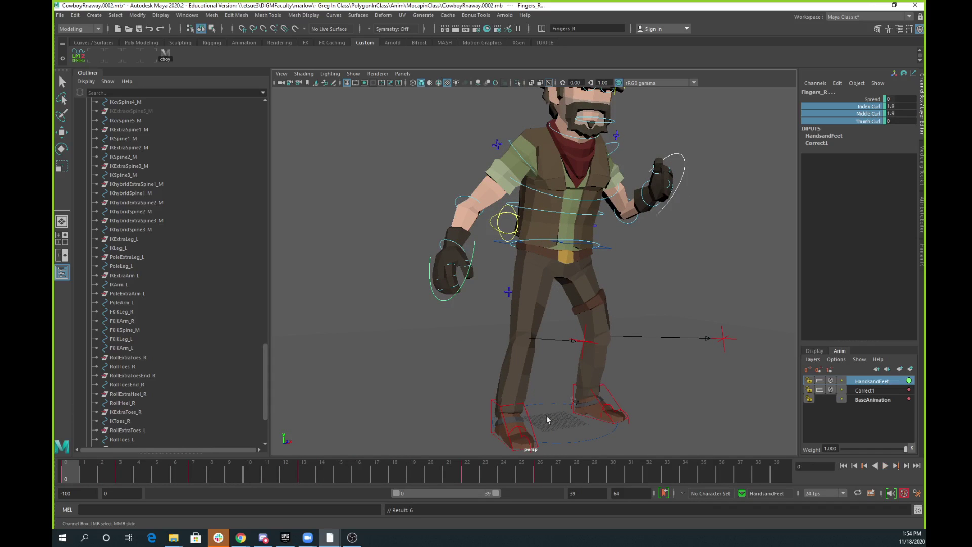
- Try rotating the right foot's toe roll control RollToes_R at frame 0, undo the rotation, and deselect the control
alt+middle_drag(577, 412, 575, 315)
alt+drag(576, 314, 588, 334)
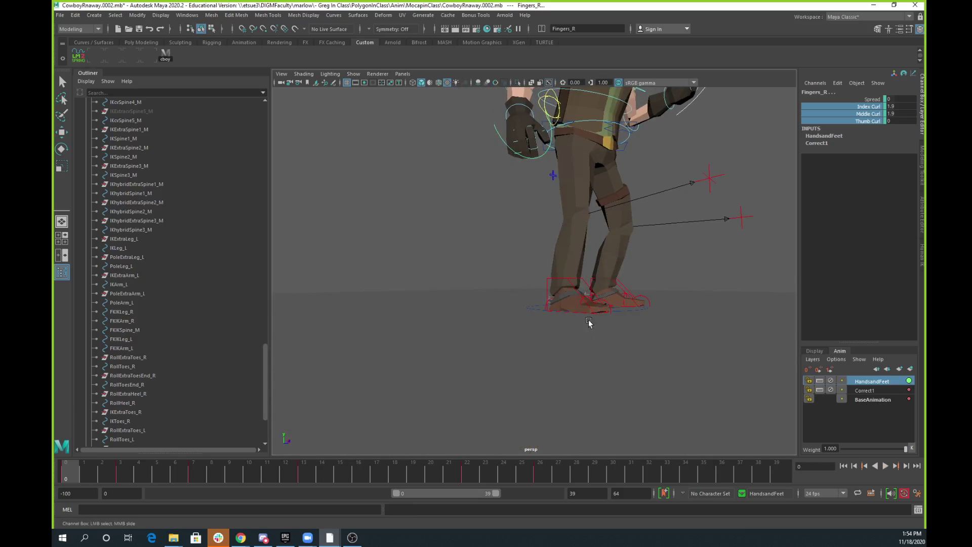
alt+right_drag(589, 323, 679, 345)
click(649, 328)
key(e)
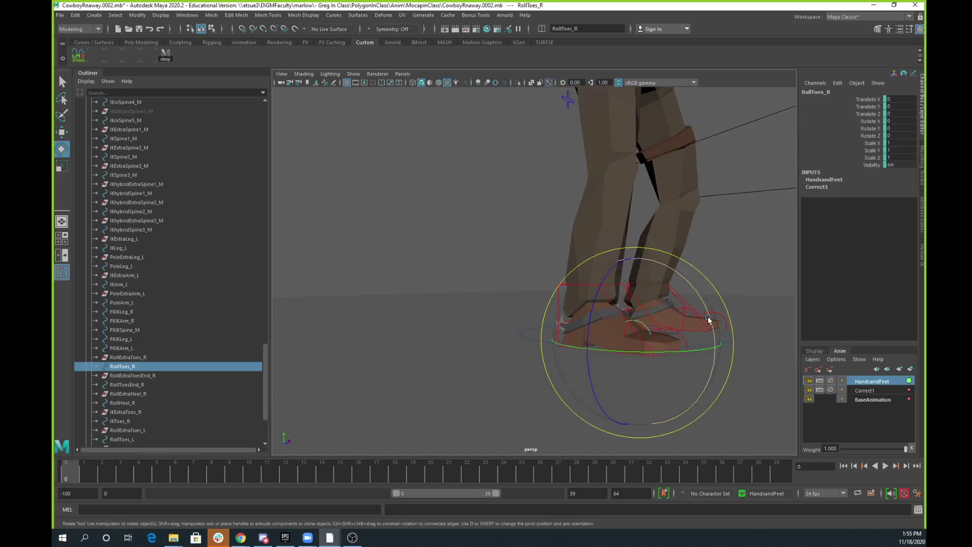
drag(712, 329, 706, 296)
key(ctrl+z)
click(773, 254)
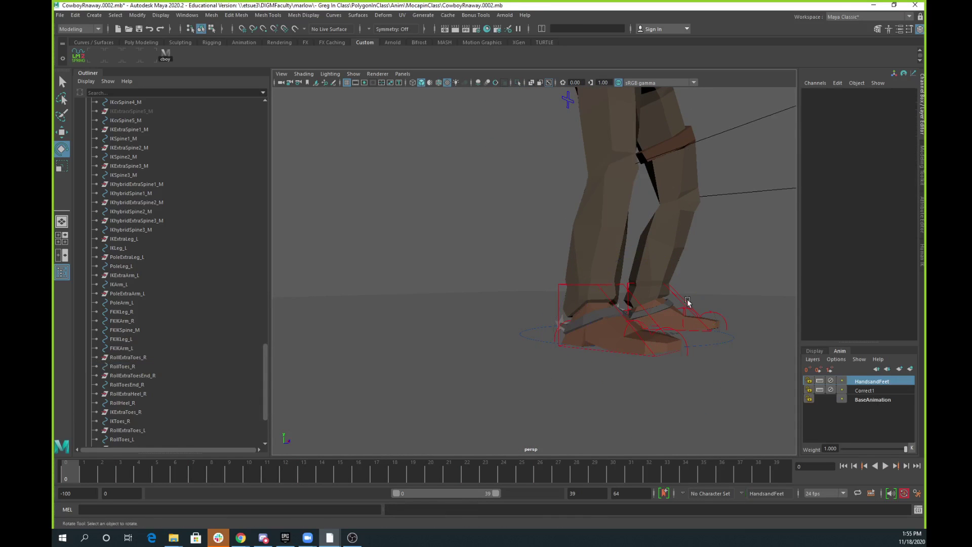
- Key the right toe control IKToes_R at frames 6 and 18, and rotate it in X to about -3.9 at frame 8 and -42.4 at frame 20
click(623, 328)
drag(94, 474, 176, 477)
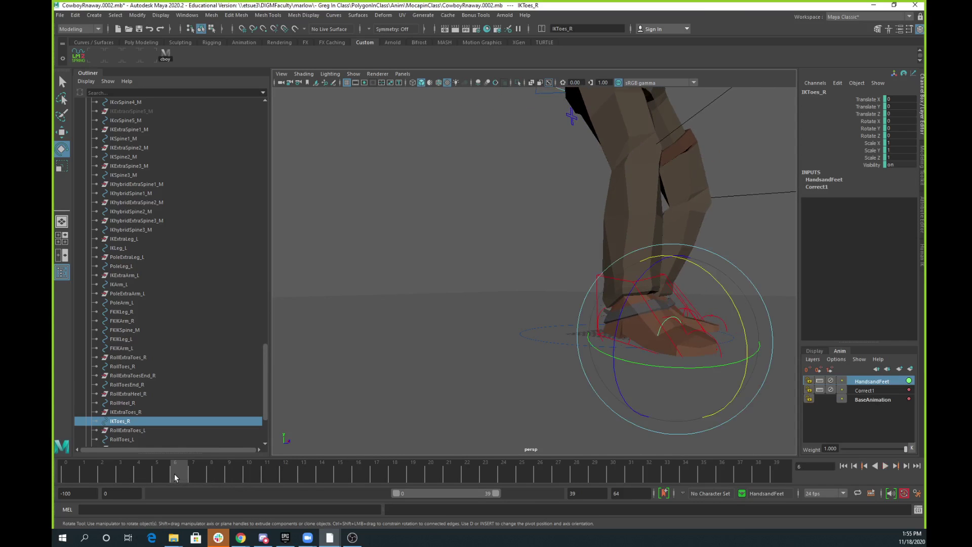
drag(178, 480, 212, 481)
drag(747, 330, 751, 322)
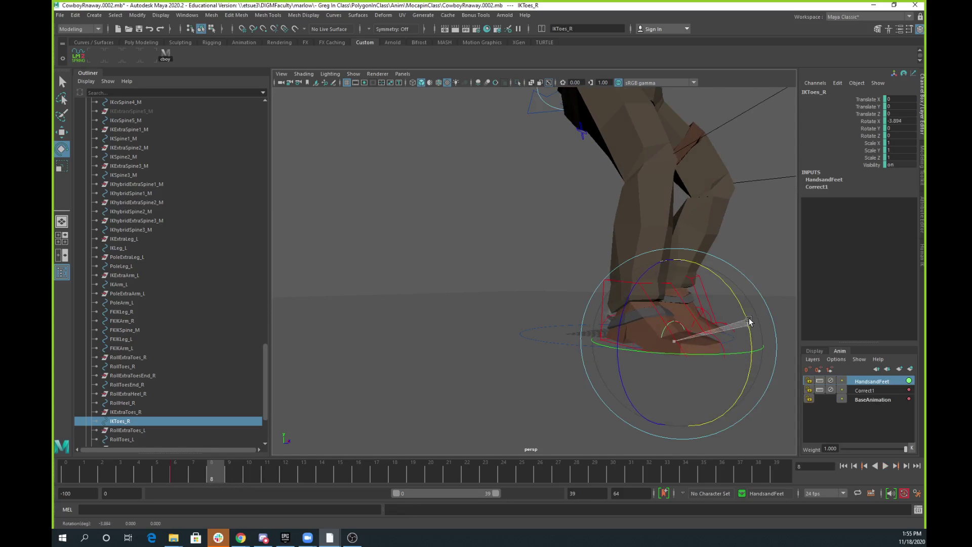
mouse_move(223, 475)
mouse_down()
mouse_move(438, 499)
mouse_move(400, 498)
mouse_move(409, 479)
mouse_move(440, 481)
mouse_up()
drag(577, 254, 611, 246)
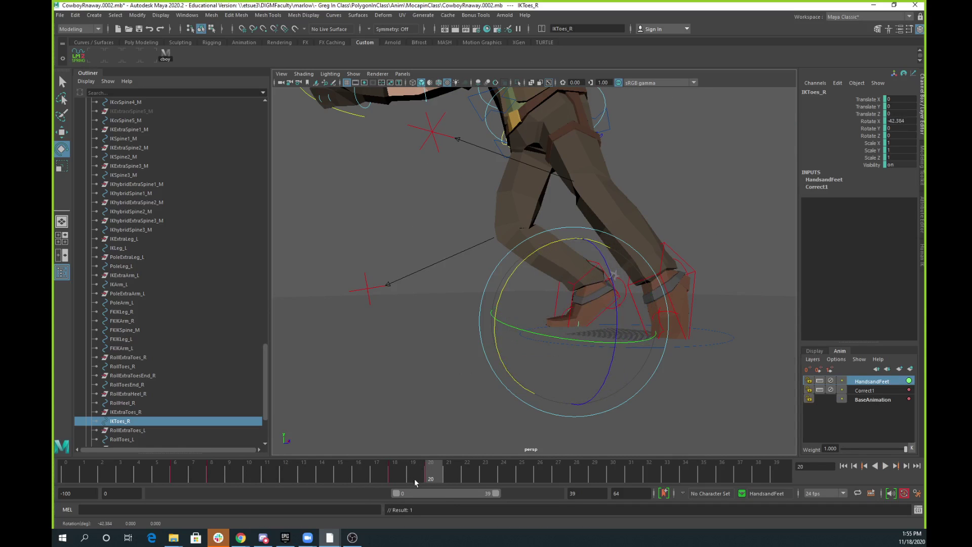
- At frame 22, reset the Rotate X of IKToes_R to 0 and rotate the toes in X to about -7.6
drag(415, 479, 471, 464)
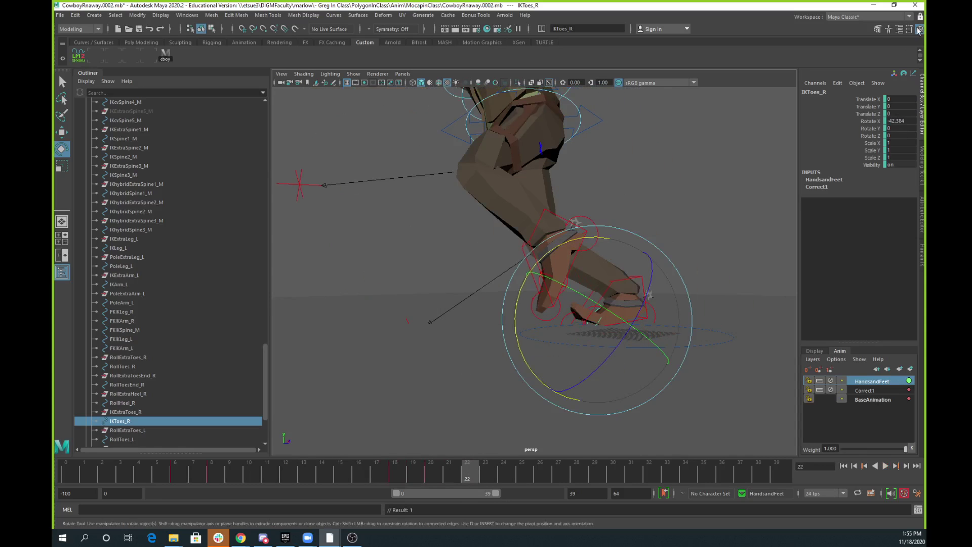
text(0)
key(Return)
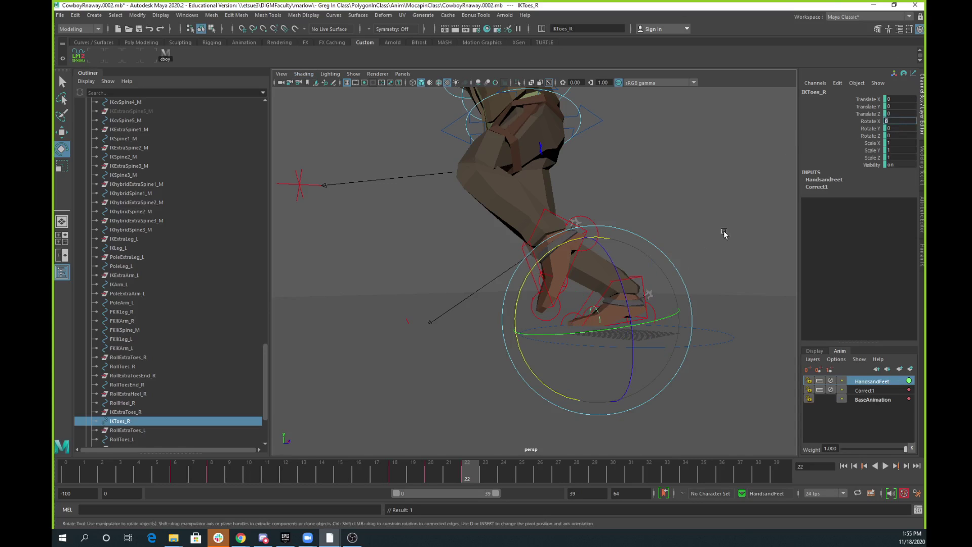
drag(572, 238, 582, 234)
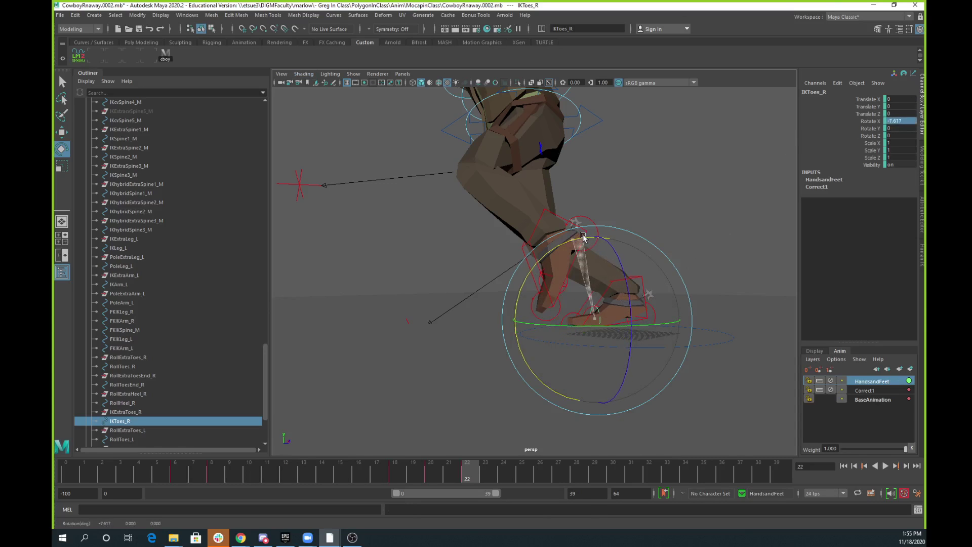
- At frame 25, rotate IKToes_R in X to about -35, and freely adjust it to about -29, -5.8 and -14.2 in X, Y and Z
drag(433, 468, 524, 475)
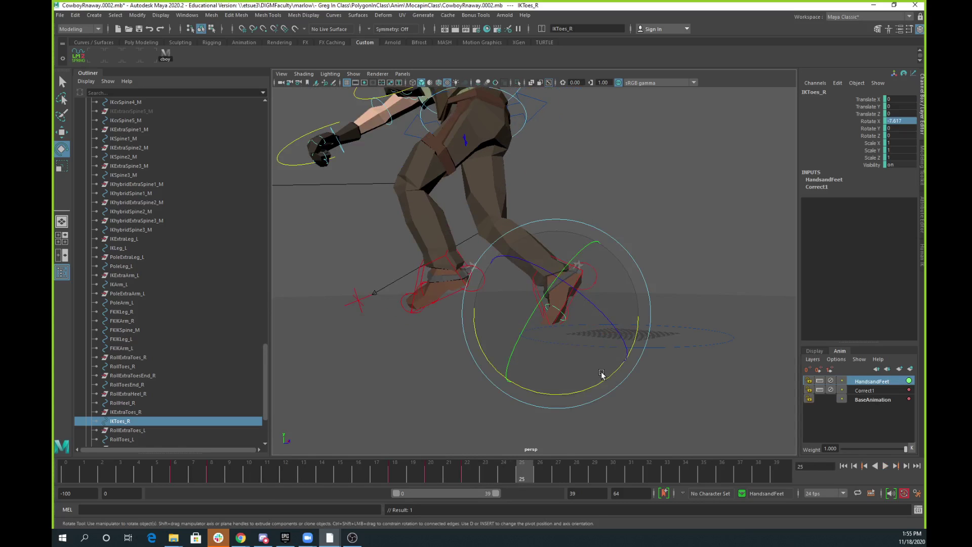
drag(602, 373, 516, 381)
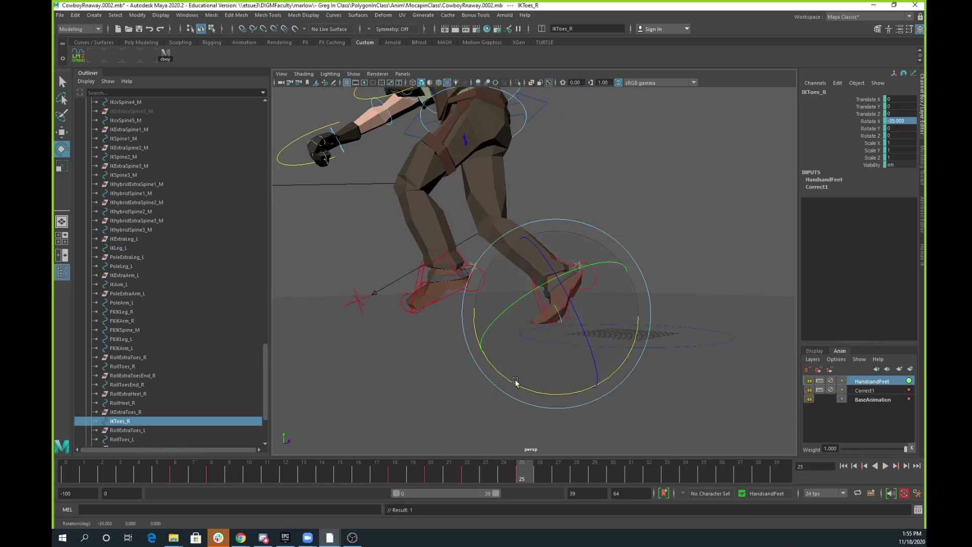
scroll(576, 387, up, 3)
drag(584, 282, 595, 304)
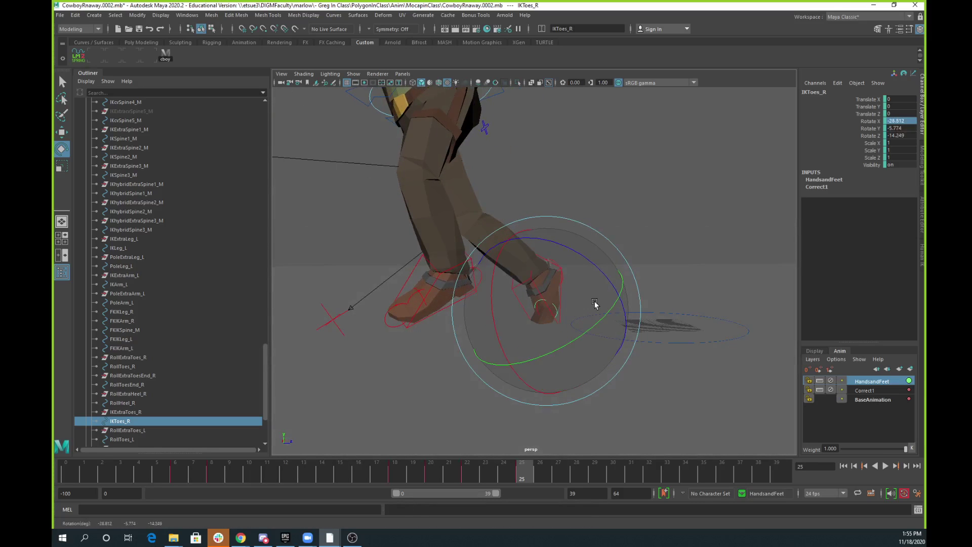
- Rotate IKToes_R to about -42.5, -6.6 and -9.7 at frame 25, and reset its Rotate X, Y and Z to 0 at frame 27
drag(508, 317, 492, 324)
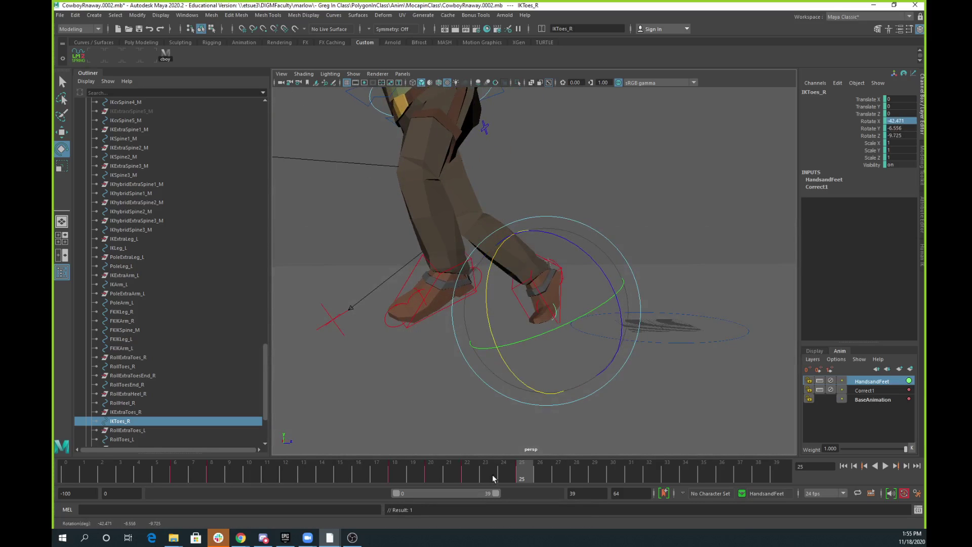
drag(533, 473, 558, 474)
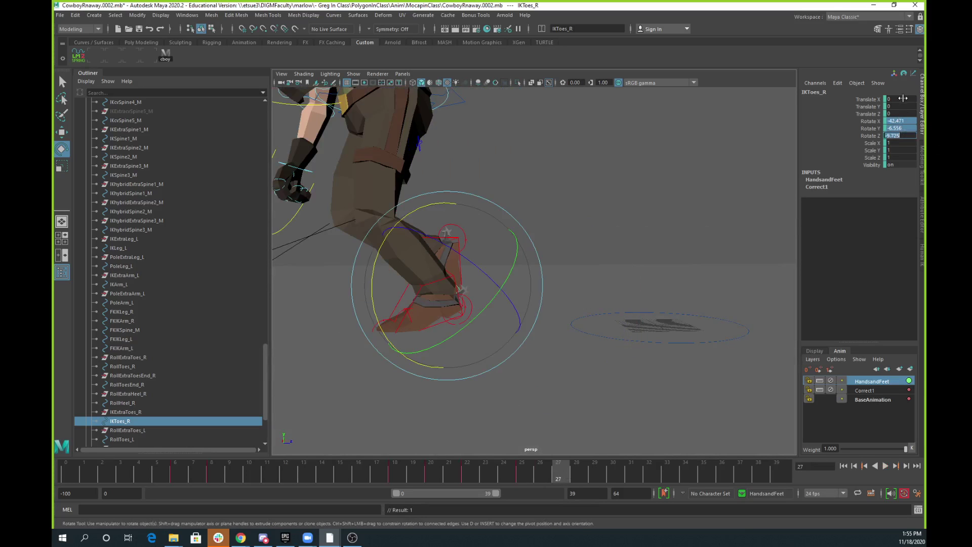
key(Return)
alt+drag(527, 276, 520, 433)
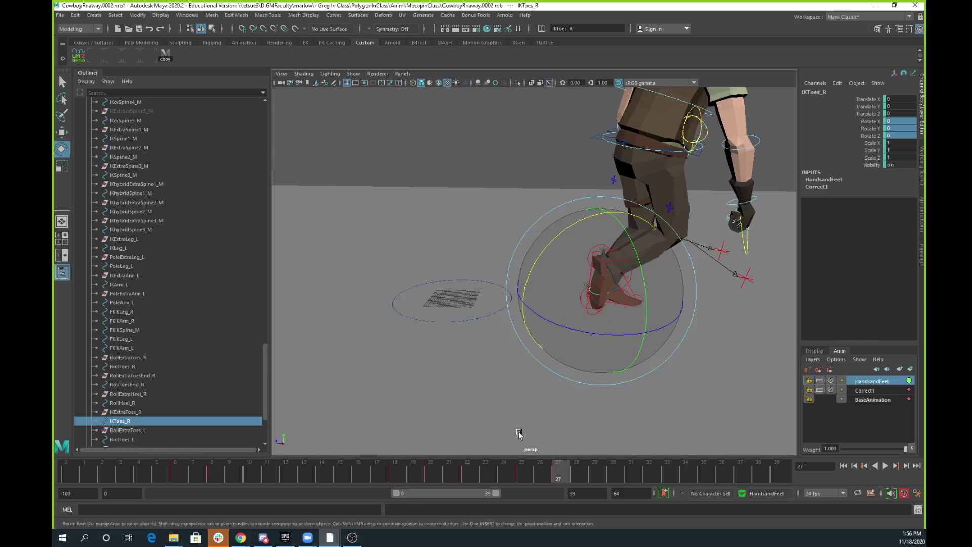
- Key IKToes_R at frame 32 and rotate it in X to about -4.3 at frame 34
drag(563, 475, 648, 481)
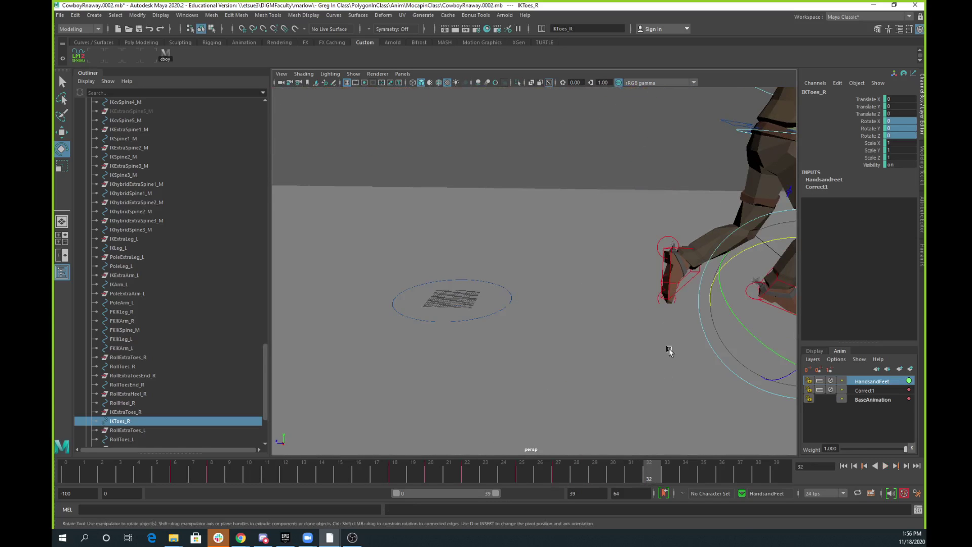
key(f)
alt+drag(450, 275, 549, 300)
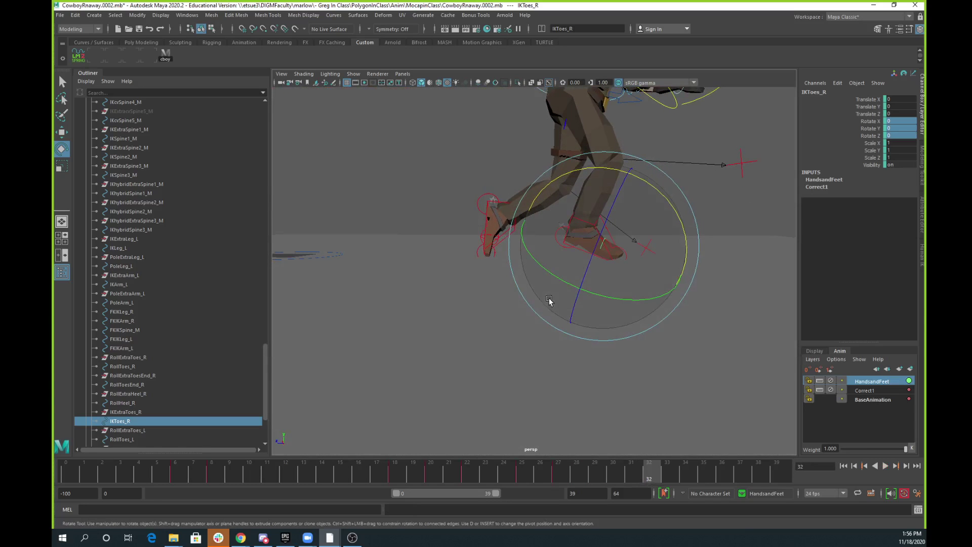
mouse_move(662, 478)
mouse_down()
mouse_move(718, 487)
mouse_move(679, 477)
mouse_up()
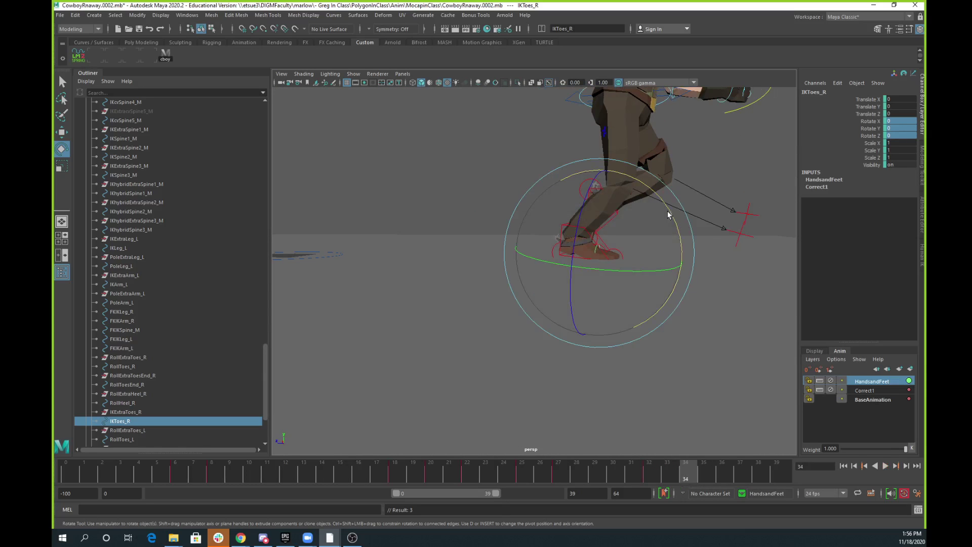
mouse_move(668, 214)
mouse_down()
mouse_move(681, 237)
mouse_move(666, 211)
mouse_up()
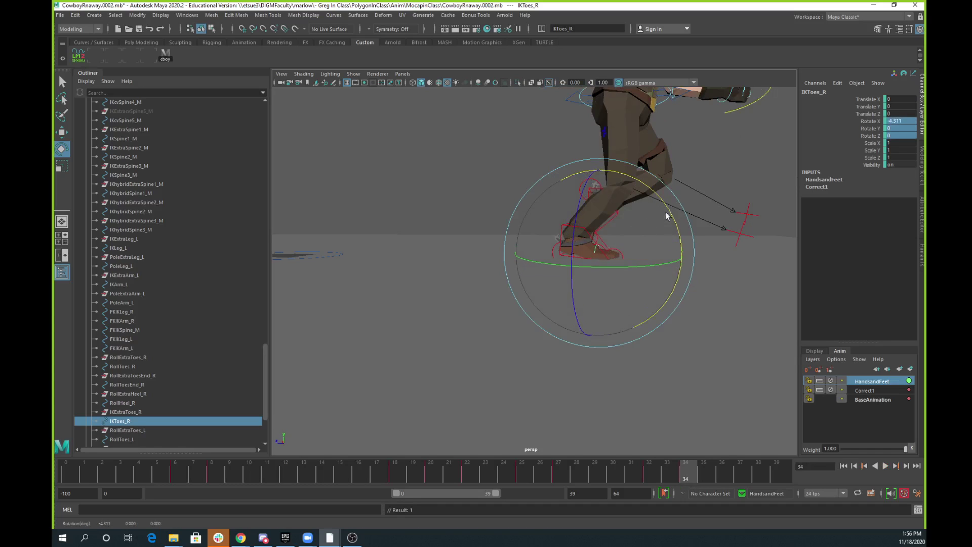
- Rotate IKToes_R in X to about -67.6 at frame 37 and to about 12.2 at frame 39
drag(695, 473, 739, 472)
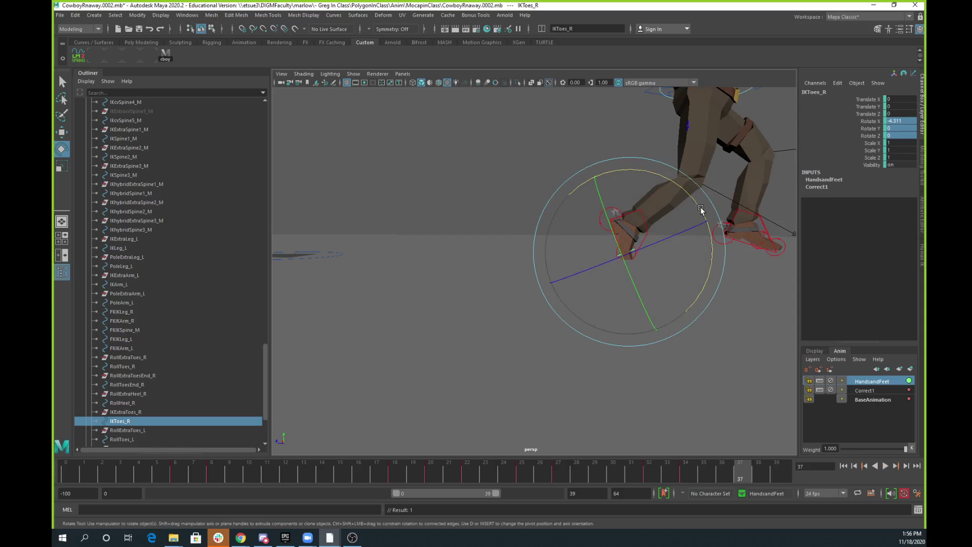
drag(701, 210, 619, 165)
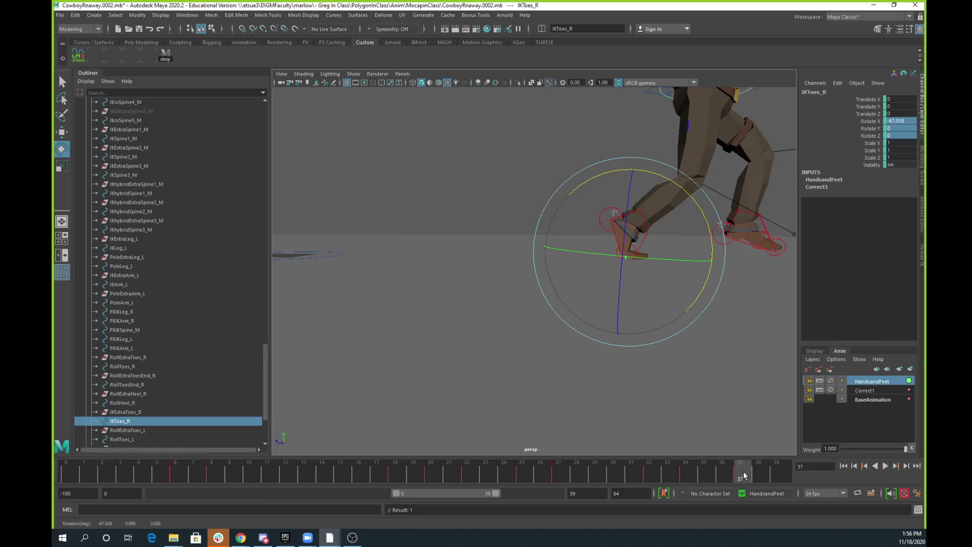
drag(744, 475, 776, 473)
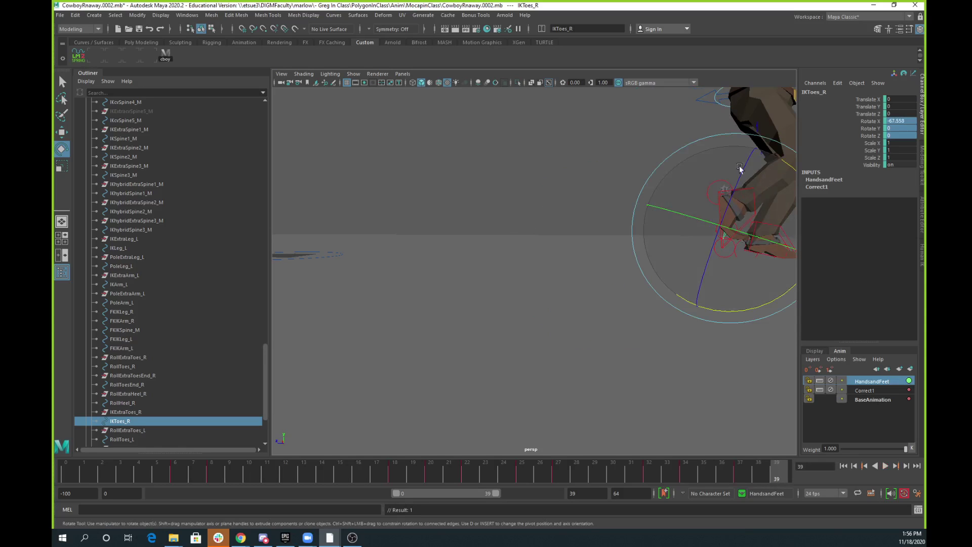
drag(788, 168, 647, 386)
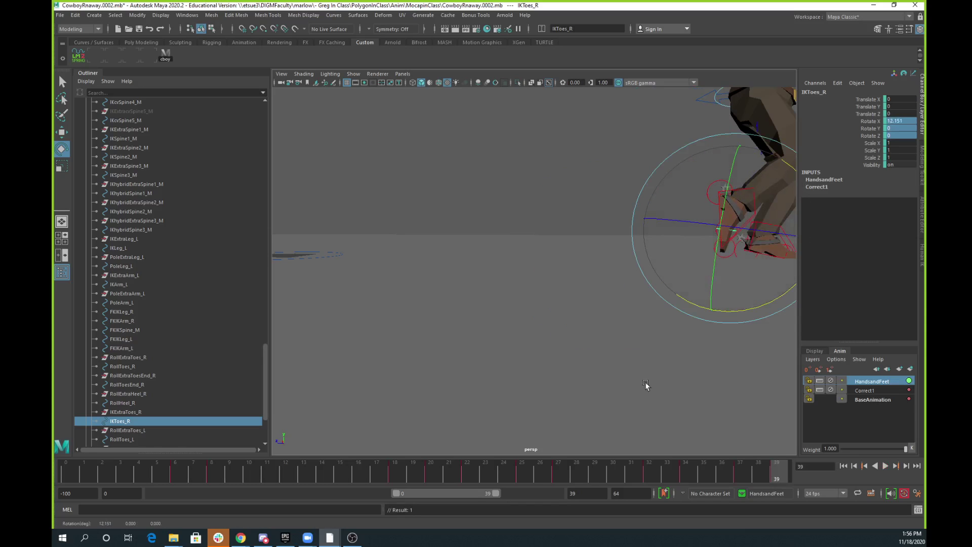
- Deselect the right toe control and play the run back from near its start to review the toe motion
drag(736, 477, 101, 474)
alt+middle_drag(428, 287, 527, 284)
alt+drag(527, 284, 530, 319)
alt+middle_drag(530, 319, 380, 348)
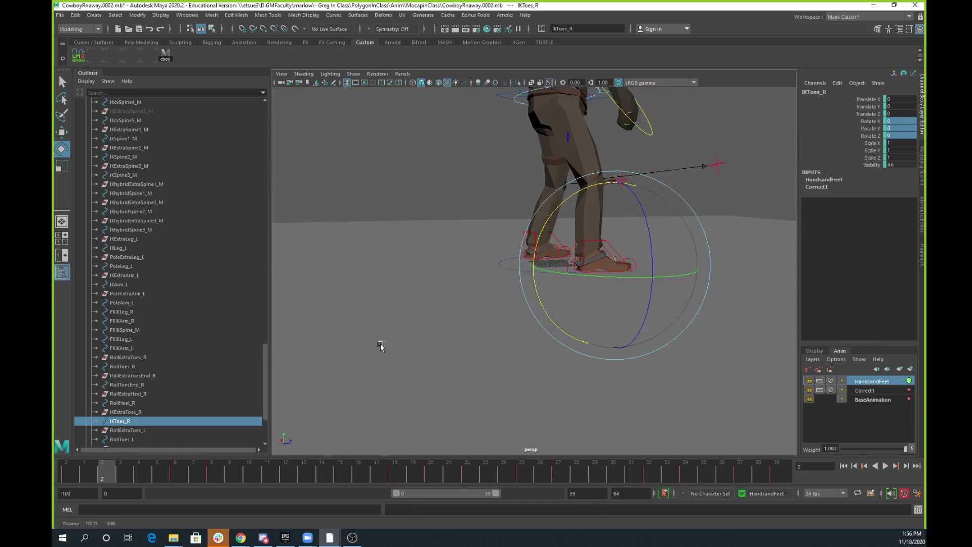
alt+right_drag(653, 319, 594, 326)
click(723, 197)
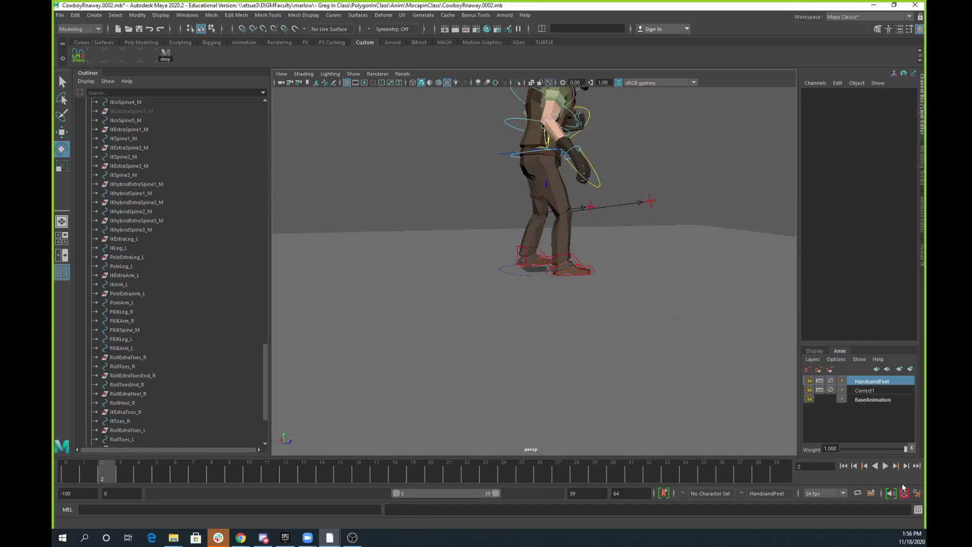
click(885, 466)
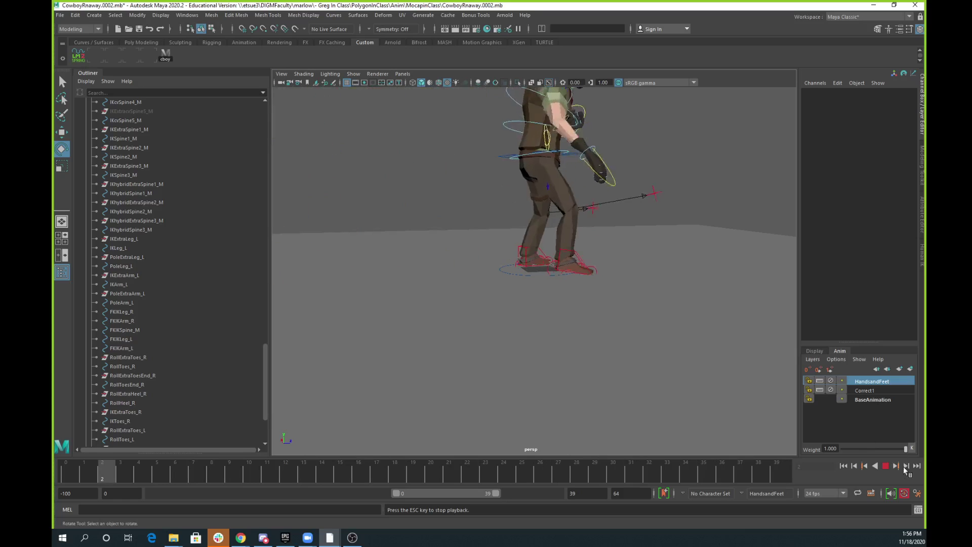
click(886, 466)
- Examine the right foot from behind around frame 20, briefly playing the run with IKLeg_R selected, and deselect the control
alt+middle_drag(507, 253, 511, 324)
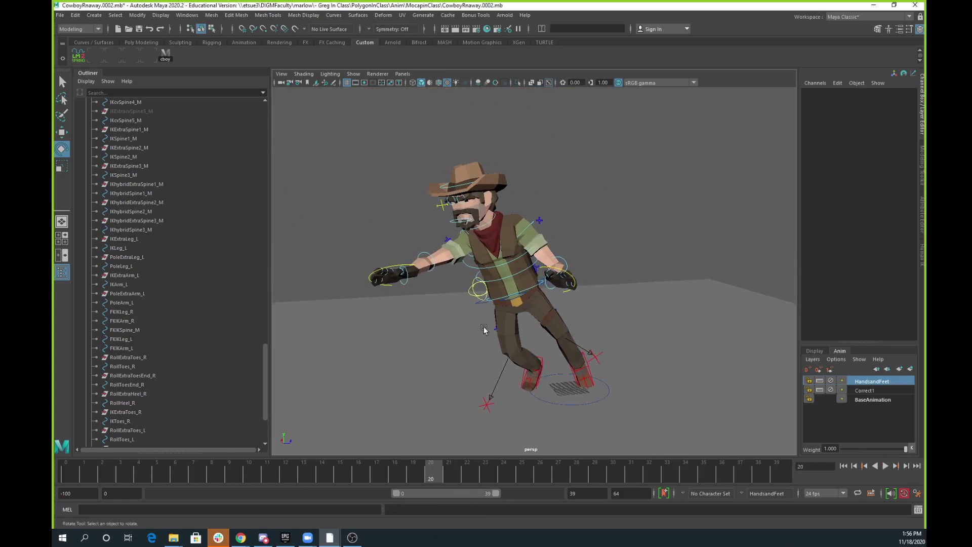
alt+right_drag(499, 311, 466, 307)
alt+drag(466, 306, 339, 289)
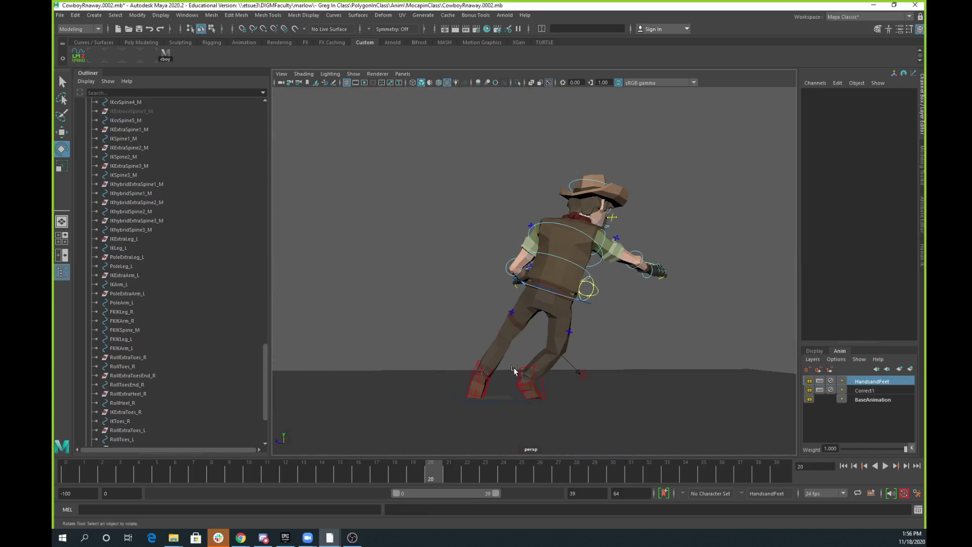
click(529, 386)
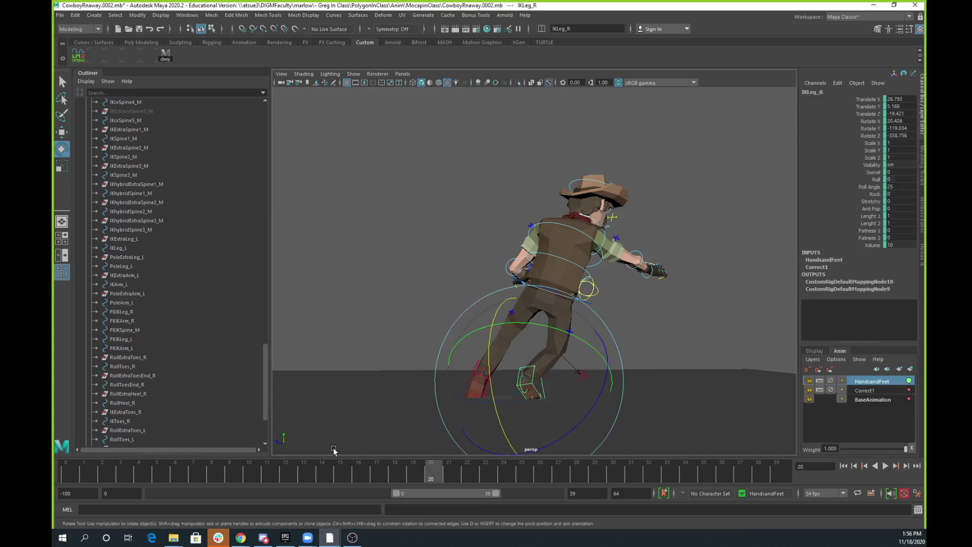
key(alt+v)
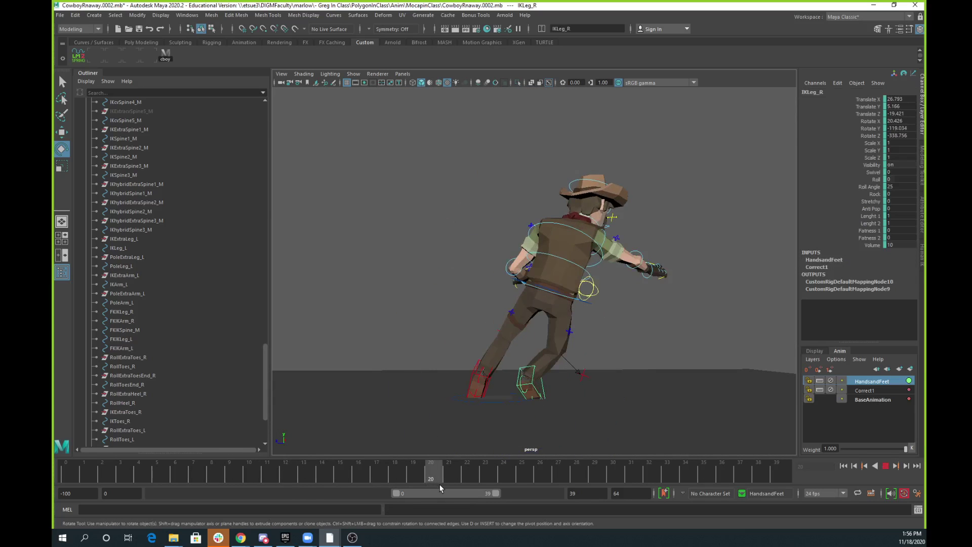
key(alt+v)
click(668, 329)
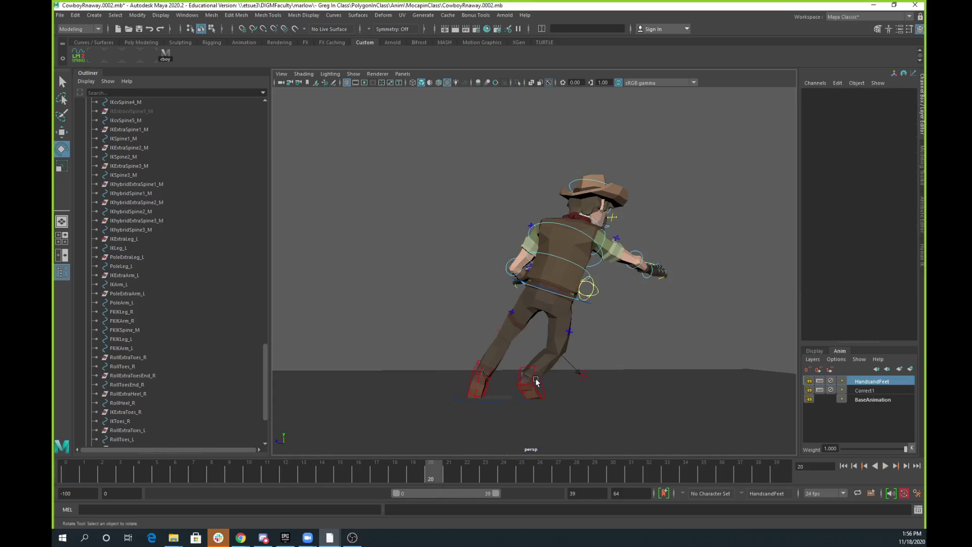
- Key the right foot control IKLeg_R at frame 14 and rotate it about its Z axis at frame 20
click(533, 384)
mouse_move(382, 461)
mouse_down()
mouse_move(316, 478)
mouse_move(437, 482)
mouse_up()
drag(597, 403, 582, 417)
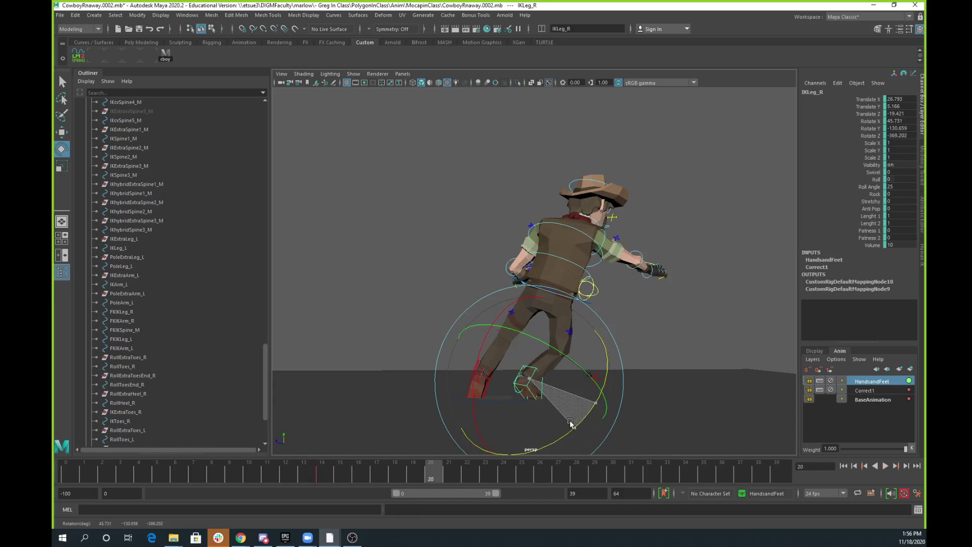
- Rotate IKLeg_R at frame 23 to adjust the right foot, and zero-key the control on HandsandFeet at frame 27
drag(430, 482, 488, 474)
drag(603, 369, 596, 391)
drag(469, 476, 567, 479)
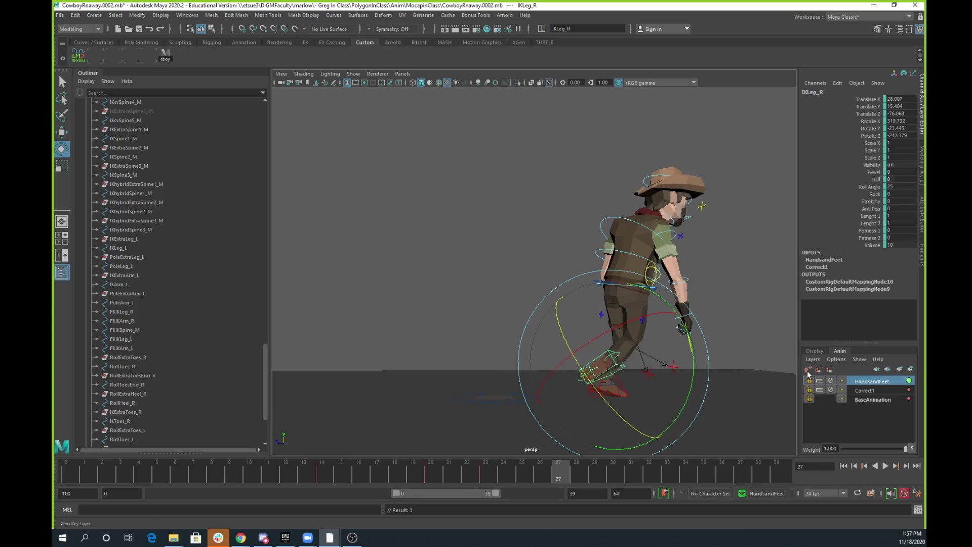
drag(663, 329, 694, 398)
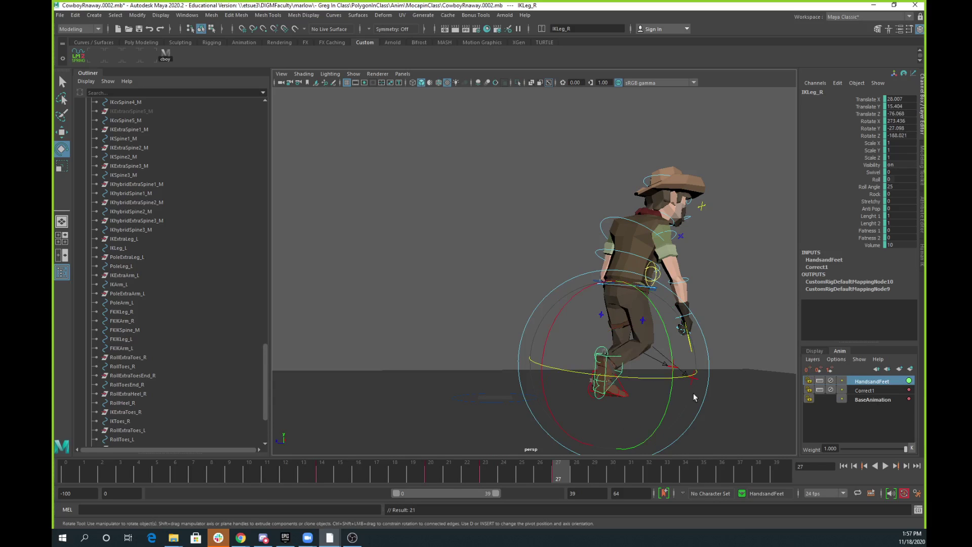
- Play the run back to review the corrected right foot, and deselect IKLeg_R
drag(557, 472, 120, 474)
click(885, 466)
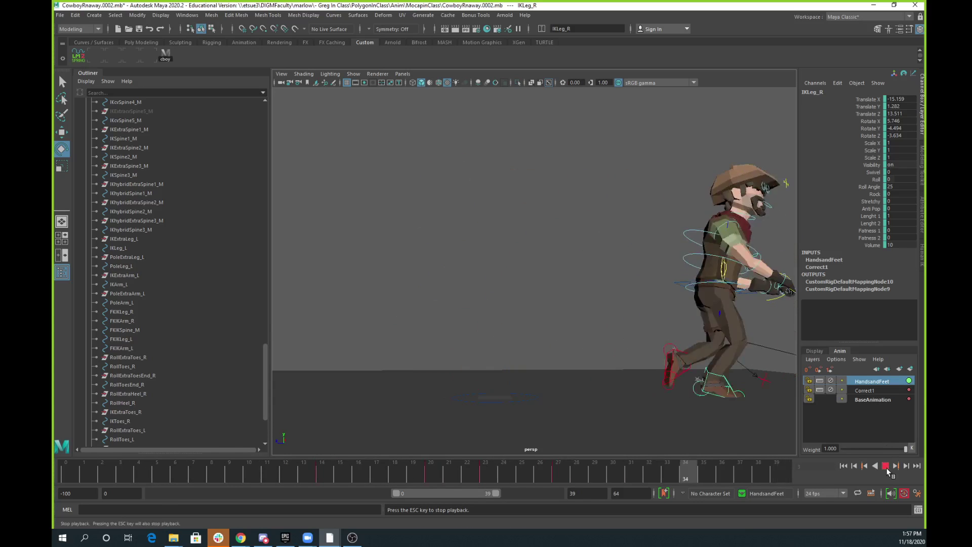
click(886, 466)
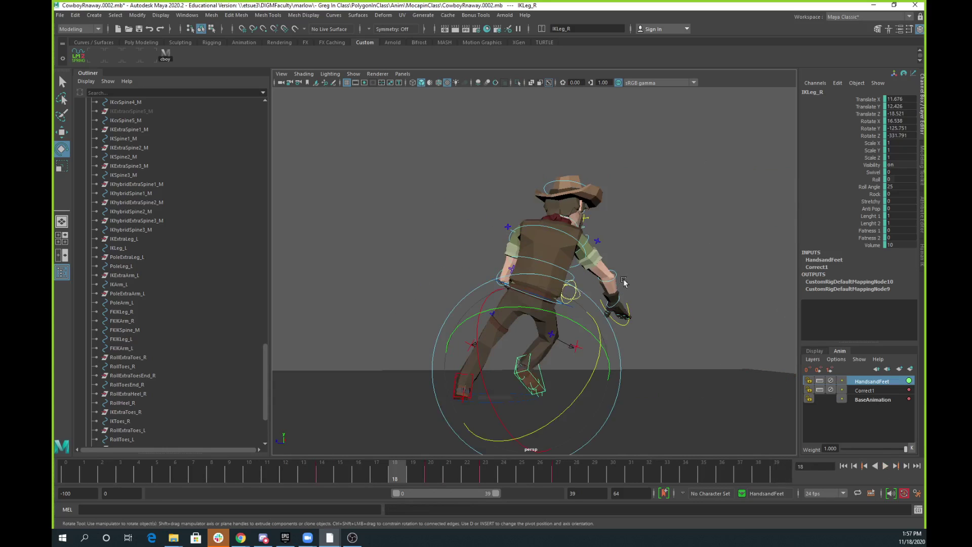
click(673, 255)
- Select the lower spine control FKSpine1_M and zero-key it on the HandsandFeet layer at frame 8
click(567, 298)
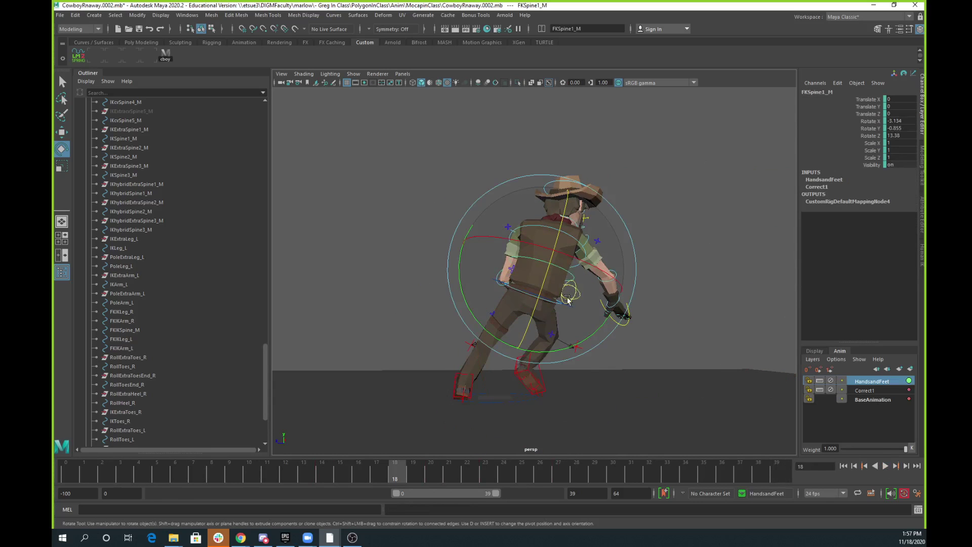
mouse_move(384, 472)
mouse_down()
mouse_move(165, 458)
mouse_move(396, 482)
mouse_move(220, 438)
mouse_up()
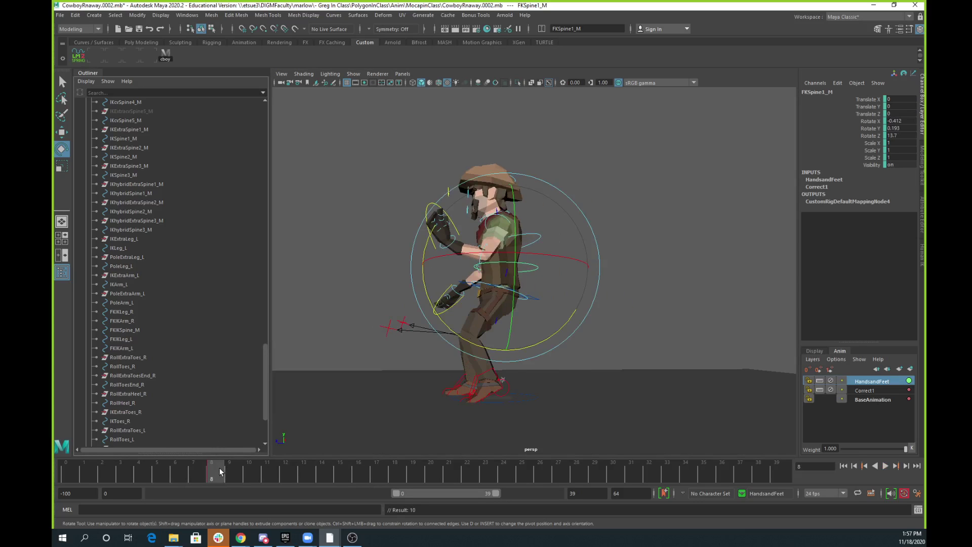
key(period)
- Rotate FKSpine1_M to about -3.0, -17.6 and 15.1 at frame 17, and to about -4.2, 0.1 and 24.6 at frame 23
key(Escape)
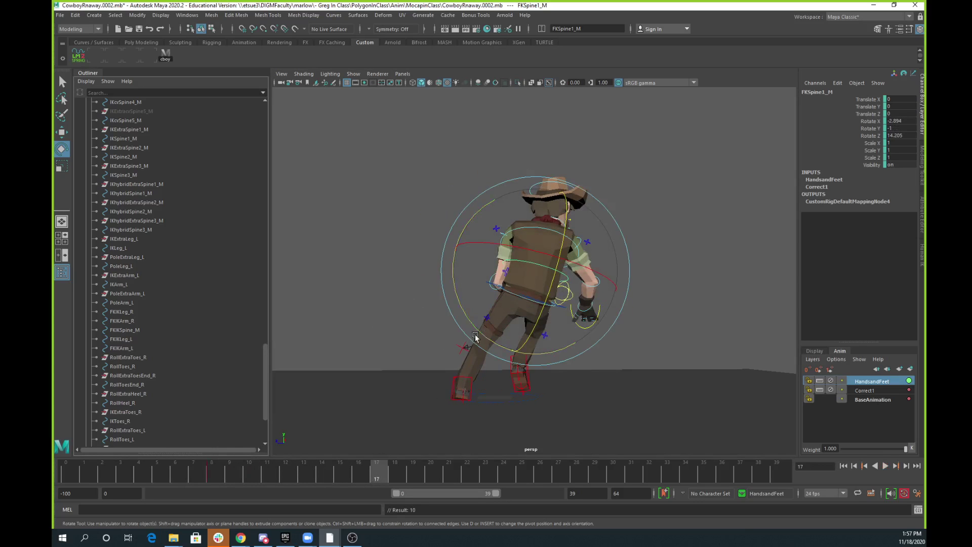
drag(478, 331, 494, 343)
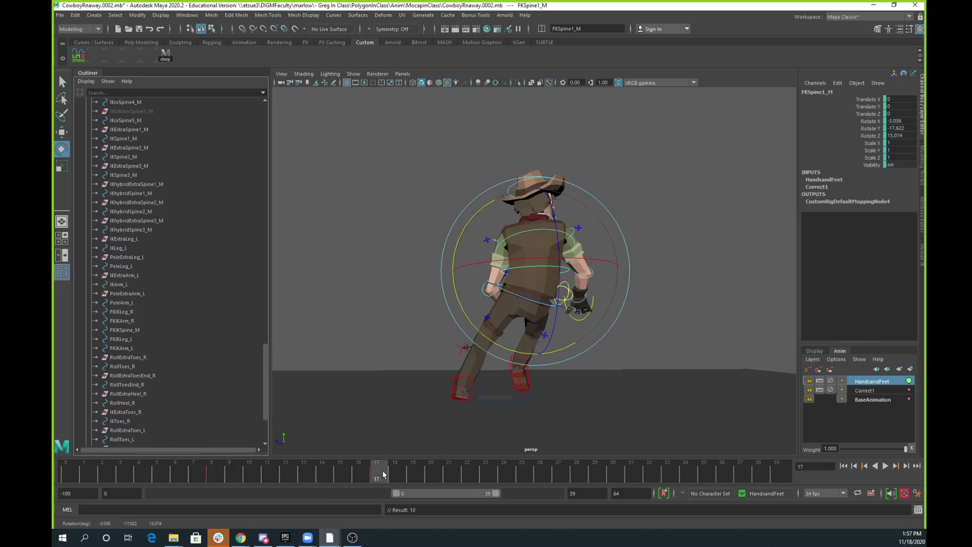
drag(383, 475, 485, 475)
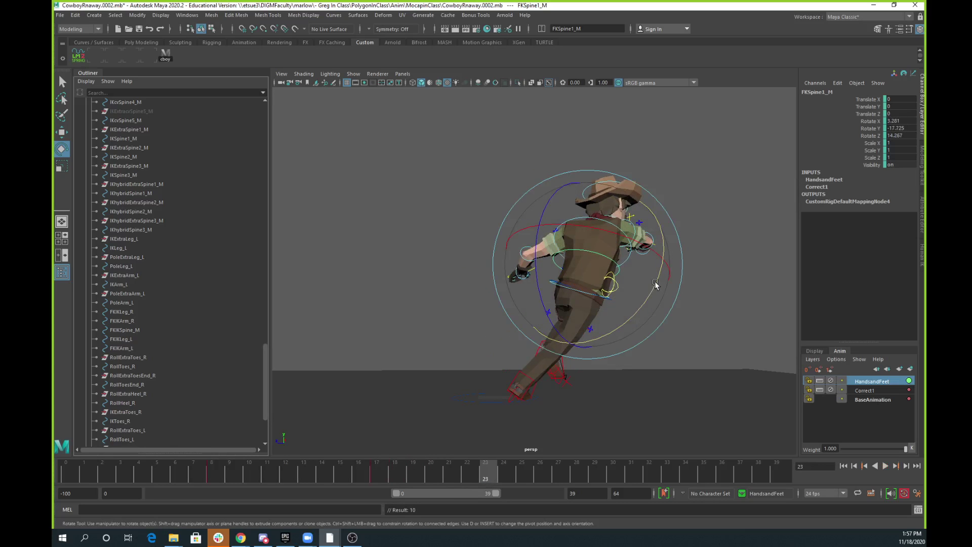
drag(656, 284, 538, 264)
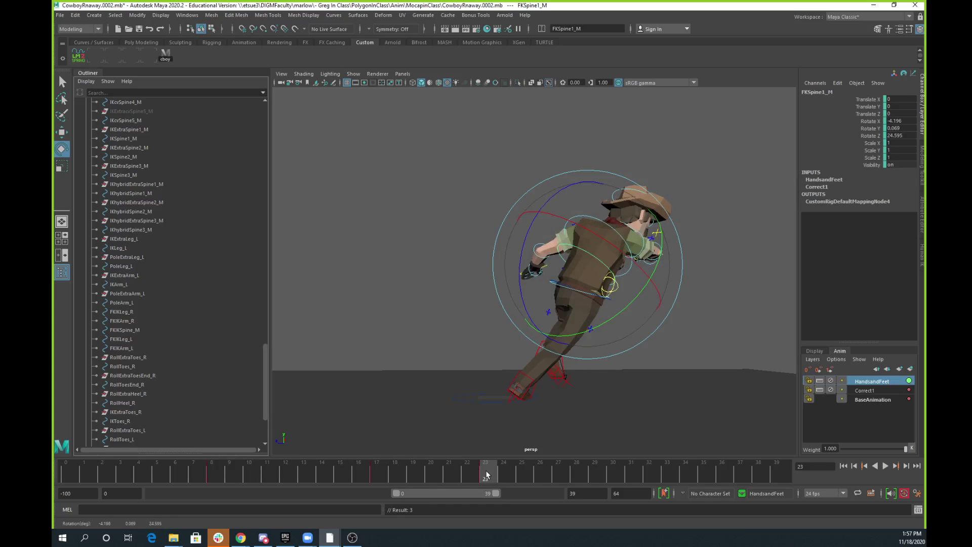
- At frame 30, zero-key FKSpine1_M and bend the spine forward to rotations of about -3.8, 2.6 and 34.8
drag(486, 474, 610, 477)
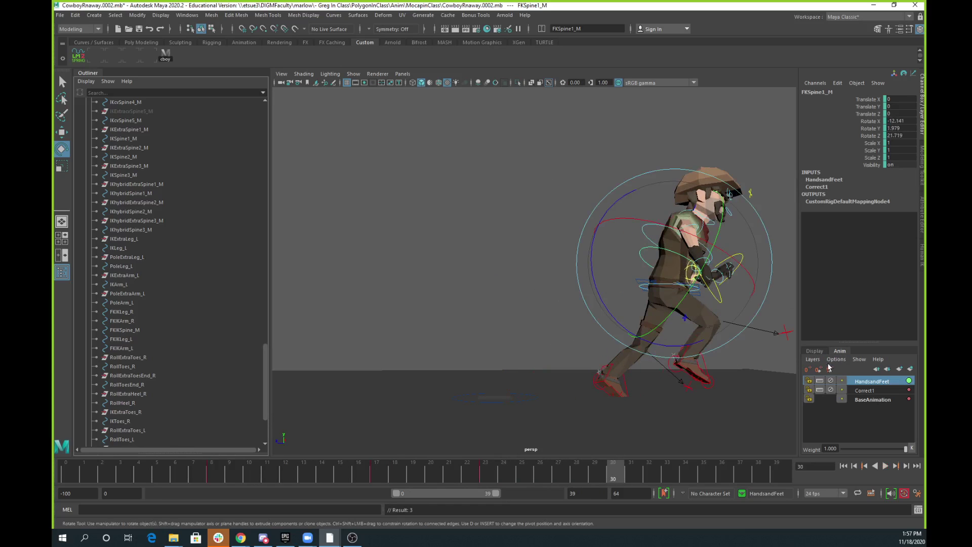
click(808, 368)
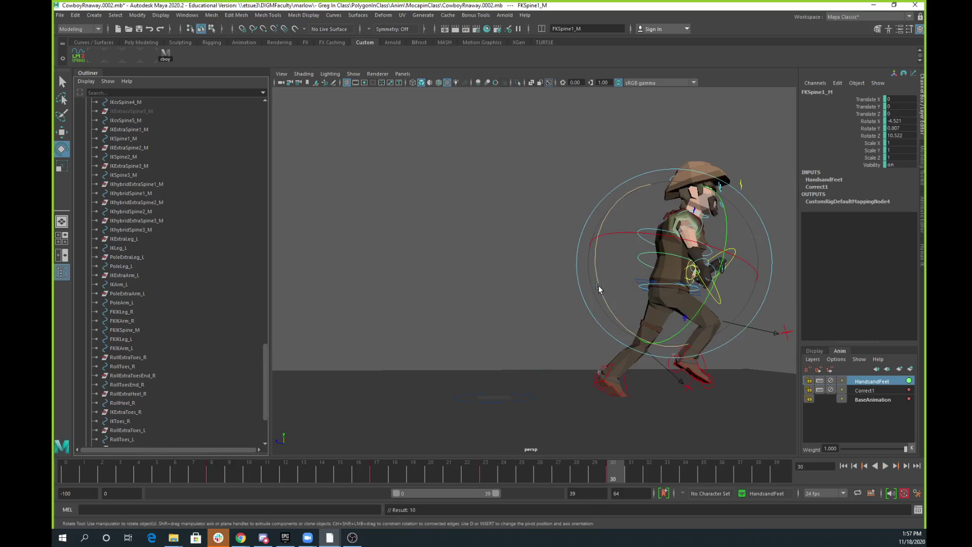
drag(599, 287, 734, 414)
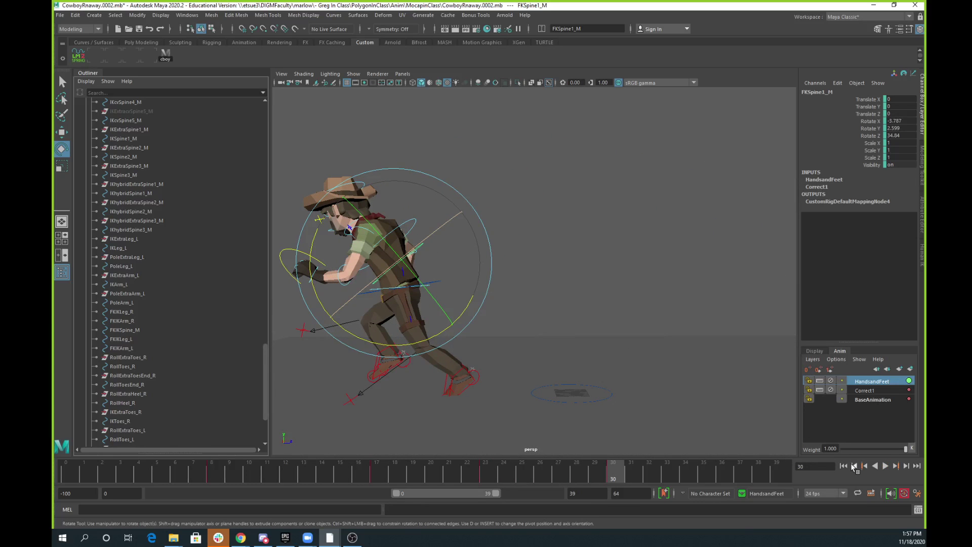
- Return to frame 0 and play the run back to review the spine corrections
click(854, 466)
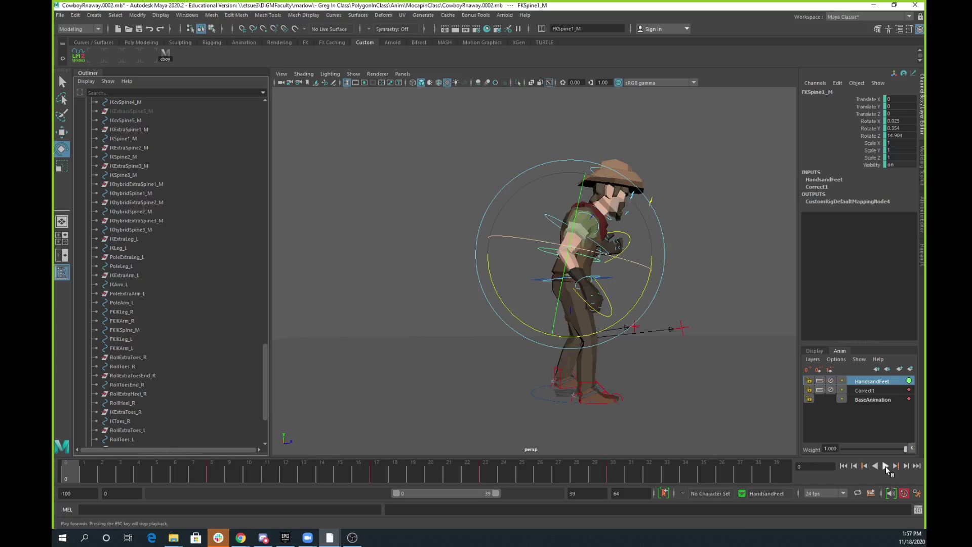
click(886, 466)
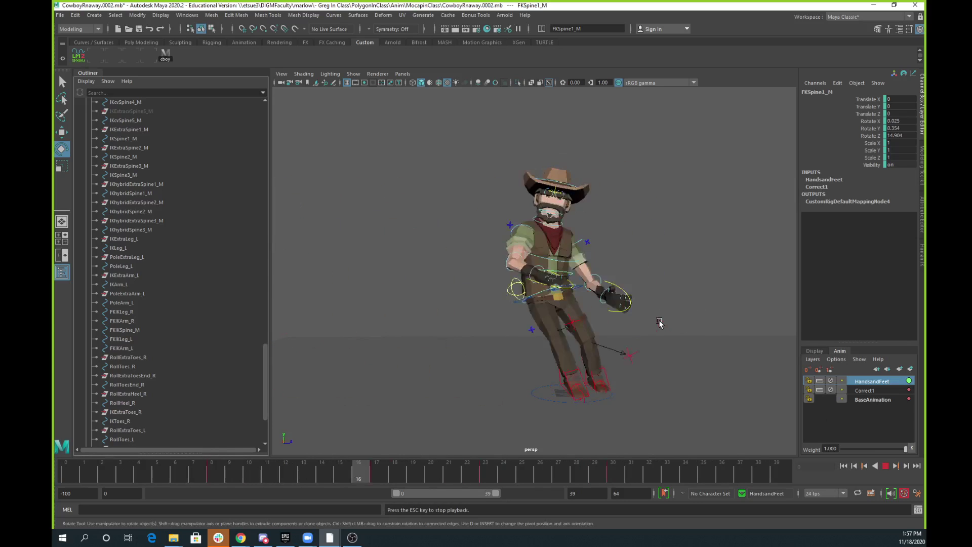
- Replay the run from frame 0, then stop on frame 12 to examine the head's direction
click(886, 466)
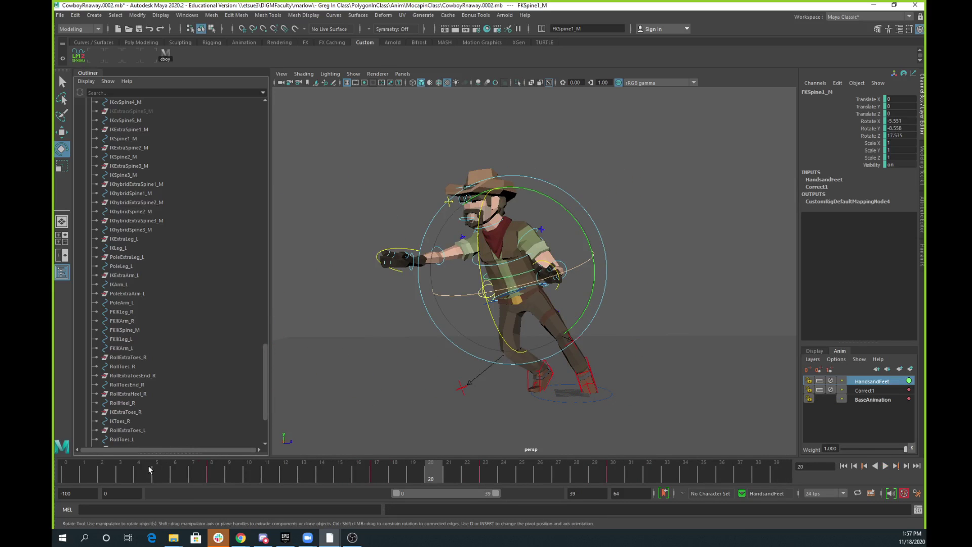
click(64, 469)
key(alt+v)
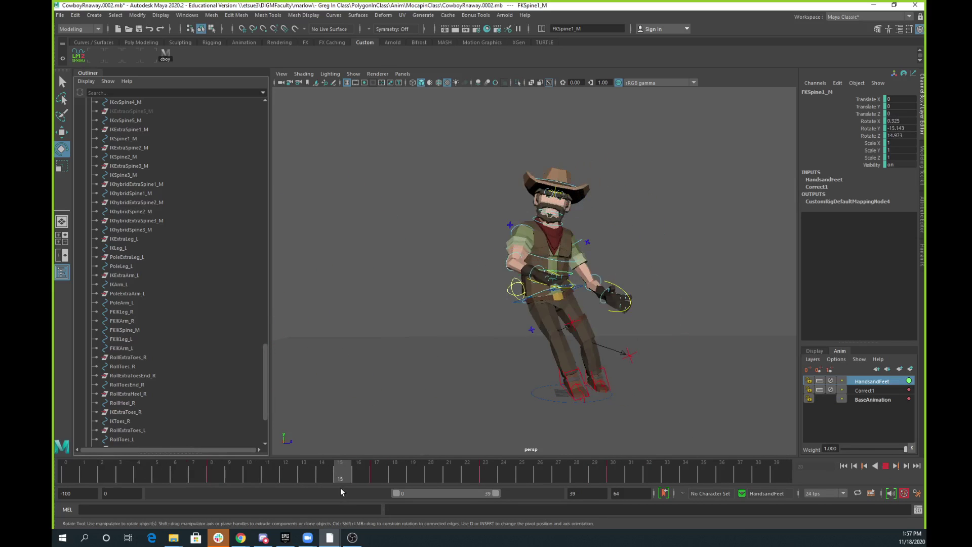
mouse_move(287, 480)
mouse_down()
mouse_move(267, 481)
mouse_move(295, 480)
mouse_up()
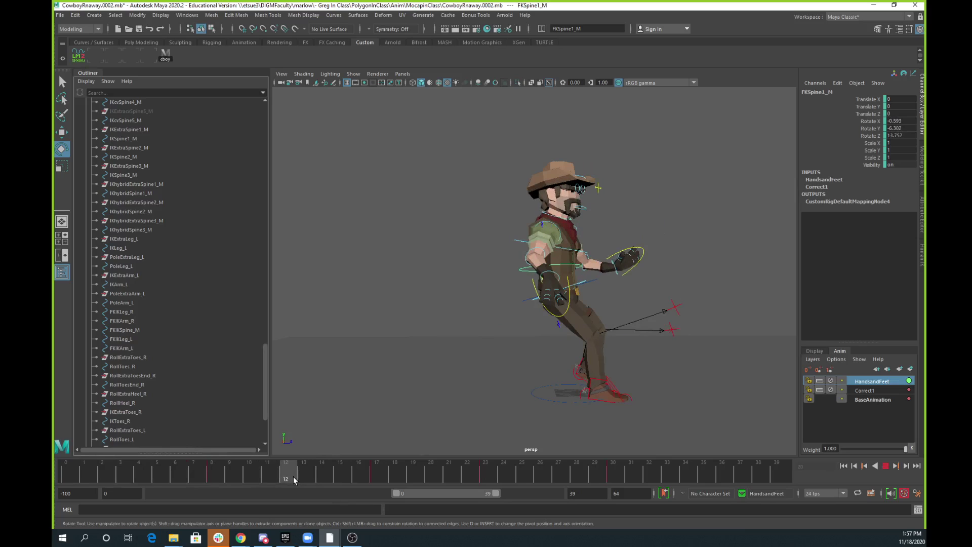
- Select the head control FKHead_M, zero-key it at frame 9 and rotate it to about -48.0, -3.1 and -0.8 at frame 12
click(606, 179)
click(581, 176)
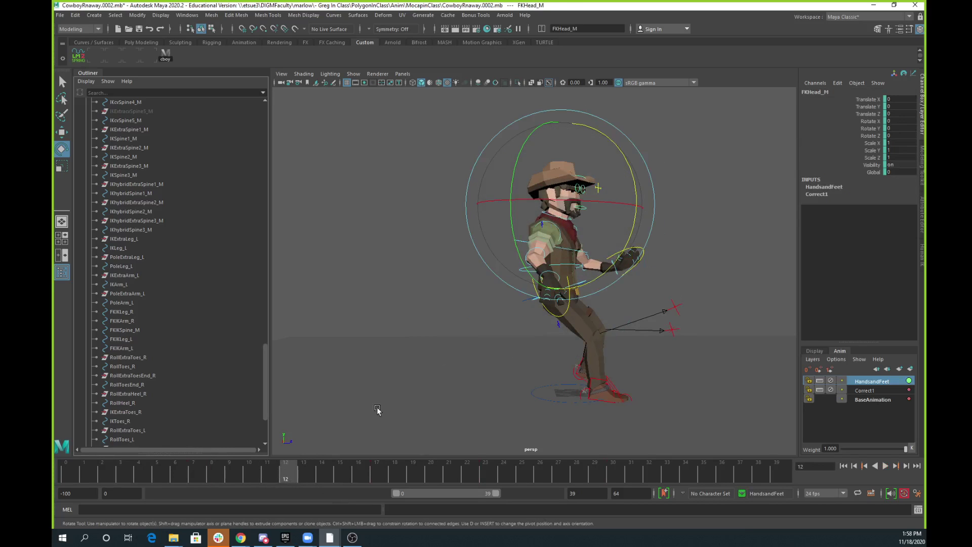
mouse_move(286, 477)
mouse_down()
mouse_move(226, 478)
mouse_move(288, 476)
mouse_up()
drag(596, 211, 518, 204)
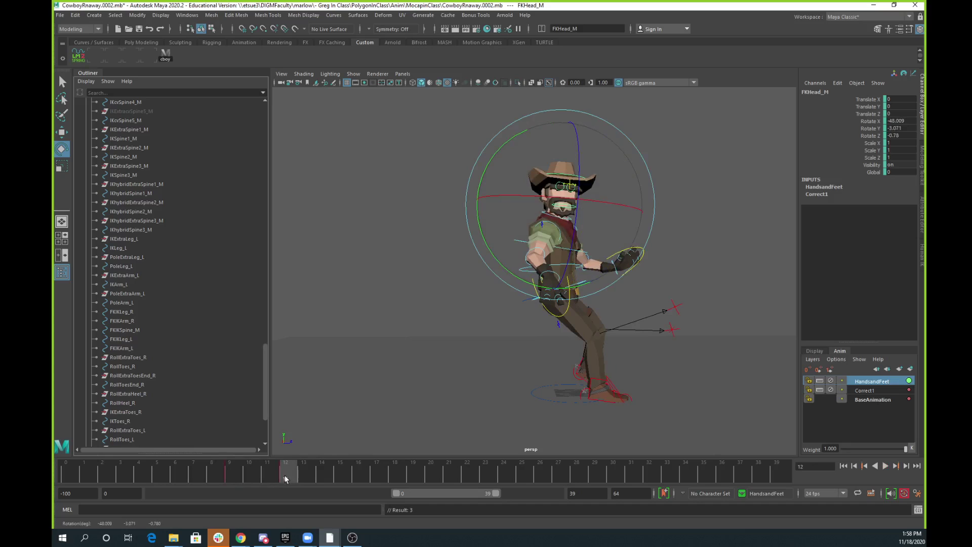
- Key FKHead_M's turned pose at frame 16, zero-key the control at frame 21, and return to frame 0
drag(286, 479, 449, 480)
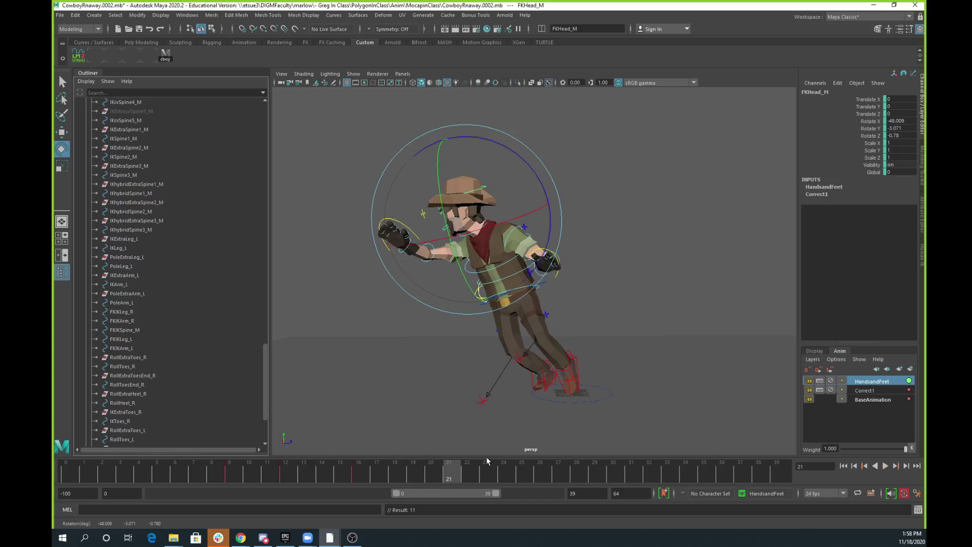
click(808, 372)
drag(445, 475, 66, 478)
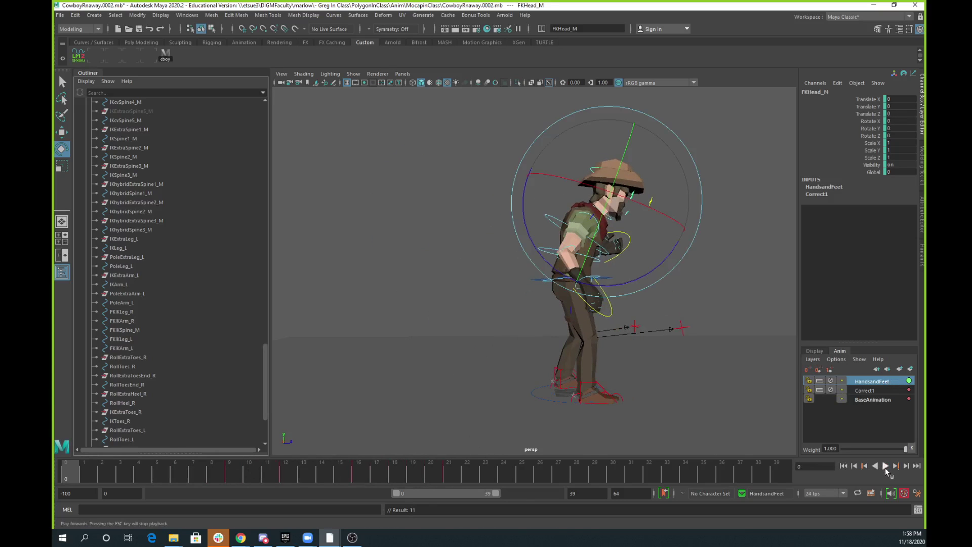
- Play the run back with the rig's control curves hidden in the viewport, and clear the selection
click(886, 466)
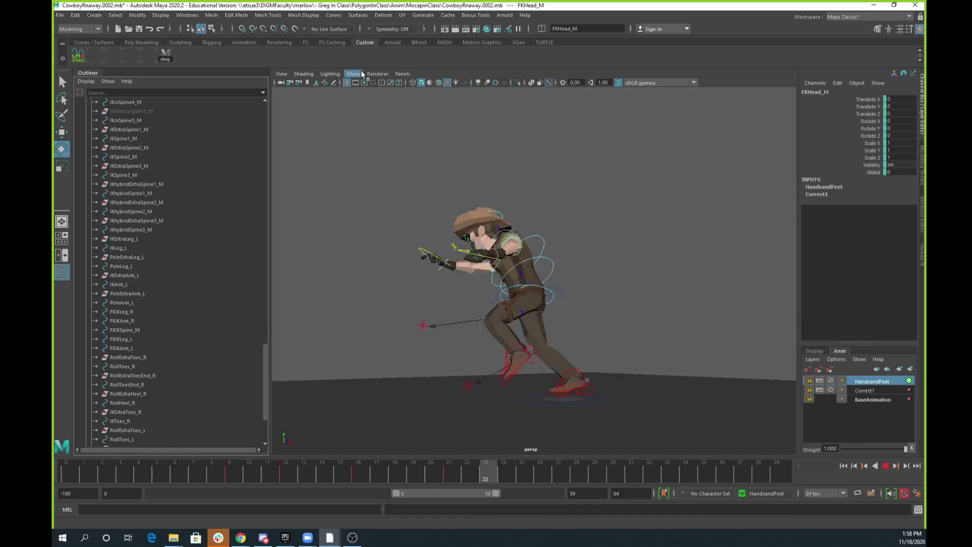
click(362, 74)
click(376, 126)
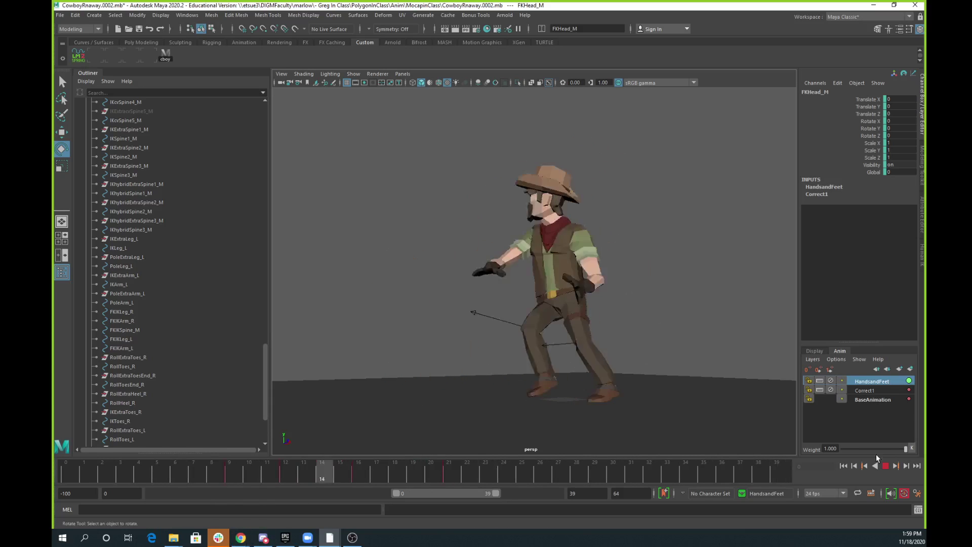
click(768, 419)
- Switch to the Mixamo page in Chrome and search the animations for "dance"
mouse_move(242, 539)
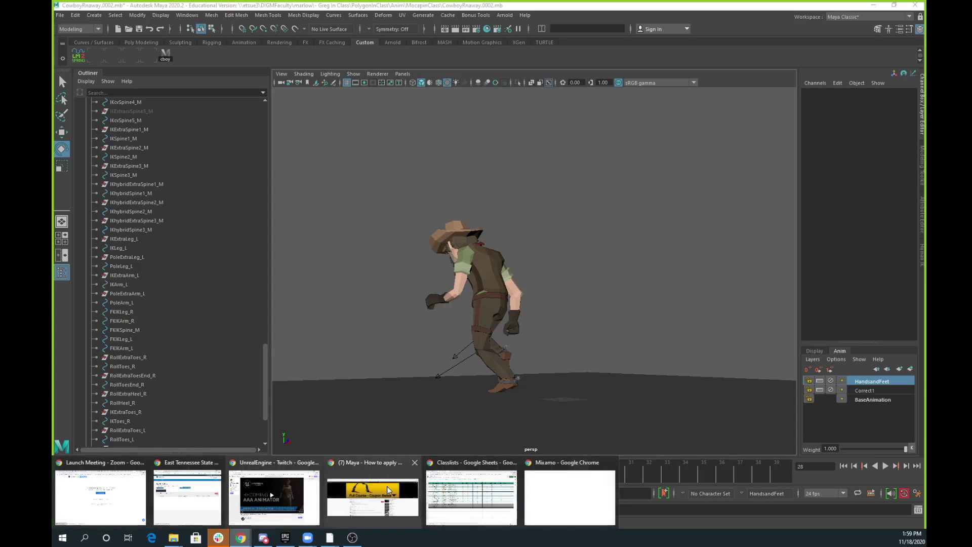
click(578, 497)
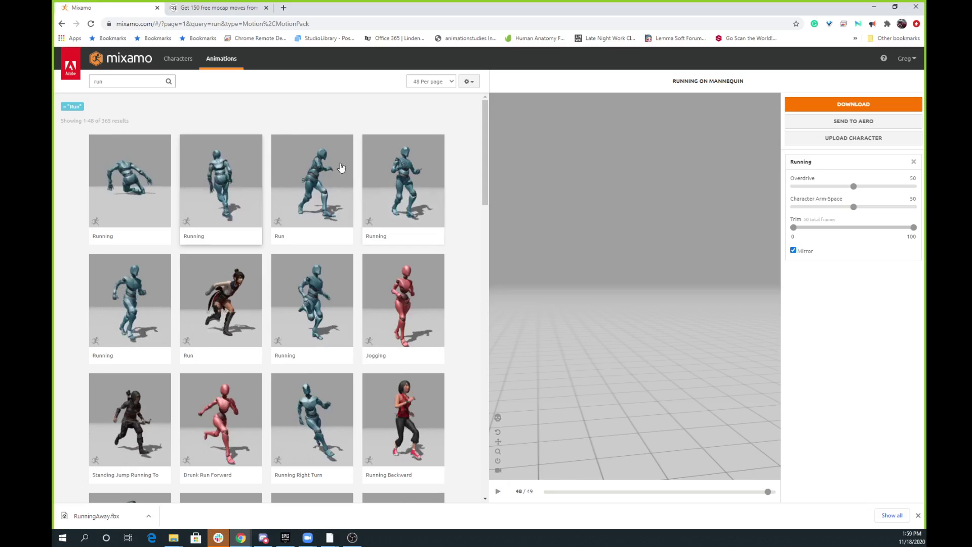
click(129, 81)
text(dance)
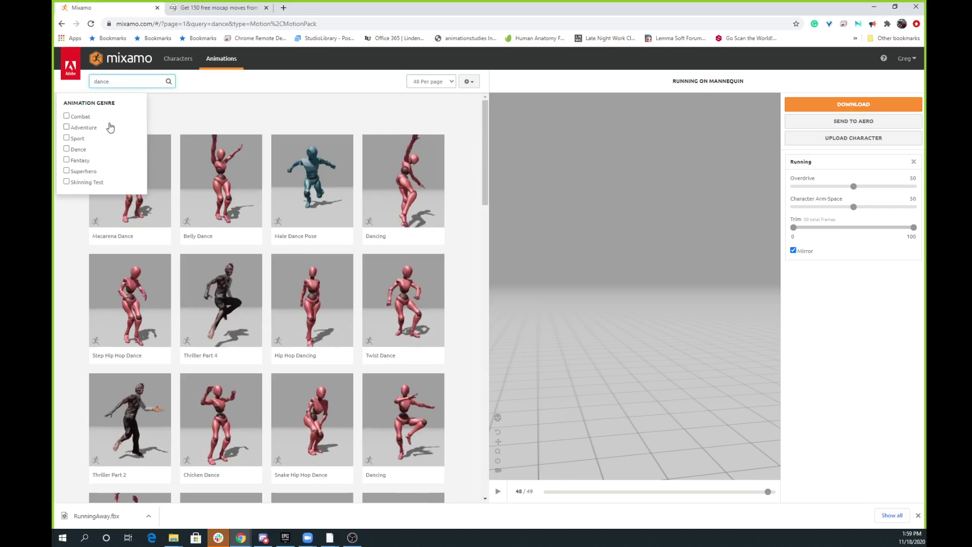
- Preview the Belly Dance, Dancing and Hip Hop Dancing clips on the mannequin, orbiting around a Dancing clip
click(236, 200)
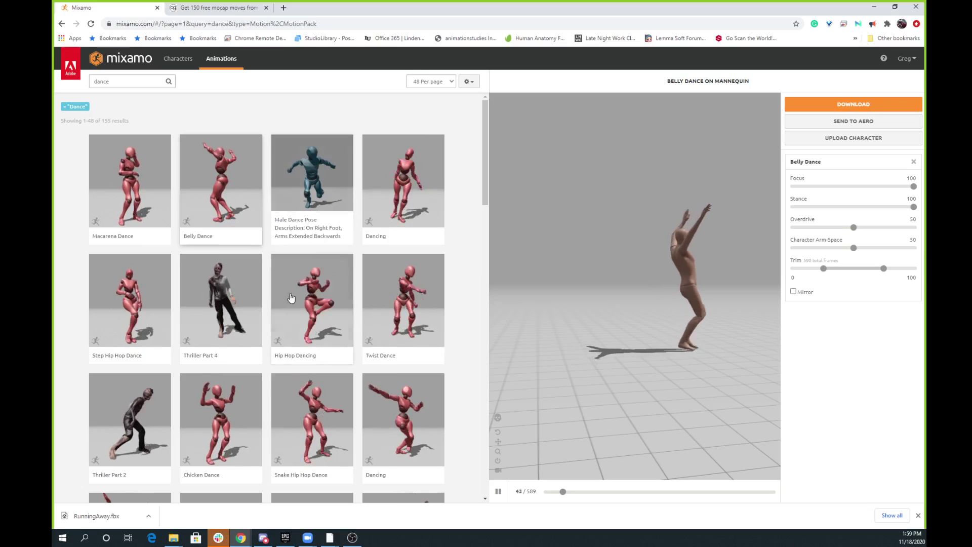
click(416, 212)
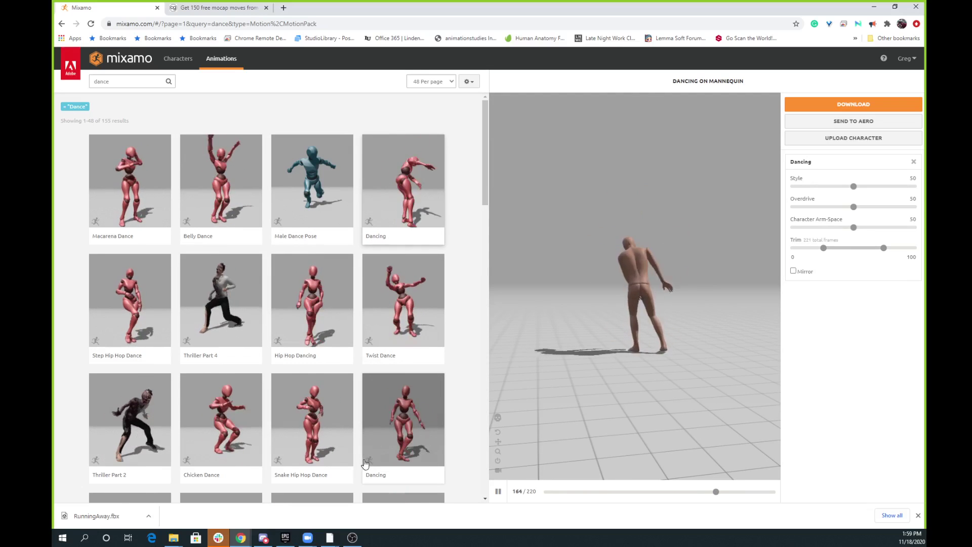
click(311, 324)
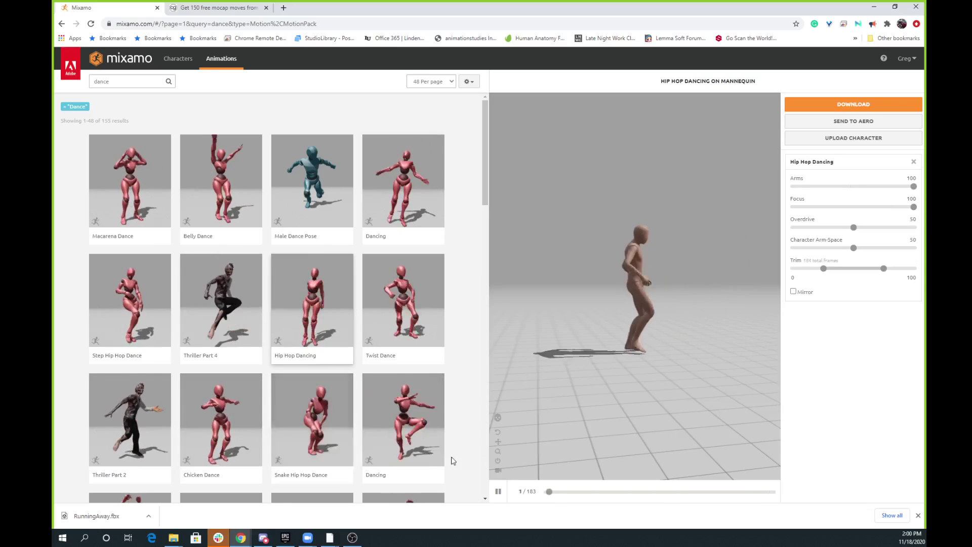
click(427, 435)
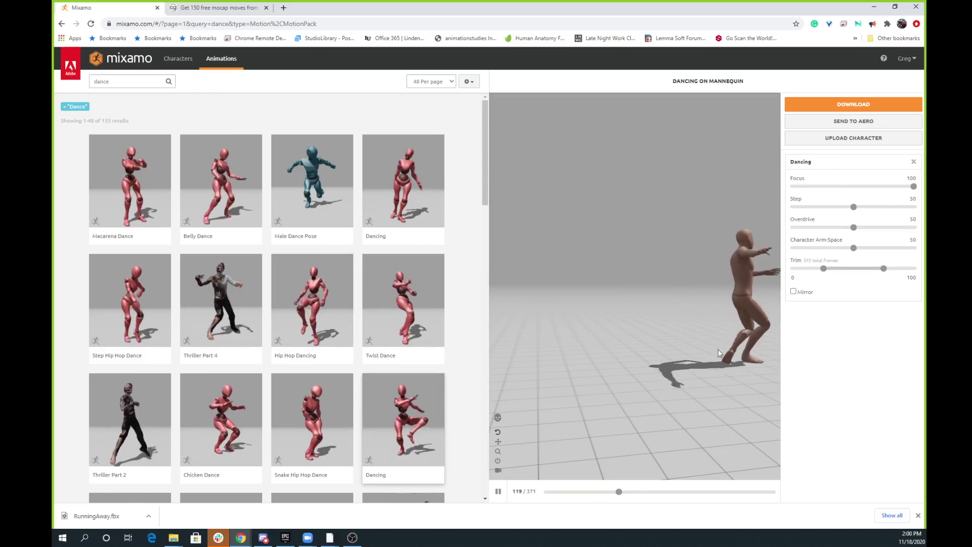
drag(729, 329, 651, 325)
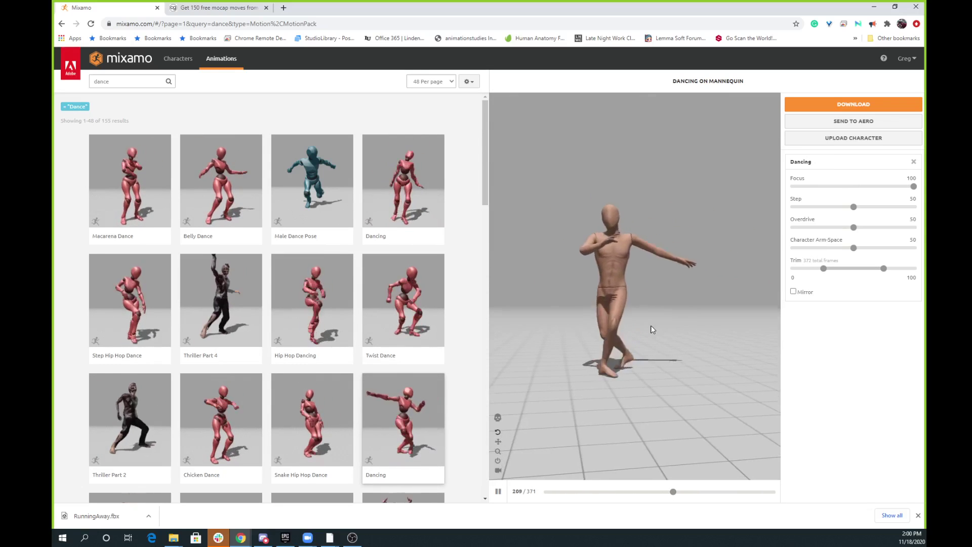
click(417, 434)
- Browse to page 4 of the dance results and preview the Butterfly Twirl animation
scroll(426, 394, down, 5)
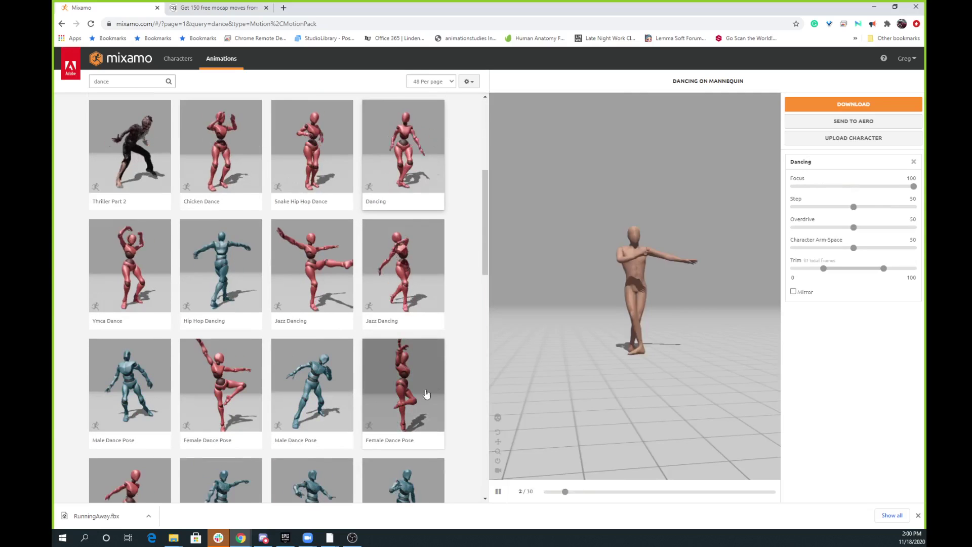
scroll(427, 394, down, 15)
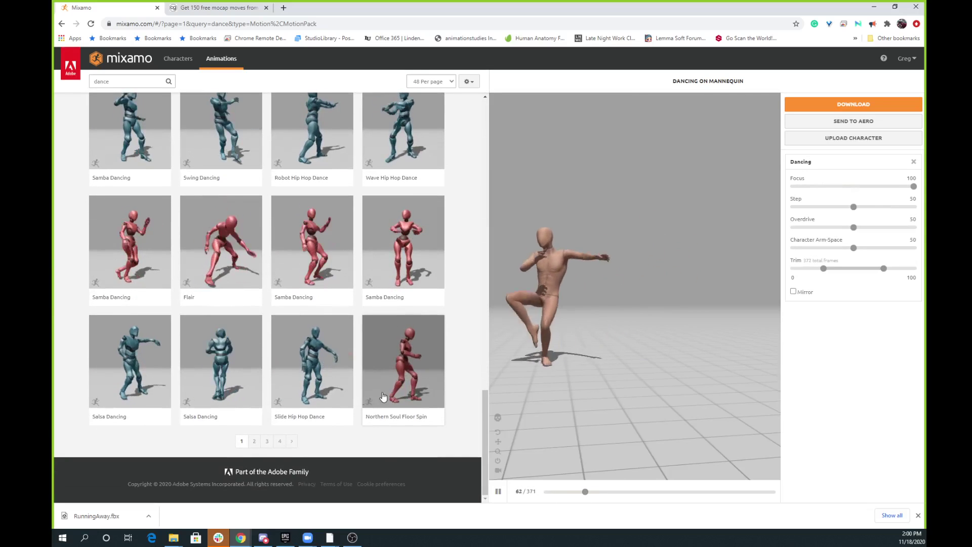
click(279, 441)
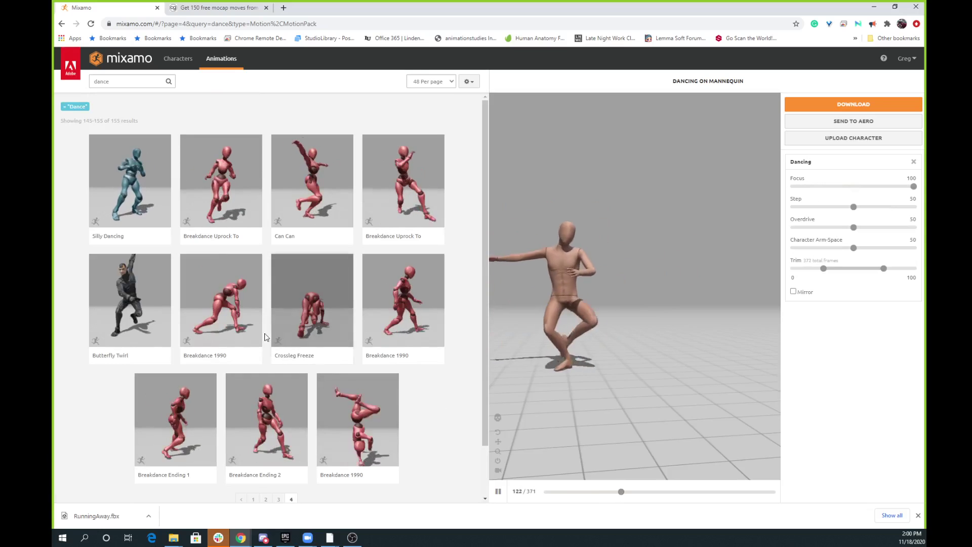
click(136, 312)
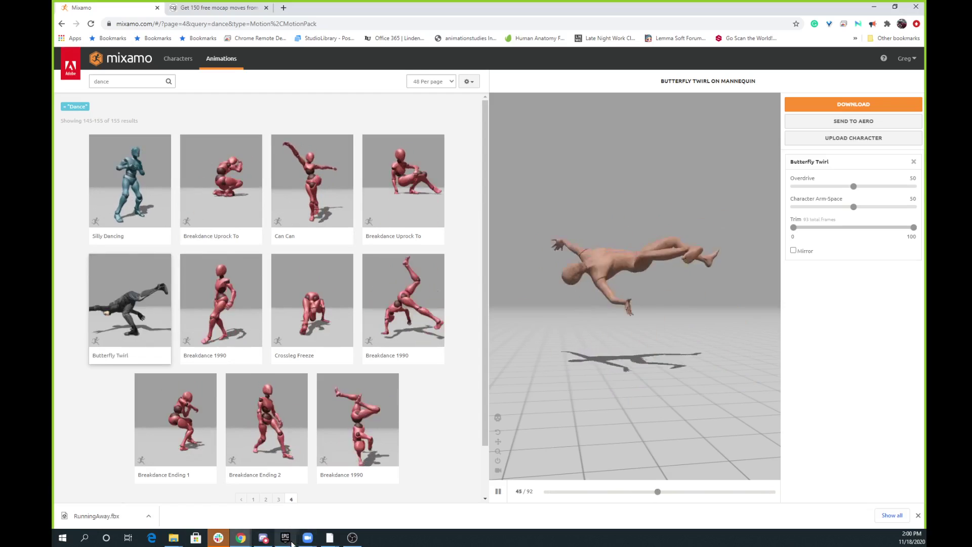
- Switch back to Maya, detach the list of animation editors and open the Graph Editor below it
mouse_move(331, 541)
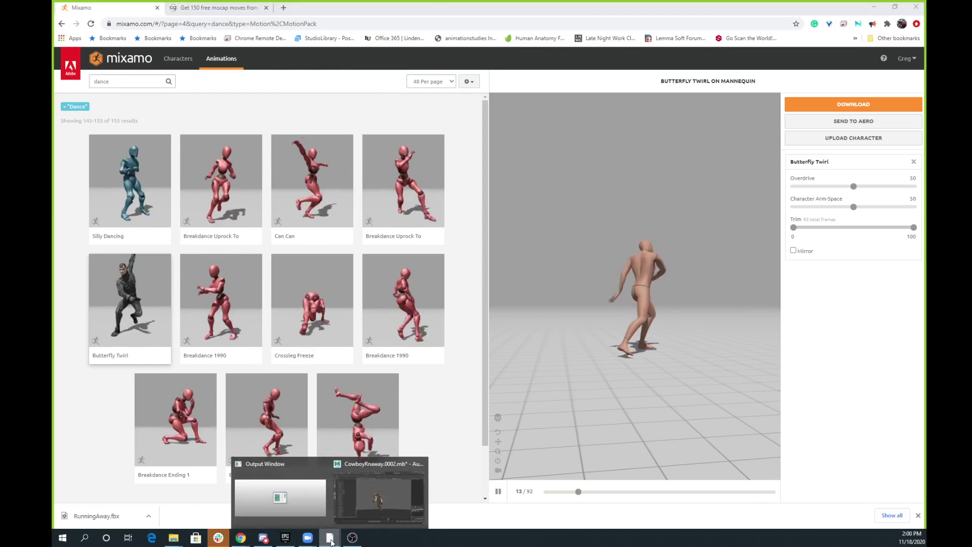
click(372, 497)
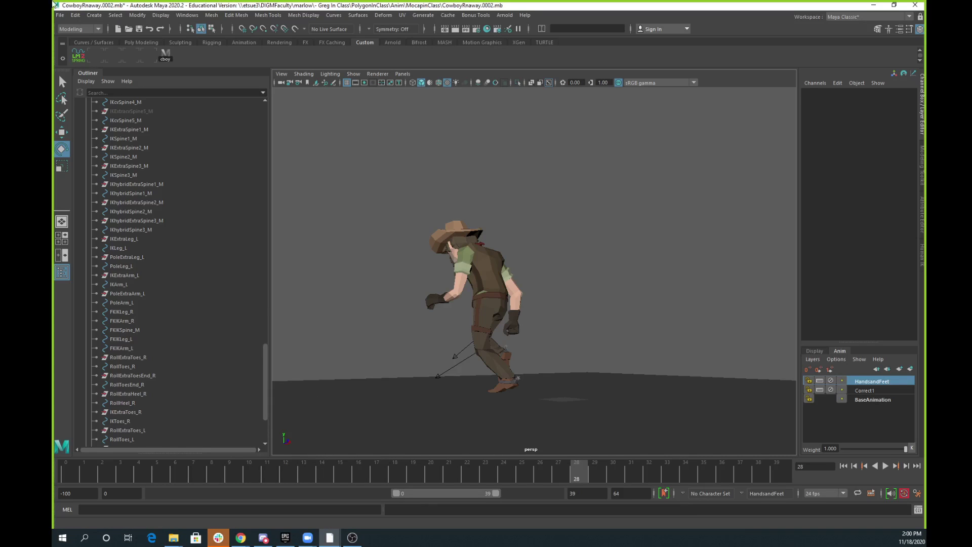
click(59, 16)
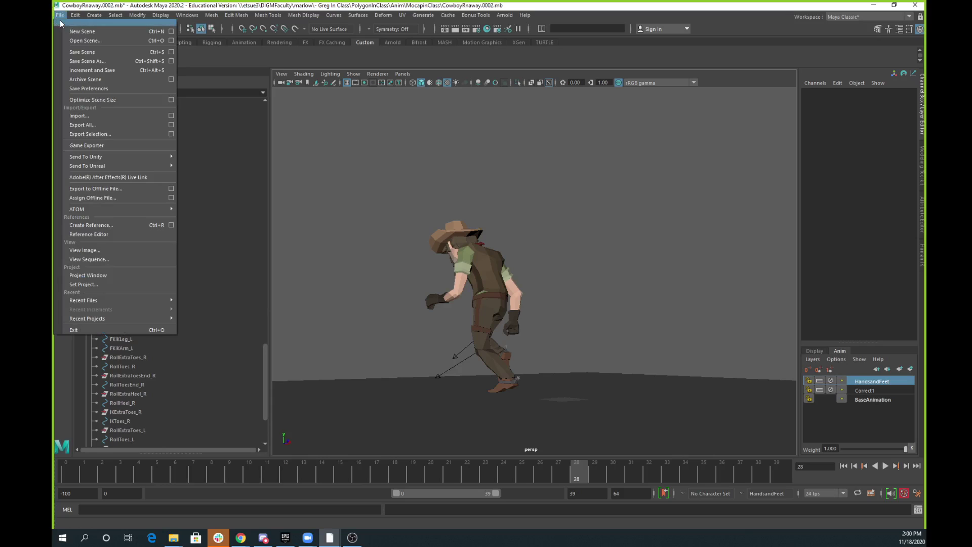
click(340, 163)
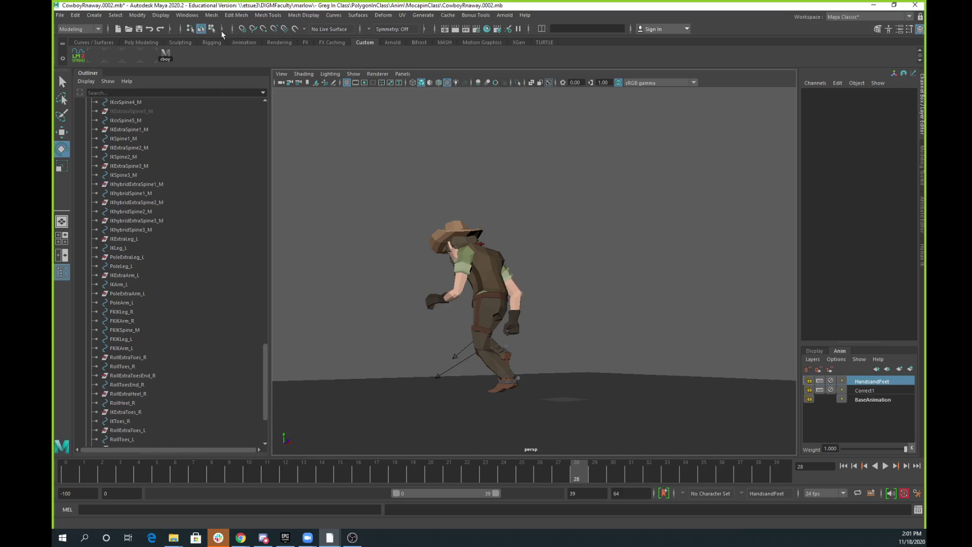
click(187, 16)
mouse_move(213, 68)
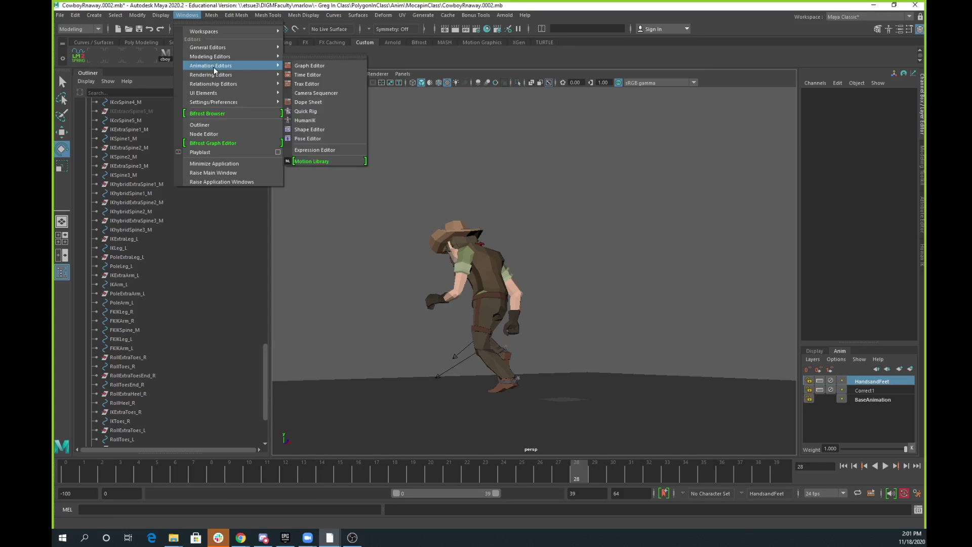
click(319, 61)
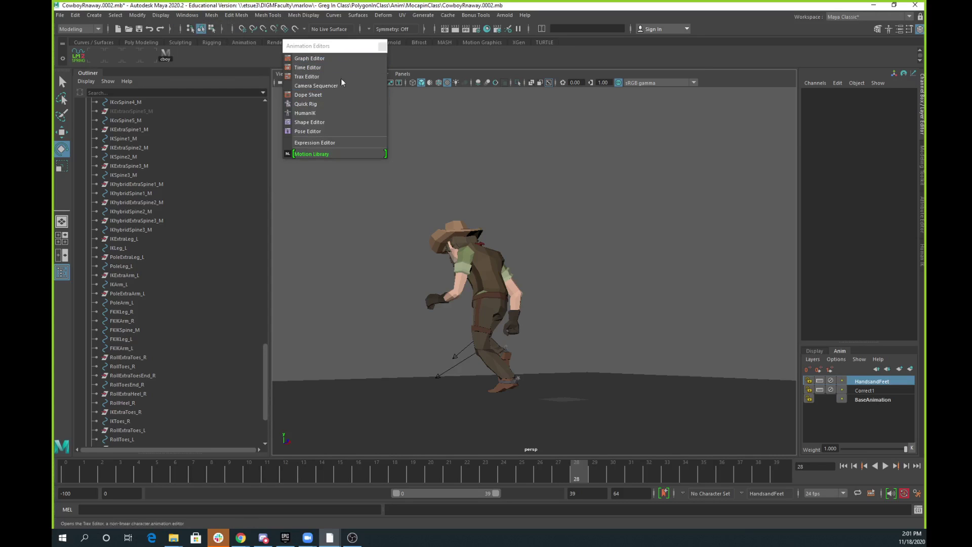
click(310, 59)
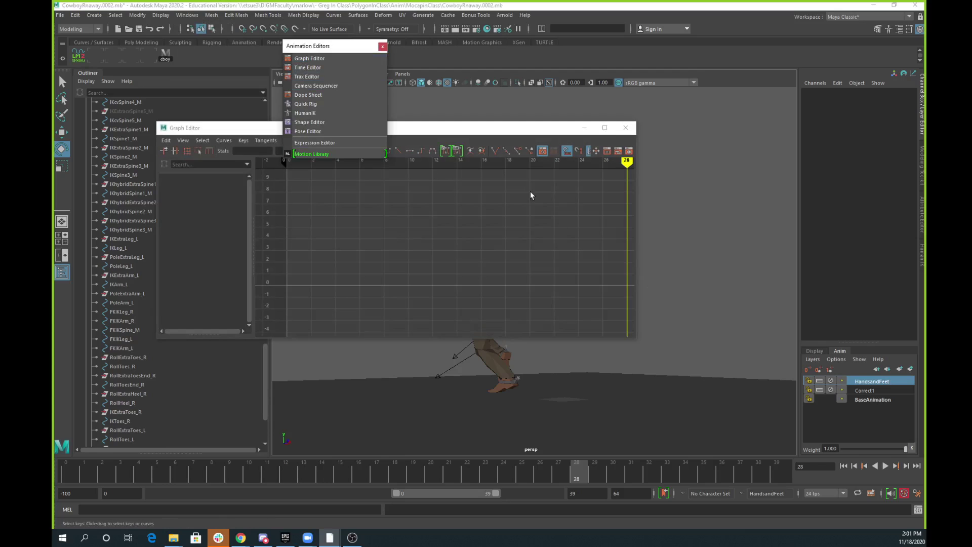
drag(478, 132, 494, 221)
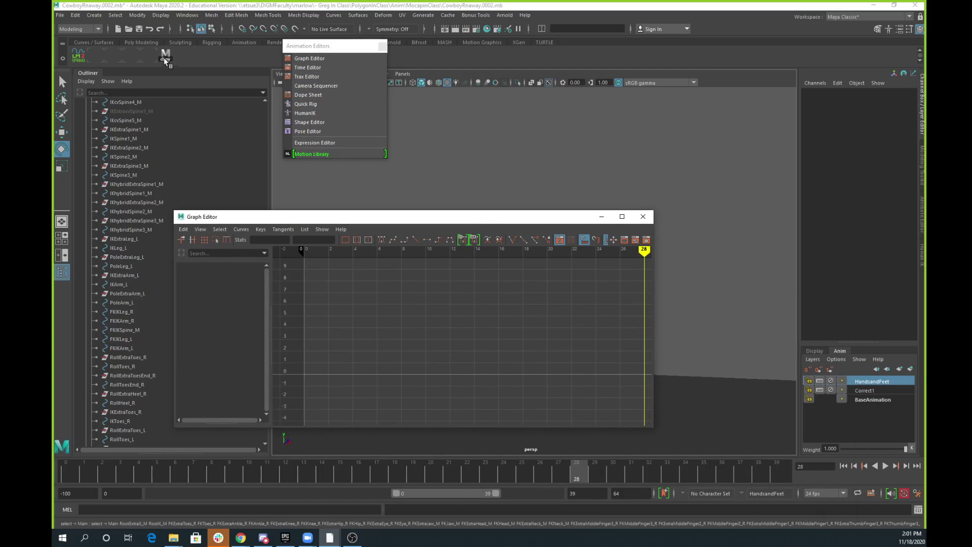
- Select all the cowboy rig's controls and examine their channels on each animation layer in the Graph Editor
key(ctrl+shift+a)
drag(887, 405, 191, 379)
click(212, 274)
scroll(223, 322, down, 3)
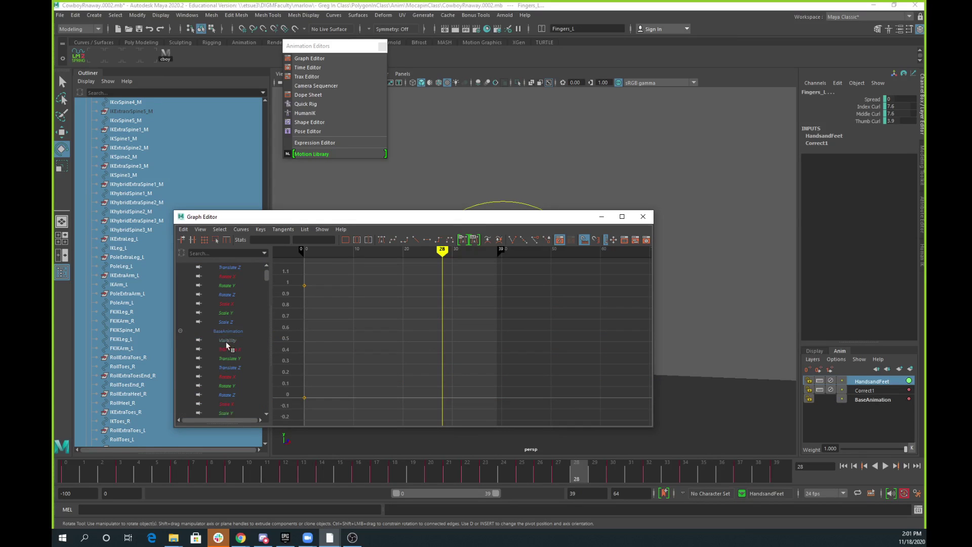
scroll(228, 349, down, 2)
scroll(234, 340, up, 5)
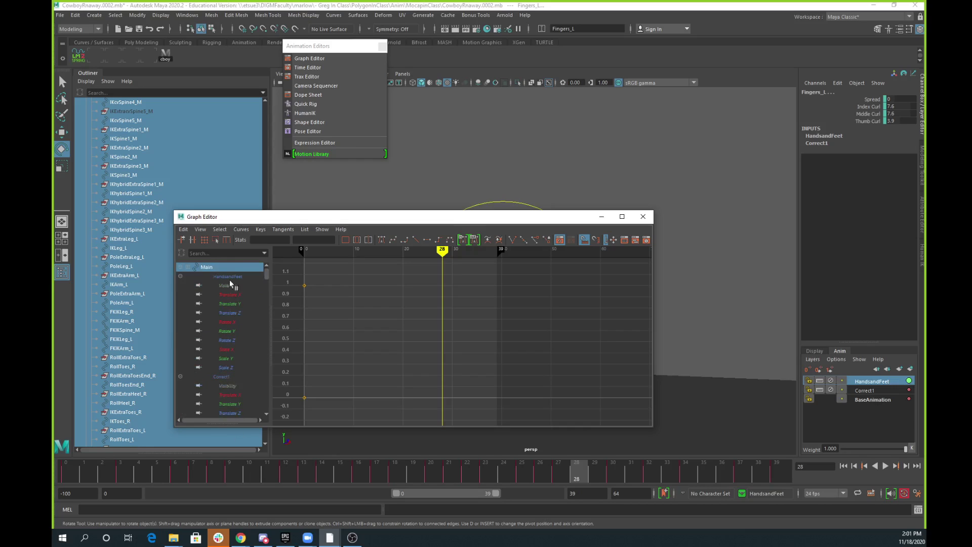
- Minimize the Graph Editor and merge the HandsandFeet, Correct1 and BaseAnimation layers into one
click(601, 217)
click(873, 400)
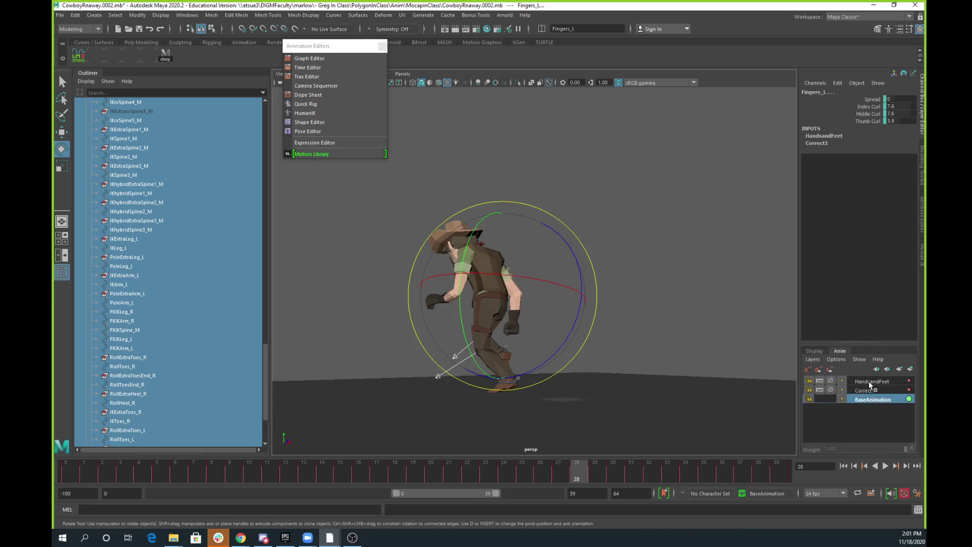
right_click(872, 399)
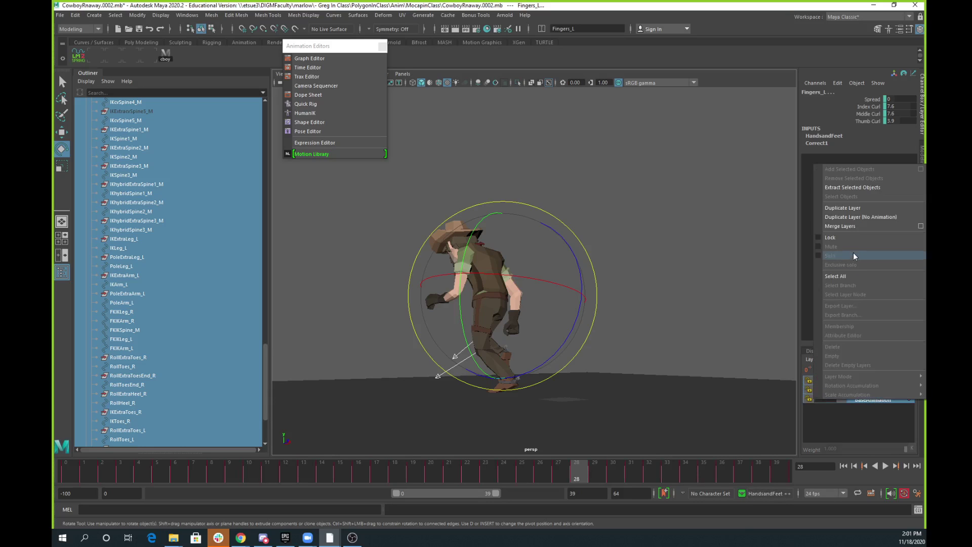
click(850, 228)
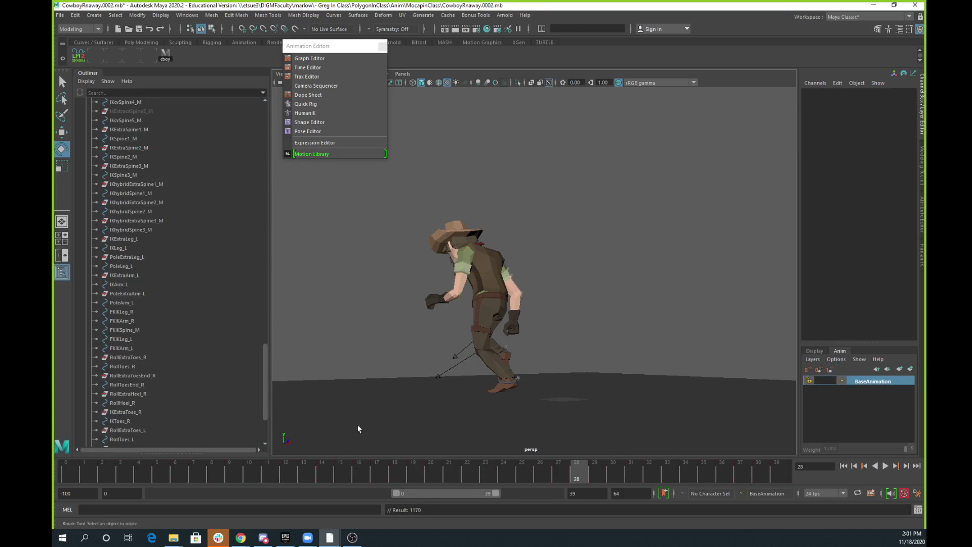
- Apply auto tangents to every key of all the cowboy rig's controls in the Graph Editor
click(319, 59)
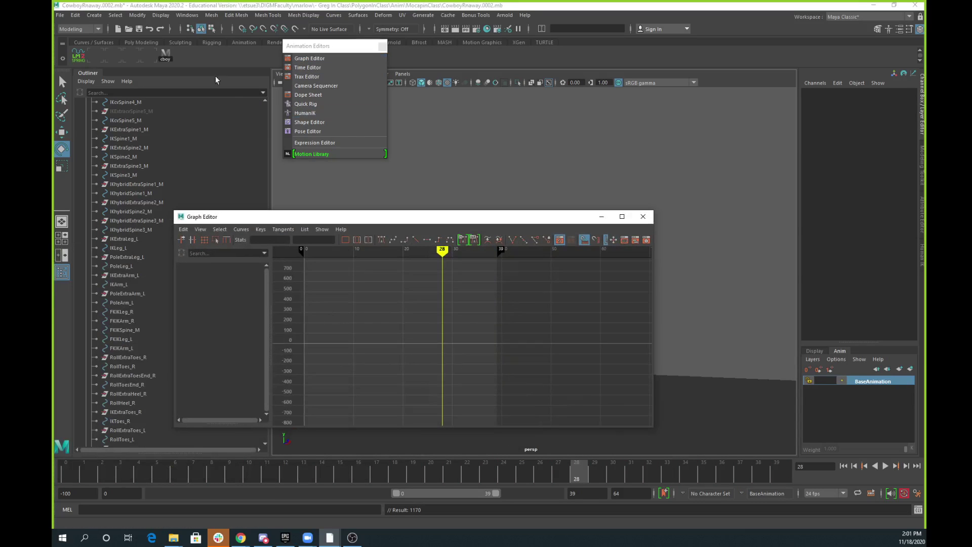
click(184, 76)
key(ctrl+a)
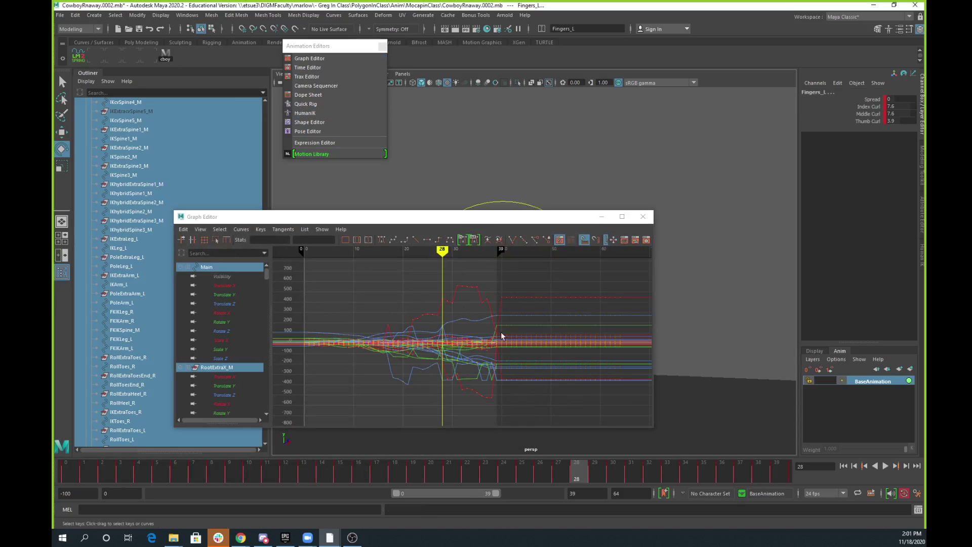
drag(296, 282, 552, 421)
click(382, 242)
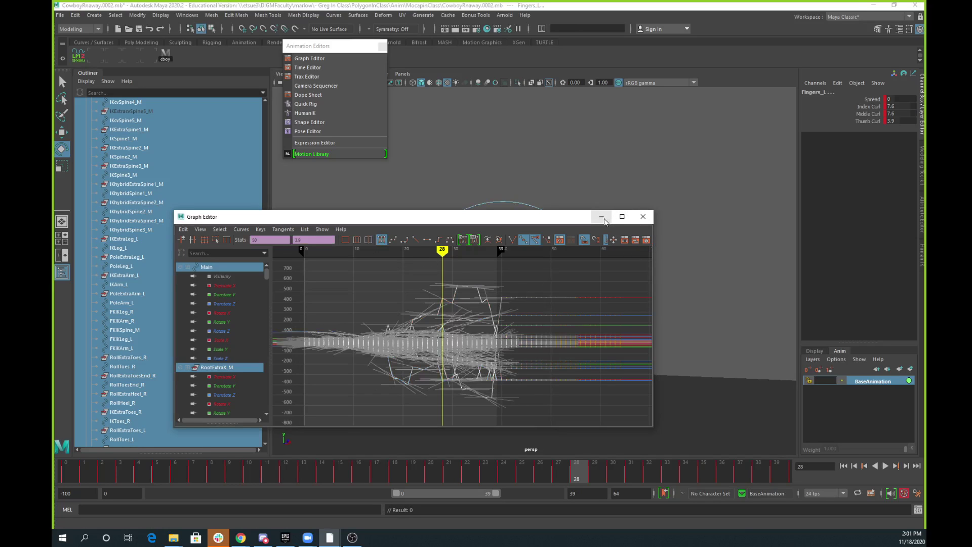
drag(533, 218, 562, 188)
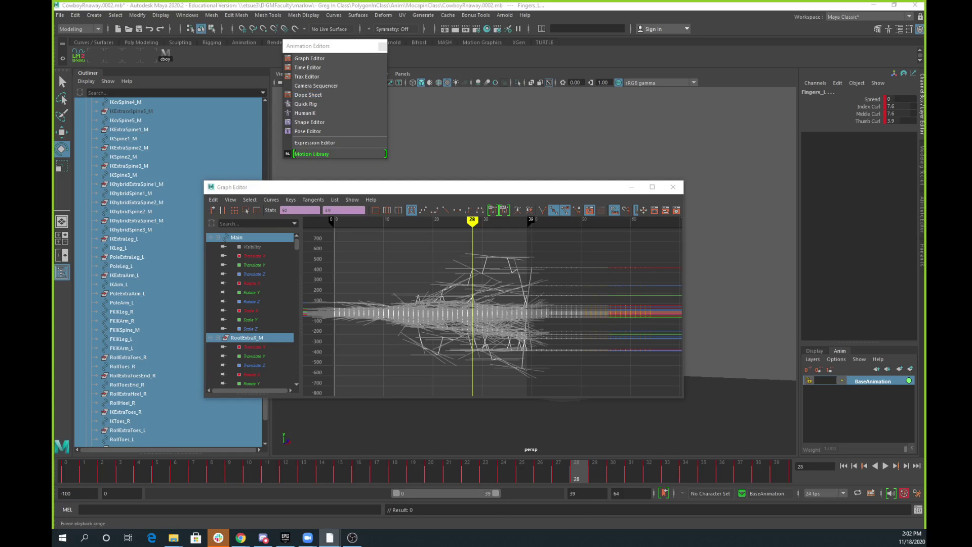
- Open the Dope Sheet and examine the key timing of all the rig's controls, with the current time at frame 12
click(308, 94)
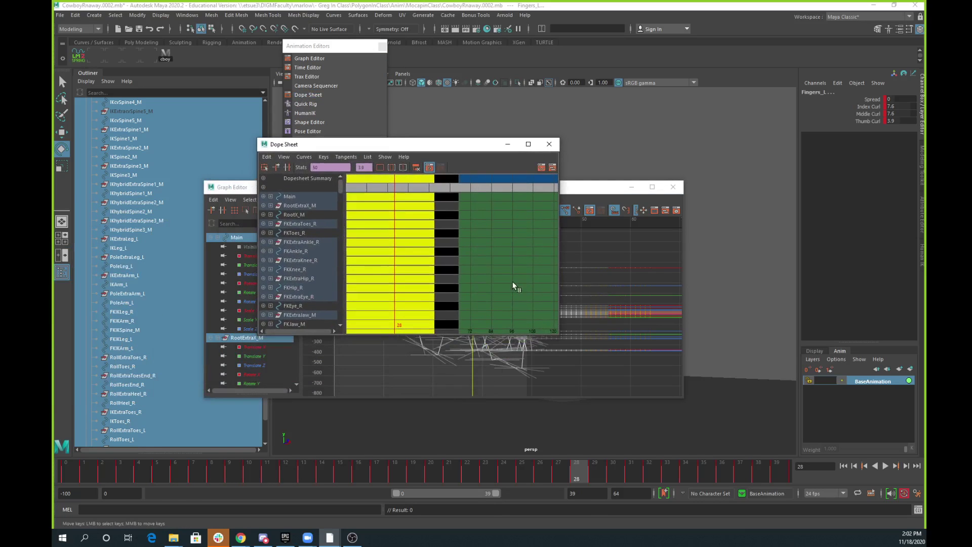
scroll(507, 263, down, 10)
scroll(455, 262, up, 10)
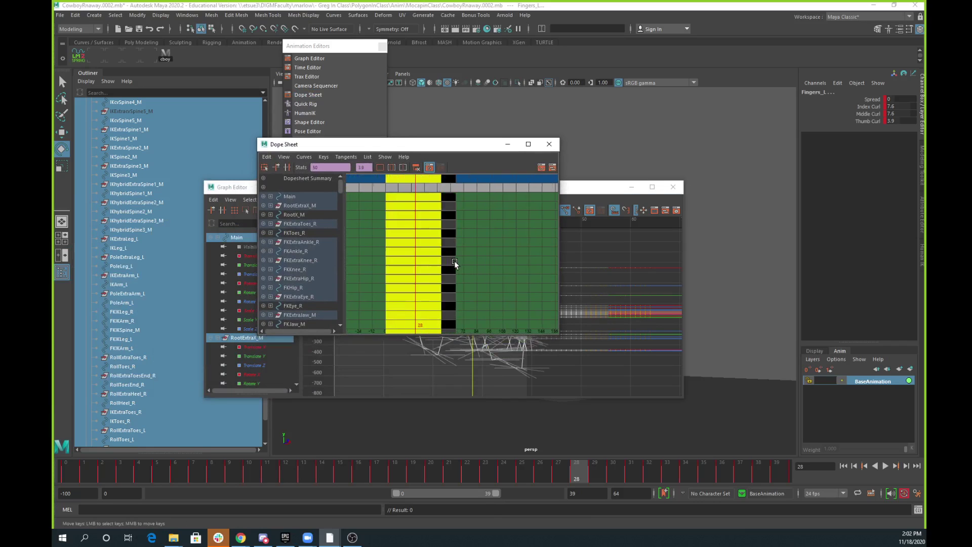
scroll(455, 262, down, 3)
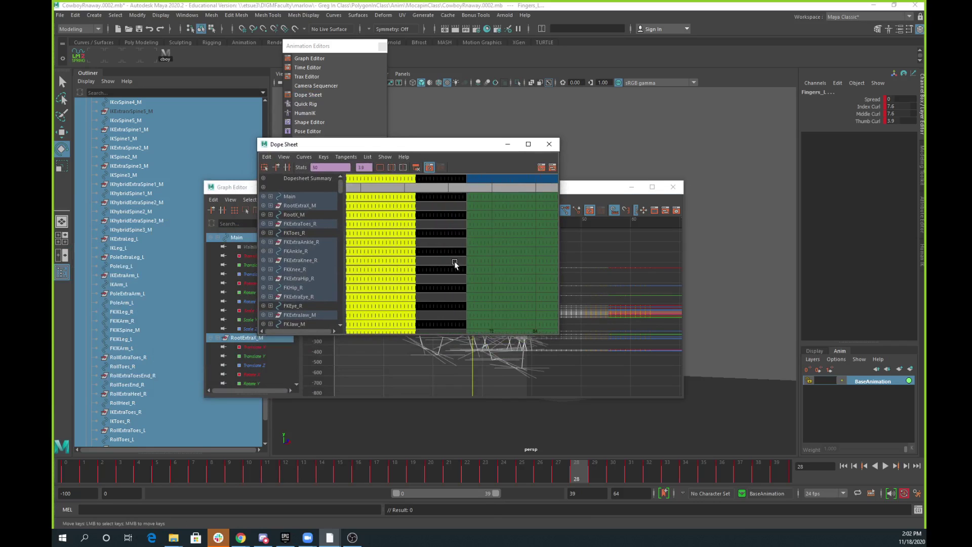
scroll(455, 264, down, 2)
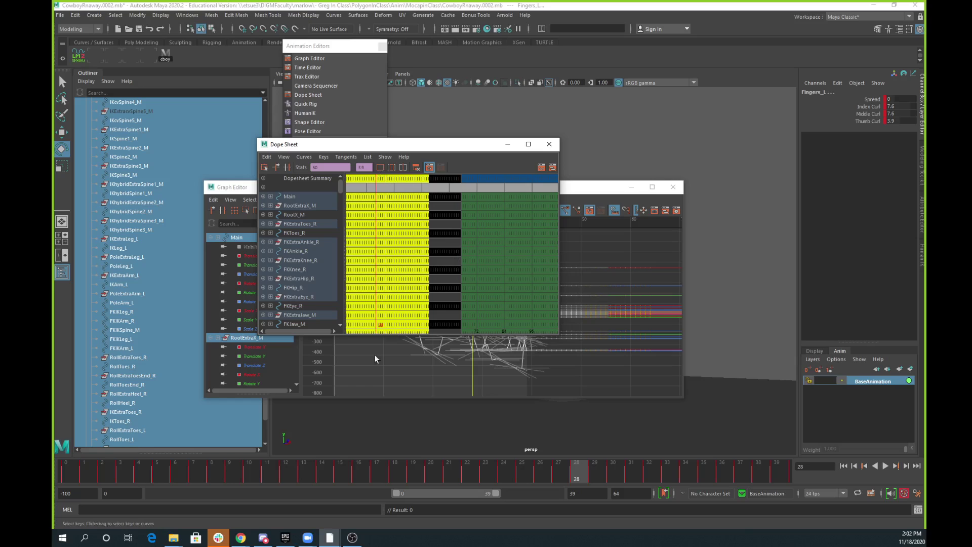
drag(103, 474, 286, 474)
scroll(424, 327, down, 5)
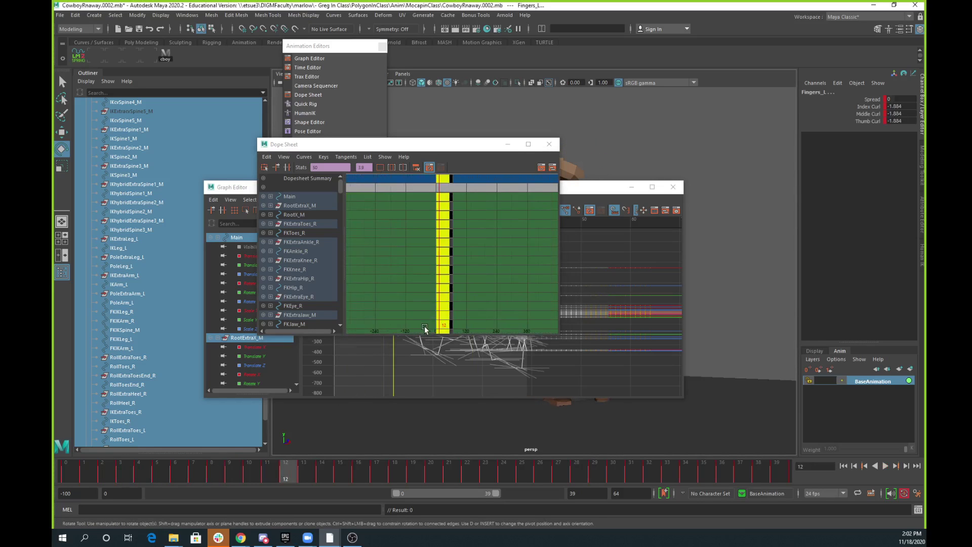
scroll(423, 322, up, 6)
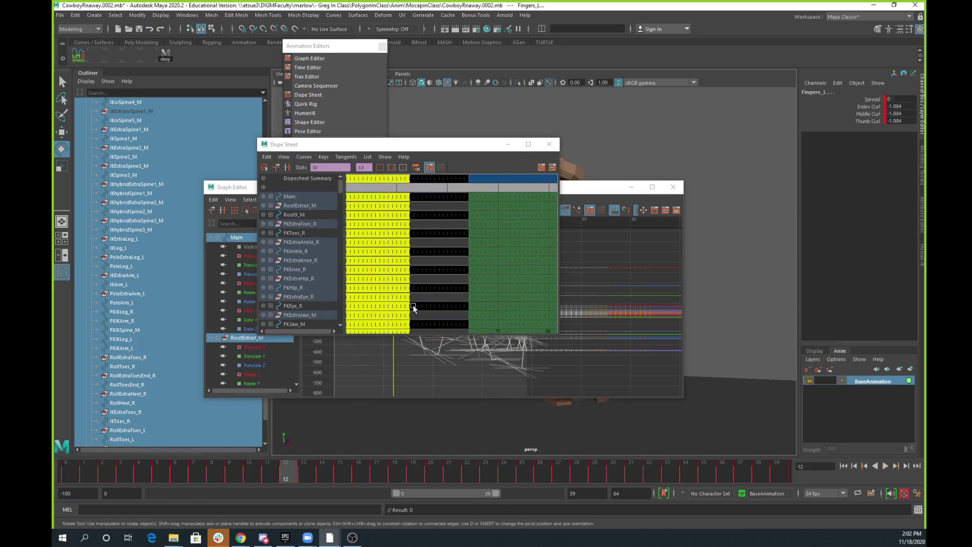
scroll(427, 259, down, 5)
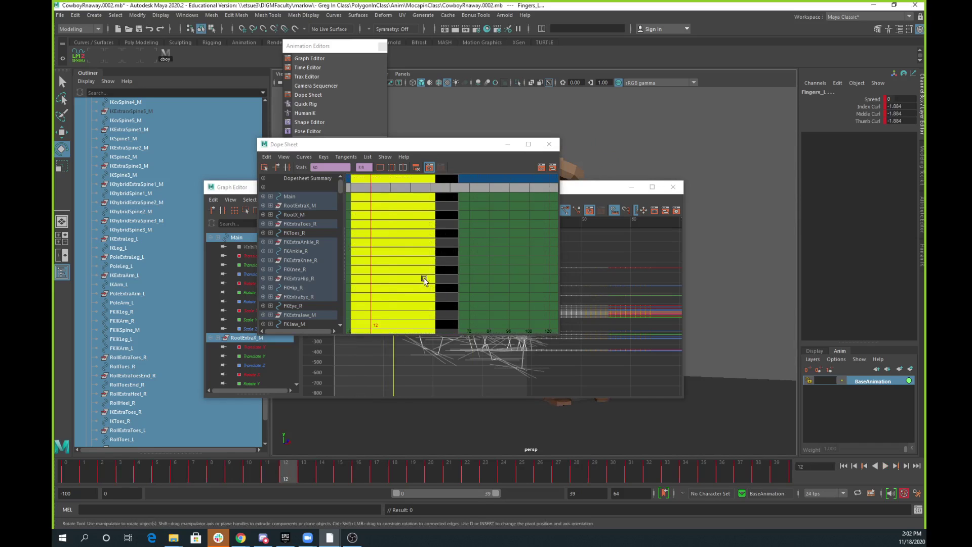
scroll(433, 275, up, 8)
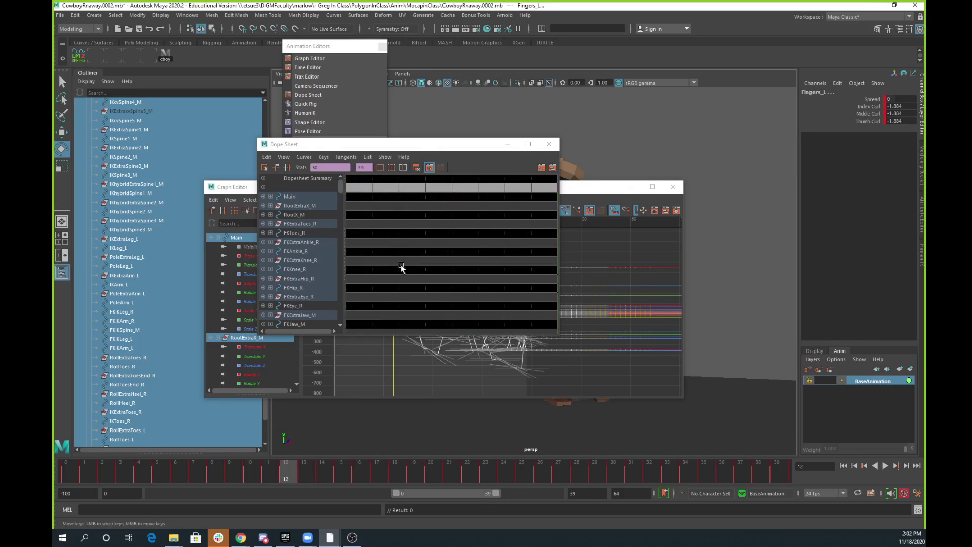
key(space)
alt+middle_drag(416, 268, 549, 252)
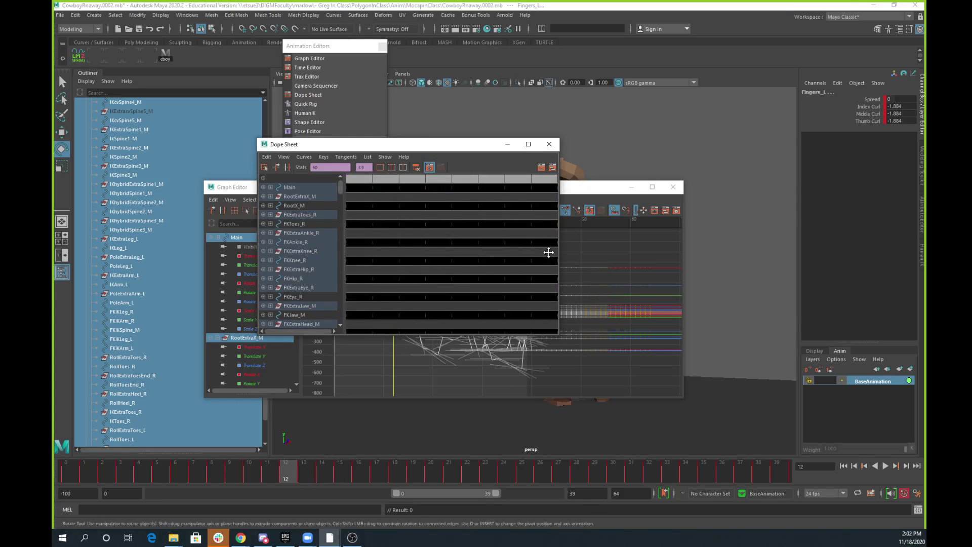
scroll(490, 251, down, 6)
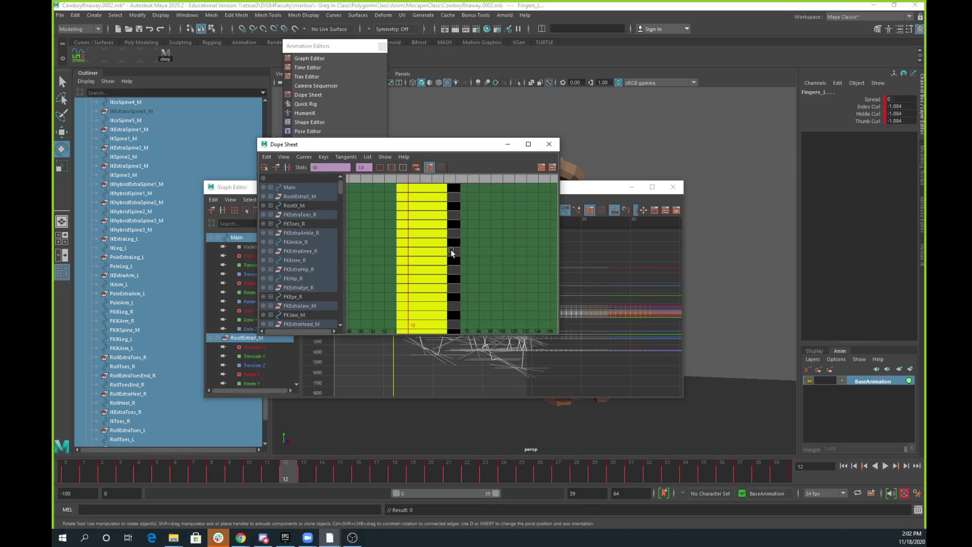
- Select the final stretch of keys from FKToes_R to FKAnkle_R in the Dope Sheet, and close the Dope Sheet
drag(469, 207, 438, 255)
drag(468, 221, 428, 249)
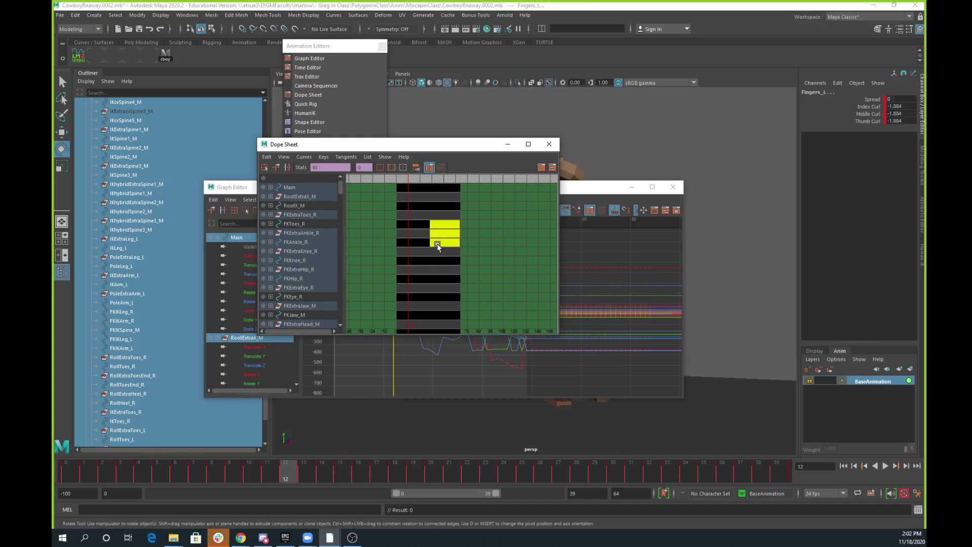
click(549, 145)
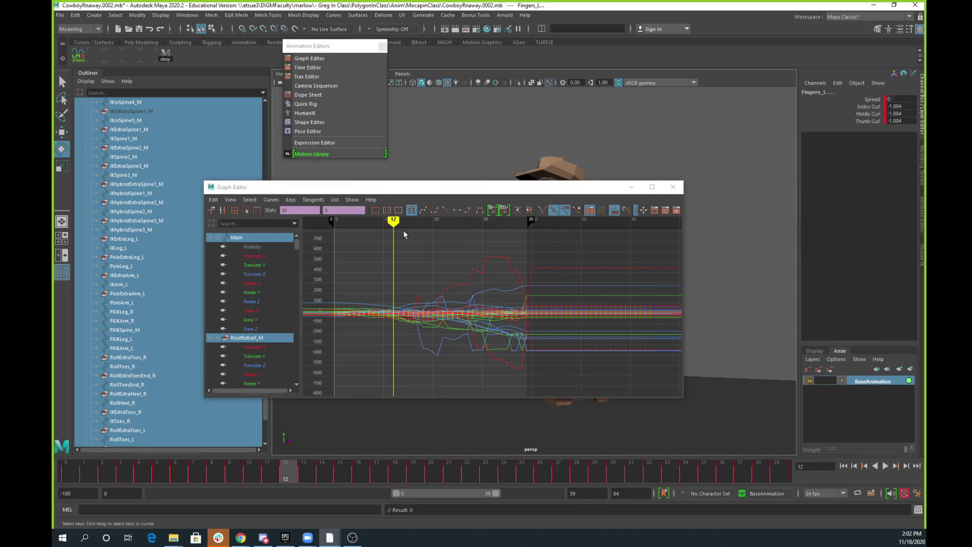
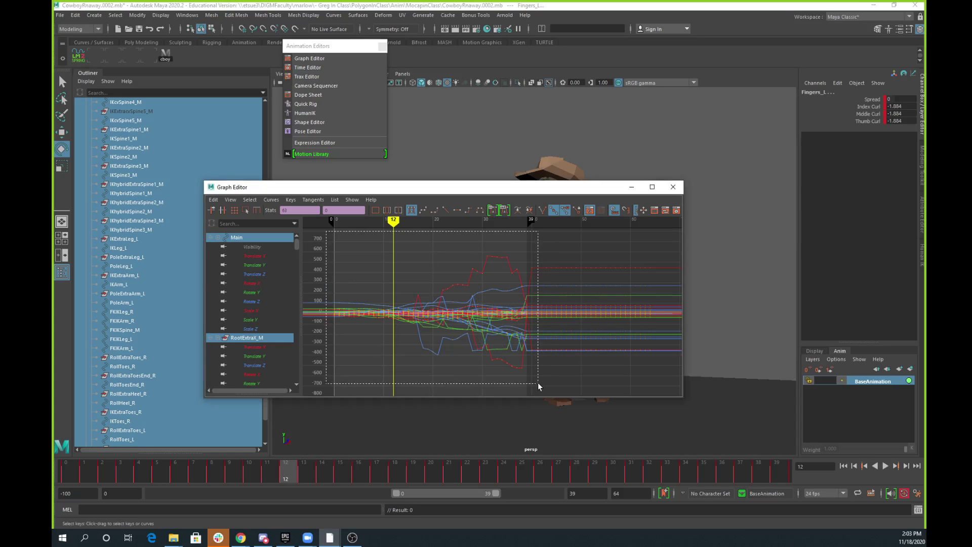
- Delete all keys beyond the end of the playback range in the Graph Editor and select all the remaining keys
drag(539, 384, 324, 250)
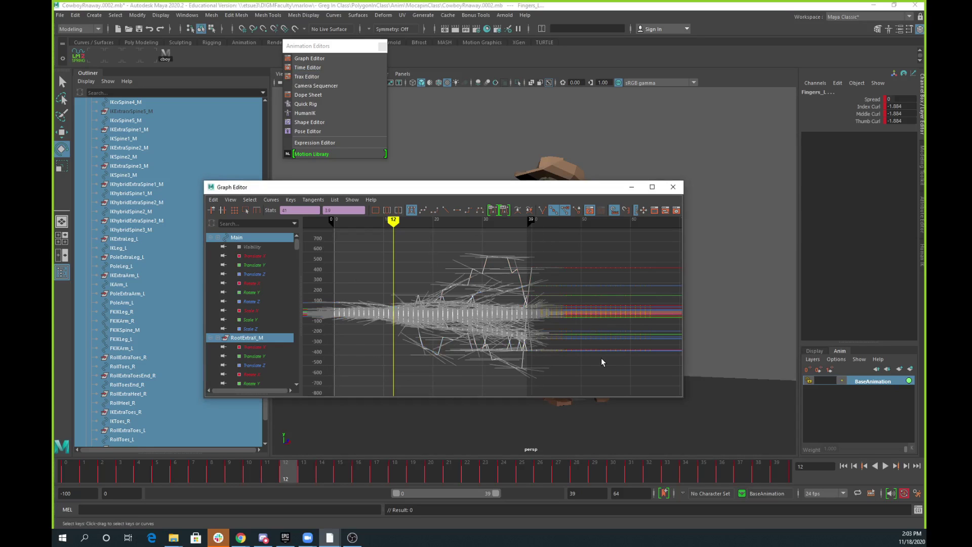
drag(672, 252, 540, 368)
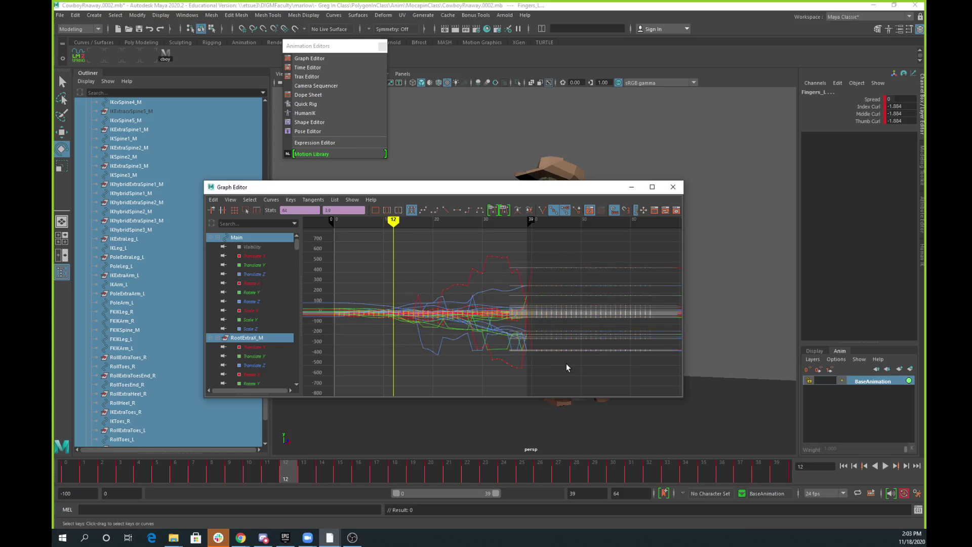
key(Delete)
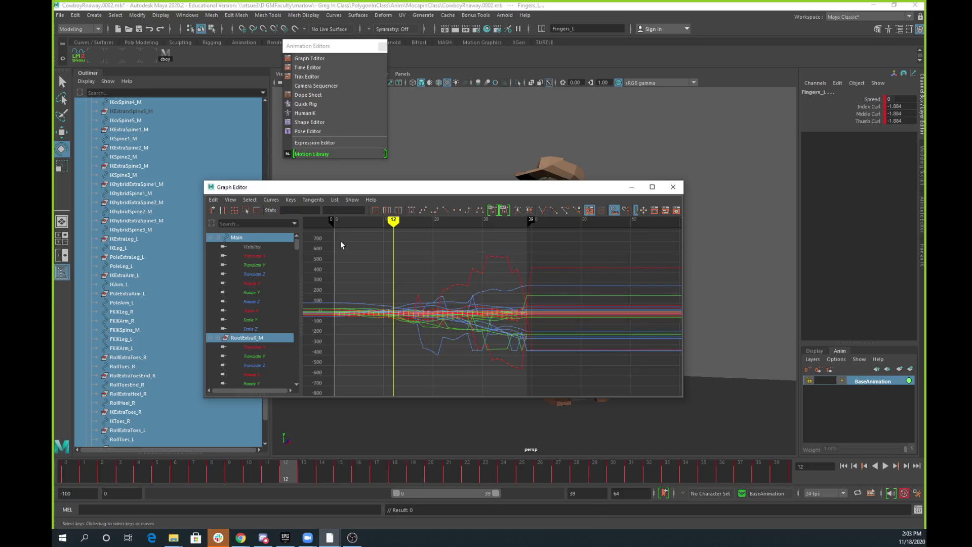
mouse_move(331, 223)
mouse_down()
mouse_move(485, 350)
mouse_move(448, 344)
mouse_up()
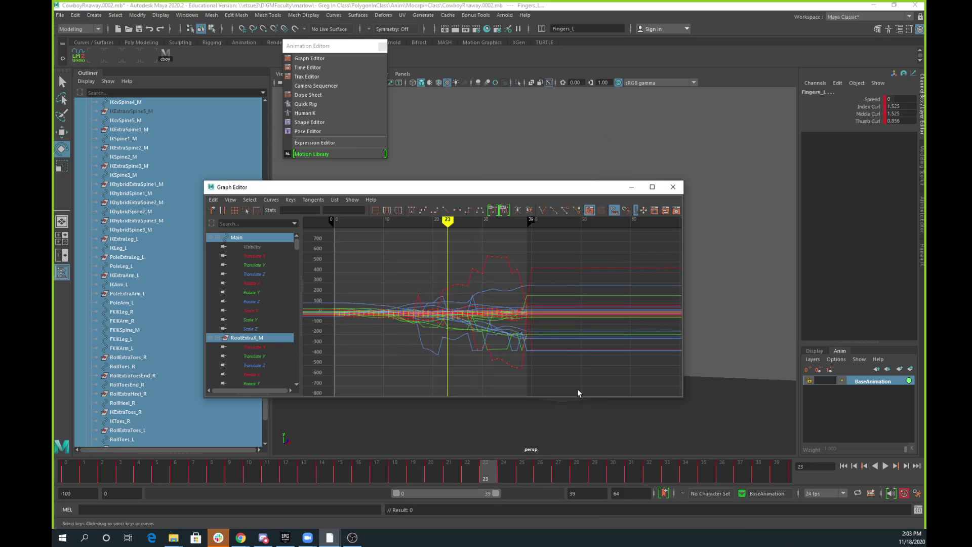
drag(578, 385, 324, 239)
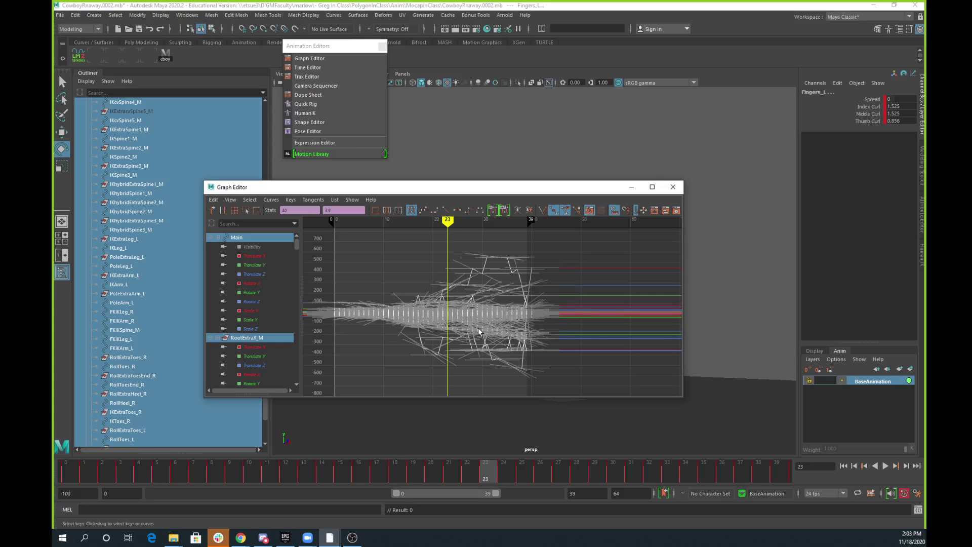
- Extend the playback end to frame 40 and create a Time Editor clip from the selected controls' animation
click(308, 67)
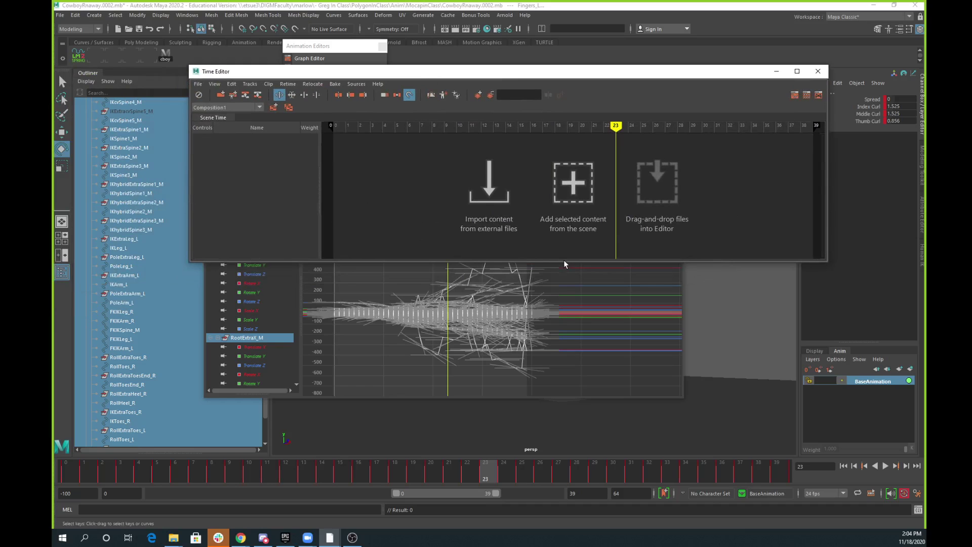
drag(563, 264, 564, 311)
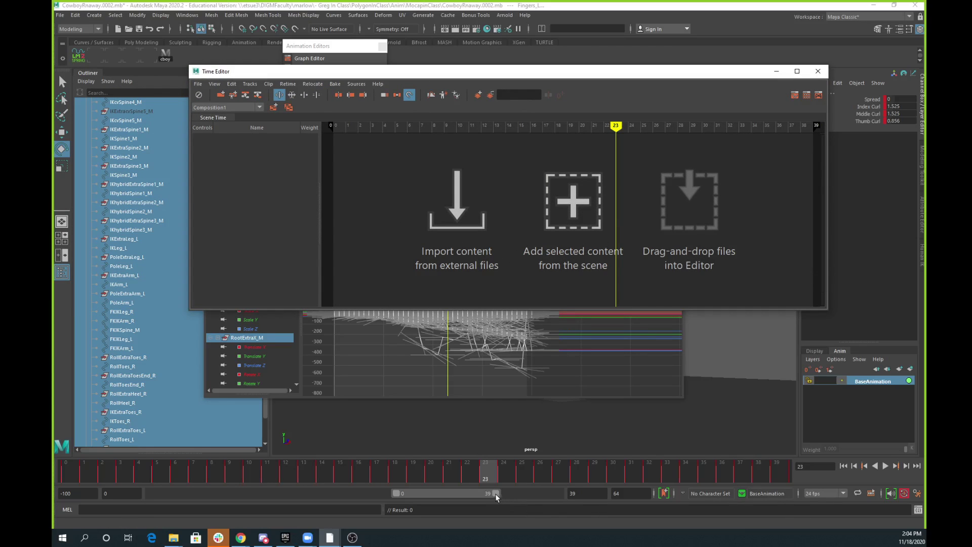
drag(497, 494, 498, 494)
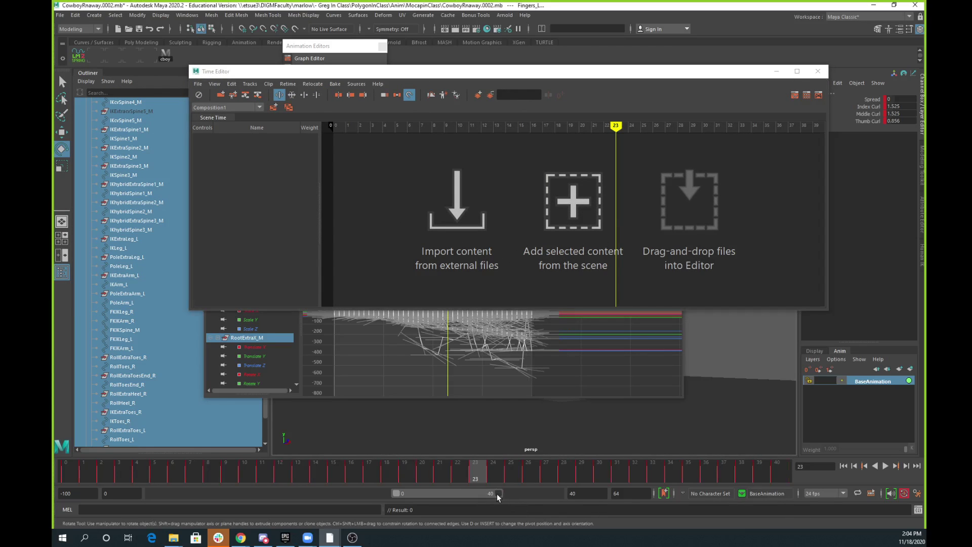
click(220, 95)
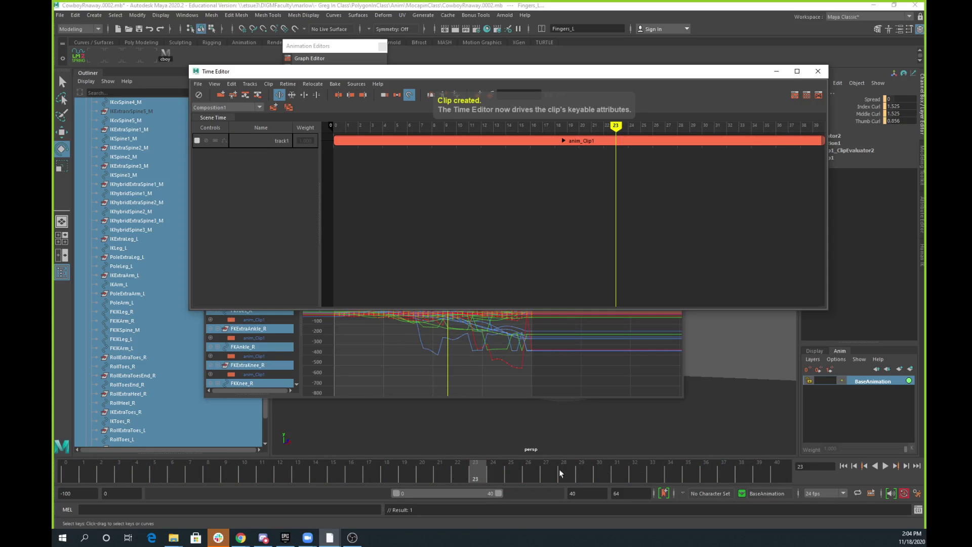
- Go to frame 34 and clear the Time Editor, Graph Editor and detached animation editors list from the viewport
click(679, 469)
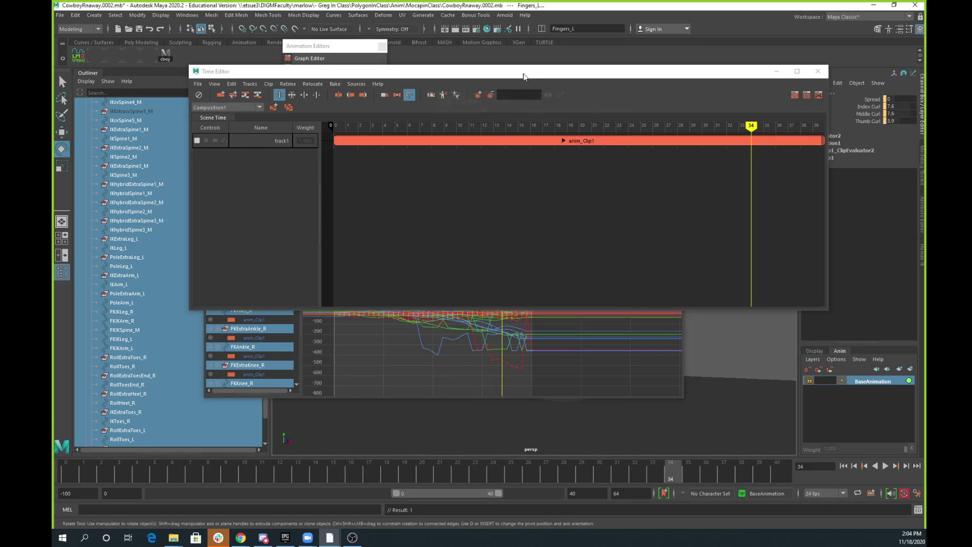
drag(525, 73, 527, 98)
click(820, 95)
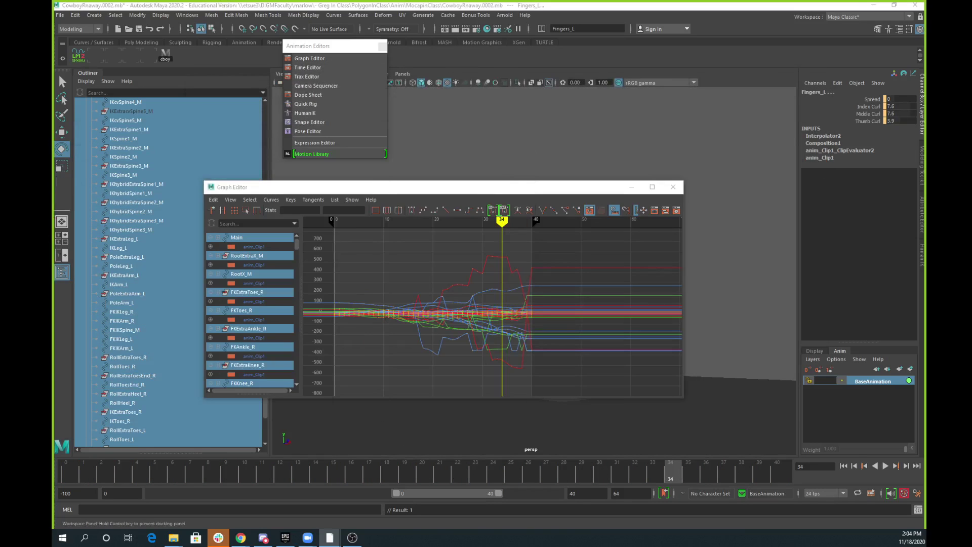
click(631, 187)
click(633, 346)
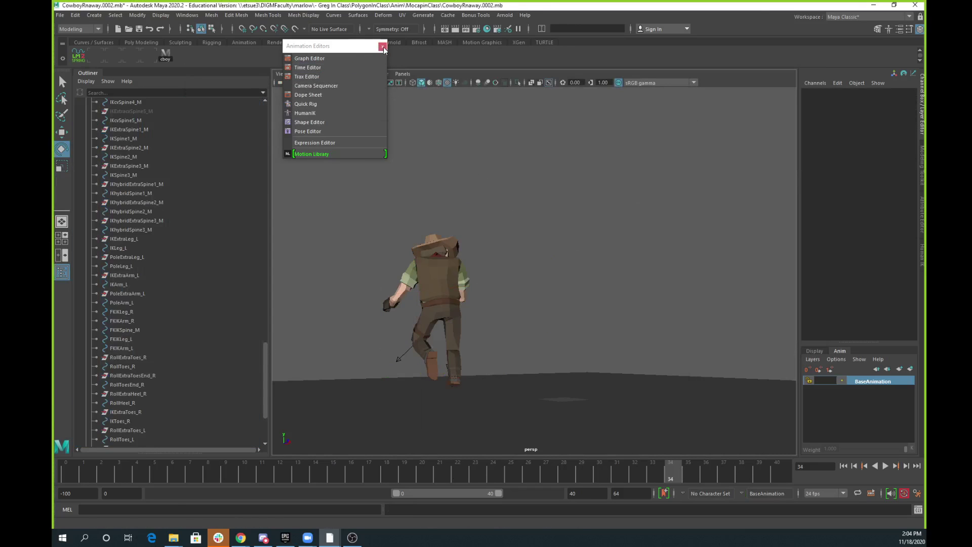
click(382, 46)
- Show the rig's control curves in the viewport, and select RootX_M and check its motion at frame 23
click(354, 74)
click(362, 128)
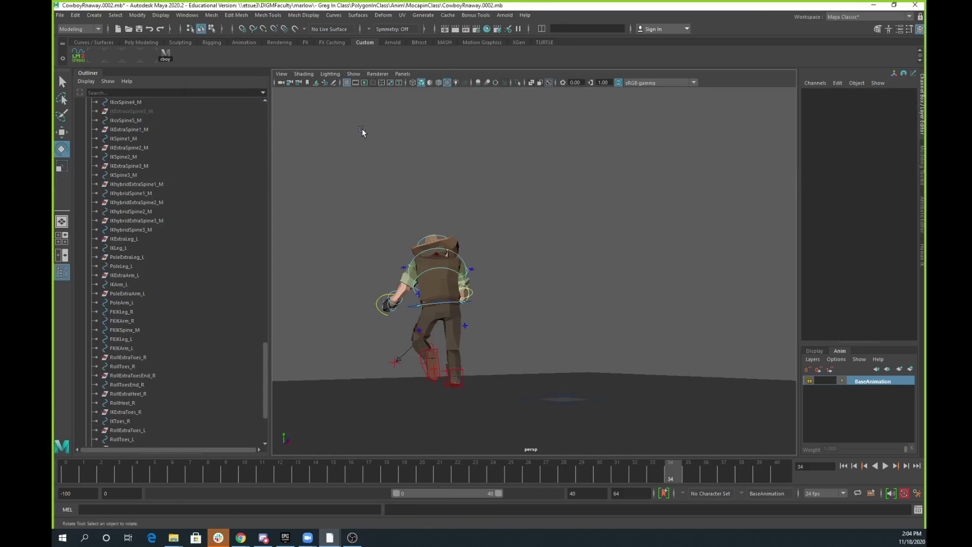
click(466, 300)
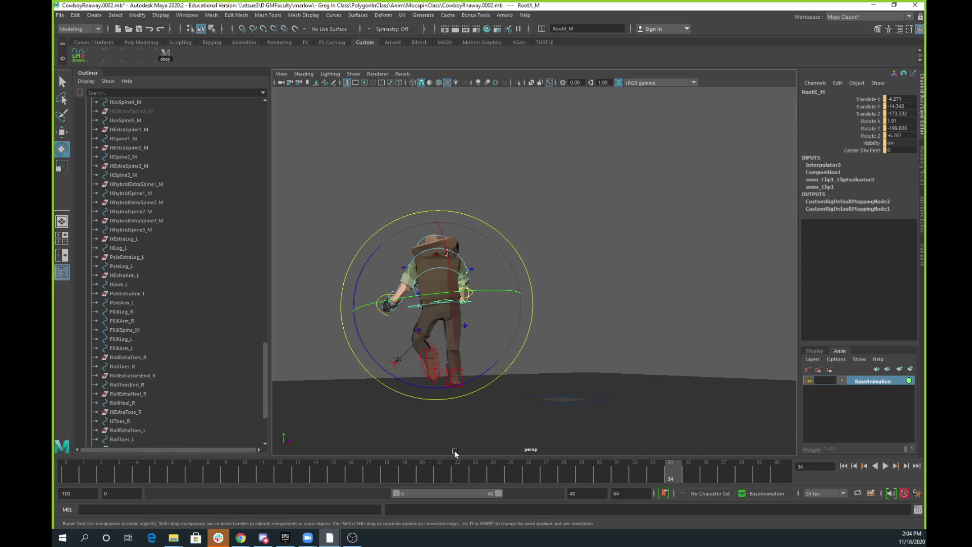
drag(494, 472, 475, 471)
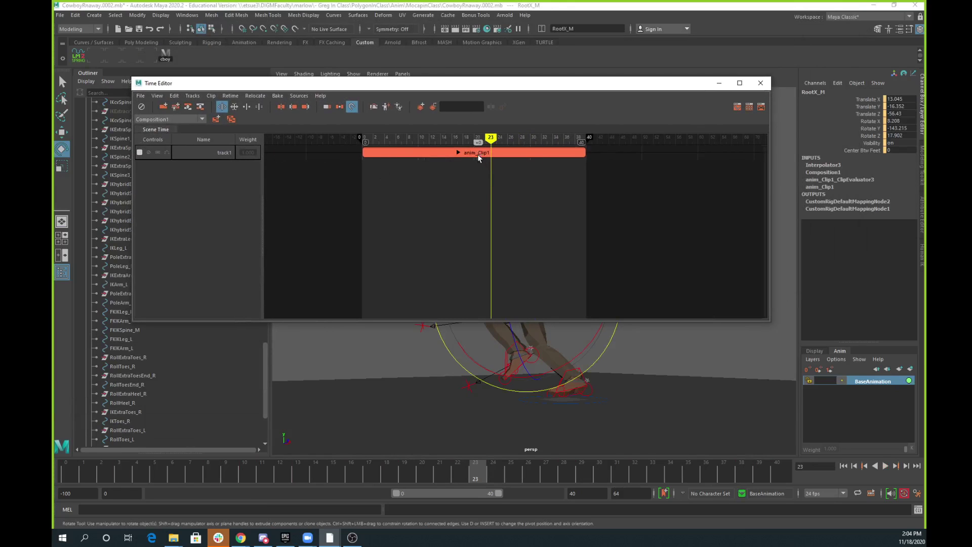
- Rename the clip on track1 in the Time Editor as RunAway
click(478, 154)
right_click(477, 153)
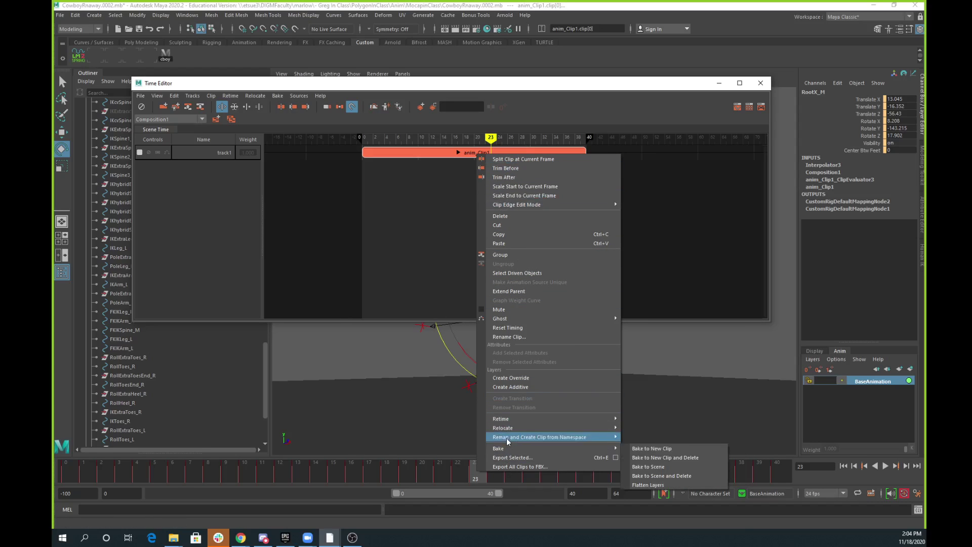
click(515, 337)
text(Run)
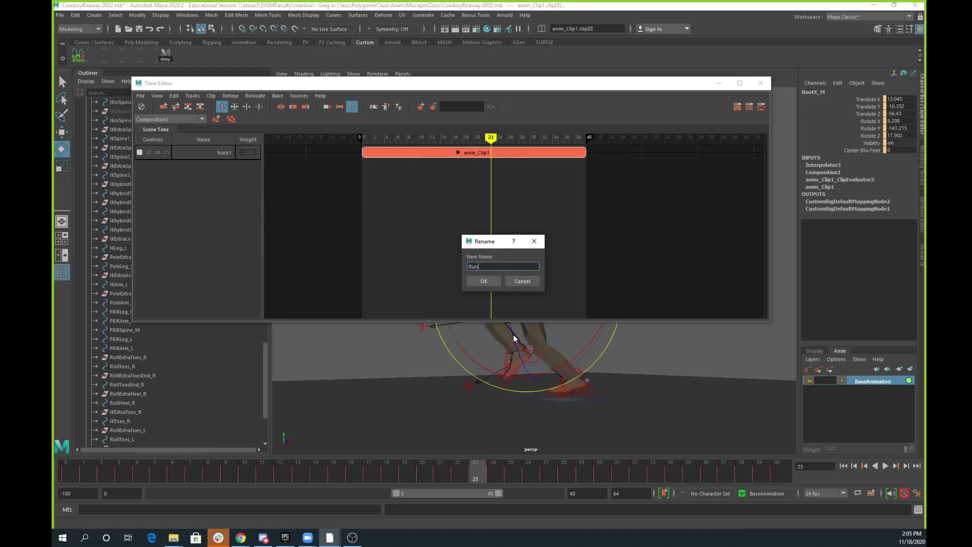
text(Away)
click(484, 281)
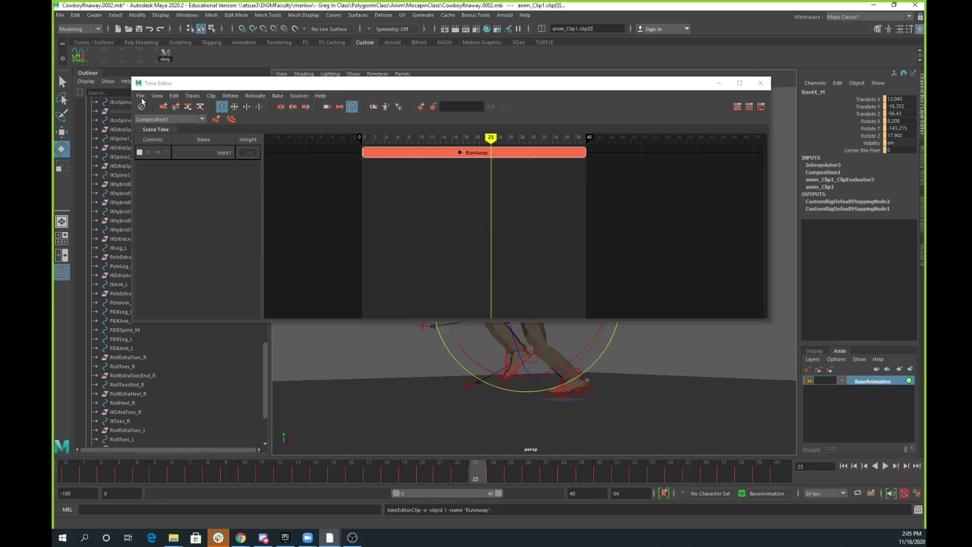
- Export the RunAway clip from the Time Editor as an FBX file named RunAway in the Clip Exports folder
click(387, 153)
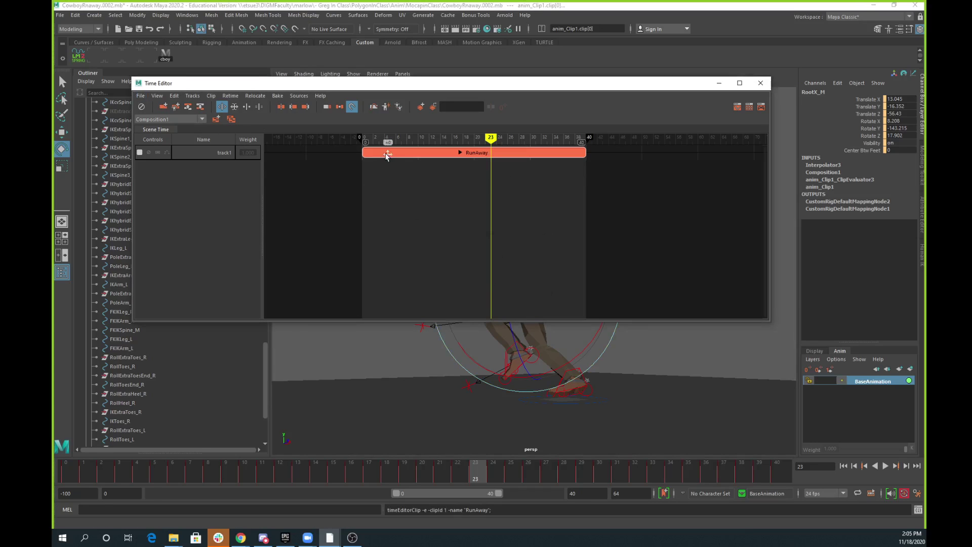
click(140, 96)
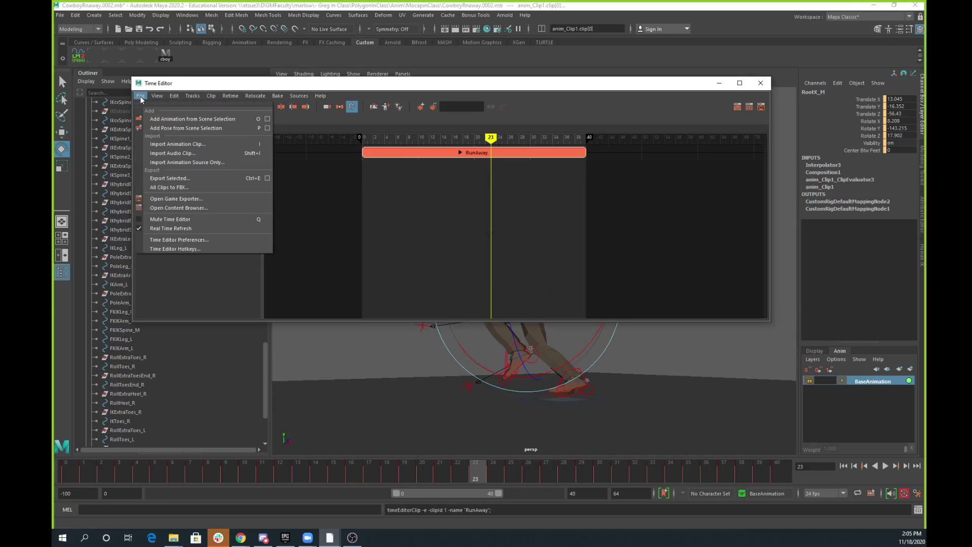
click(186, 178)
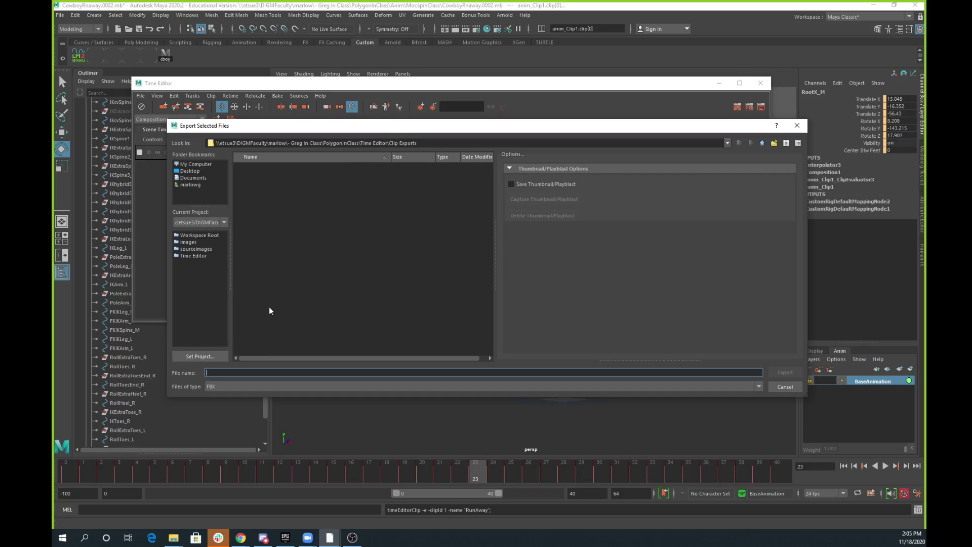
text(RunAway)
click(785, 373)
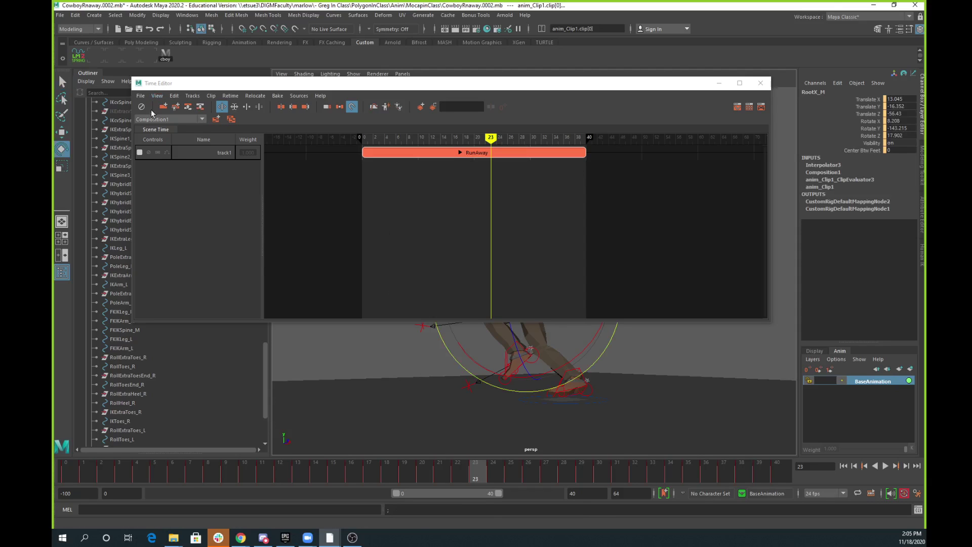
- Undo the recent changes back through the clip's renaming and the creation of the Time Editor clip
click(150, 30)
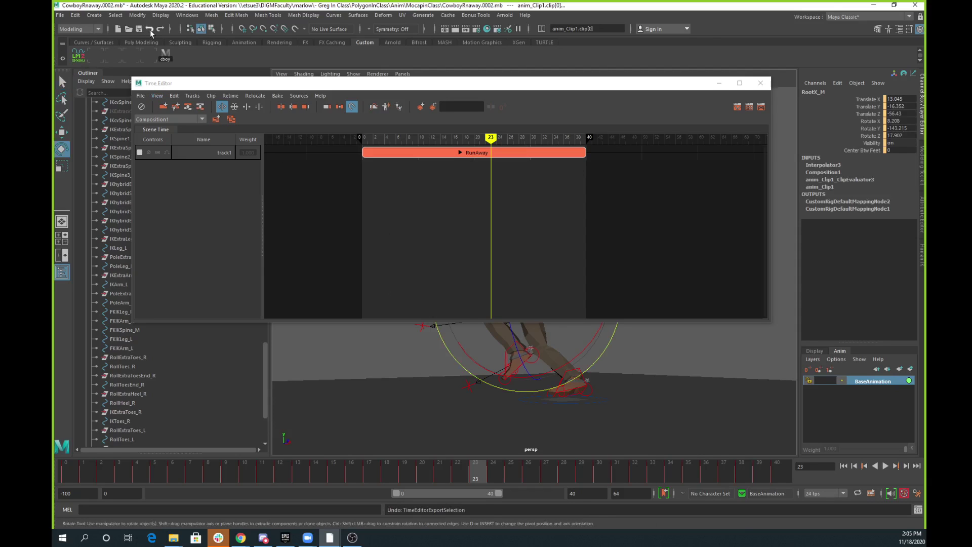
click(150, 29)
click(150, 29)
click(150, 30)
click(150, 30)
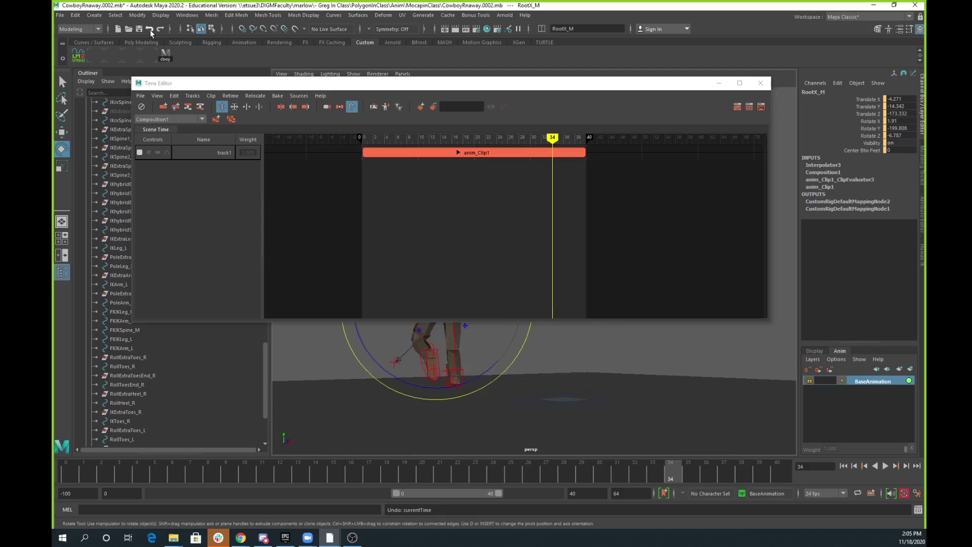
click(150, 30)
click(150, 30)
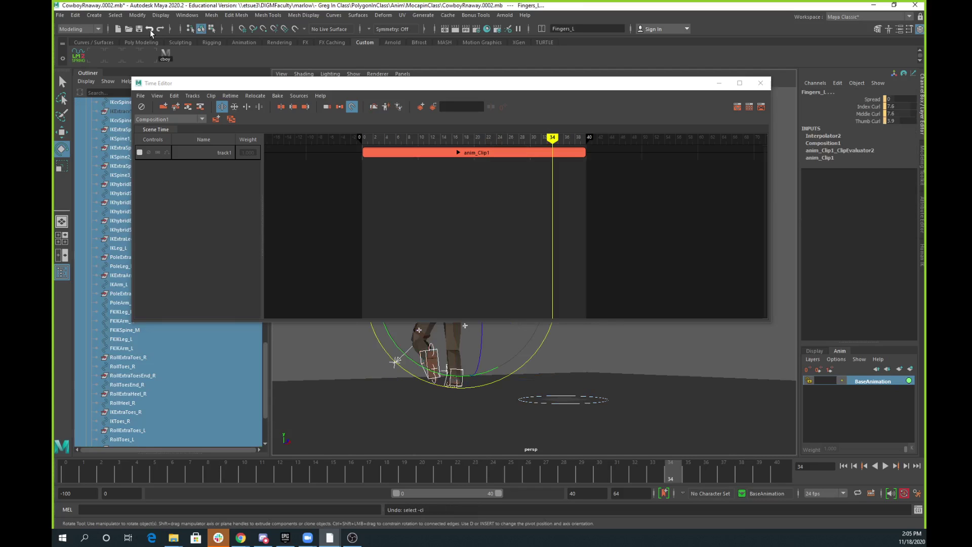
click(150, 30)
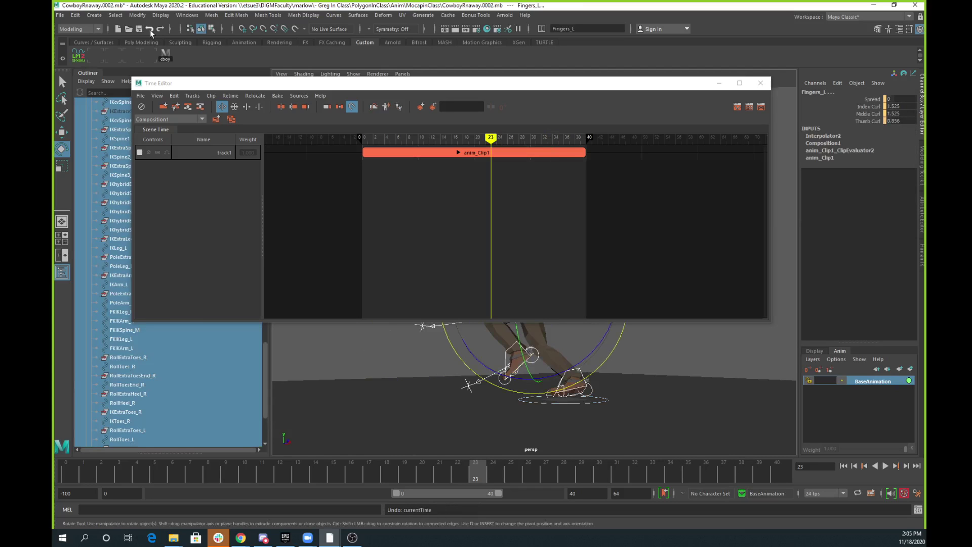
click(150, 29)
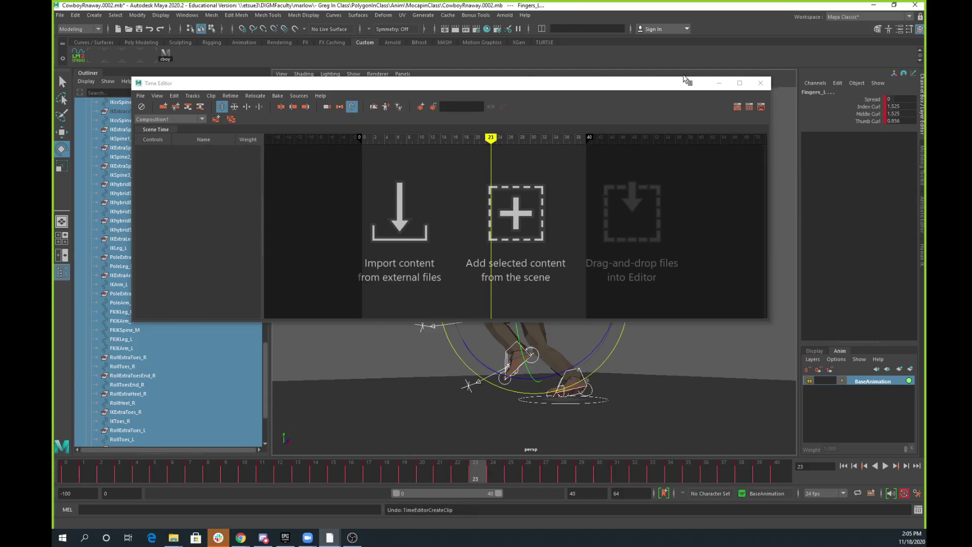
- Close the Time Editor and save the scene as an incremented version
click(760, 83)
click(59, 15)
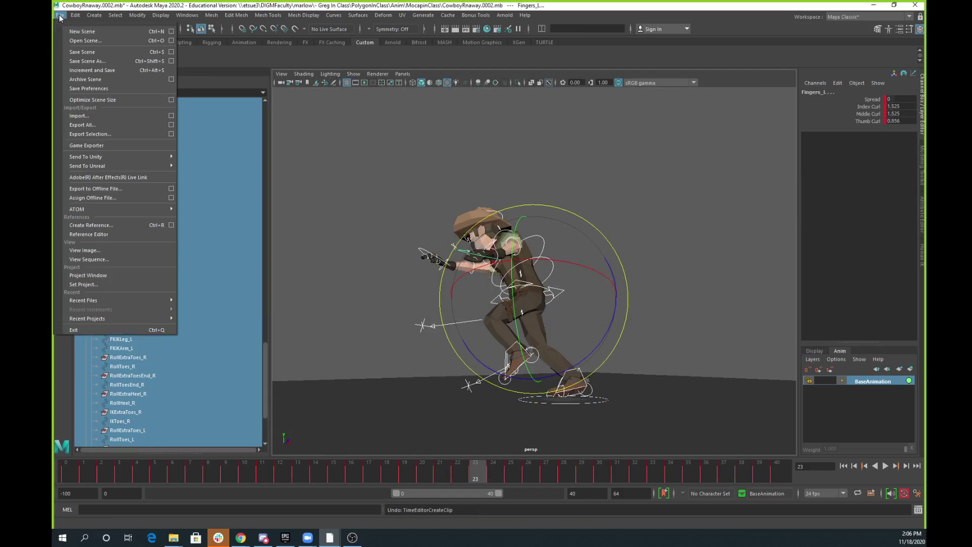
click(84, 69)
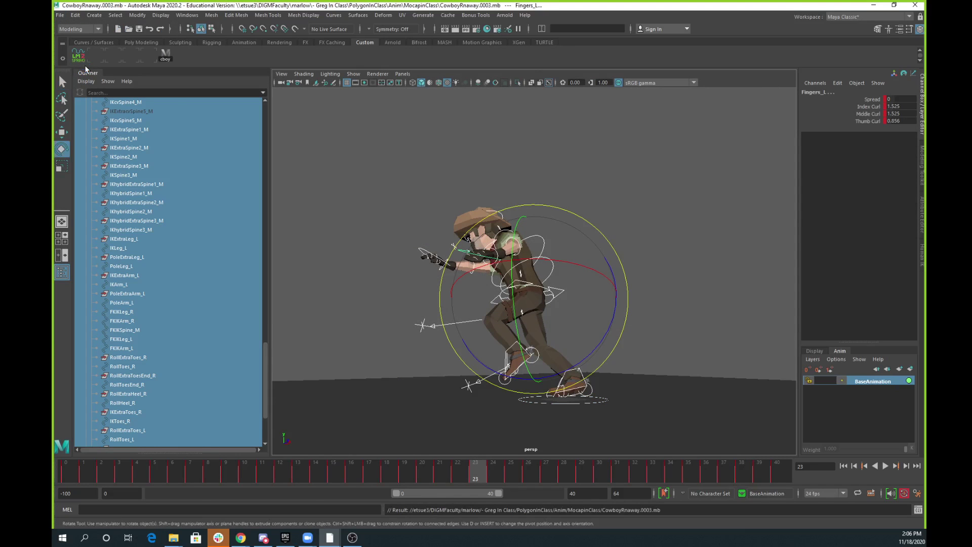
- Open the scene CowboyMocap2.ma from the project's Anim folder
click(60, 14)
key(Escape)
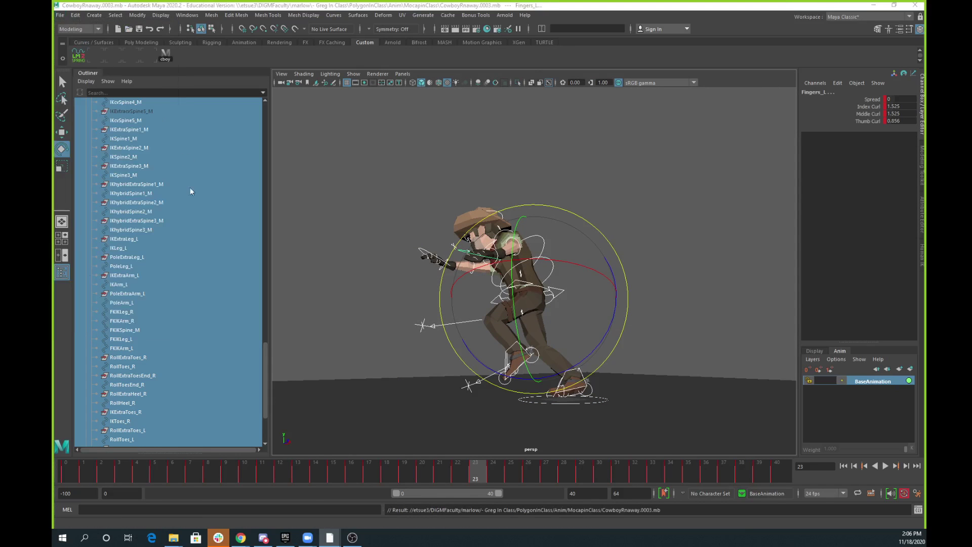
key(ctrl+o)
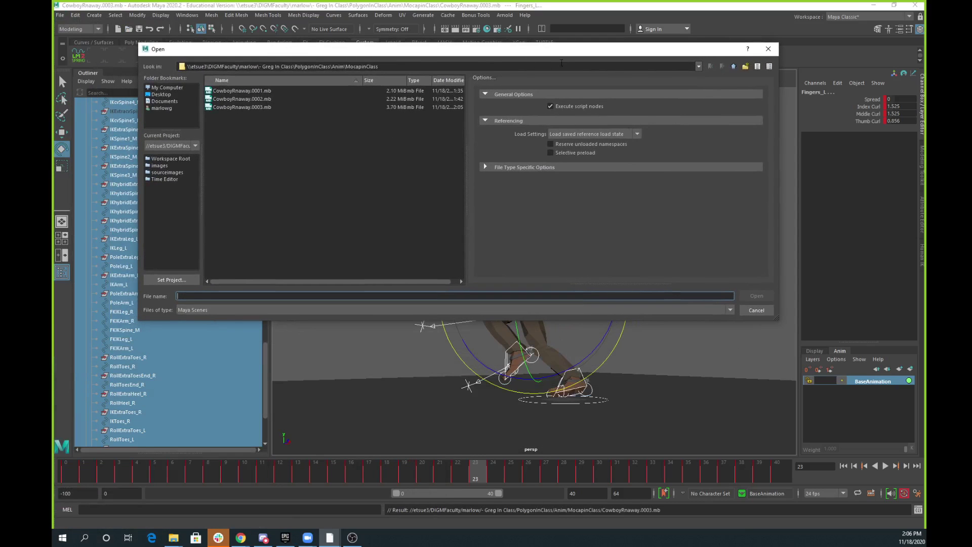
click(735, 67)
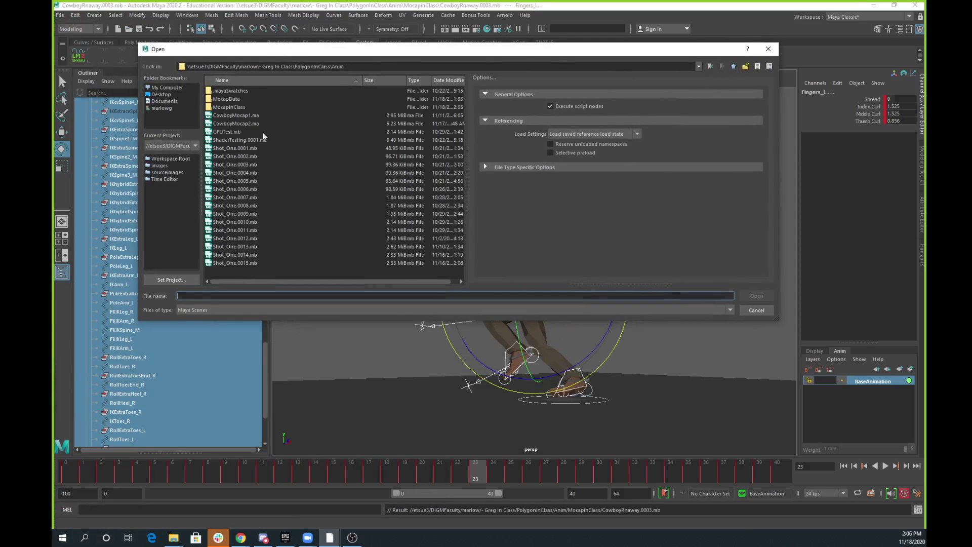
click(225, 123)
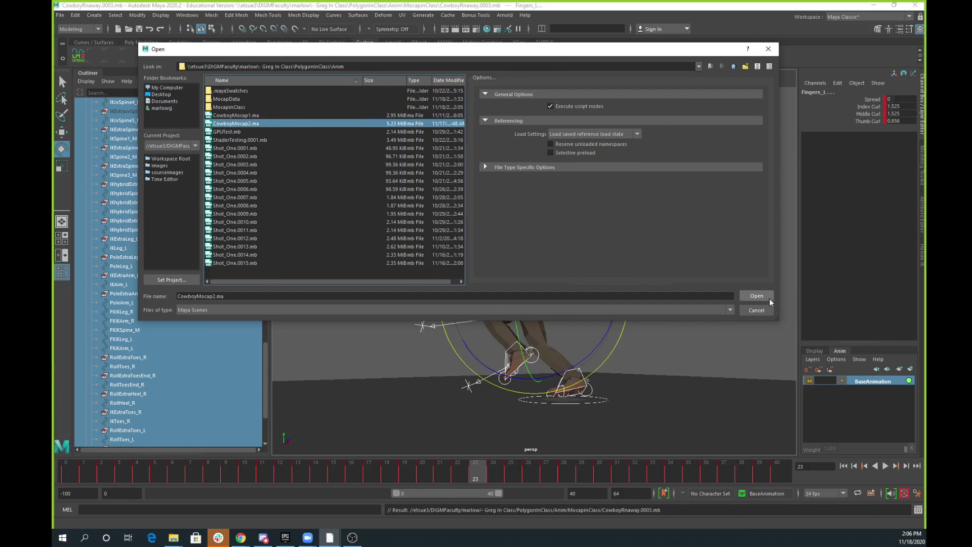
click(757, 296)
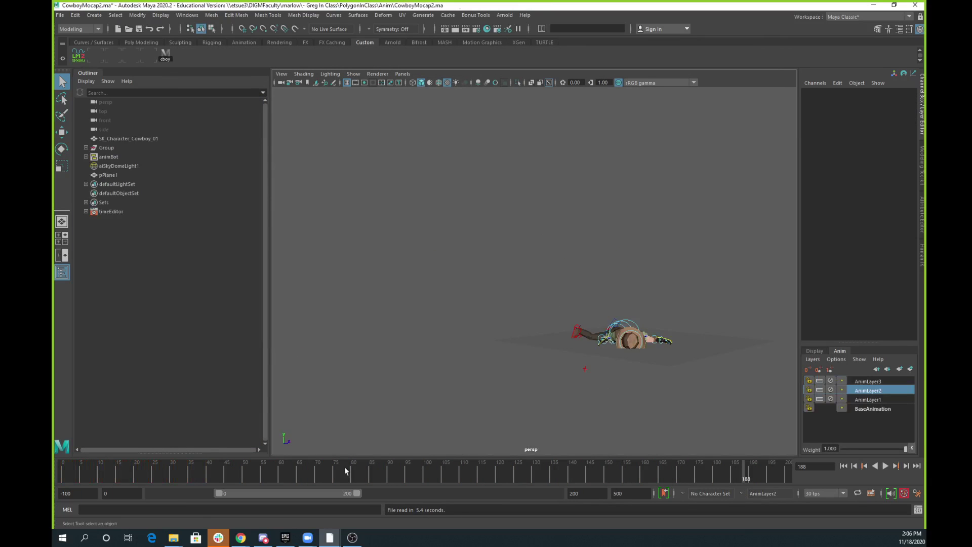
- Scrub to frame 145, select RootX_M, and merge AnimLayer1, AnimLayer2 and AnimLayer3 with BaseAnimation
drag(95, 472, 591, 430)
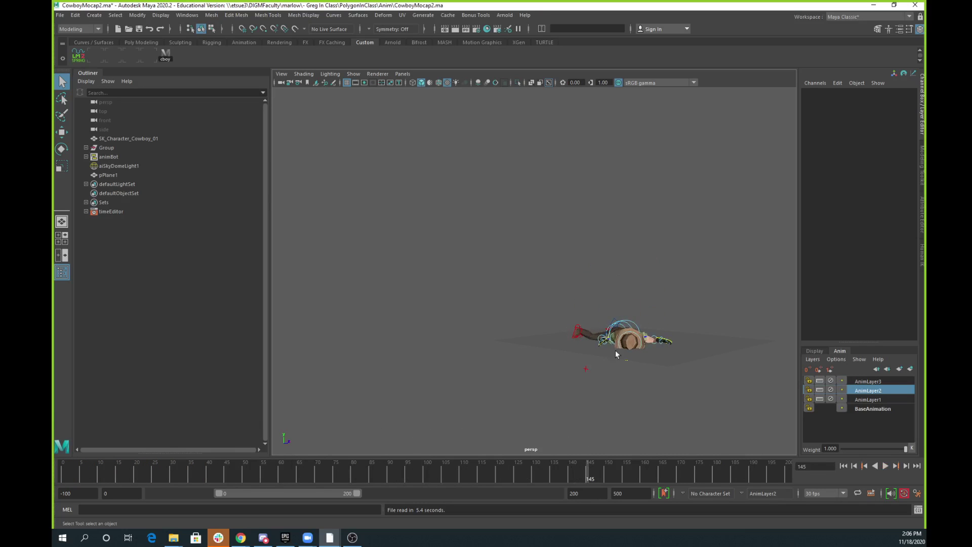
click(615, 324)
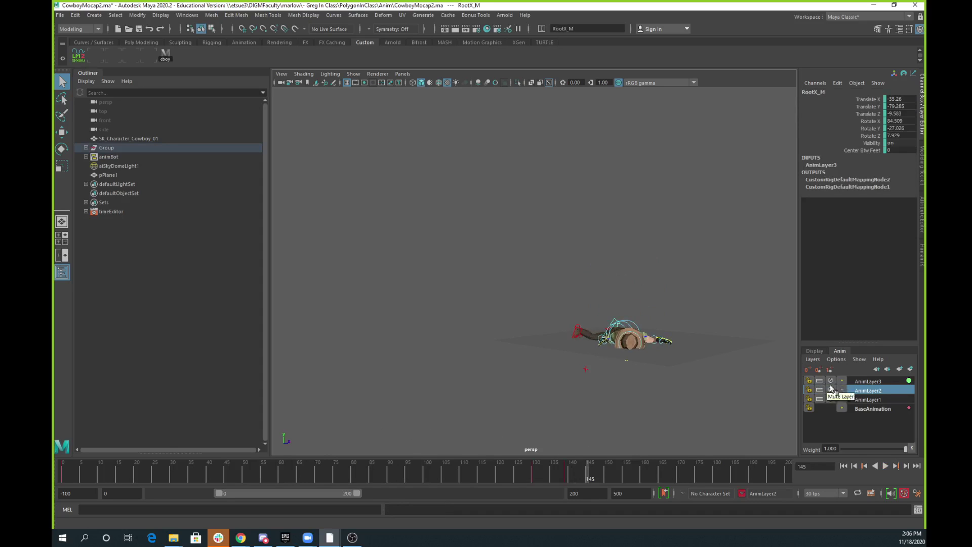
click(857, 382)
shift+click(861, 409)
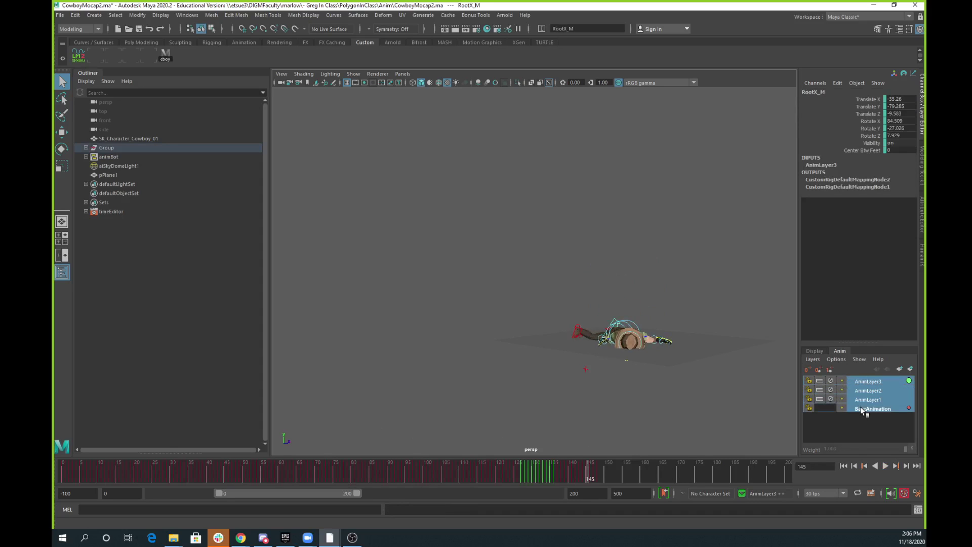
right_click(861, 409)
click(838, 235)
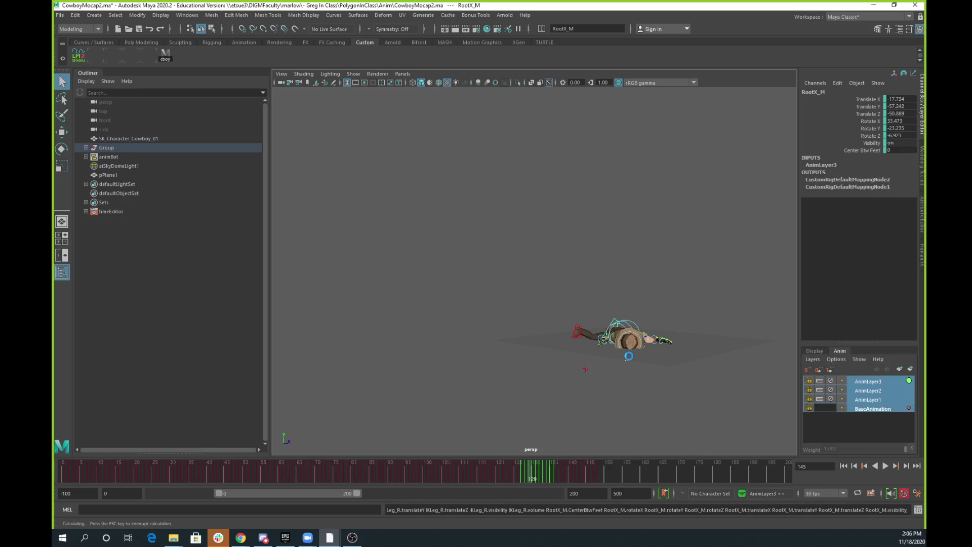
- Play the merged animation from frame 10 and scrub to frame 70 to check the cowboy's motion
click(98, 466)
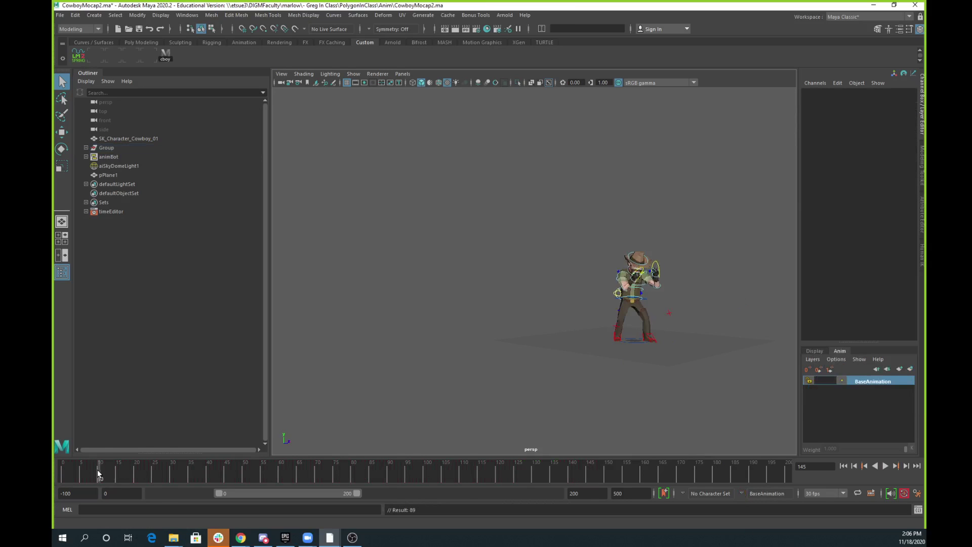
key(alt+v)
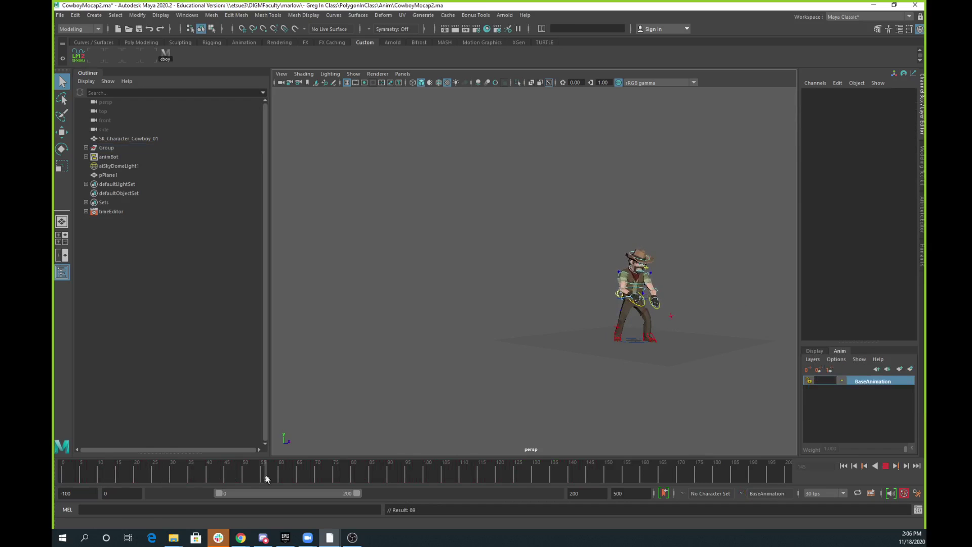
mouse_move(267, 476)
mouse_down()
mouse_move(64, 456)
mouse_move(364, 471)
mouse_move(306, 474)
mouse_move(603, 479)
mouse_move(202, 478)
mouse_move(346, 480)
mouse_move(318, 479)
mouse_up()
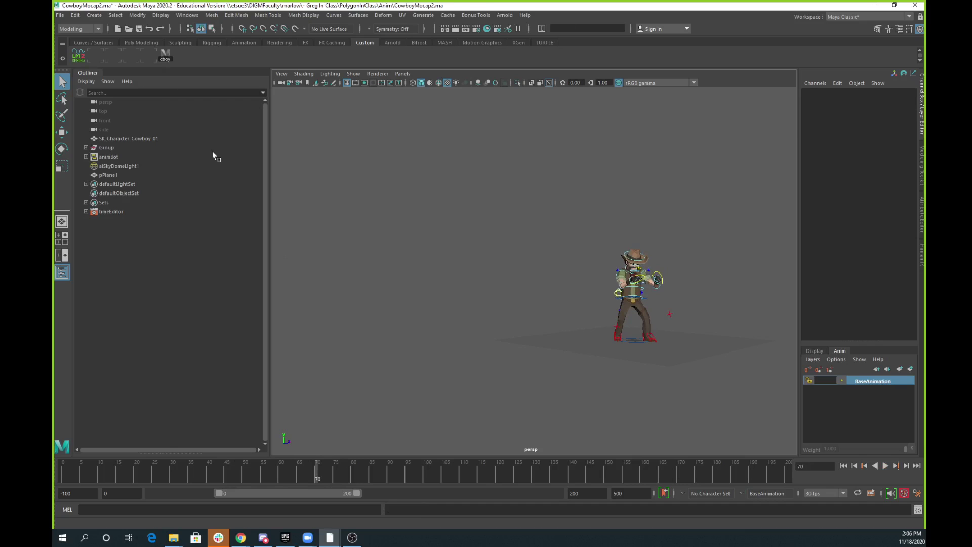
shift+drag(318, 481, 641, 480)
right_click(571, 481)
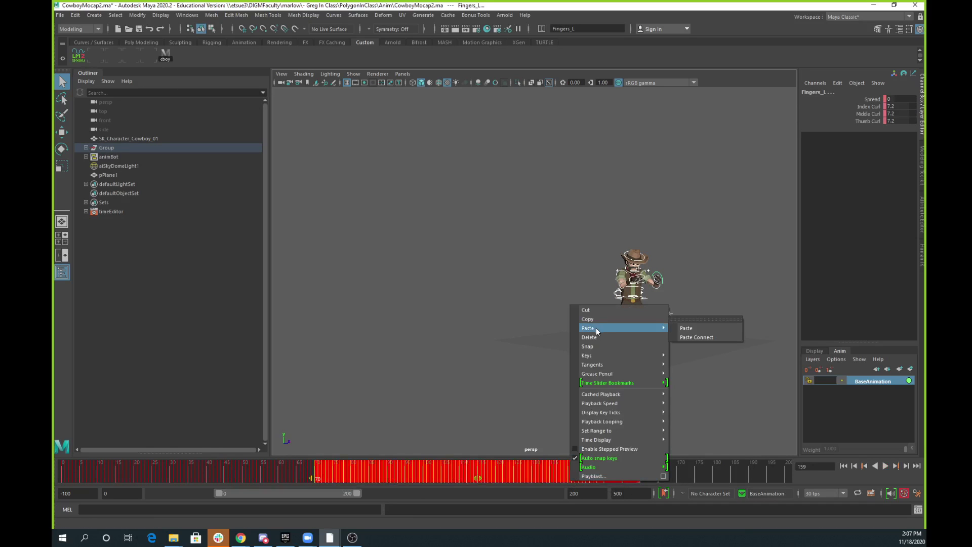
click(720, 459)
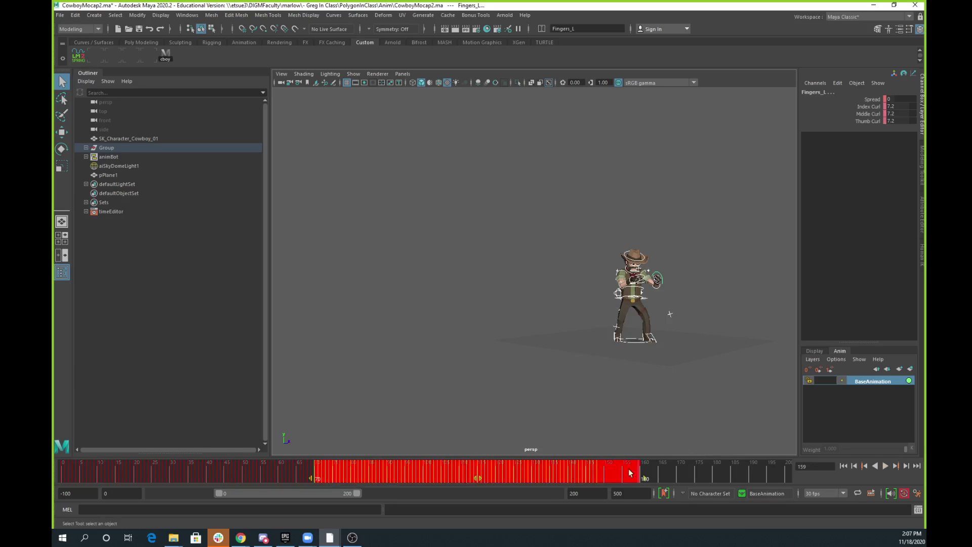
click(661, 476)
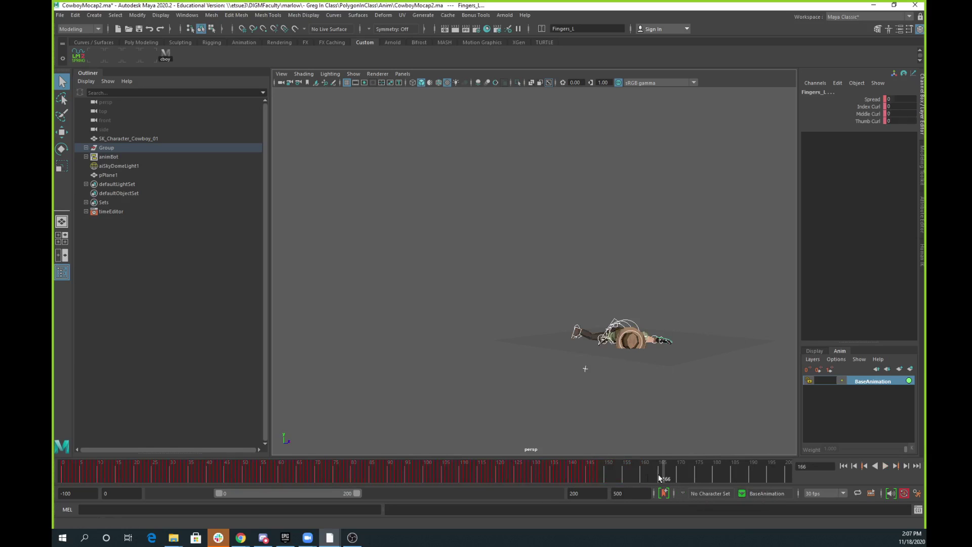
- Go to frame 0 and create a Time Editor clip from the selected controls' animation
click(65, 477)
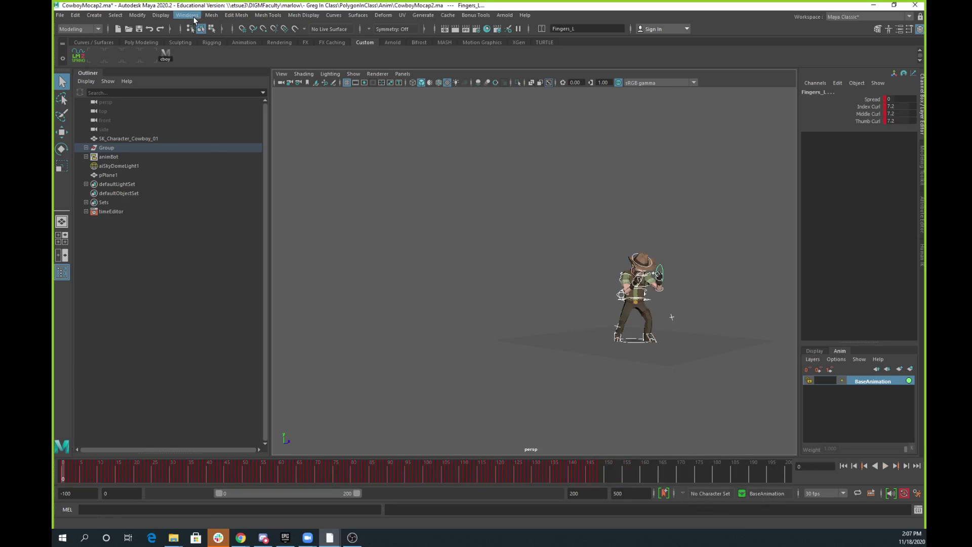
click(189, 15)
mouse_move(213, 68)
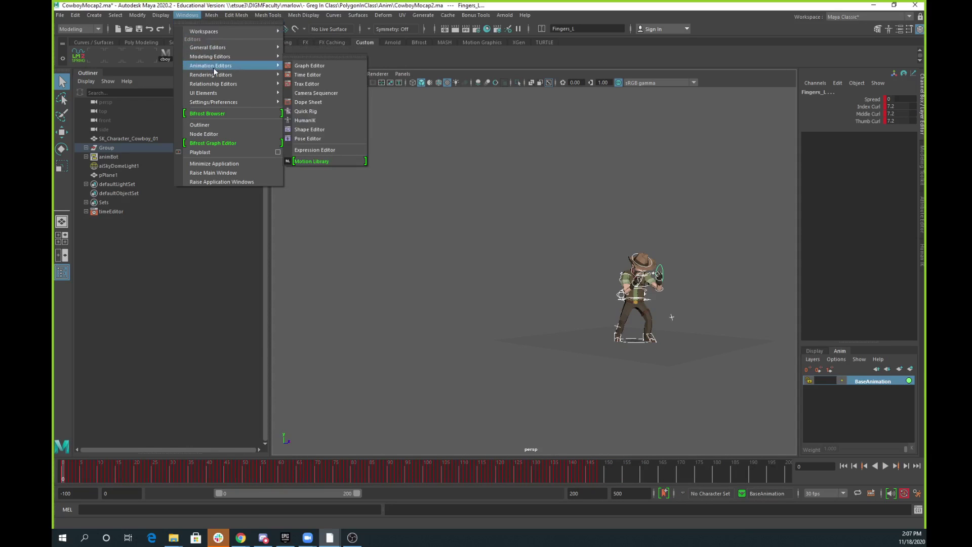
click(305, 75)
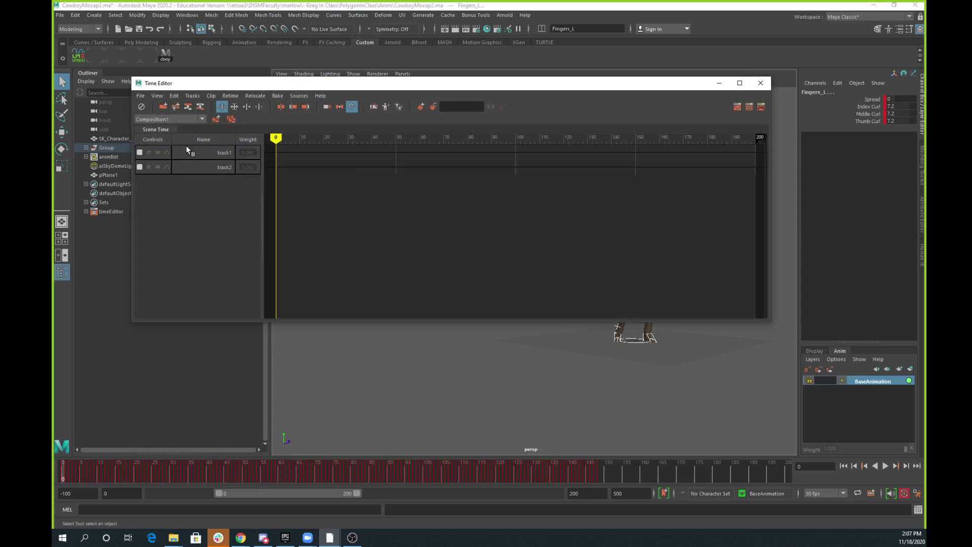
click(163, 106)
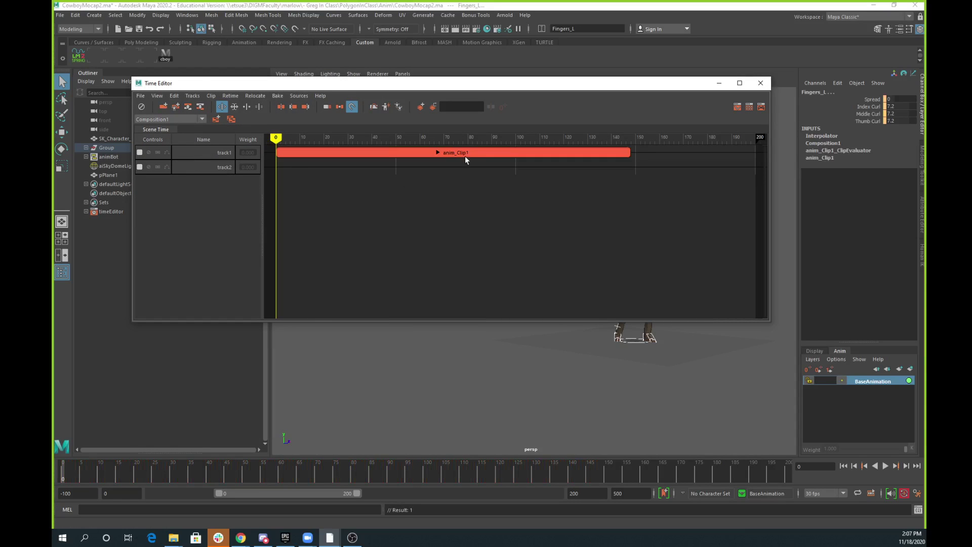
- Rename the new clip on track1 in the Time Editor as TauntAndDie
click(466, 152)
right_click(467, 152)
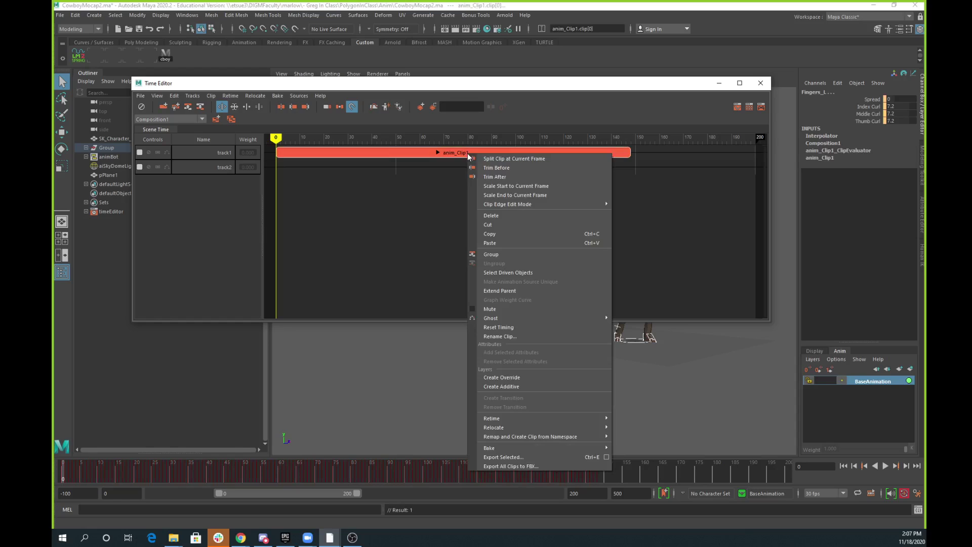
click(507, 335)
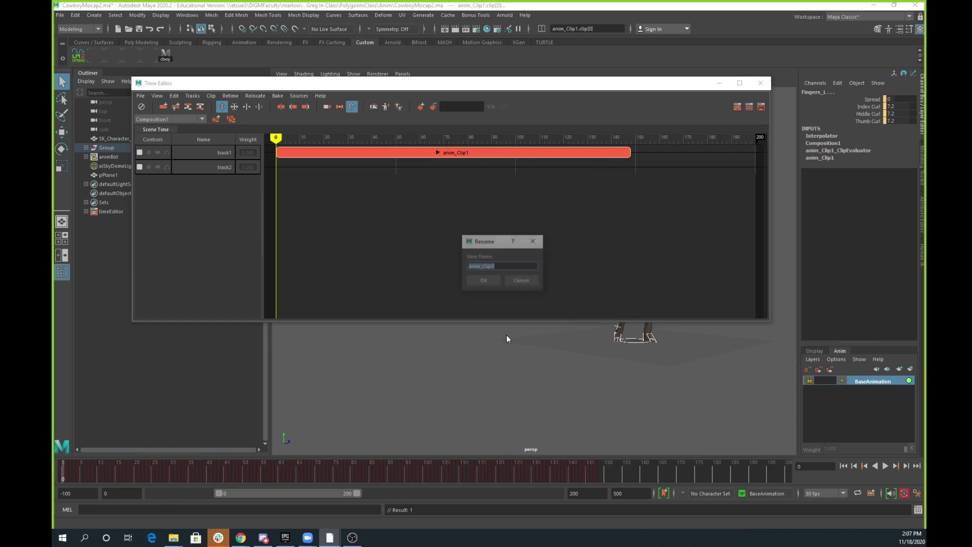
click(489, 282)
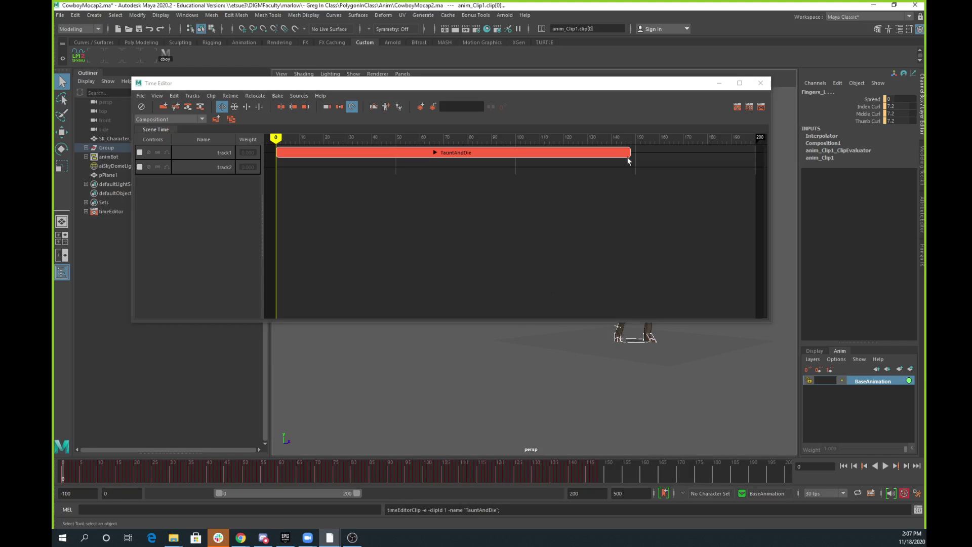
- Import the RunAway.fbx animation clip from the Clip Exports folder into the Time Editor
click(140, 96)
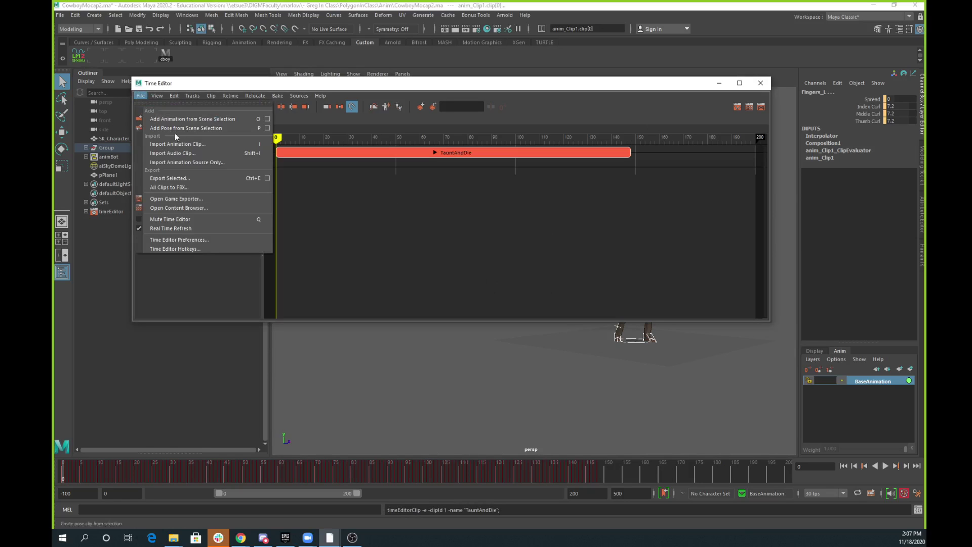
click(187, 145)
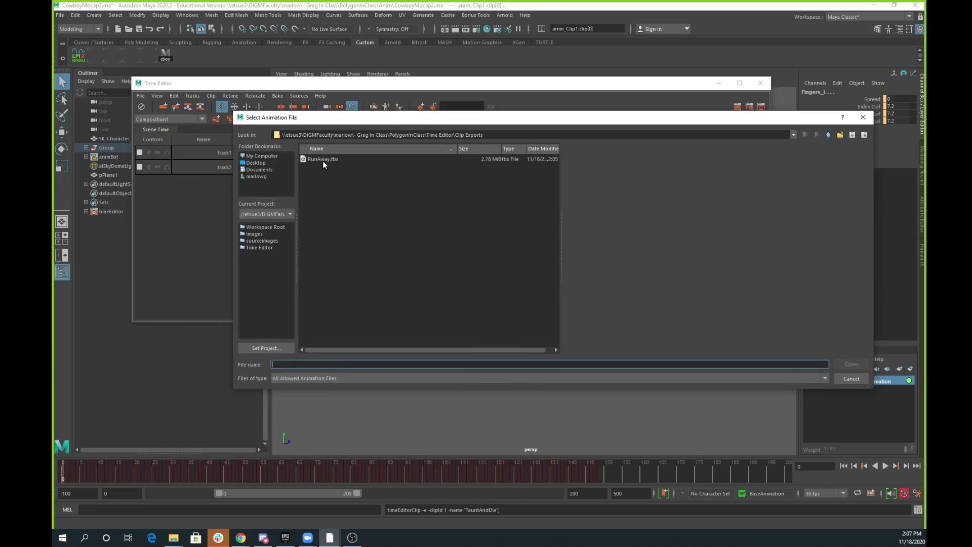
click(323, 159)
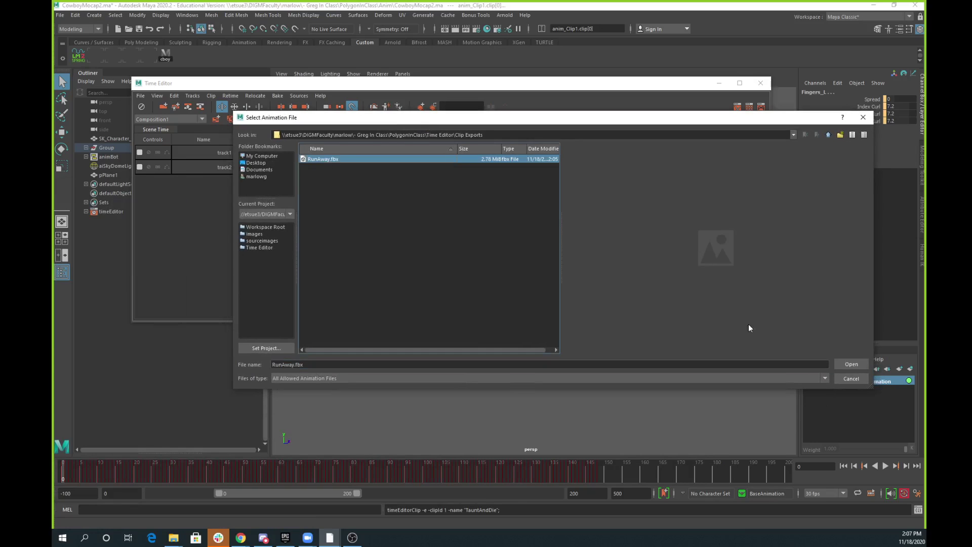
click(851, 365)
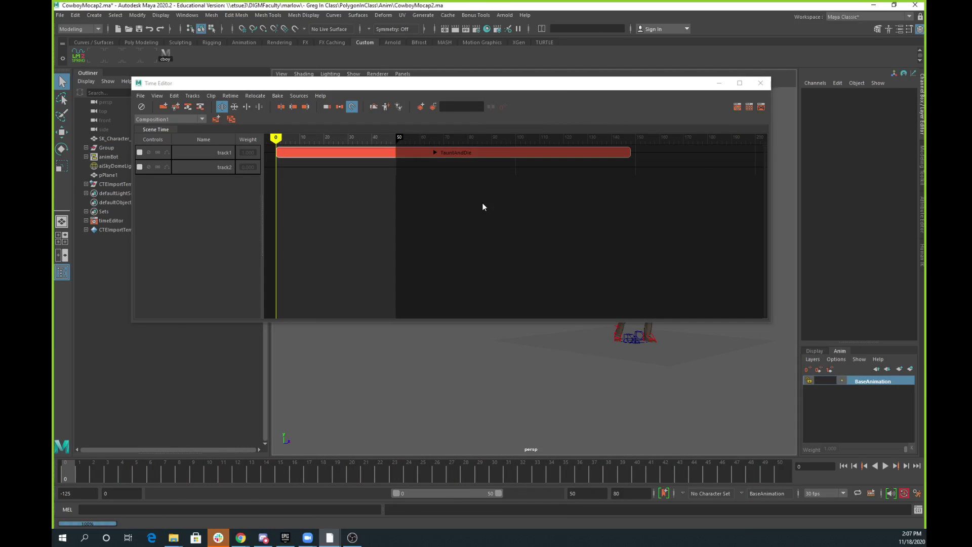
scroll(469, 205, down, 4)
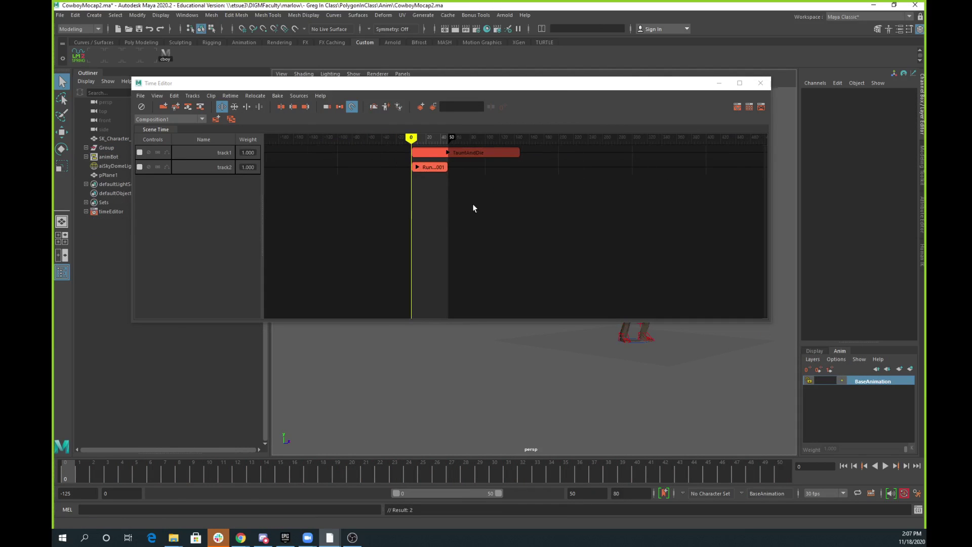
- Extend the playback range to frame 149, then move and narrow the Time Editor so the cowboy is in view
drag(455, 140, 521, 141)
drag(586, 91, 364, 94)
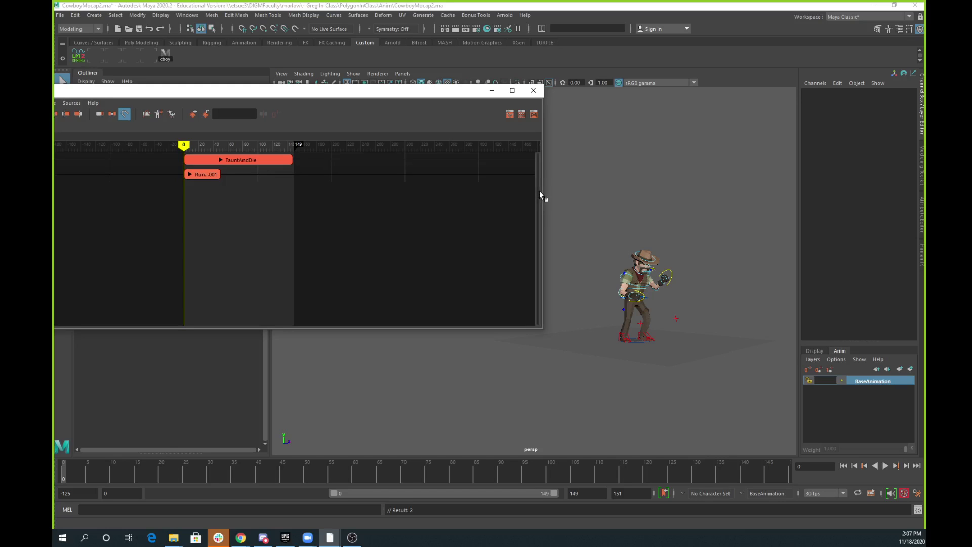
drag(544, 105, 191, 105)
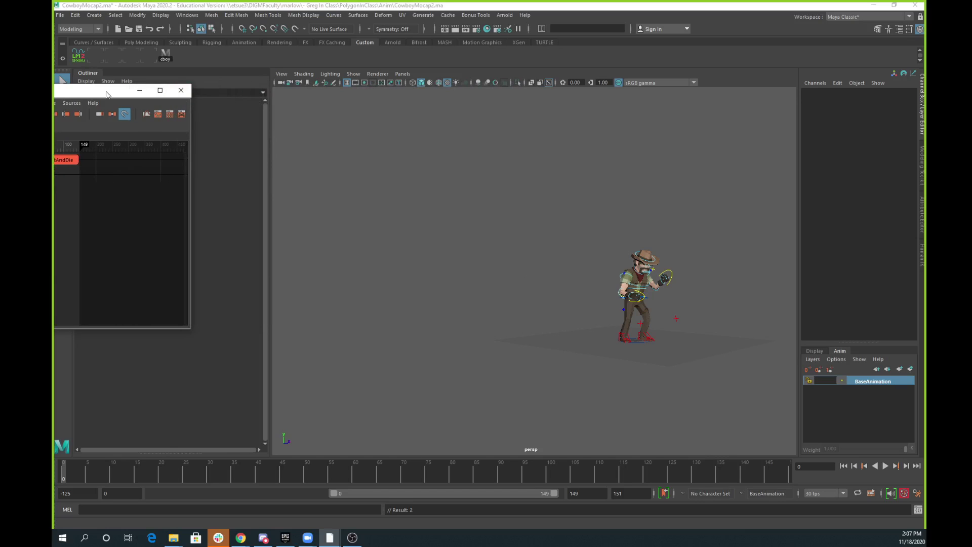
drag(138, 89, 381, 113)
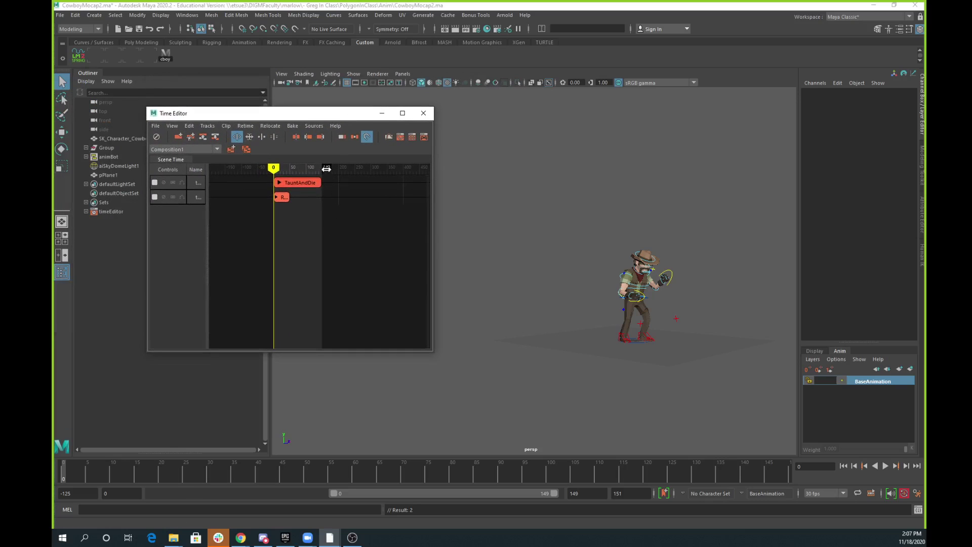
- Extend the playback range to frame 197 and widen the Time Editor to frame both clips
key(f)
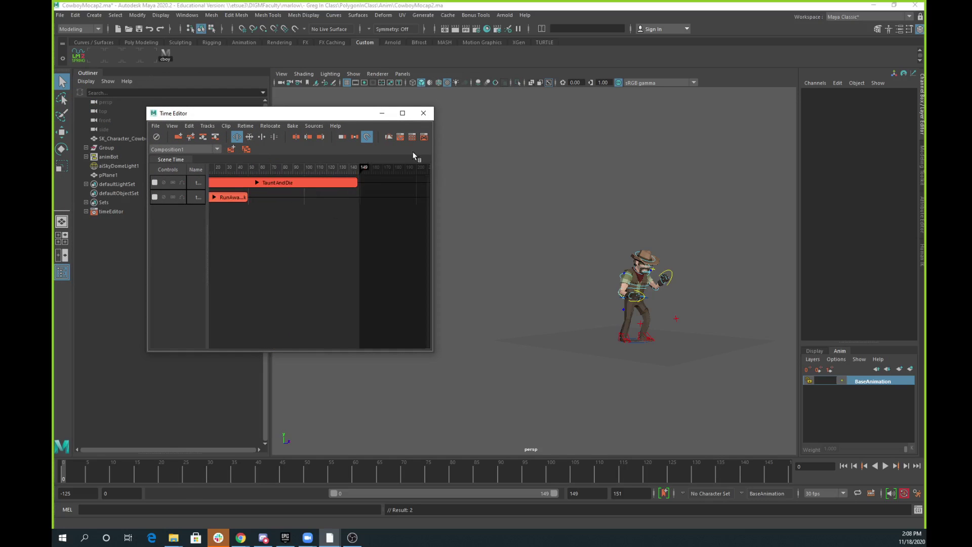
drag(307, 171, 253, 174)
click(229, 200)
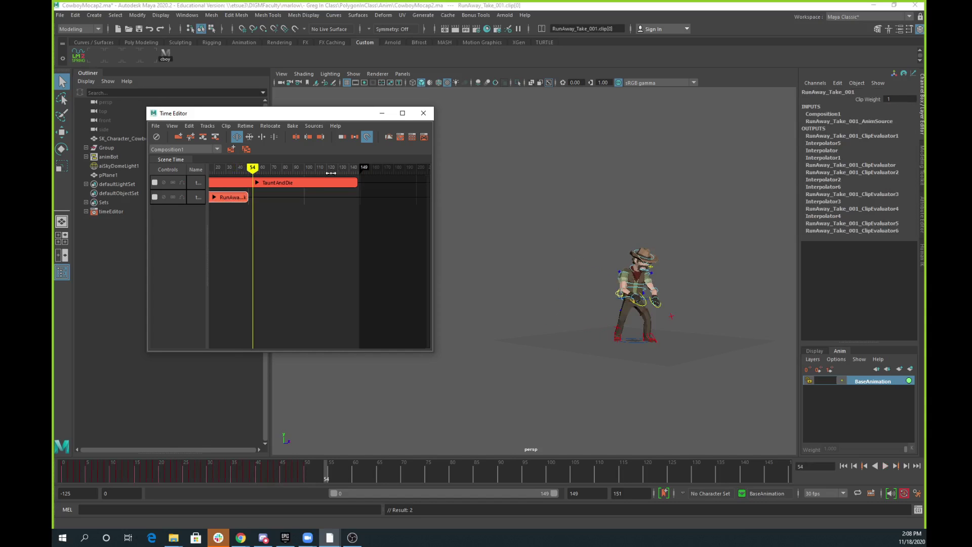
drag(364, 169, 414, 172)
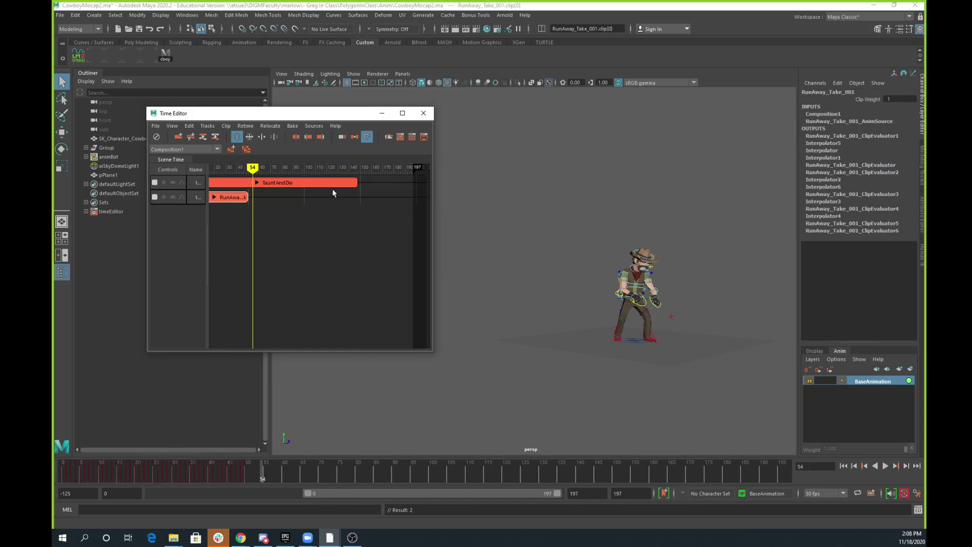
drag(434, 336, 547, 330)
key(f)
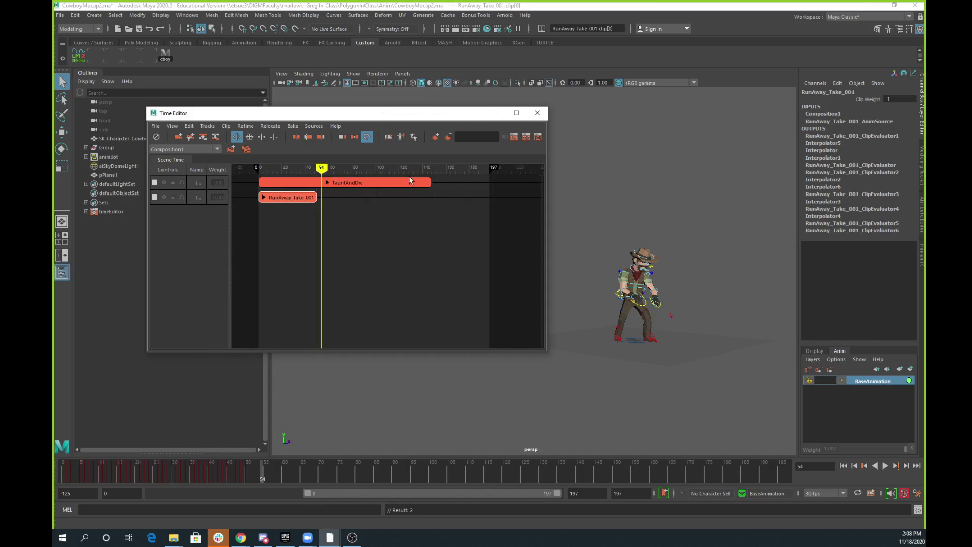
- Try trimming the end of the TauntAndDie clip to frame 89, switch to scale mode, and undo the trim
drag(322, 170, 363, 171)
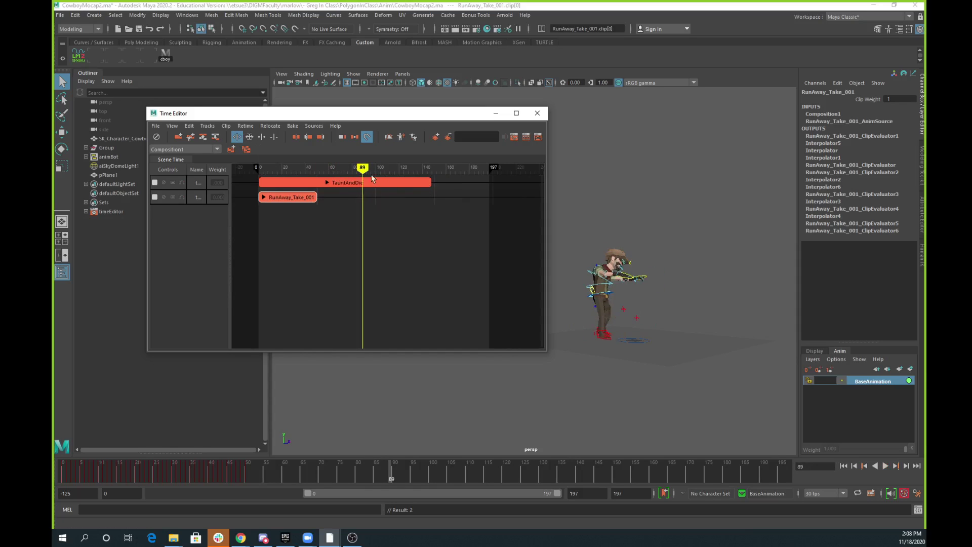
drag(429, 183, 356, 184)
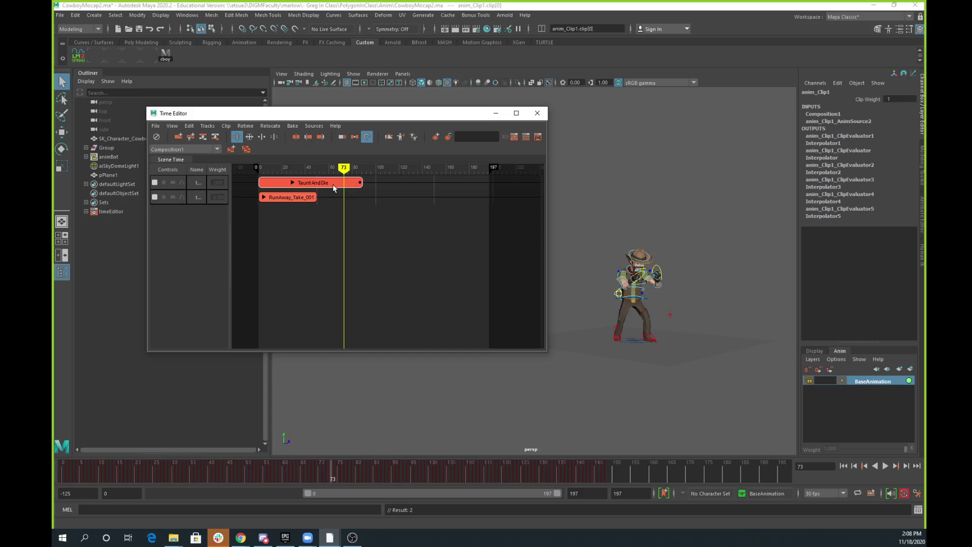
click(249, 137)
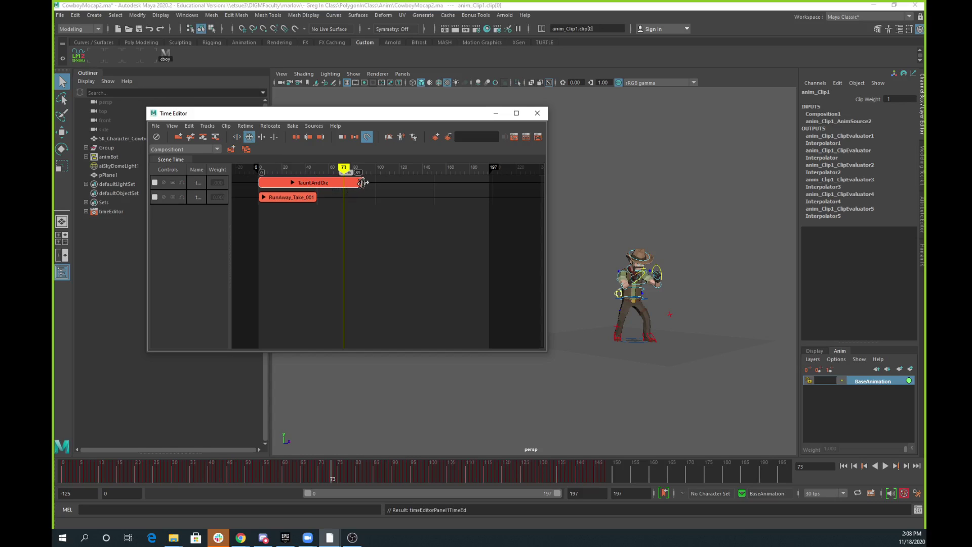
mouse_move(362, 184)
mouse_down()
mouse_move(346, 184)
mouse_move(363, 184)
mouse_up()
key(ctrl+z)
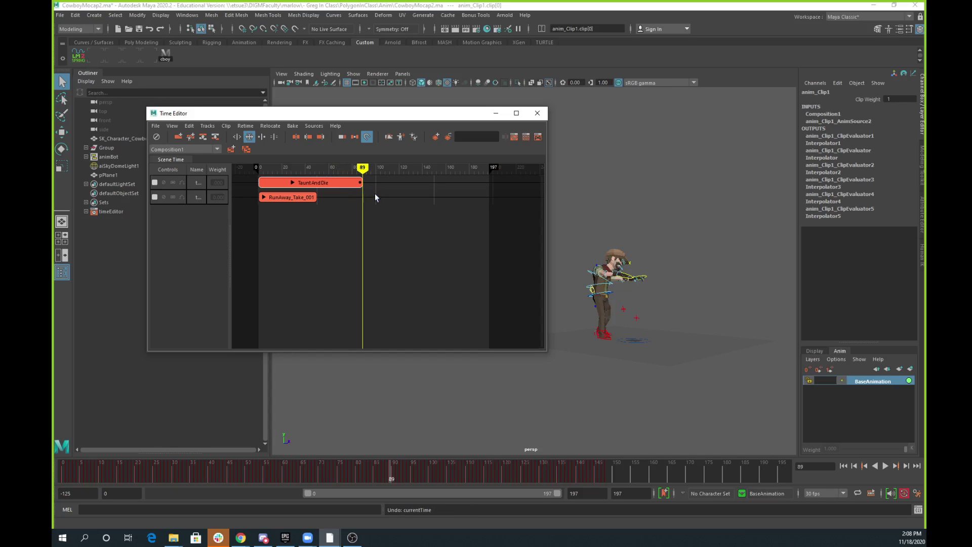
key(ctrl+z)
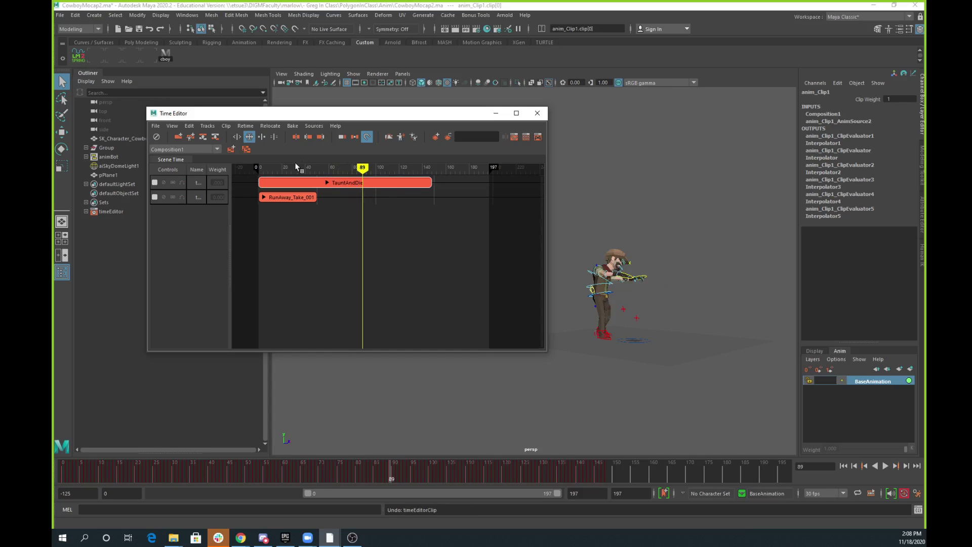
- Trim the end of TauntAndDie to frame 89 and move the RunAway clip onto track1, overlapping that end
click(237, 137)
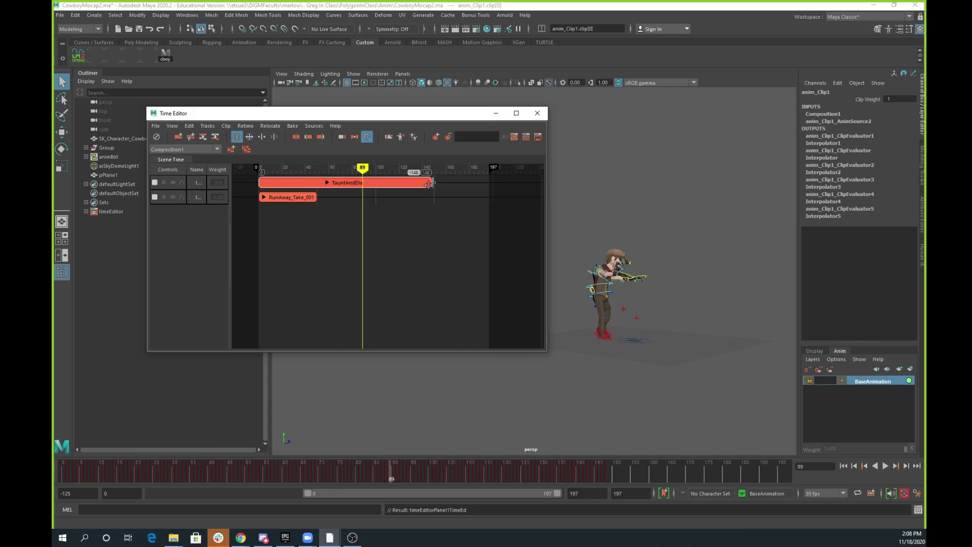
drag(431, 184, 363, 186)
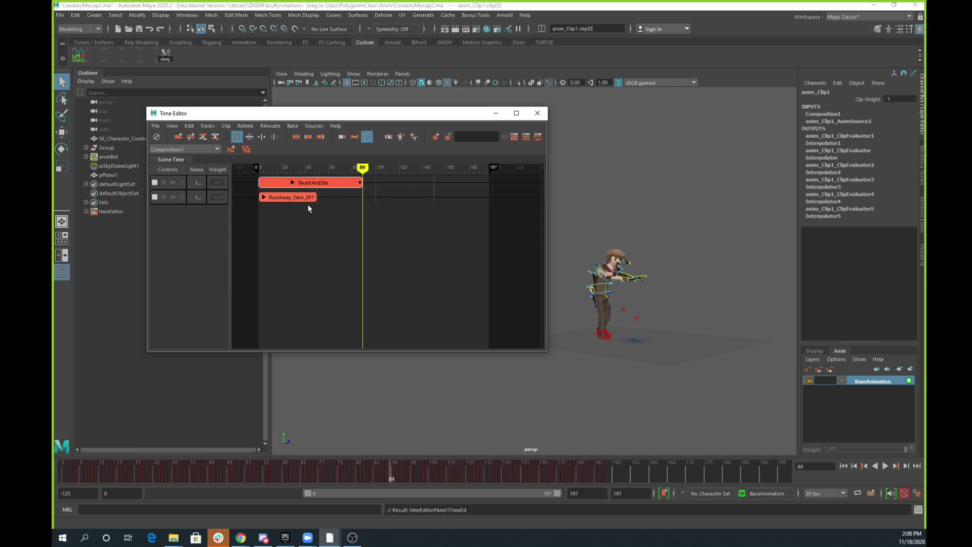
drag(287, 199, 381, 174)
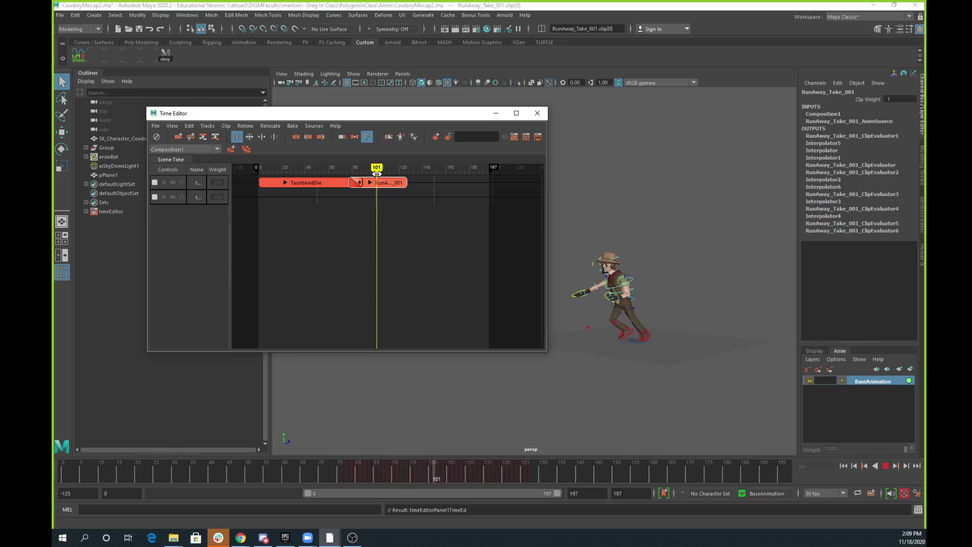
- Scrub the overlap to frame 93 and trim the start of the RunAway clip to about frame 91
scroll(368, 187, up, 5)
scroll(368, 191, down, 2)
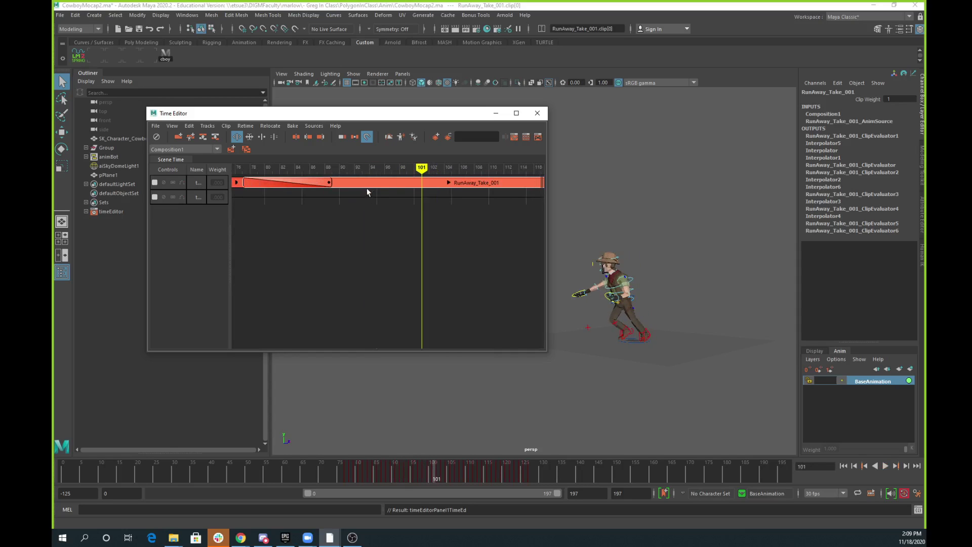
mouse_move(375, 169)
mouse_down()
mouse_move(345, 171)
mouse_move(363, 173)
mouse_up()
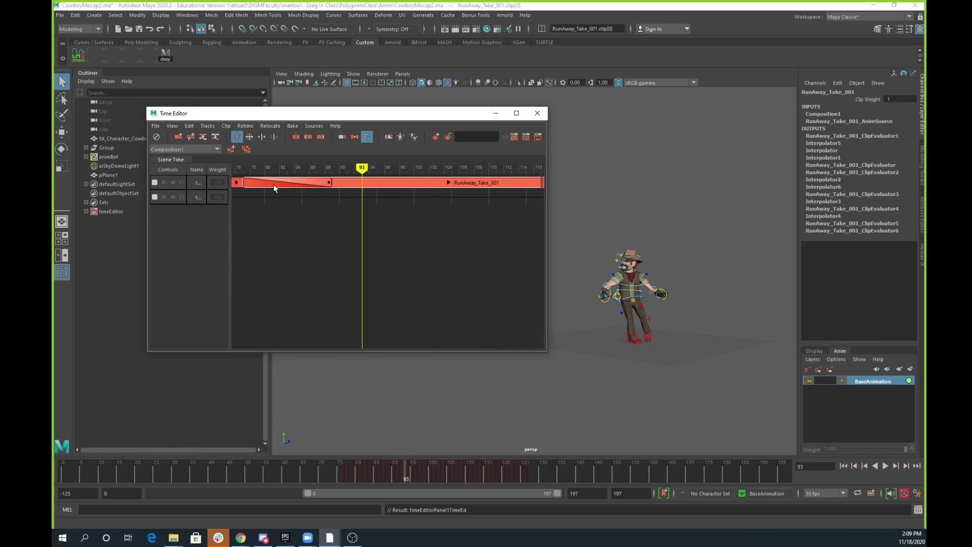
mouse_move(245, 183)
mouse_down()
mouse_move(347, 185)
mouse_move(317, 169)
mouse_move(254, 169)
mouse_up()
key(ctrl+z)
- Trim the end of TauntAndDie to frame 65 and move the RunAway clip to overlap it from about frame 59
scroll(256, 190, down, 2)
scroll(257, 189, down, 2)
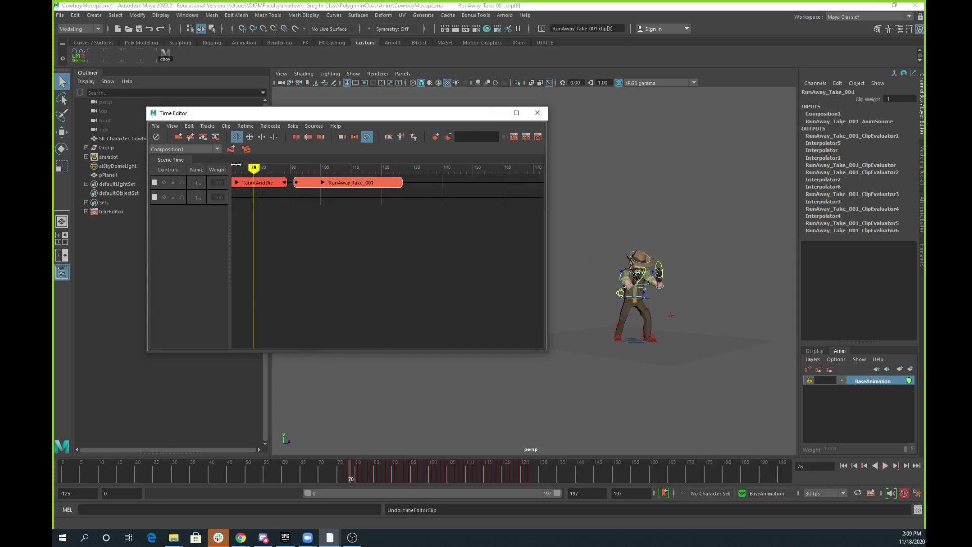
alt+middle_drag(285, 236, 461, 236)
drag(426, 170, 391, 172)
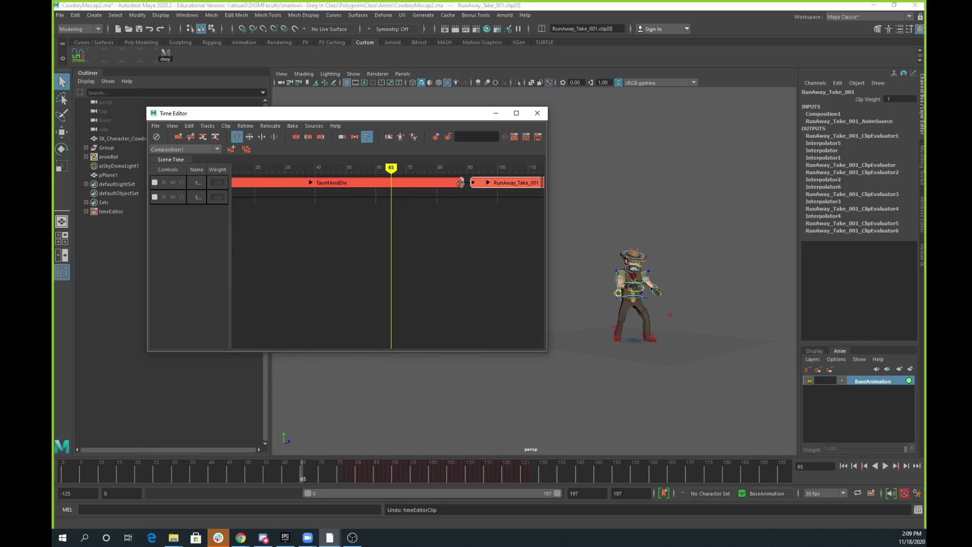
drag(462, 183, 390, 185)
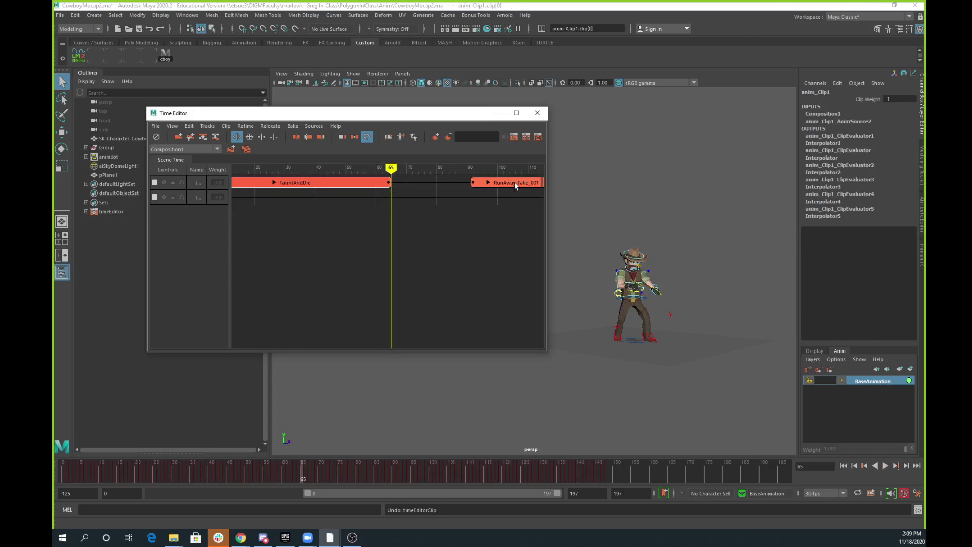
drag(514, 181, 388, 184)
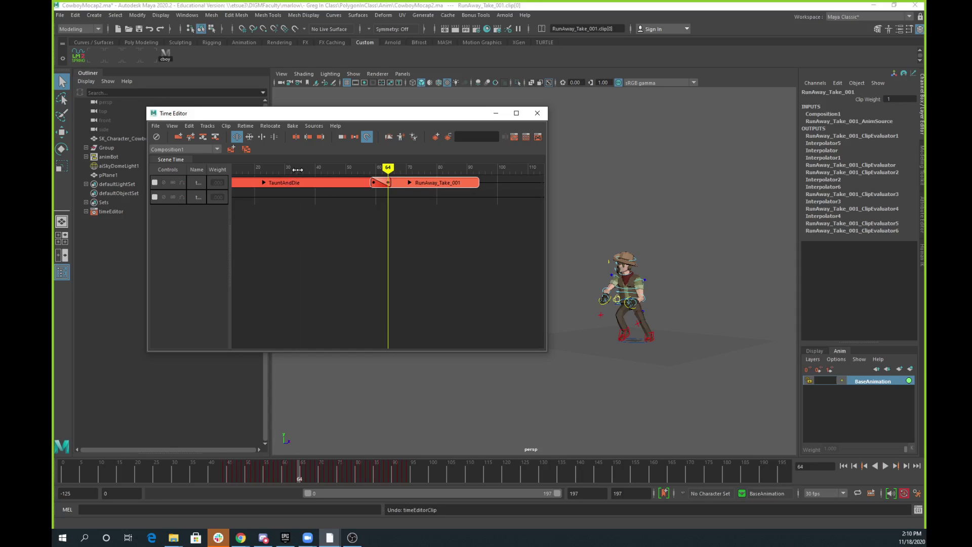
- Scrub back through the blended clips to frame 30, deselect the clips, and return to frame 0
mouse_move(278, 167)
mouse_down()
mouse_move(199, 167)
mouse_move(263, 162)
mouse_up()
key(Escape)
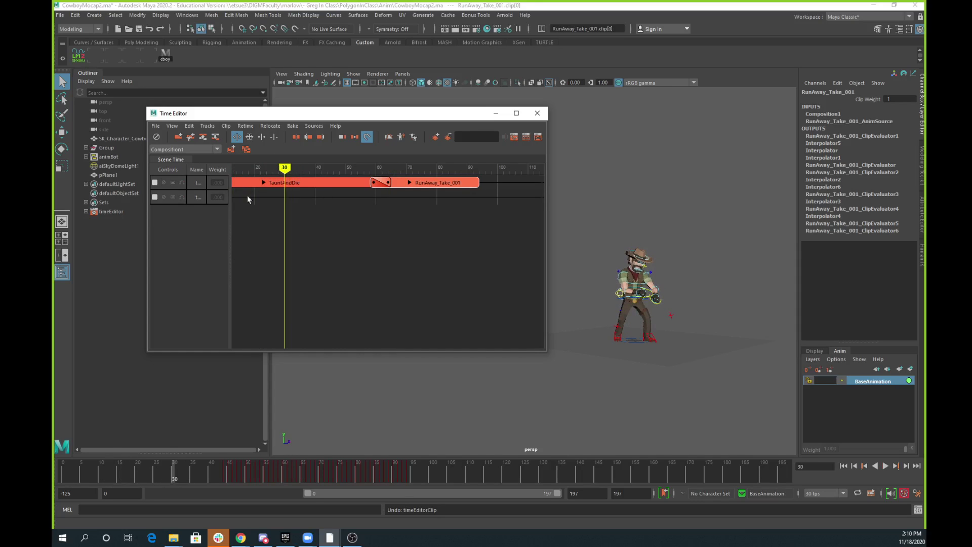
click(181, 197)
click(256, 198)
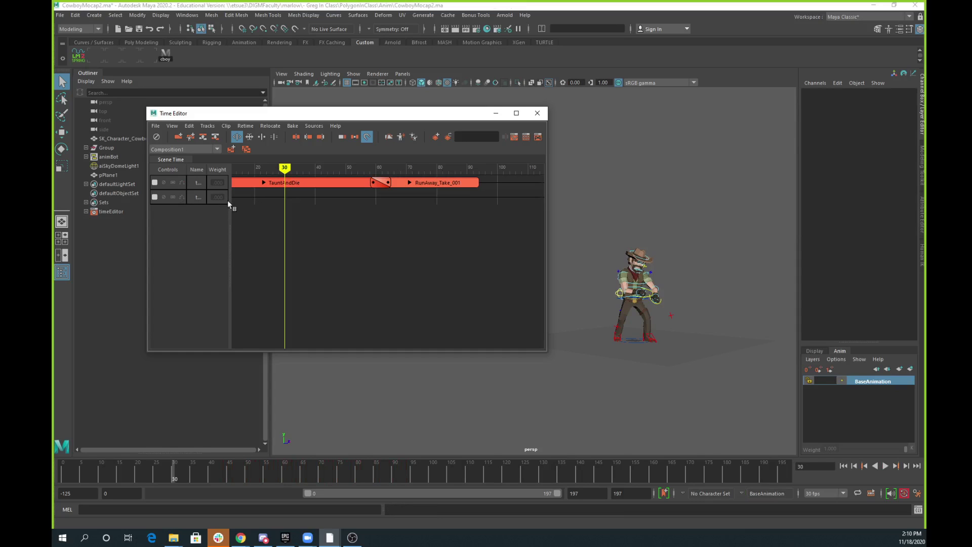
click(165, 182)
click(165, 182)
scroll(391, 253, down, 2)
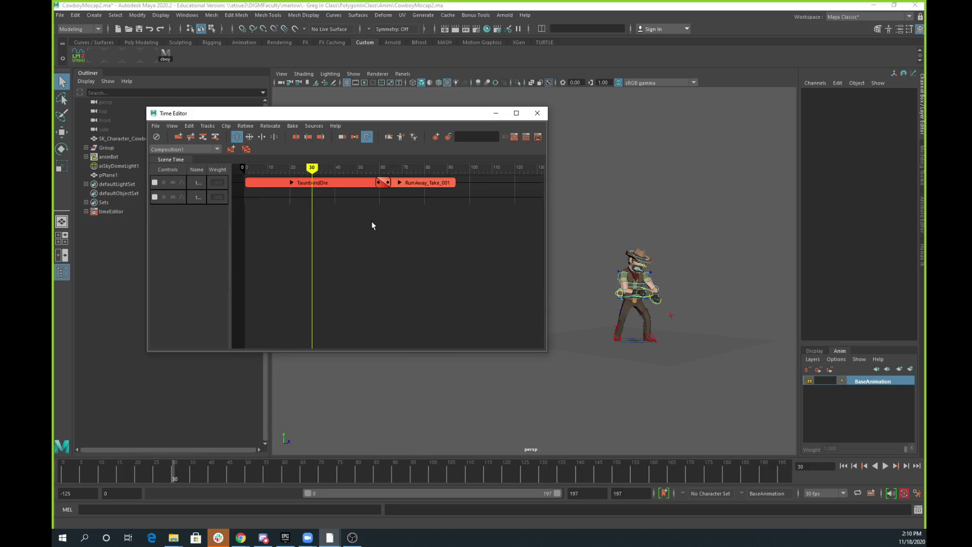
drag(311, 168, 243, 165)
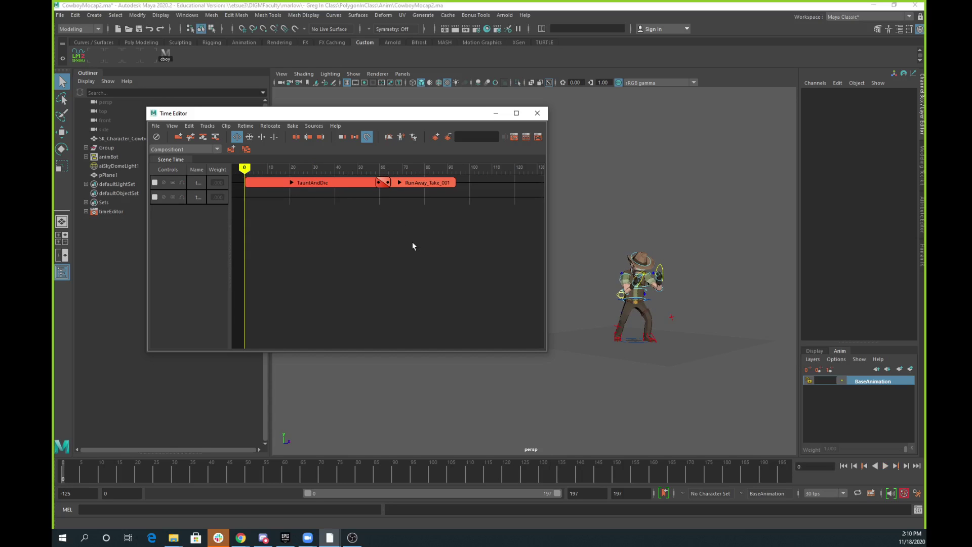
- Try to run Bake to Scene and Delete without any clip selected
click(172, 126)
mouse_move(208, 127)
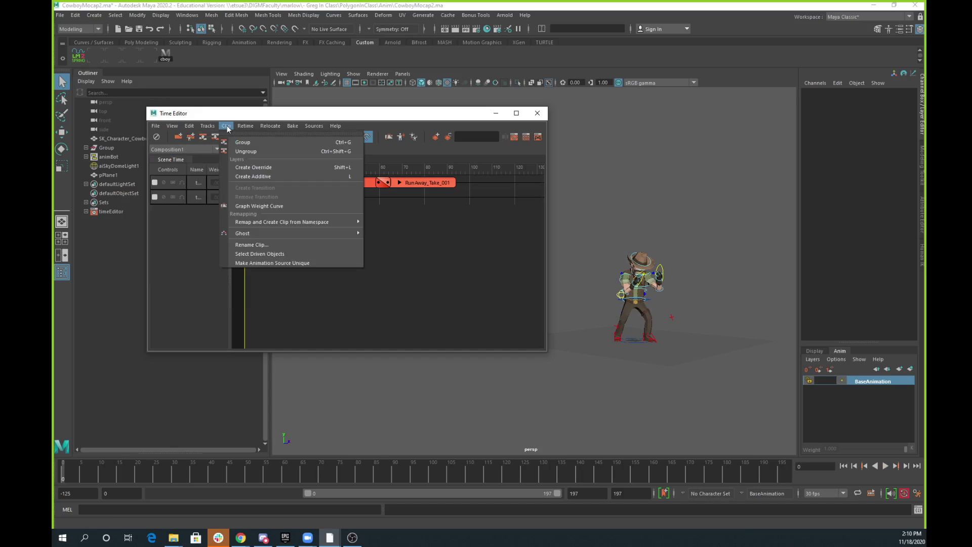
mouse_move(275, 130)
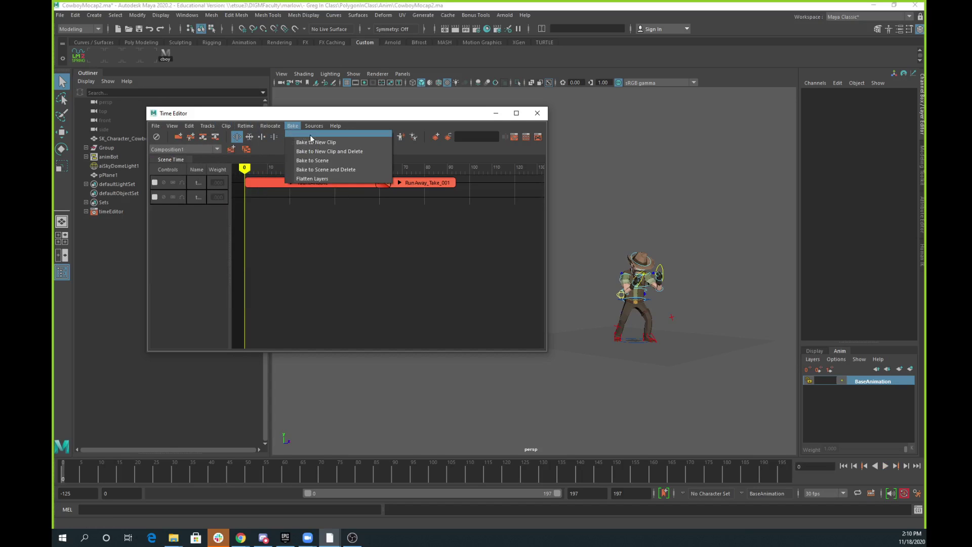
click(322, 172)
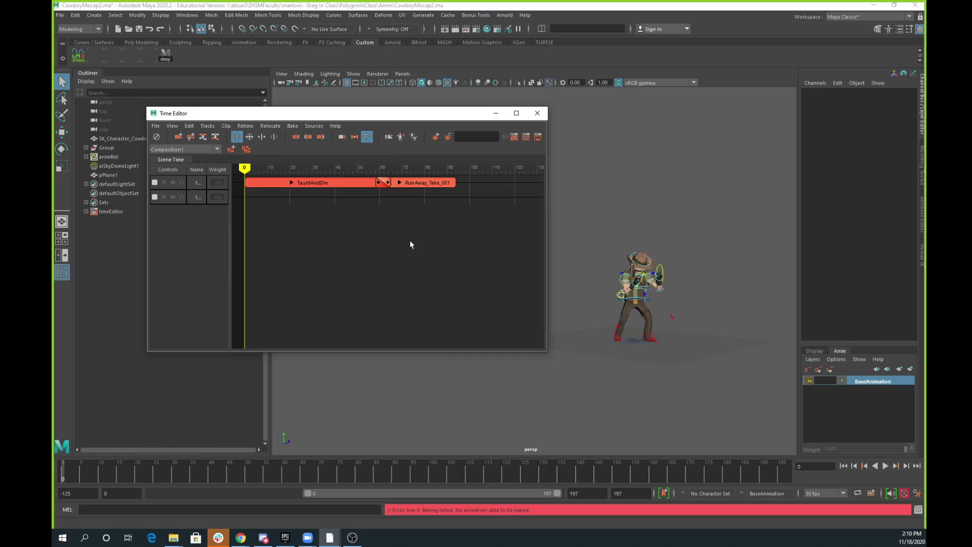
- Select the TauntAndDie and RunAway clips and bake them to the scene, deleting the clips
drag(409, 246, 342, 185)
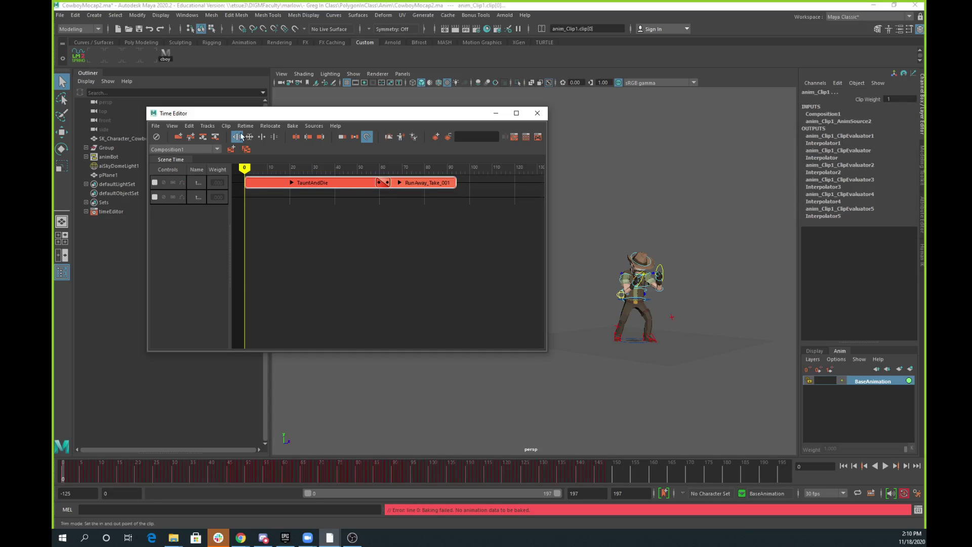
click(292, 126)
click(316, 171)
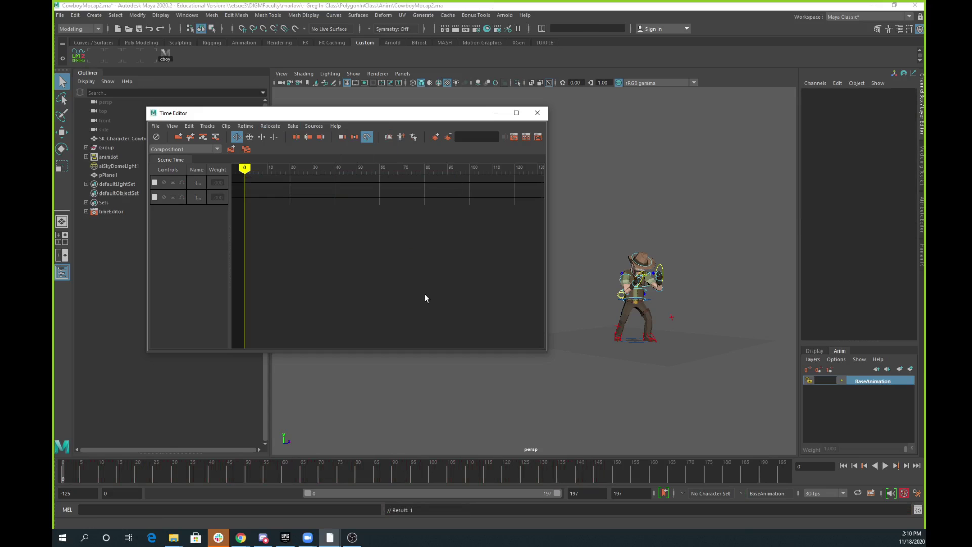
- Close the Time Editor, select the cowboy's RootX_M control, and play and scrub the baked animation back to frame 64
click(538, 113)
click(649, 300)
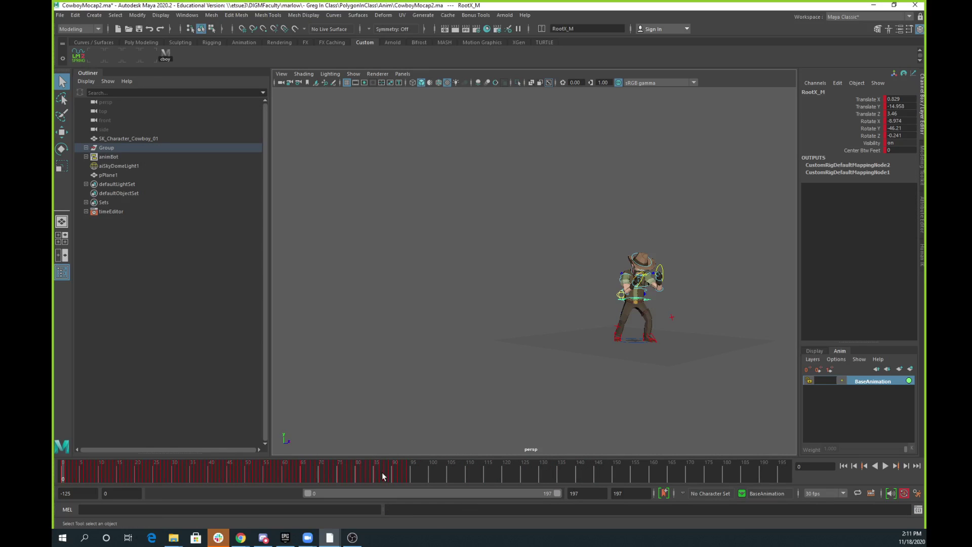
key(alt+v)
key(alt+v)
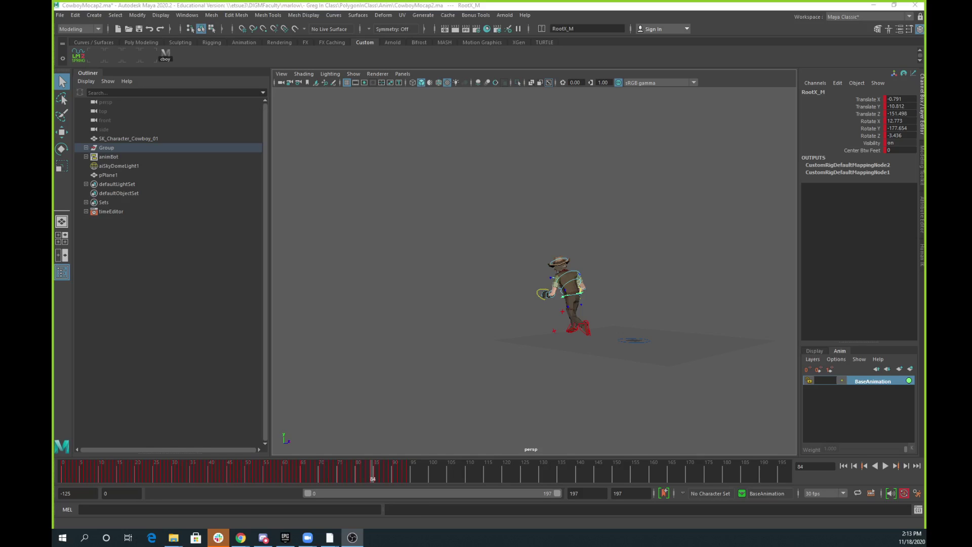
drag(341, 478, 303, 475)
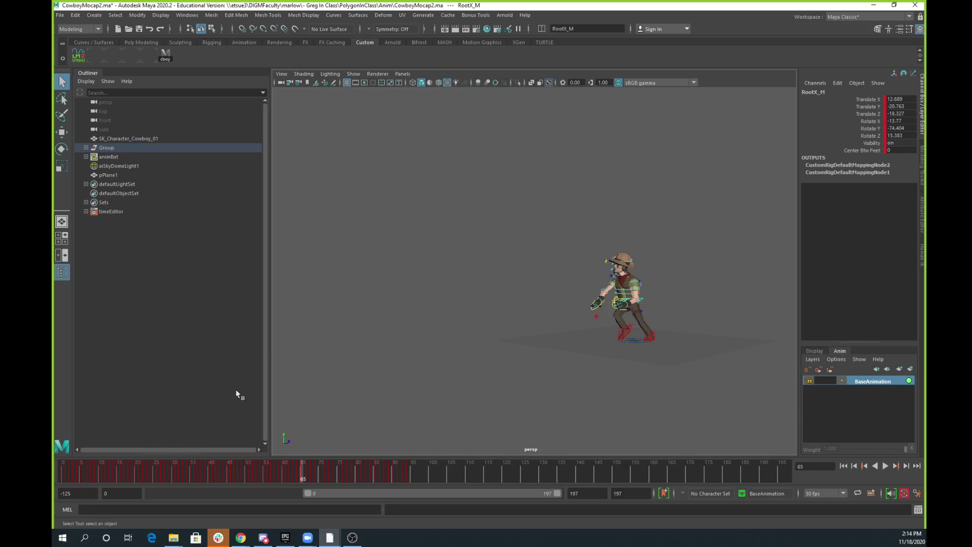
drag(303, 478, 299, 478)
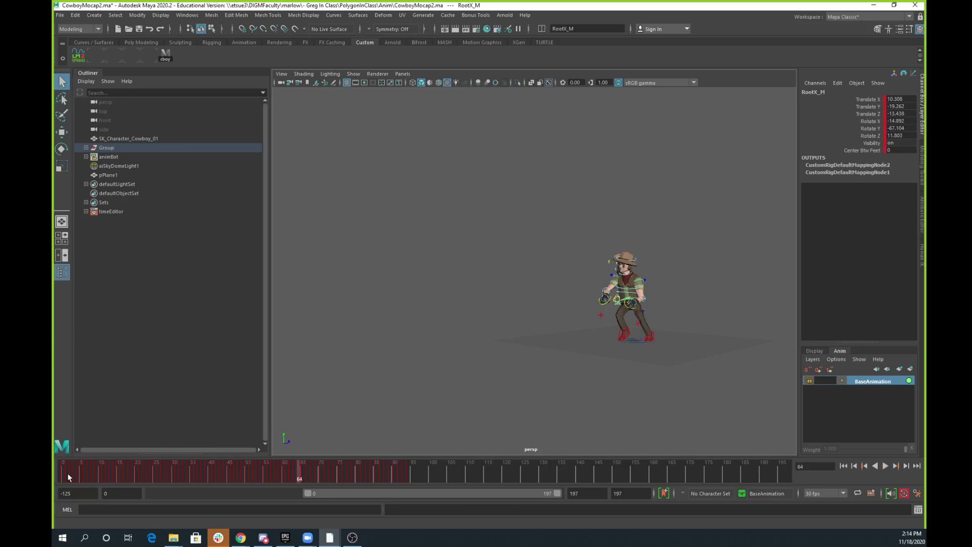
- Scrub the baked run forward, select all of the RootX_M control's keys on the timeline and snap them
drag(67, 473, 404, 470)
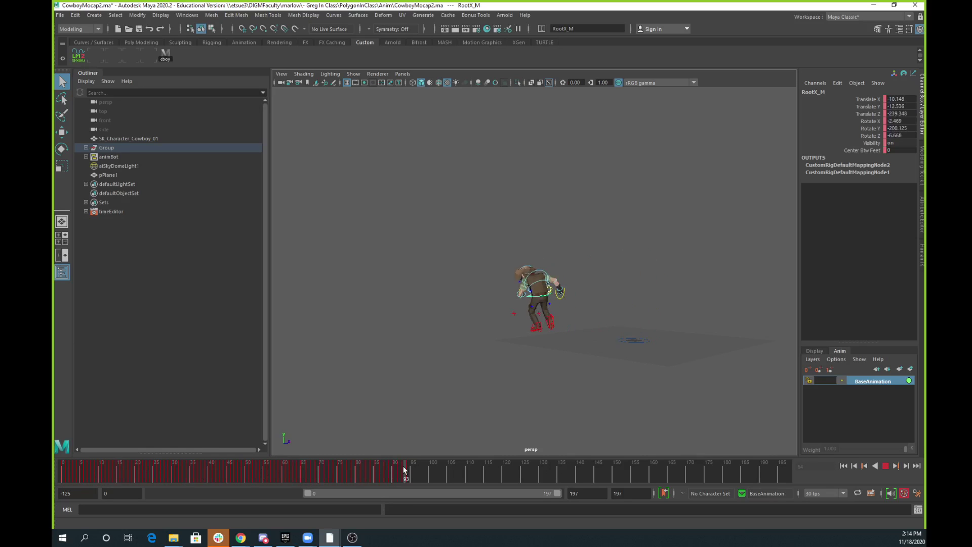
double_click(398, 470)
right_click(361, 471)
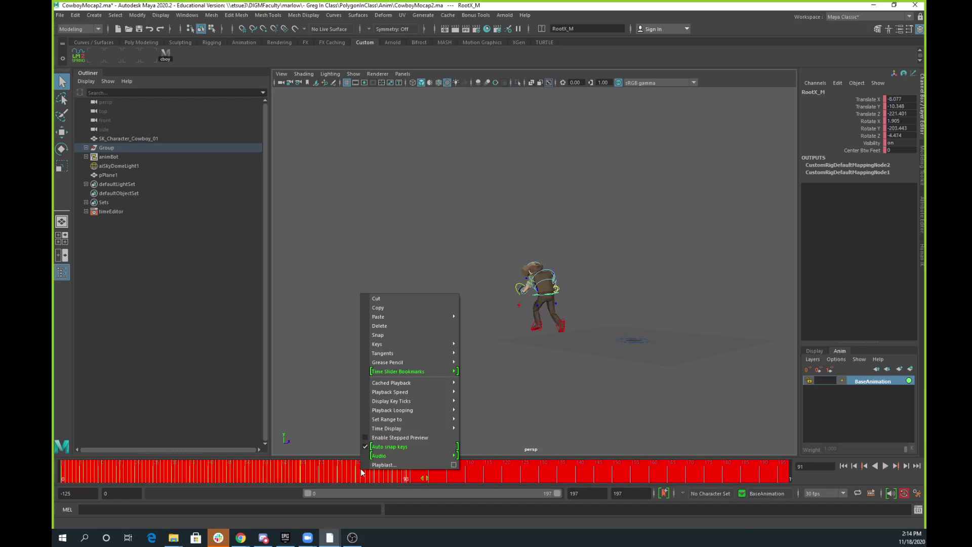
click(380, 335)
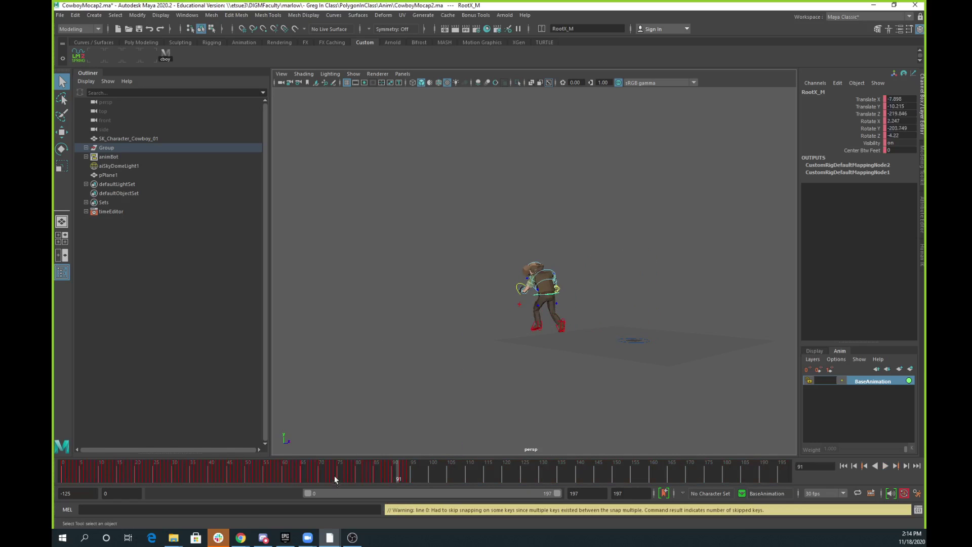
- Play back the snapped animation and check the transition between taunt and run around frame 65
key(alt+v)
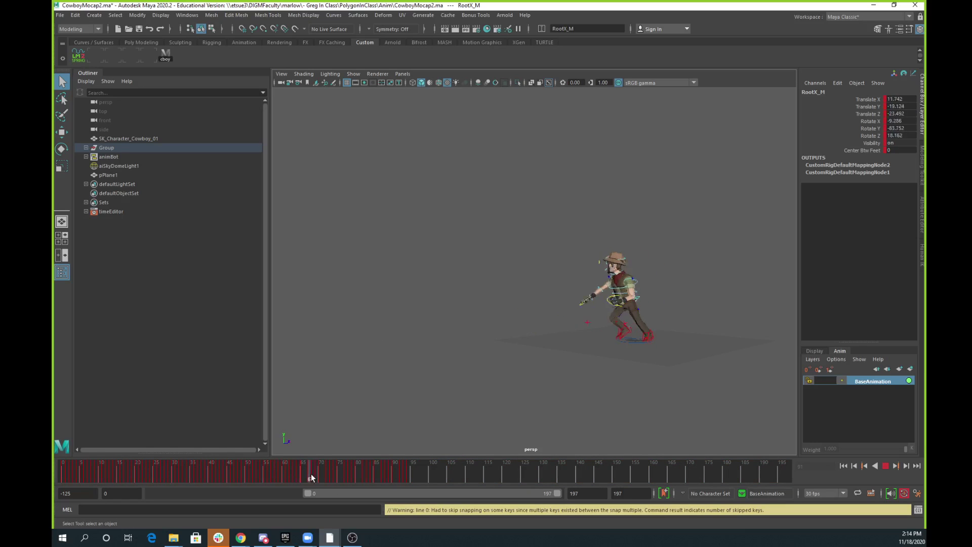
drag(311, 474, 300, 477)
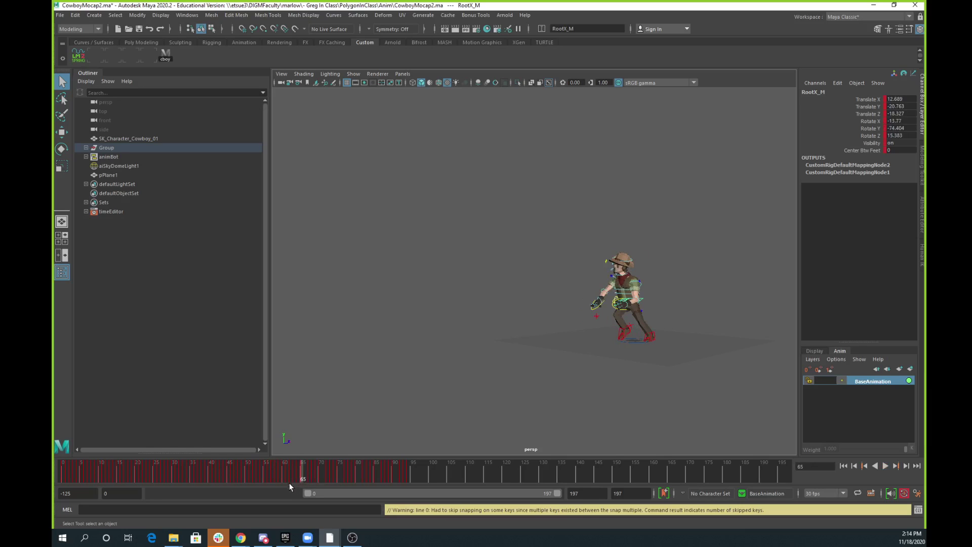
click(886, 466)
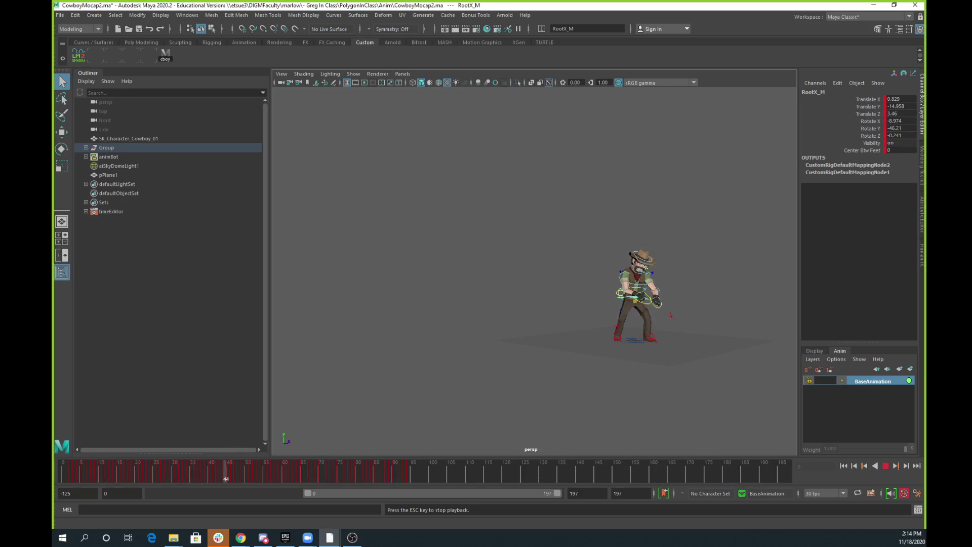
click(886, 466)
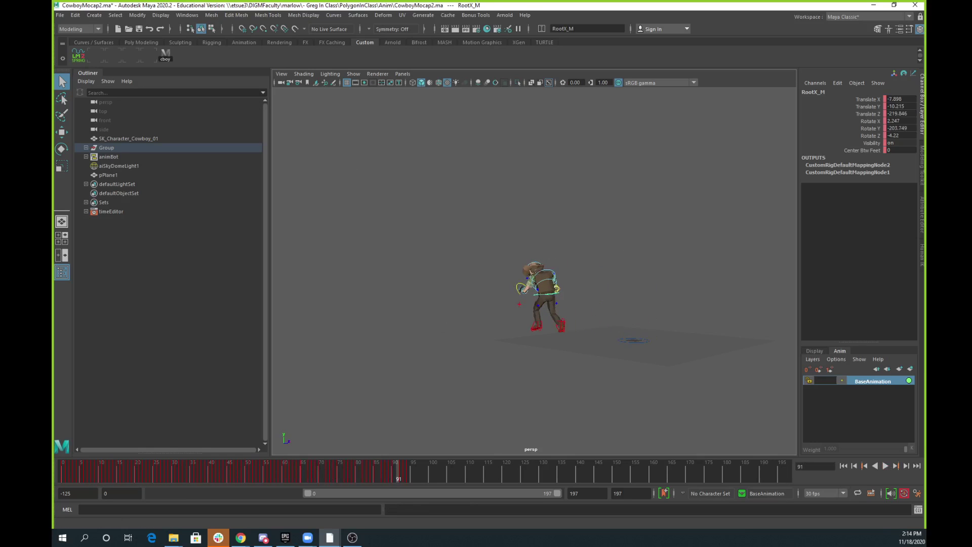
key(alt+s)
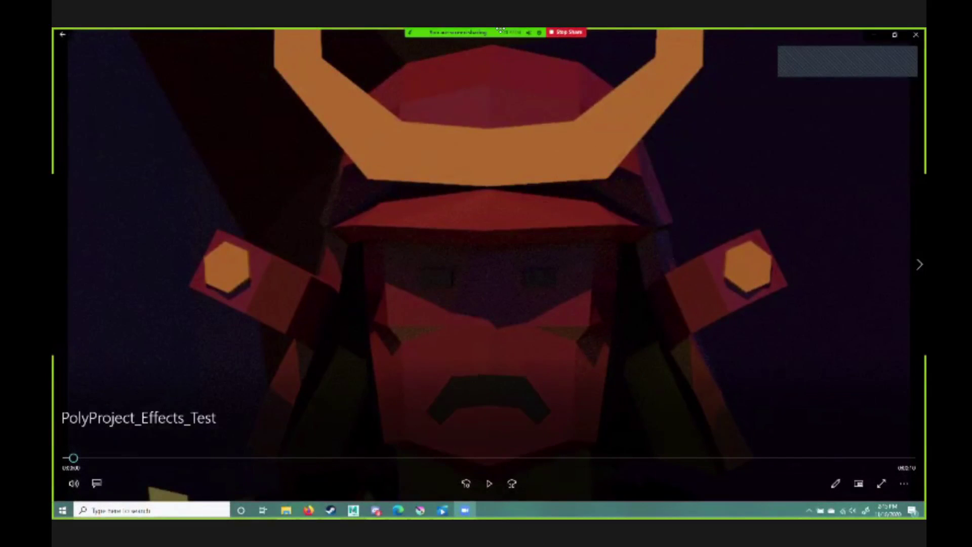
- Play the PolyProject_Effects_Test video in the video player shared over Zoom and replay it from its end
mouse_move(500, 29)
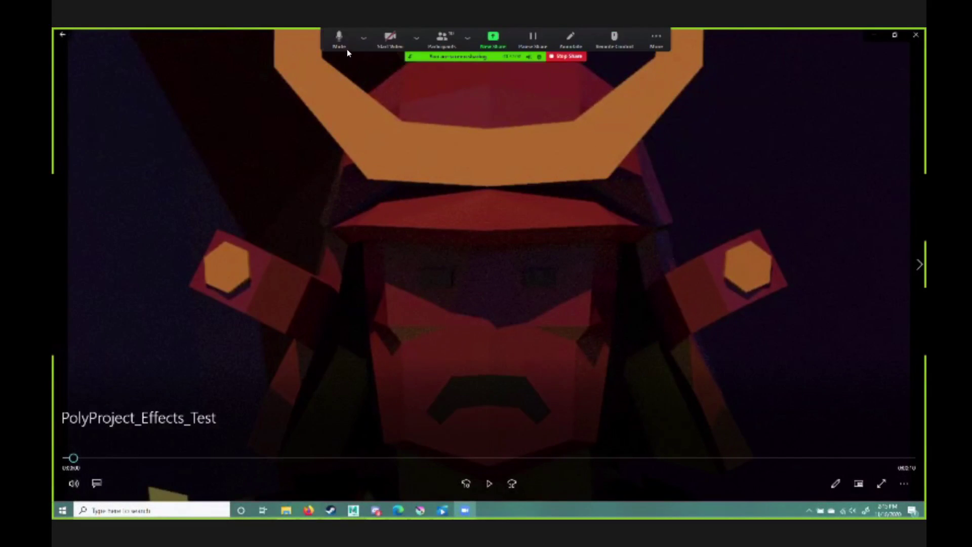
click(343, 41)
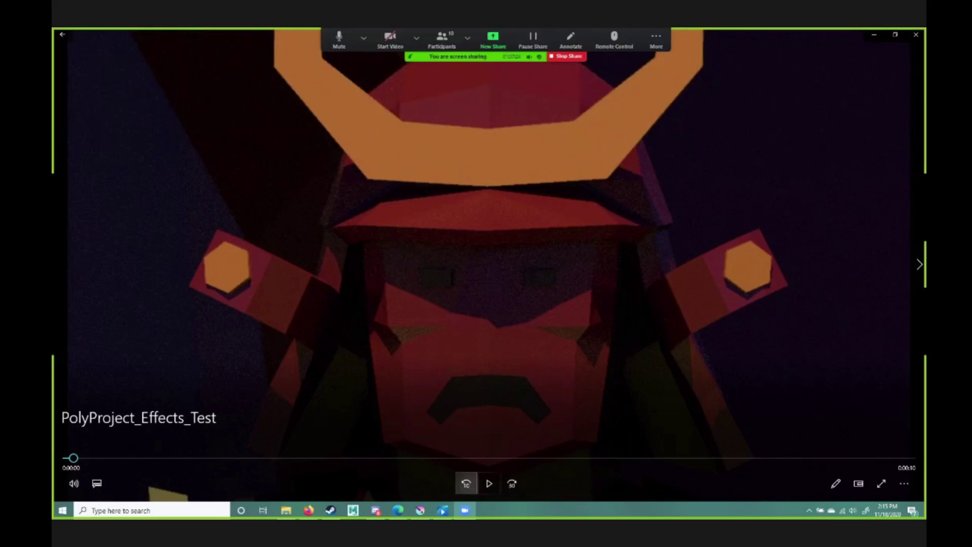
key(space)
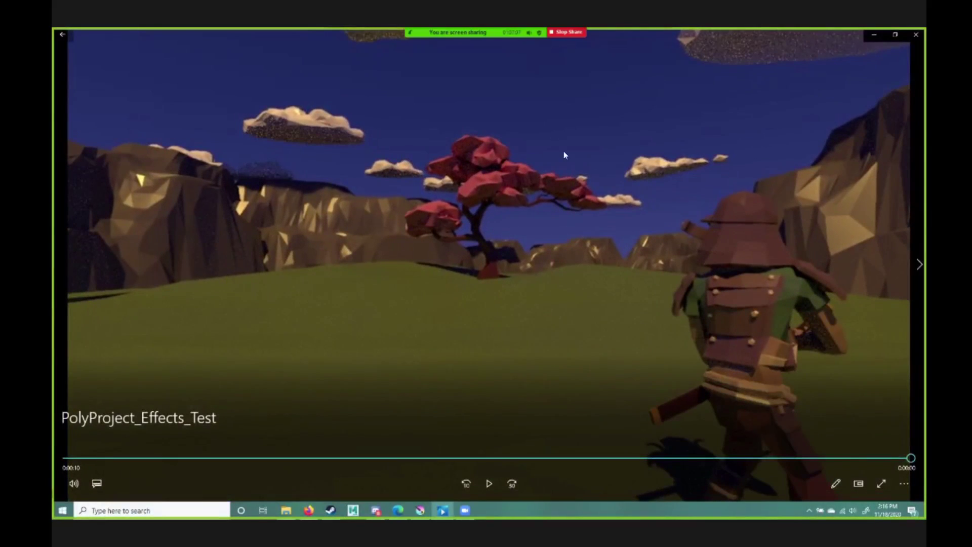
click(904, 484)
click(882, 434)
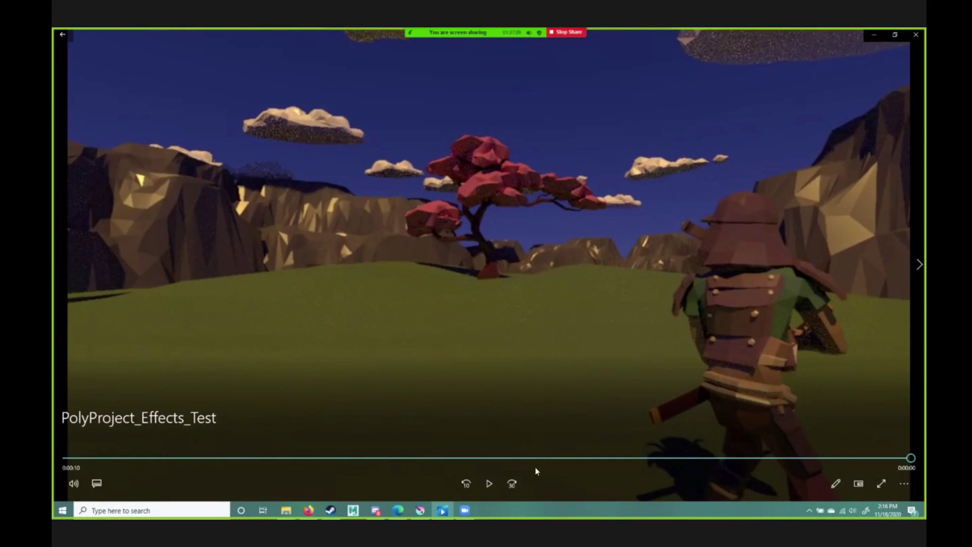
click(488, 483)
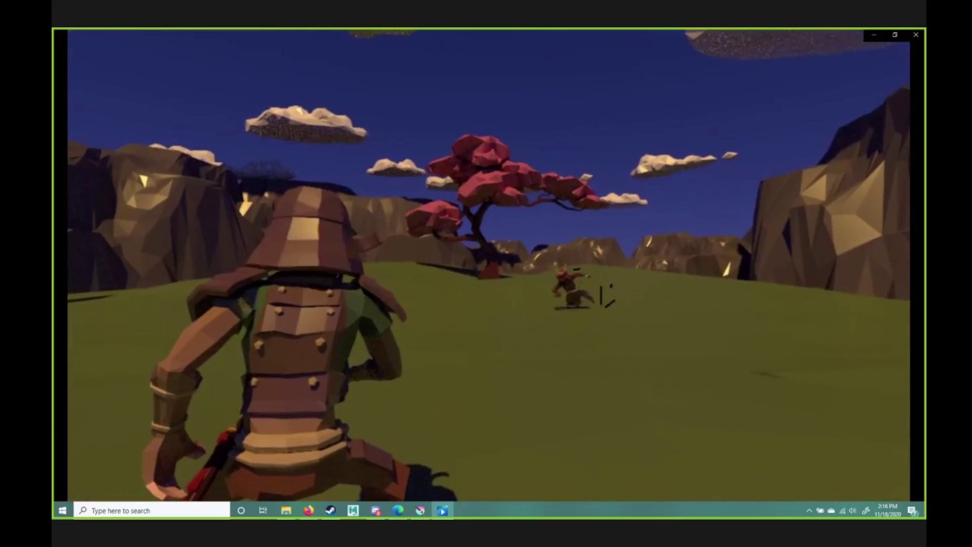
- Pause the video, scrub through the samurai fight between about 2 and 5 seconds, and return to the start
click(490, 483)
click(530, 460)
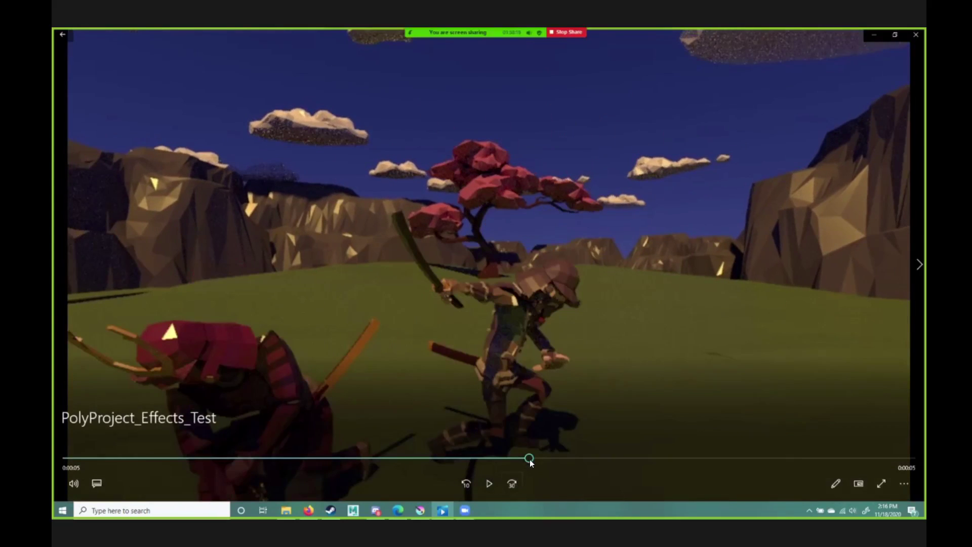
click(270, 457)
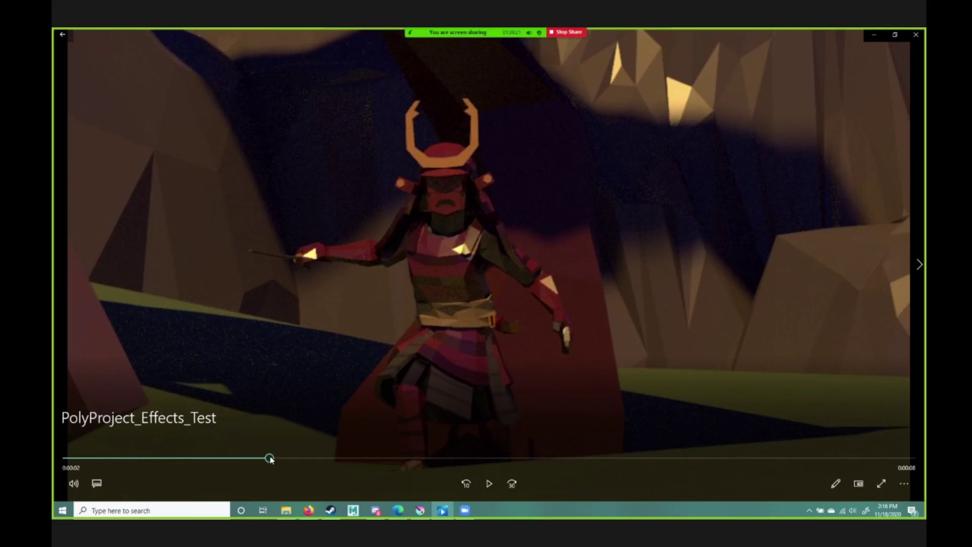
drag(279, 462, 399, 460)
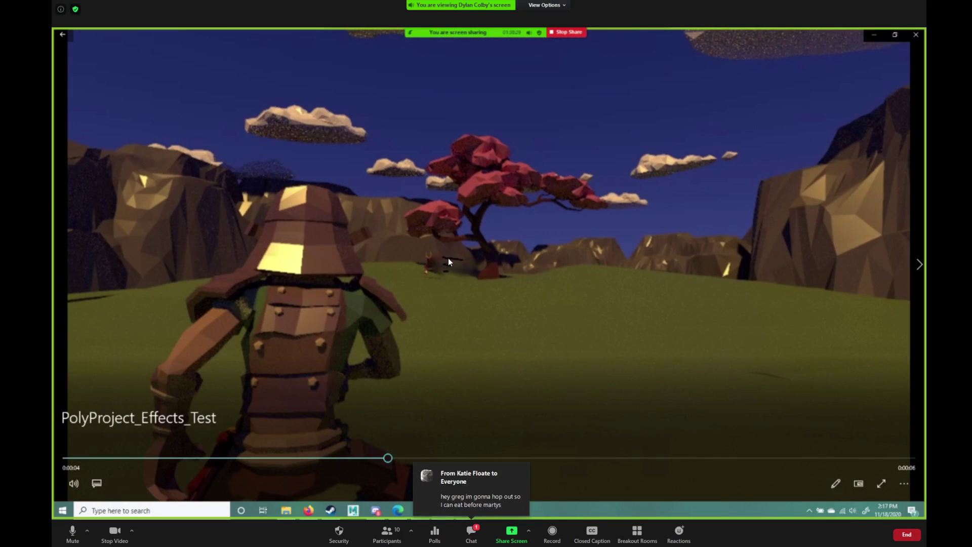
drag(388, 458, 405, 458)
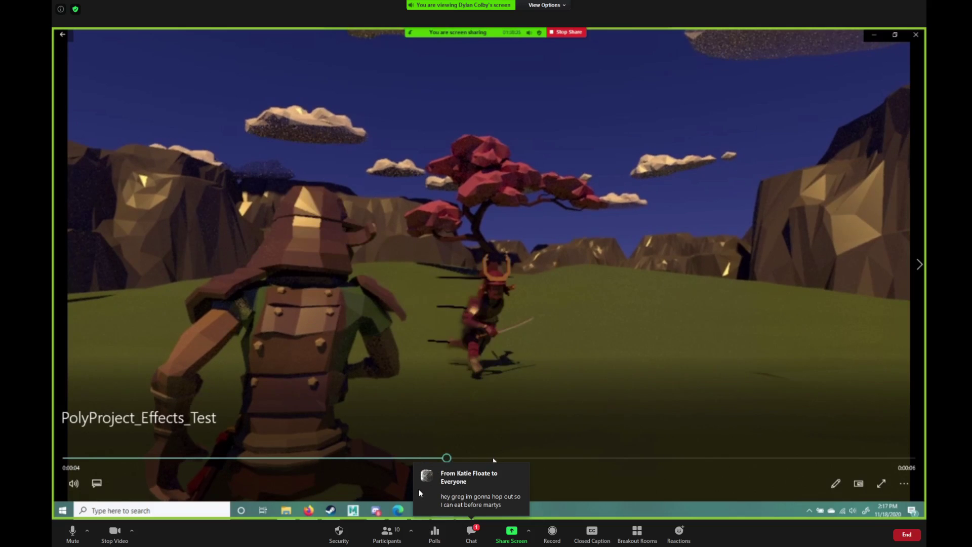
drag(494, 459, 531, 458)
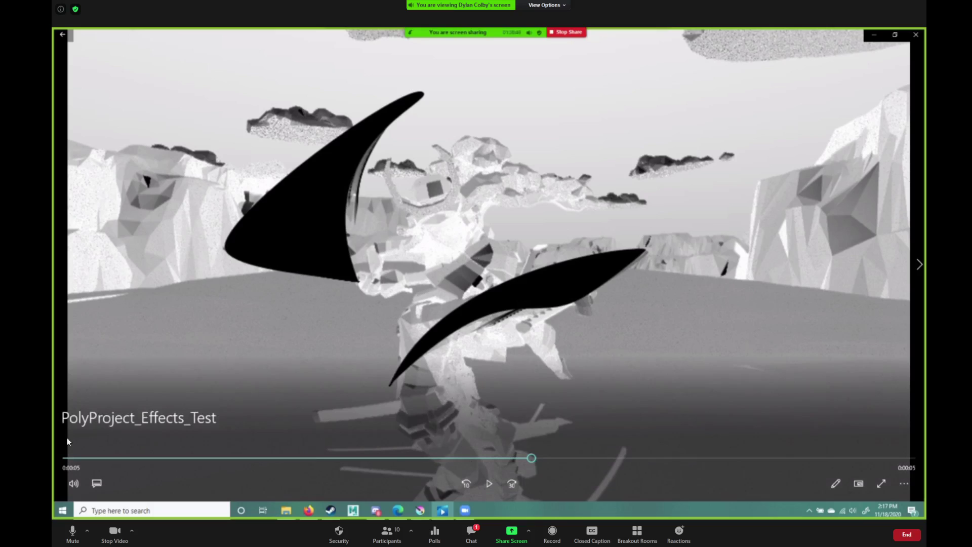
click(70, 458)
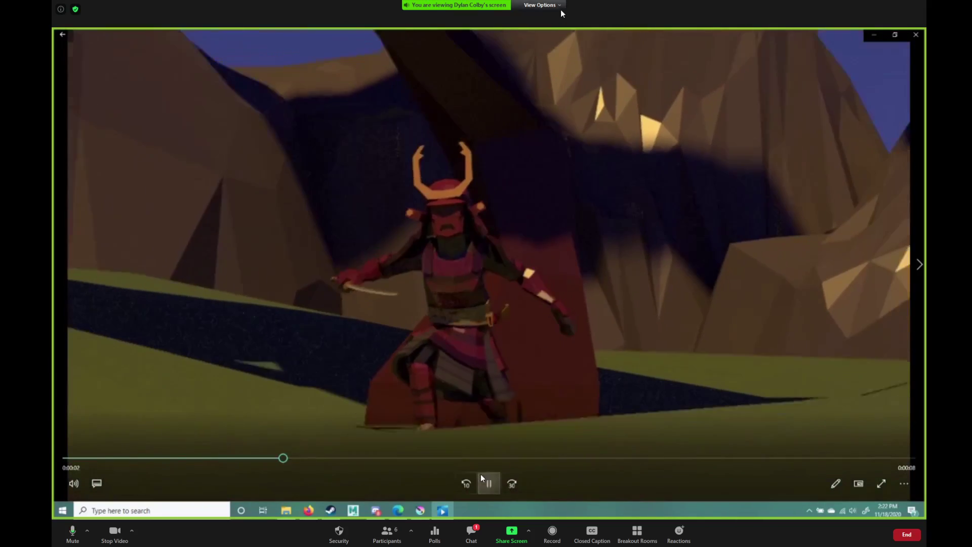
- Turn on Zoom annotation with freehand Draw in red and scribble over the speed lines beside the distant samurai
click(559, 7)
click(533, 51)
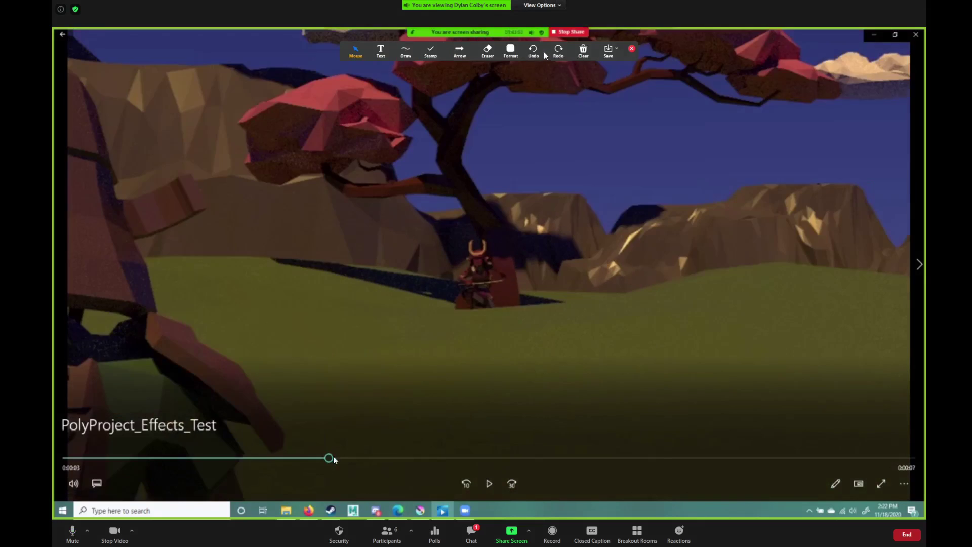
click(406, 50)
click(408, 71)
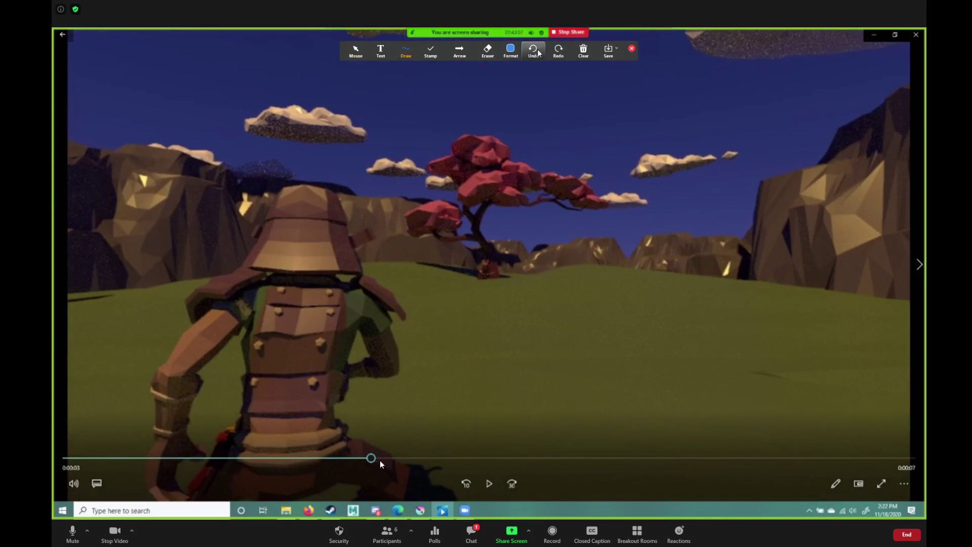
click(514, 53)
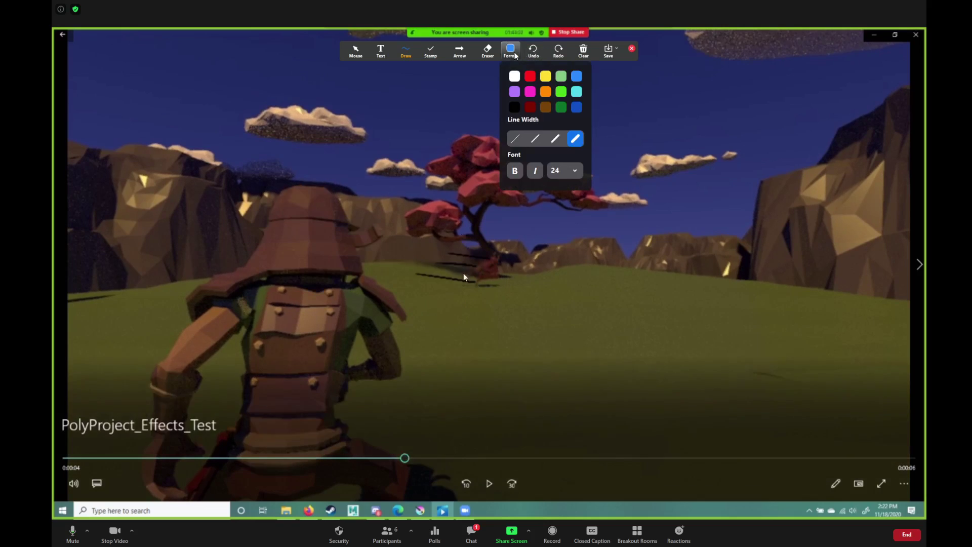
click(534, 79)
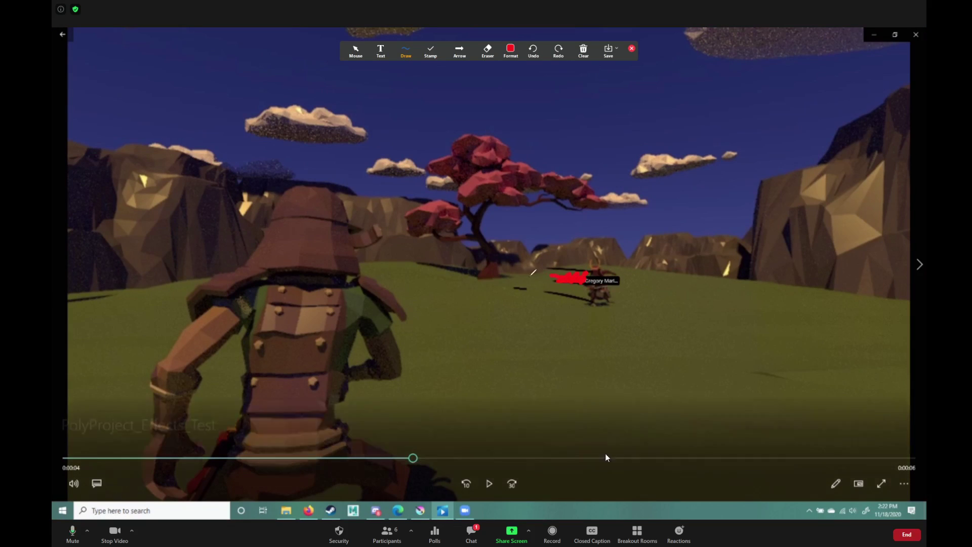
- Clear my drawings and mark the speed lines beside the distant samurai again with separate red freehand strokes
click(584, 51)
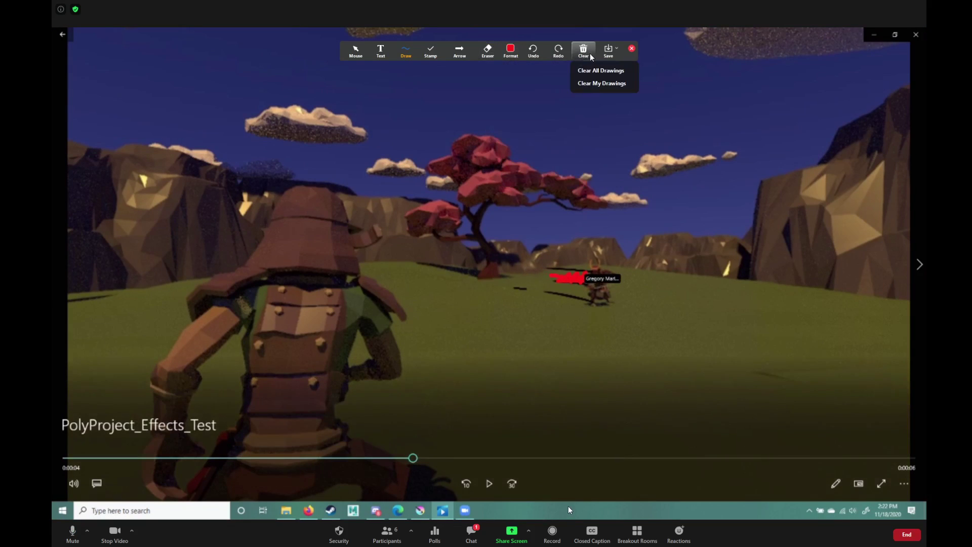
click(603, 82)
click(412, 59)
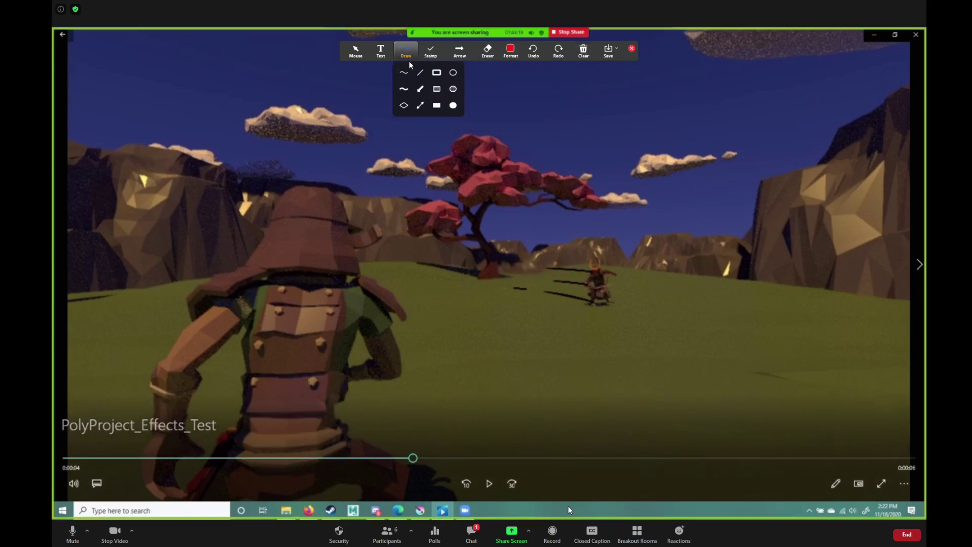
click(406, 72)
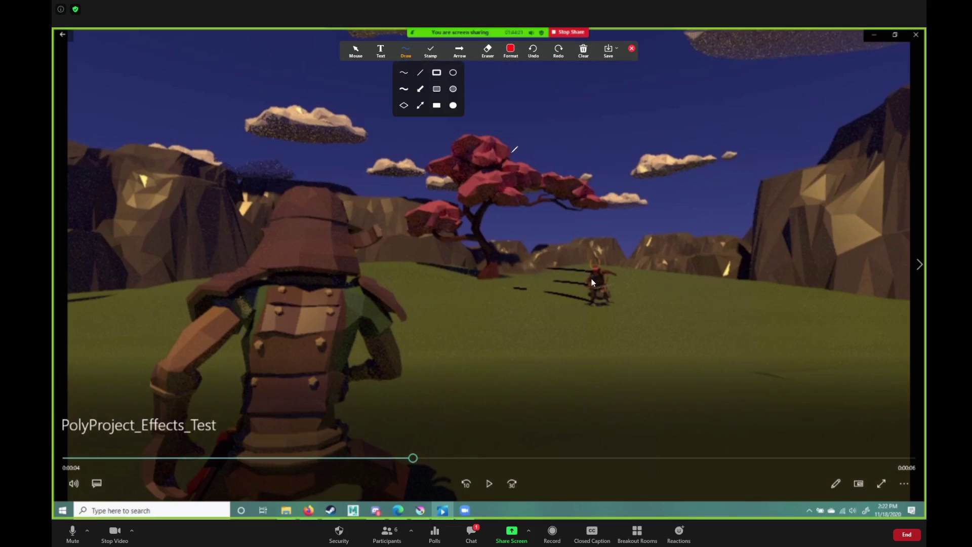
click(408, 51)
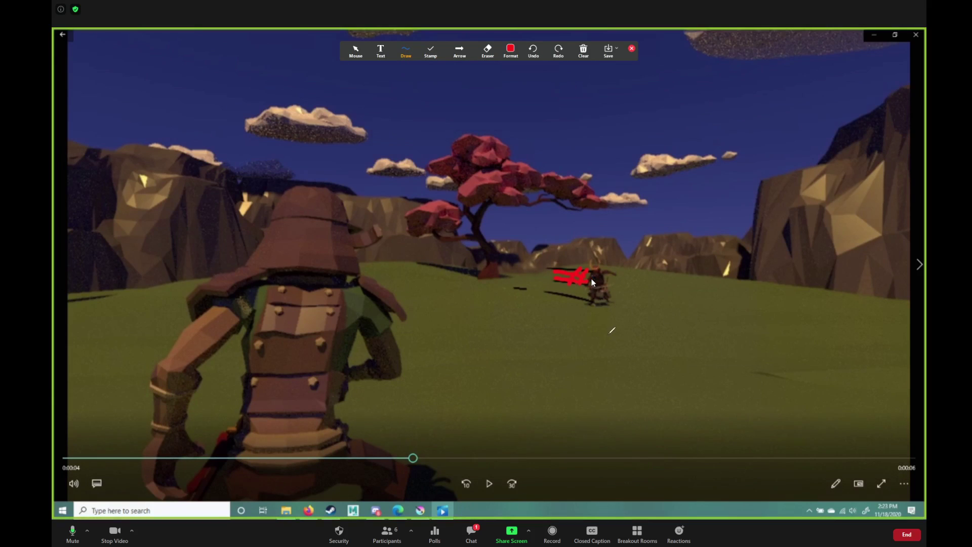
- Clear all annotation drawings from the shared video
click(583, 51)
click(597, 71)
click(584, 51)
click(518, 275)
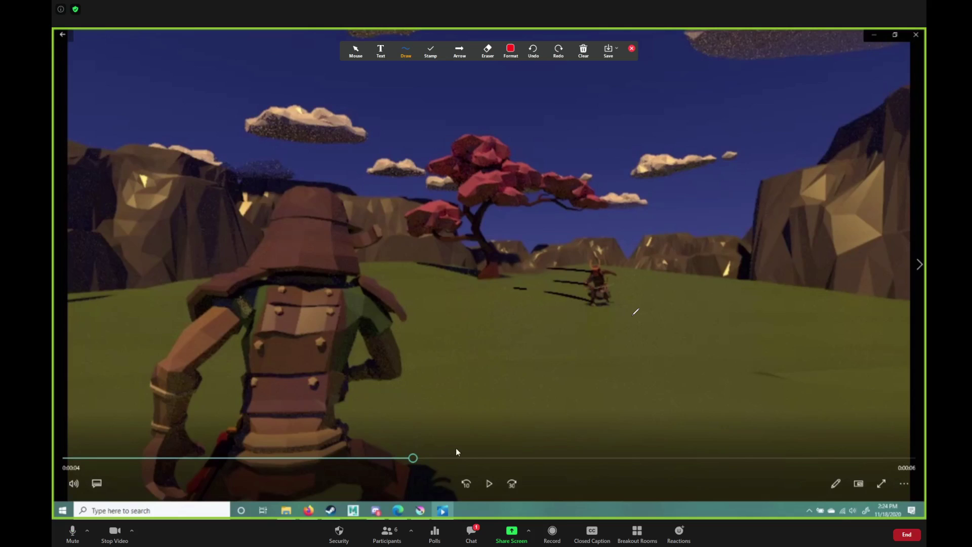
- Step the video to the samurai's dash back toward the tree at about 4 seconds and draw curved red strokes behind him
click(472, 458)
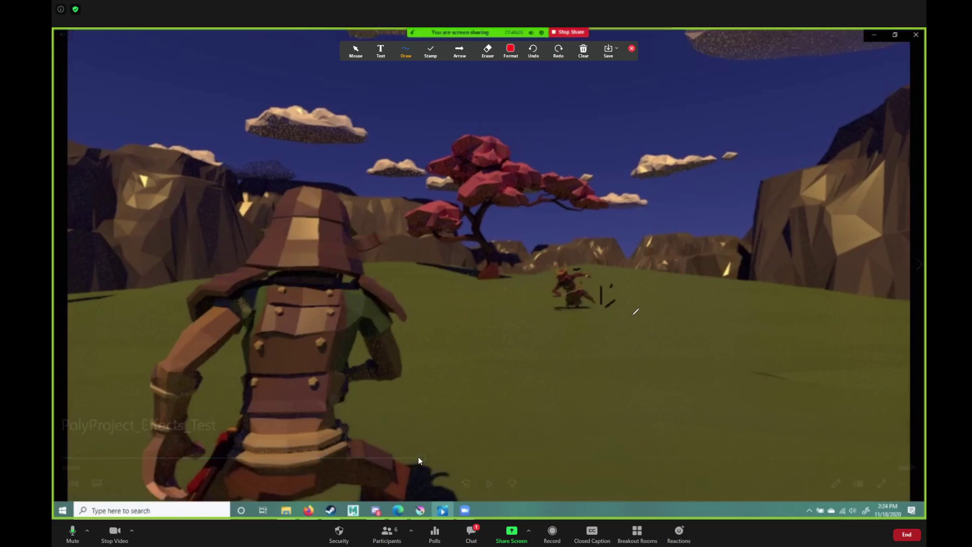
click(420, 458)
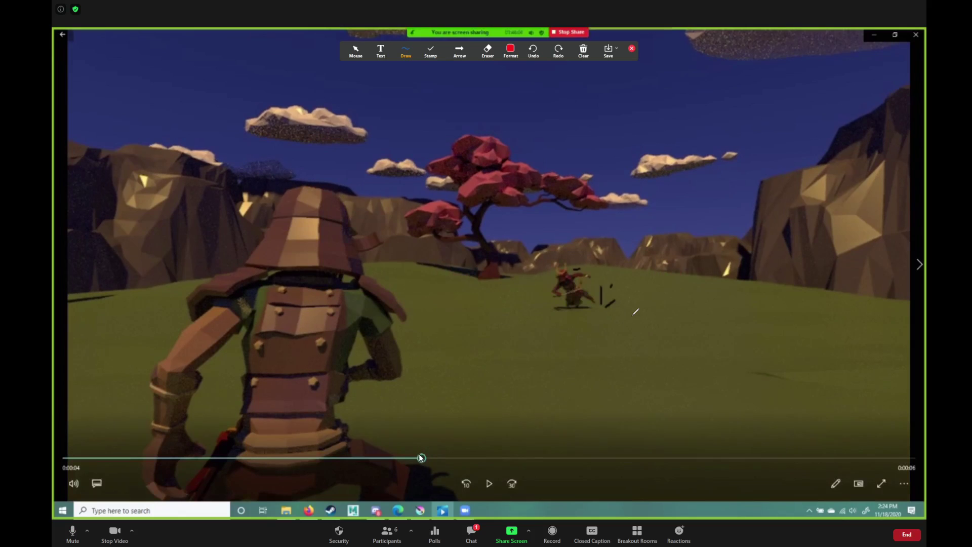
click(431, 458)
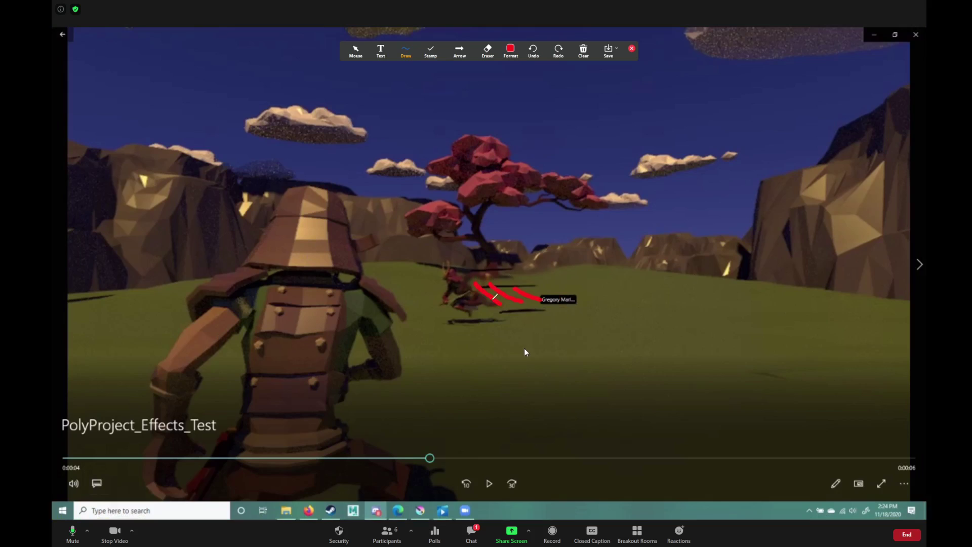
- Draw a straight red stroke across the curved marks behind the distant samurai and clear the drawings
drag(476, 298, 556, 301)
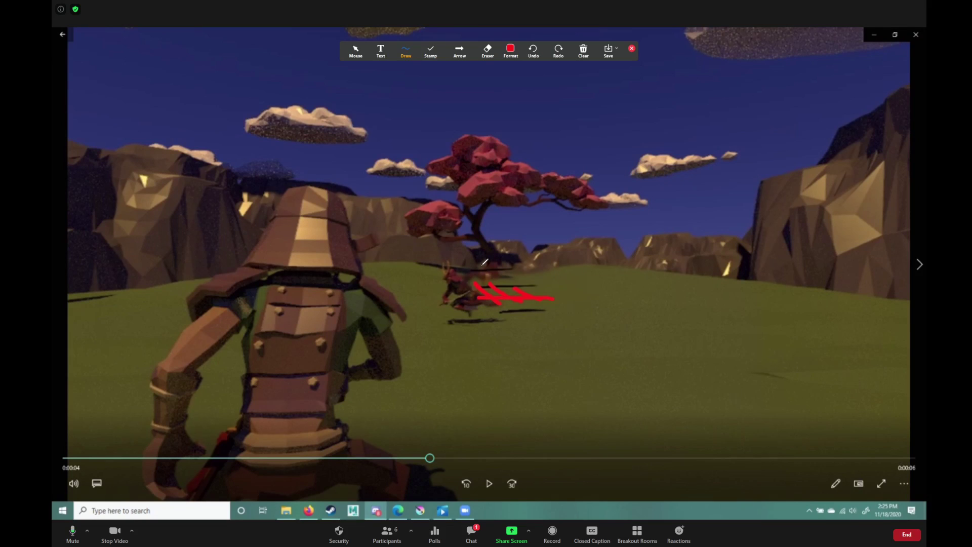
click(582, 51)
click(597, 77)
- Draw a red arrow above the distant samurai and another beside the foreground samurai's arm to show opposing directions, and clear all drawings
drag(578, 234, 457, 259)
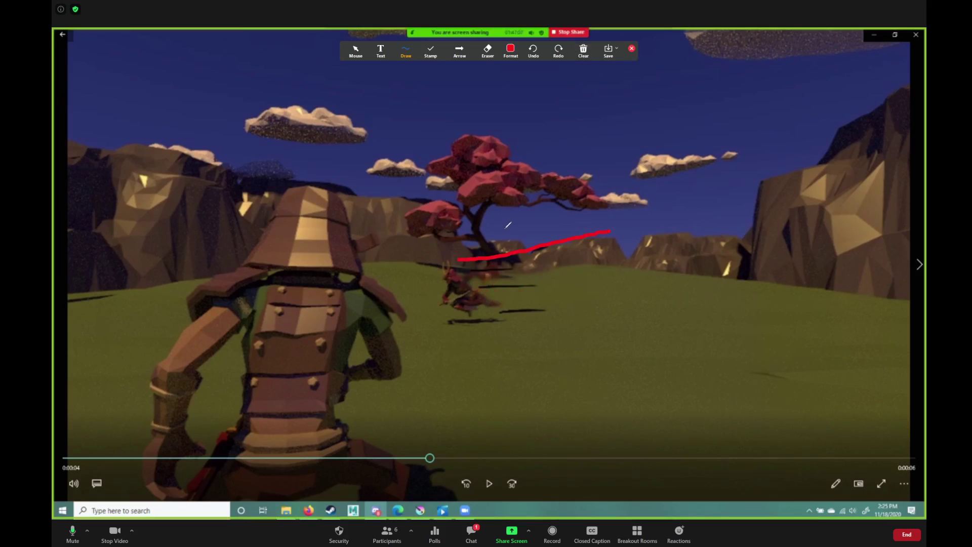
mouse_move(509, 227)
mouse_down()
mouse_move(437, 259)
mouse_move(488, 276)
mouse_up()
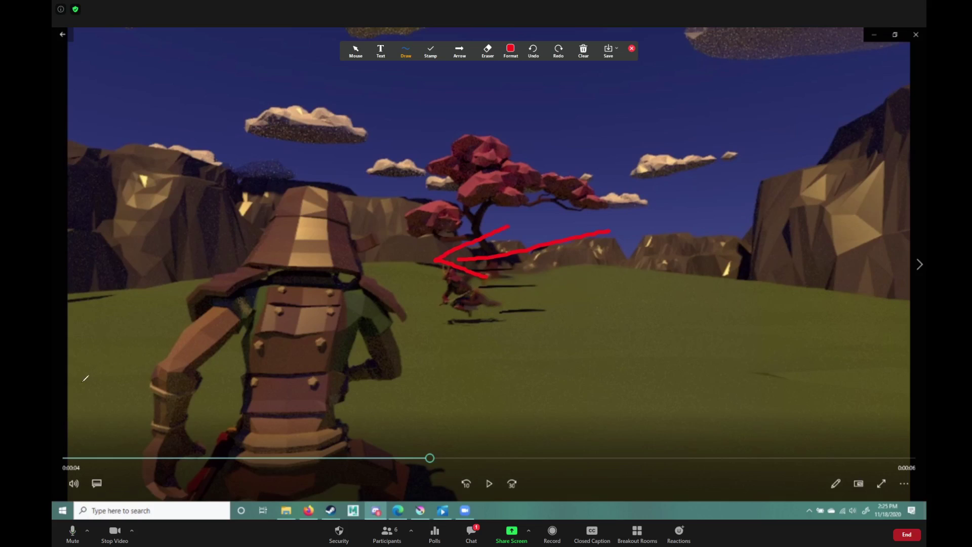
drag(79, 384, 160, 348)
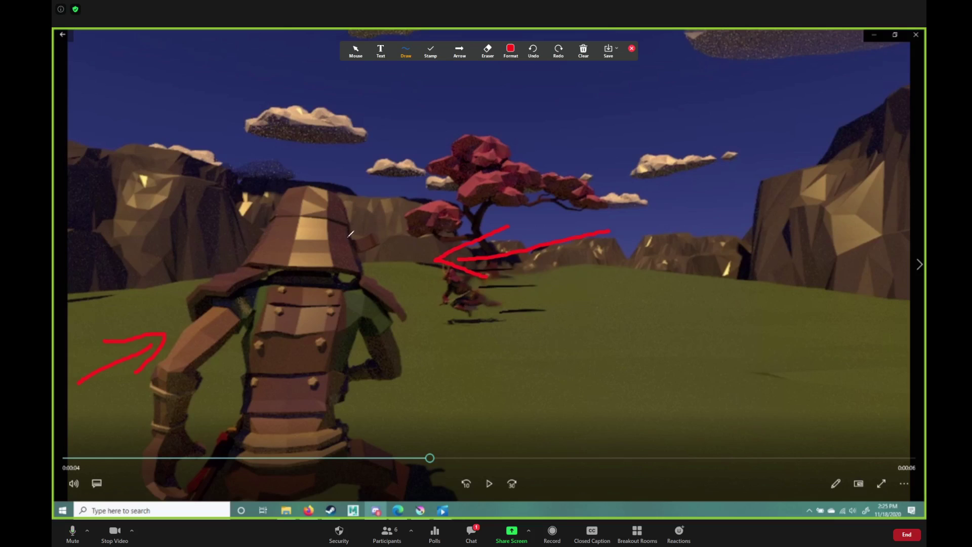
click(585, 51)
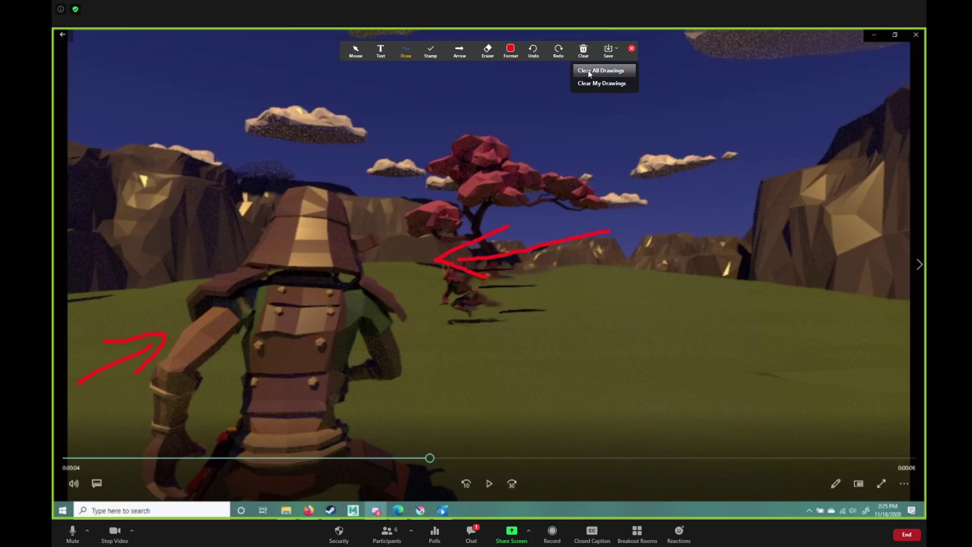
click(589, 70)
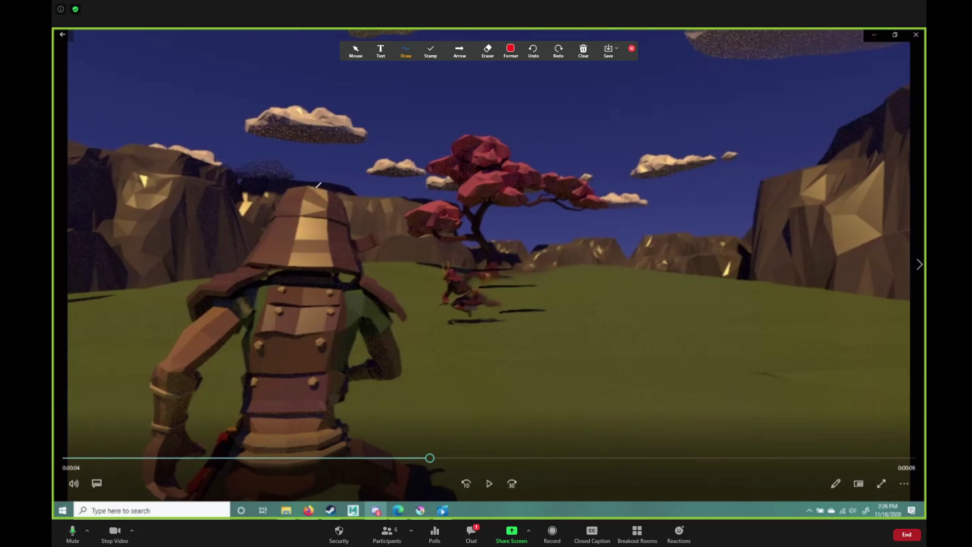
- Trace the foreground samurai's helmet, shoulder and arm edges with red strokes, clear the drawings, and switch from drawing back to mouse control
mouse_move(301, 188)
mouse_down()
mouse_move(343, 199)
mouse_move(349, 225)
mouse_up()
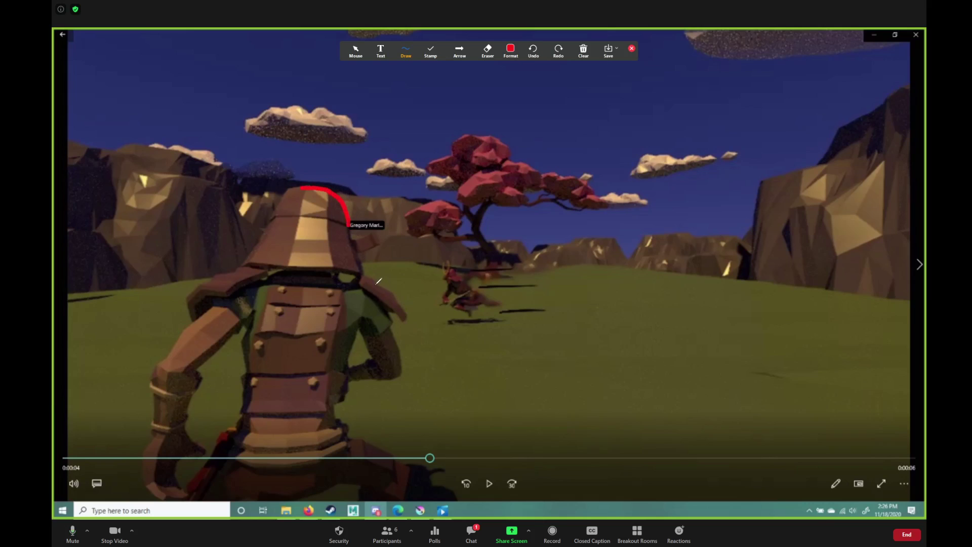
drag(375, 285, 401, 303)
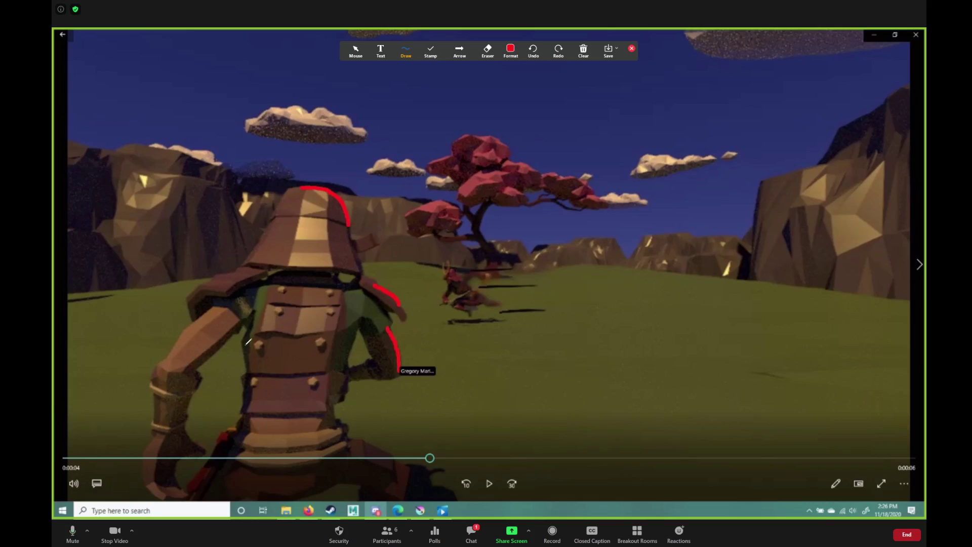
drag(237, 329, 191, 366)
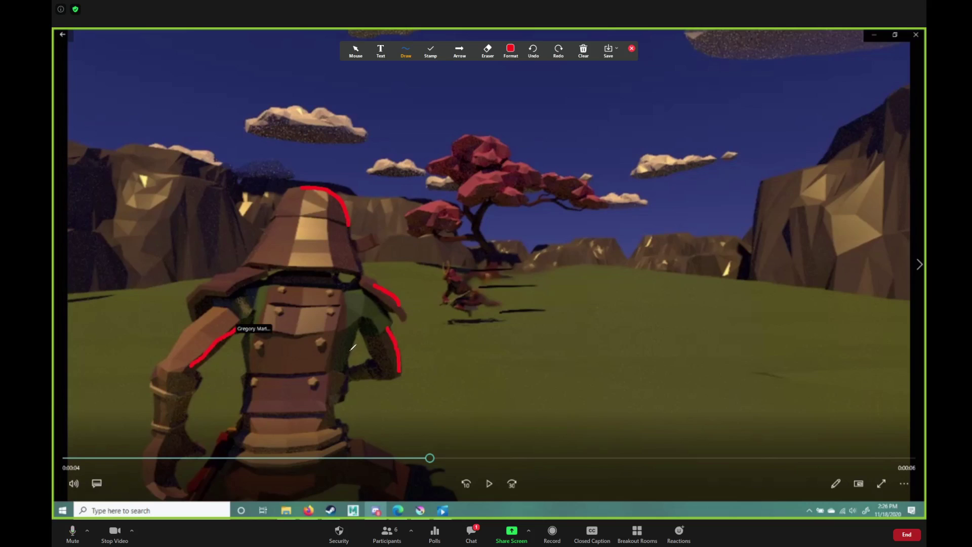
click(583, 51)
click(593, 66)
click(356, 51)
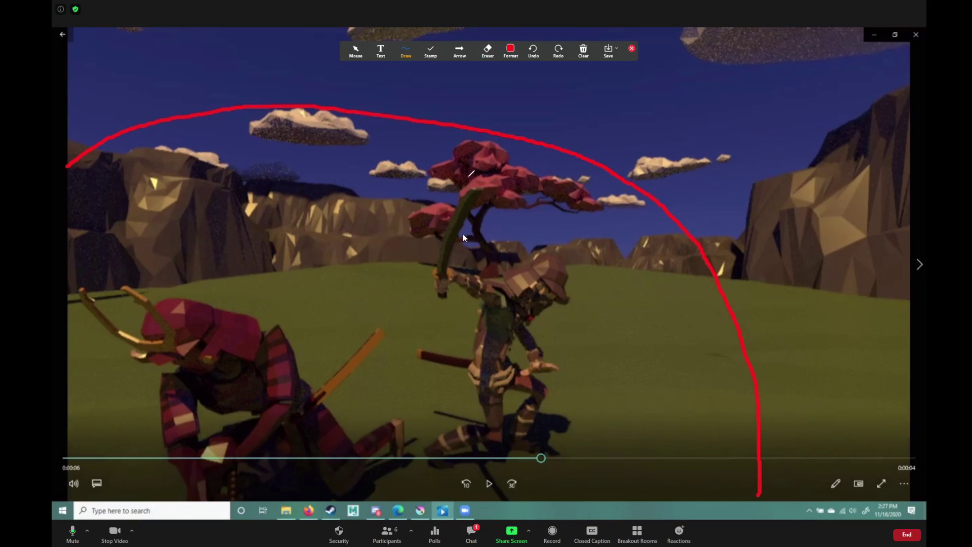
- Scrub the video through the sword strike at 6 seconds, the samurai's leap at 5 seconds and the standing pose at 8 seconds
click(547, 459)
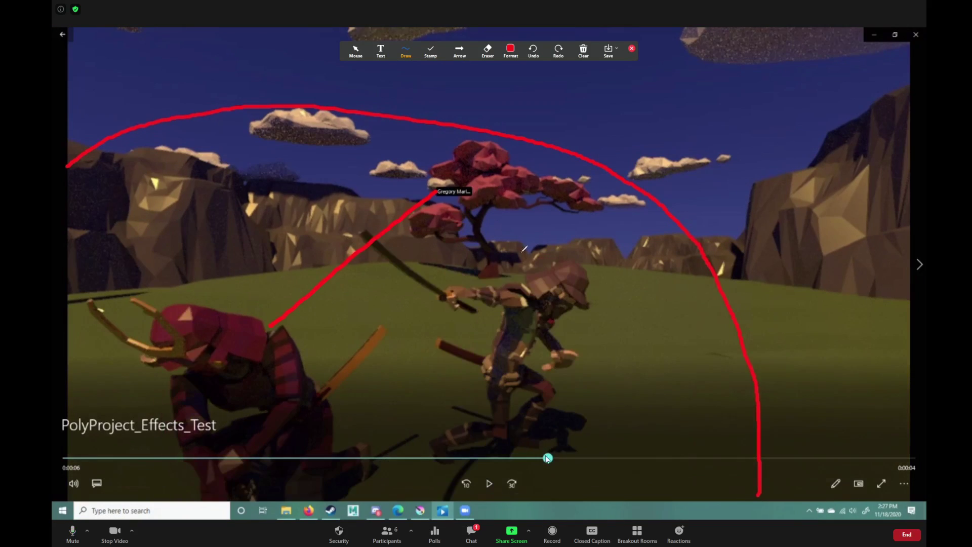
drag(547, 458, 524, 459)
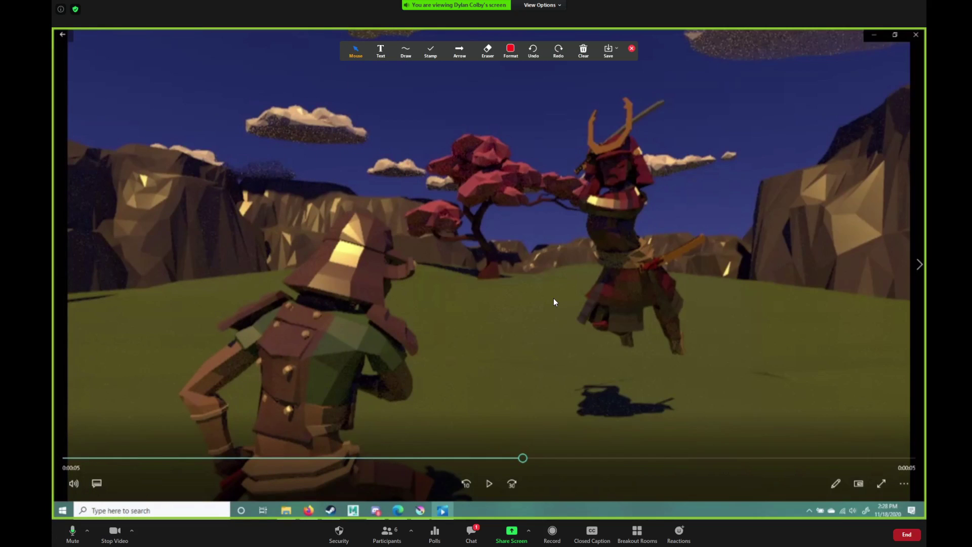
click(766, 458)
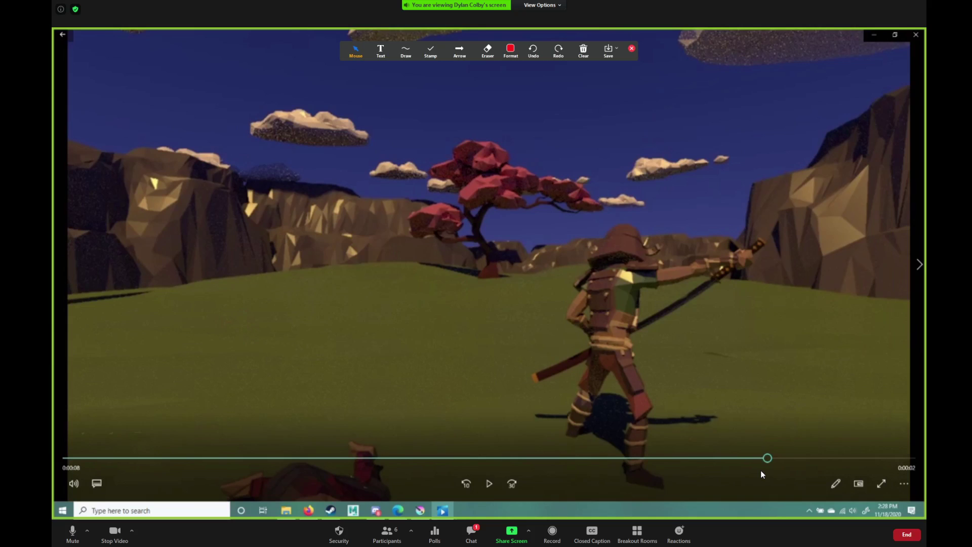
- Rewind the video to its beginning and play it
drag(756, 457, 73, 453)
click(489, 487)
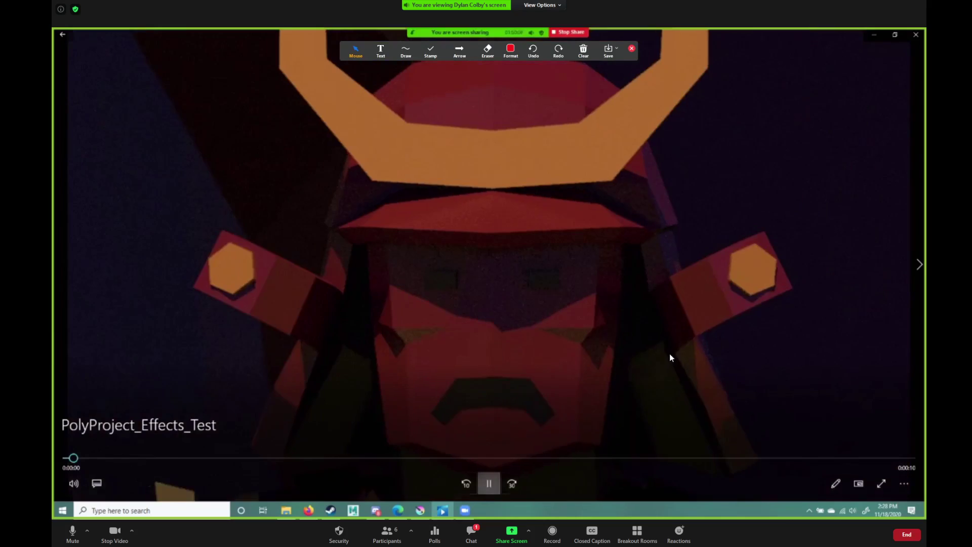